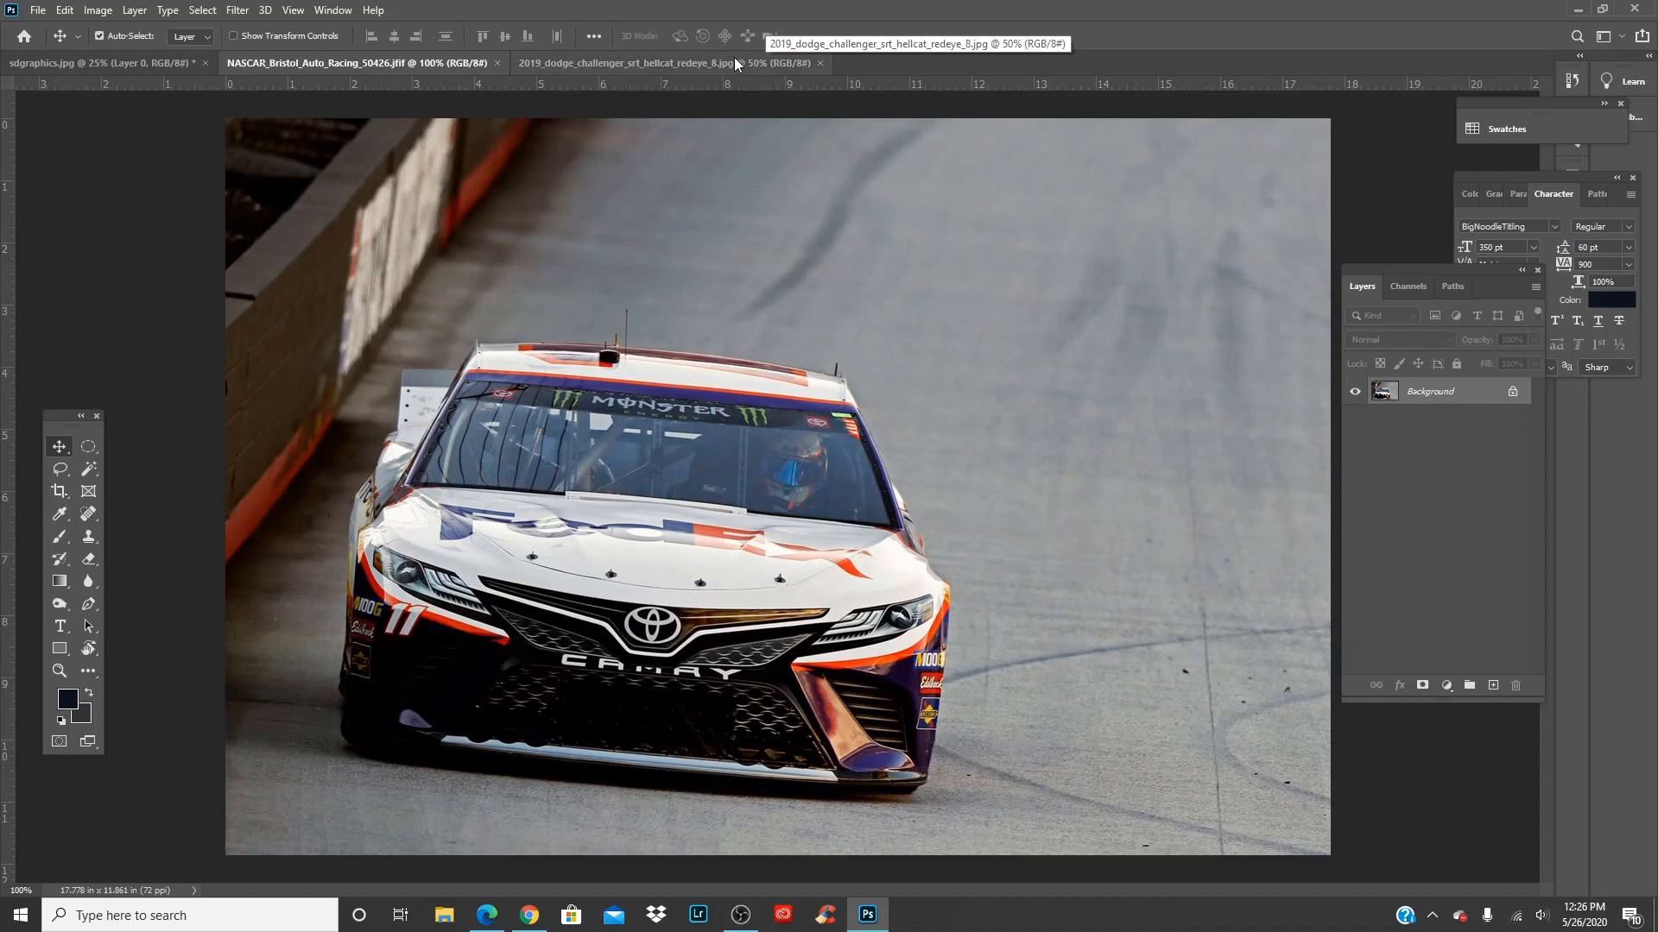
Unlock the background layers of the Dodge Challenger and NASCAR images, turning them into regular layers
{"action": "left_click", "coordinate": [736, 62]}
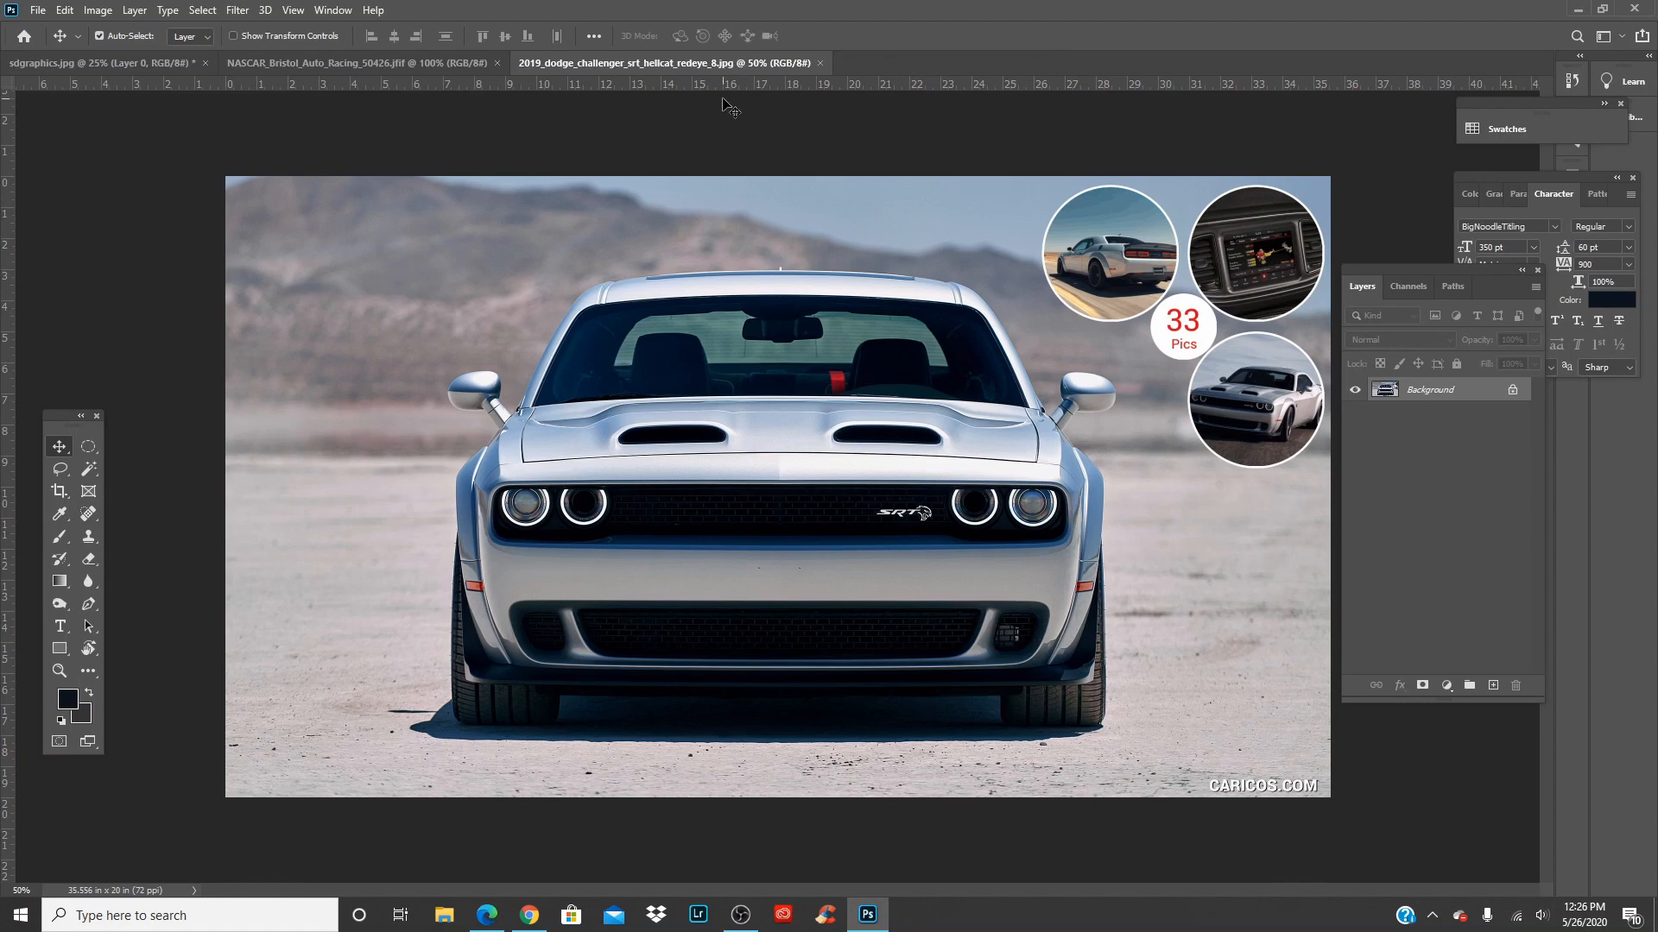
{"action": "left_click", "coordinate": [1512, 390]}
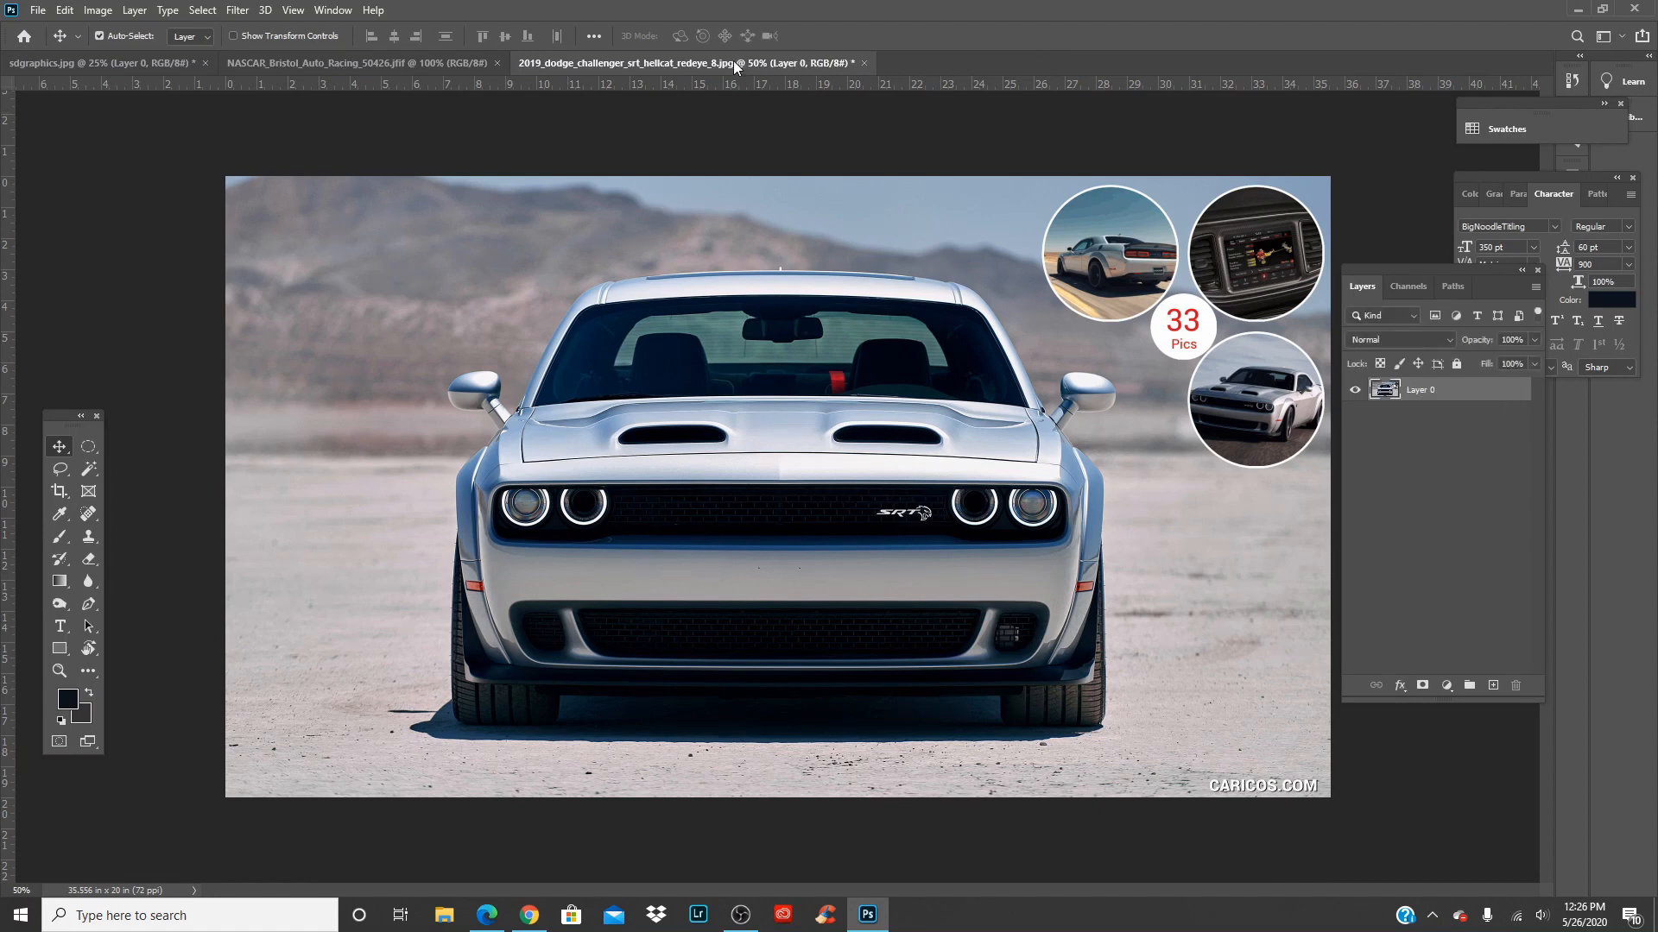
{"action": "left_click", "coordinate": [384, 64]}
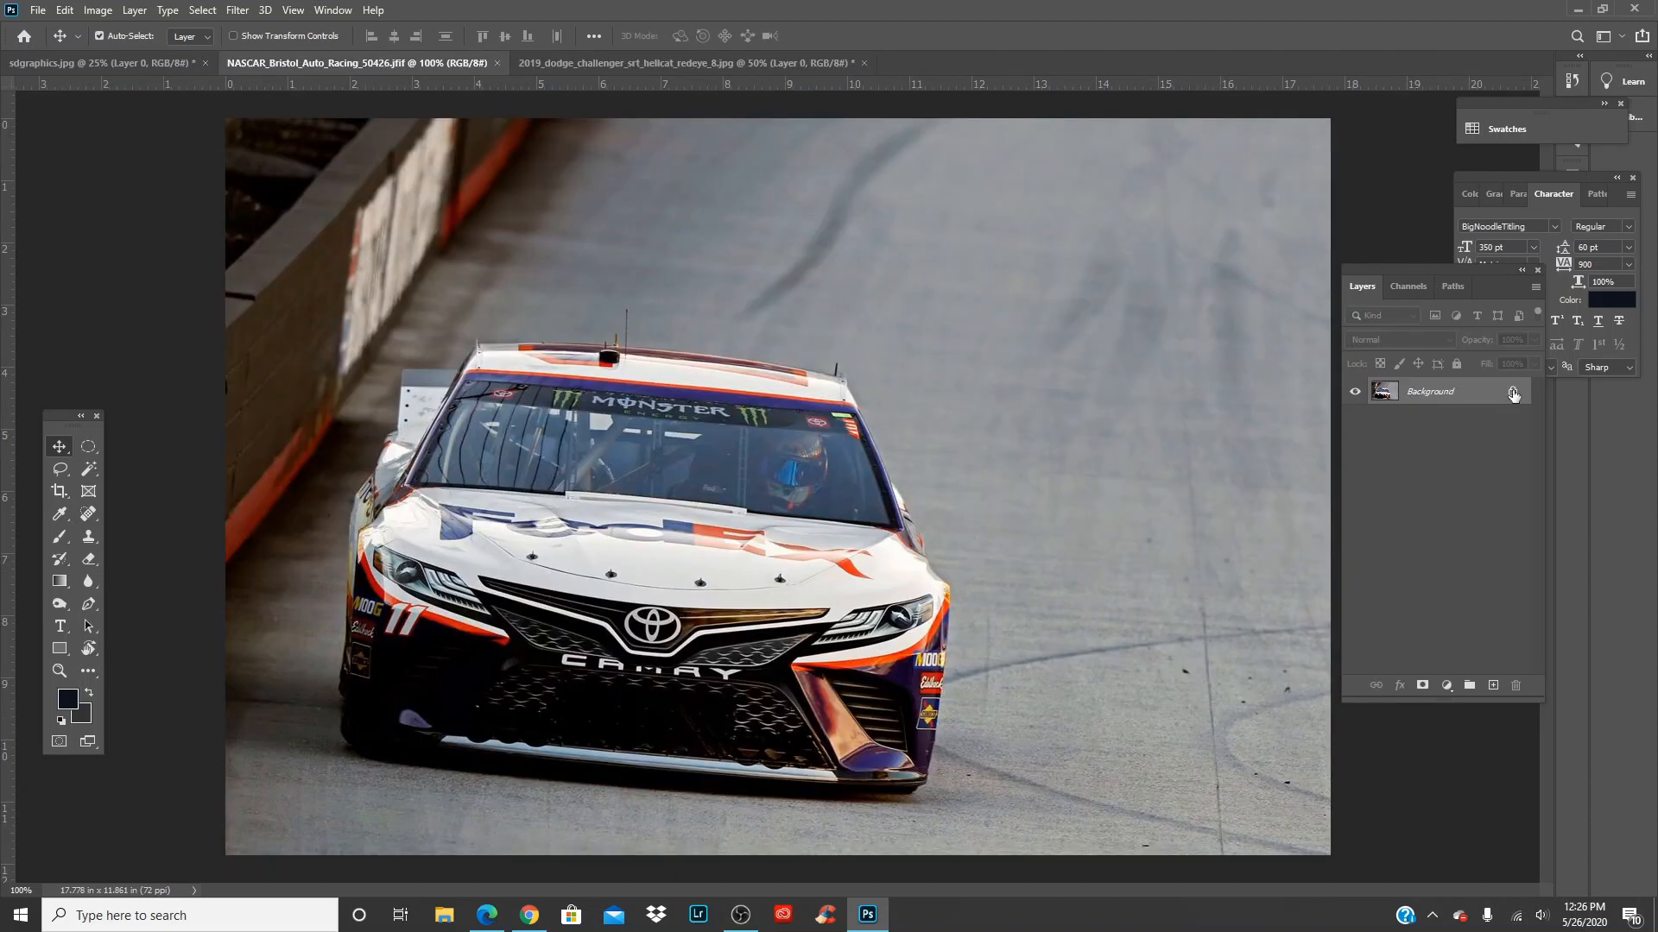
{"action": "left_click", "coordinate": [1512, 393]}
{"action": "left_click", "coordinate": [1513, 393]}
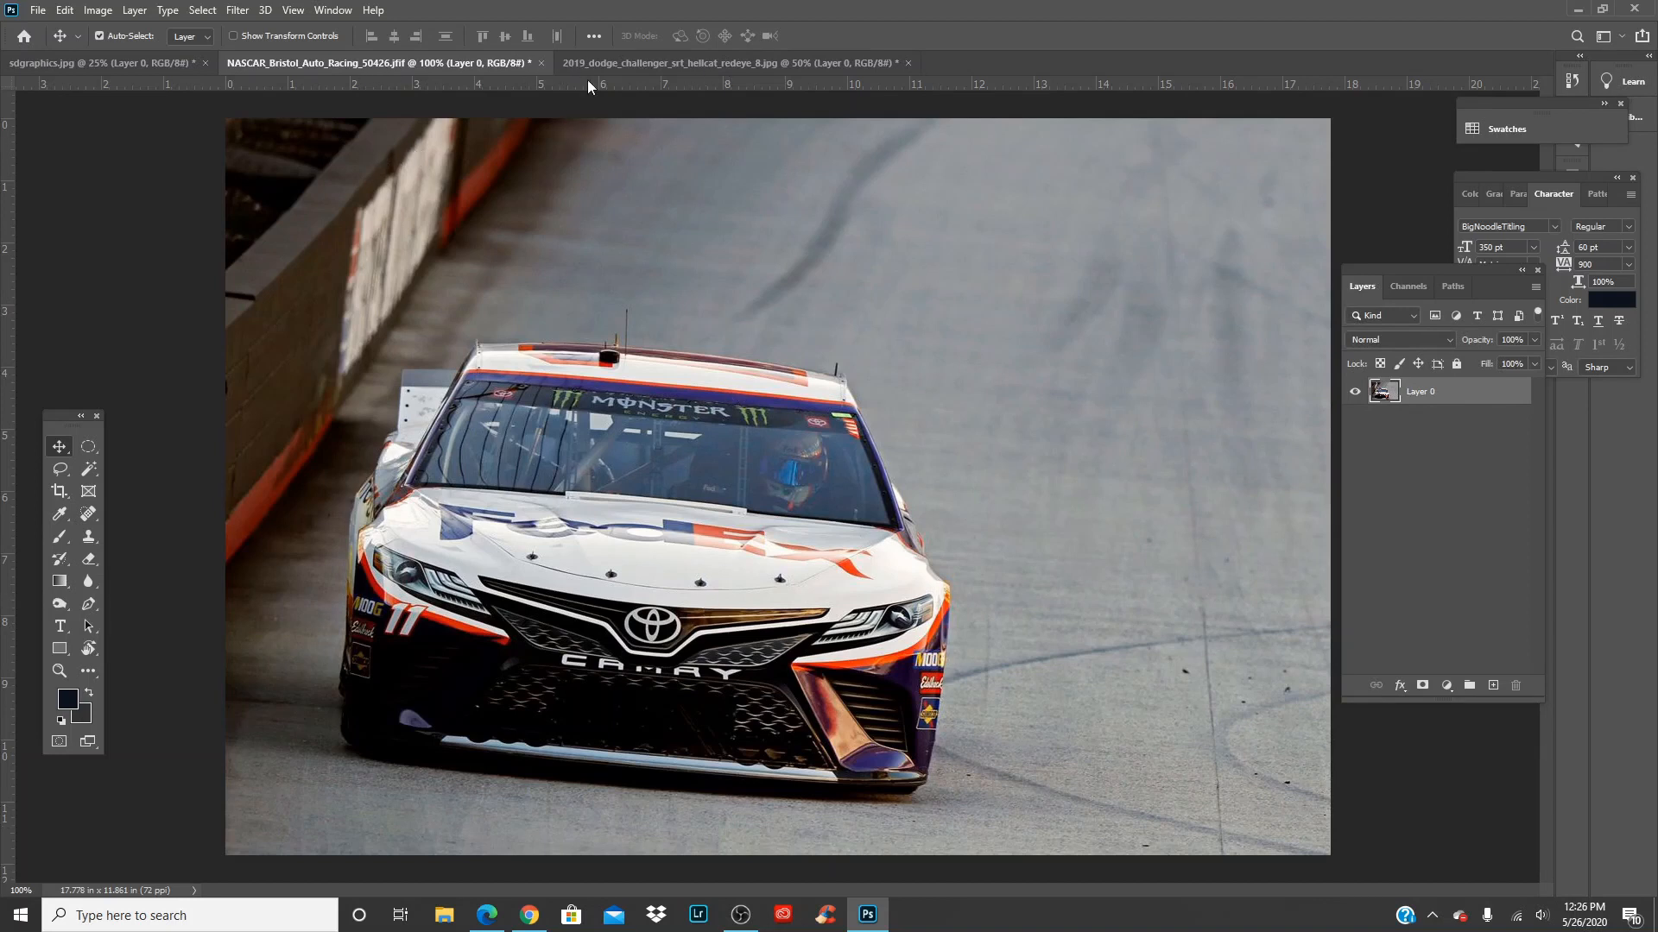
Check the image size of the Dodge Challenger photo and of the NASCAR photo without changing either
{"action": "left_click", "coordinate": [644, 61]}
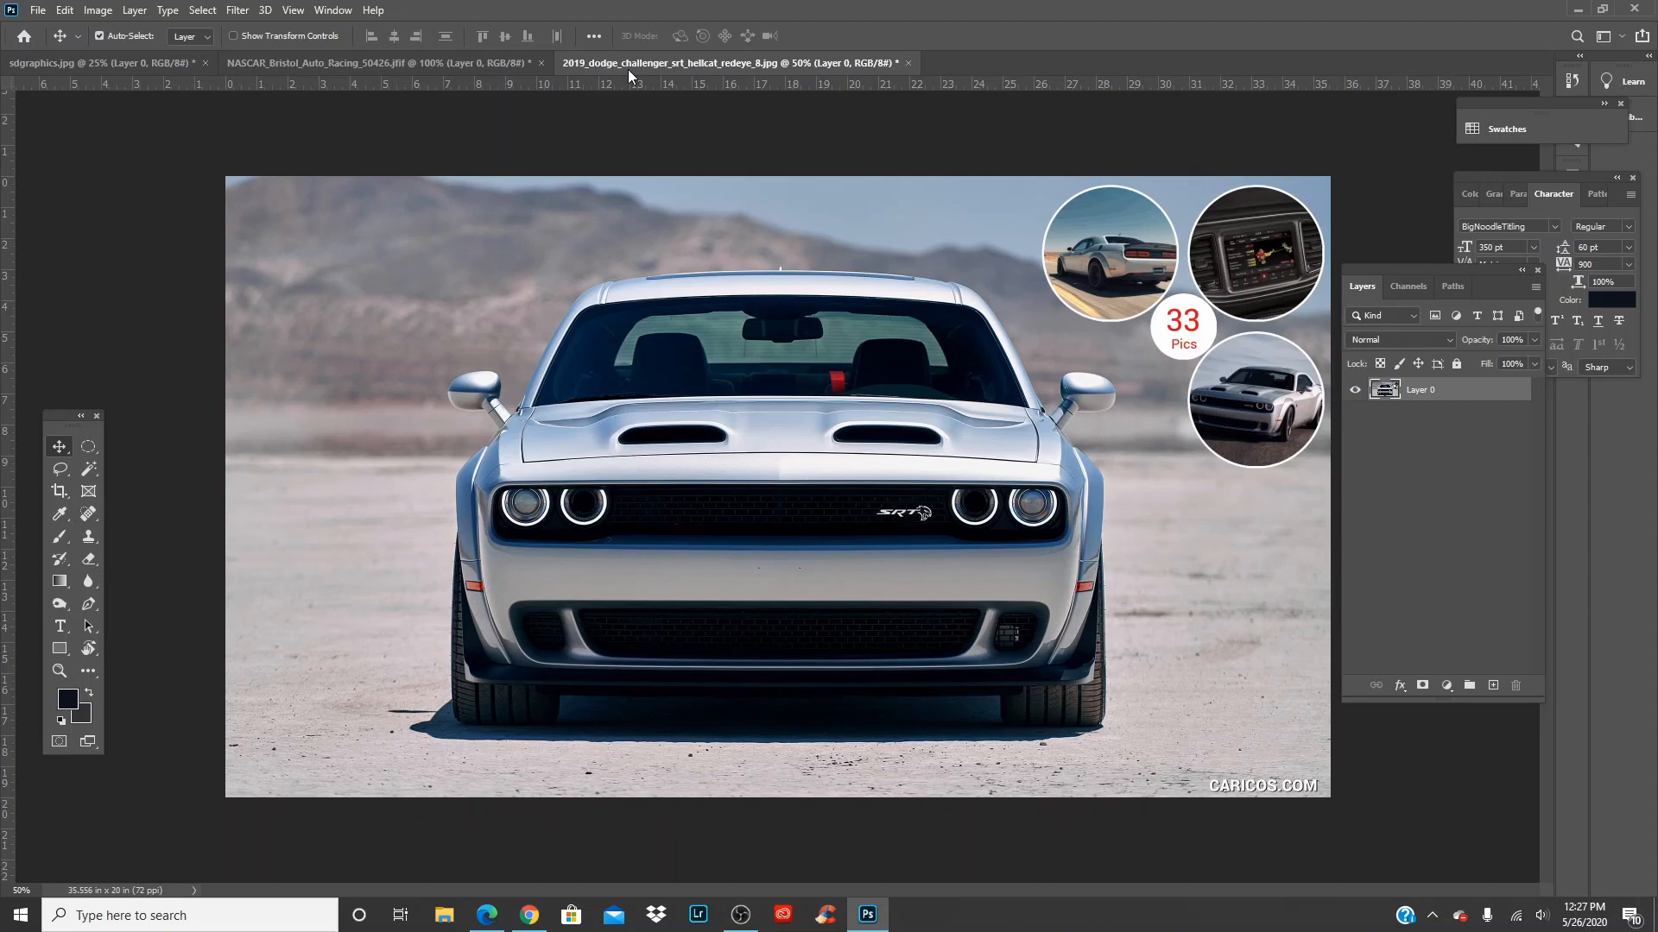
{"action": "left_click", "coordinate": [95, 10]}
{"action": "left_click", "coordinate": [129, 138]}
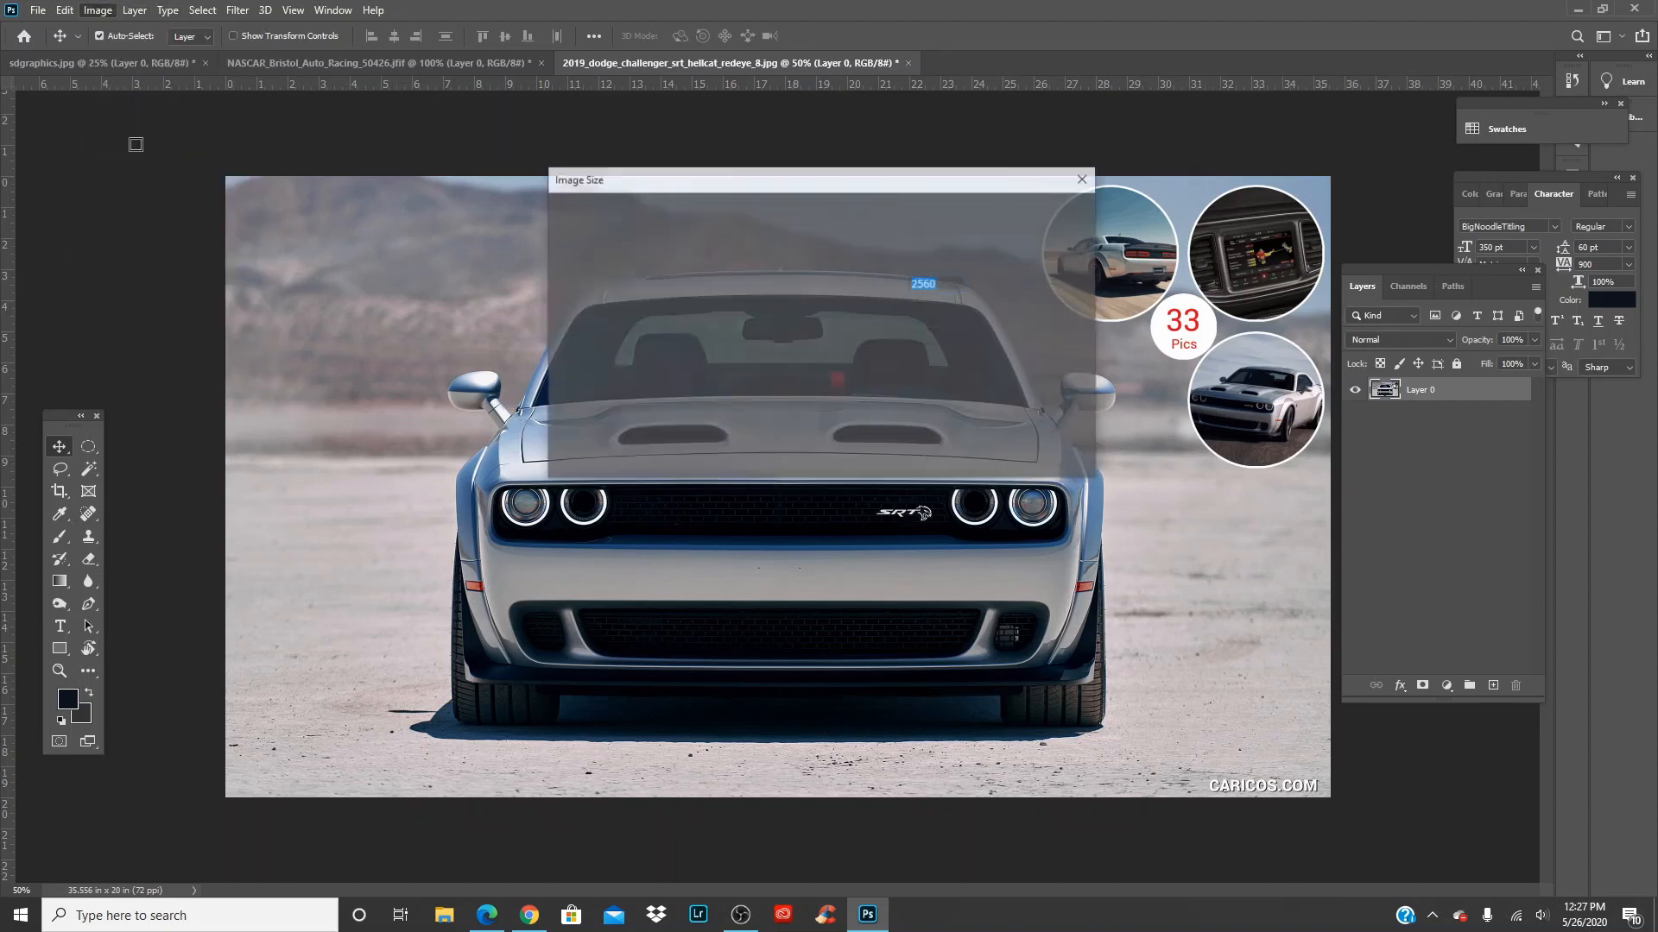
{"action": "left_click", "coordinate": [1088, 176]}
{"action": "left_click", "coordinate": [392, 64]}
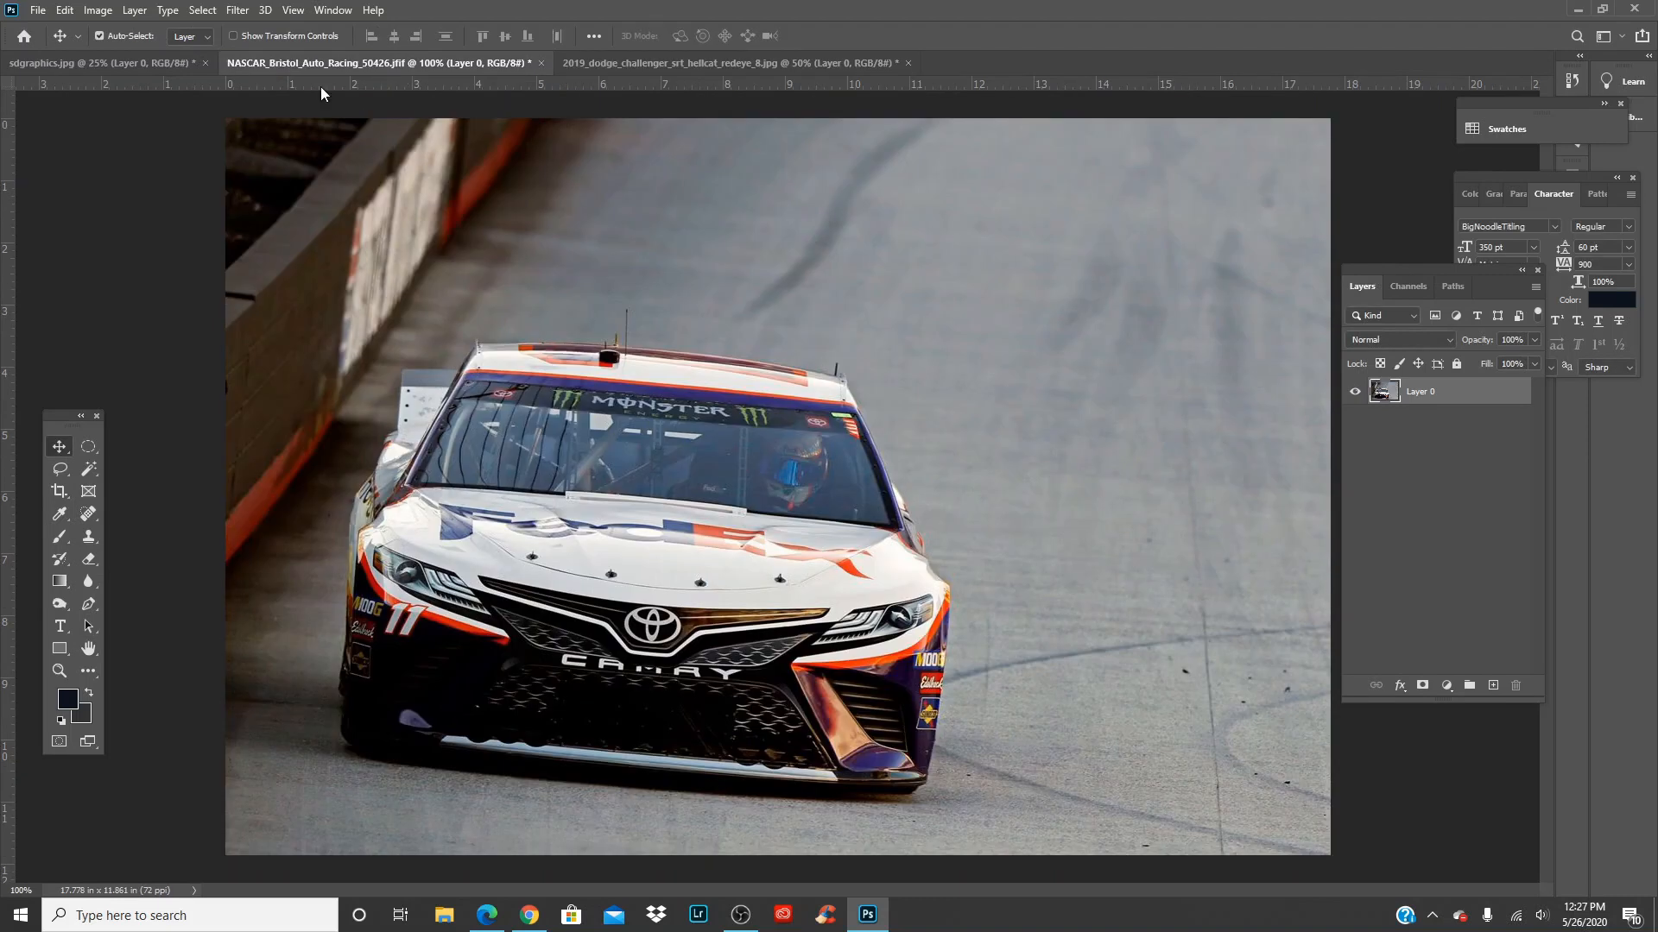
{"action": "left_click", "coordinate": [98, 10]}
{"action": "left_click", "coordinate": [130, 138]}
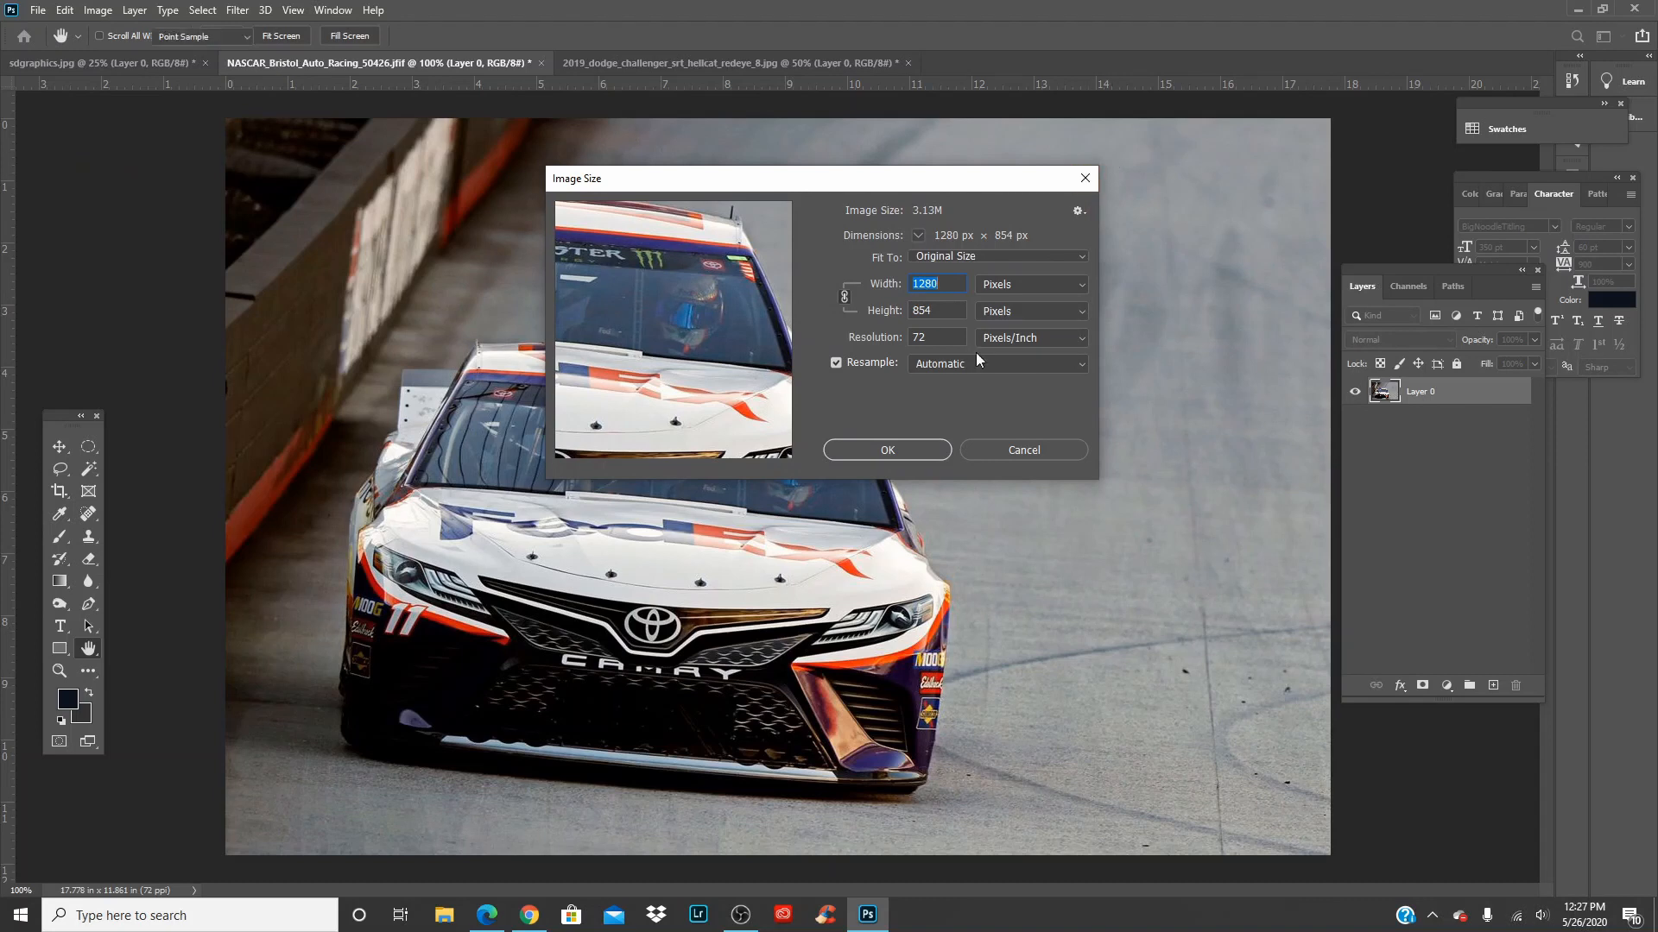
{"action": "left_click", "coordinate": [1086, 177]}
Compare the two car photos and activate the Pen tool in the Dodge Challenger image
{"action": "left_click", "coordinate": [633, 63]}
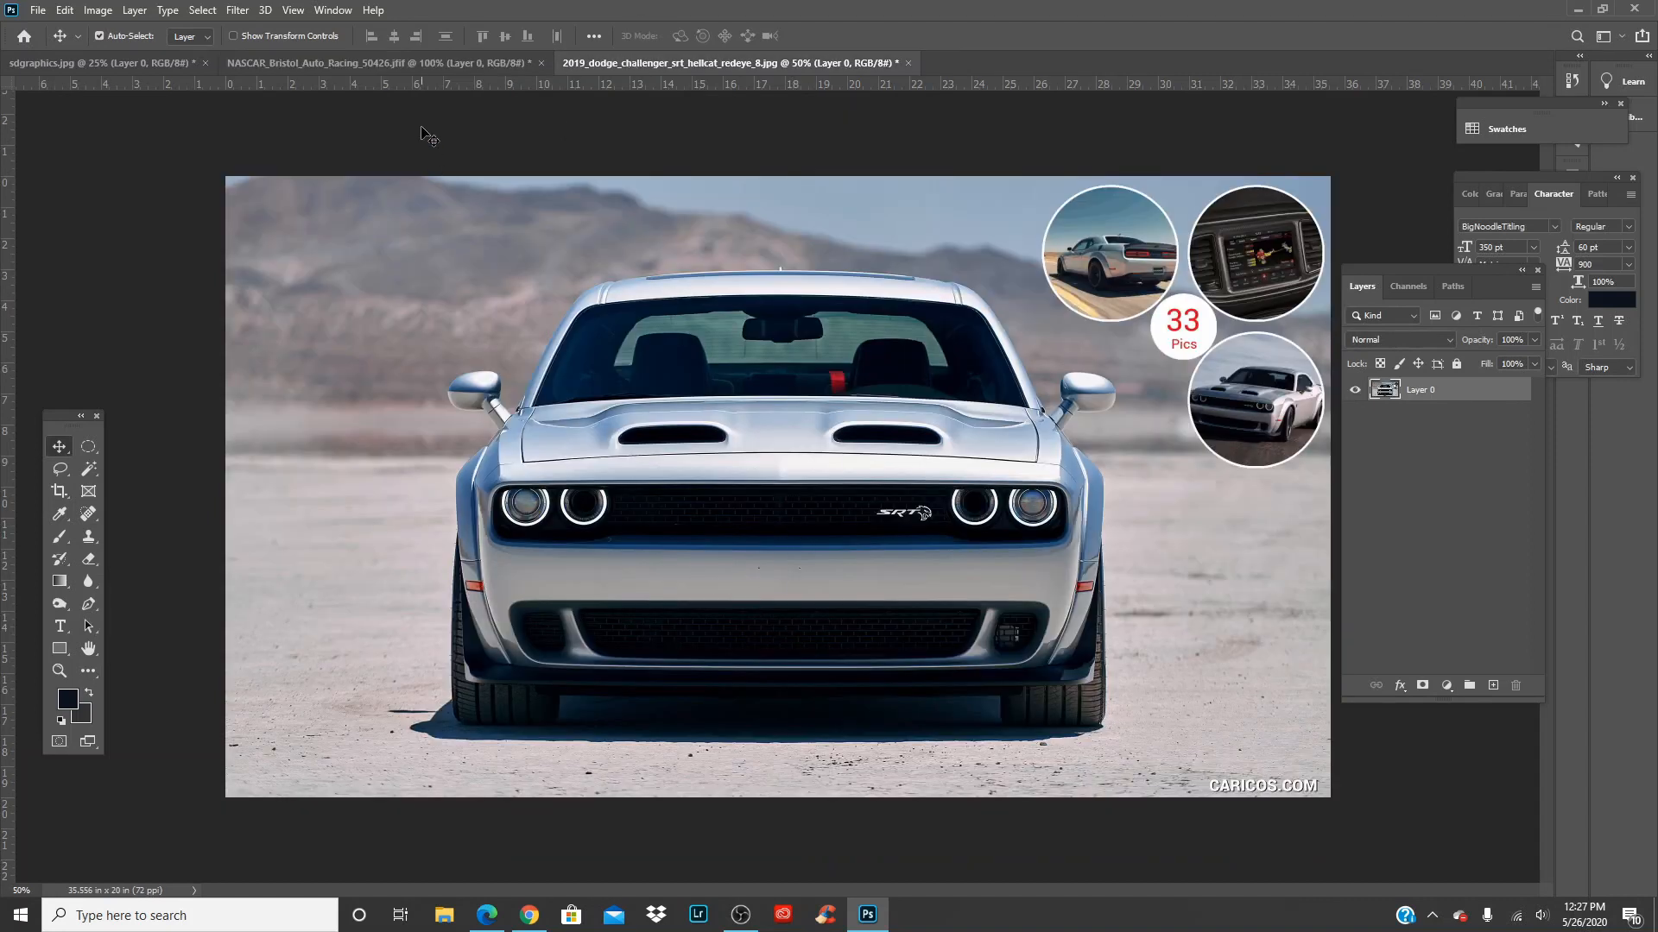
{"action": "left_click", "coordinate": [441, 65]}
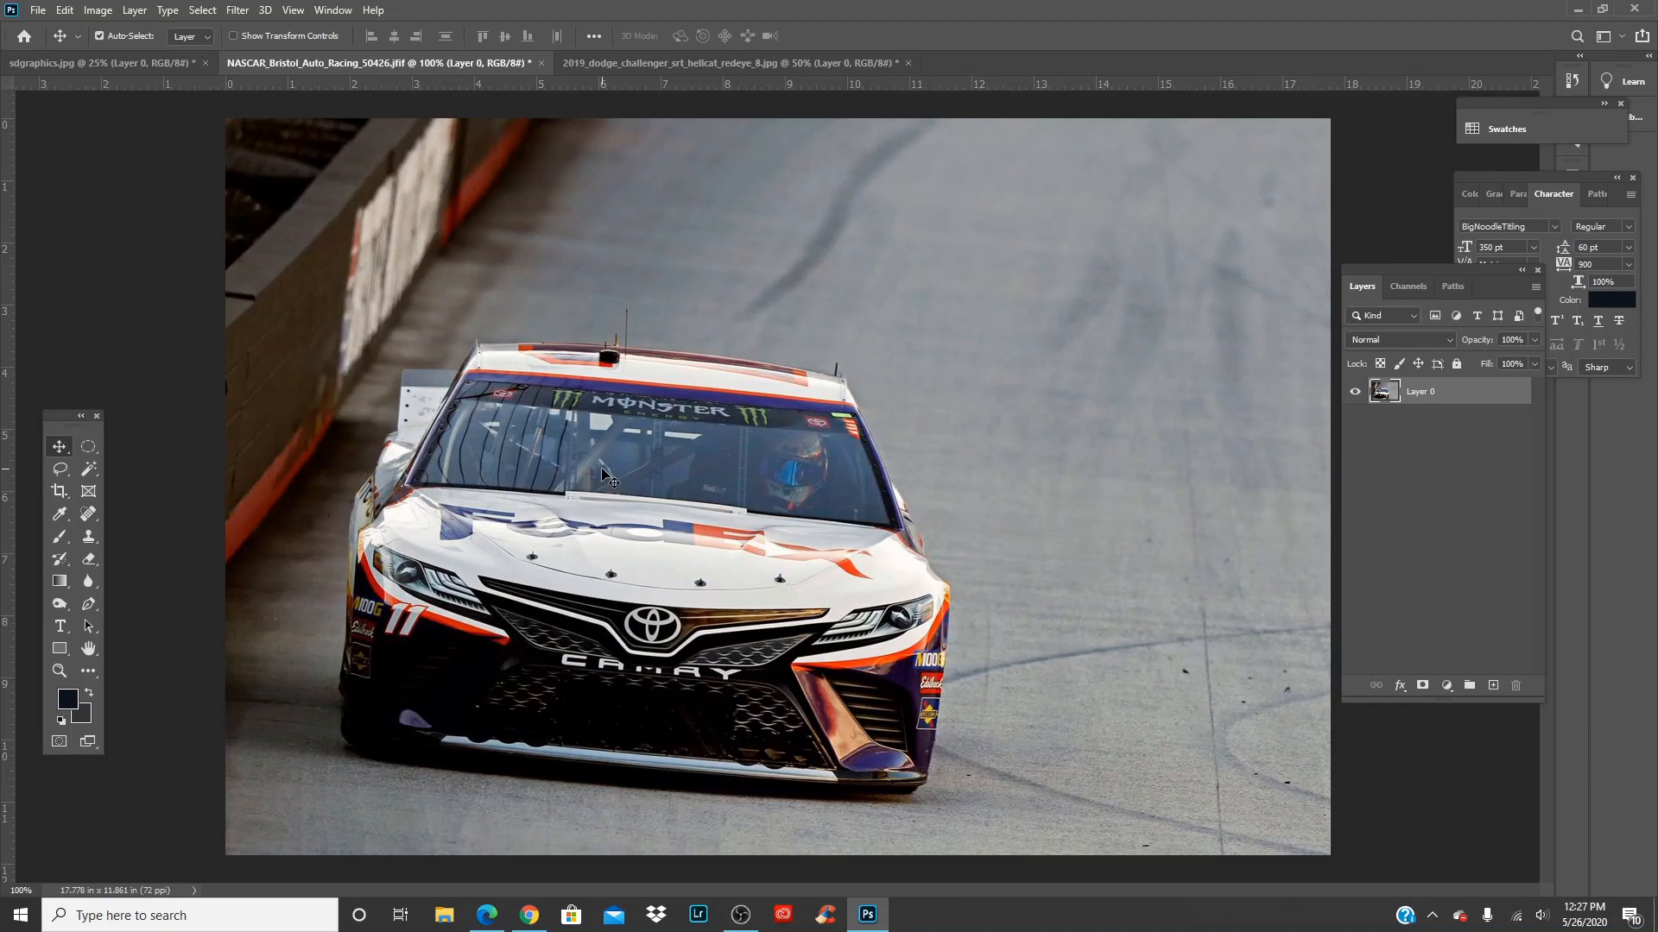
{"action": "left_click", "coordinate": [807, 69]}
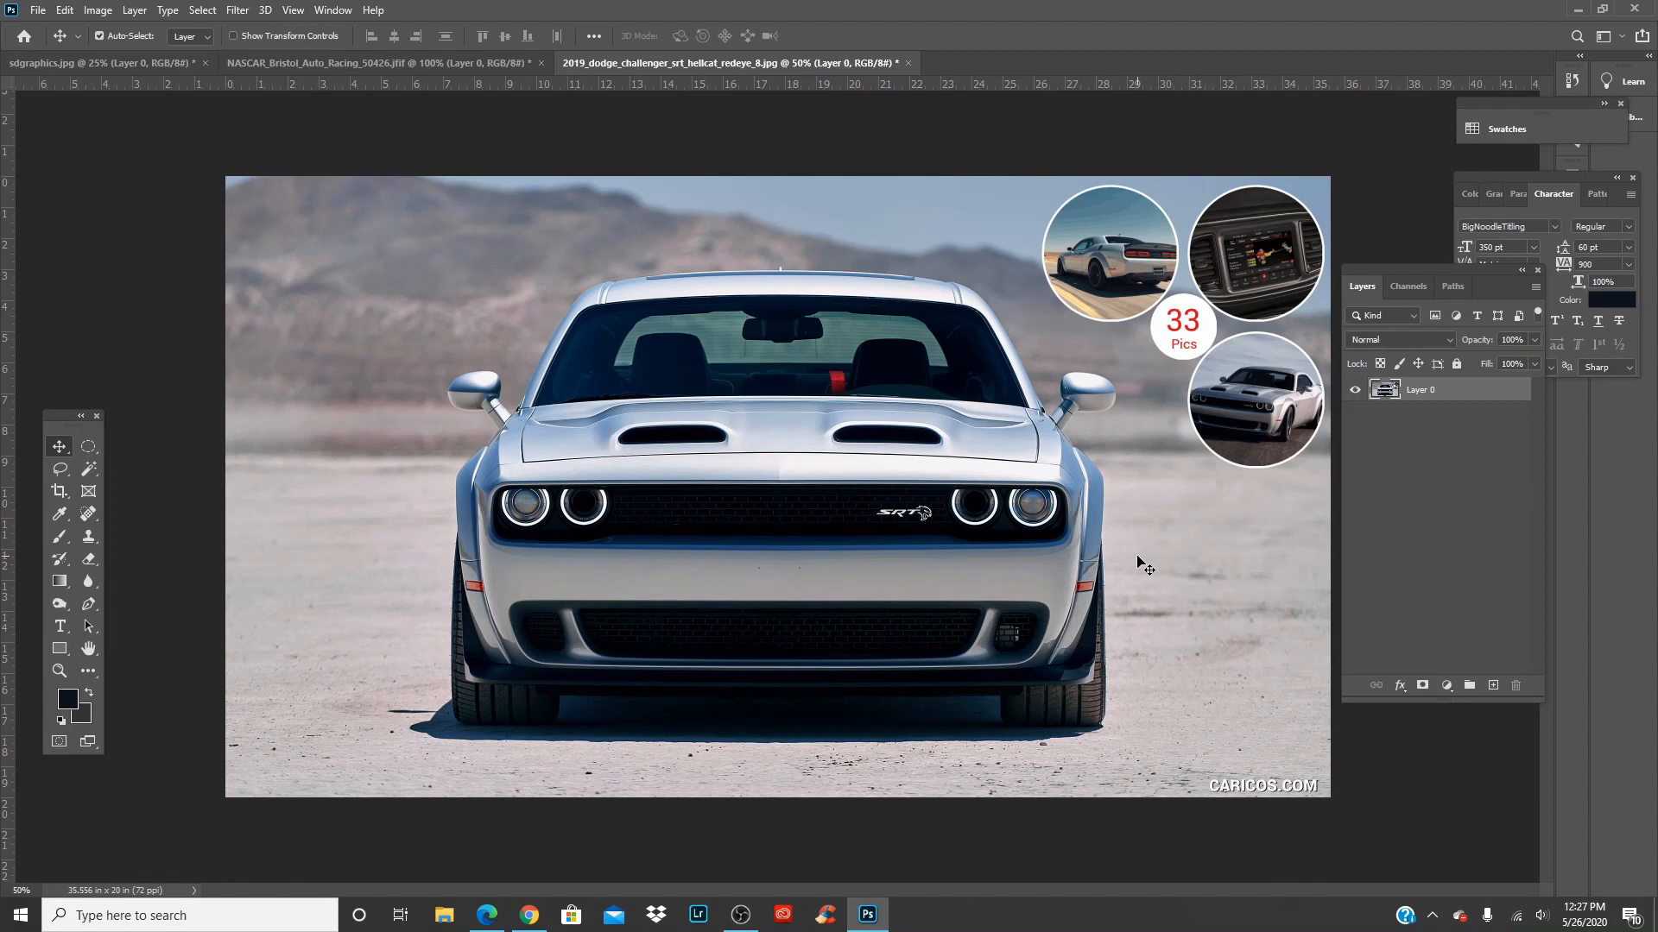
{"action": "key", "text": "p"}
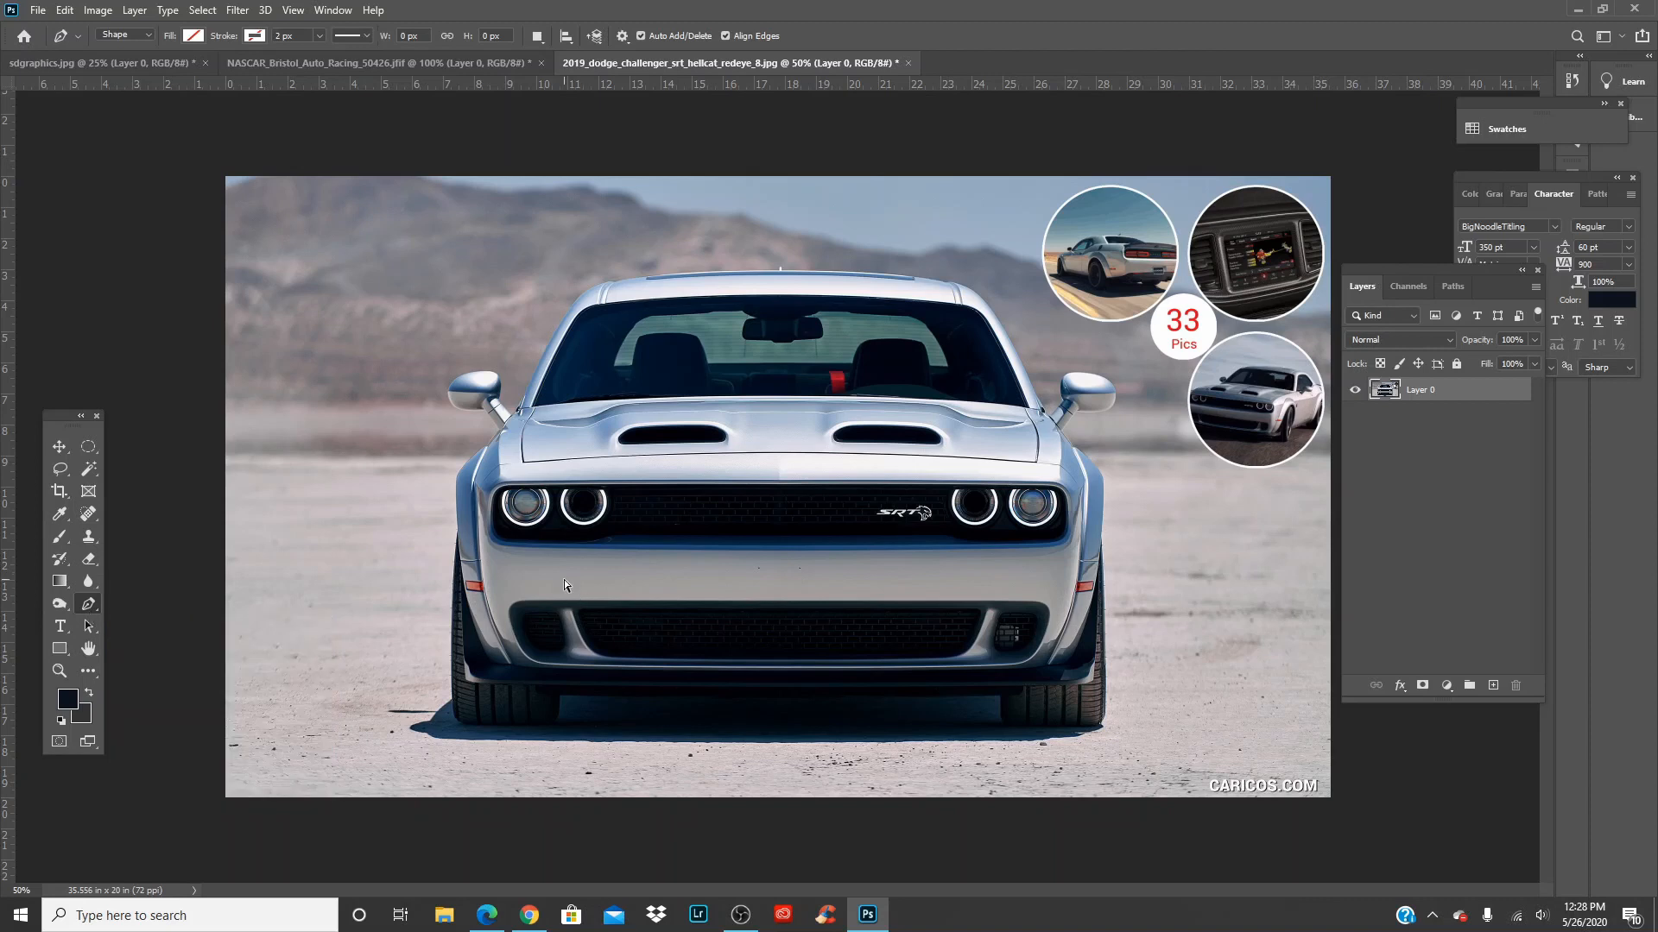
Try a test pen path with a curved anchor across the Challenger's hood, adjust its handle, and undo it
{"action": "key", "text": "ctrl+plus"}
{"action": "key", "text": "ctrl+plus"}
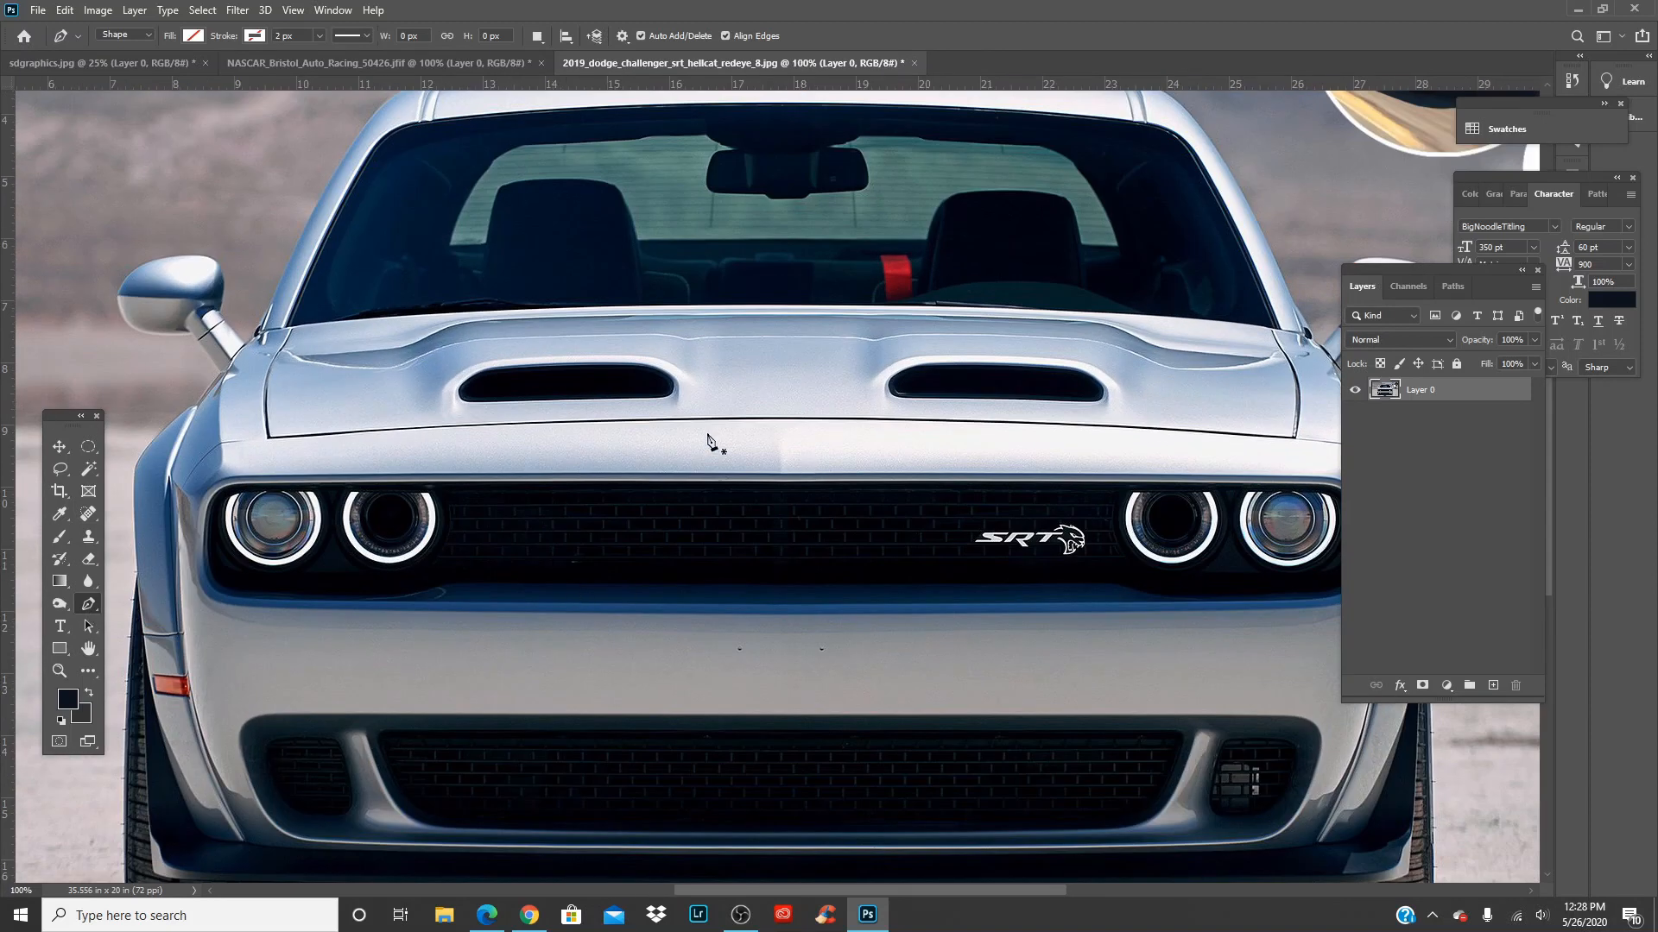
{"action": "left_click", "coordinate": [776, 365]}
{"action": "left_click", "coordinate": [978, 427]}
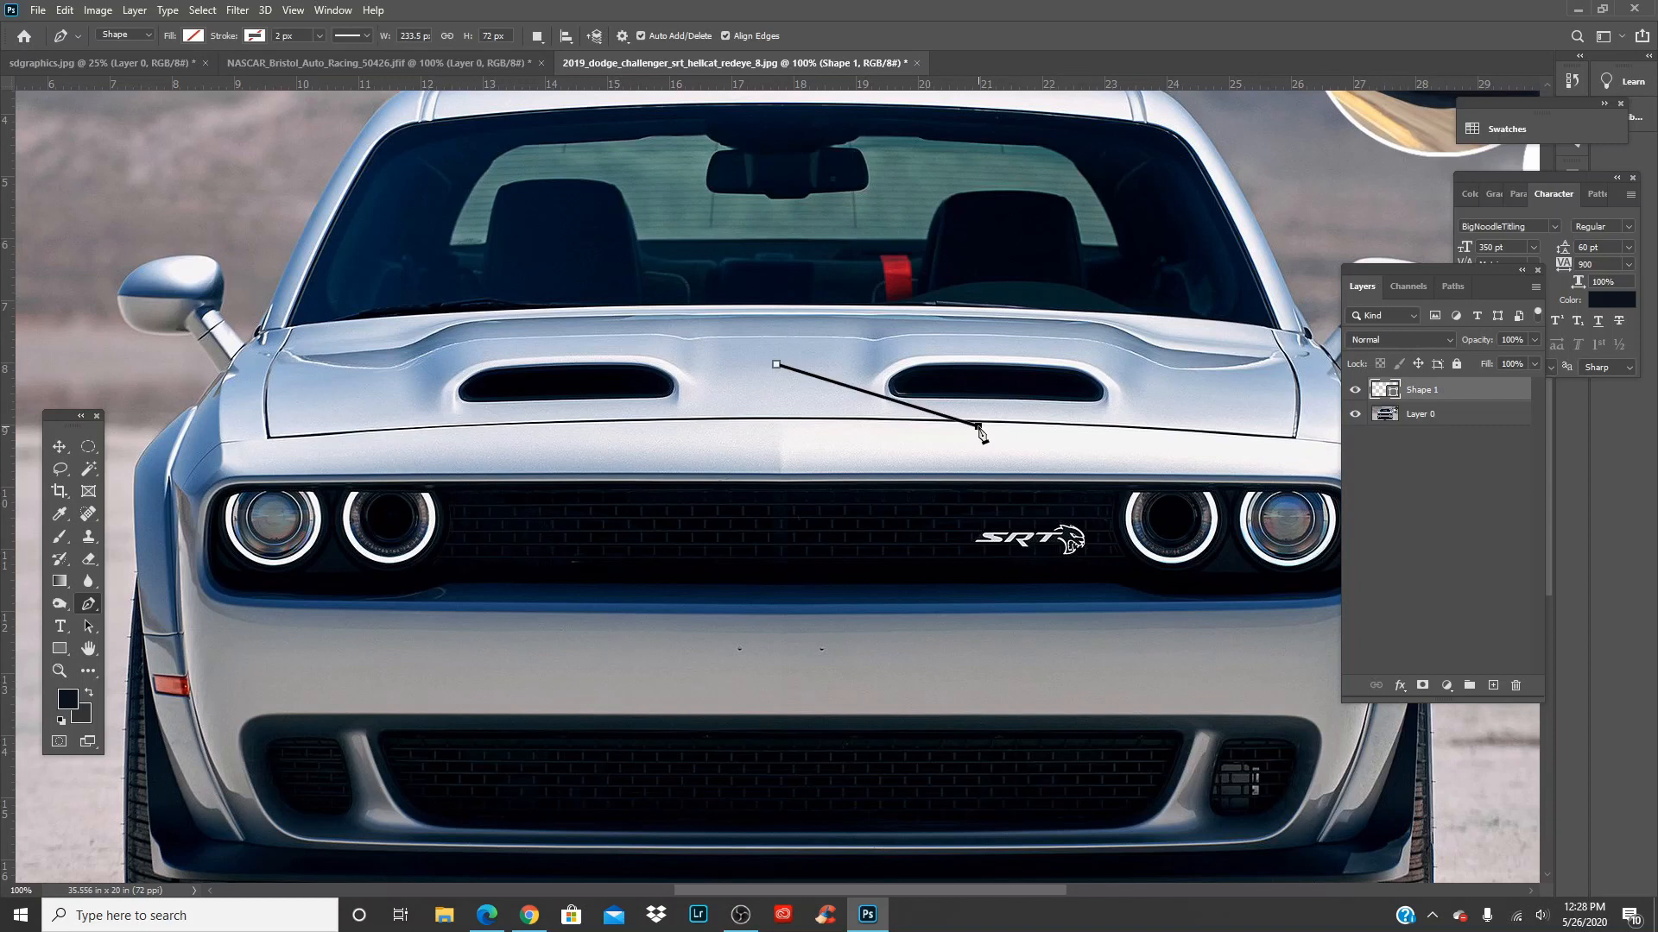
{"action": "left_click_drag", "start_coordinate": [978, 432], "coordinate": [858, 347]}
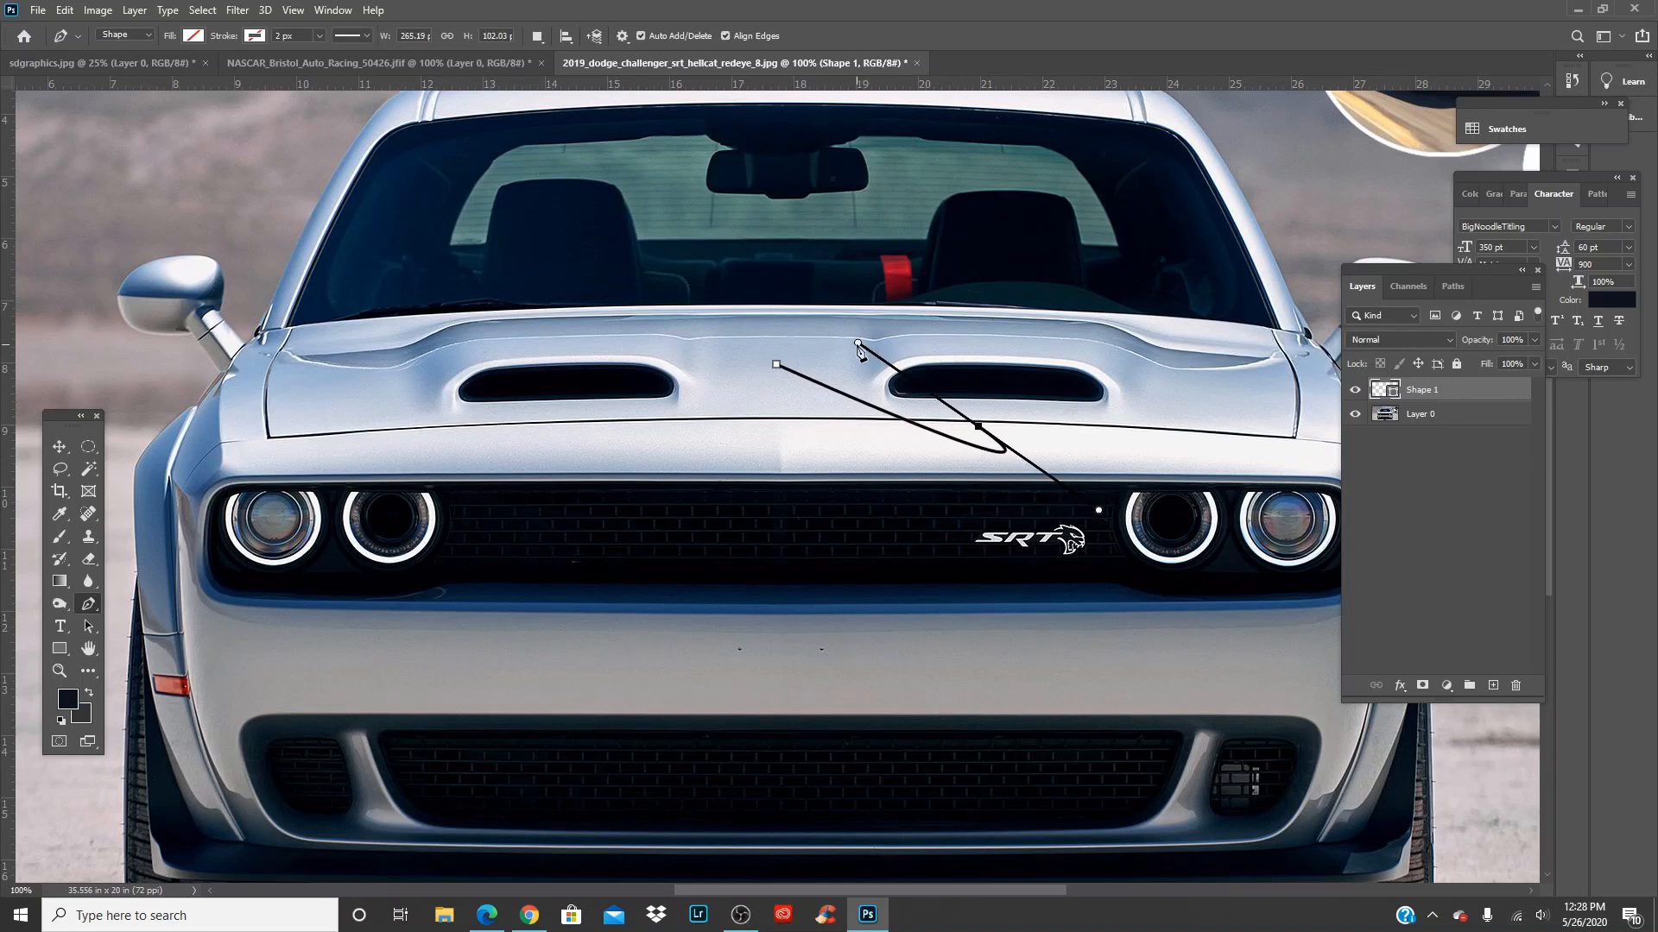
{"action": "left_click_drag", "start_coordinate": [858, 344], "coordinate": [1144, 367]}
{"action": "left_click", "coordinate": [1214, 393]}
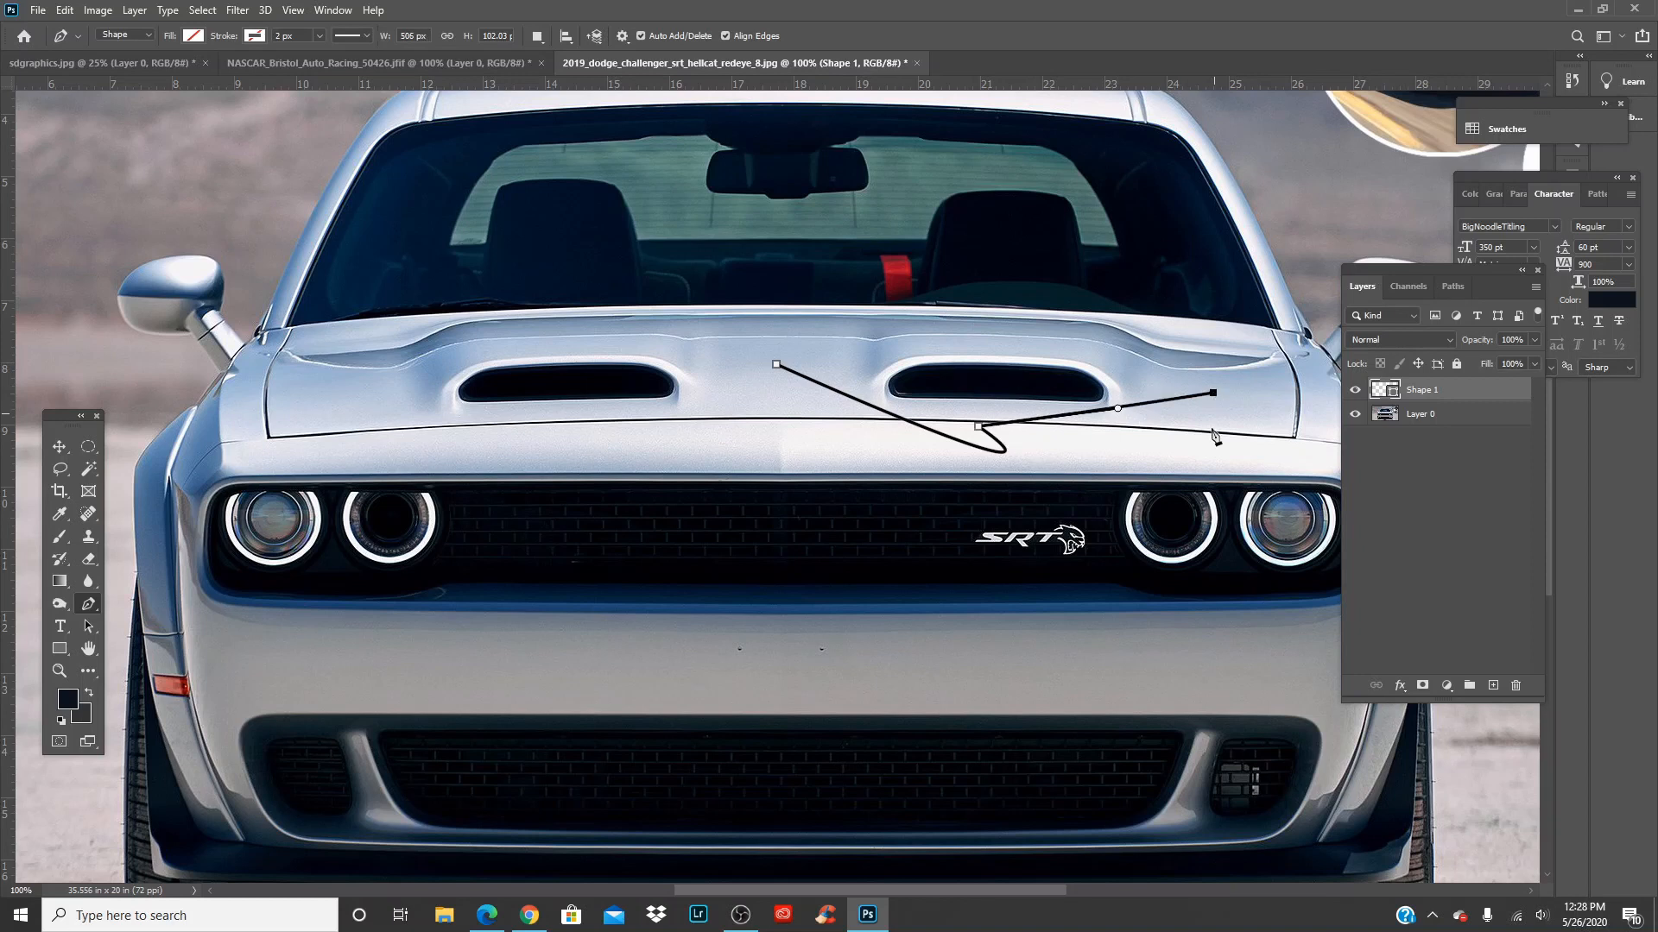
{"action": "key", "text": "ctrl+z"}
{"action": "key", "text": "ctrl+z"}
{"action": "key", "text": "ctrl+z"}
{"action": "key", "text": "ctrl+z"}
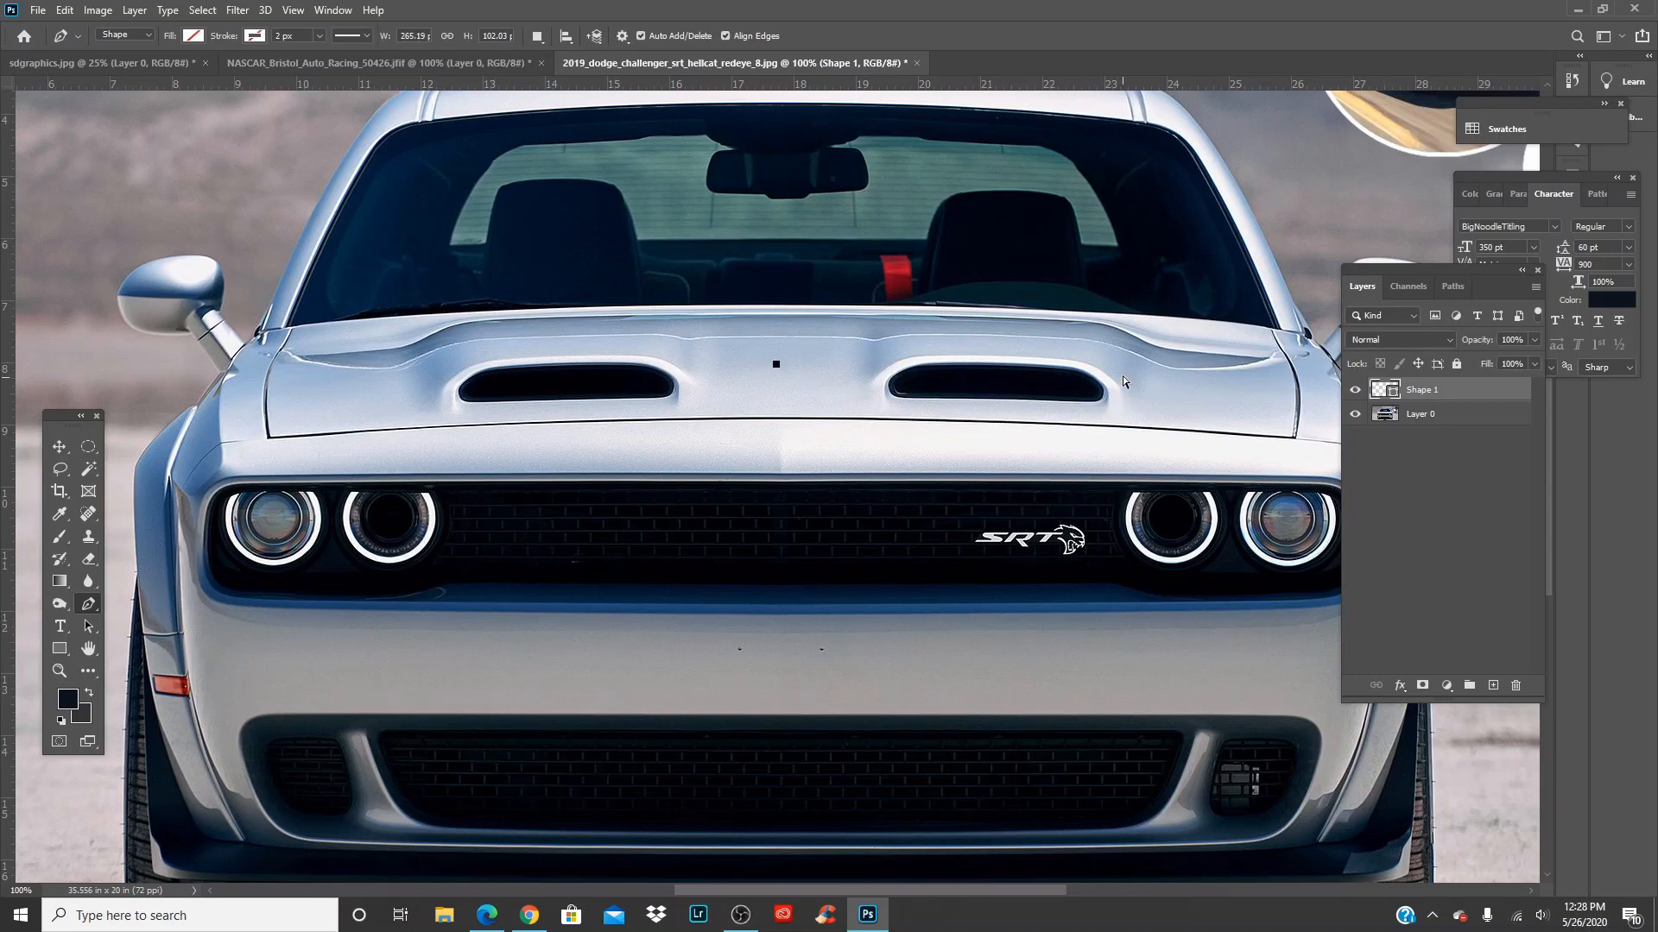
Start the pen outline at the top of the fender beside the SRT-badge headlights, curving it around the fender's outer edge
{"action": "left_click_drag", "start_coordinate": [1073, 567], "coordinate": [488, 432]}
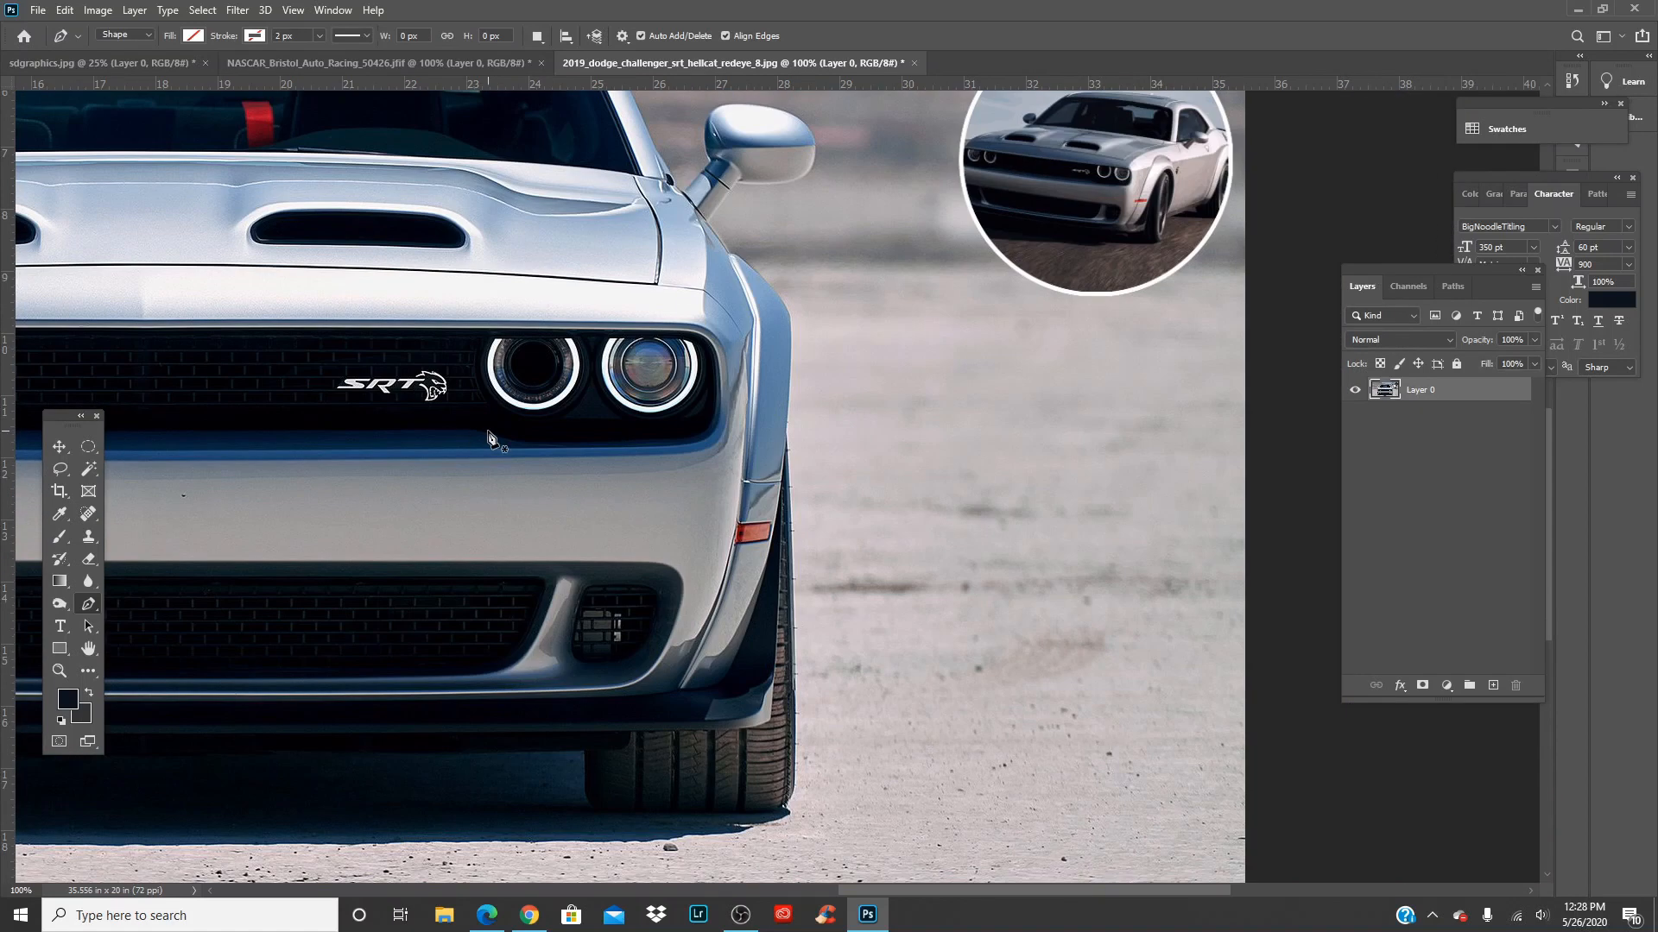
{"action": "key", "text": "ctrl+plus"}
{"action": "key", "text": "ctrl+plus"}
{"action": "left_click_drag", "start_coordinate": [953, 399], "coordinate": [1007, 600]}
{"action": "left_click_drag", "start_coordinate": [910, 358], "coordinate": [997, 508]}
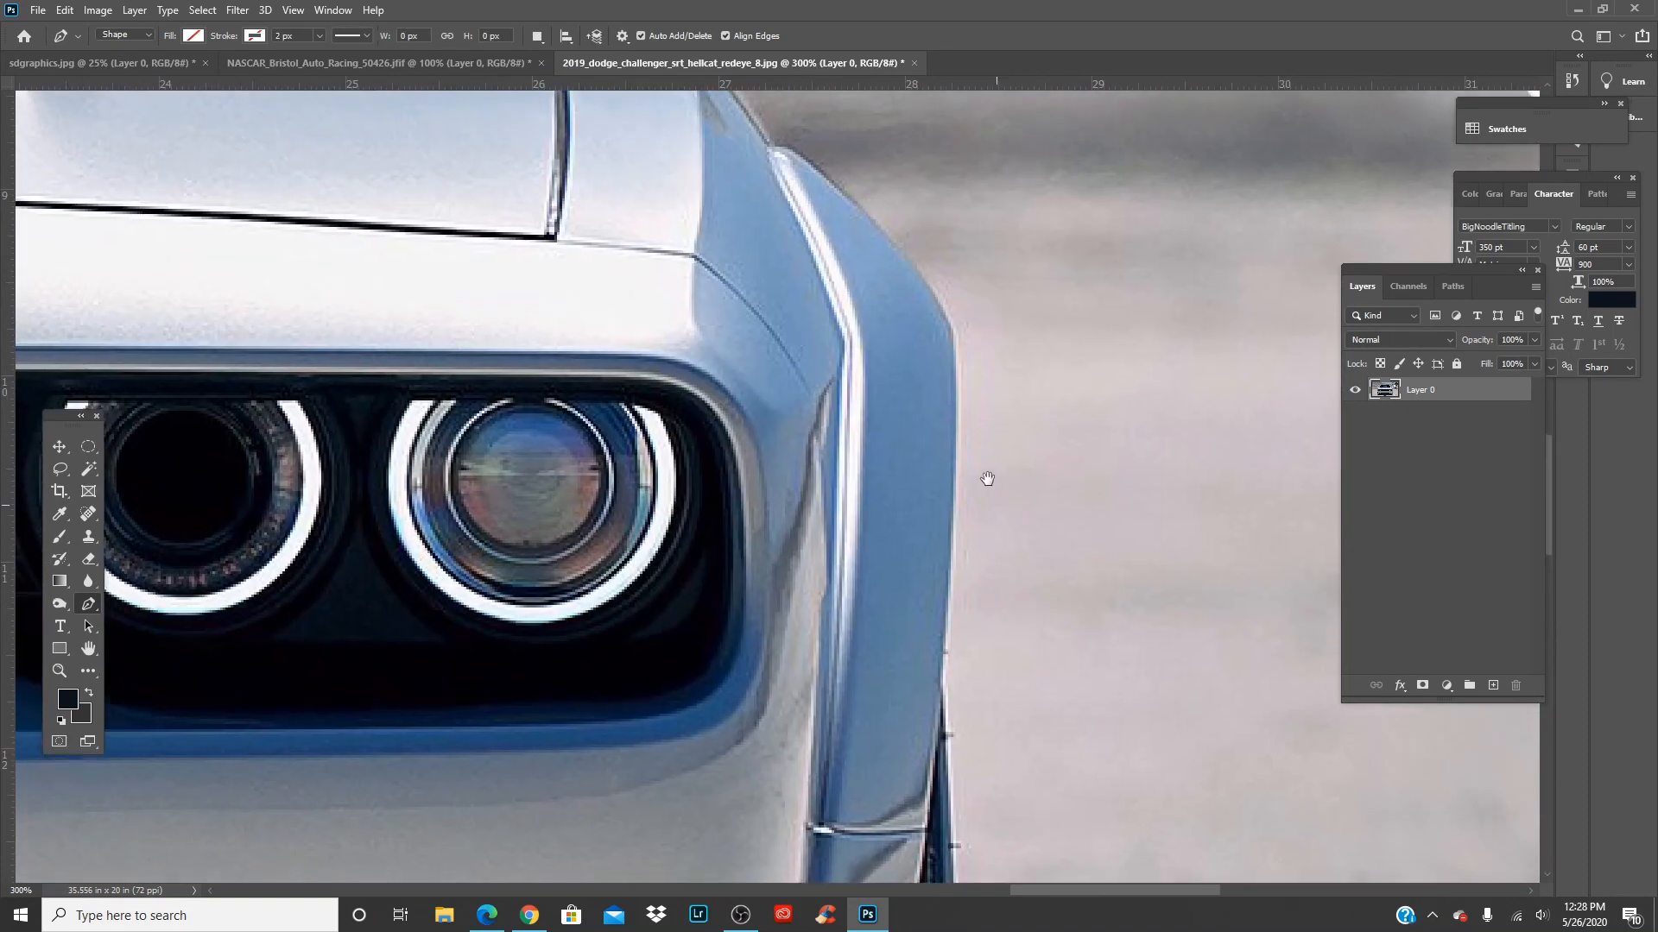
{"action": "left_click", "coordinate": [822, 173]}
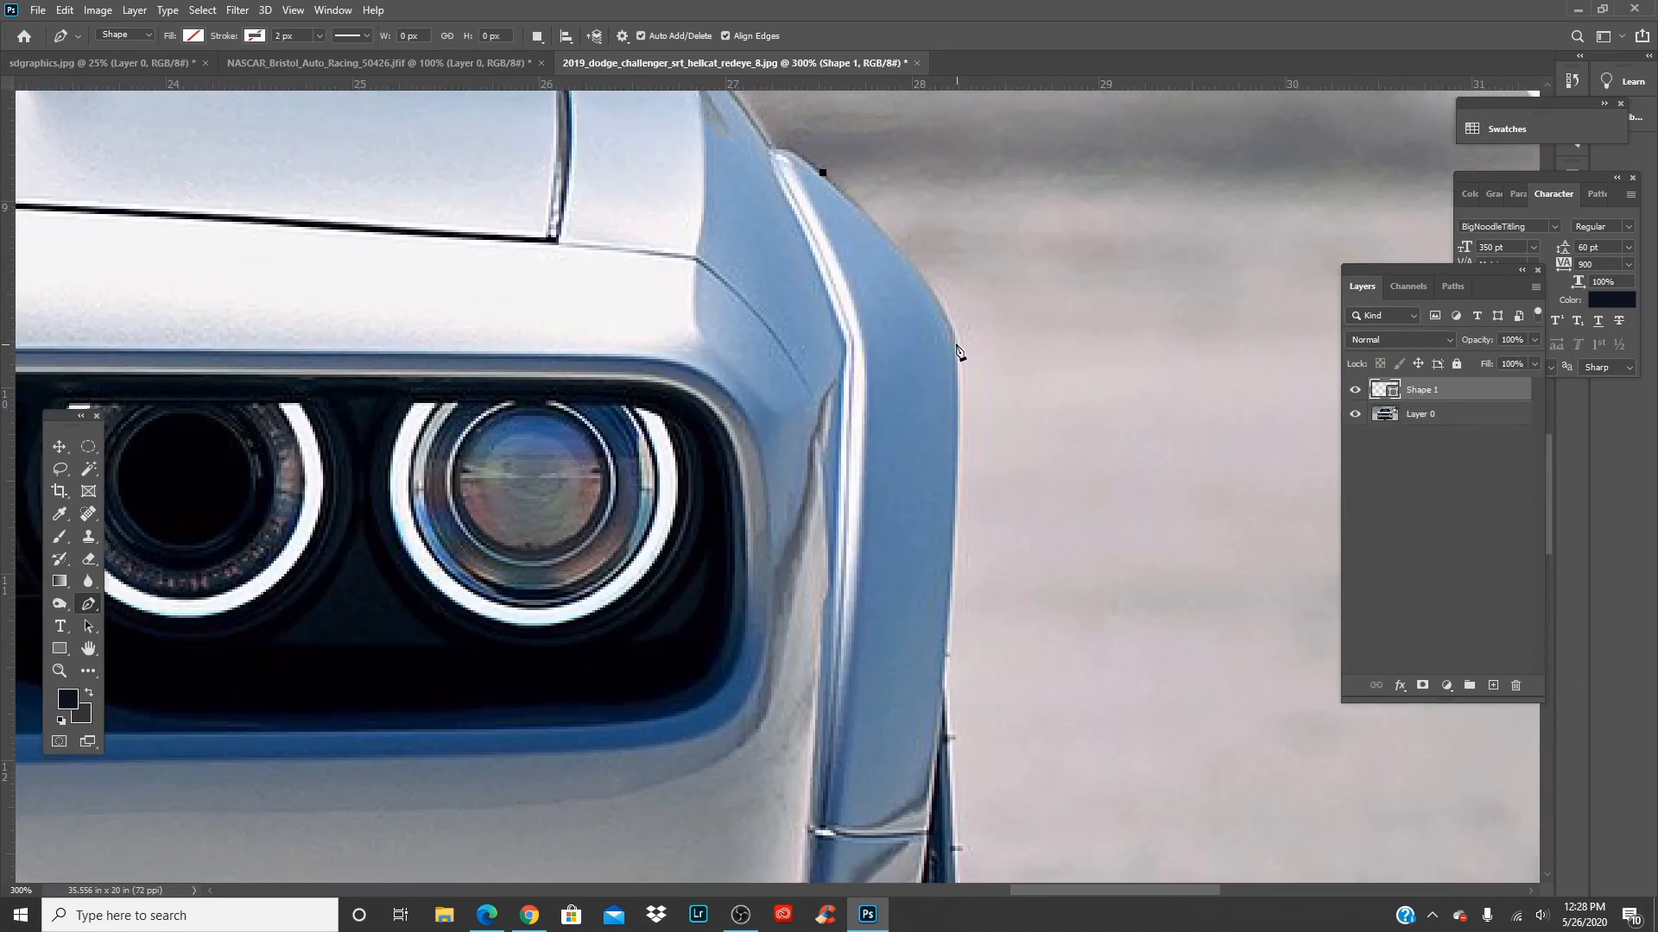
{"action": "left_click_drag", "start_coordinate": [955, 343], "coordinate": [962, 414]}
Try a curved anchor on the fender edge just above the red side marker, and undo it
{"action": "left_click_drag", "start_coordinate": [1084, 561], "coordinate": [1117, 292]}
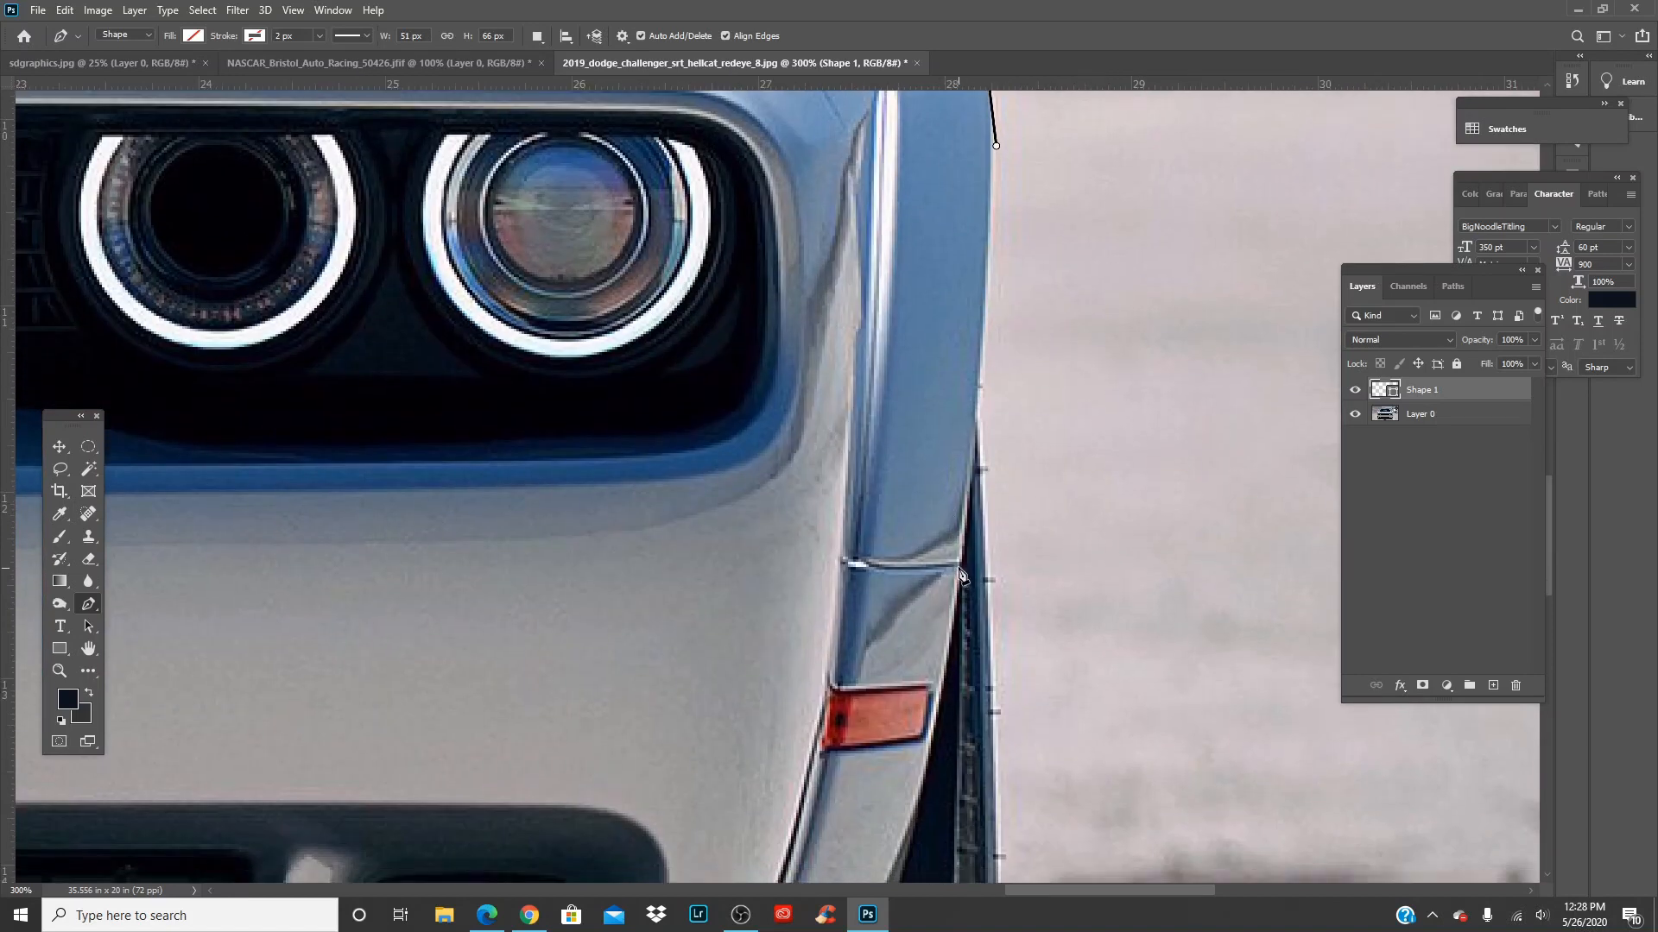
{"action": "left_click_drag", "start_coordinate": [961, 574], "coordinate": [935, 737]}
{"action": "left_click_drag", "start_coordinate": [972, 688], "coordinate": [1083, 359]}
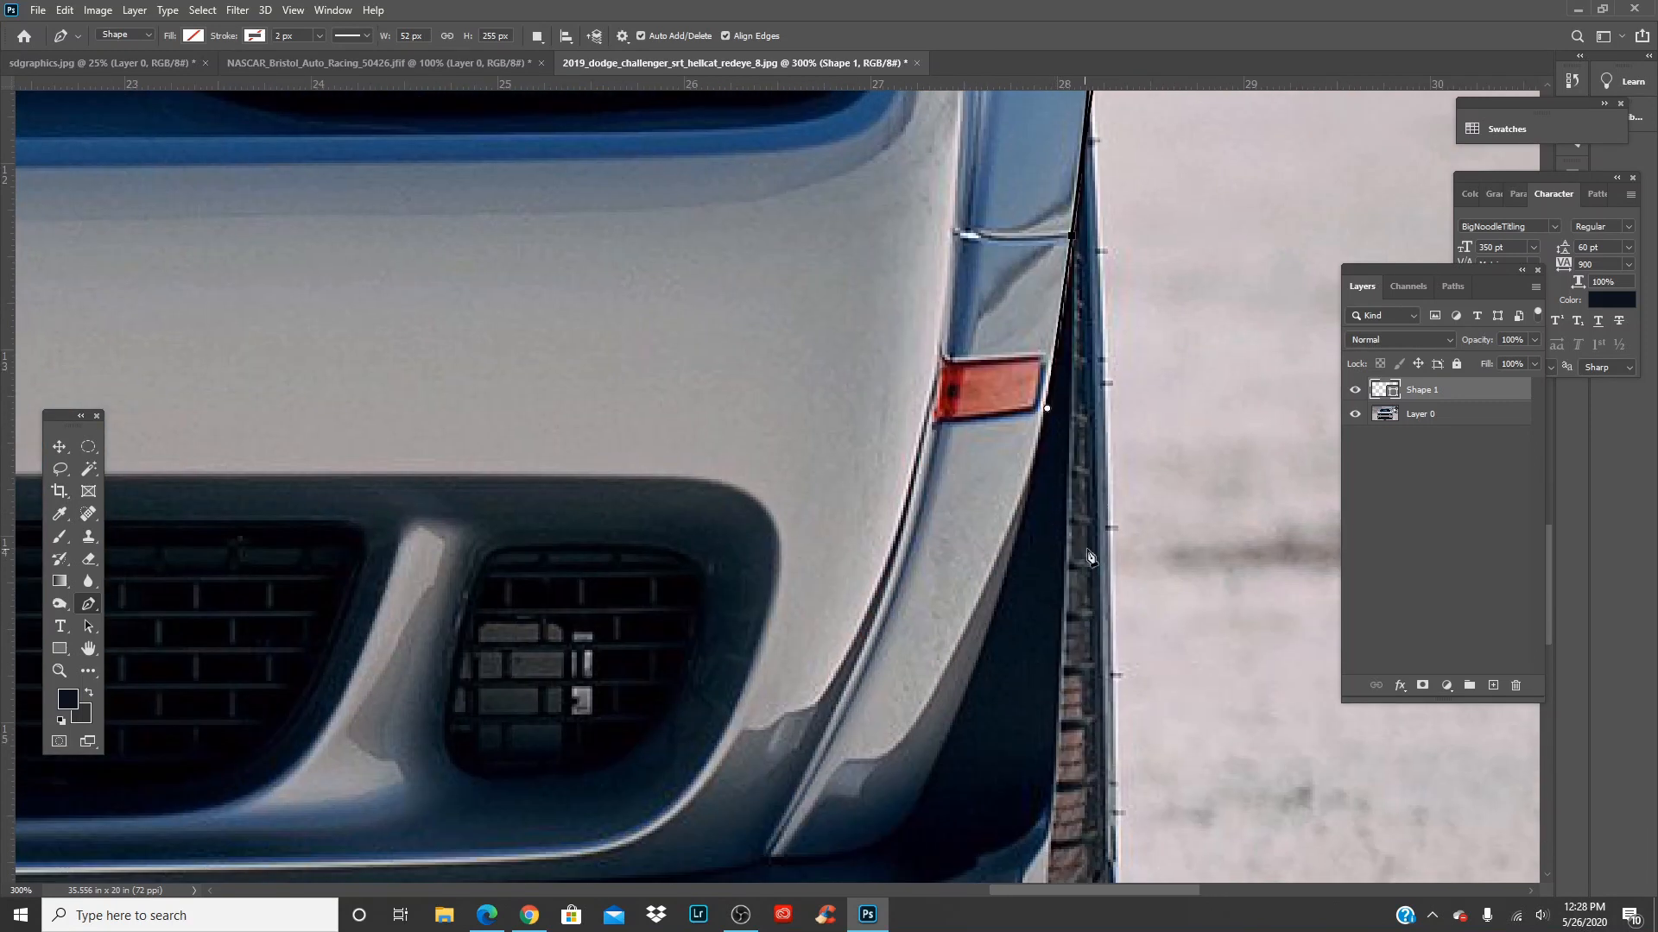
{"action": "left_click_drag", "start_coordinate": [1090, 459], "coordinate": [1042, 597]}
{"action": "key", "text": "ctrl+z"}
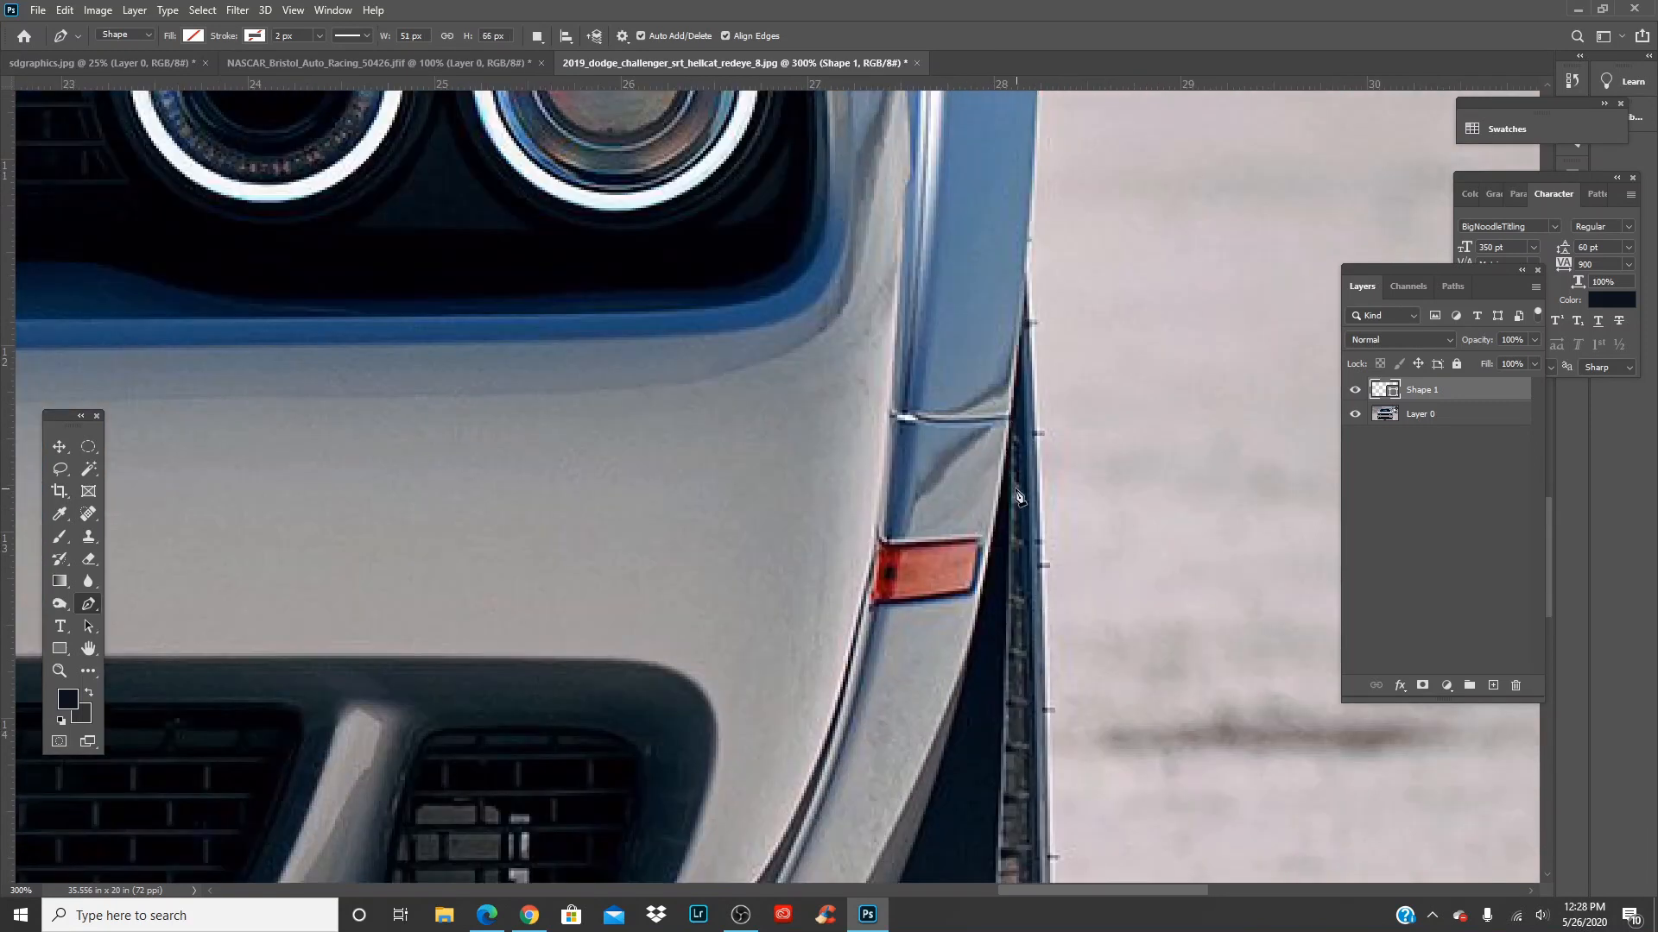
Continue the outline down the fender's inner tire edge and curve it around the lower corner of the front bumper
{"action": "left_click_drag", "start_coordinate": [1011, 488], "coordinate": [1013, 640]}
{"action": "left_click_drag", "start_coordinate": [1078, 691], "coordinate": [1022, 99]}
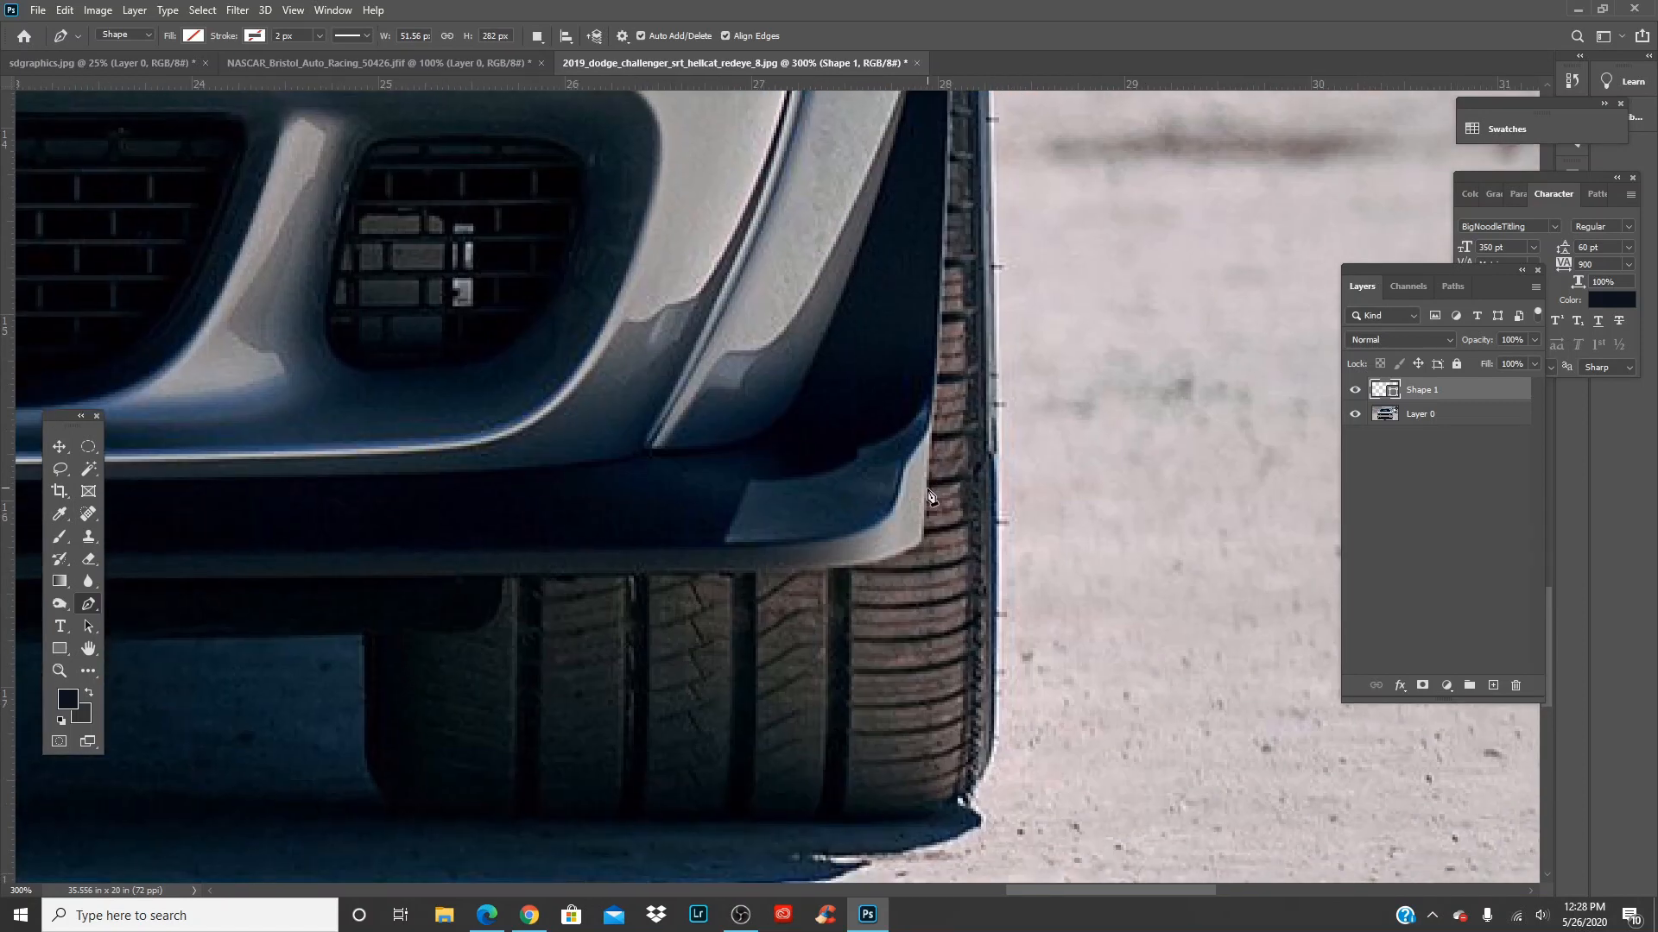
{"action": "left_click_drag", "start_coordinate": [925, 488], "coordinate": [825, 572]}
Extend the outline along the lower edge of the front bumper to the opposite tire
{"action": "left_click_drag", "start_coordinate": [718, 543], "coordinate": [1179, 478]}
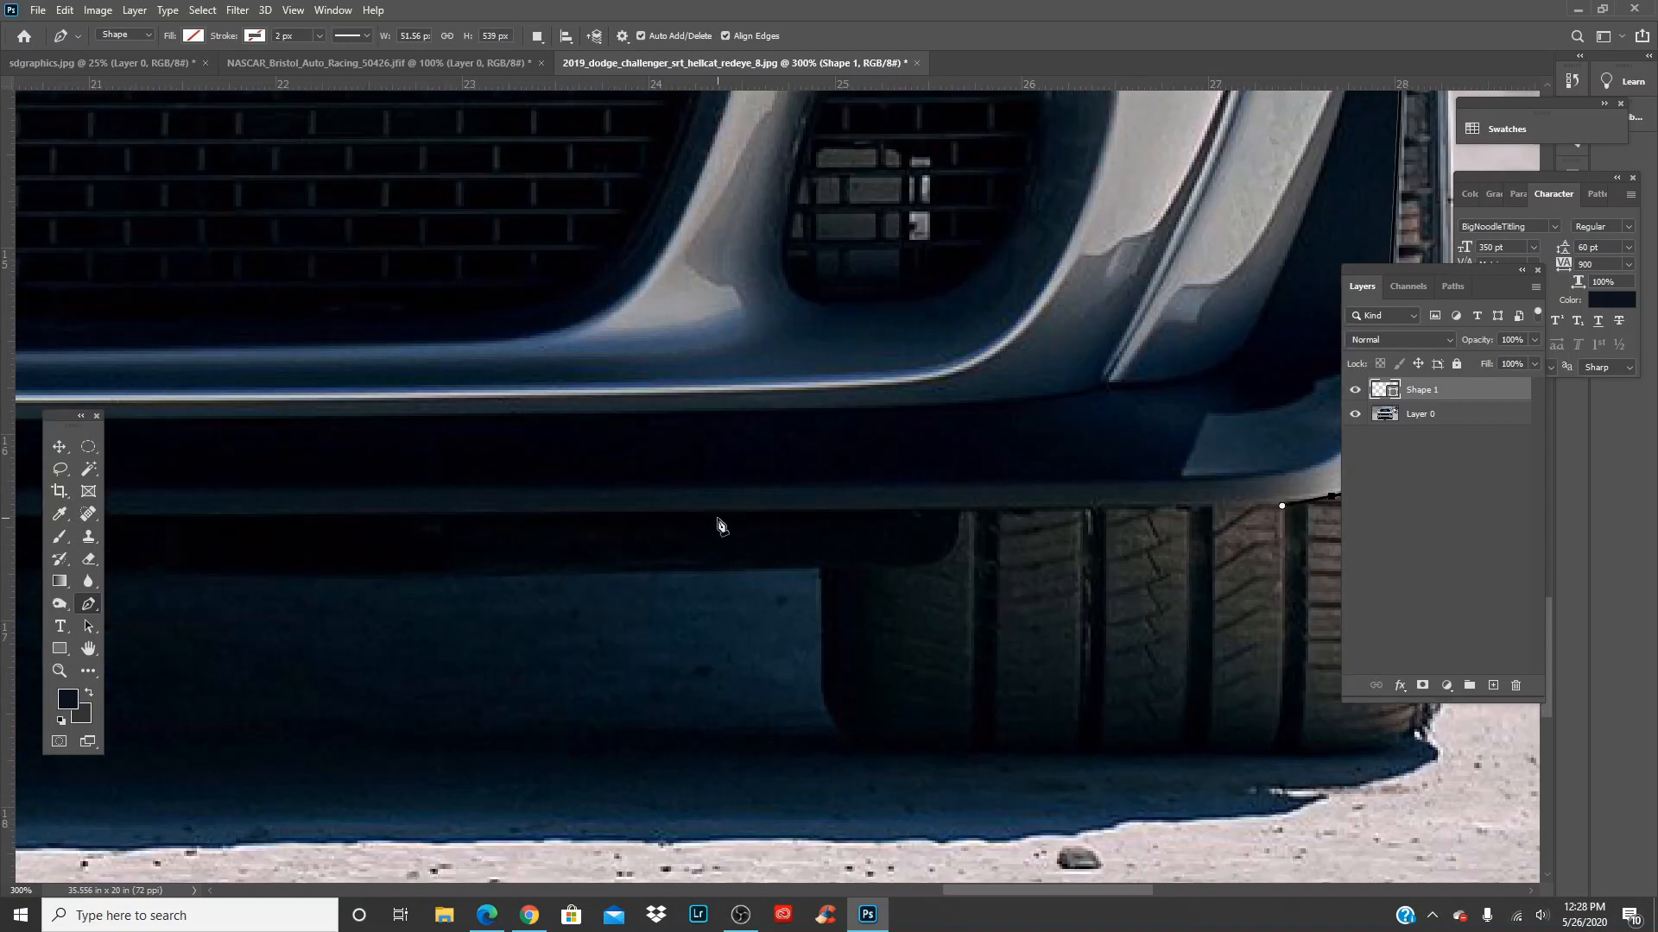
{"action": "left_click_drag", "start_coordinate": [710, 512], "coordinate": [1302, 495]}
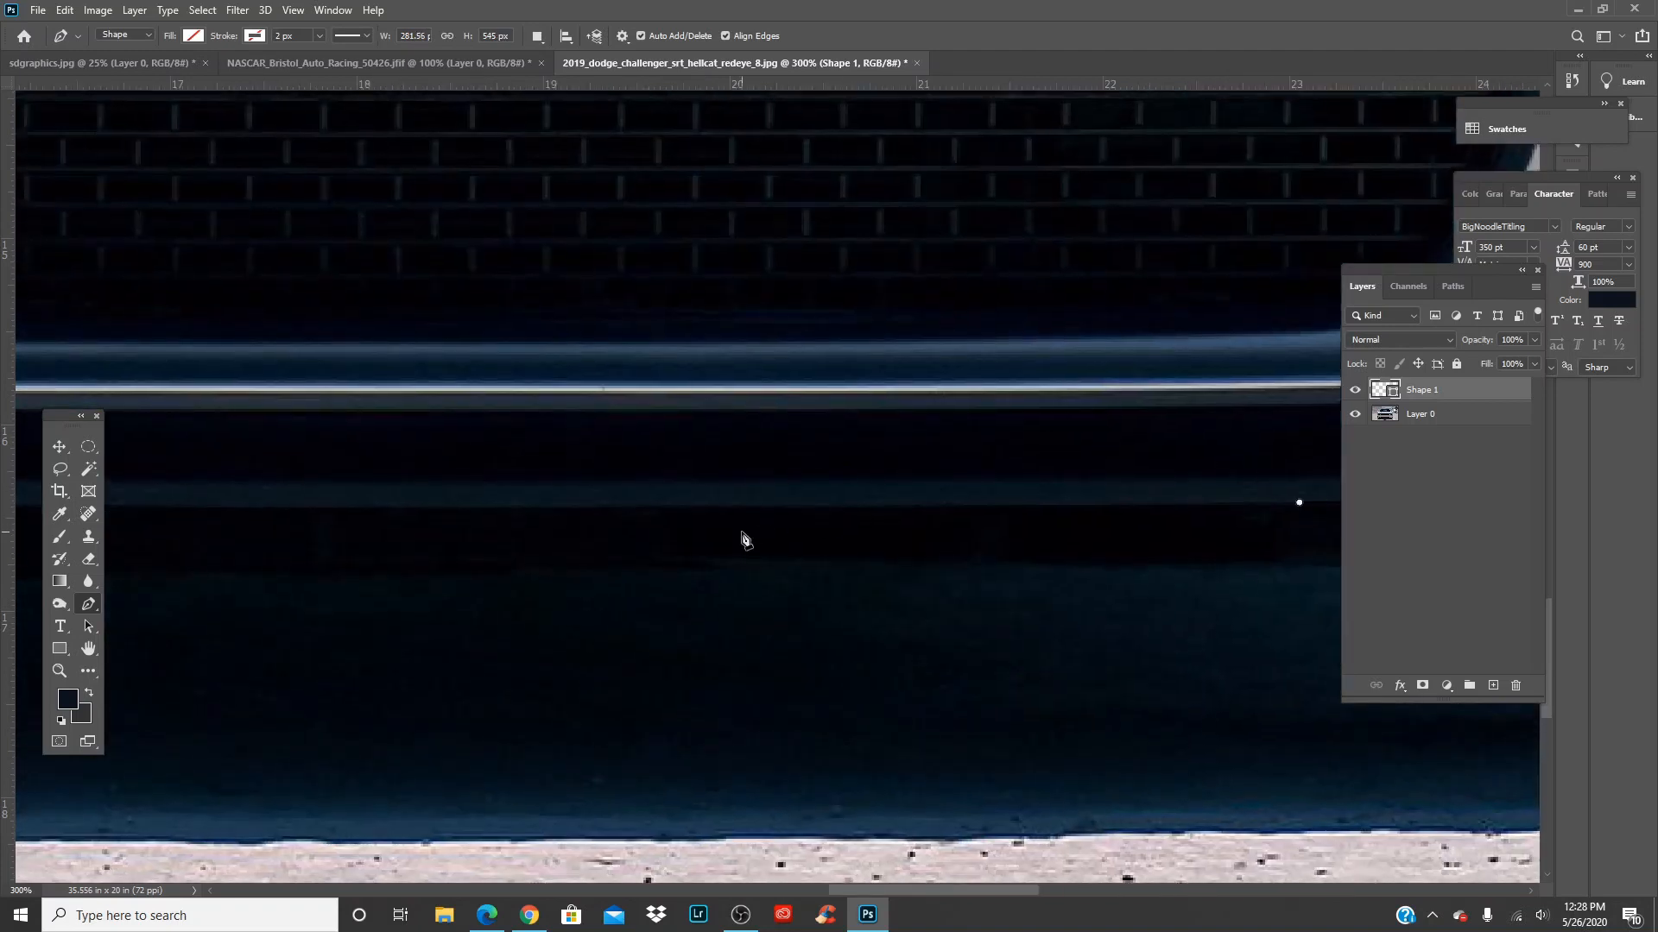
{"action": "left_click_drag", "start_coordinate": [670, 516], "coordinate": [781, 514]}
{"action": "left_click_drag", "start_coordinate": [351, 502], "coordinate": [1206, 481]}
{"action": "left_click_drag", "start_coordinate": [752, 484], "coordinate": [943, 484]}
{"action": "left_click_drag", "start_coordinate": [349, 481], "coordinate": [154, 482]}
{"action": "left_click_drag", "start_coordinate": [262, 473], "coordinate": [1088, 490]}
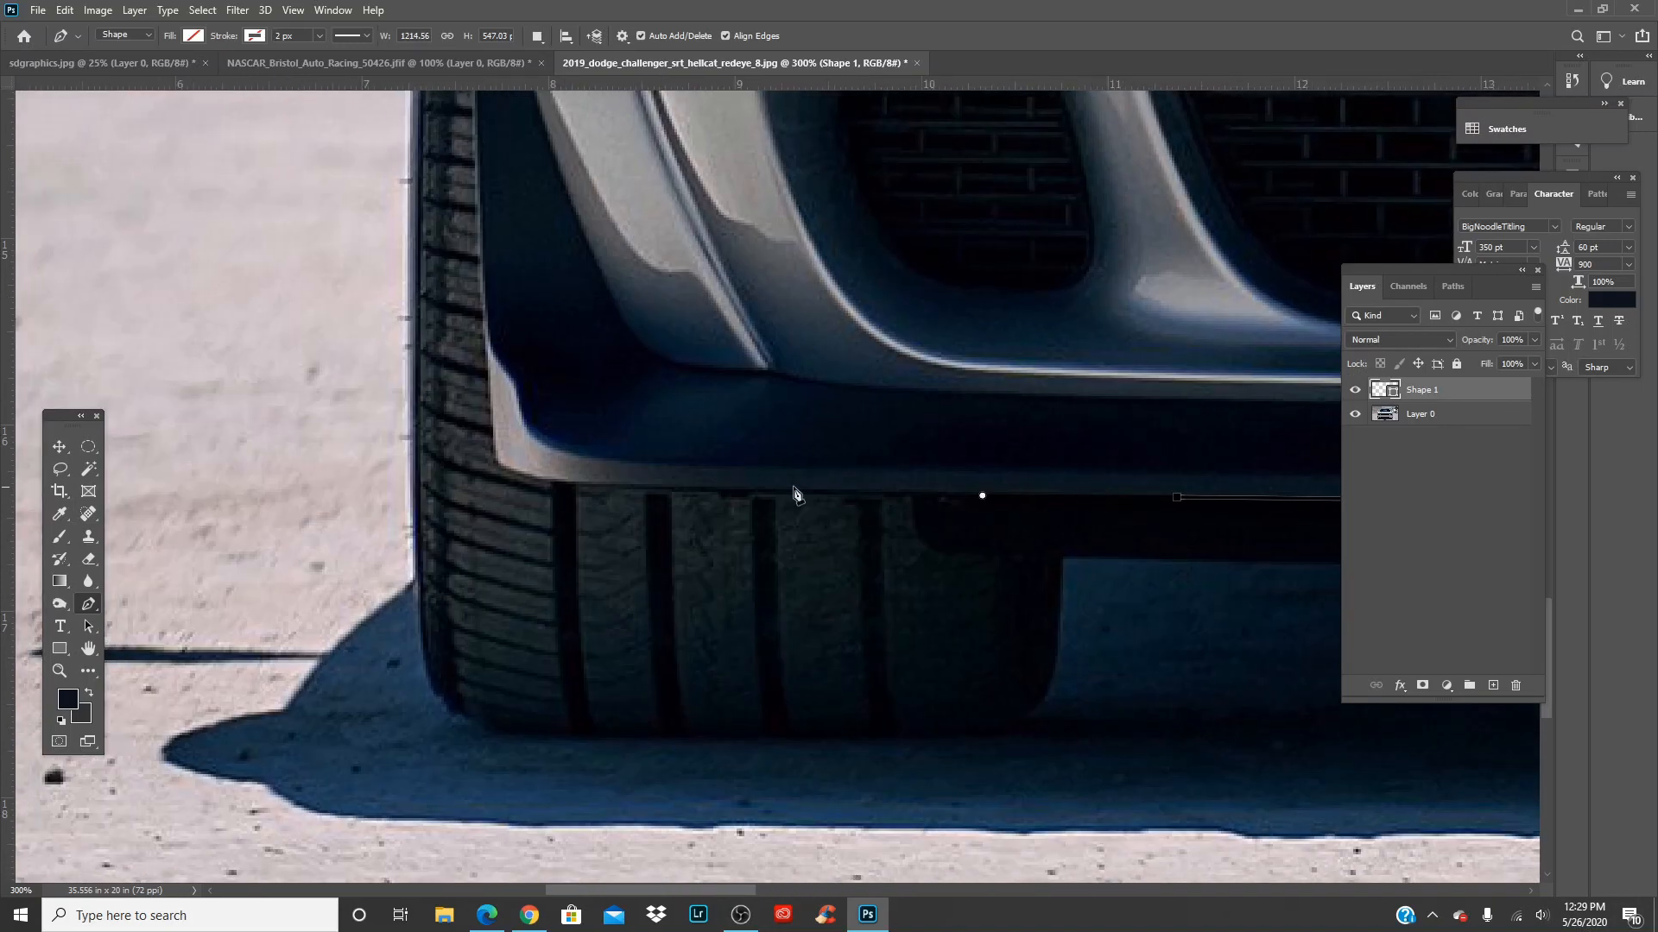
Curve the outline around the opposite bumper corner and trace up the tire edge and outer fender to its top
{"action": "left_click_drag", "start_coordinate": [551, 480], "coordinate": [491, 389]}
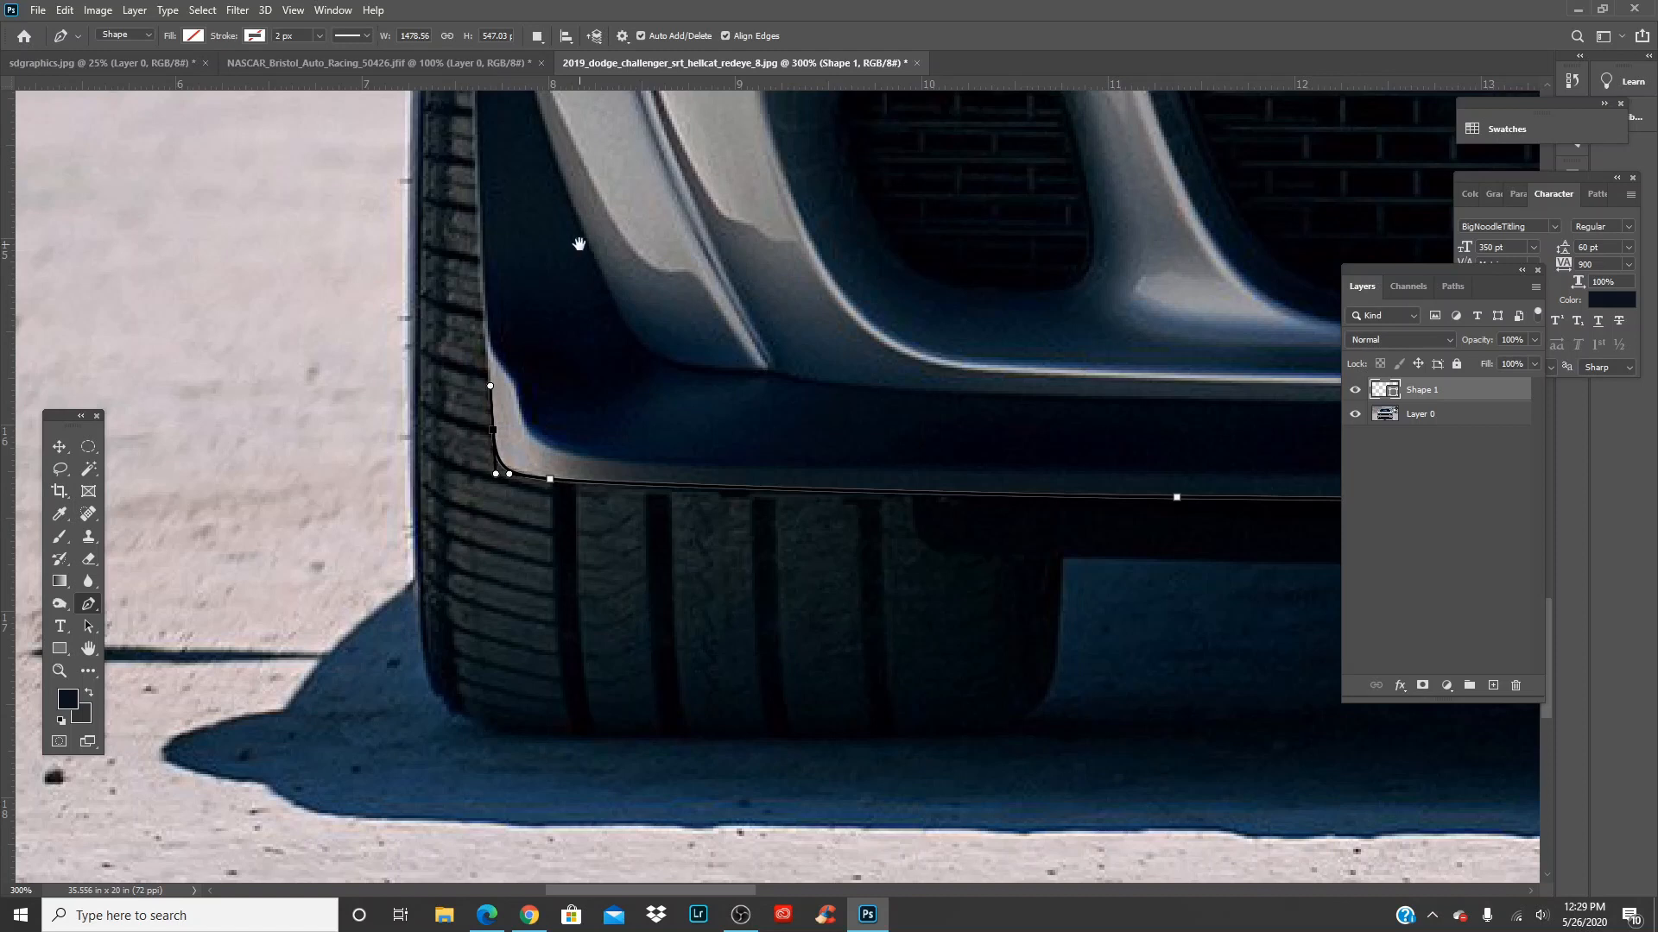
{"action": "left_click_drag", "start_coordinate": [574, 241], "coordinate": [593, 656]}
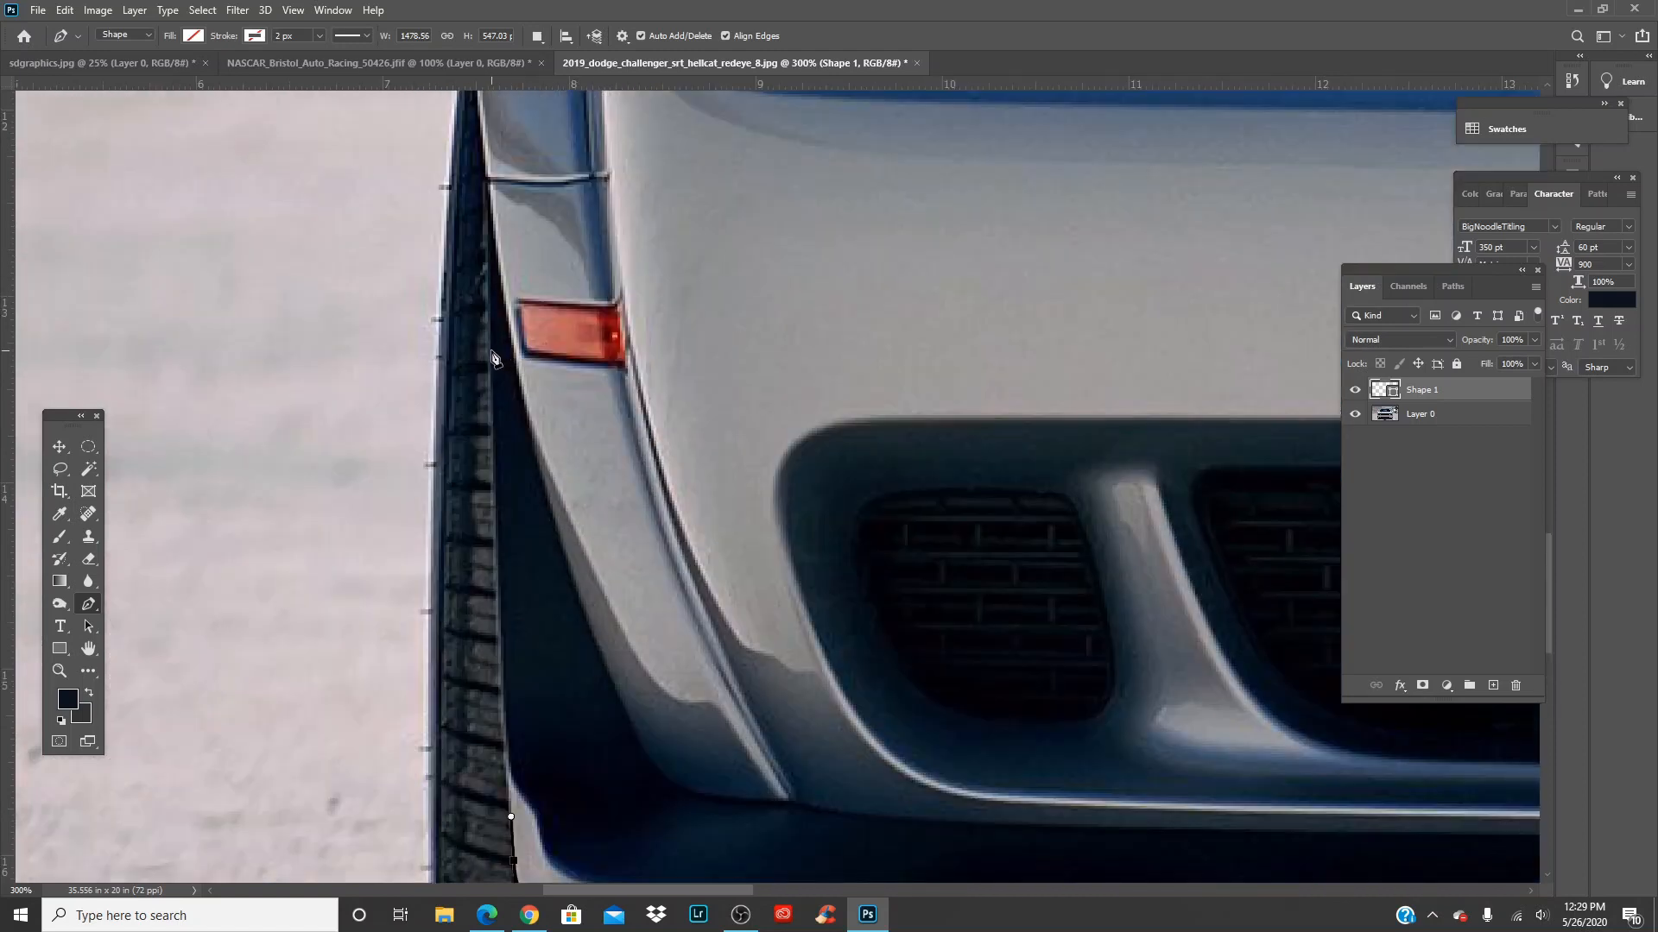
{"action": "left_click_drag", "start_coordinate": [491, 352], "coordinate": [689, 479]}
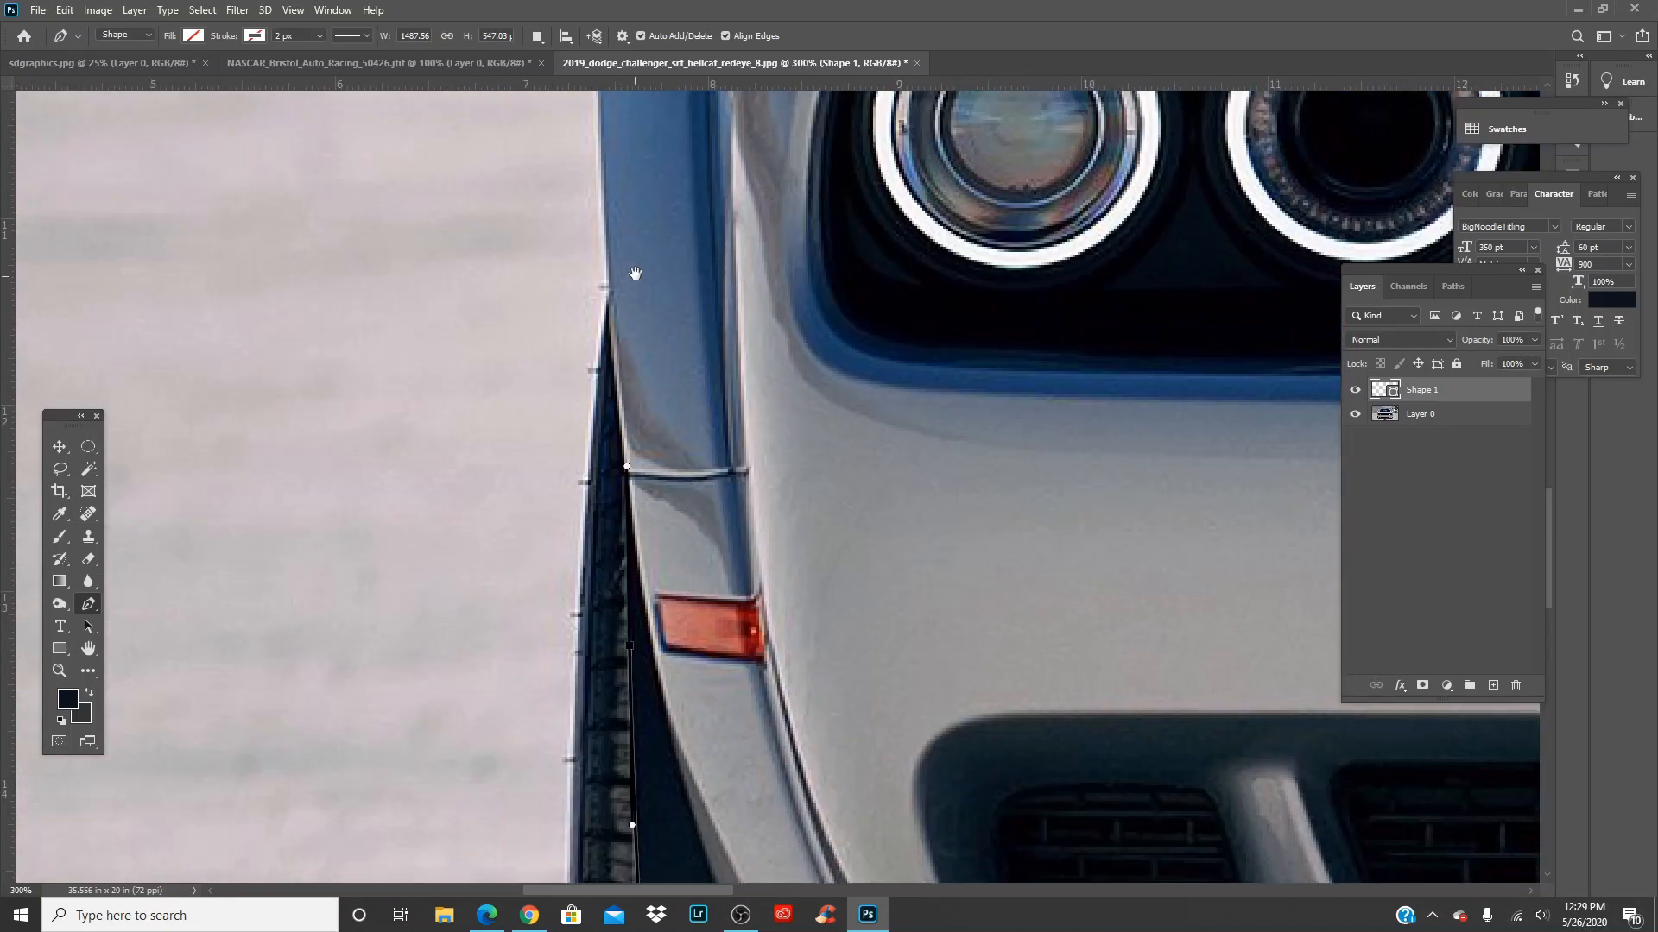
{"action": "left_click_drag", "start_coordinate": [633, 270], "coordinate": [644, 414]}
{"action": "left_click_drag", "start_coordinate": [621, 312], "coordinate": [656, 652]}
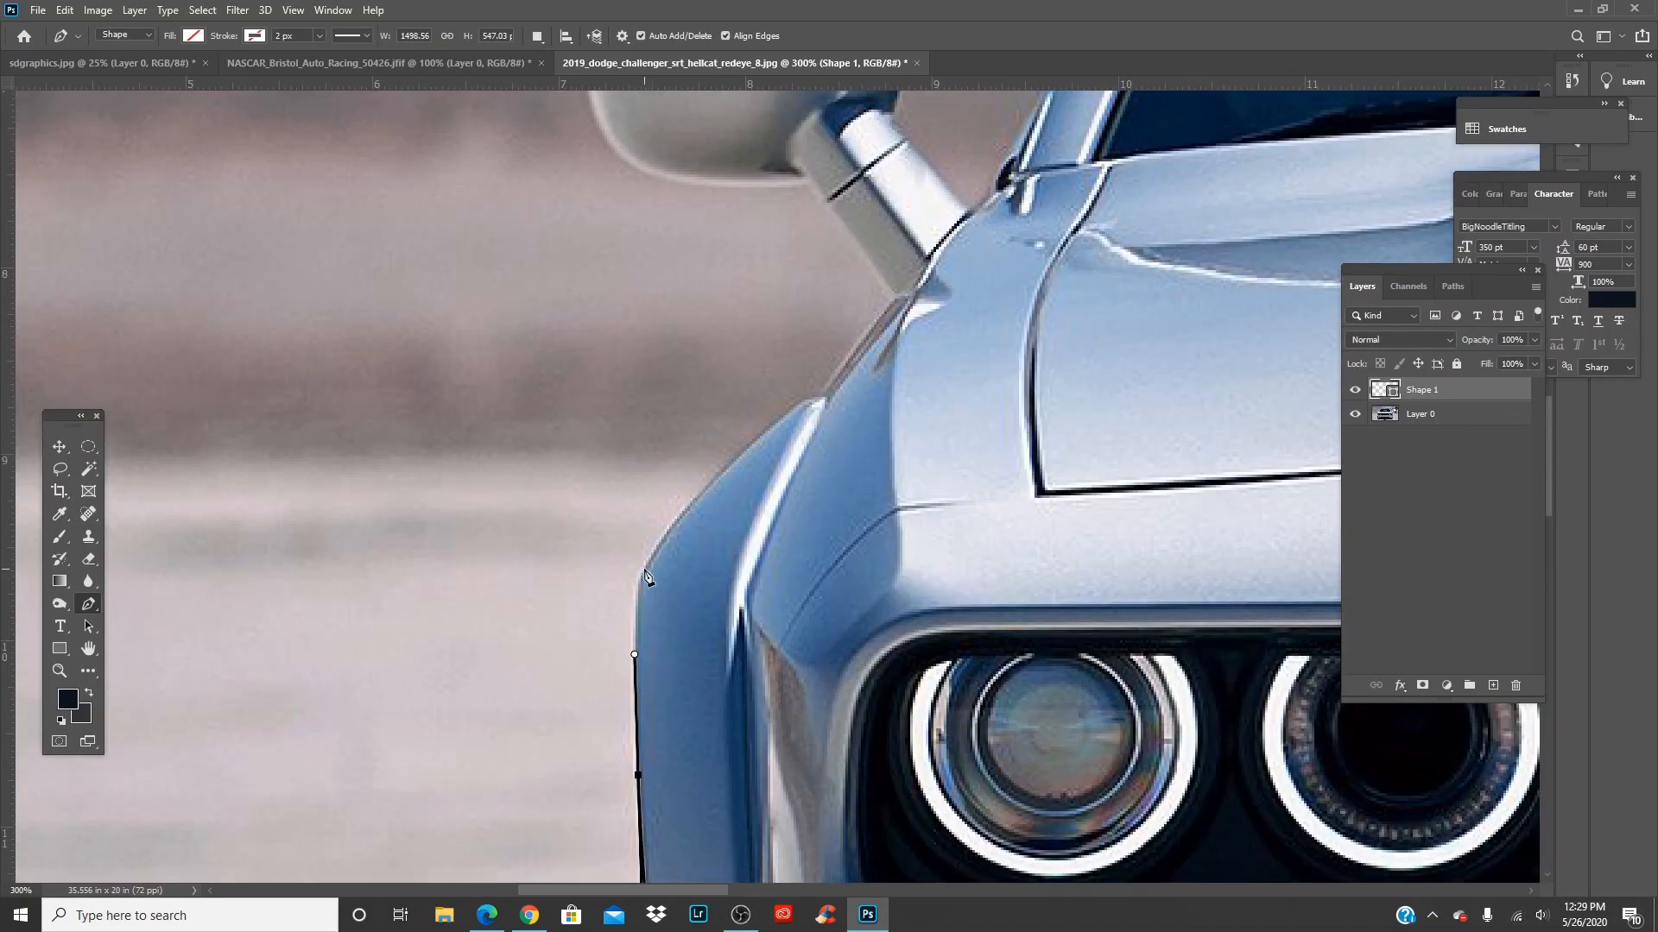
{"action": "left_click_drag", "start_coordinate": [644, 570], "coordinate": [588, 674]}
{"action": "left_click_drag", "start_coordinate": [658, 563], "coordinate": [698, 537]}
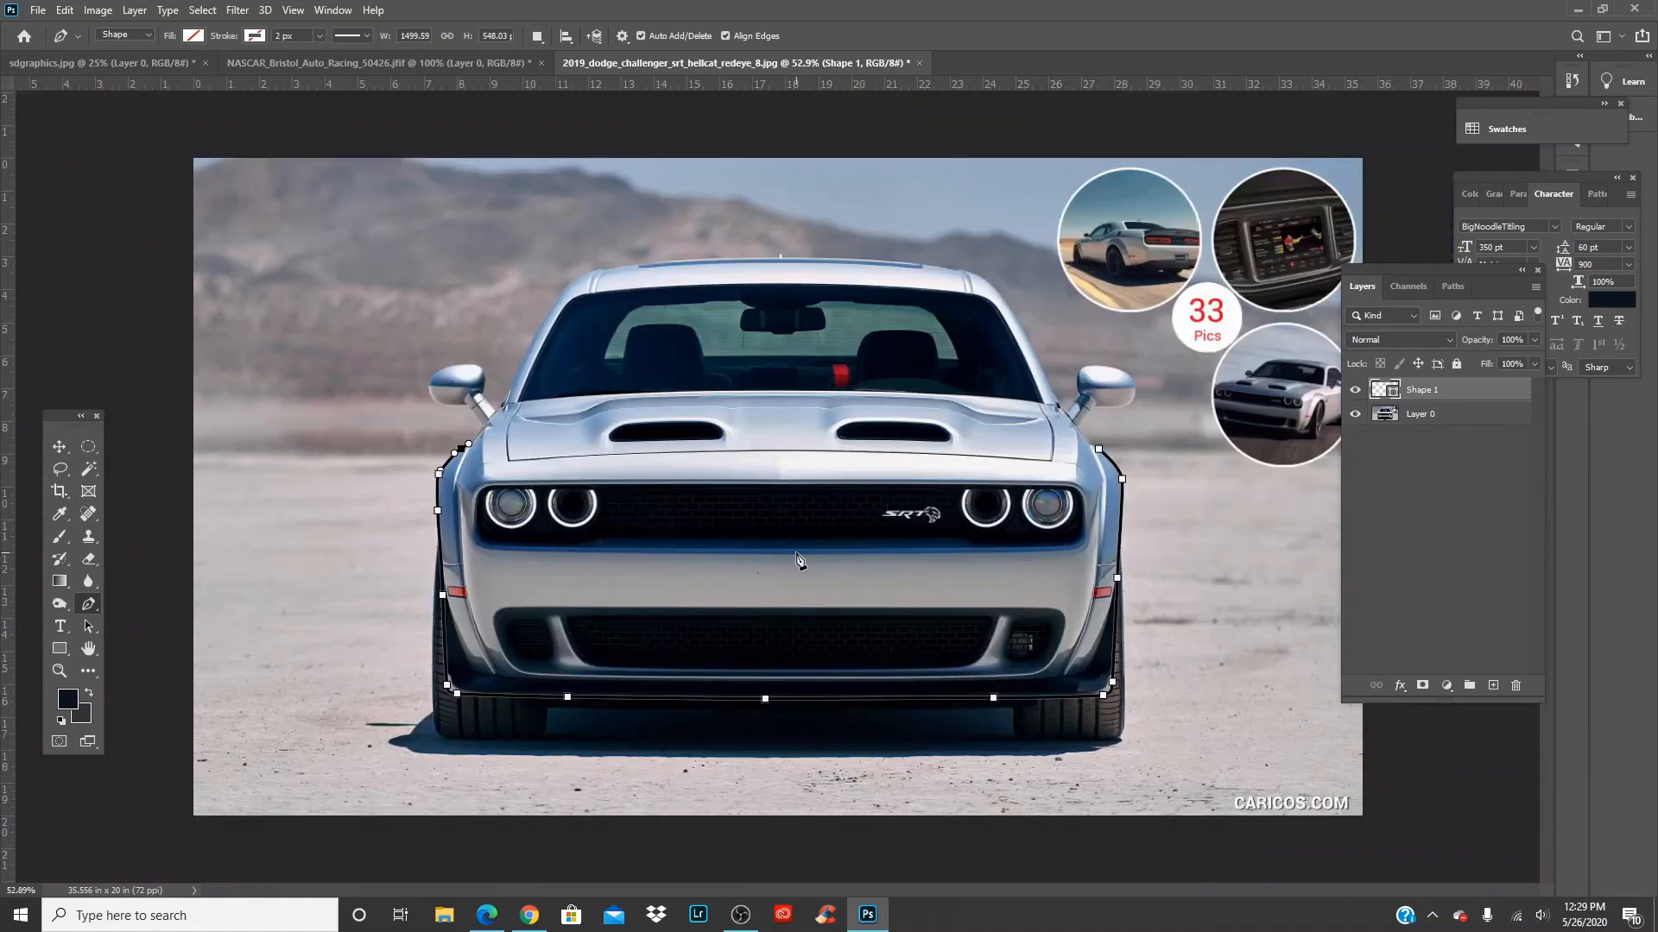
Run the outline across the Challenger's hood front, following its curved edge, and close it at the starting anchor on the opposite fender
{"action": "key", "text": "ctrl+plus"}
{"action": "key", "text": "ctrl+plus"}
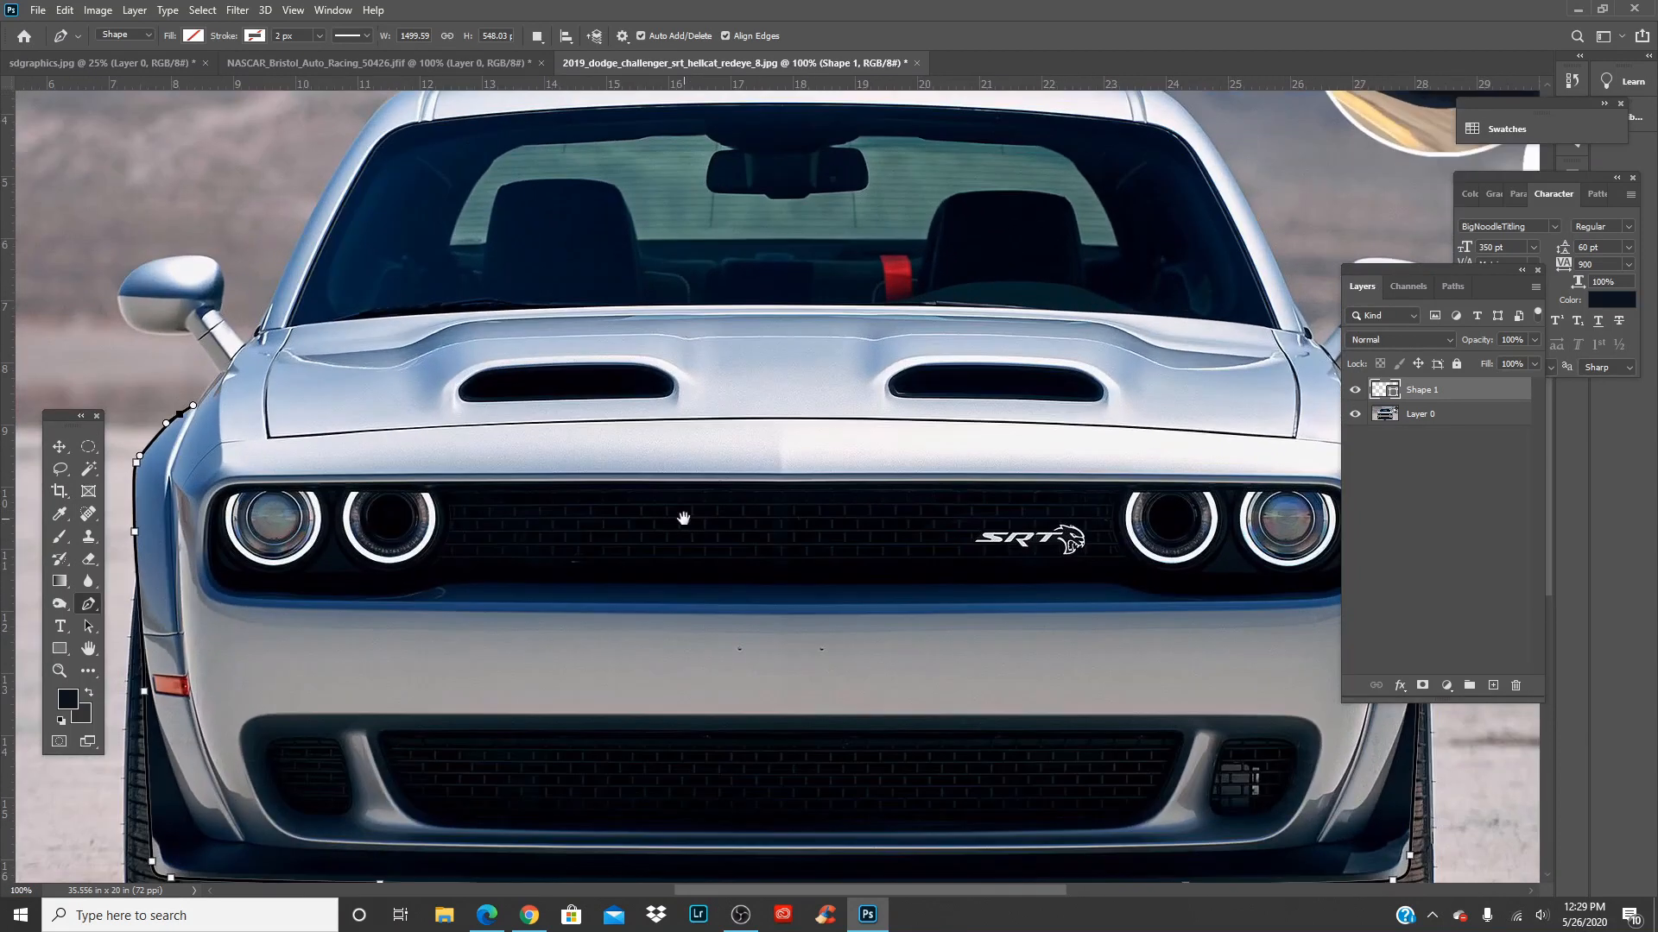
{"action": "left_click_drag", "start_coordinate": [461, 357], "coordinate": [585, 485]}
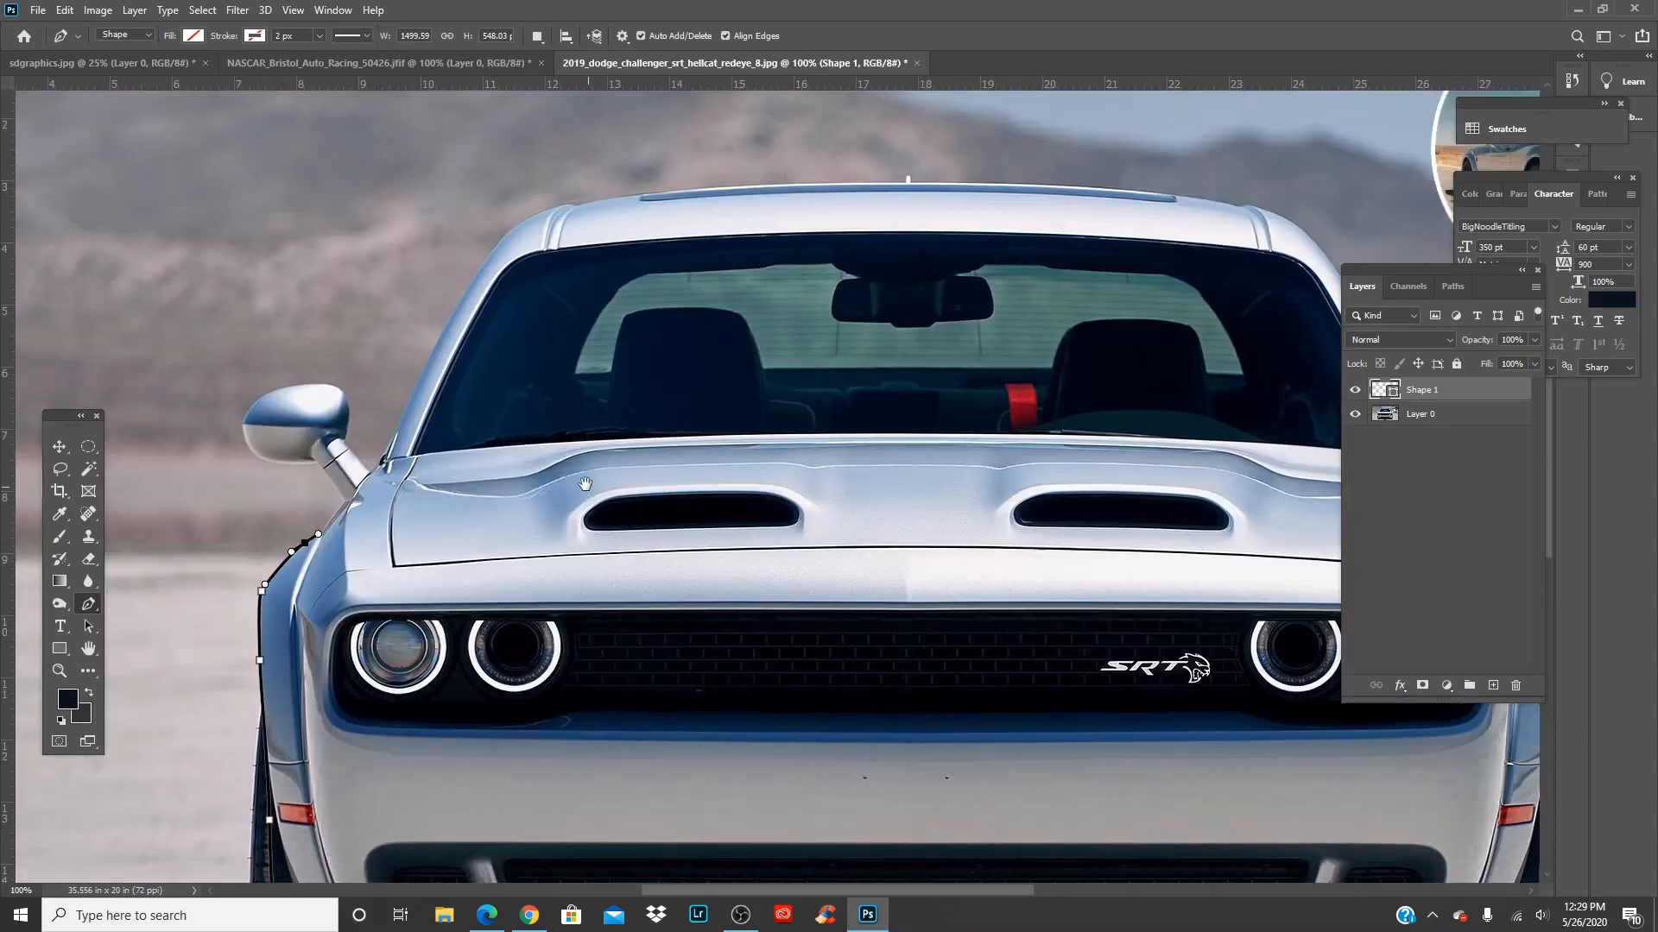
{"action": "left_click", "coordinate": [652, 543]}
{"action": "left_click_drag", "start_coordinate": [1004, 533], "coordinate": [602, 508]}
{"action": "left_click", "coordinate": [672, 515]}
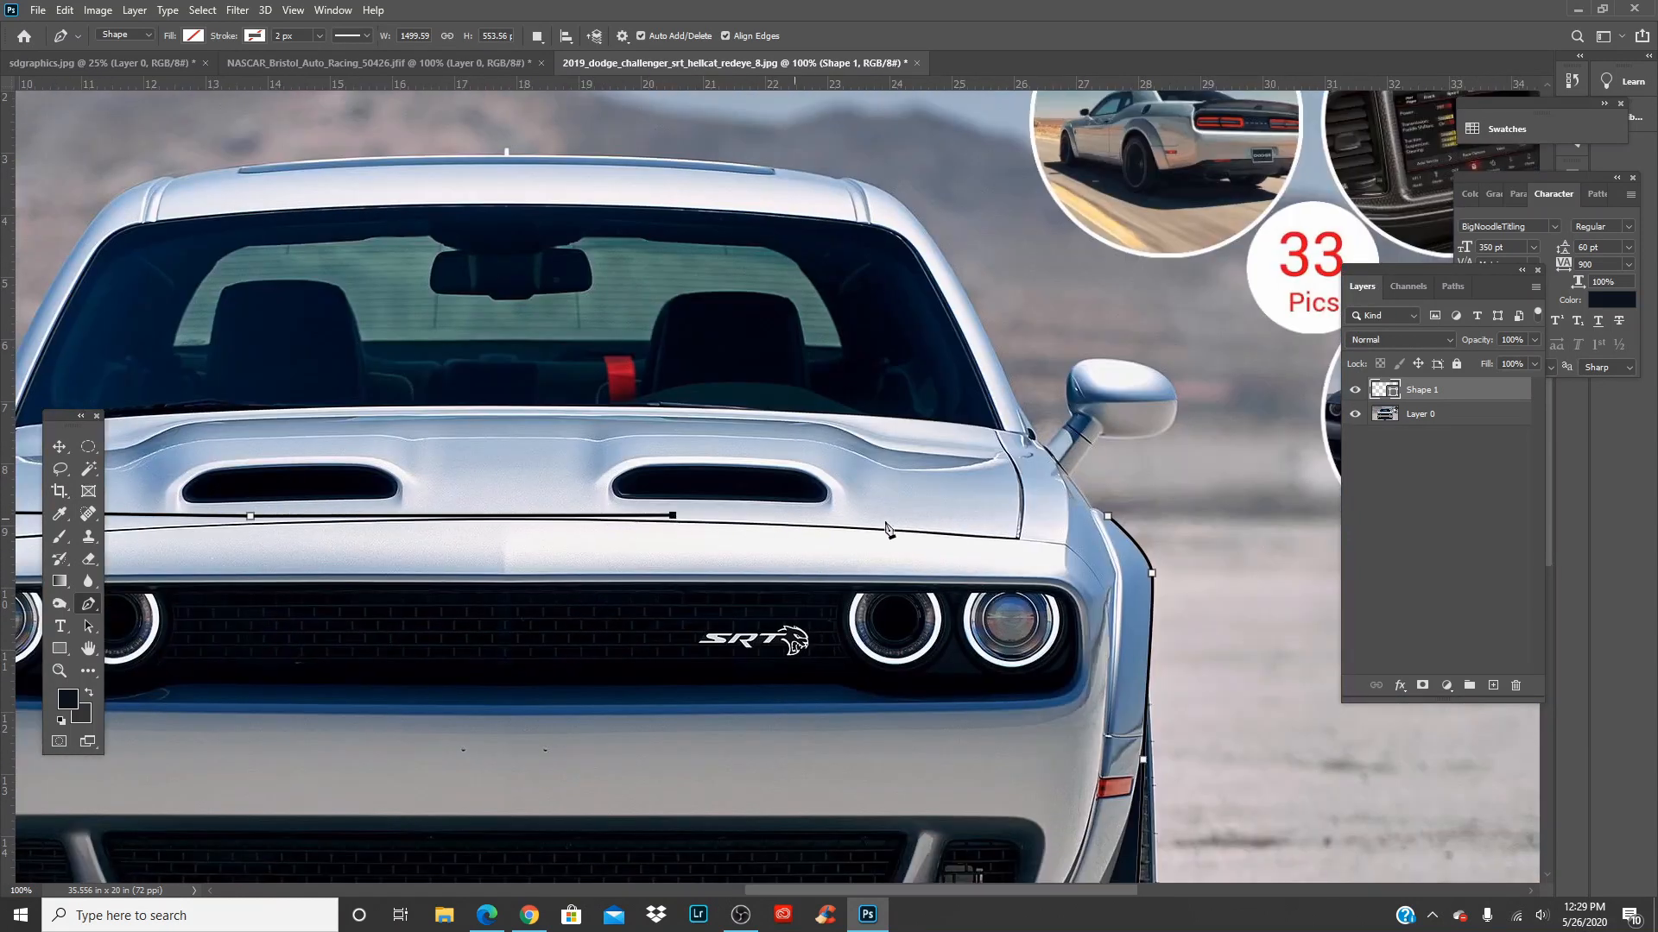
{"action": "left_click", "coordinate": [937, 522]}
{"action": "left_click", "coordinate": [1108, 517]}
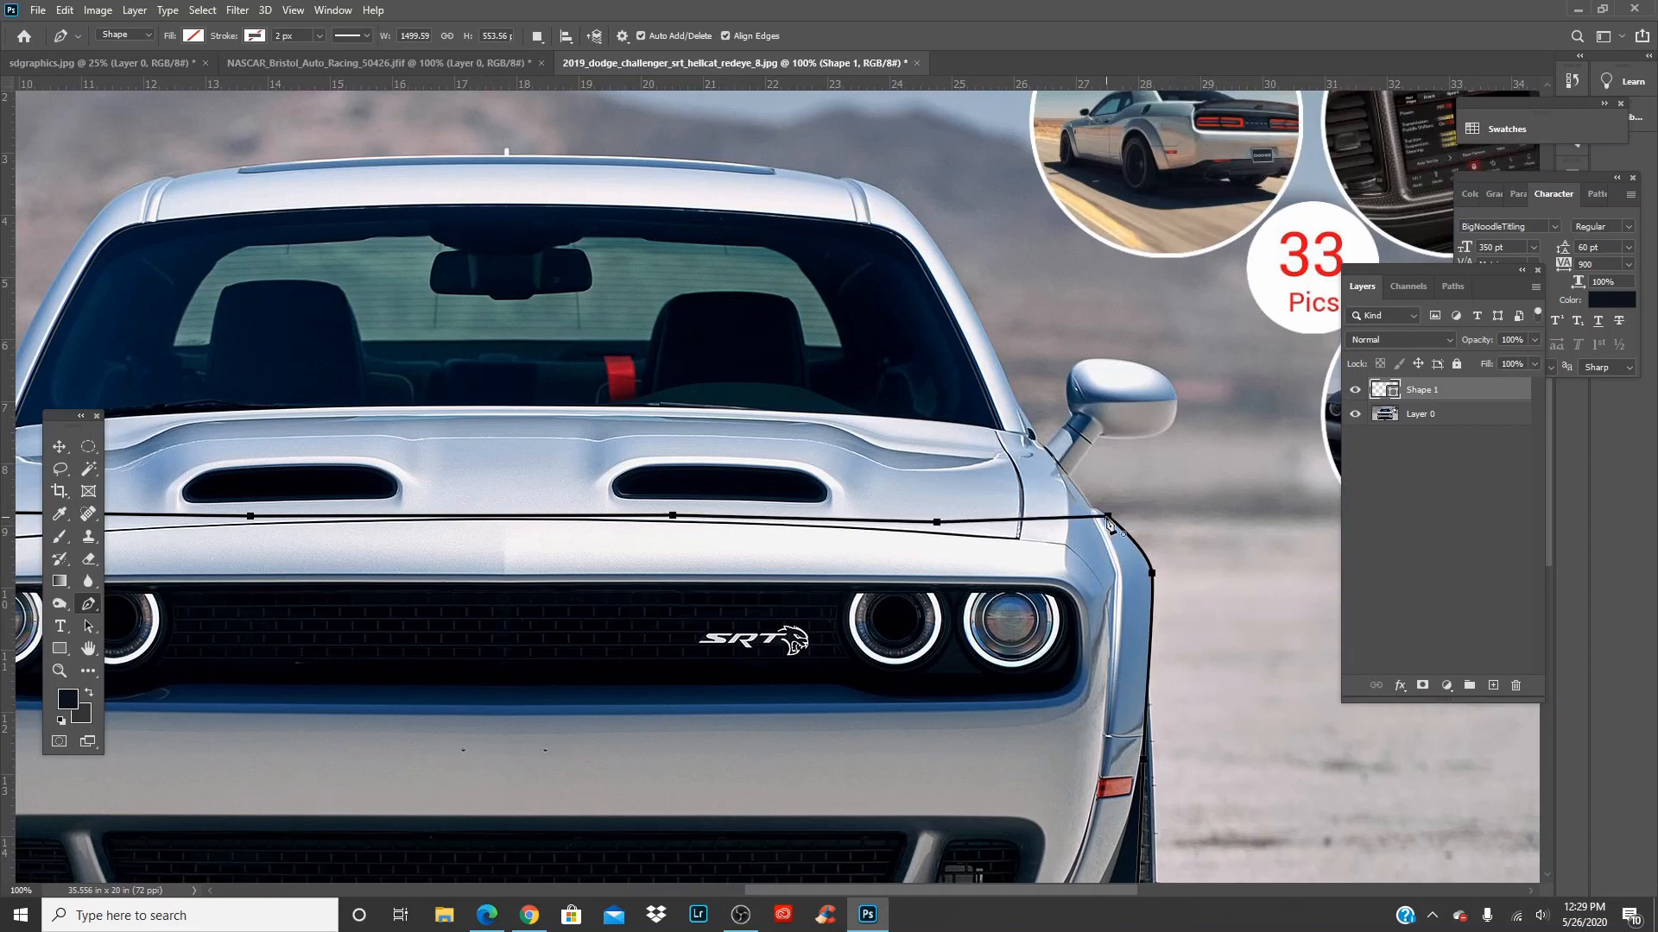
Convert the closed outline into a new anti-aliased selection with a feather radius of 0 pixels, and delete the shape layer
{"action": "right_click", "coordinate": [844, 395]}
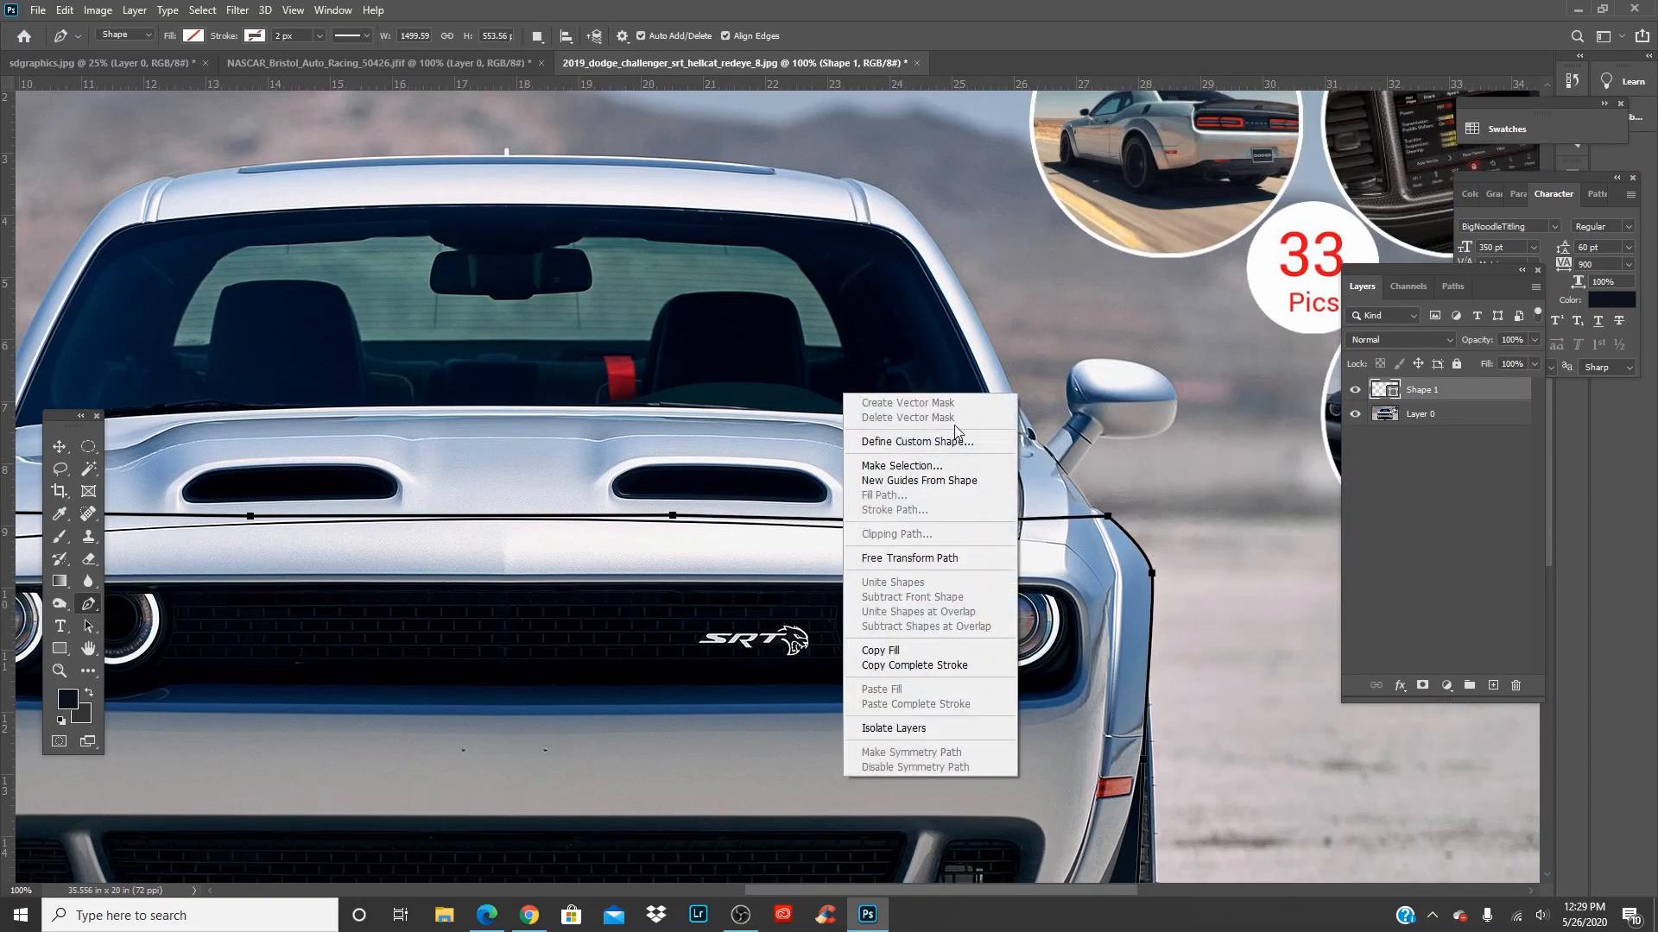
{"action": "left_click", "coordinate": [945, 467]}
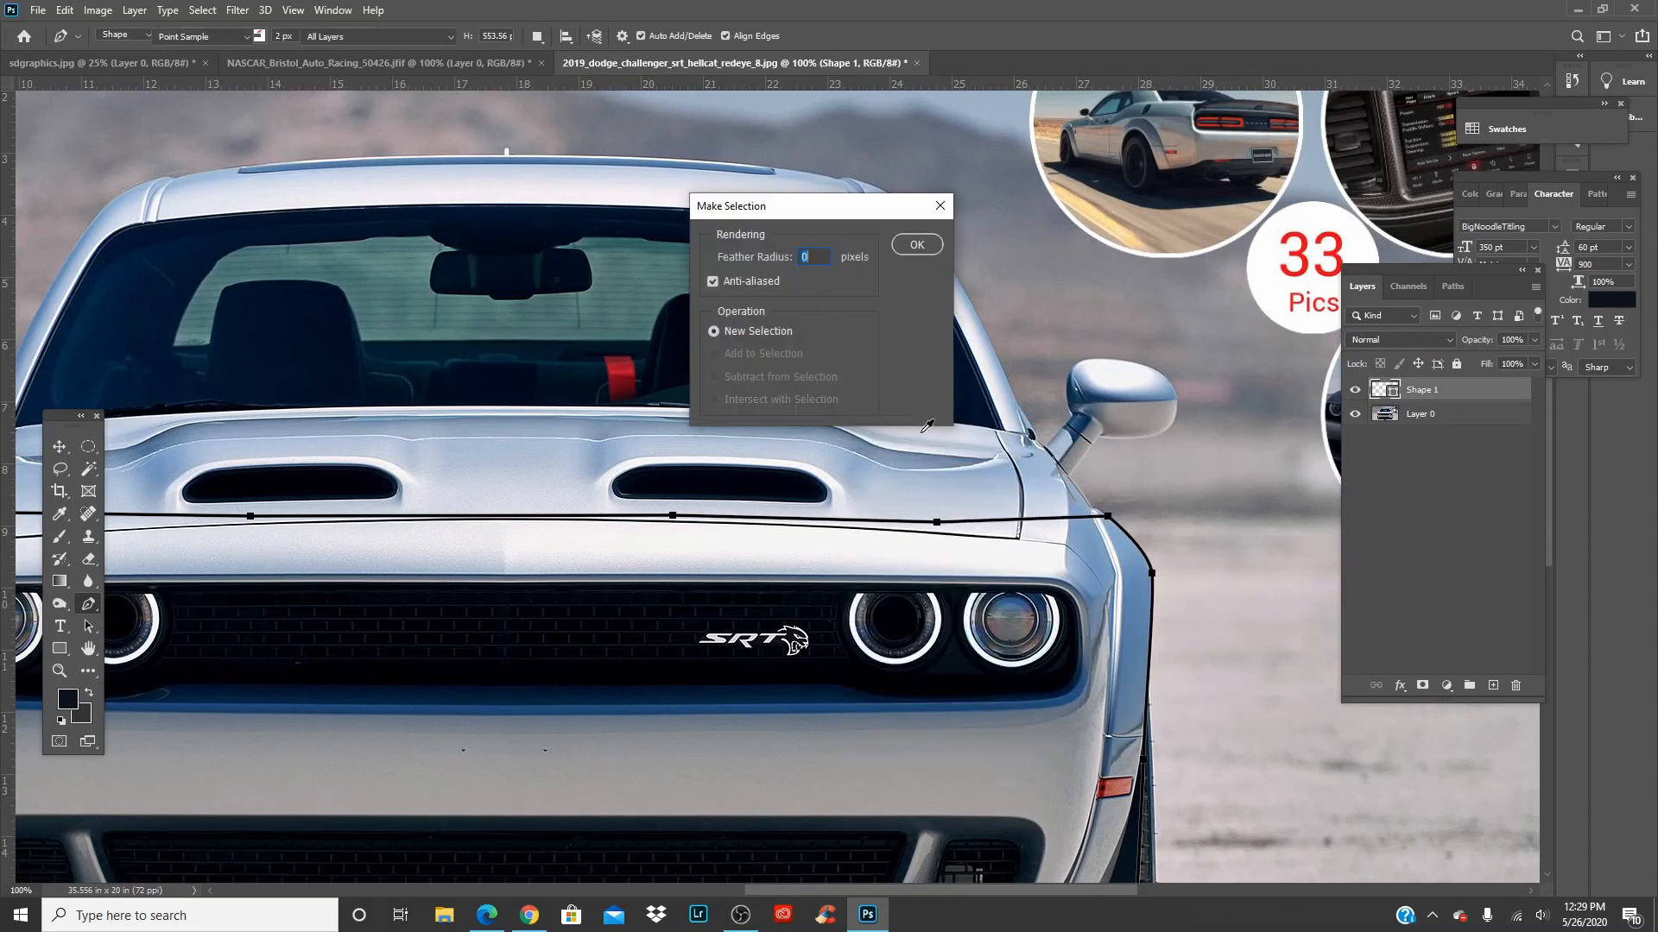
{"action": "left_click", "coordinate": [917, 245]}
{"action": "key", "text": "Delete"}
{"action": "key", "text": "ctrl+0"}
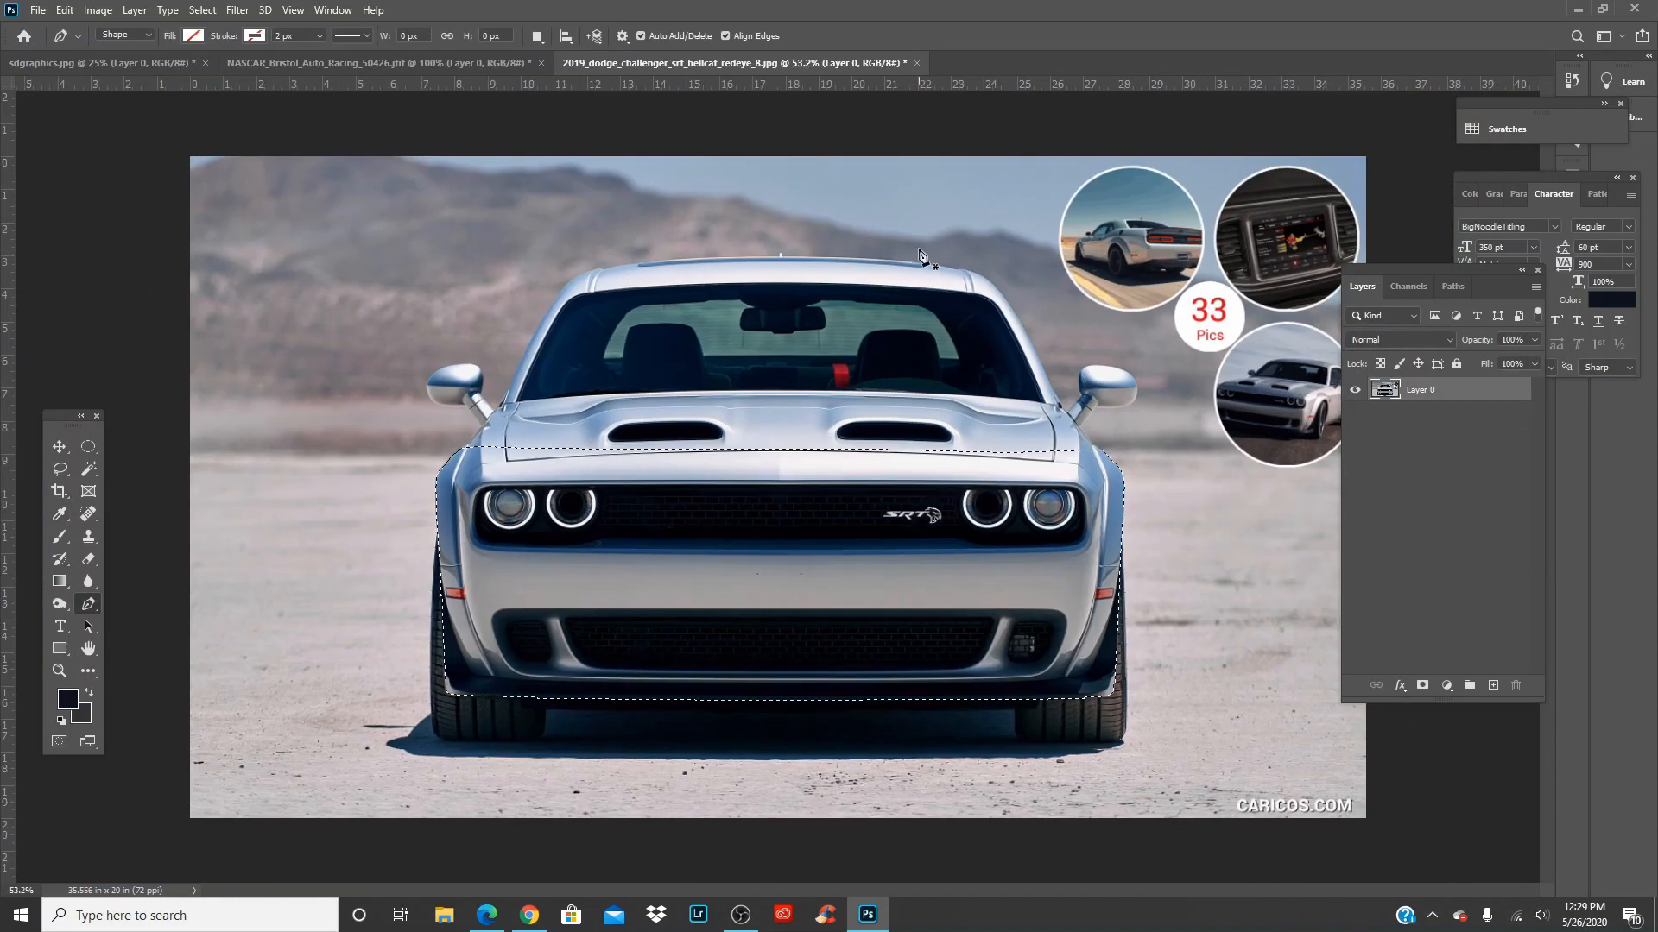
Move the selected Challenger front end into the NASCAR_Bristol_Auto_Racing_50426 document and place it over the race car
{"action": "key", "text": "v"}
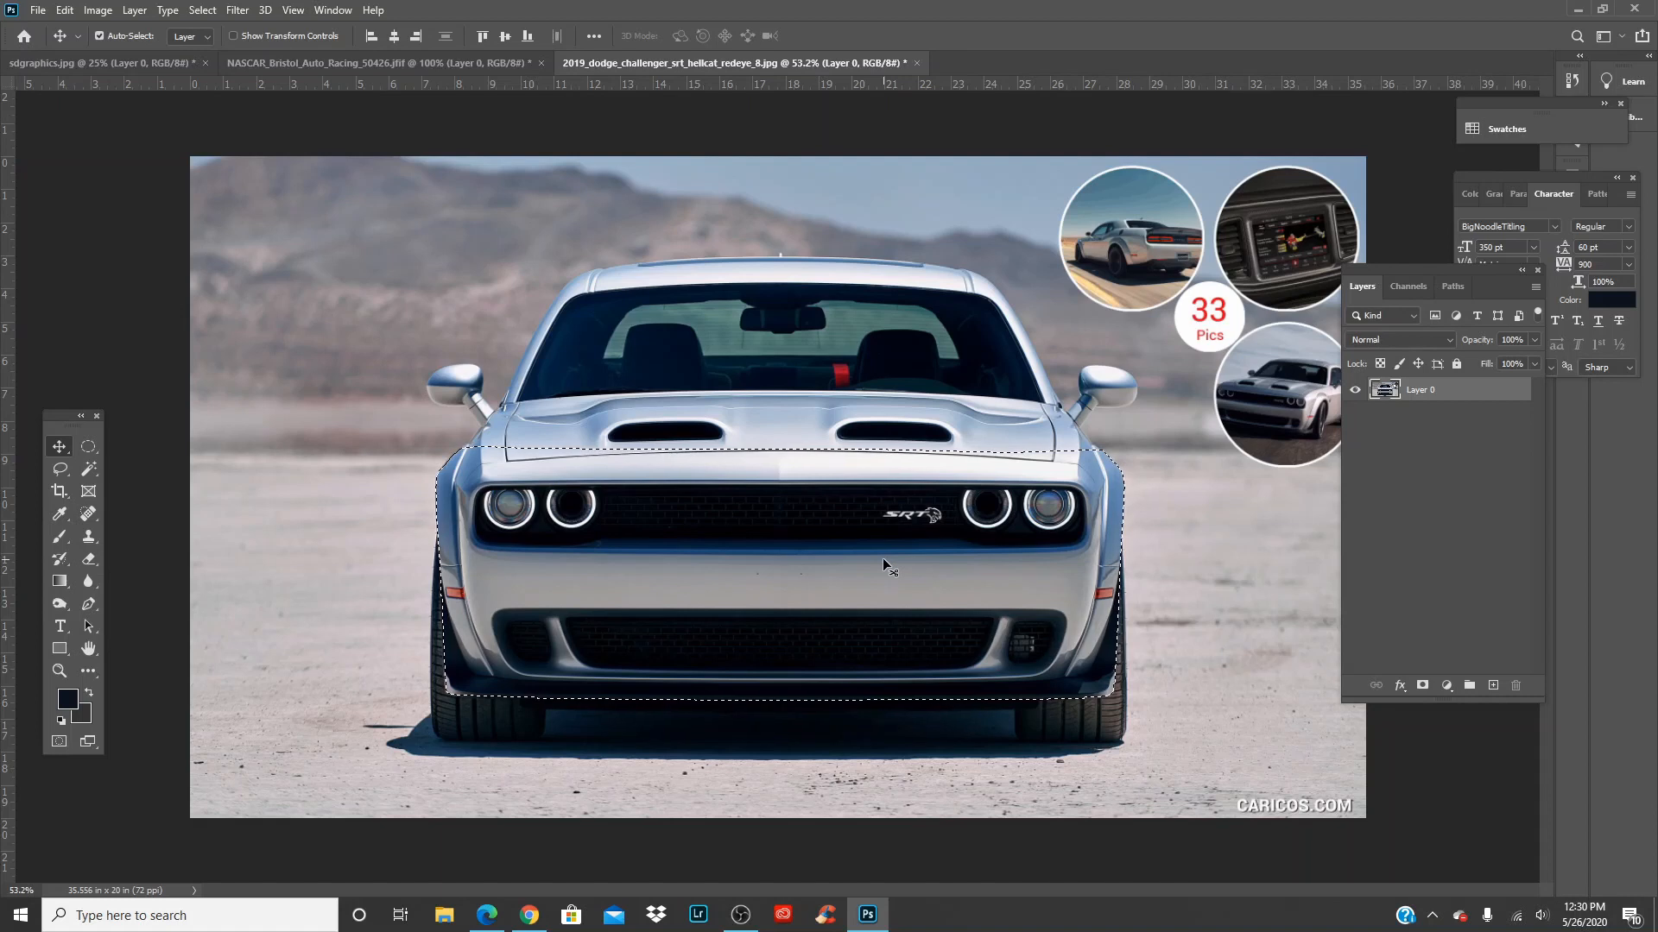
{"action": "left_click_drag", "start_coordinate": [884, 554], "coordinate": [714, 479]}
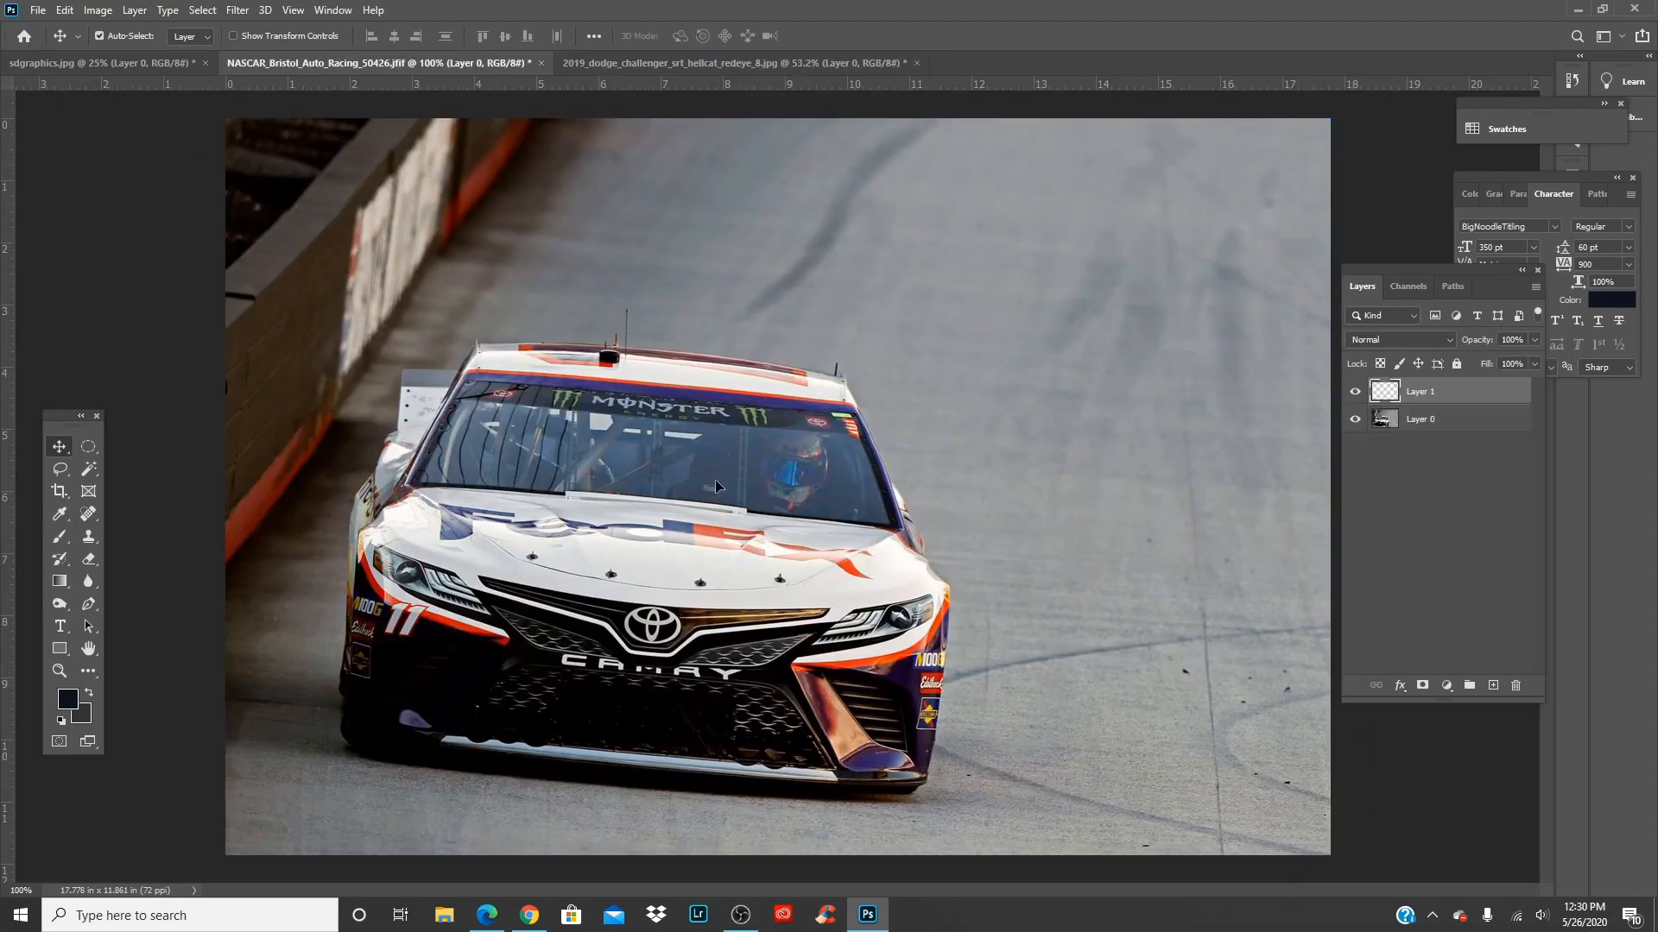
{"action": "left_click_drag", "start_coordinate": [817, 531], "coordinate": [897, 517]}
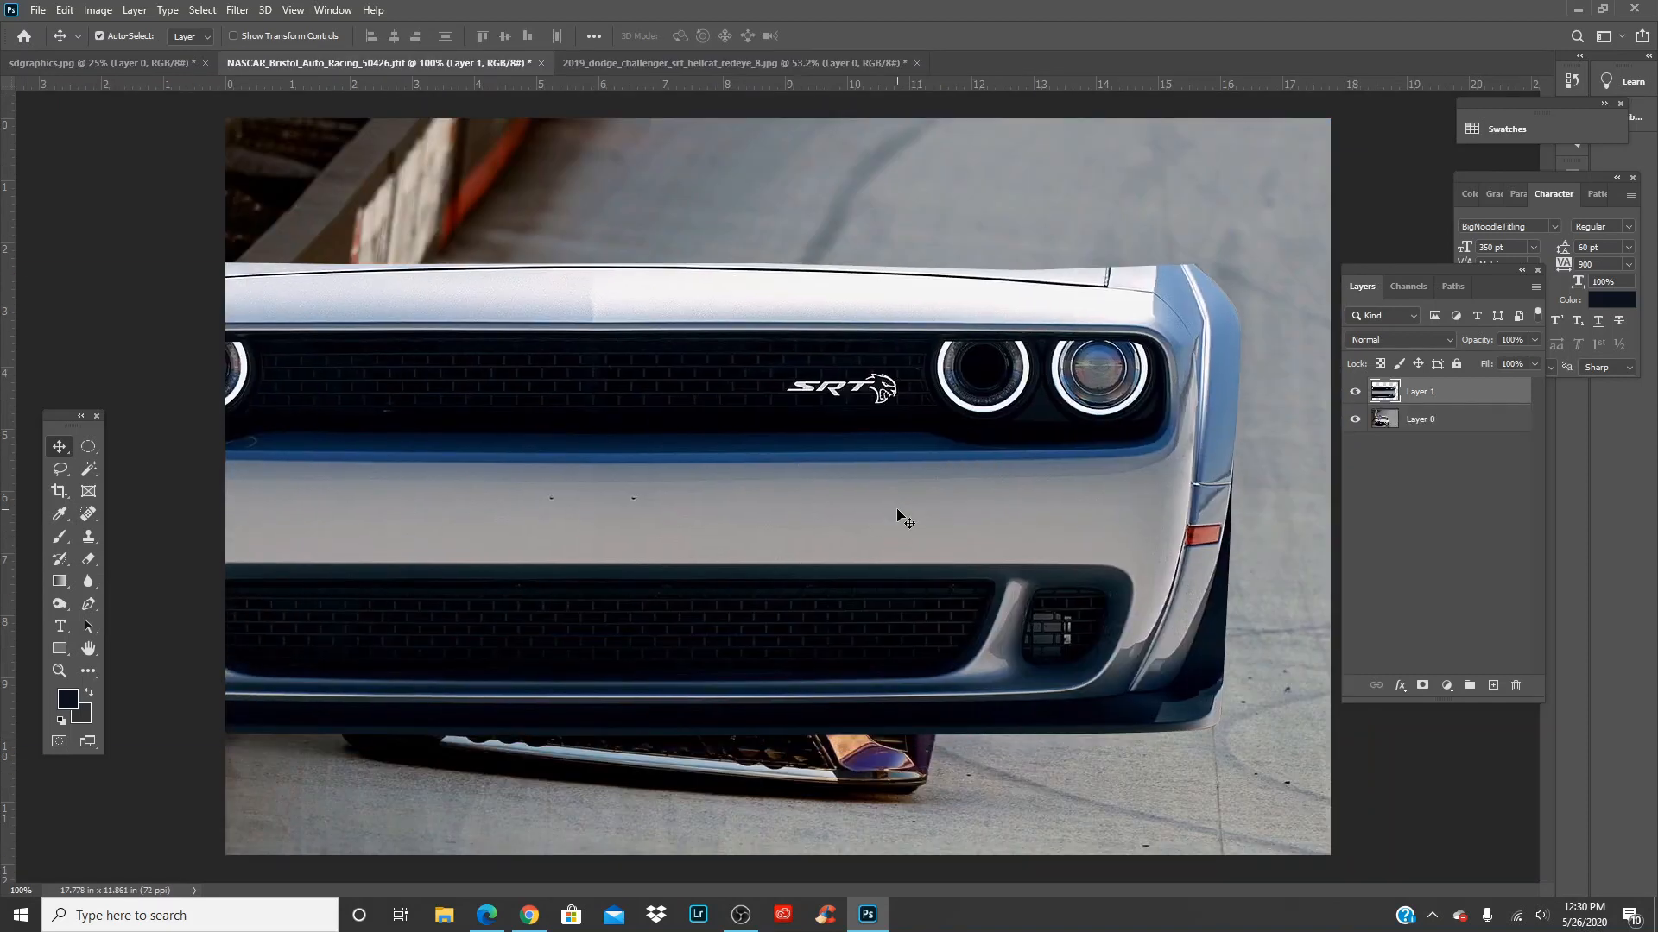
Free-transform the Challenger front down to about 65% and reposition it so the whole piece lies within the canvas
{"action": "key", "text": "ctrl+t"}
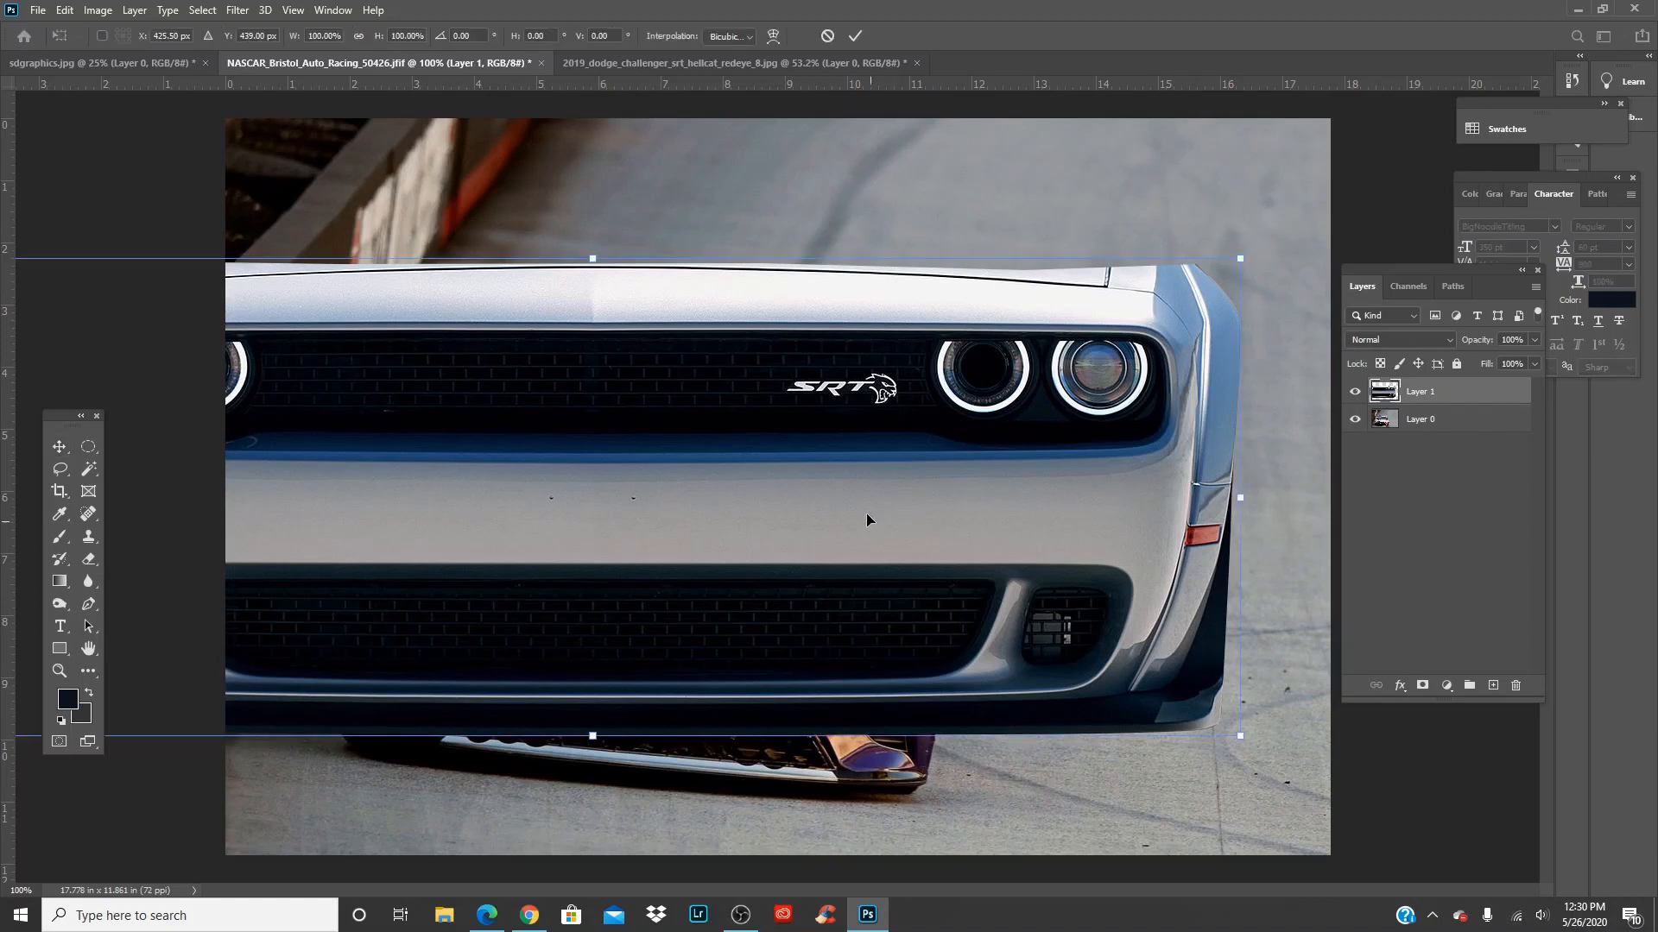
{"action": "left_click", "coordinate": [65, 10]}
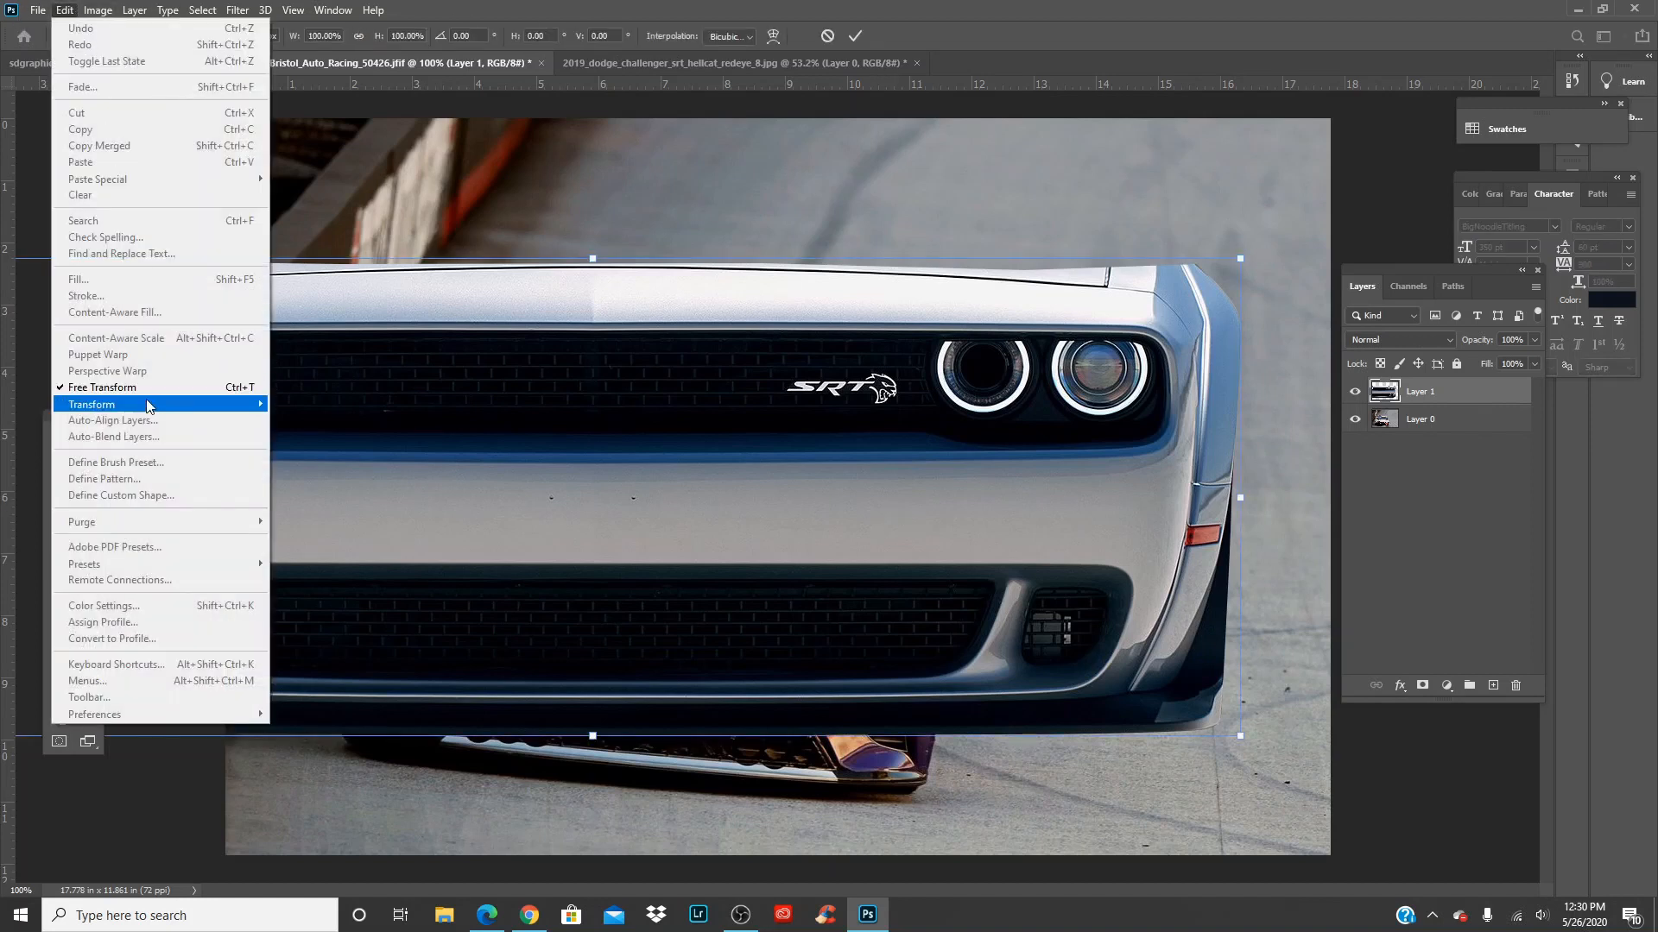
{"action": "mouse_move", "coordinate": [157, 405]}
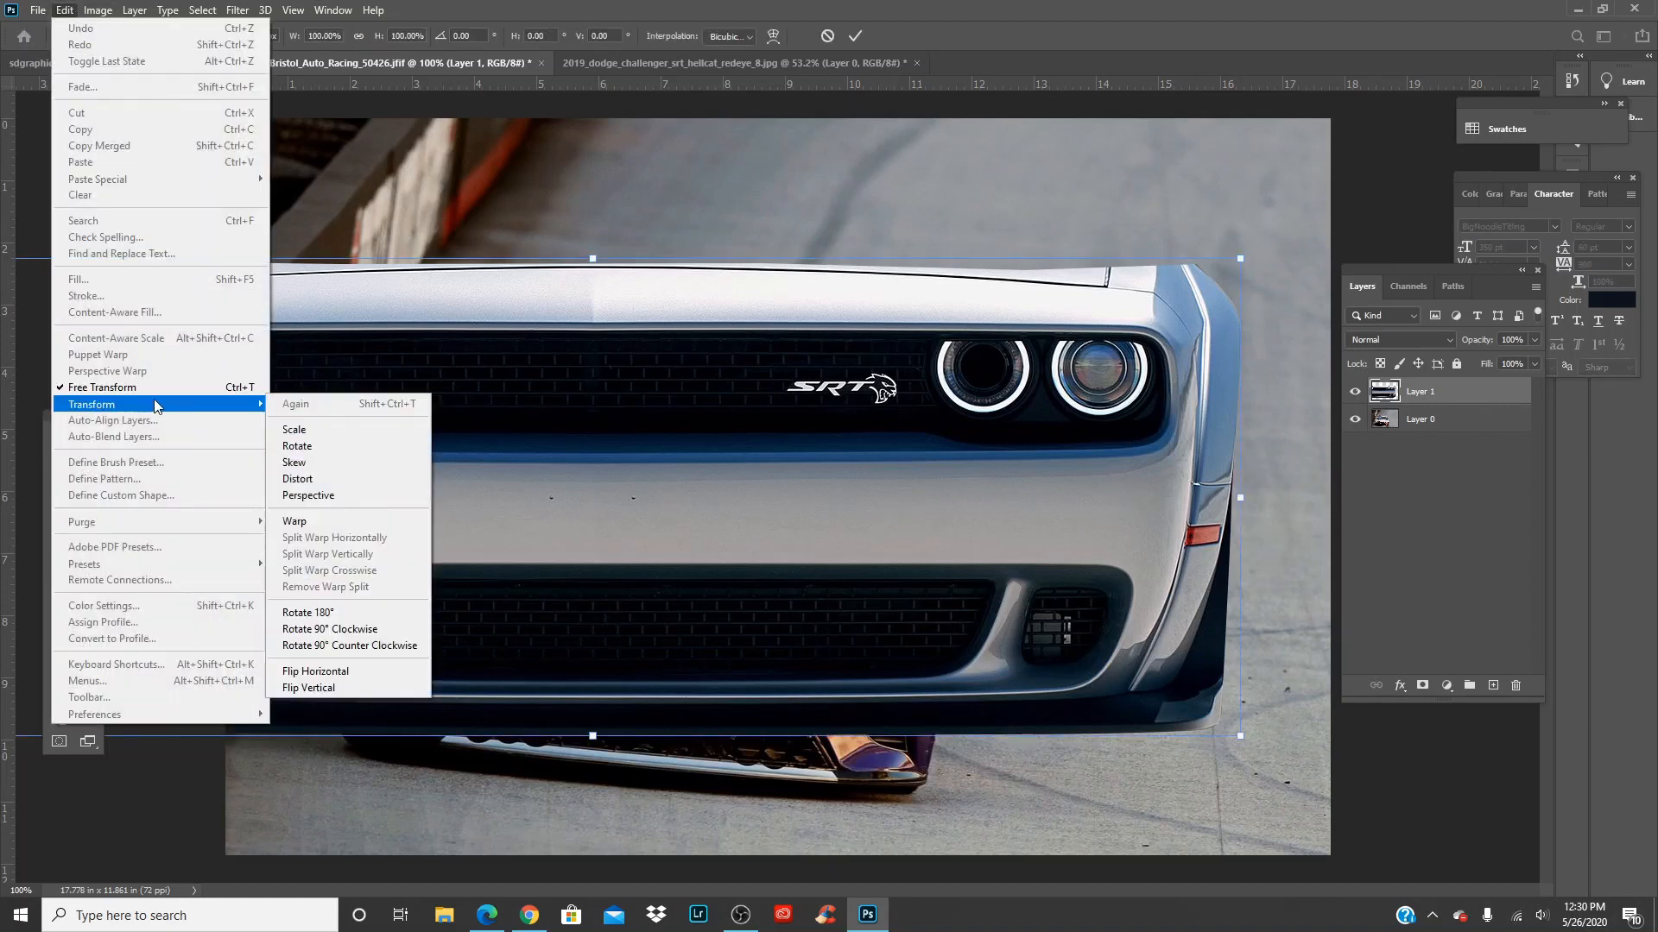
{"action": "left_click", "coordinate": [1012, 363]}
{"action": "left_click_drag", "start_coordinate": [1241, 266], "coordinate": [784, 428]}
{"action": "left_click_drag", "start_coordinate": [837, 511], "coordinate": [1277, 449]}
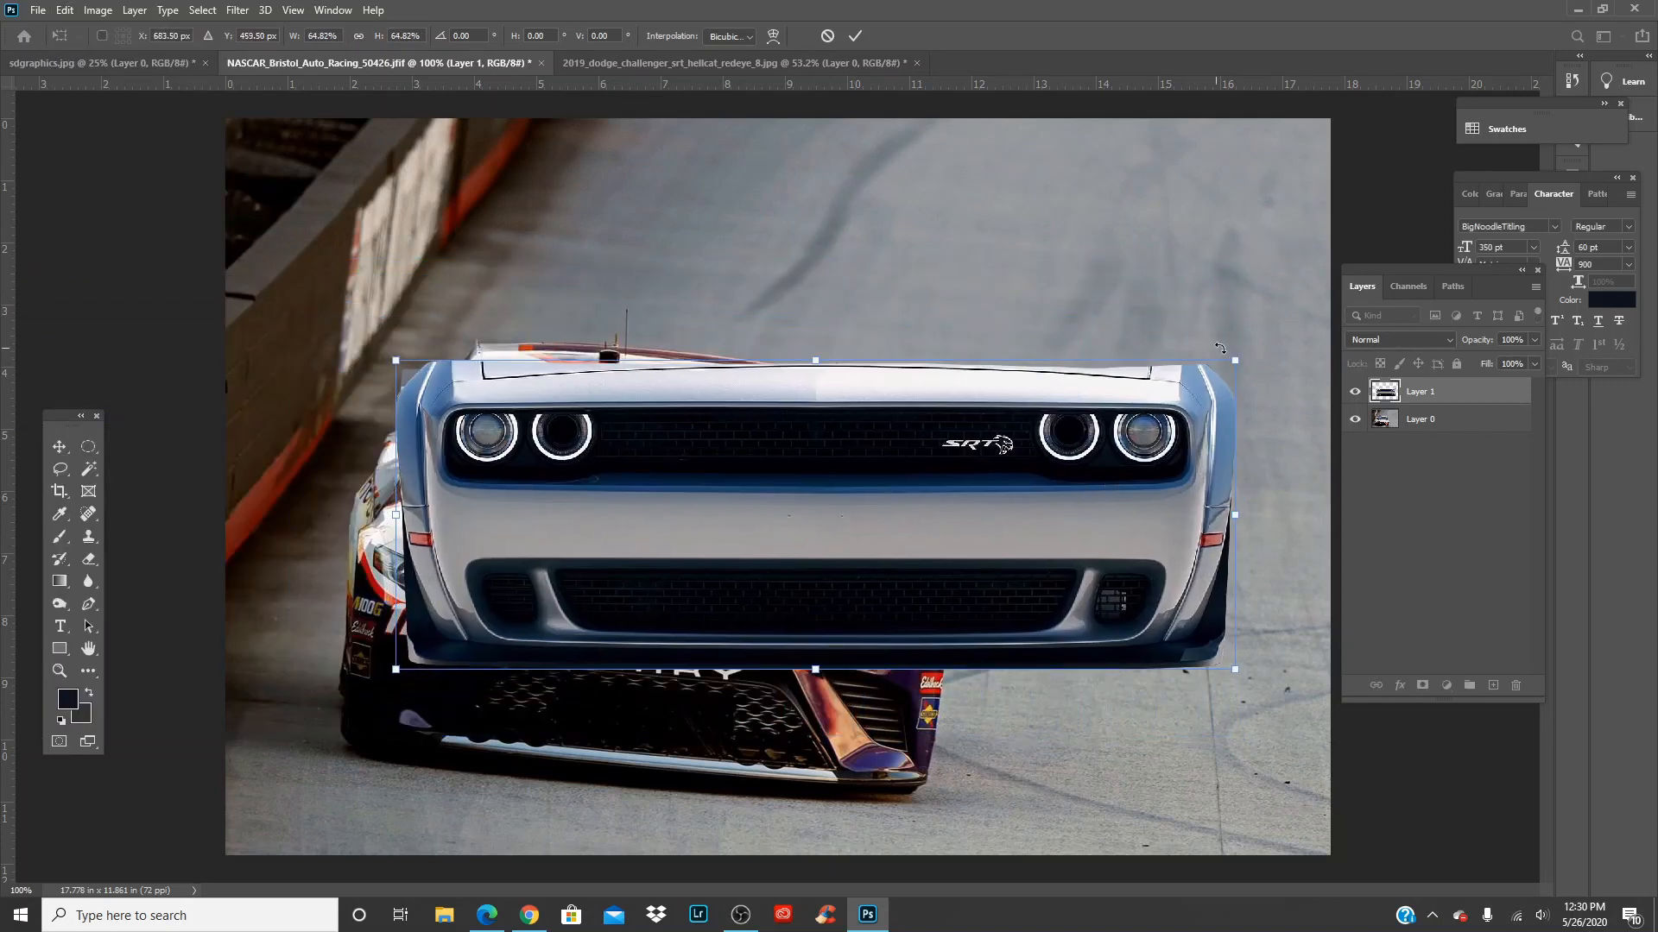
Scale the Challenger front to about 38.5%, move it onto the race car's bumper and rotate it about 5.1°
{"action": "left_click_drag", "start_coordinate": [1221, 353], "coordinate": [1043, 432]}
{"action": "left_click_drag", "start_coordinate": [1013, 539], "coordinate": [939, 571]}
{"action": "left_click_drag", "start_coordinate": [777, 581], "coordinate": [719, 689]}
{"action": "left_click_drag", "start_coordinate": [915, 566], "coordinate": [932, 598]}
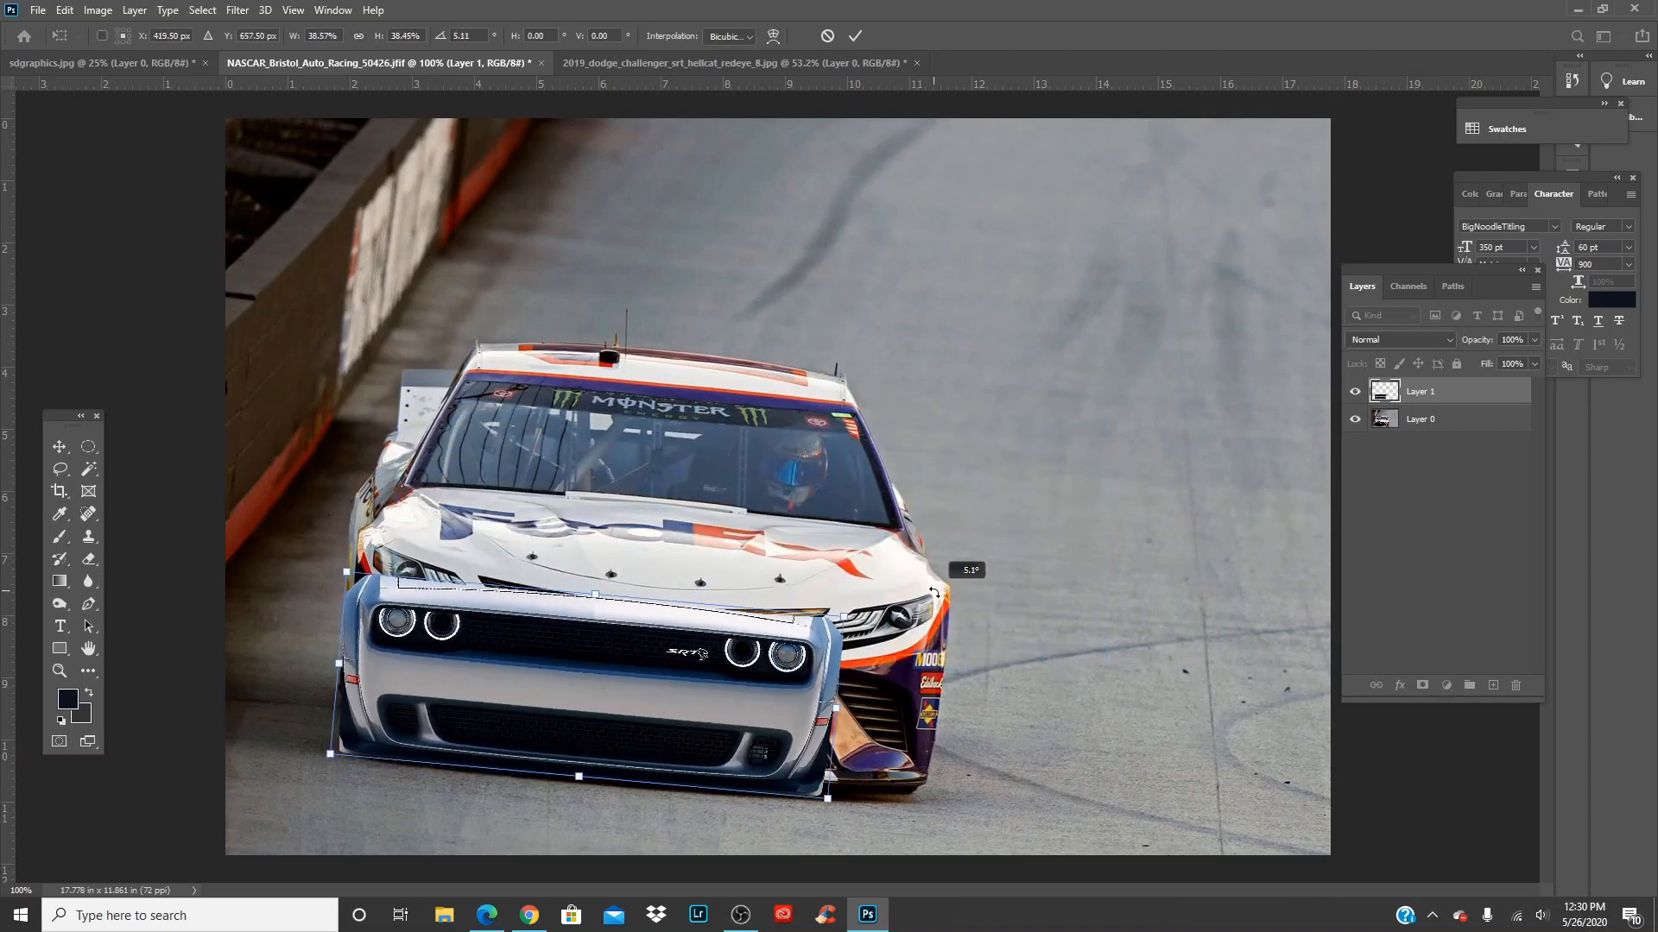
Enlarge the Challenger front to about 46% and adjust its side edge and corners to match the race car's width
{"action": "left_click_drag", "start_coordinate": [529, 739], "coordinate": [537, 727]}
{"action": "left_click_drag", "start_coordinate": [852, 602], "coordinate": [949, 579]}
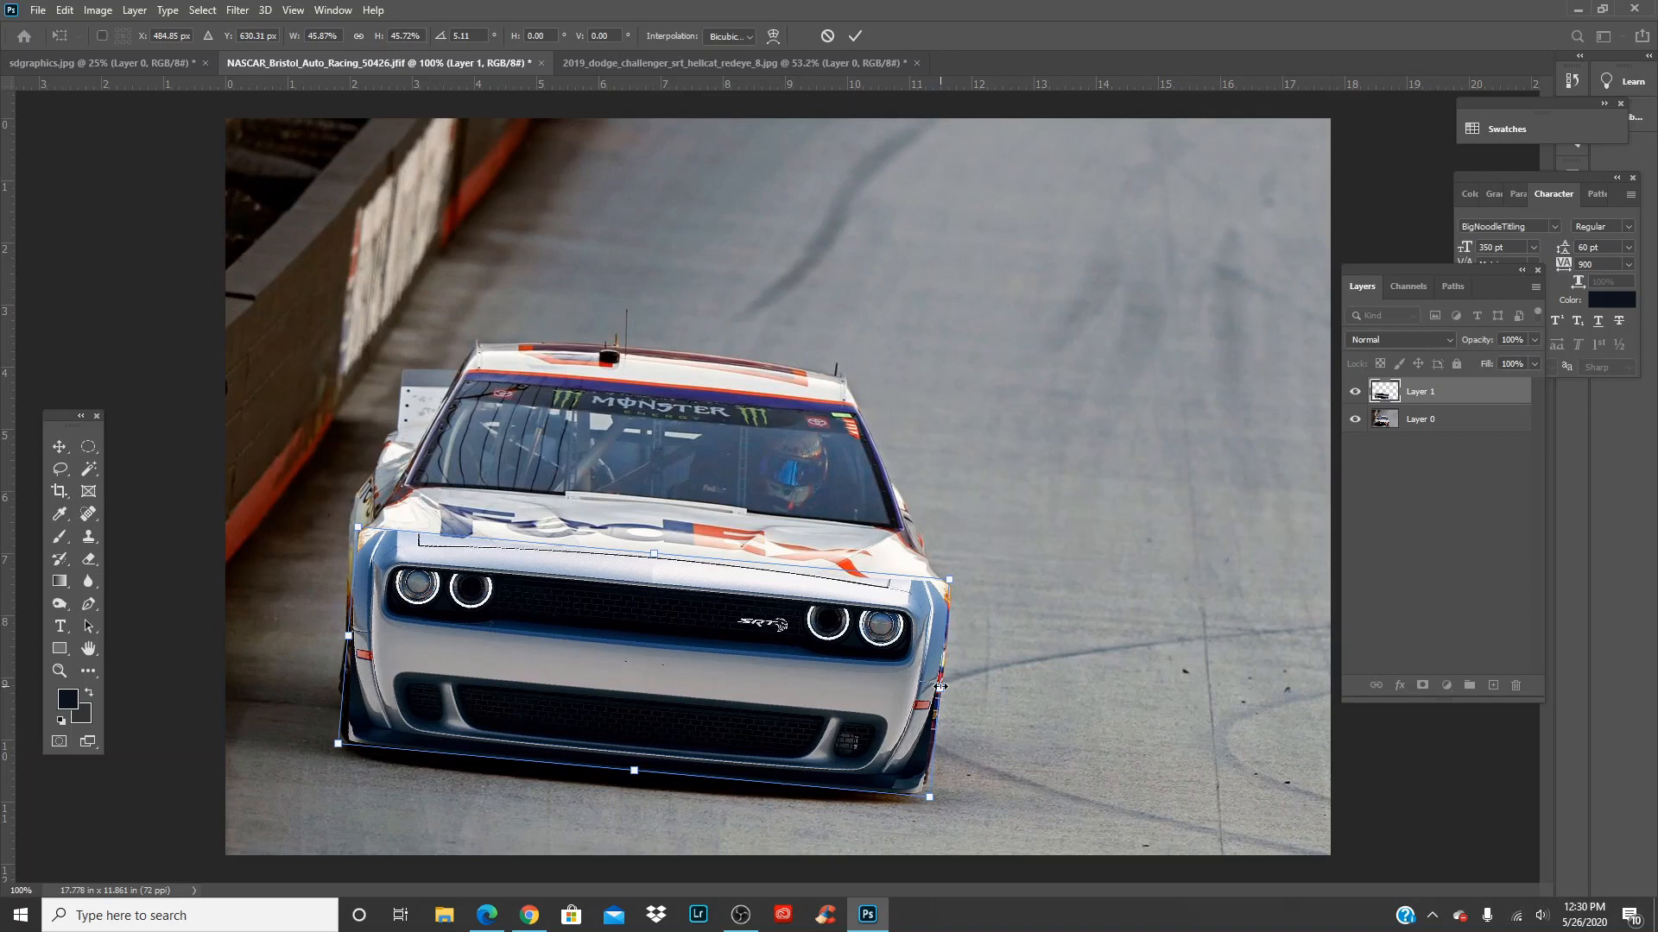
{"action": "left_click_drag", "start_coordinate": [941, 690], "coordinate": [946, 687]}
{"action": "left_click_drag", "start_coordinate": [958, 580], "coordinate": [954, 580]}
{"action": "left_click_drag", "start_coordinate": [934, 796], "coordinate": [938, 796]}
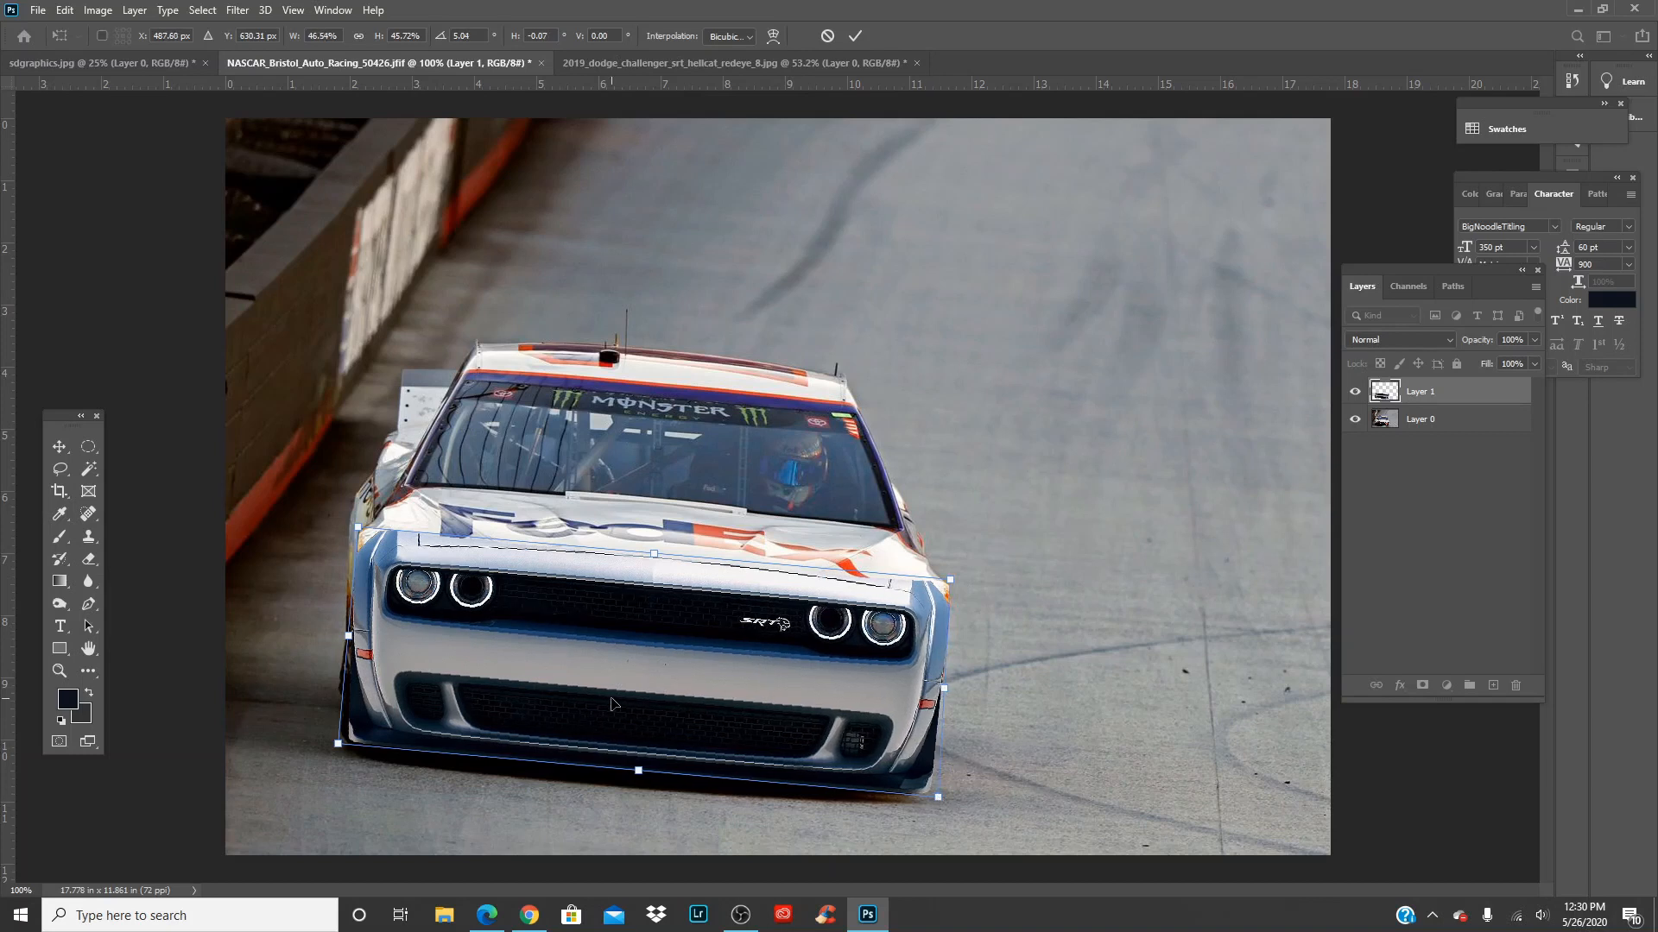
Fine-tune the Challenger front's corners on both sides so its edges line up with the race car's fenders and lower bumper
{"action": "scroll", "coordinate": [611, 704], "scroll_direction": "up", "scroll_amount": 3}
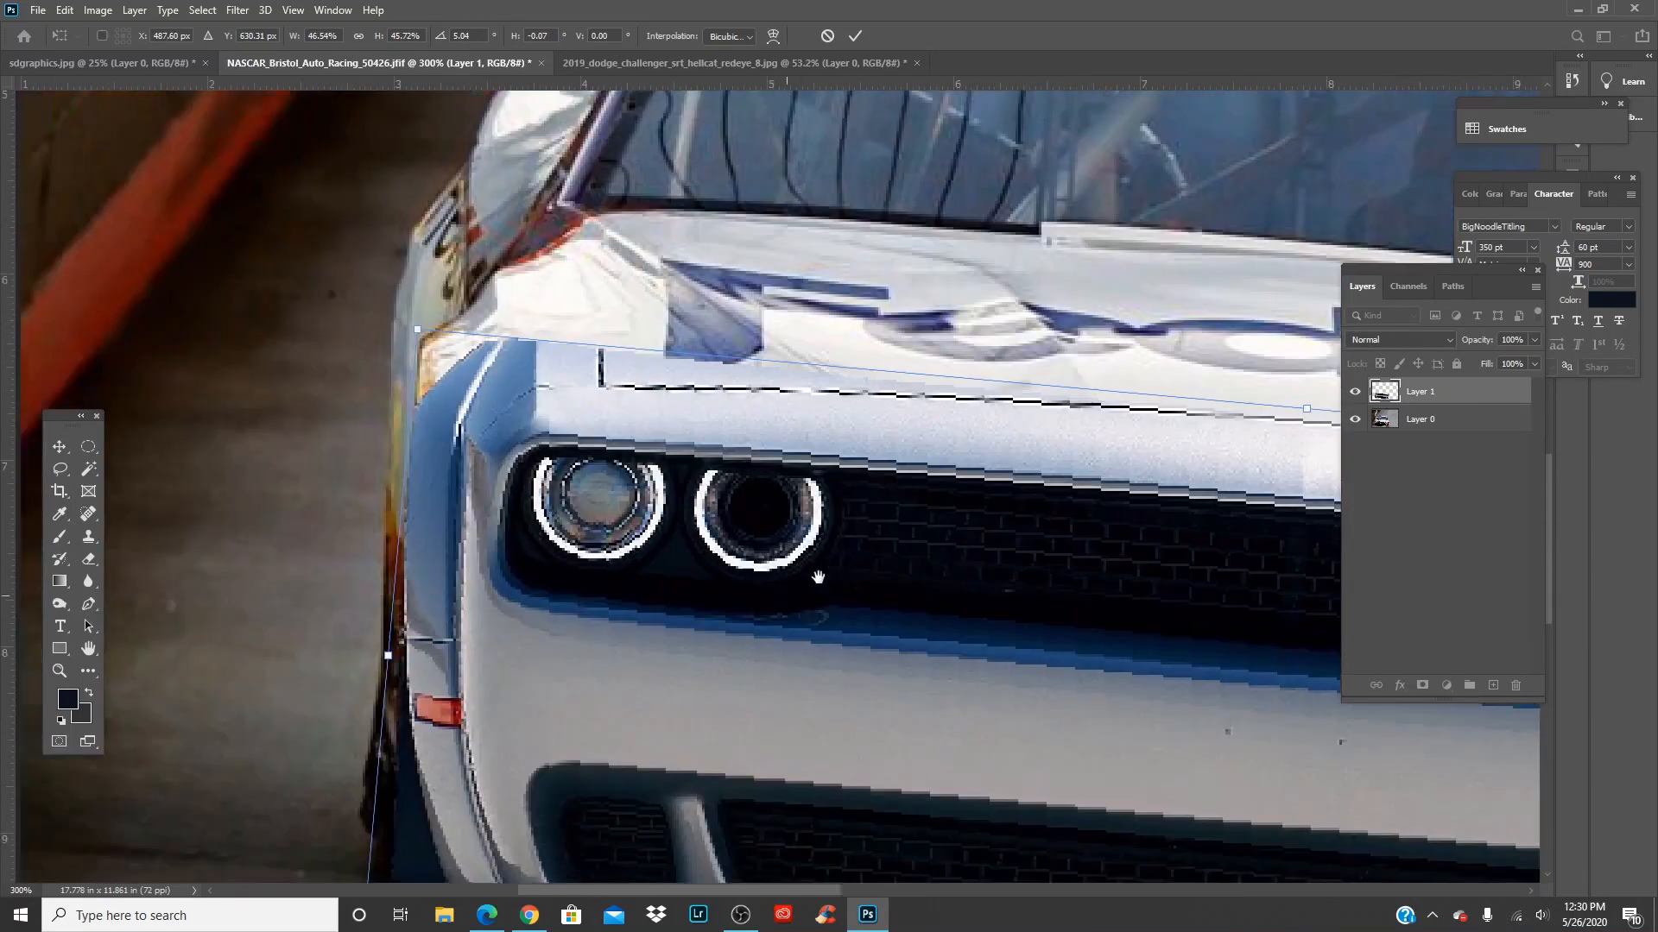
{"action": "left_click_drag", "start_coordinate": [817, 577], "coordinate": [837, 477]}
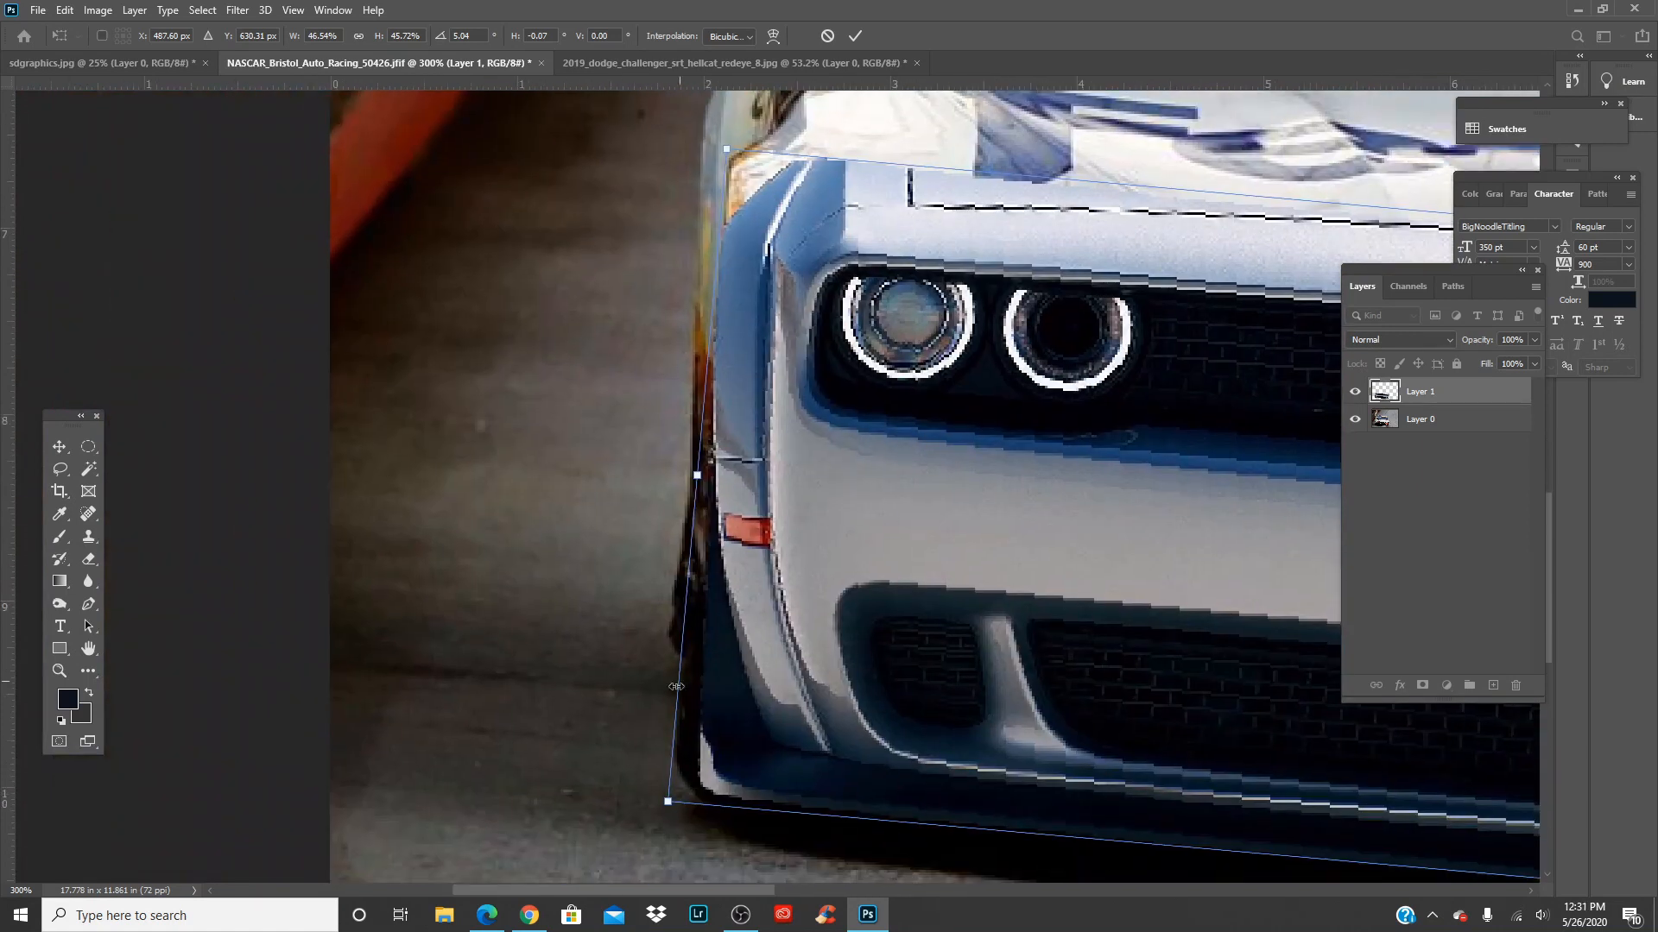
{"action": "mouse_move", "coordinate": [667, 800]}
{"action": "left_mouse_down"}
{"action": "mouse_move", "coordinate": [704, 777]}
{"action": "mouse_move", "coordinate": [661, 795]}
{"action": "left_mouse_up"}
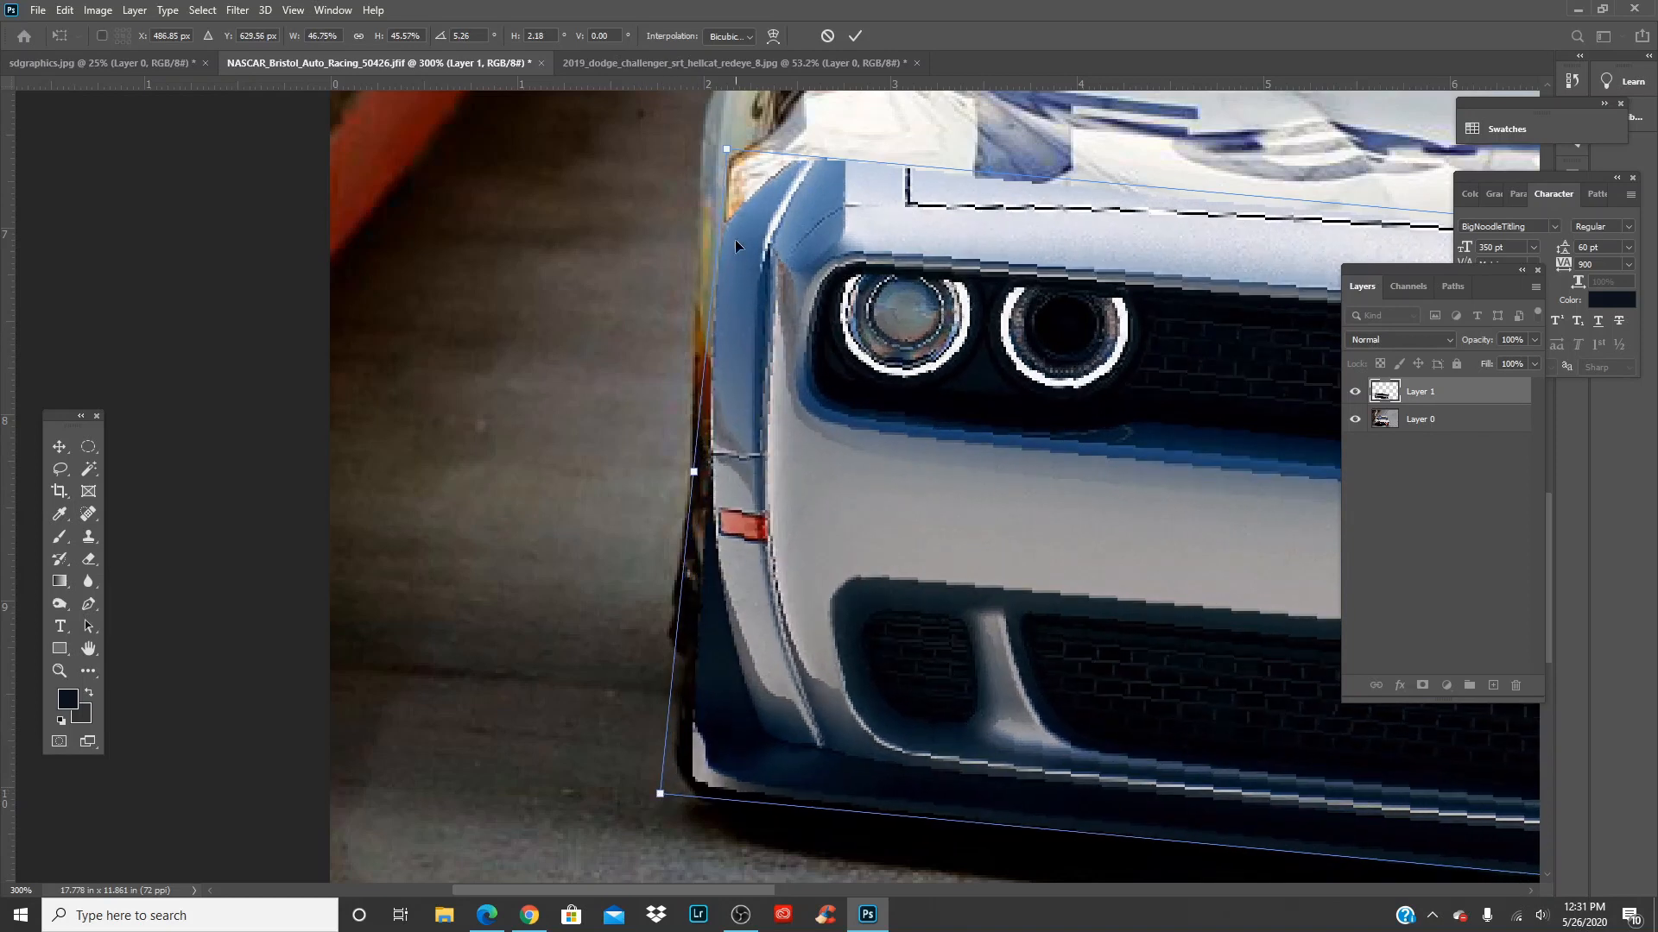
{"action": "left_click_drag", "start_coordinate": [732, 147], "coordinate": [735, 147]}
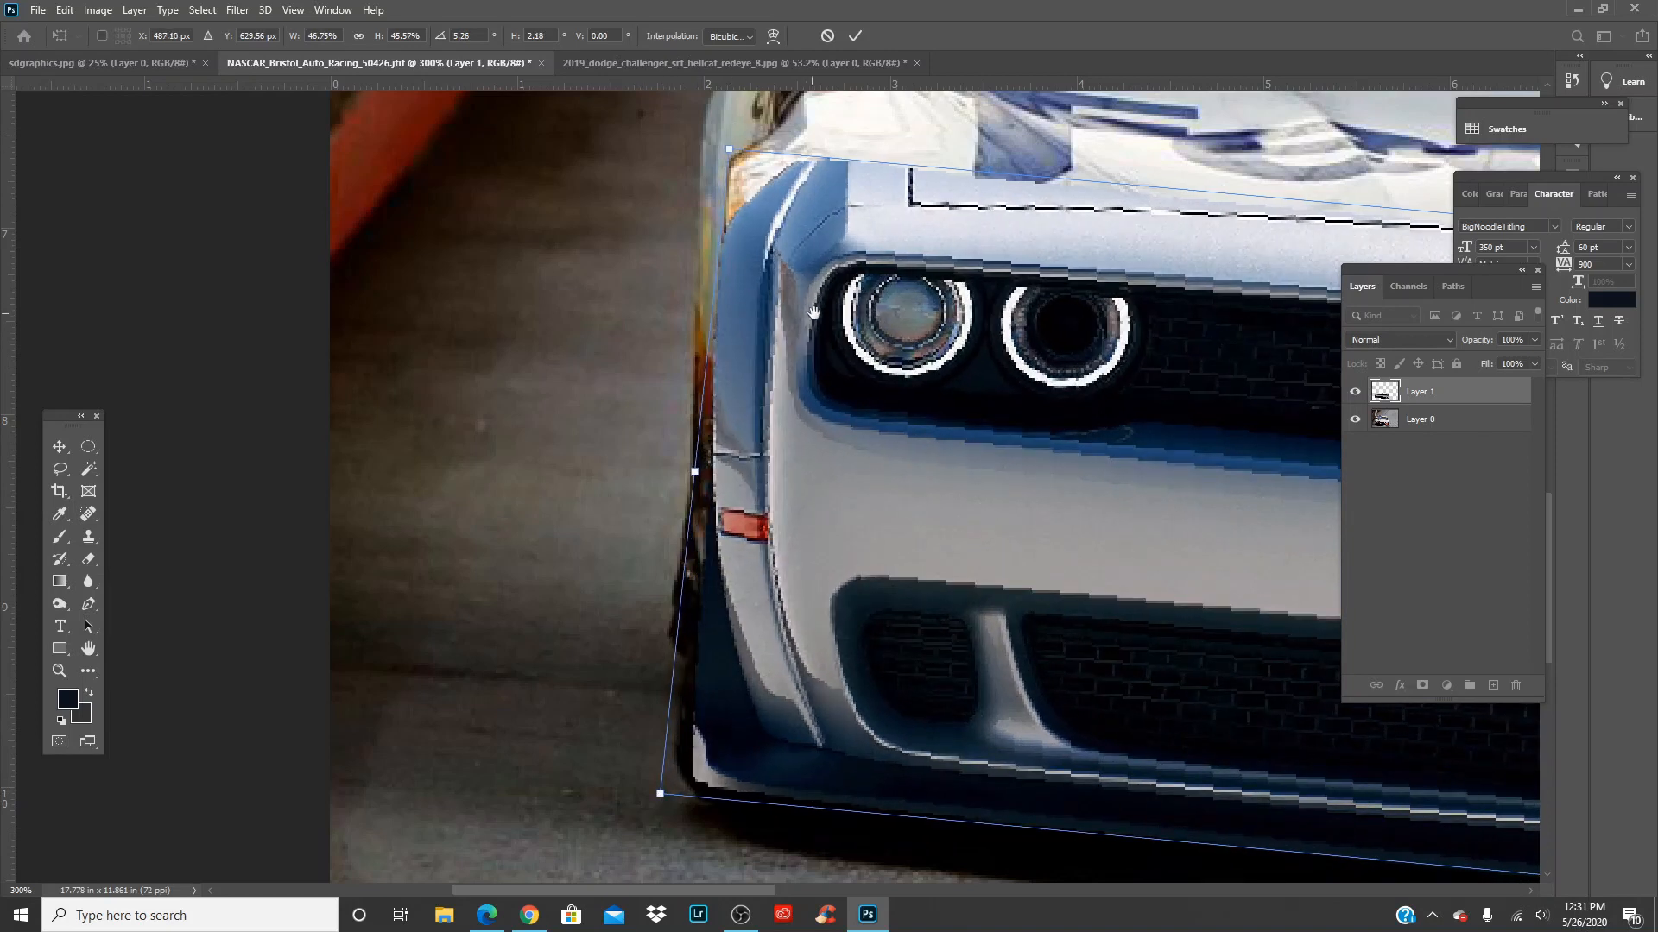
{"action": "left_click_drag", "start_coordinate": [919, 357], "coordinate": [570, 290]}
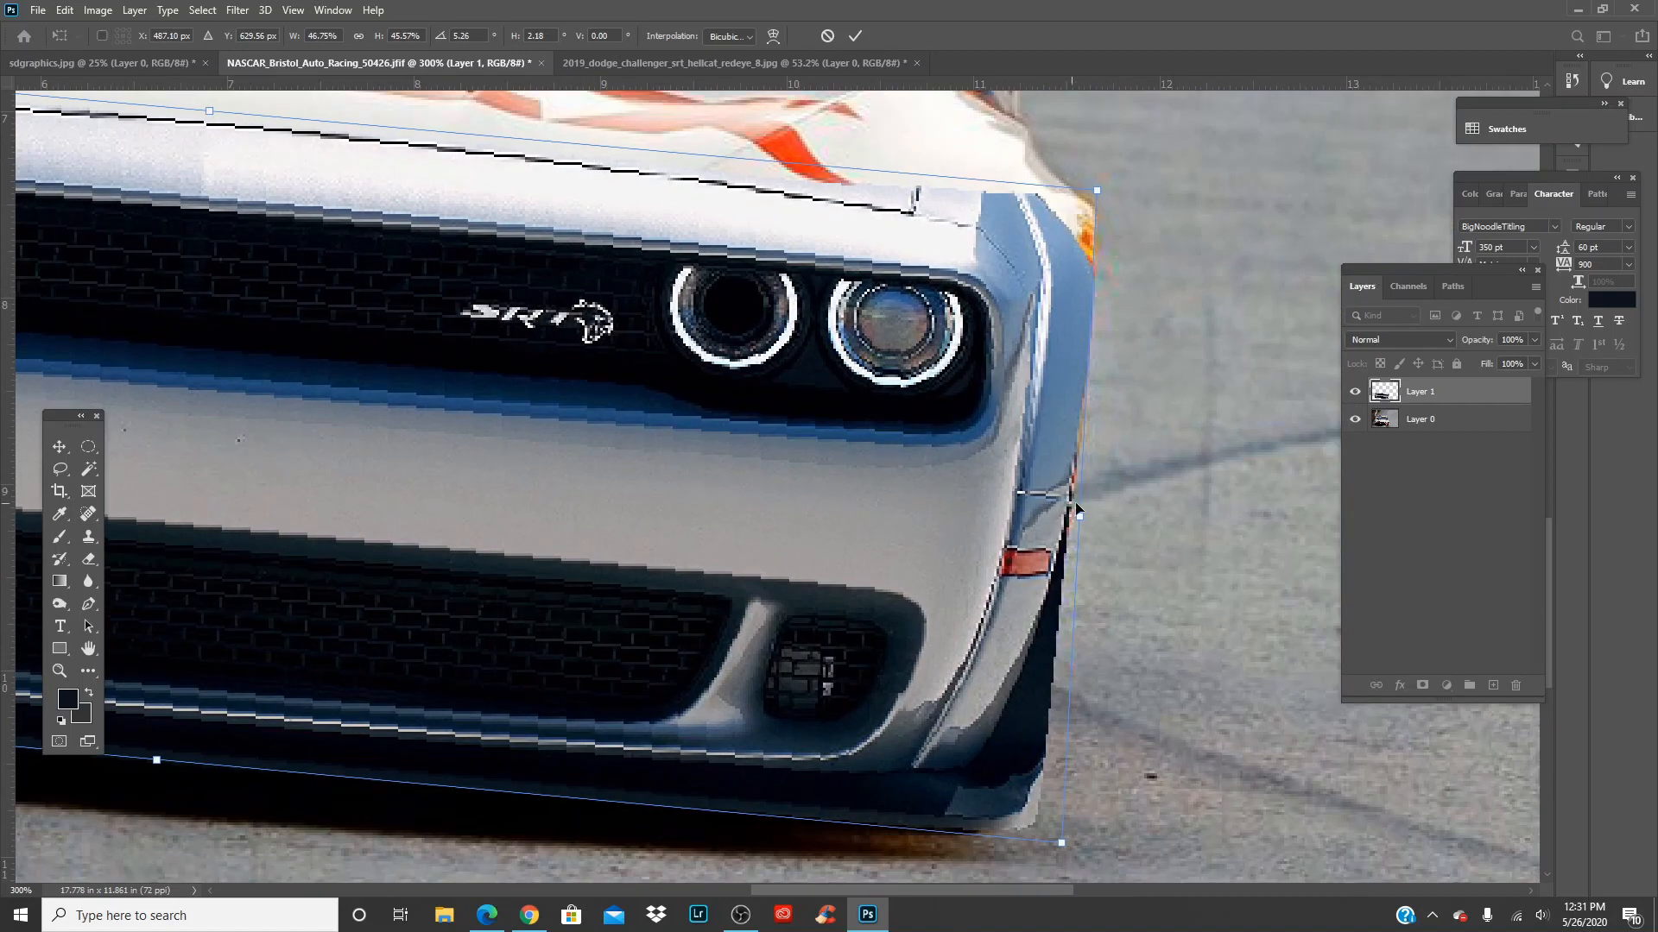
{"action": "left_click_drag", "start_coordinate": [1062, 845], "coordinate": [1063, 843]}
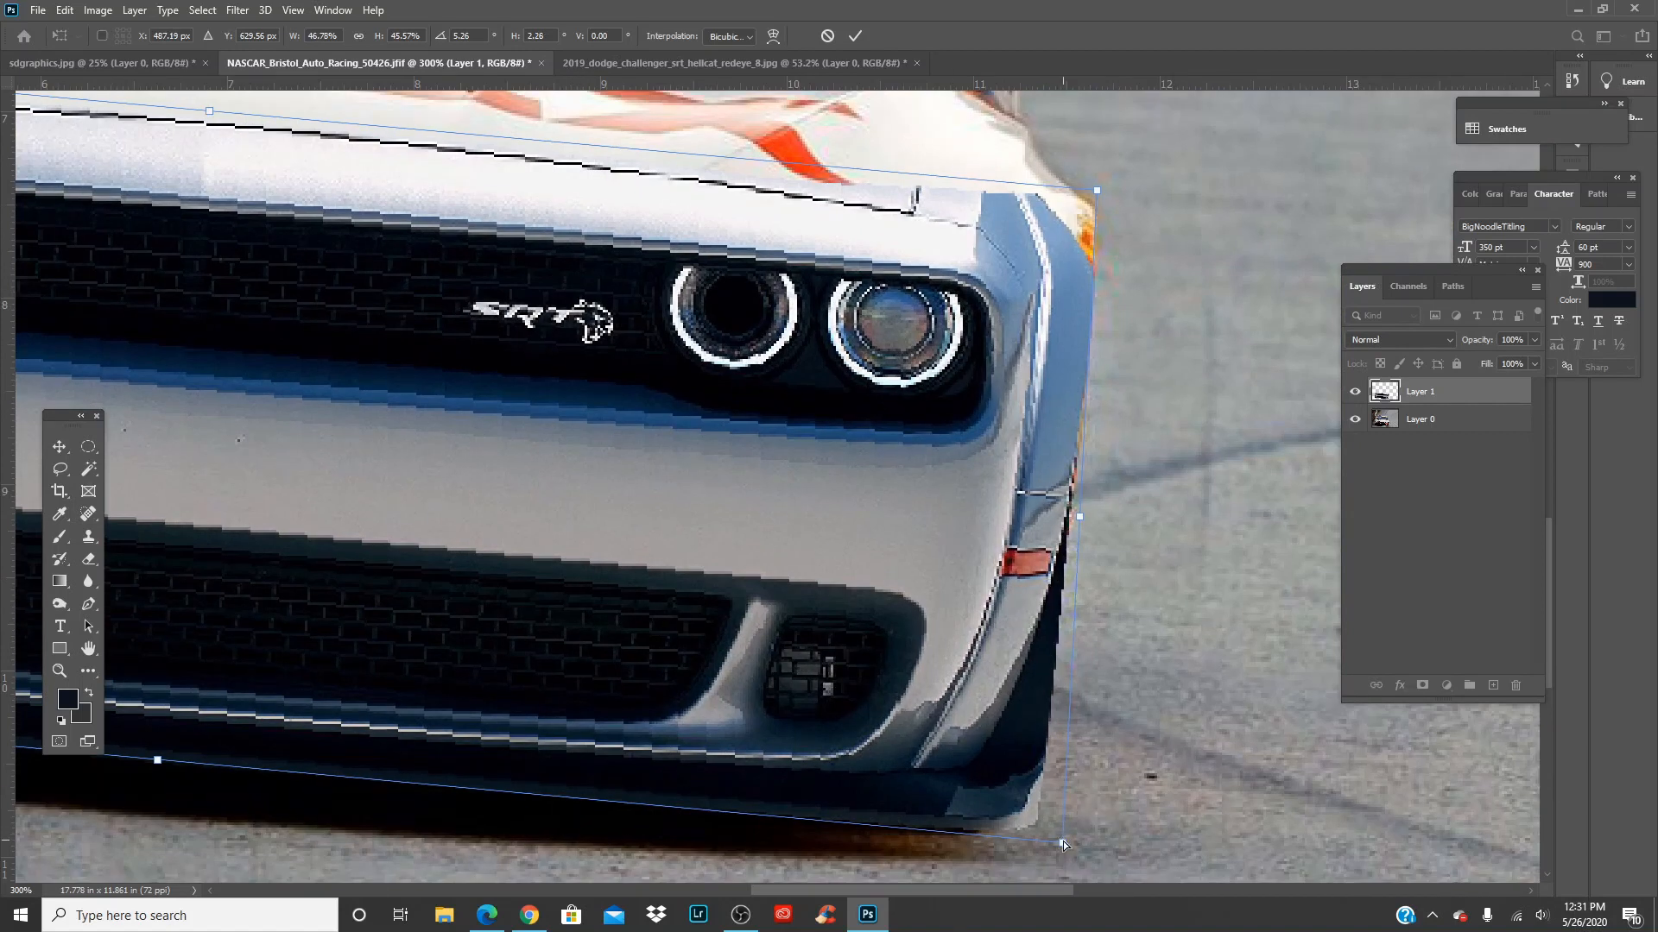
Reduce the Challenger front's rotation to about 4.85° and apply the transform
{"action": "key", "text": "ctrl+0"}
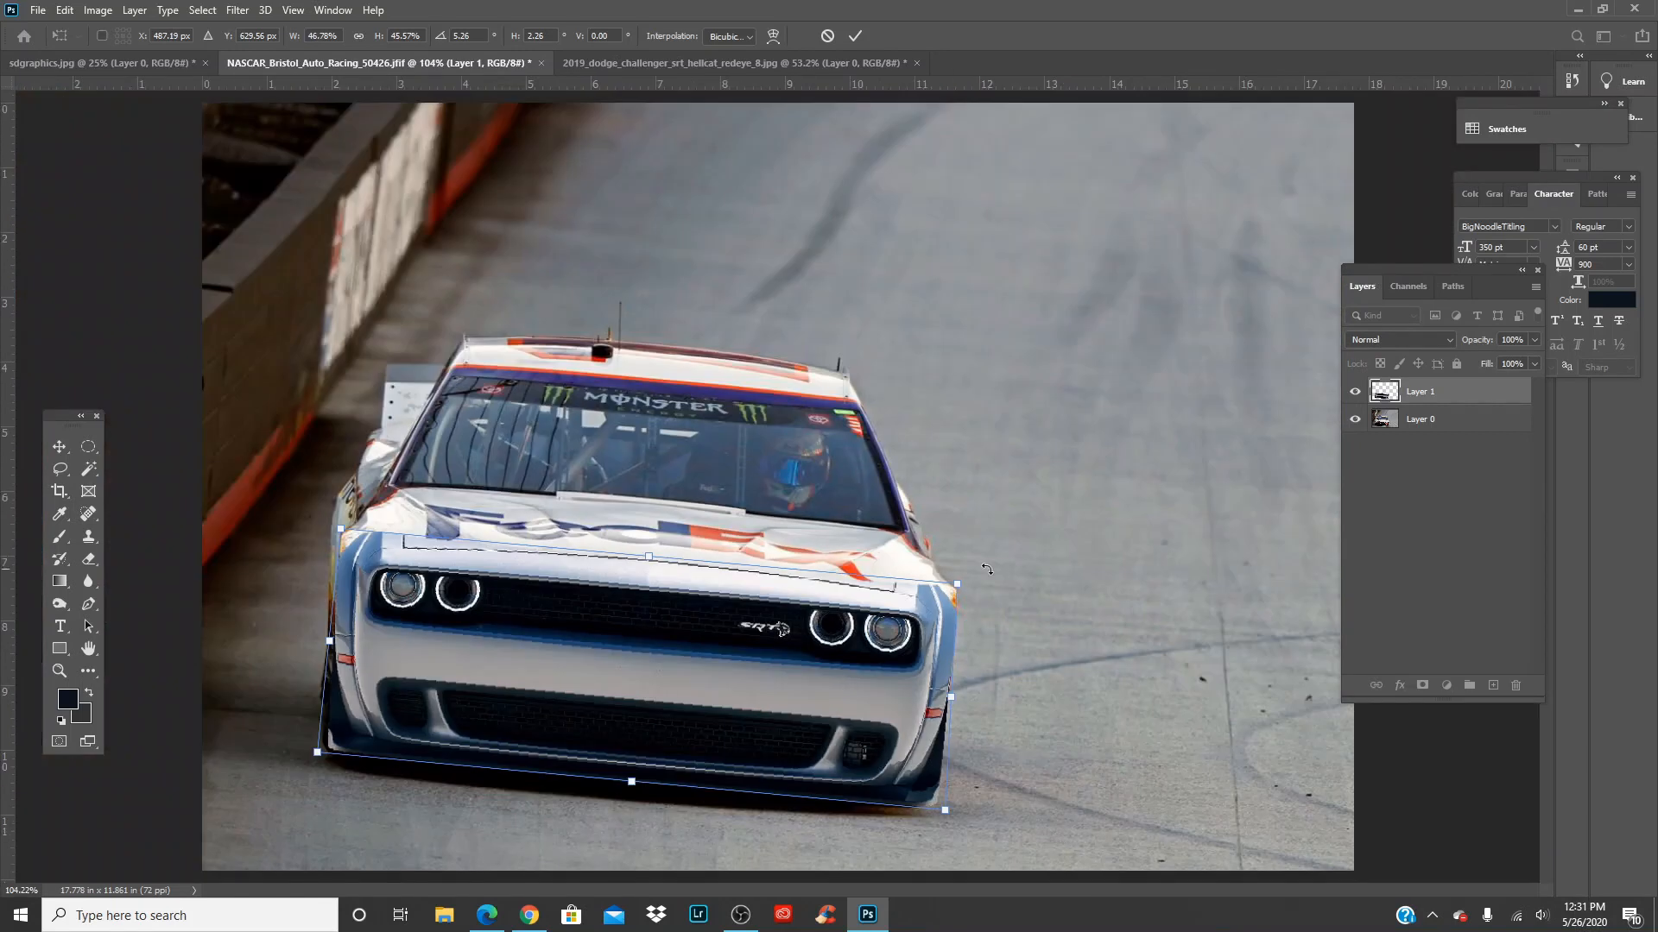
{"action": "left_click_drag", "start_coordinate": [1001, 563], "coordinate": [998, 561]}
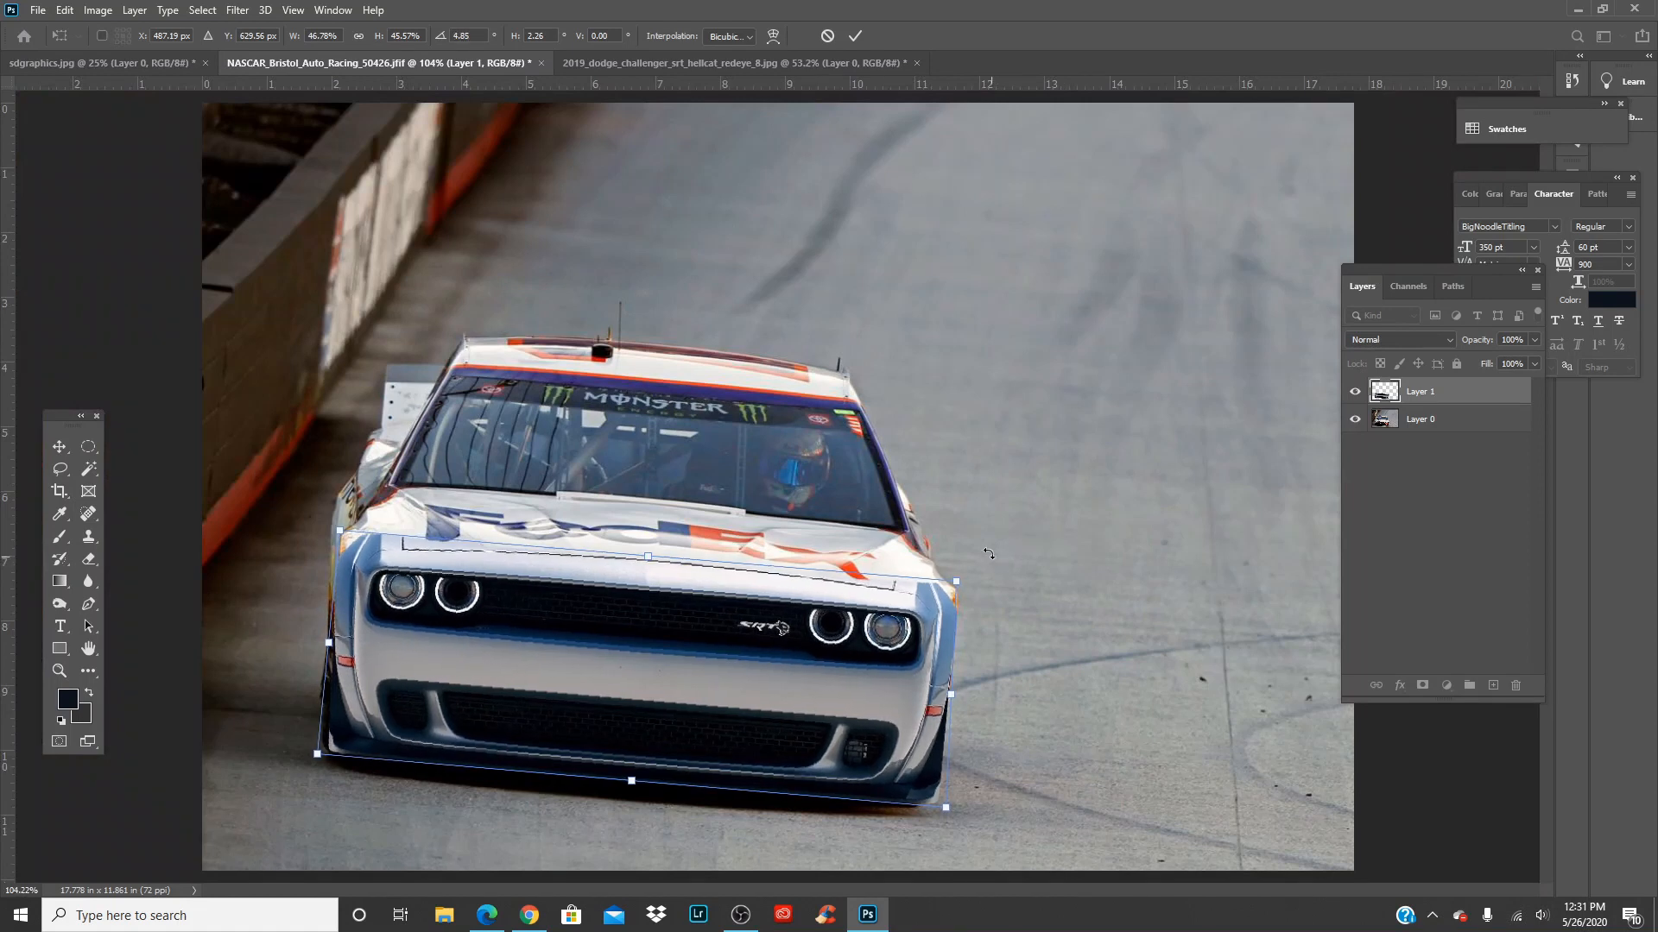
{"action": "left_click", "coordinate": [860, 35]}
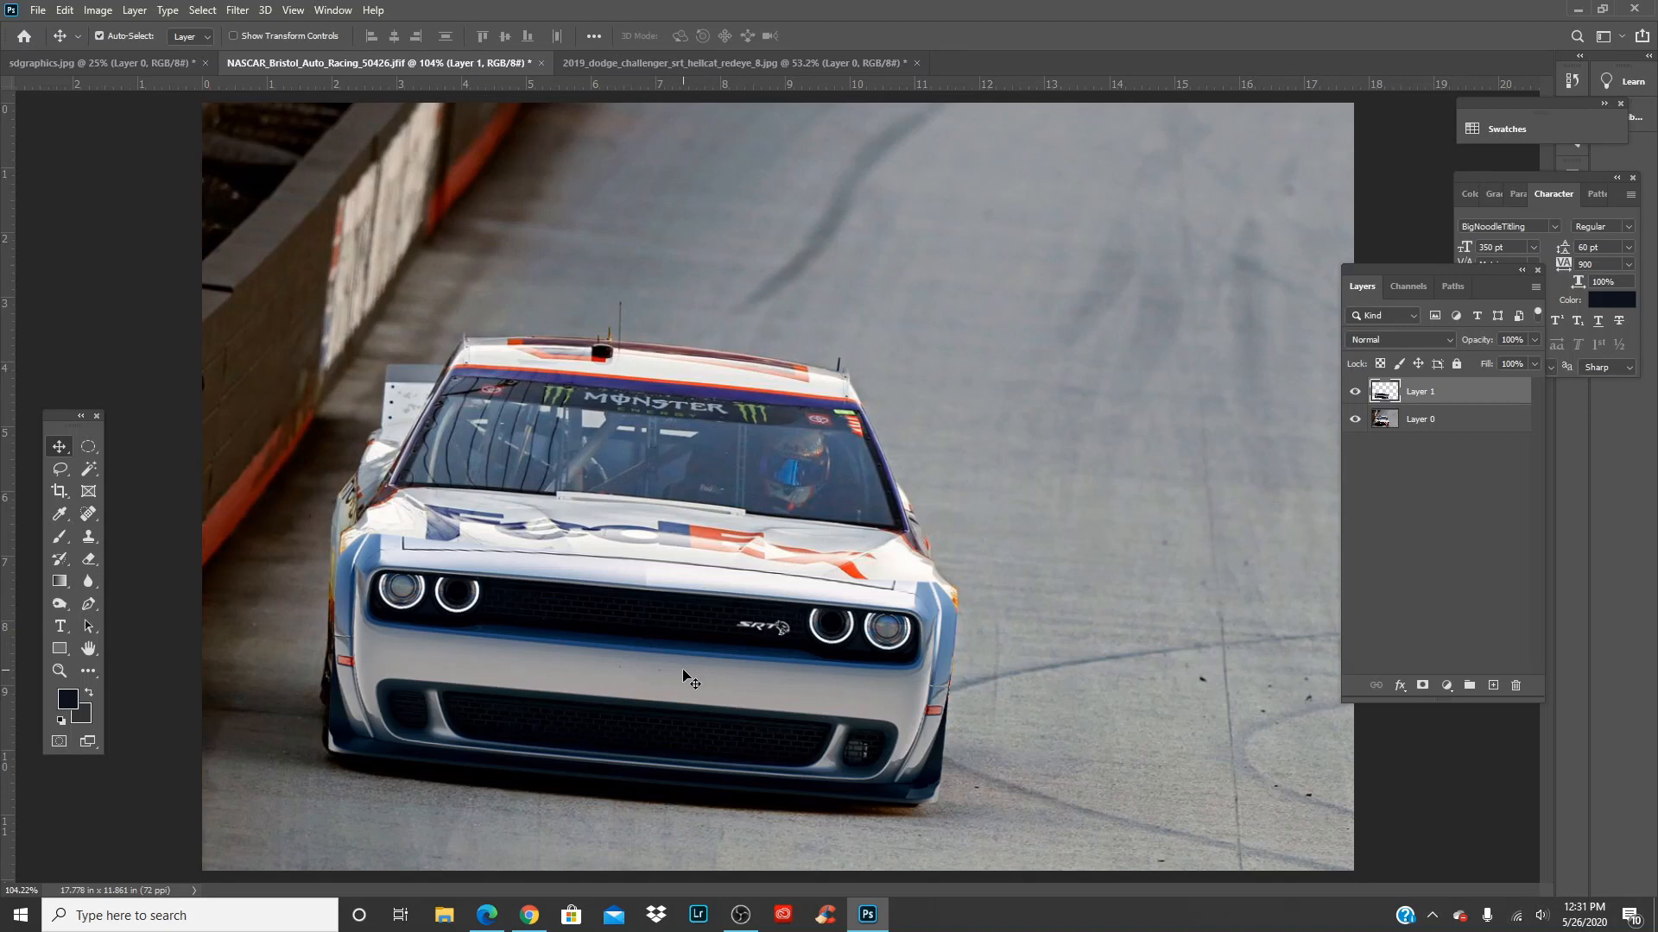
Try a four-sided Pen outline above Layer 0, spanning the hood centre to the SRT-side headlights, and undo it
{"action": "left_click", "coordinate": [1440, 422]}
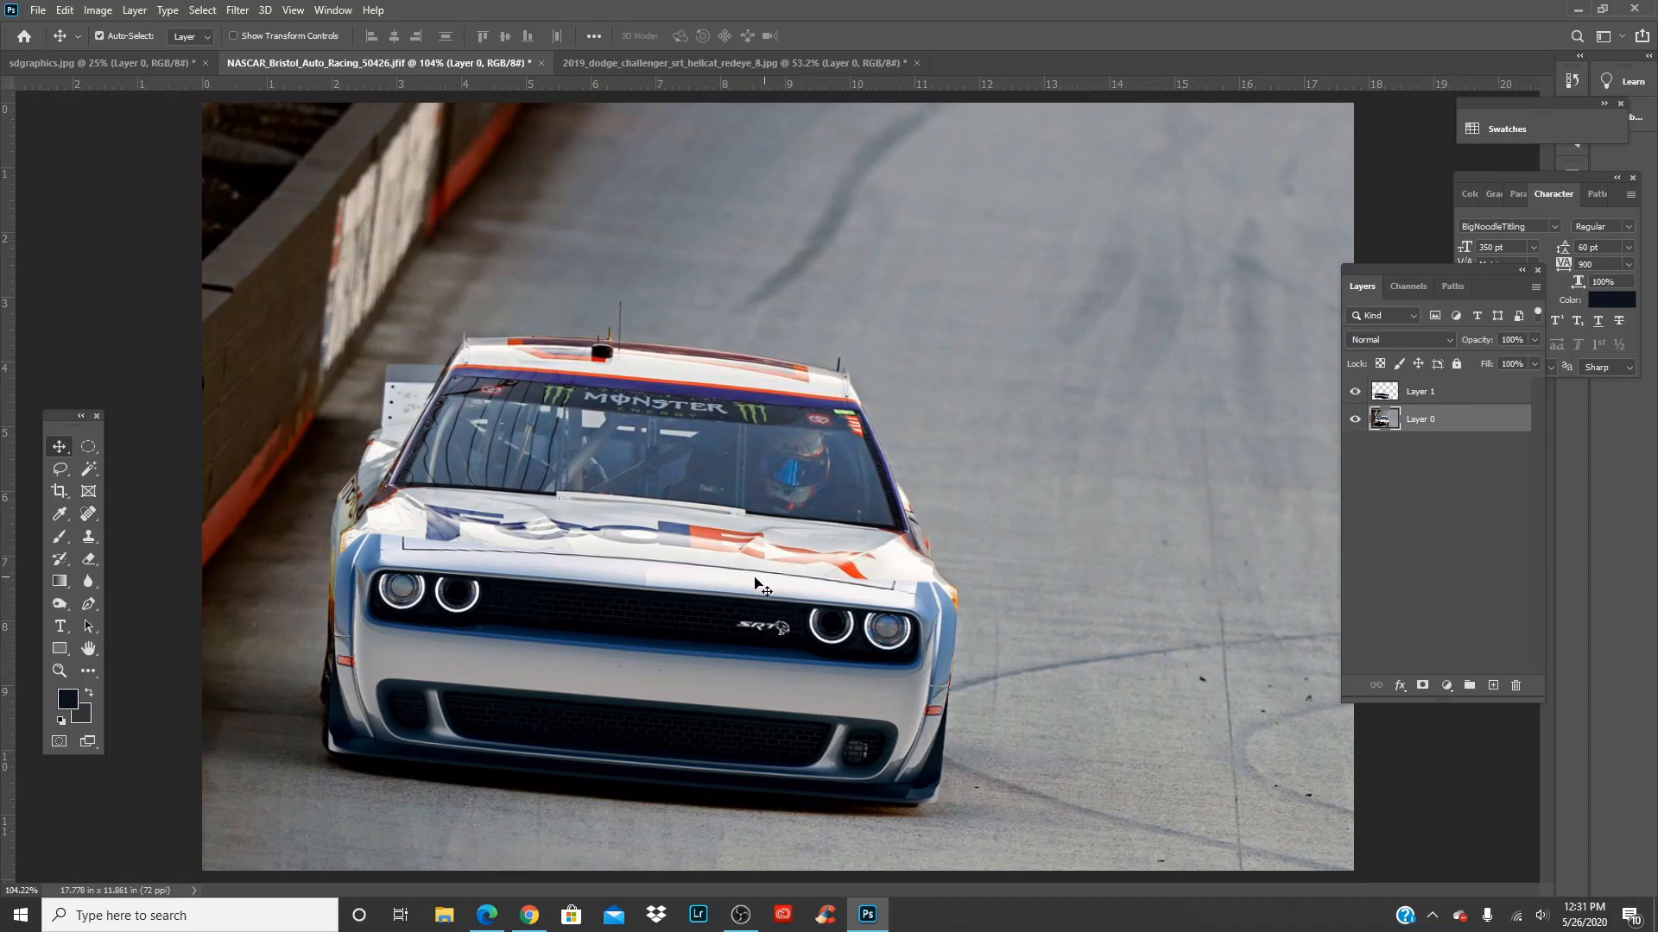
{"action": "key", "text": "p"}
{"action": "left_click", "coordinate": [640, 535]}
{"action": "left_click", "coordinate": [639, 610]}
{"action": "left_click", "coordinate": [892, 640]}
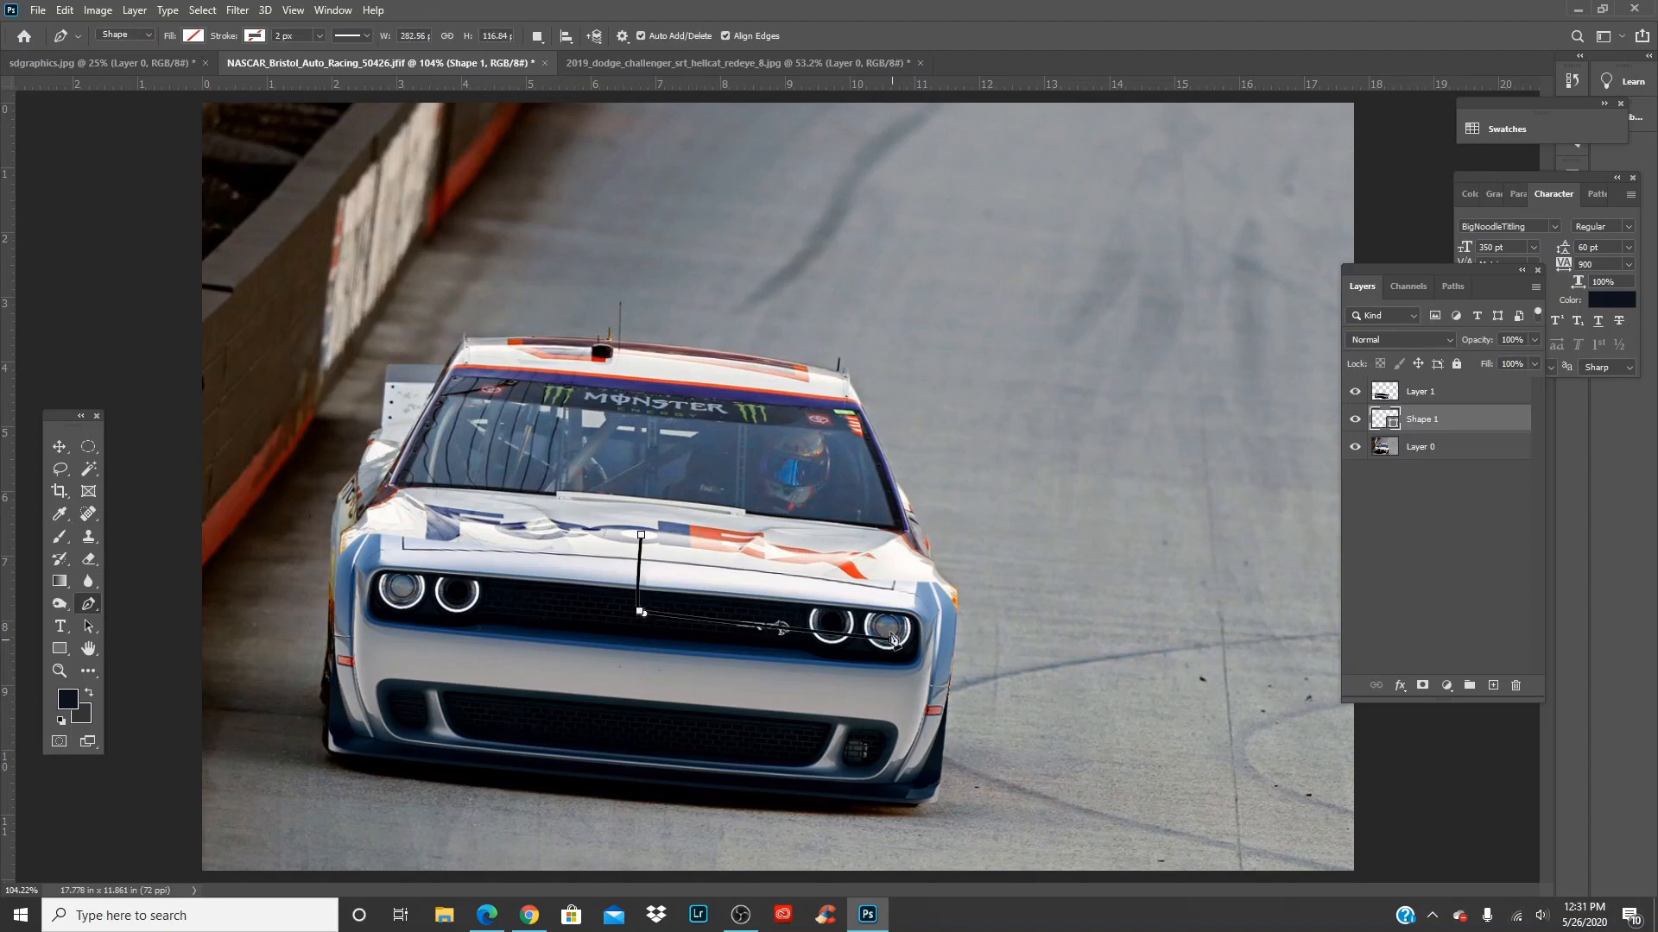
{"action": "left_click", "coordinate": [877, 526]}
{"action": "left_click", "coordinate": [642, 535]}
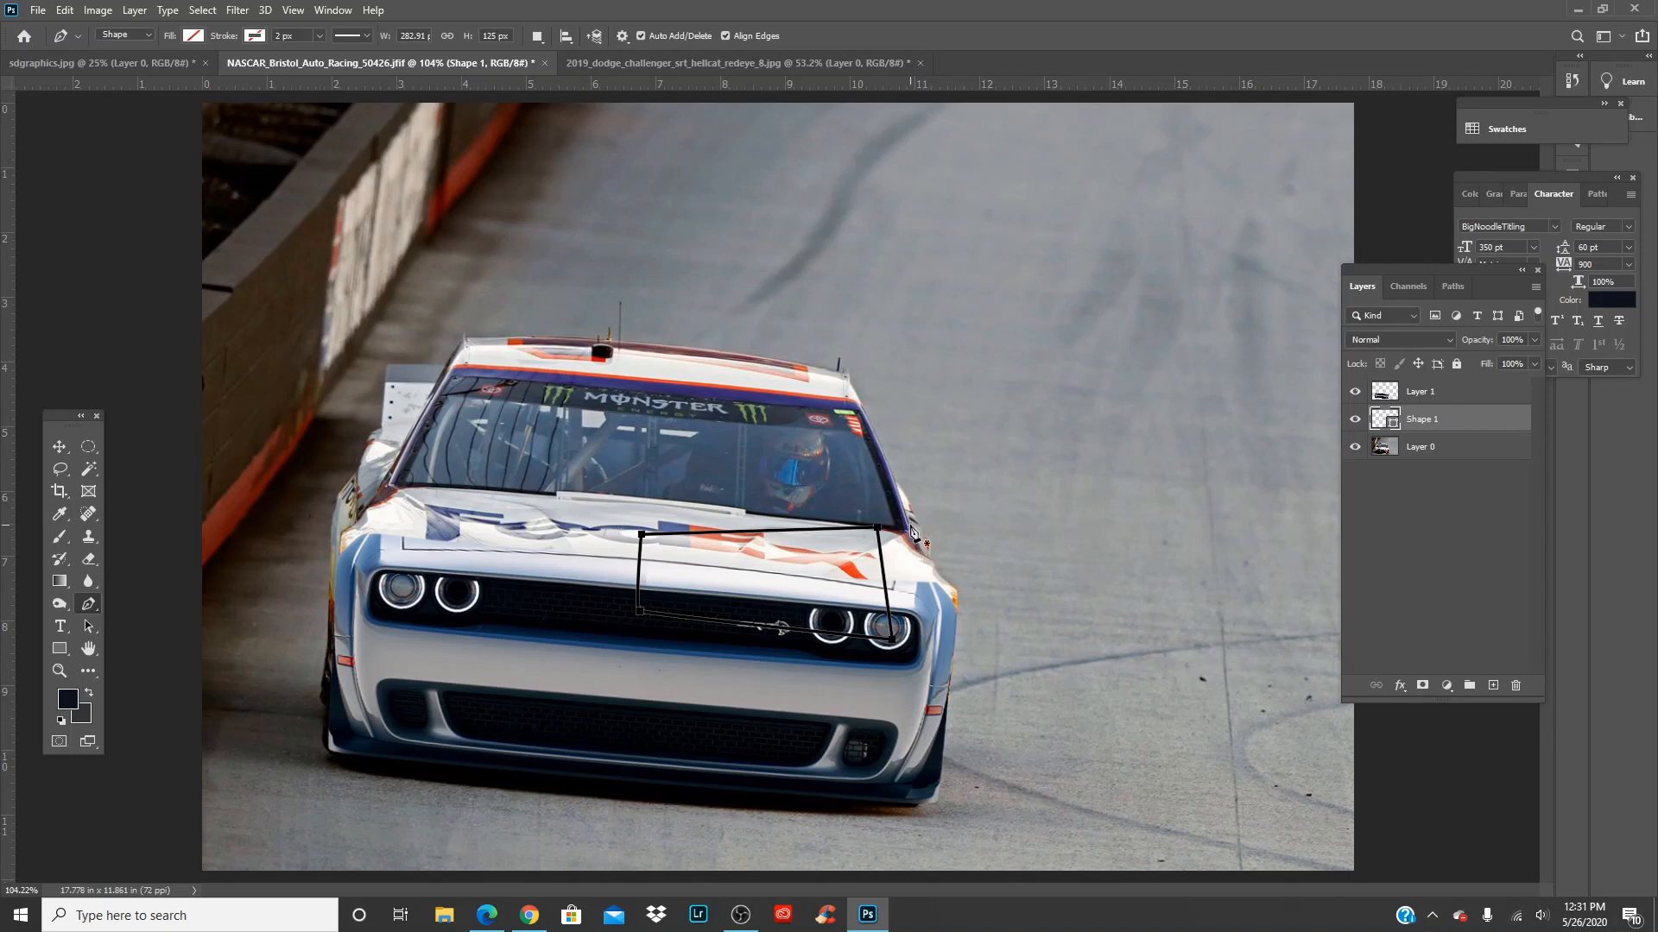
{"action": "key", "text": "ctrl+z"}
{"action": "key", "text": "ctrl+z"}
{"action": "key", "text": "ctrl+z"}
{"action": "key", "text": "ctrl+z"}
{"action": "key", "text": "ctrl+z"}
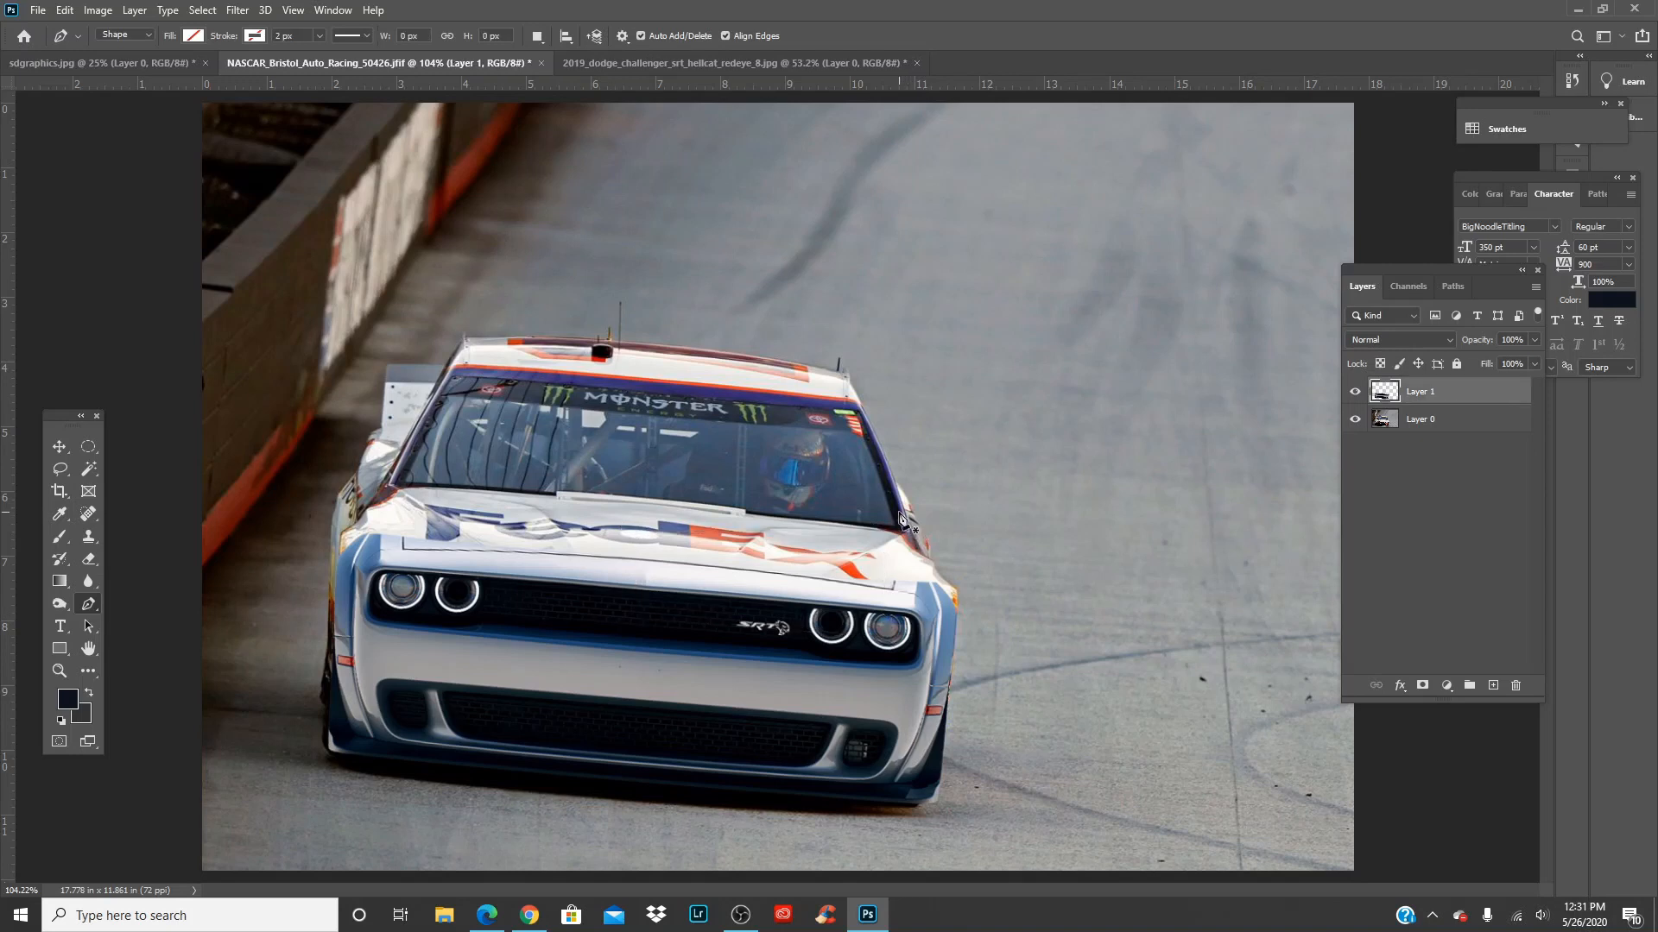
{"action": "left_click", "coordinate": [741, 915]}
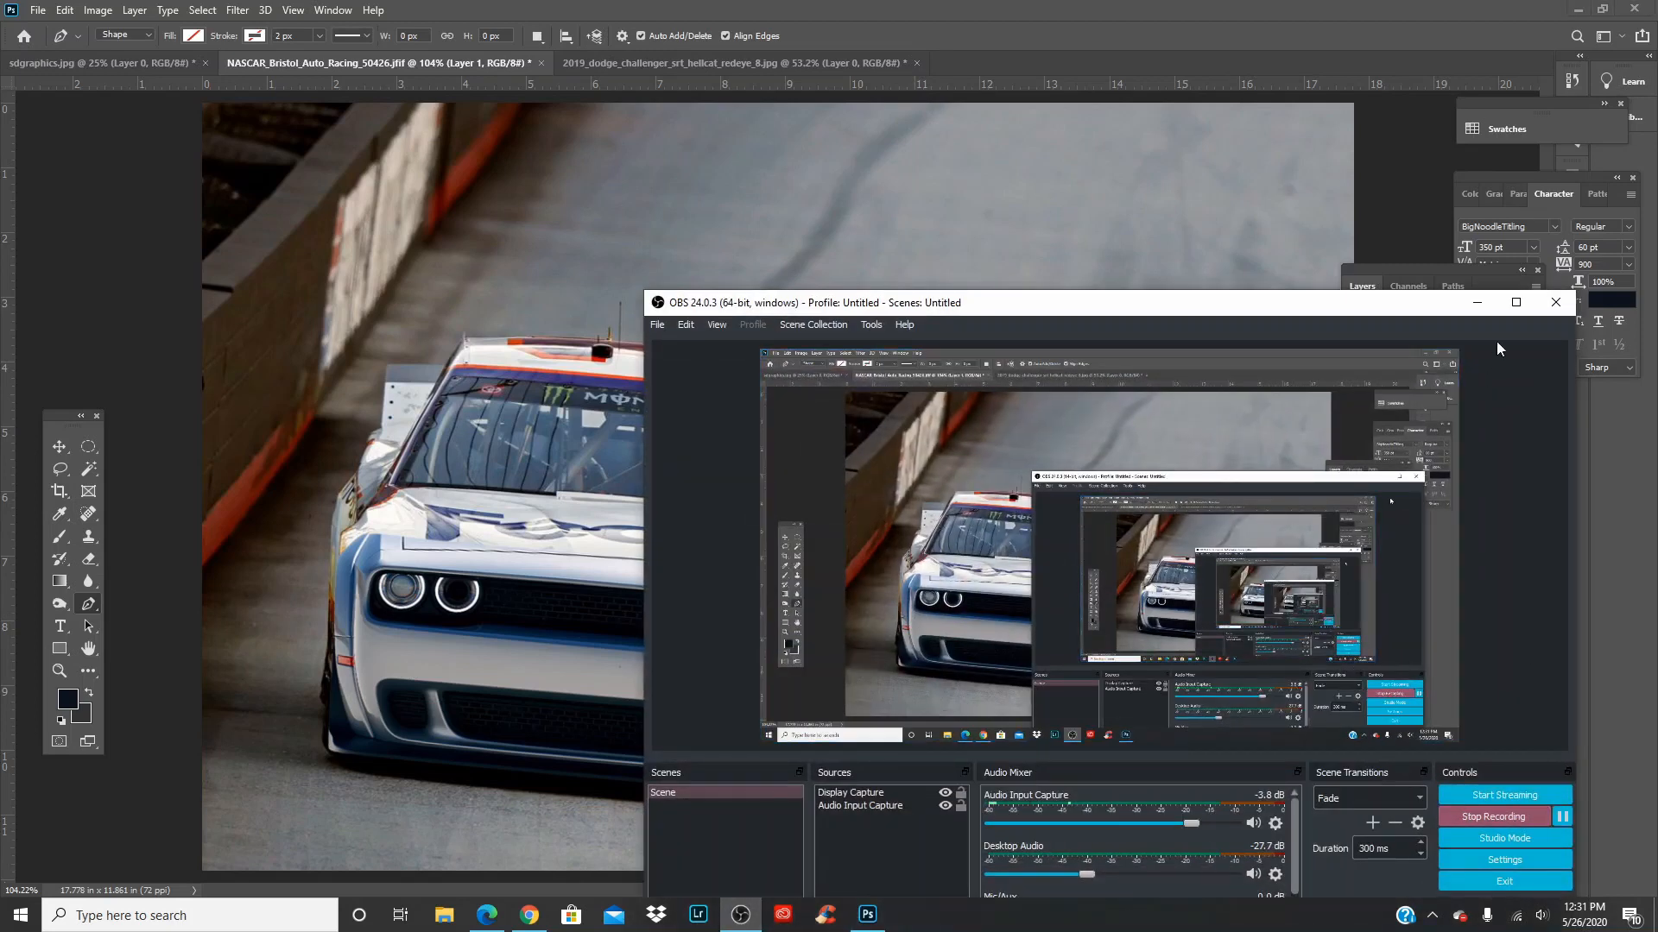
{"action": "left_click", "coordinate": [1478, 304]}
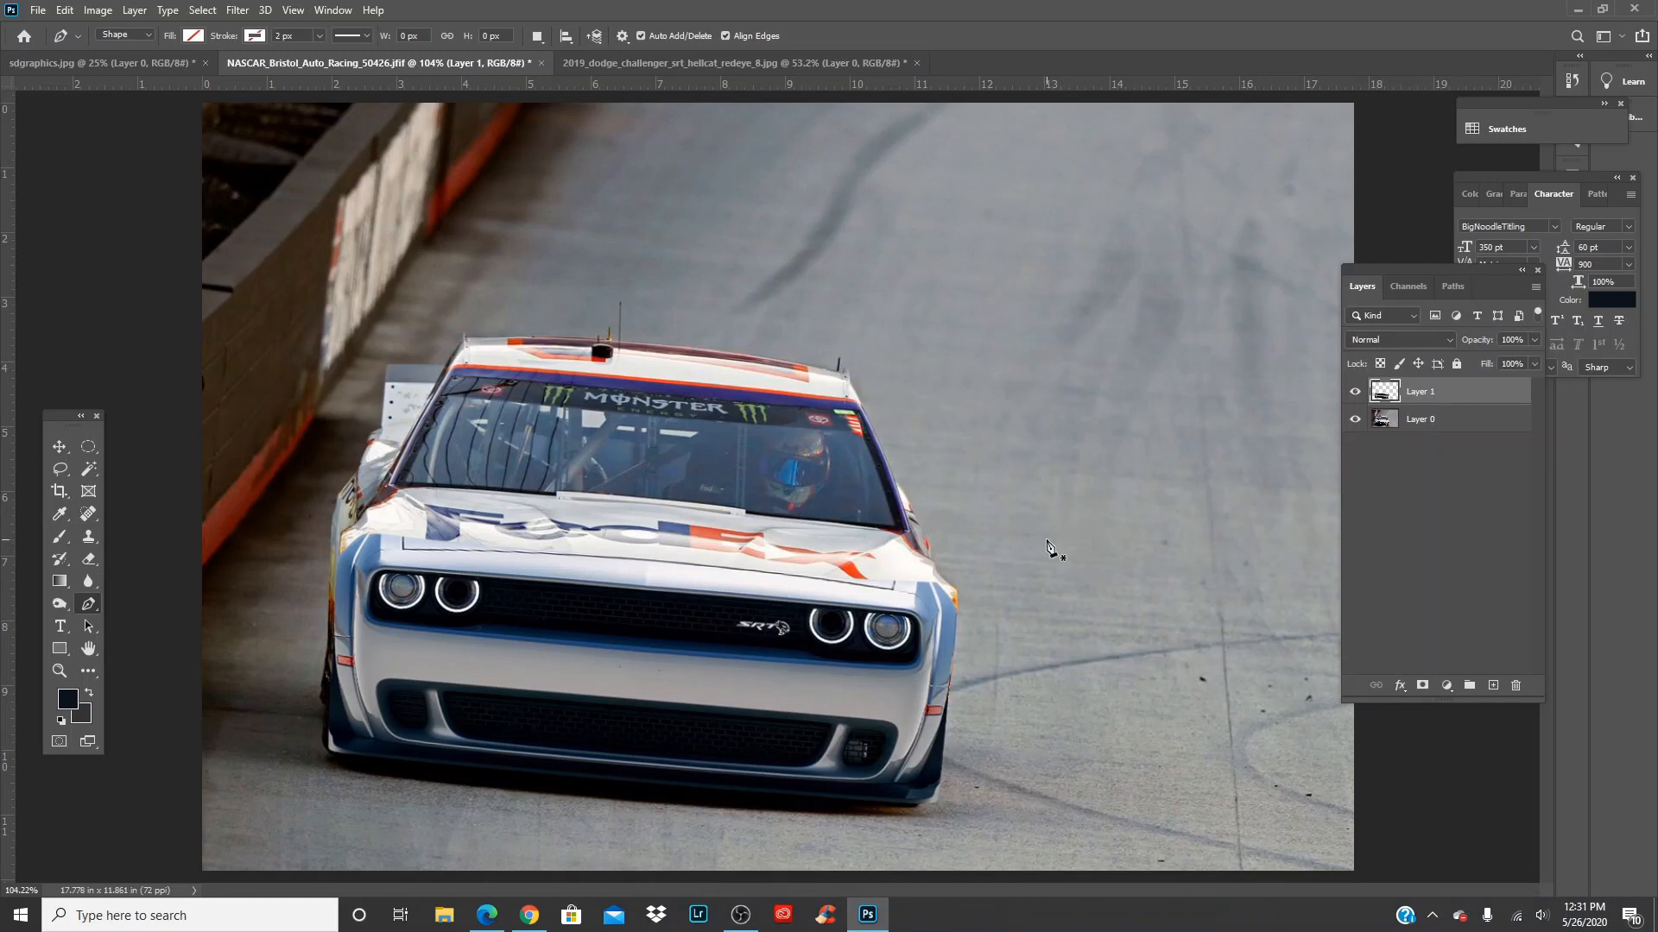
Trace the upper grille opening with the Pen tool from above the SRT badge, around the badge-side headlights and along the lower edge
{"action": "scroll", "coordinate": [1046, 541], "scroll_direction": "up", "scroll_amount": 6}
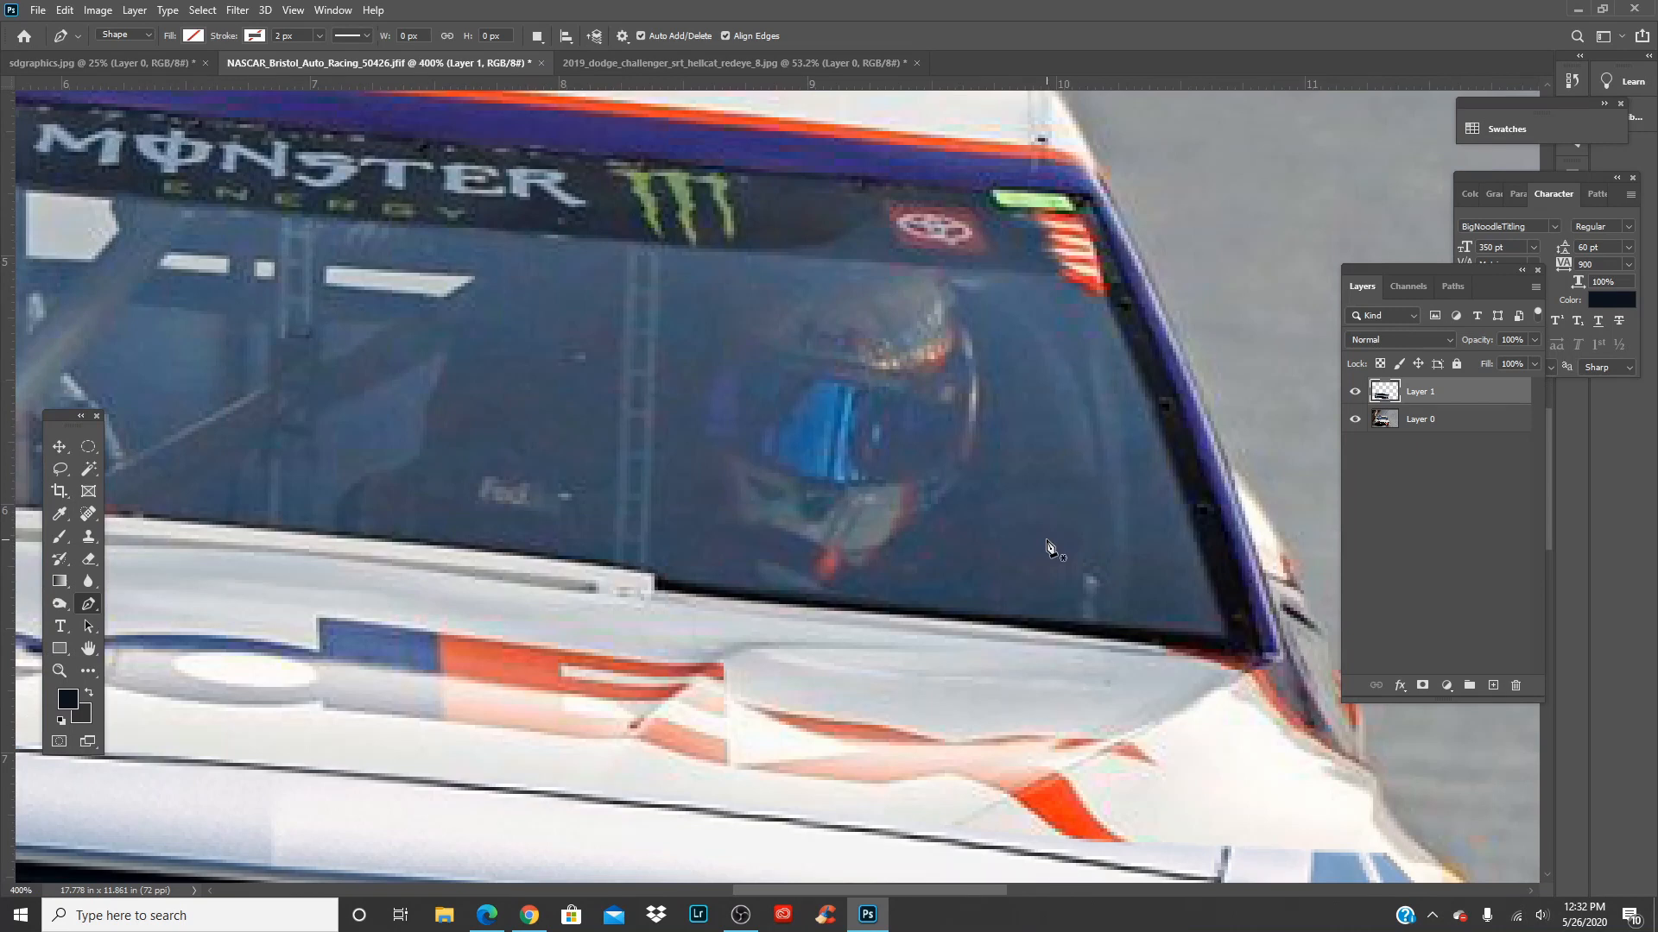
{"action": "left_click_drag", "start_coordinate": [1047, 541], "coordinate": [826, 80]}
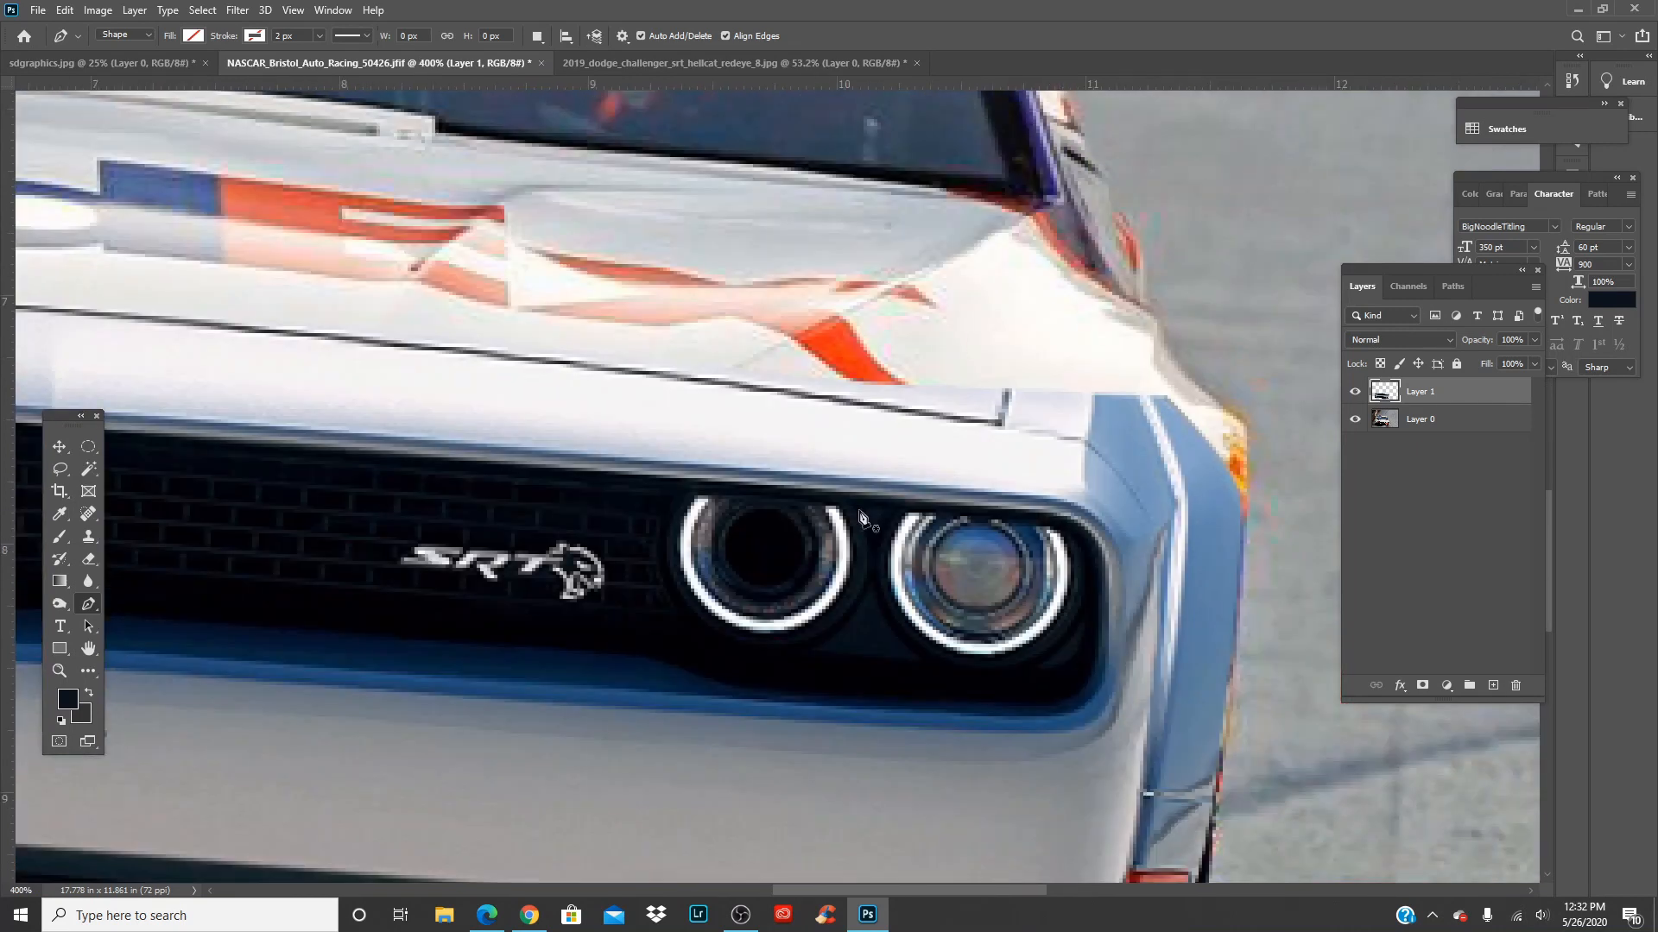
{"action": "left_click", "coordinate": [440, 457]}
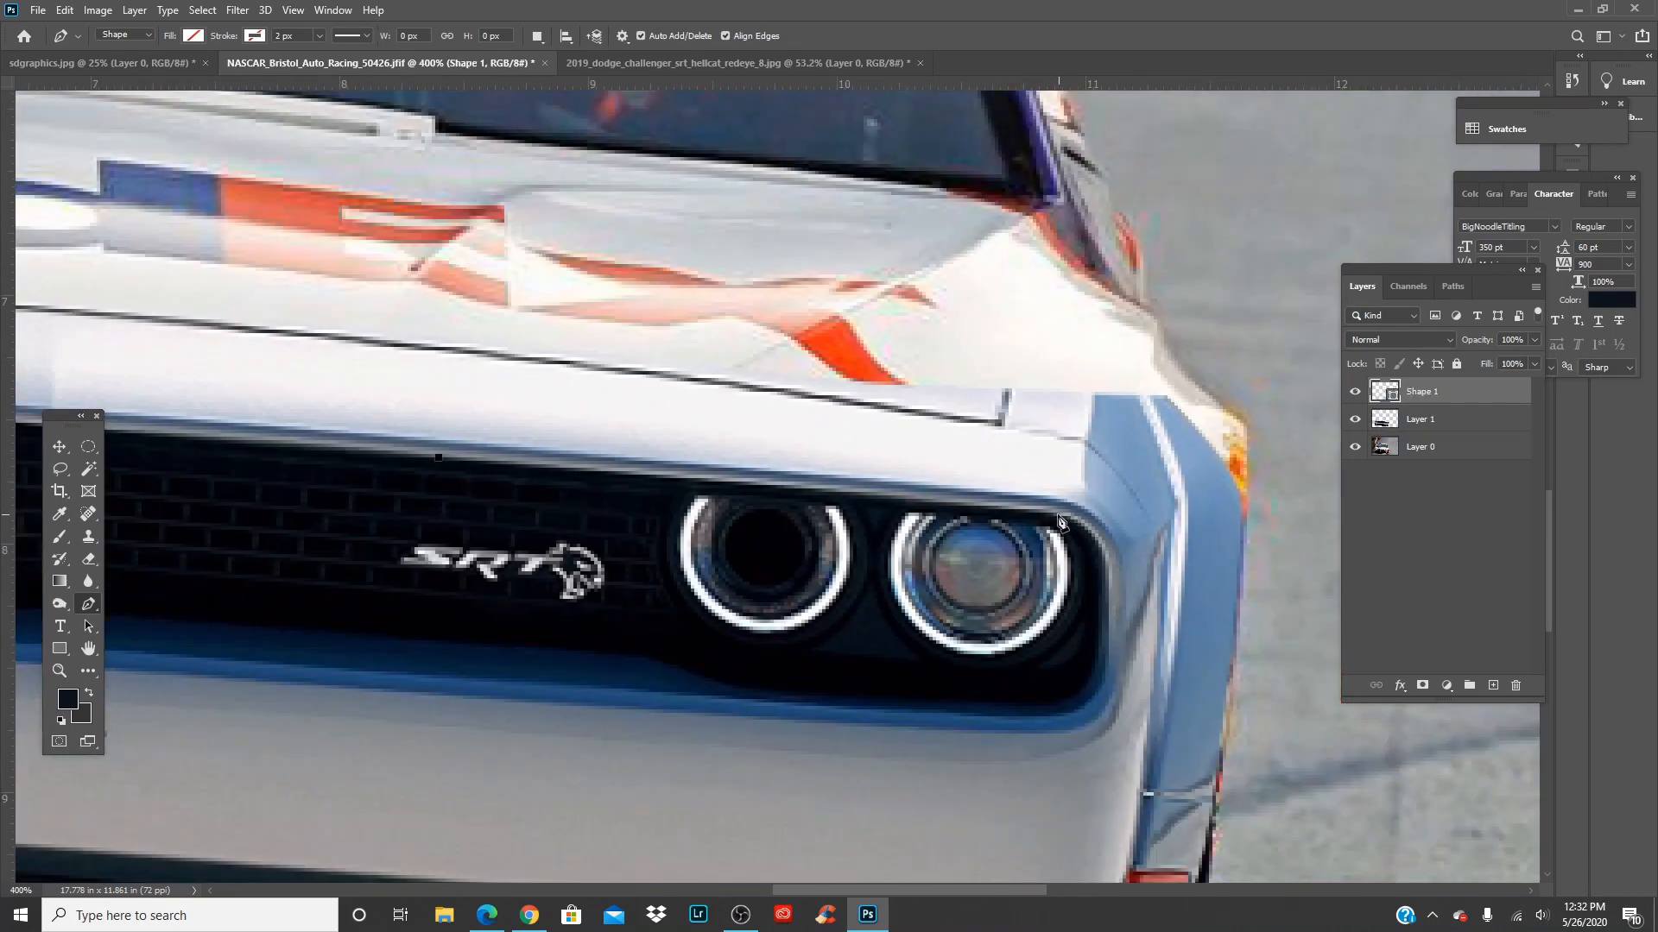
{"action": "mouse_move", "coordinate": [1026, 505]}
{"action": "left_mouse_down"}
{"action": "mouse_move", "coordinate": [1088, 529]}
{"action": "mouse_move", "coordinate": [1109, 622]}
{"action": "left_mouse_up"}
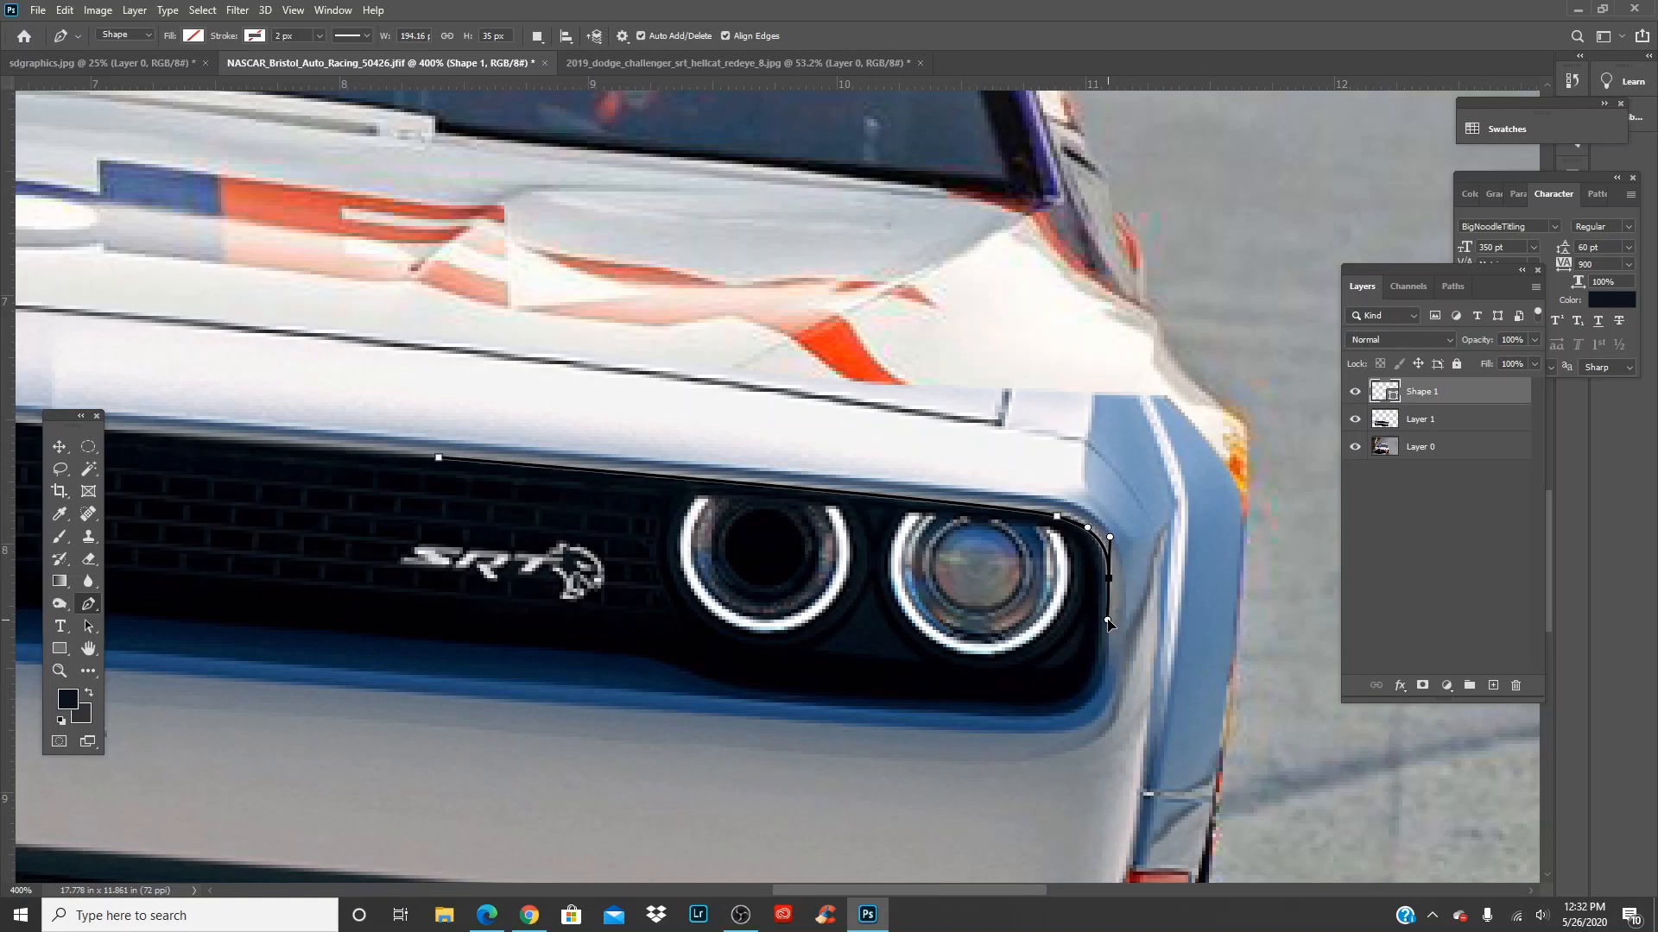
{"action": "left_click_drag", "start_coordinate": [1082, 708], "coordinate": [1050, 713]}
{"action": "left_click_drag", "start_coordinate": [597, 688], "coordinate": [1012, 691]}
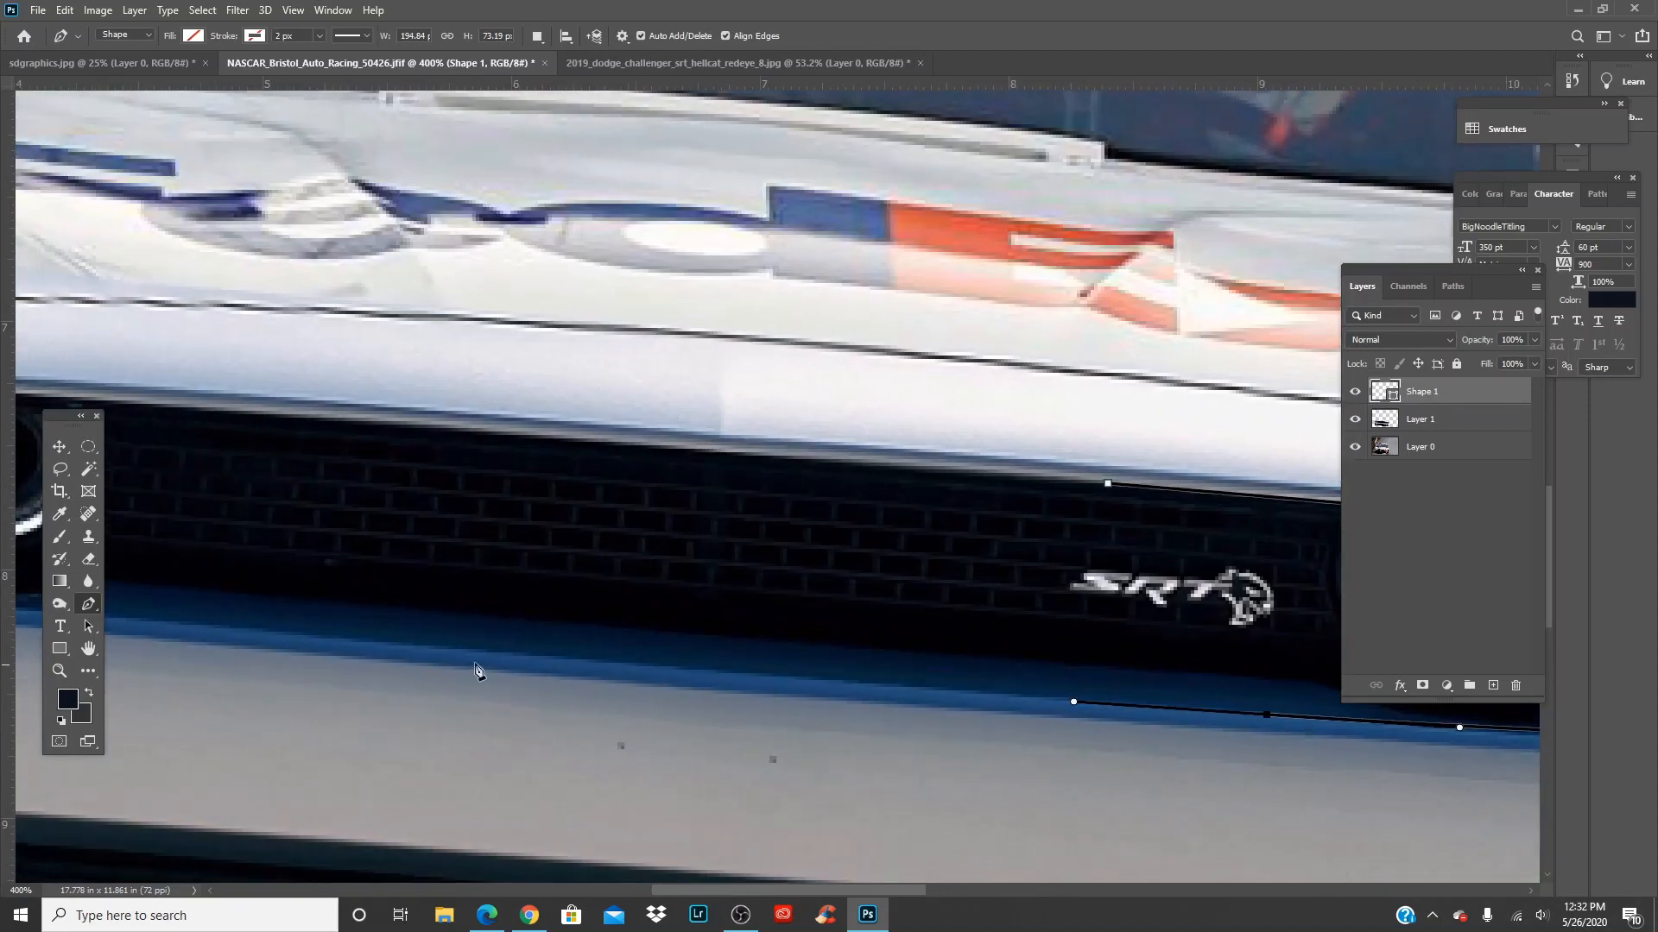
{"action": "left_click_drag", "start_coordinate": [211, 625], "coordinate": [98, 622]}
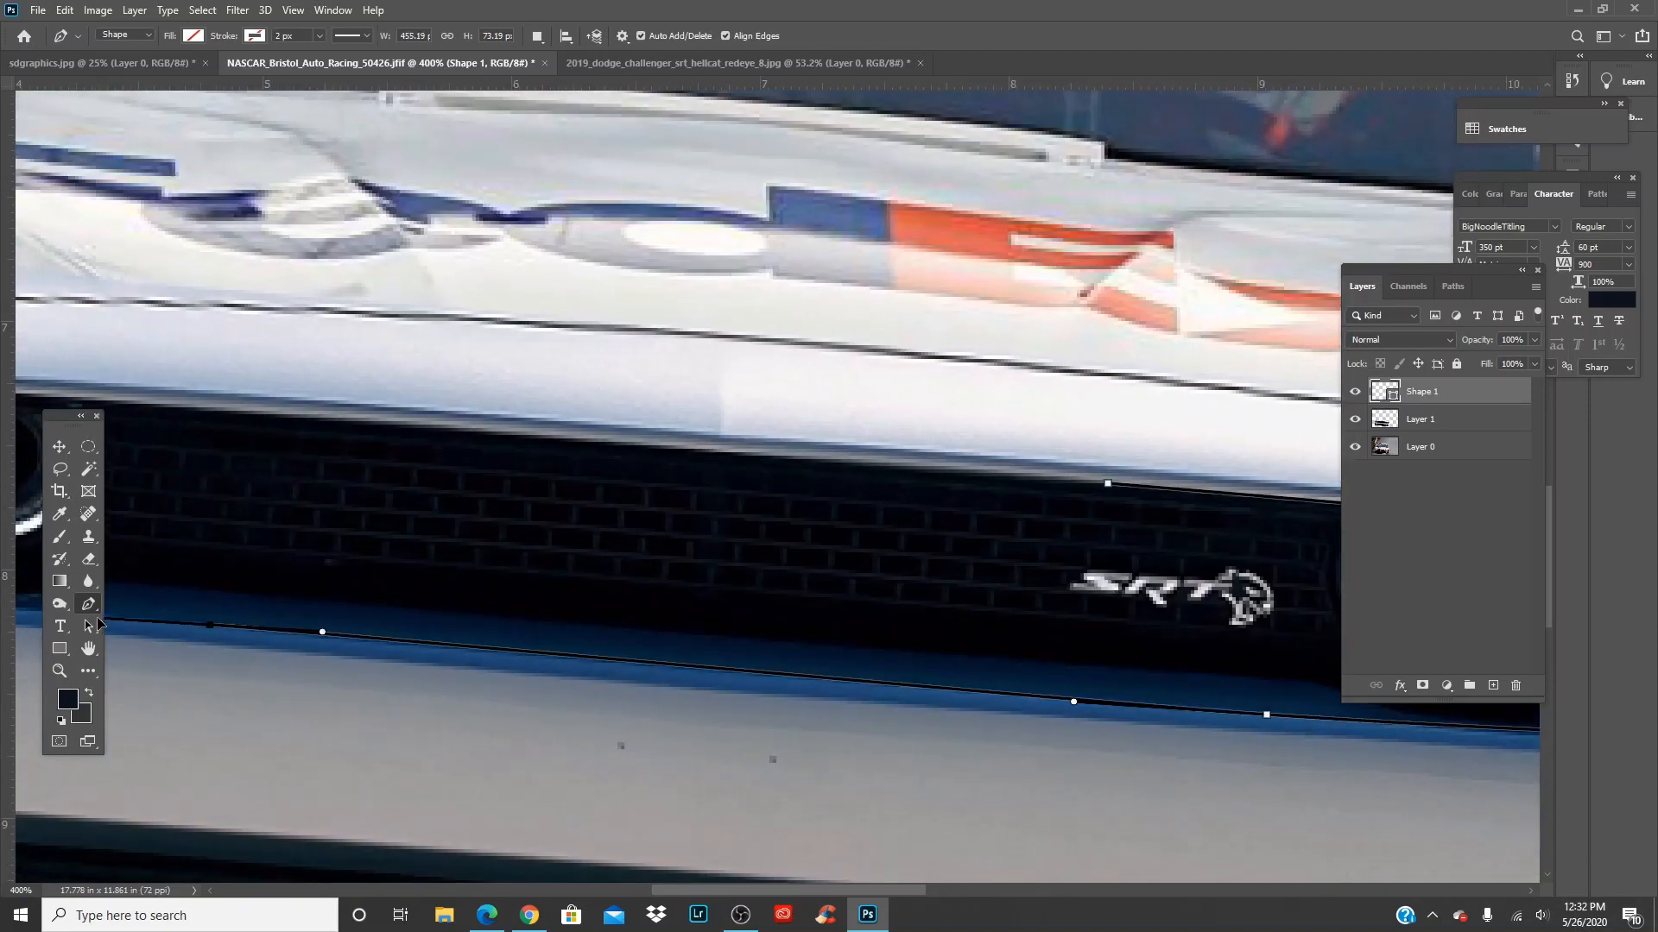
Continue the Pen outline around the opposite pair of headlights and along the grille's upper edge, closing it at the starting point
{"action": "left_click_drag", "start_coordinate": [312, 627], "coordinate": [515, 660]}
{"action": "left_click_drag", "start_coordinate": [437, 625], "coordinate": [1018, 647]}
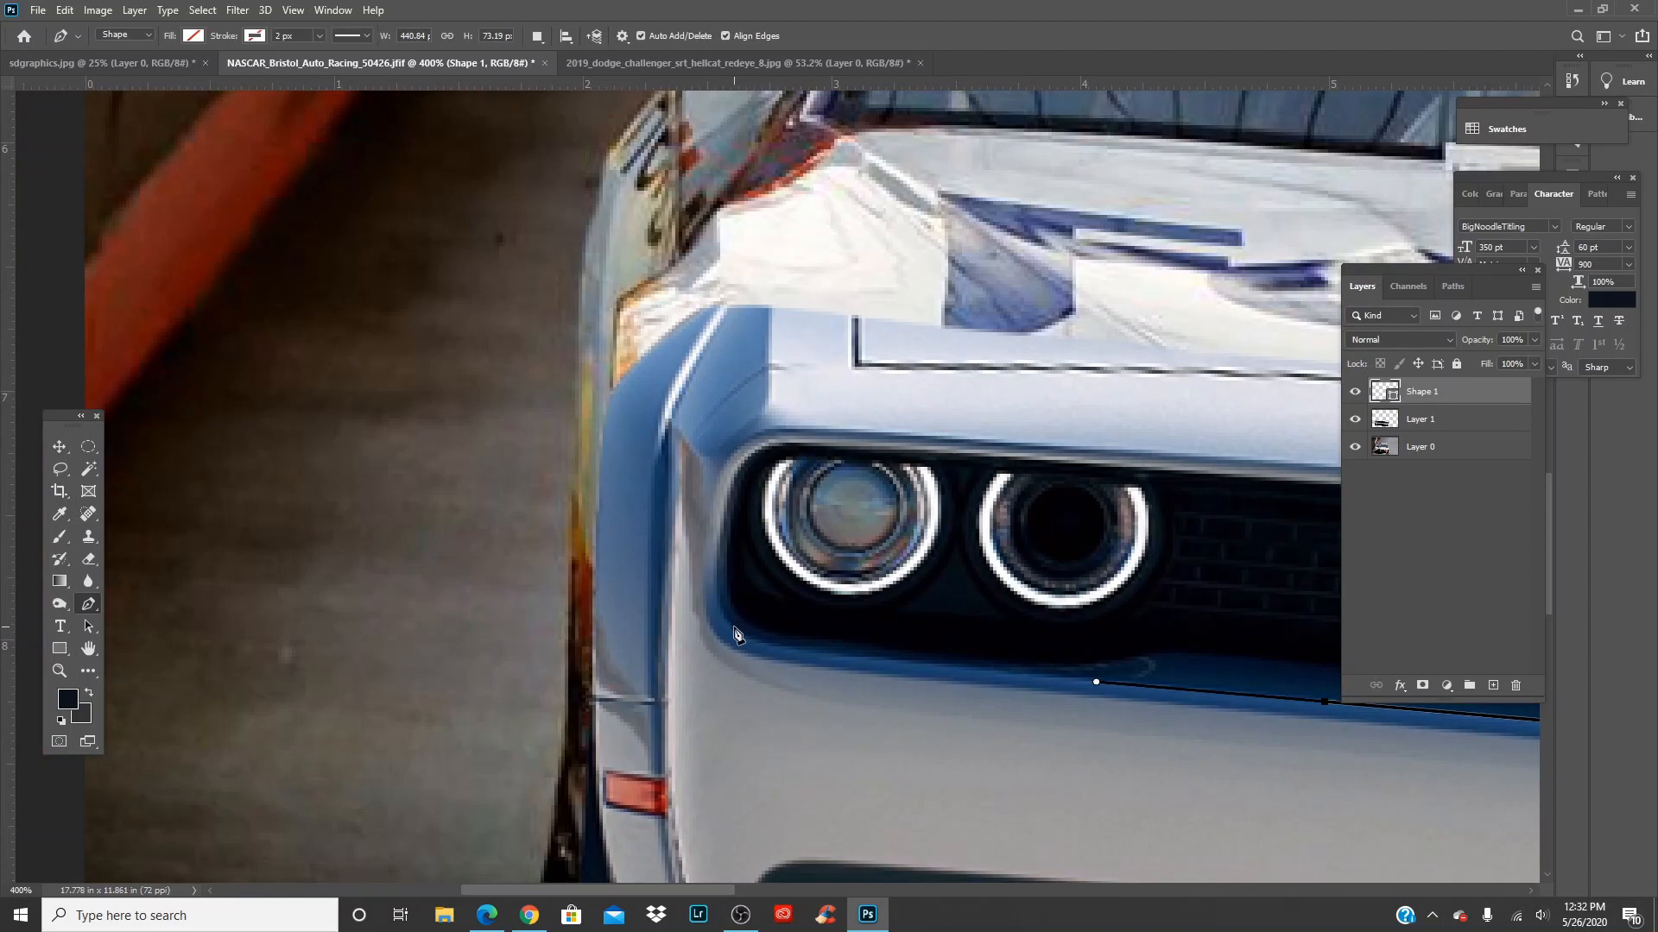
{"action": "left_click_drag", "start_coordinate": [731, 626], "coordinate": [717, 601]}
{"action": "left_click_drag", "start_coordinate": [723, 519], "coordinate": [456, 481]}
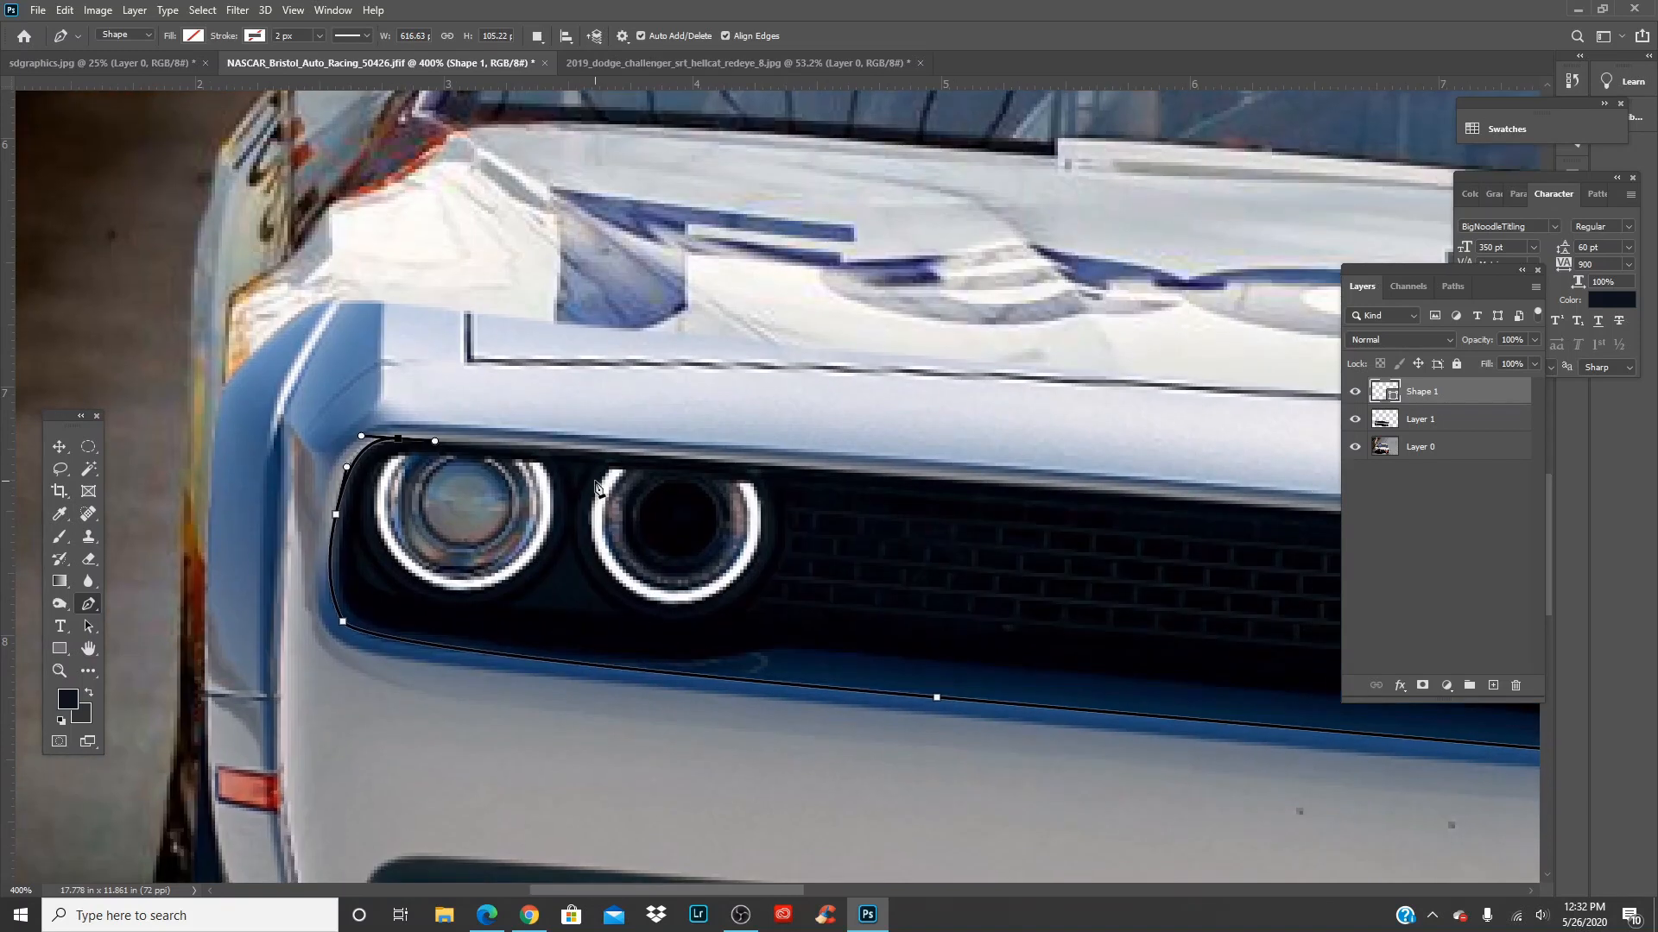
{"action": "left_click_drag", "start_coordinate": [971, 481], "coordinate": [310, 449]}
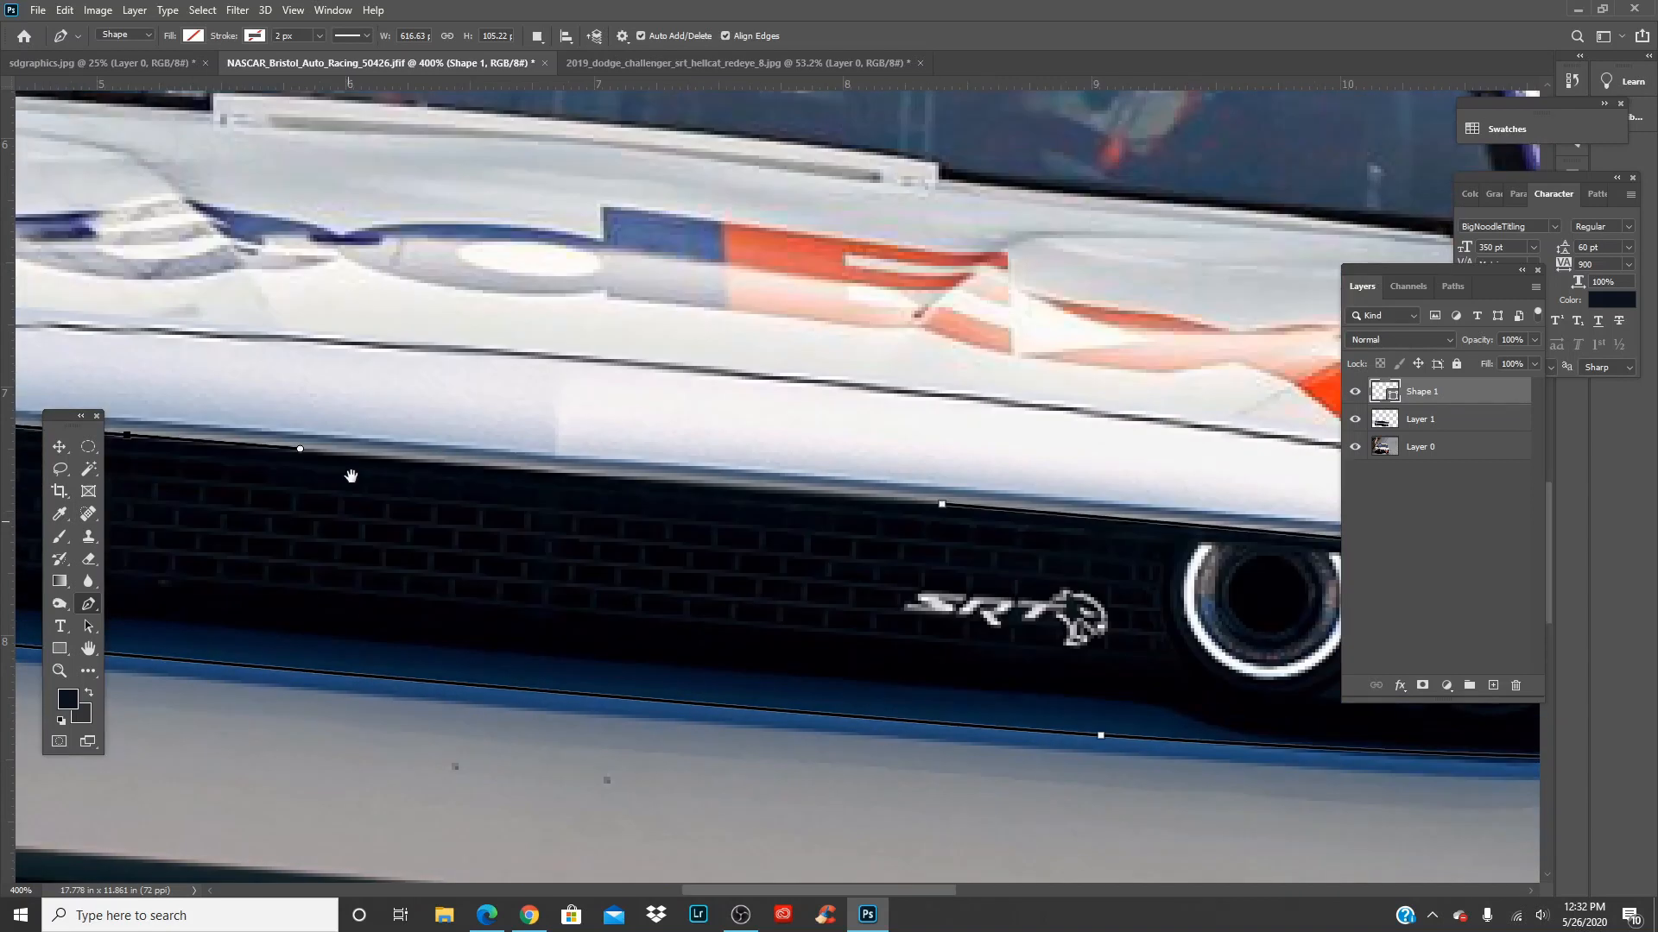
{"action": "left_click", "coordinate": [943, 504]}
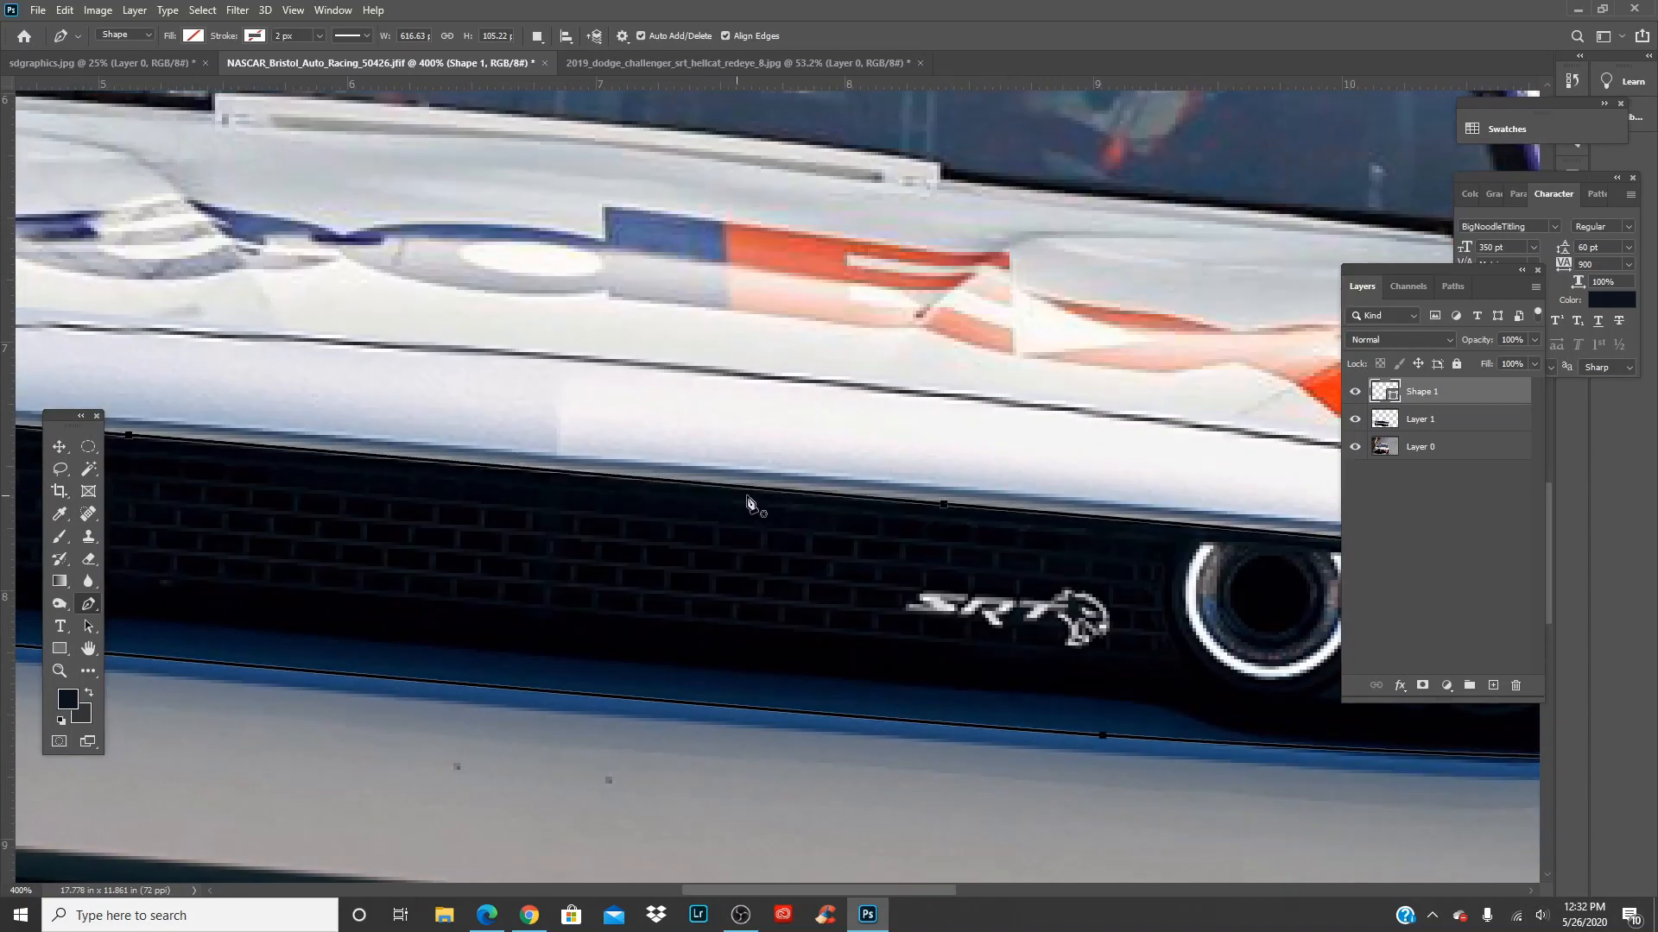
Convert the closed grille outline to a selection, delete the shape layer, and copy the selected grille from Layer 1 onto its own layer
{"action": "right_click", "coordinate": [790, 495]}
{"action": "left_click", "coordinate": [876, 182]}
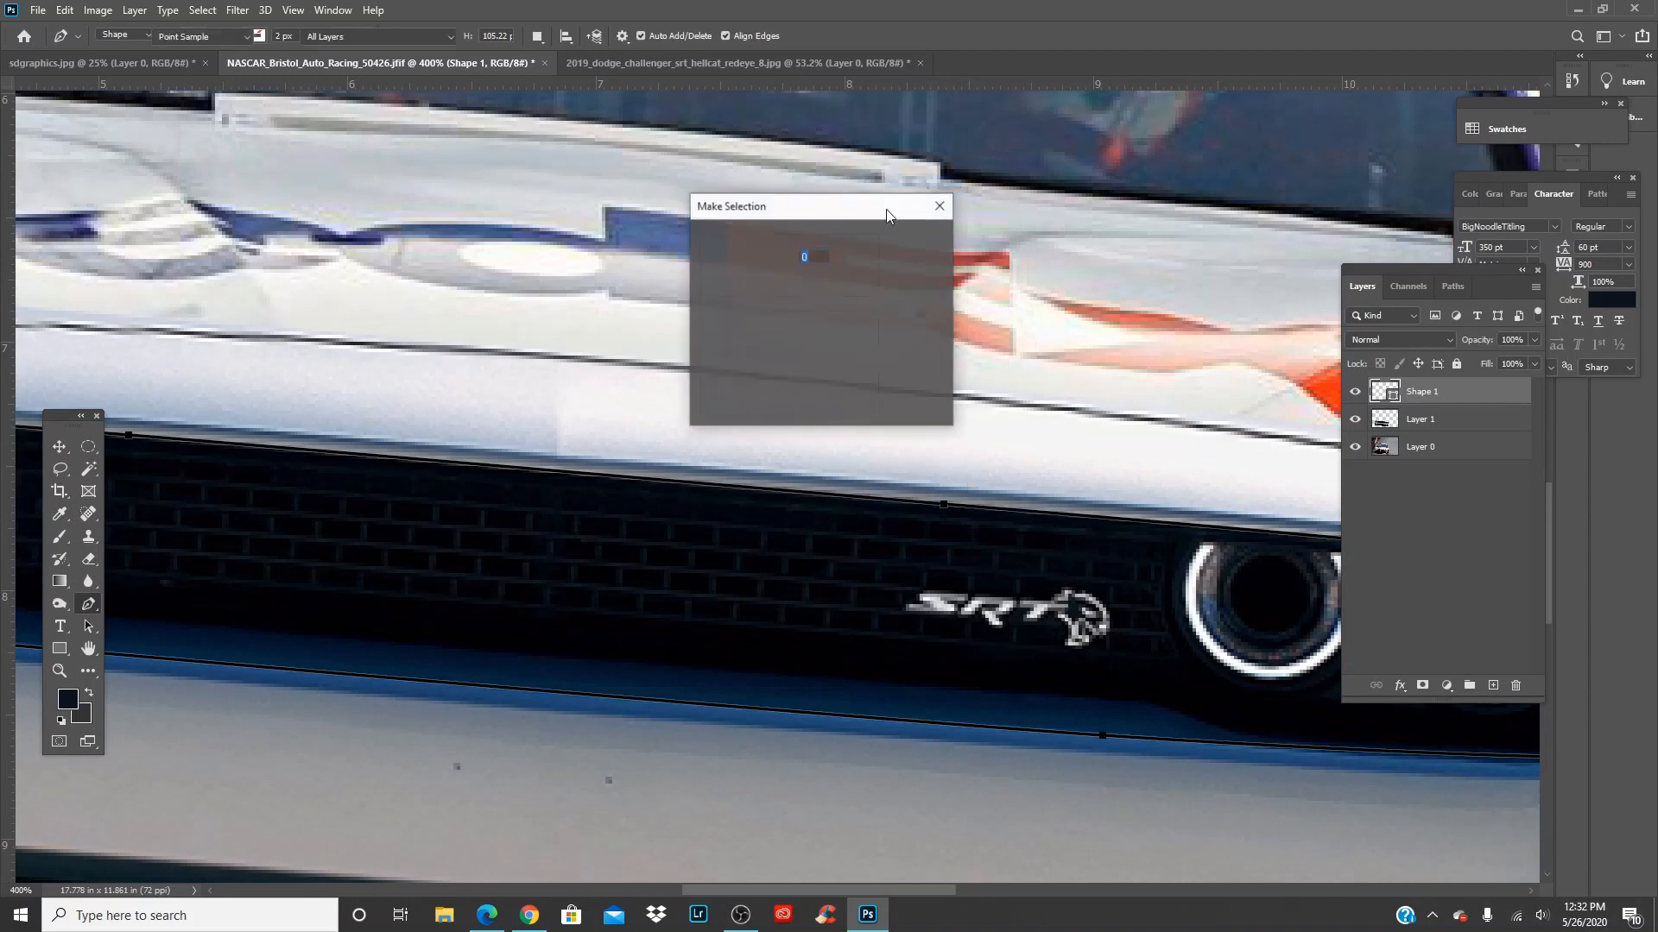
{"action": "left_click", "coordinate": [908, 247]}
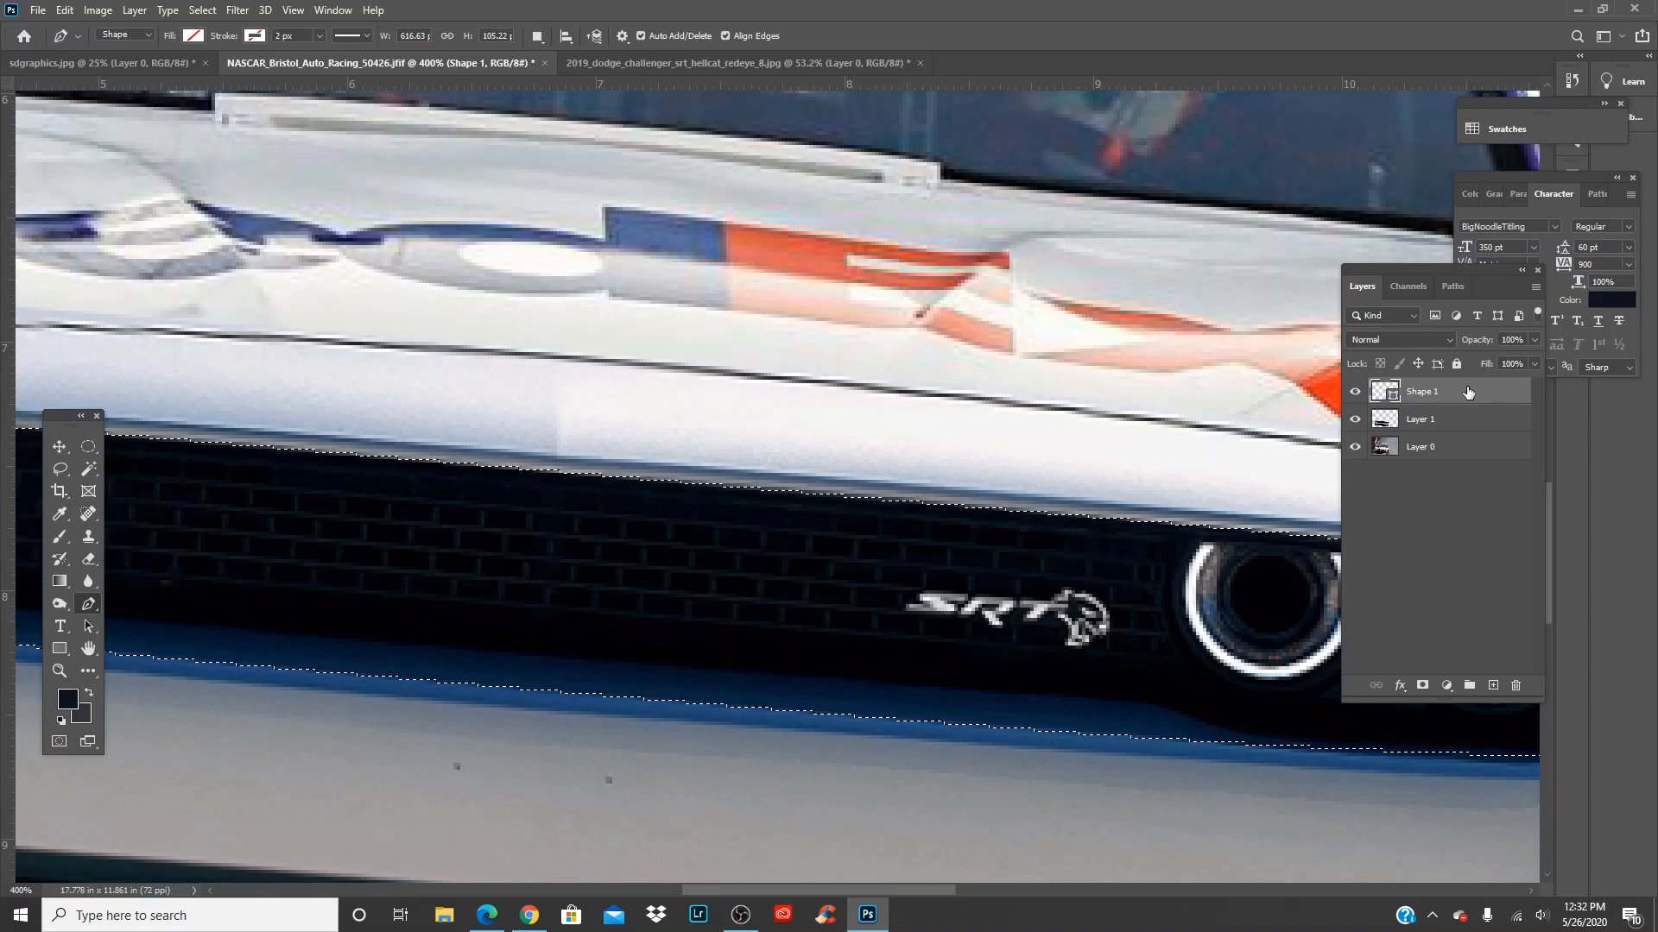
{"action": "key", "text": "Delete"}
{"action": "key", "text": "ctrl+j"}
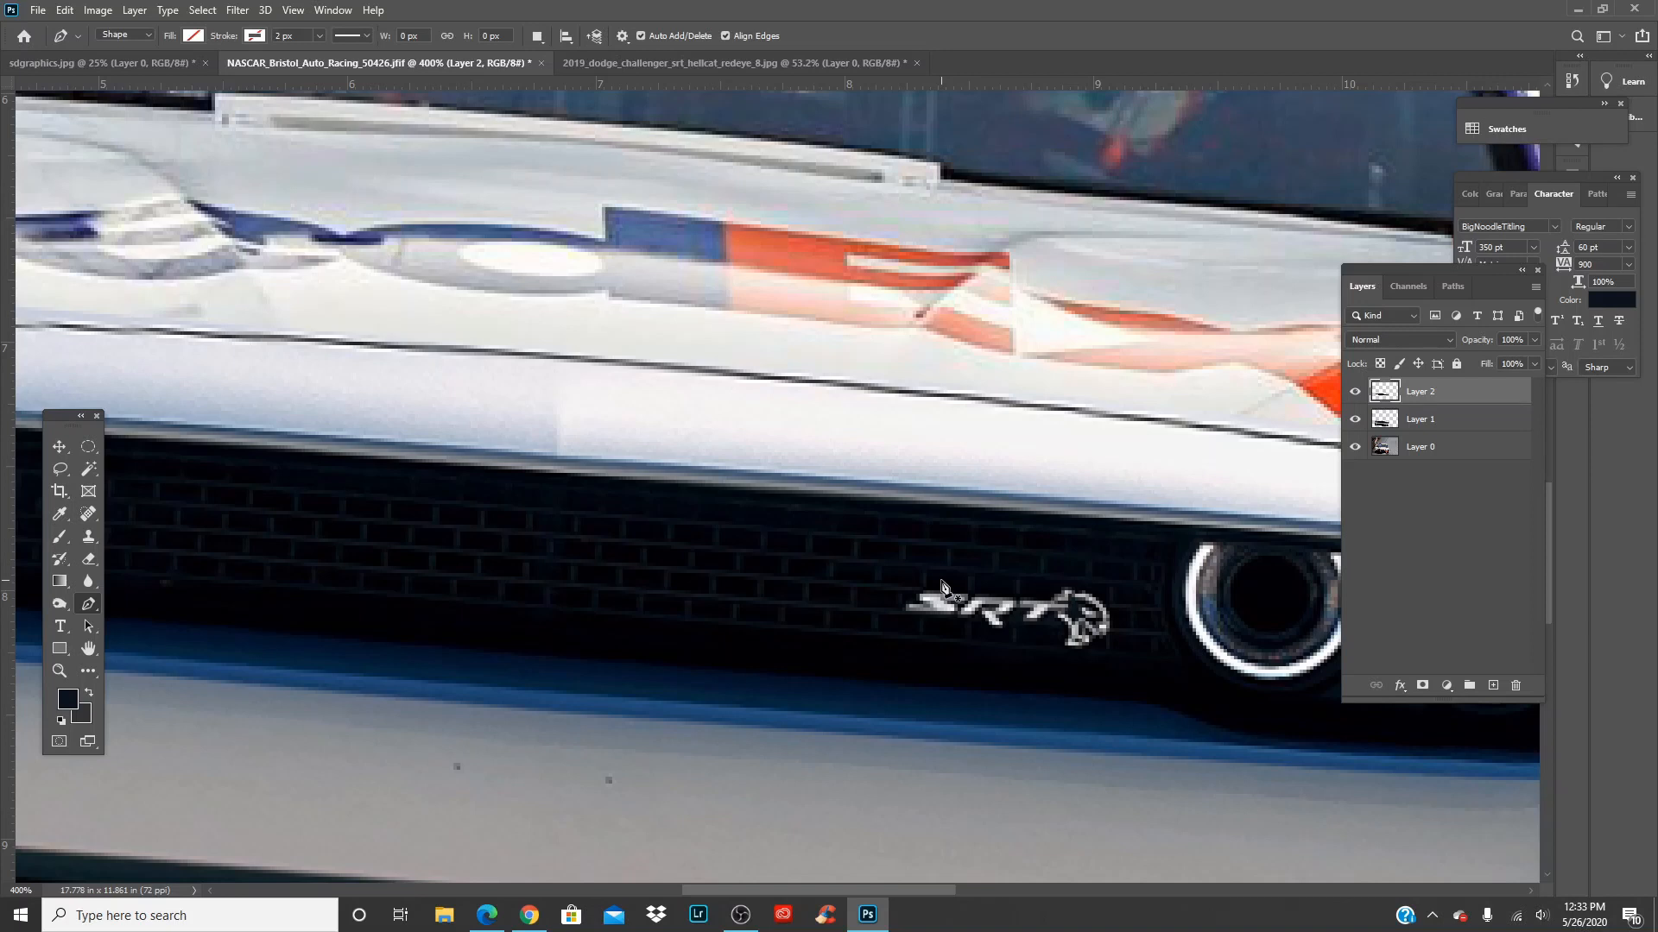
{"action": "key", "text": "ctrl+0"}
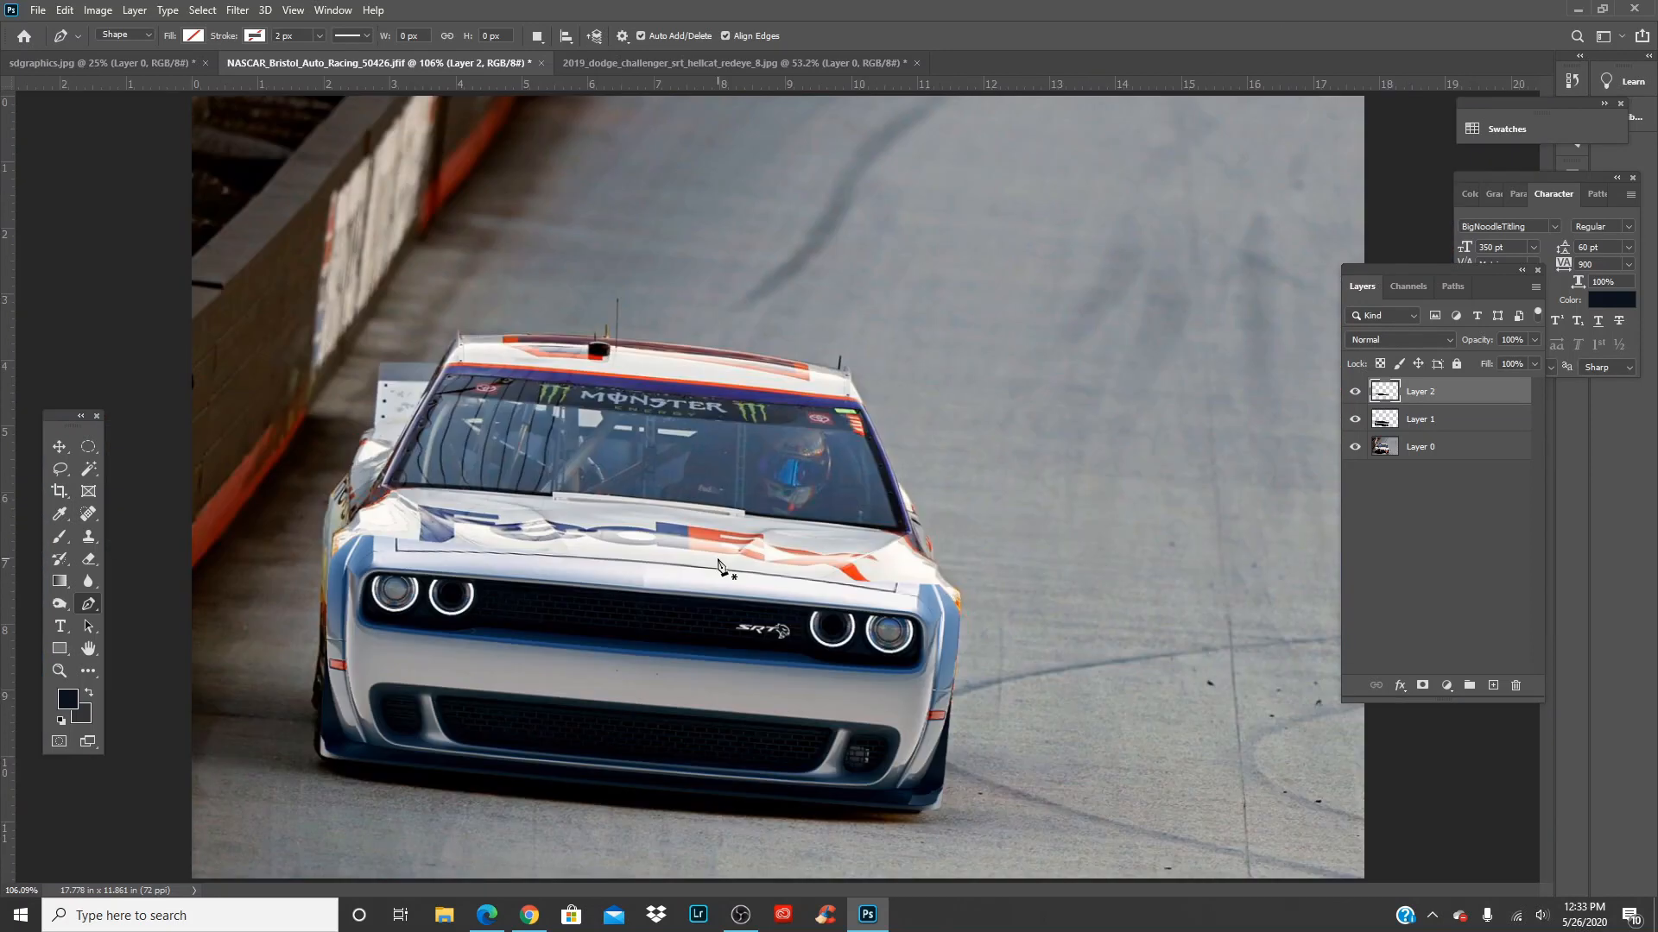
Select the Challenger front layer with the Move tool, and undo a pasted duplicate of the front end
{"action": "key", "text": "v"}
{"action": "left_click", "coordinate": [660, 716]}
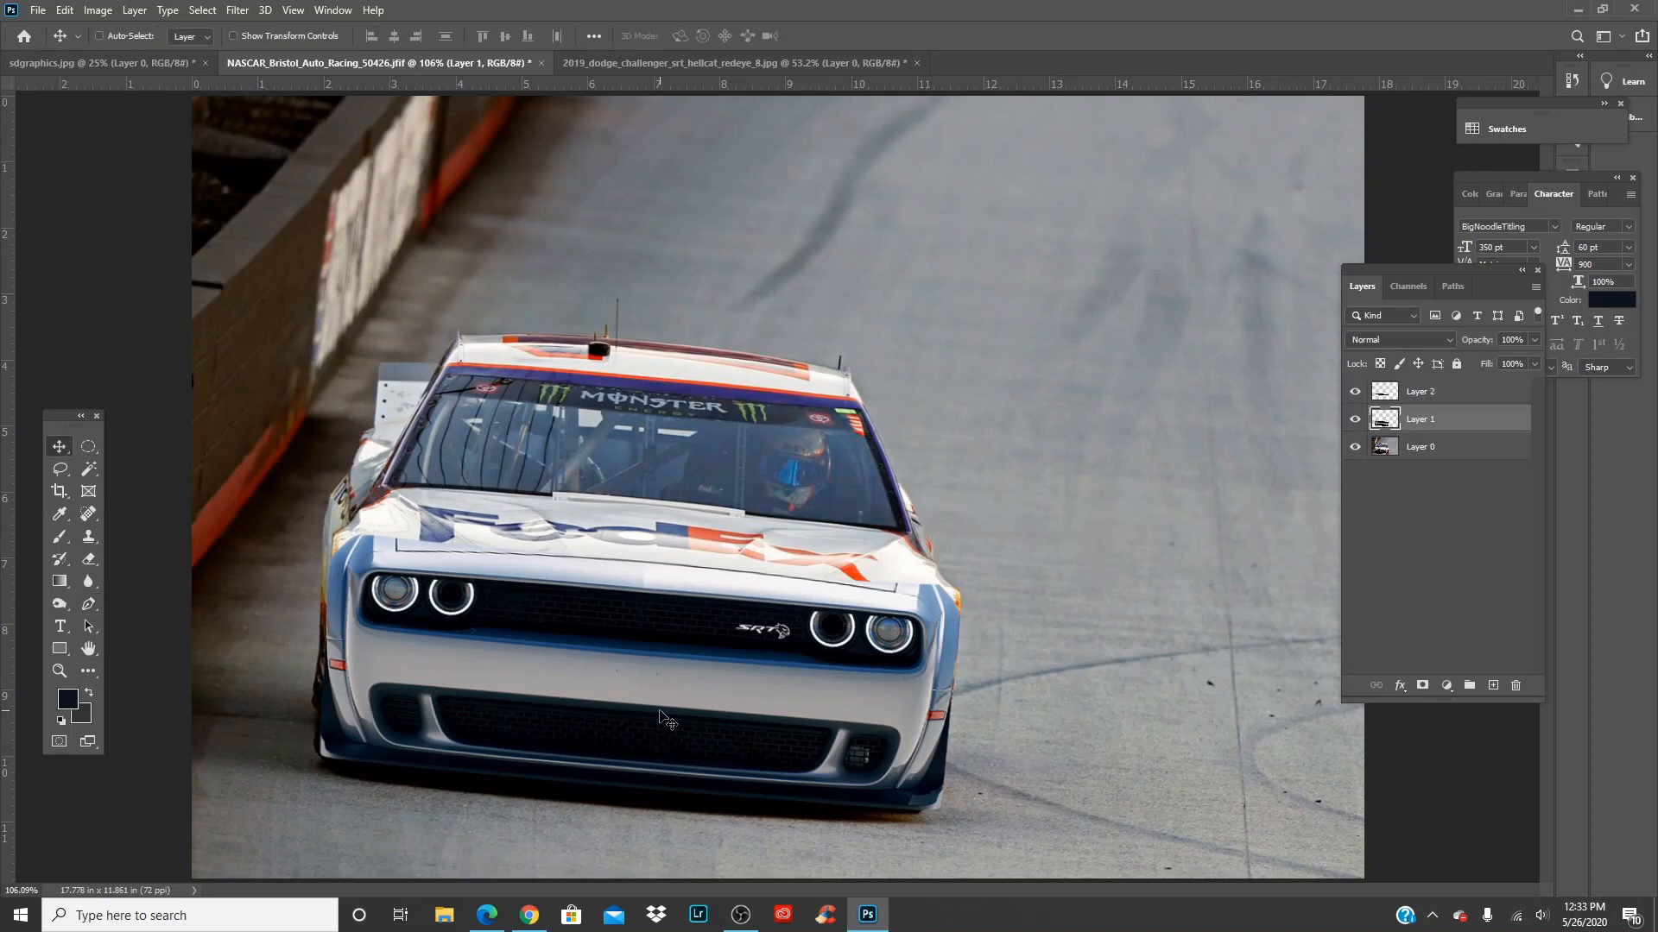
{"action": "key", "text": "ctrl+v"}
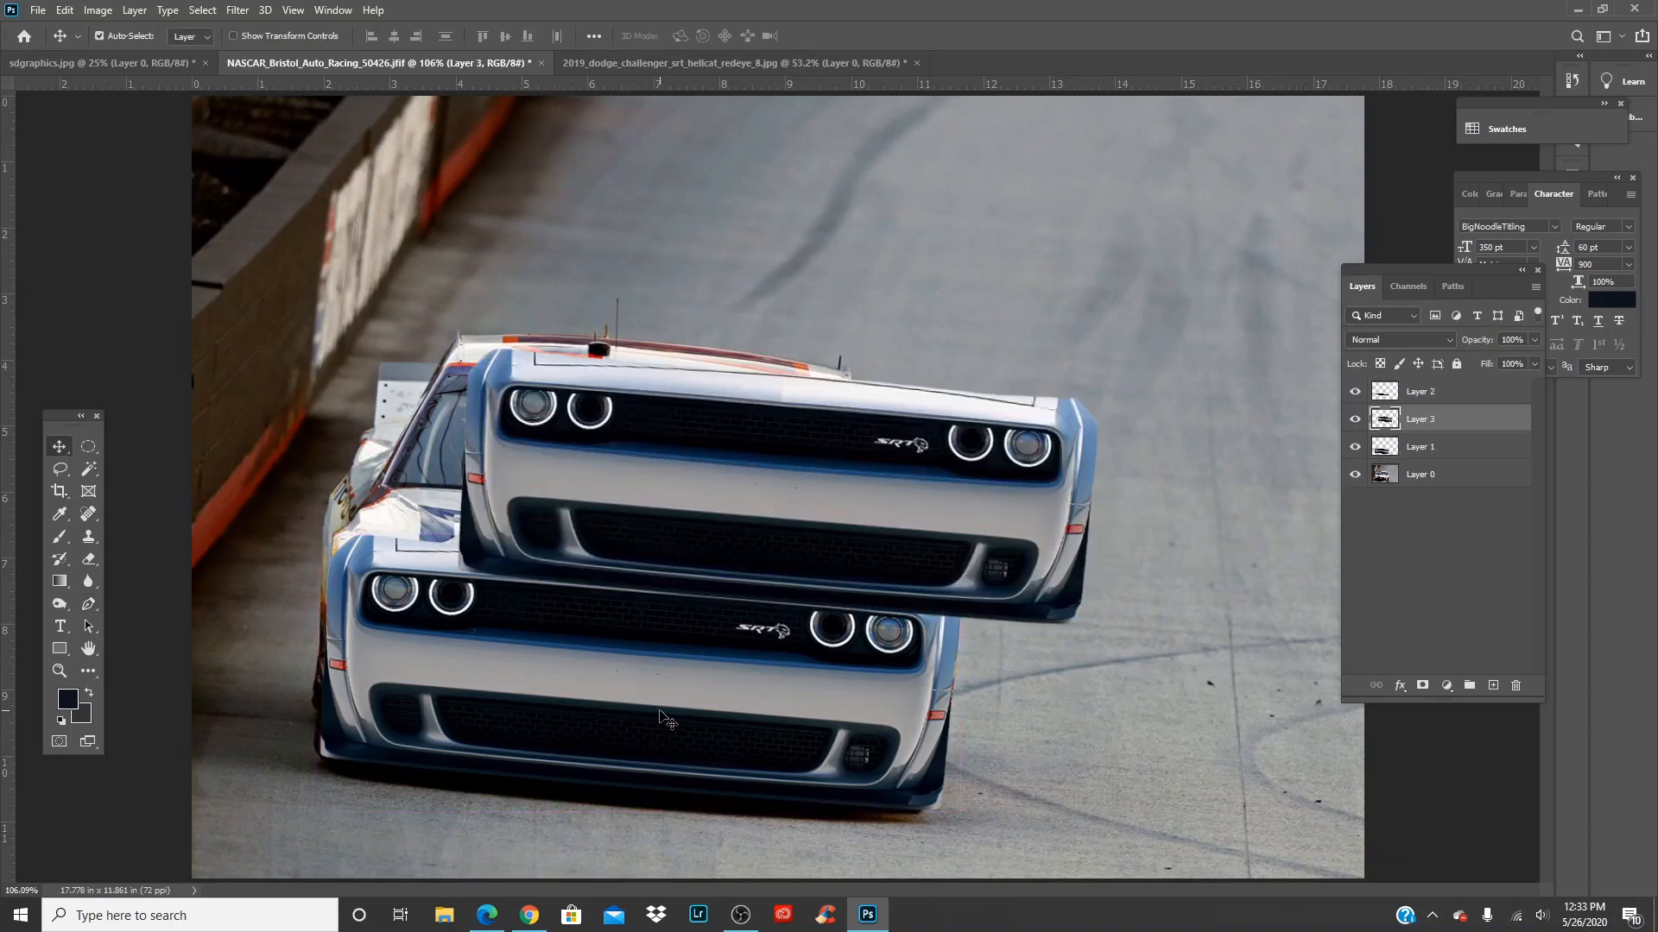
{"action": "key", "text": "ctrl+z"}
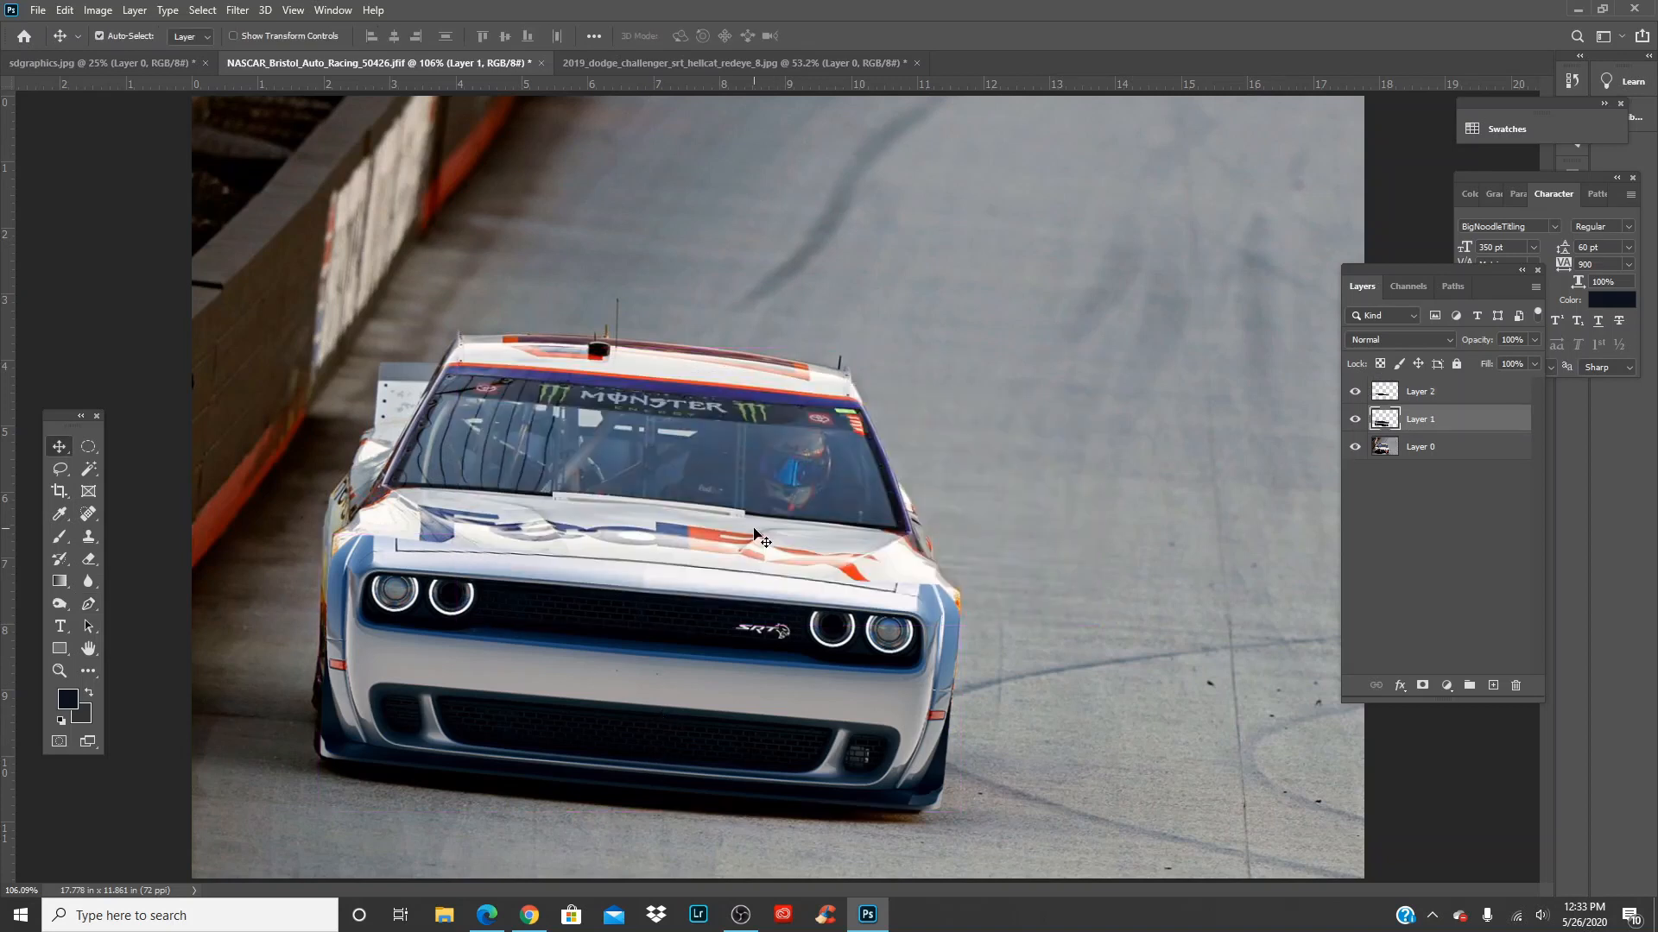
{"action": "scroll", "coordinate": [753, 535], "scroll_direction": "up", "scroll_amount": 5}
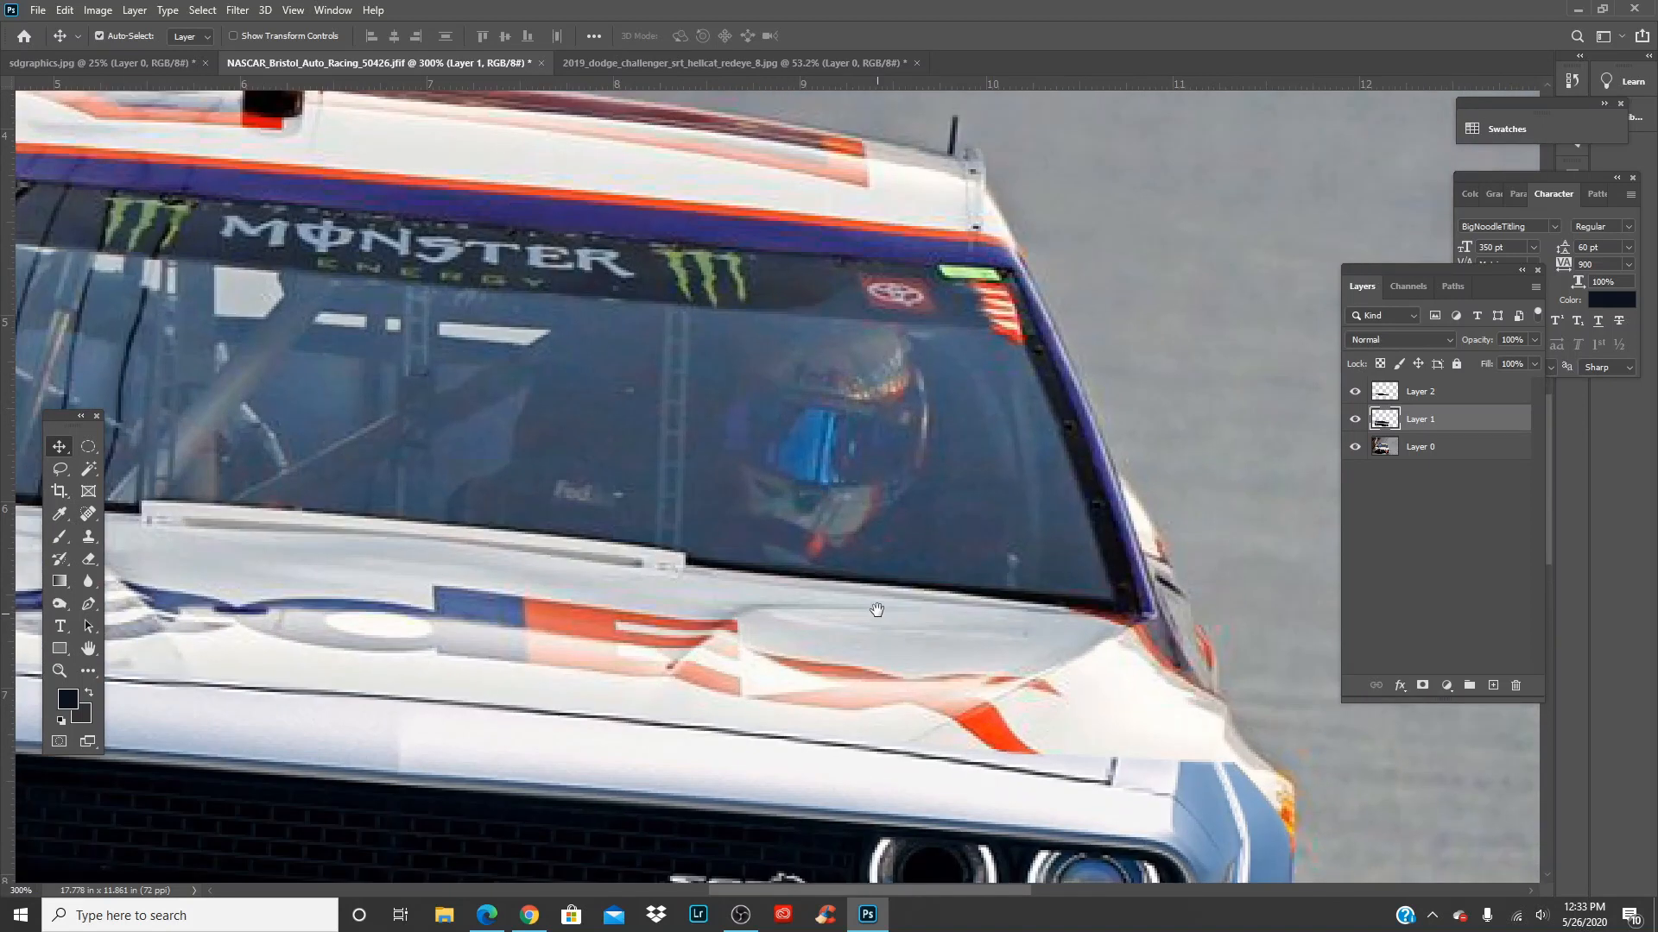
{"action": "left_click_drag", "start_coordinate": [877, 611], "coordinate": [791, 239]}
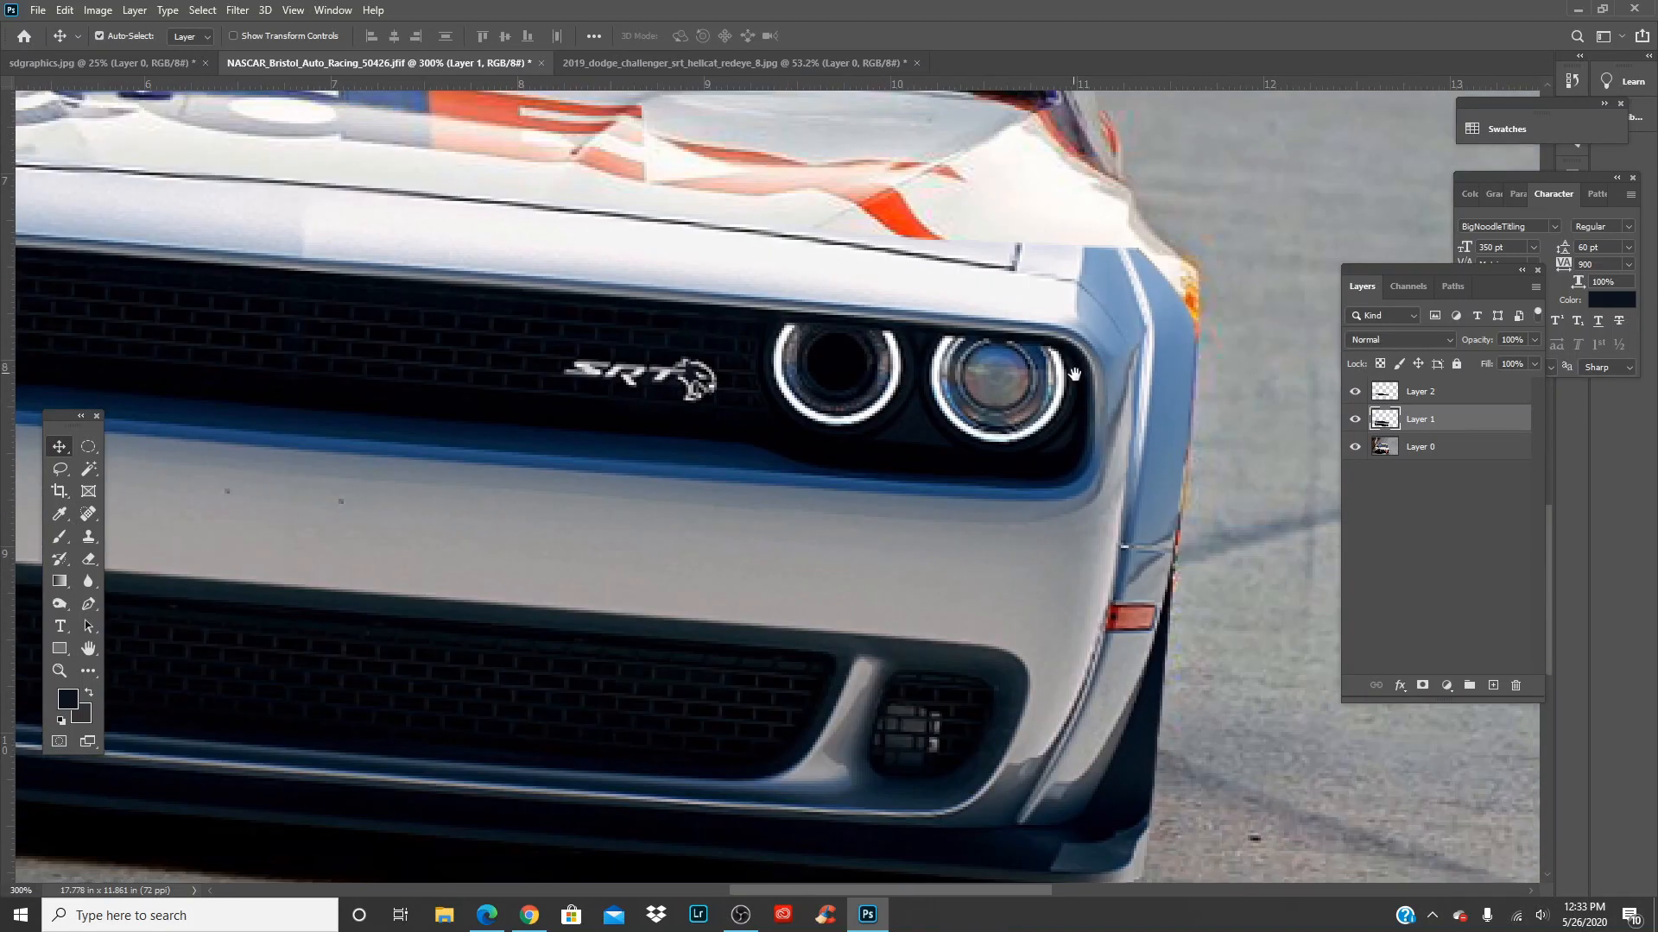
{"action": "key", "text": "ctrl+0"}
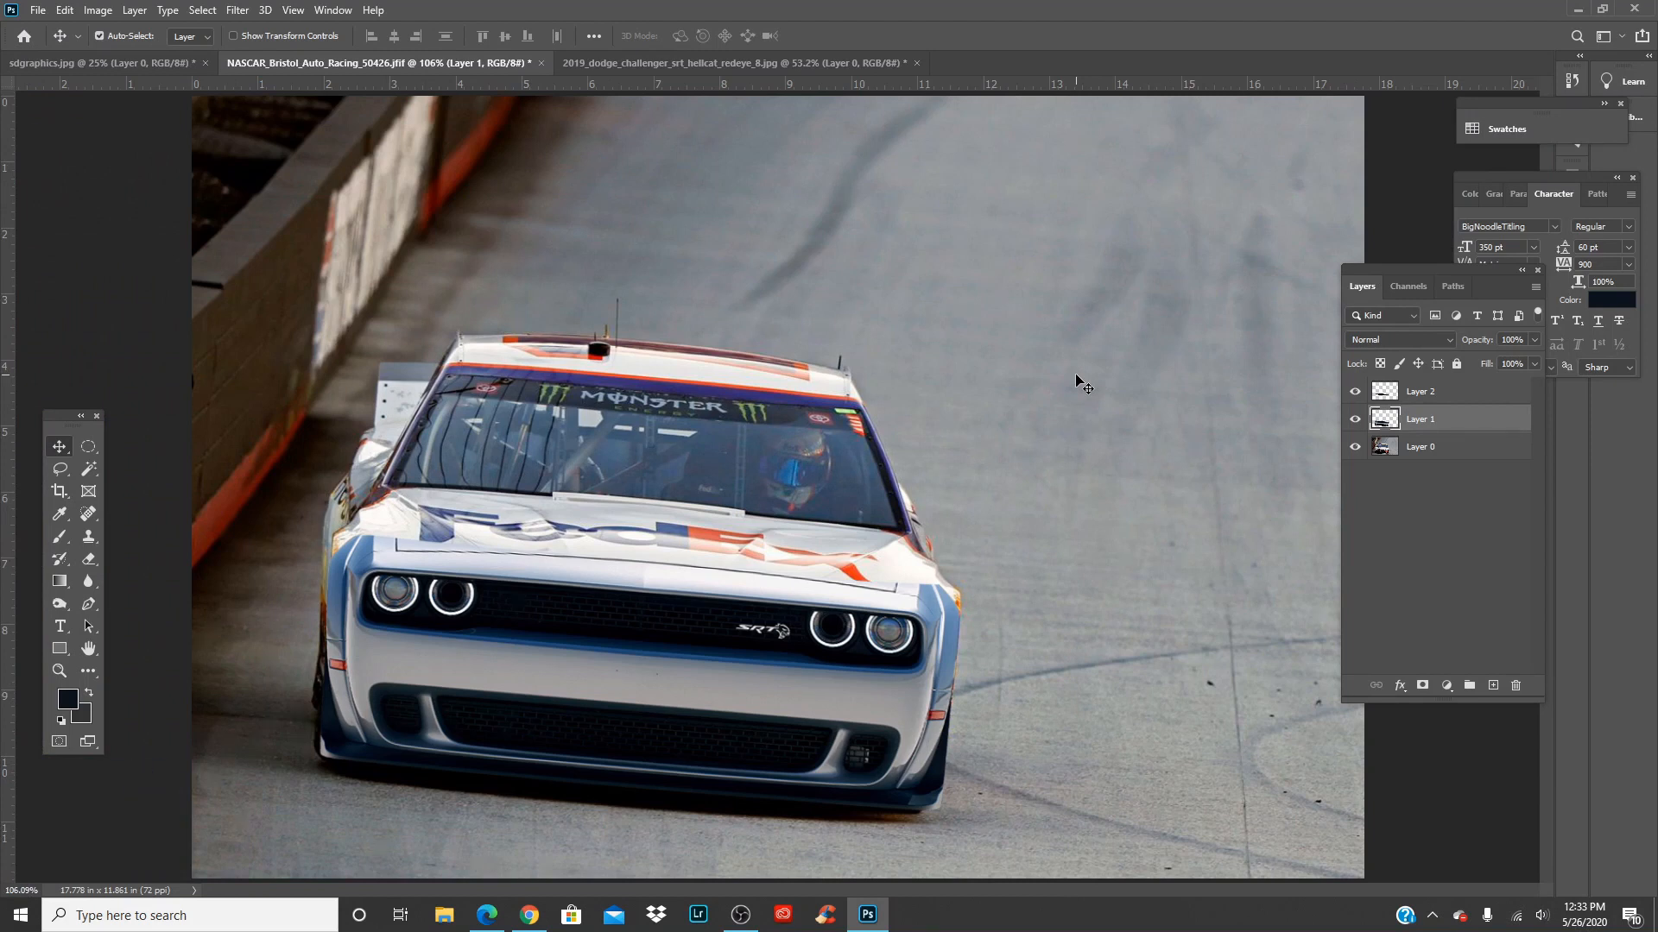
Start a Pen outline on the lower grille's upper edge and trace around the fog lamp corner on the SRT side
{"action": "scroll", "coordinate": [1079, 381], "scroll_direction": "up", "scroll_amount": 4}
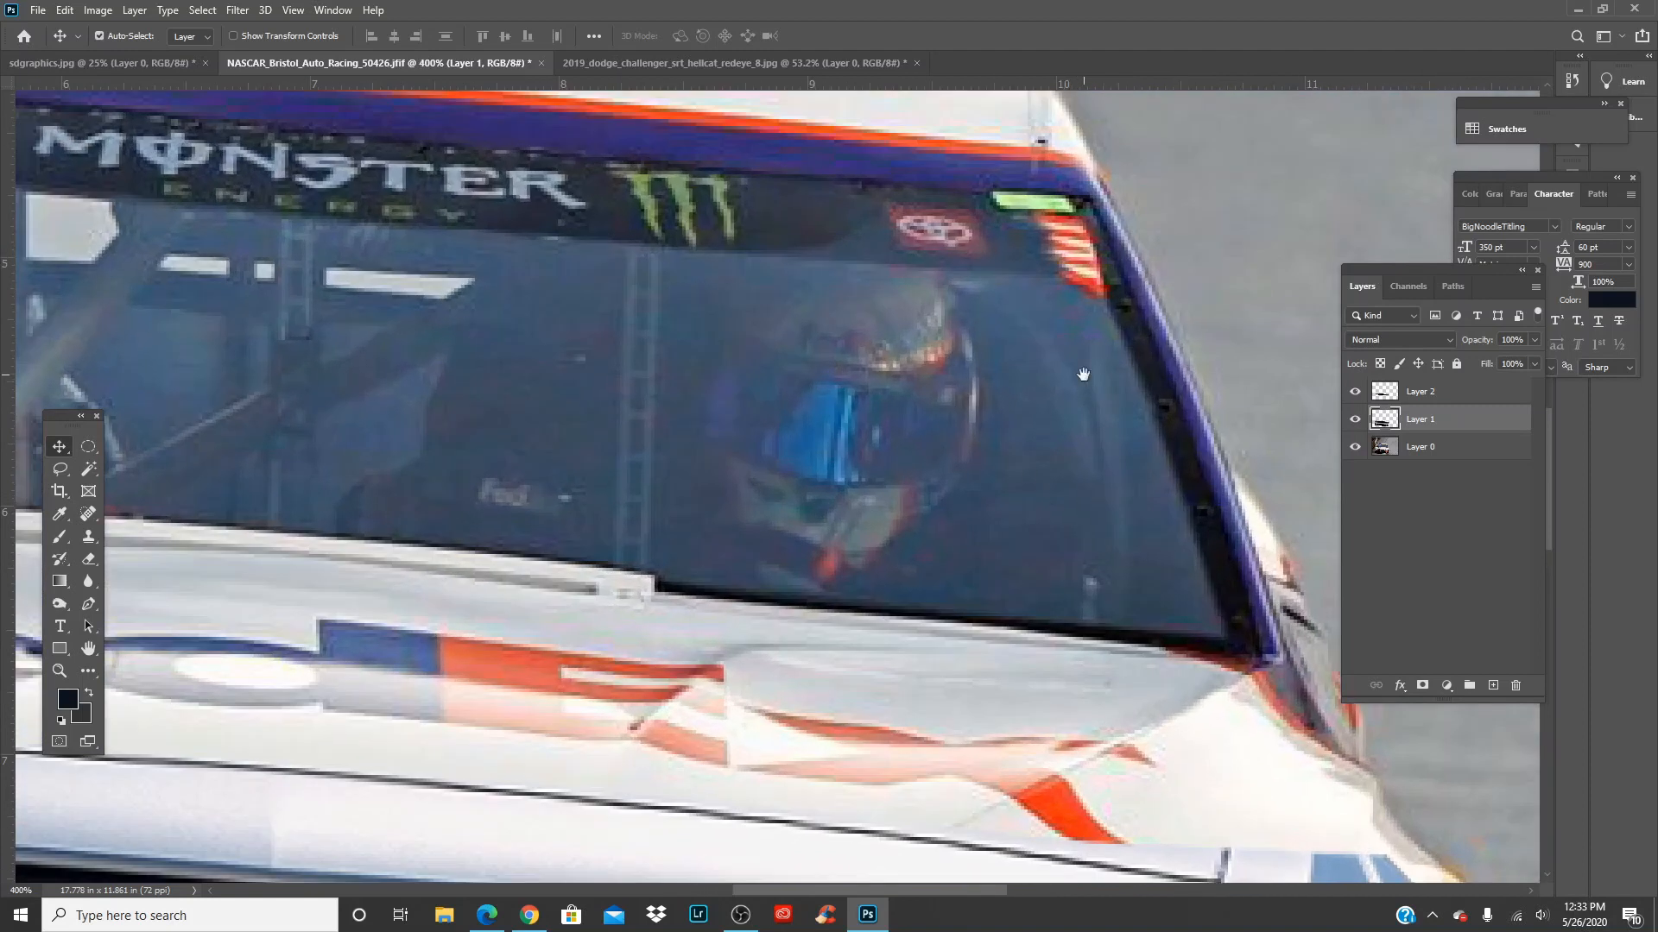
{"action": "left_click_drag", "start_coordinate": [1018, 557], "coordinate": [837, 185]}
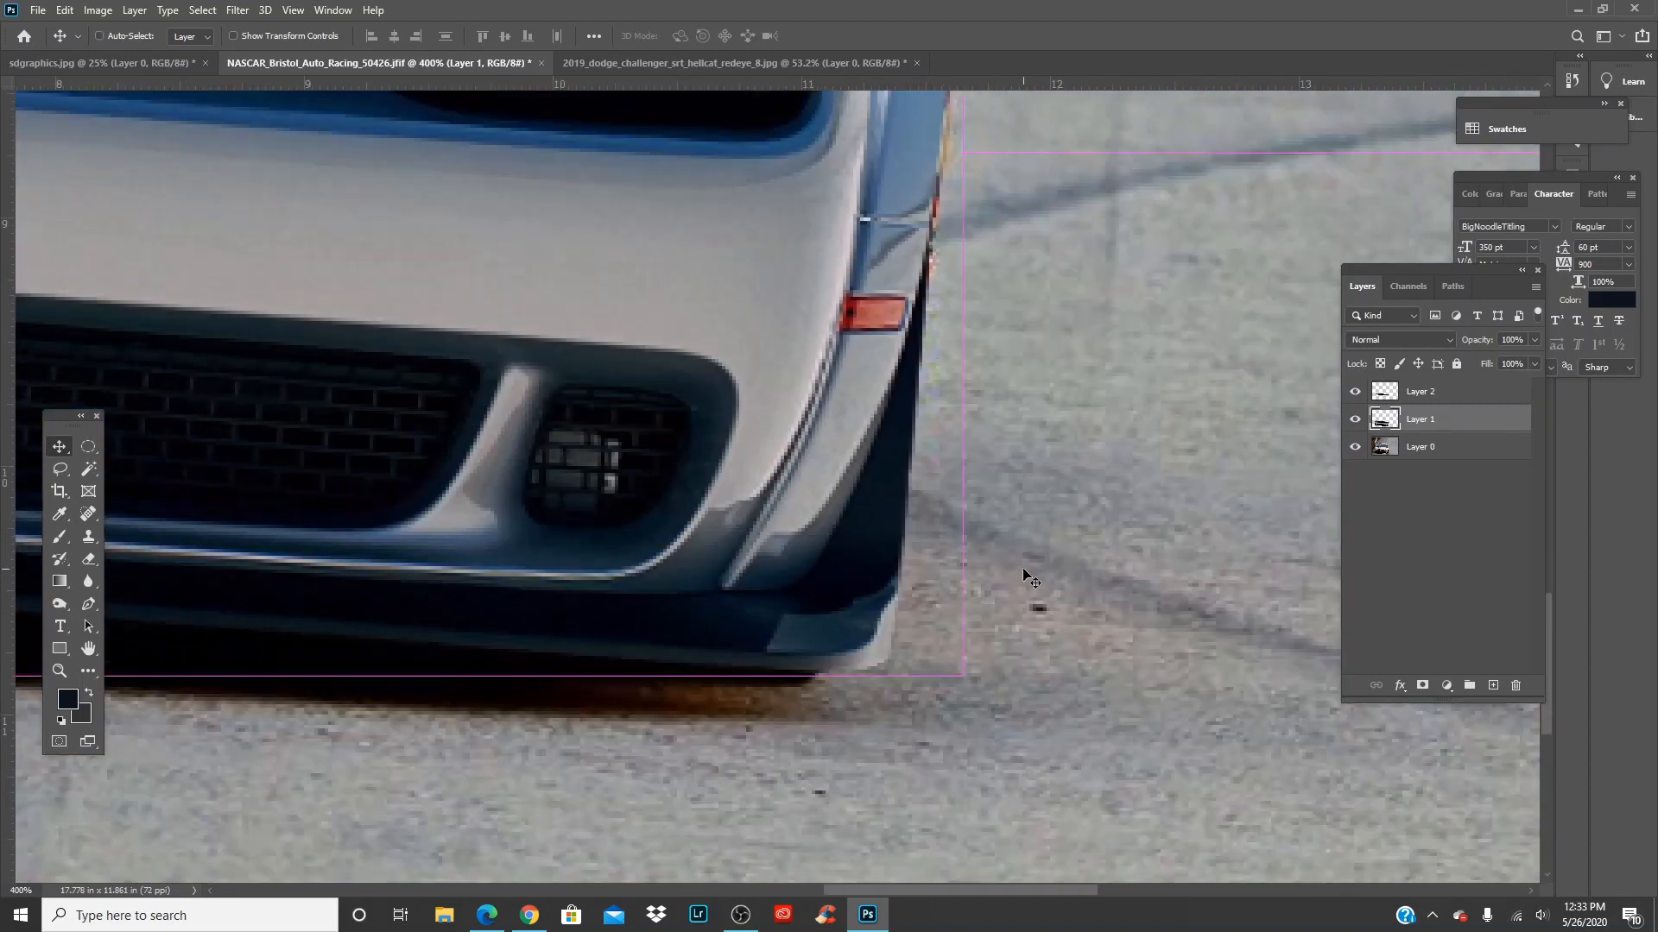
{"action": "scroll", "coordinate": [1026, 577], "scroll_direction": "up", "scroll_amount": 1}
{"action": "left_click_drag", "start_coordinate": [44, 246], "coordinate": [374, 270]}
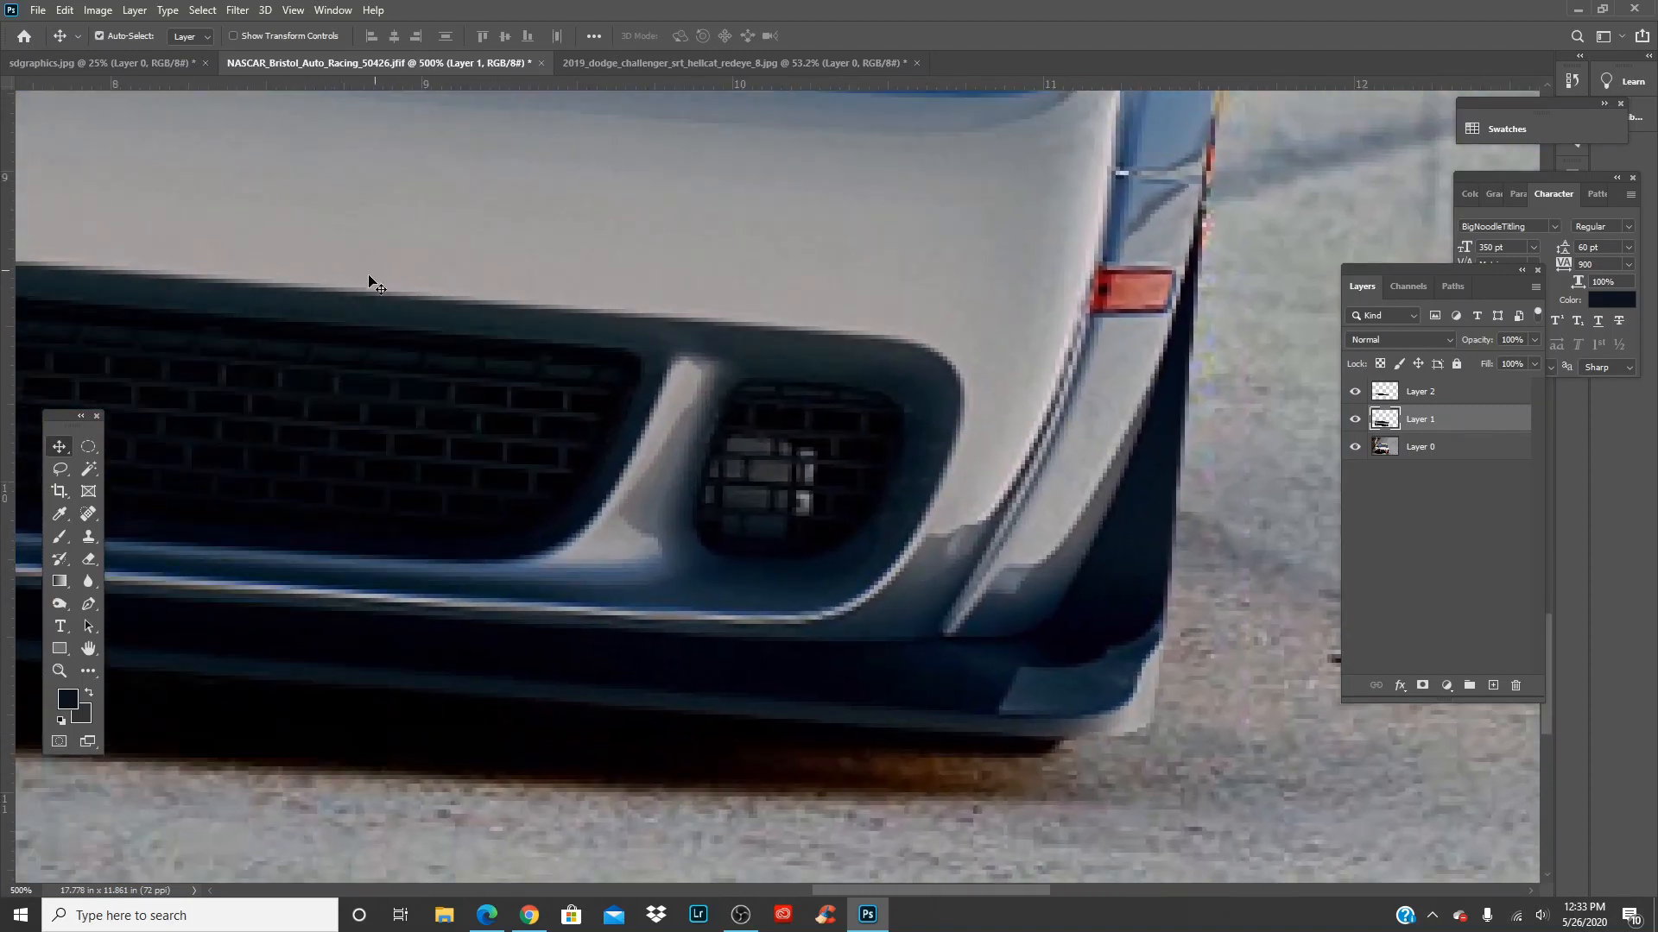
{"action": "key", "text": "p"}
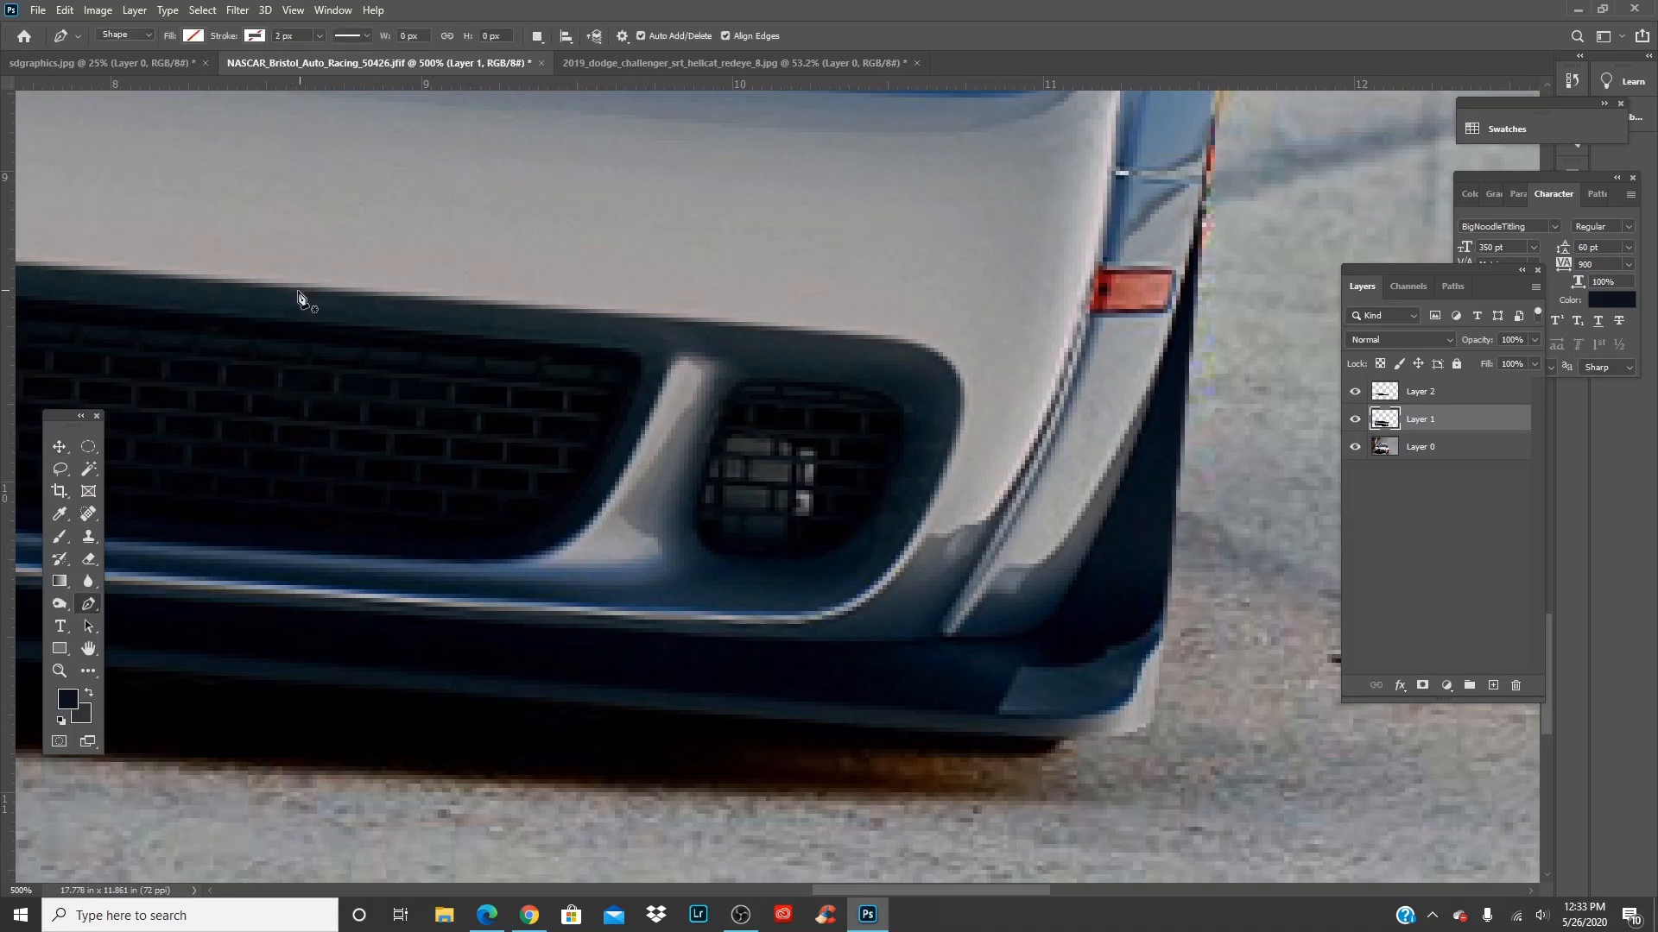
{"action": "left_click", "coordinate": [290, 287]}
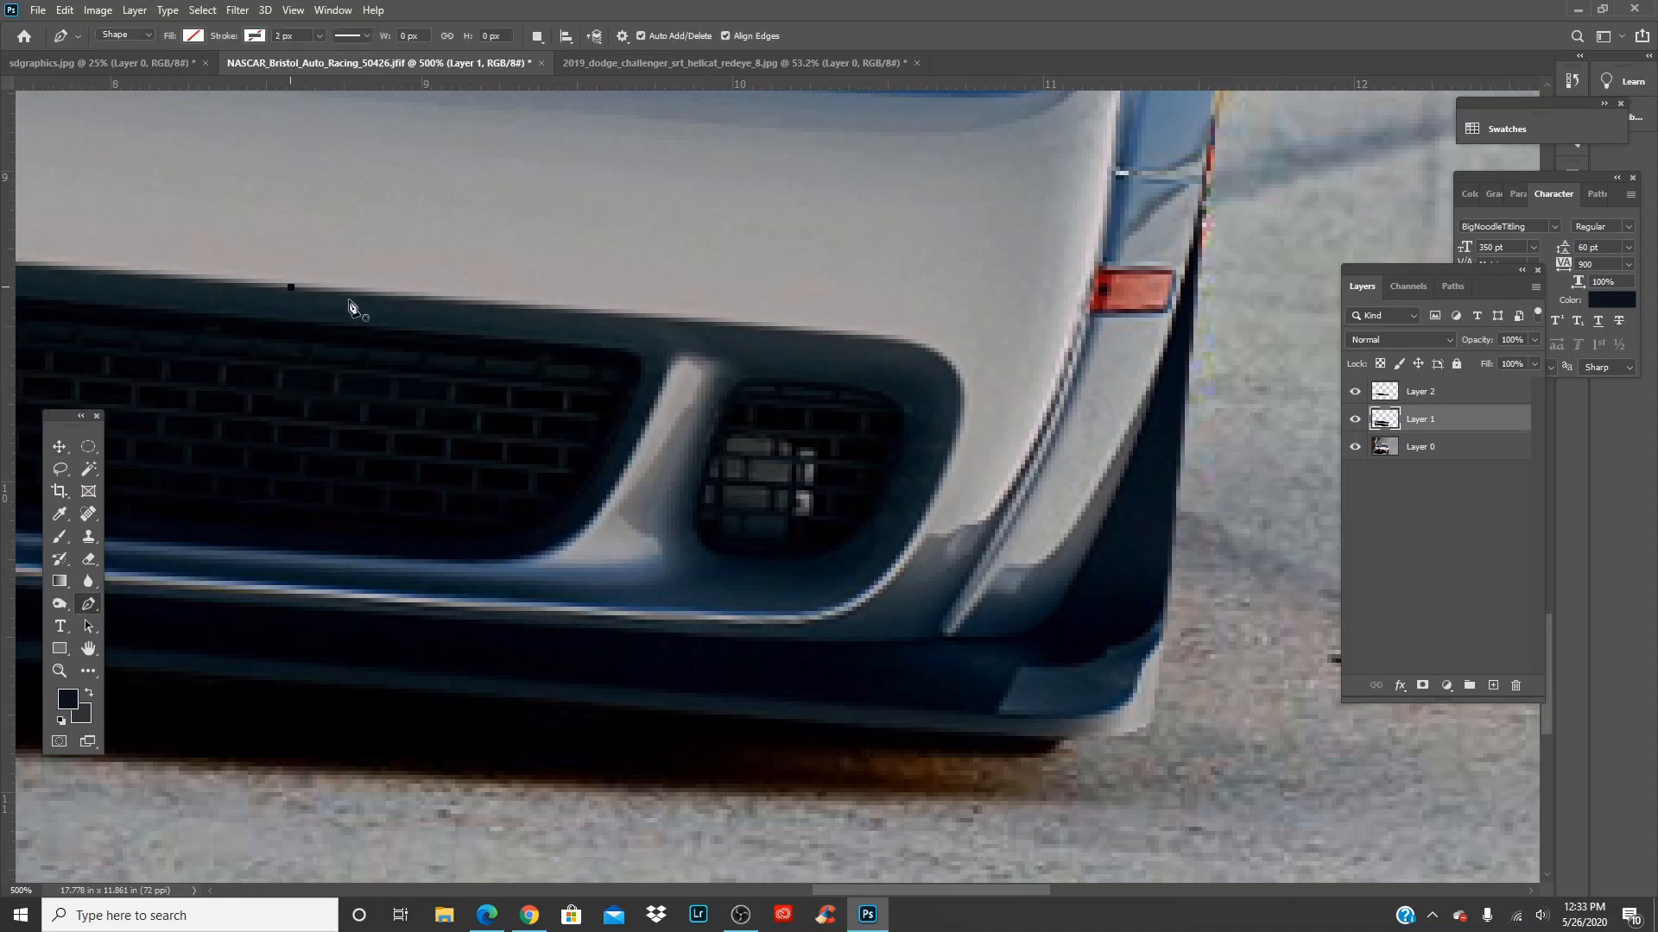
{"action": "left_click", "coordinate": [902, 339]}
{"action": "left_click", "coordinate": [948, 357]}
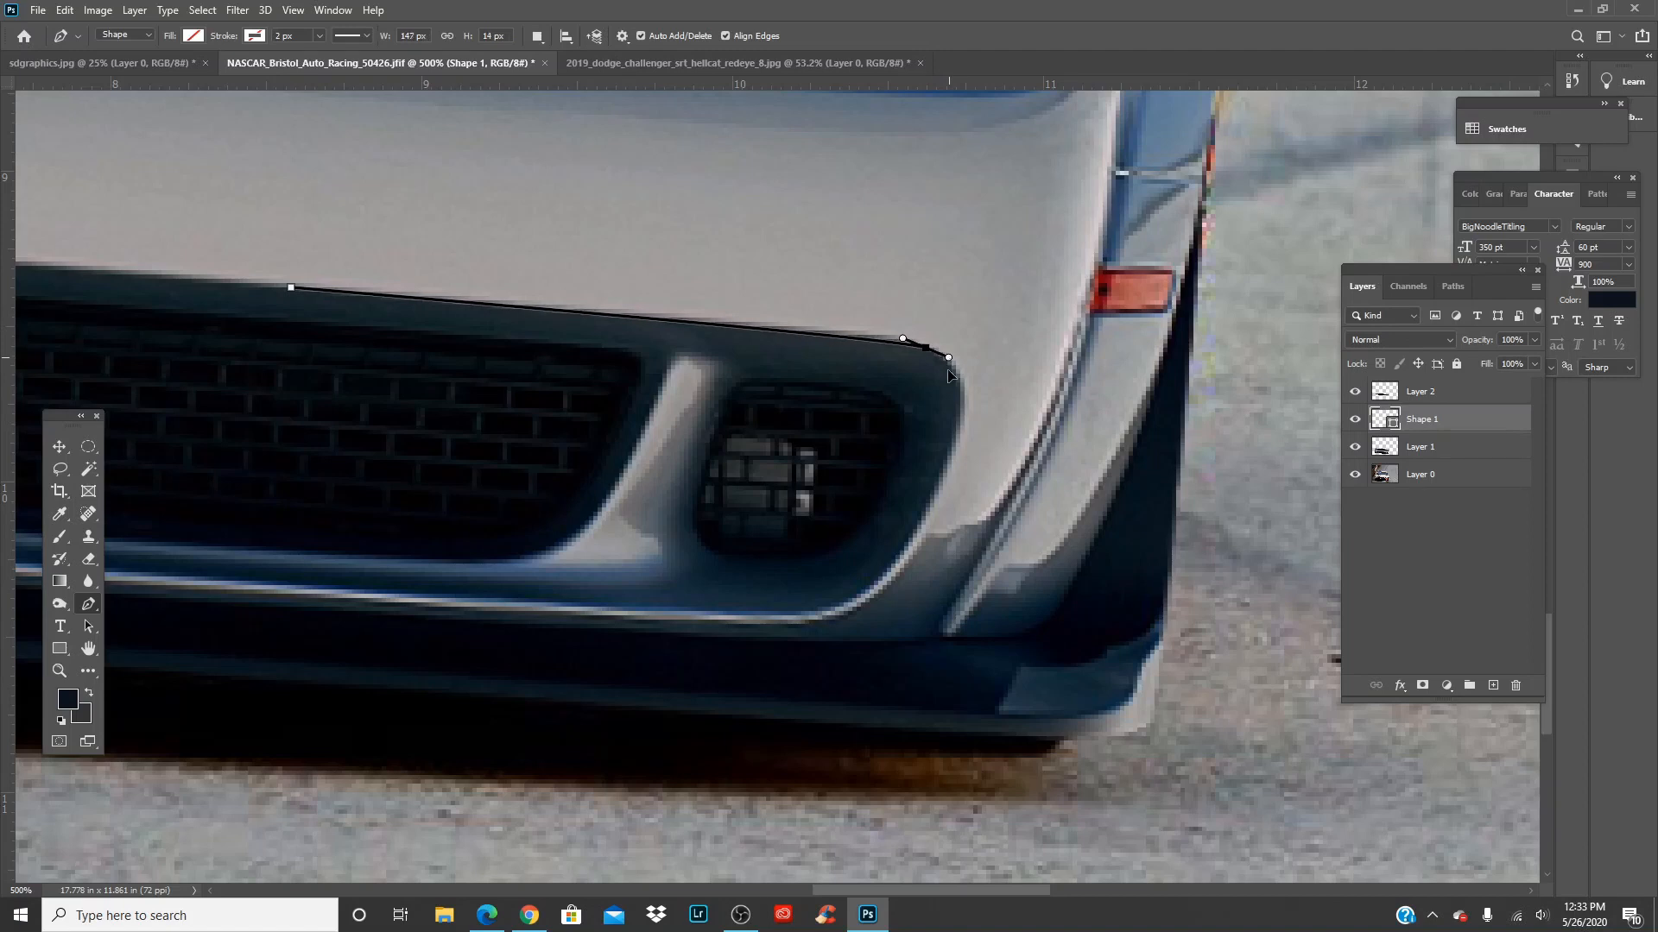
{"action": "left_click_drag", "start_coordinate": [956, 433], "coordinate": [938, 496]}
{"action": "left_click_drag", "start_coordinate": [830, 607], "coordinate": [767, 625]}
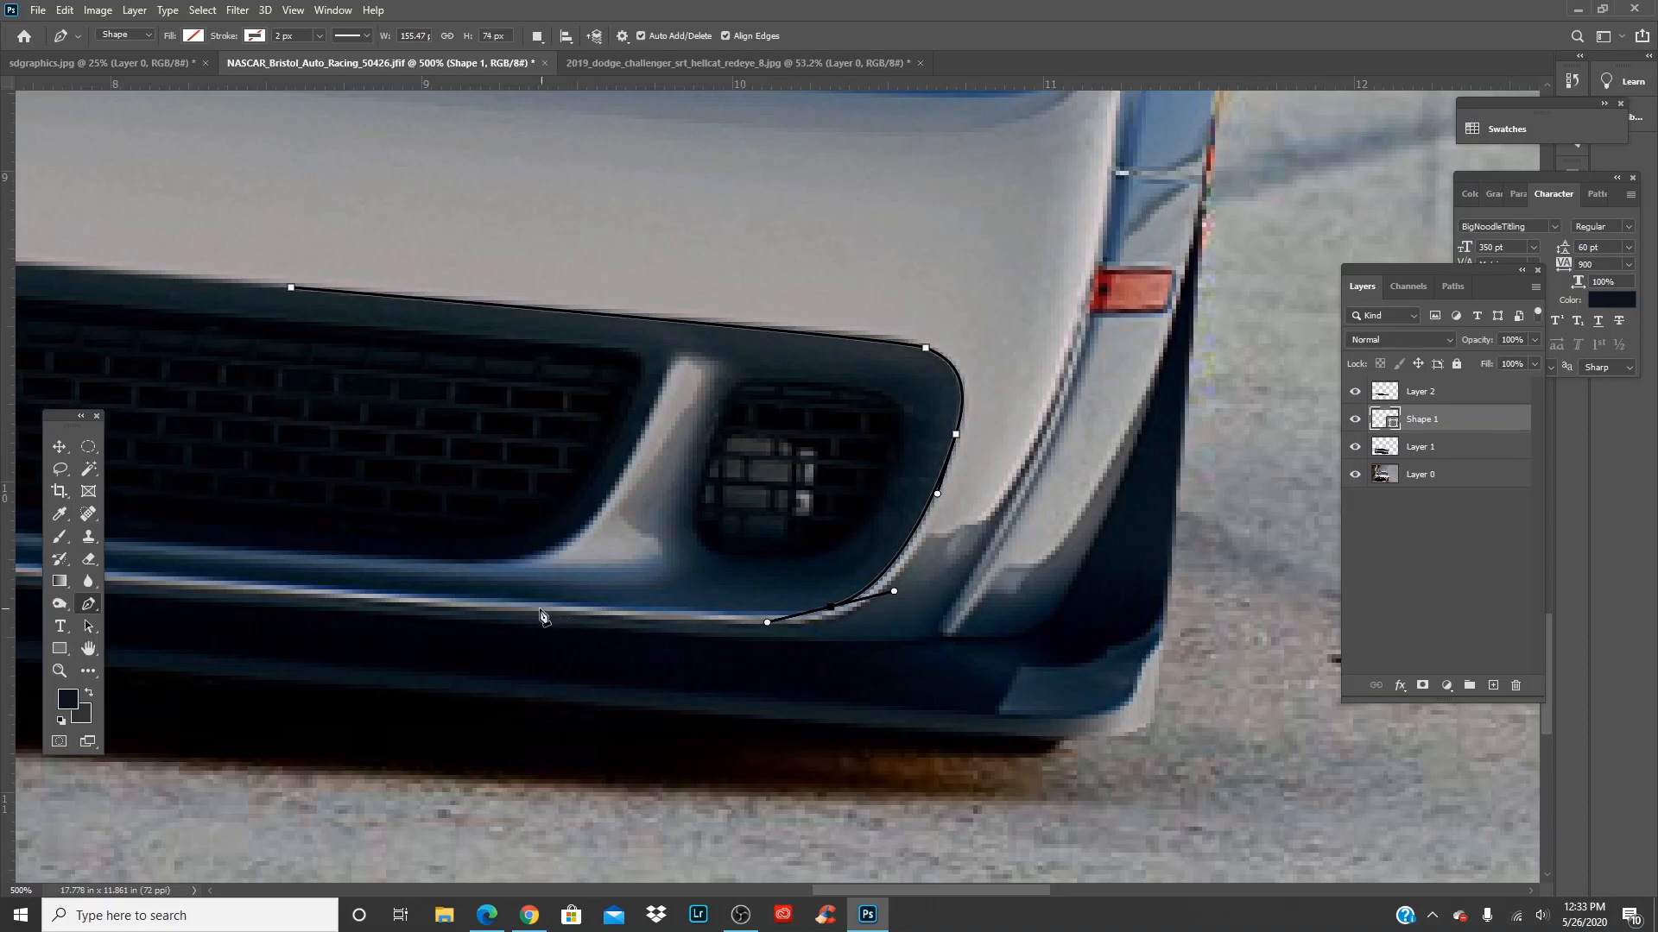
Extend the lower grille outline along the bright lower trim line towards the opposite fog lamp recess
{"action": "left_click_drag", "start_coordinate": [486, 598], "coordinate": [938, 603]}
{"action": "key", "text": "ctrl+z"}
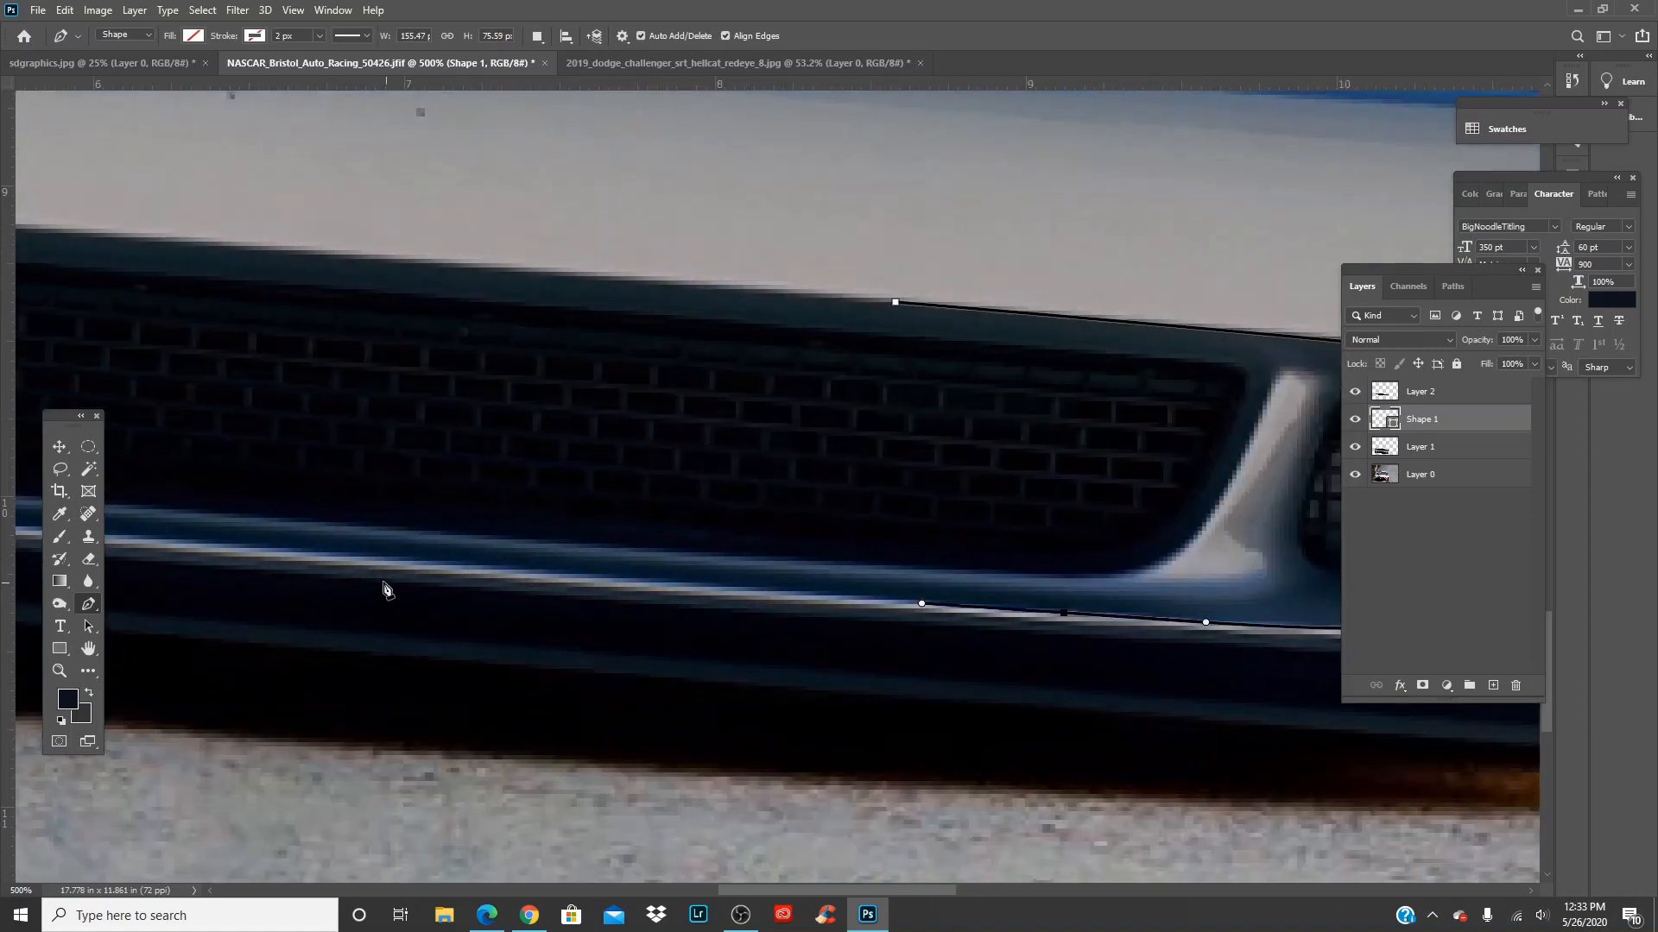
{"action": "left_click", "coordinate": [269, 550]}
{"action": "left_click_drag", "start_coordinate": [268, 553], "coordinate": [131, 541]}
{"action": "left_click_drag", "start_coordinate": [296, 536], "coordinate": [1067, 585]}
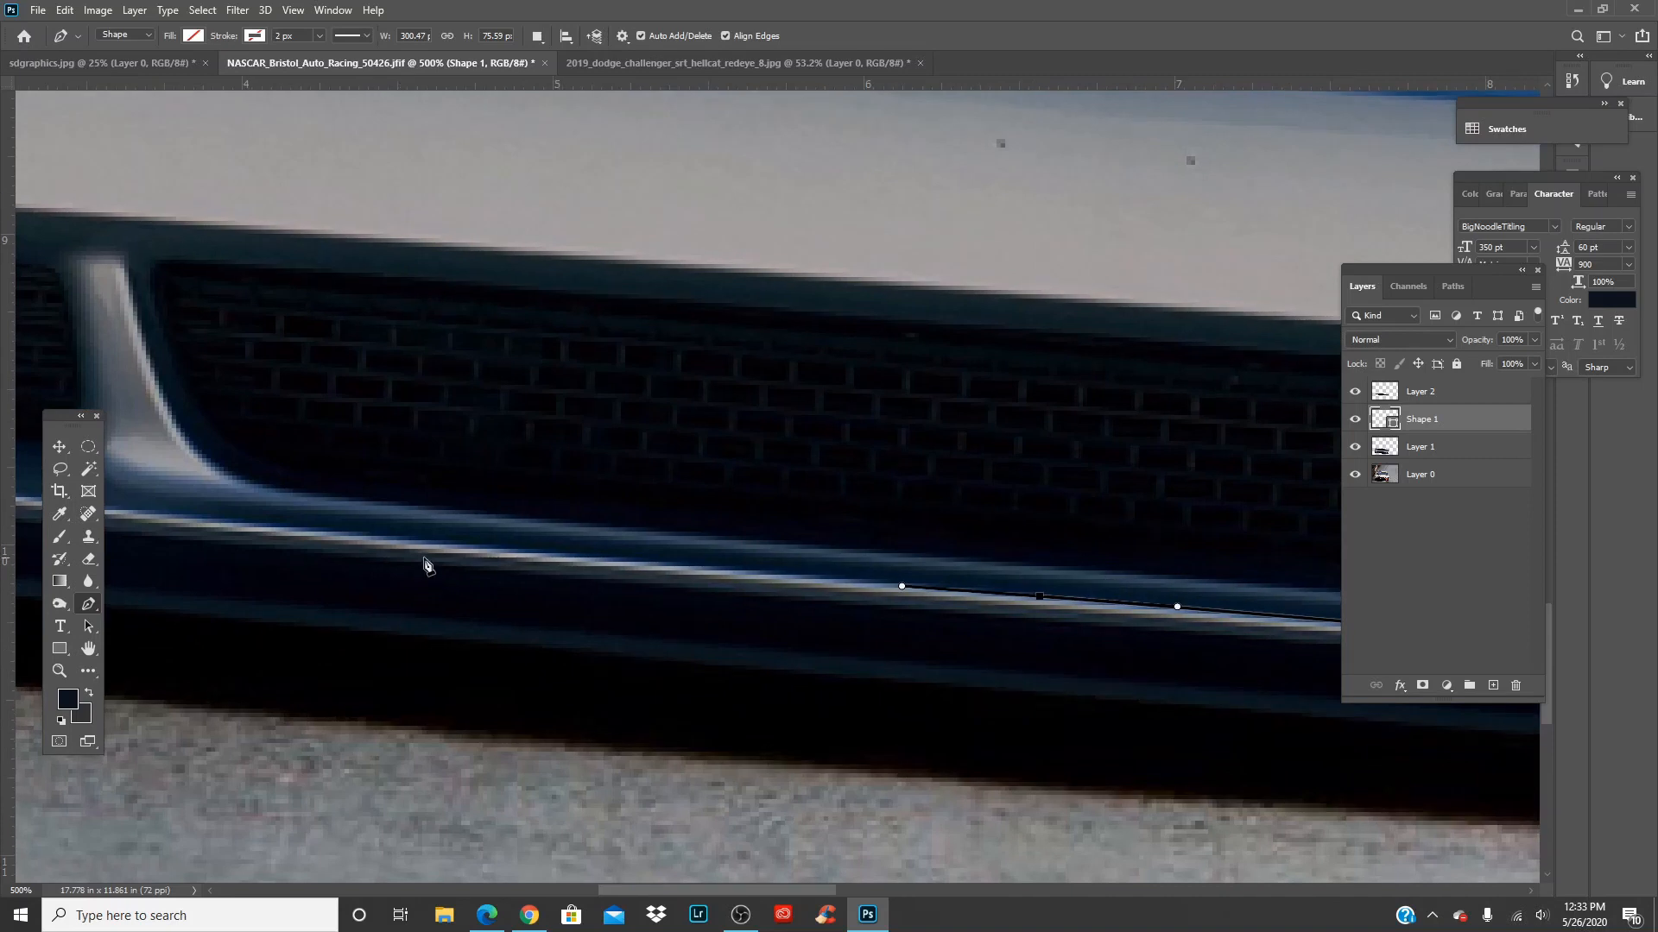
{"action": "left_click_drag", "start_coordinate": [310, 532], "coordinate": [179, 520]}
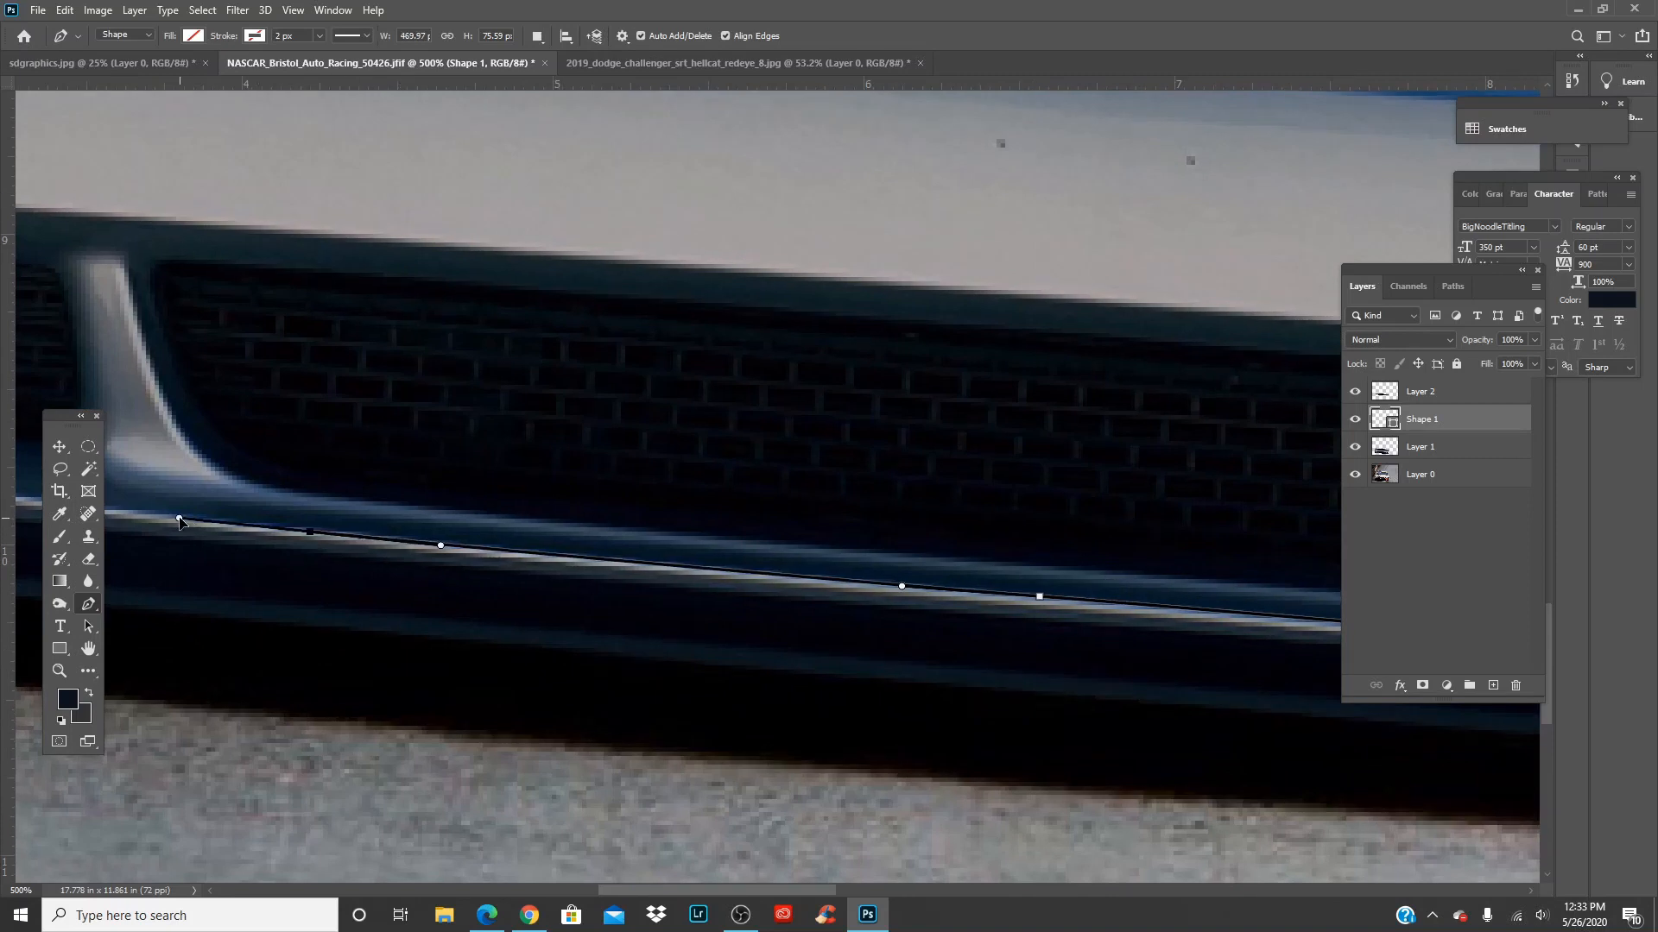
Curve the lower grille outline around the opposite fog lamp recess and up onto its top edge
{"action": "left_click_drag", "start_coordinate": [510, 517], "coordinate": [1106, 617]}
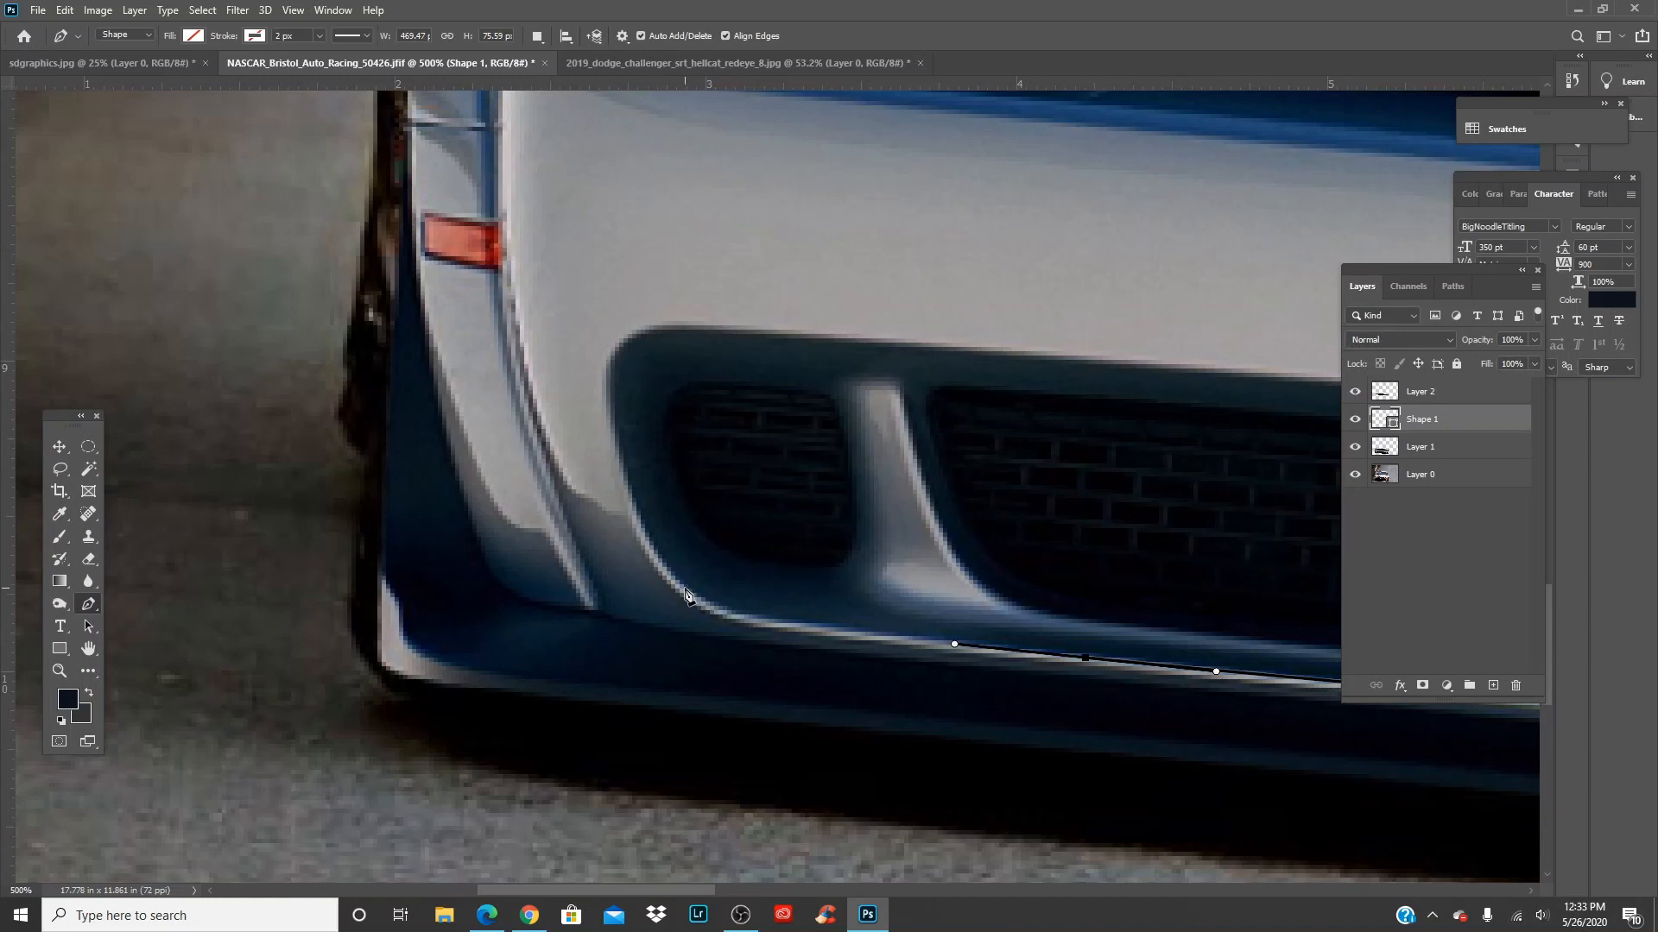
{"action": "left_click_drag", "start_coordinate": [686, 591], "coordinate": [657, 551]}
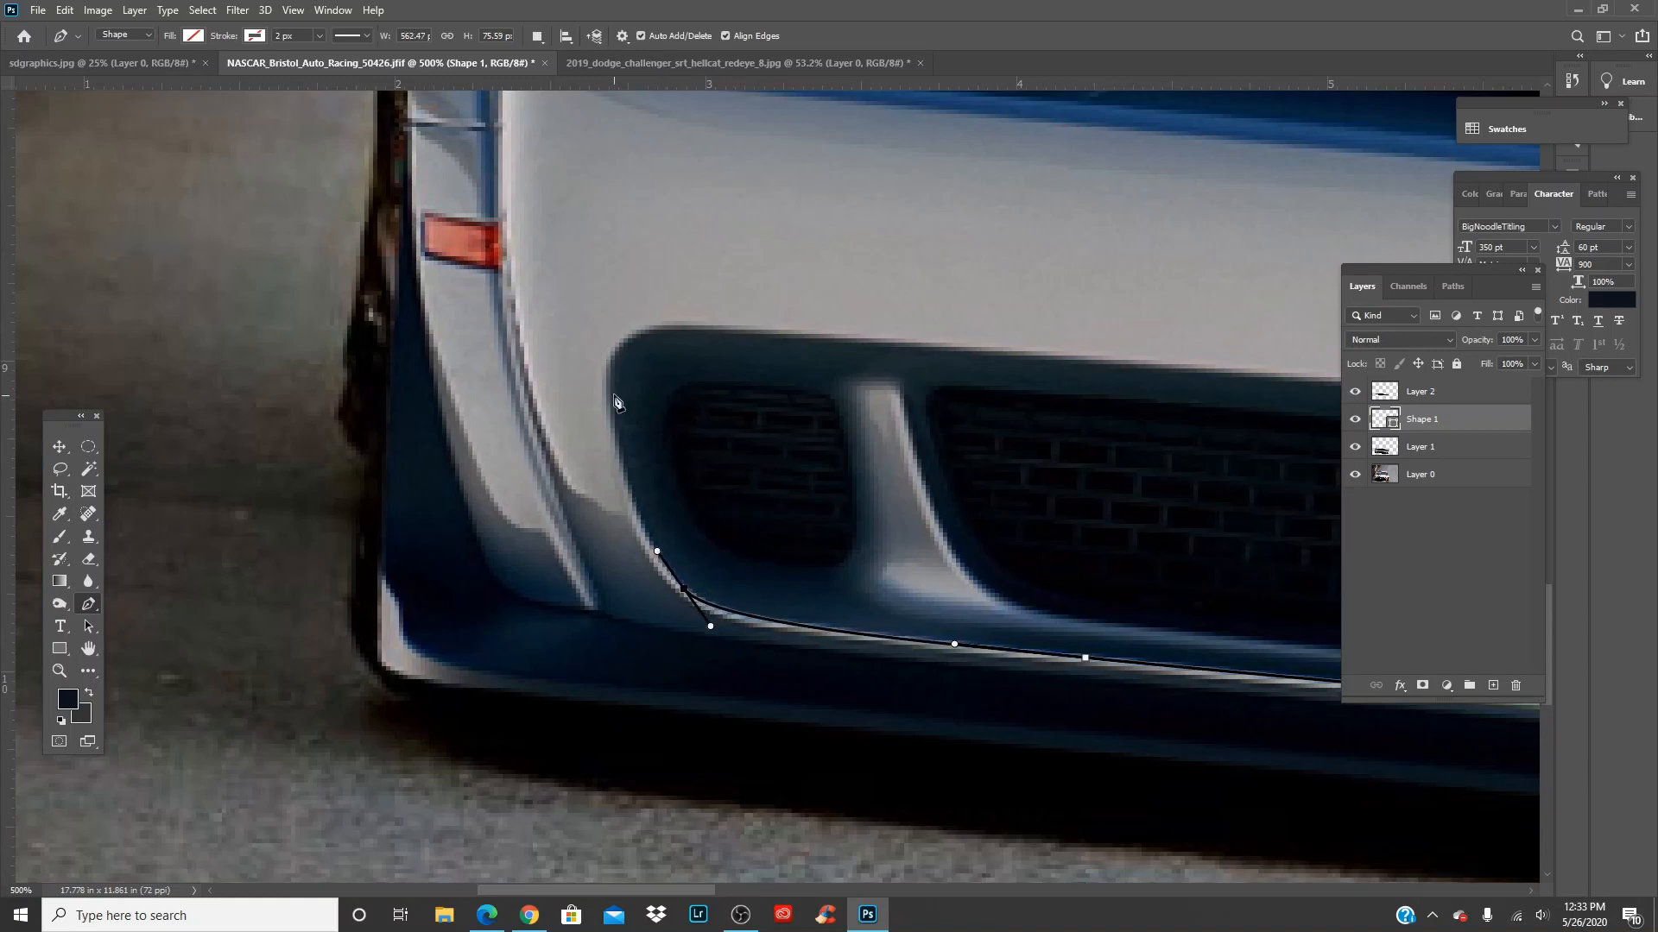
{"action": "left_click_drag", "start_coordinate": [606, 382], "coordinate": [610, 322]}
{"action": "left_click", "coordinate": [666, 327]}
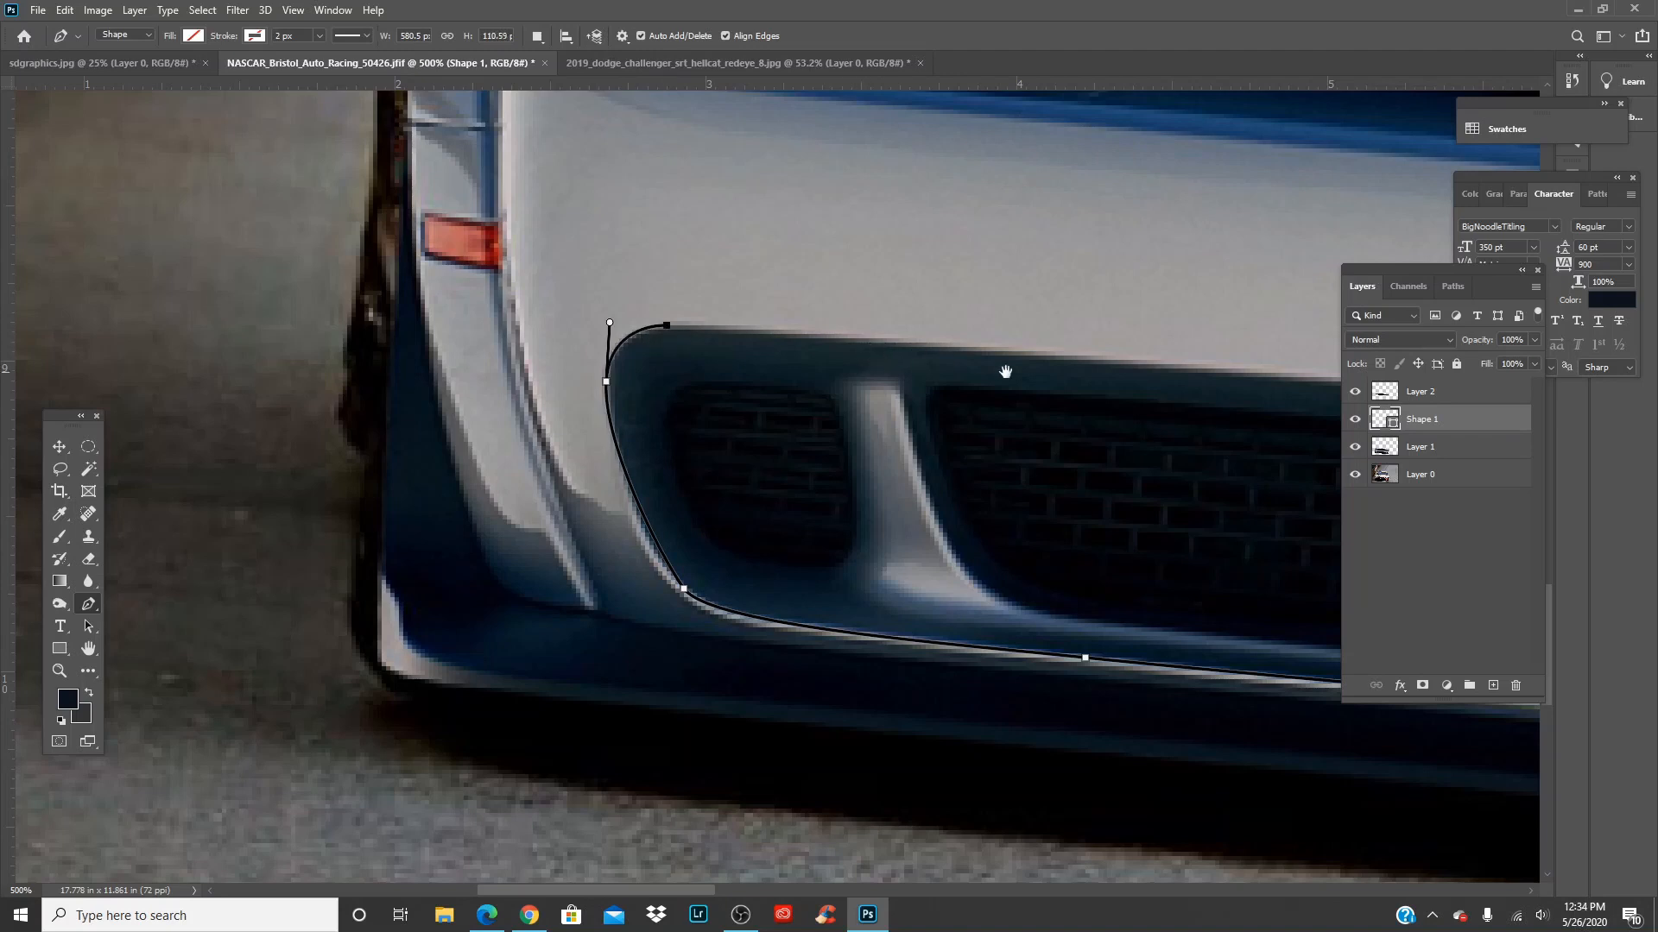
Run the lower grille outline along the grille's top edge and close it at its starting point
{"action": "left_click_drag", "start_coordinate": [1007, 374], "coordinate": [777, 399]}
{"action": "left_click_drag", "start_coordinate": [879, 378], "coordinate": [1039, 396]}
{"action": "left_click_drag", "start_coordinate": [899, 448], "coordinate": [190, 407]}
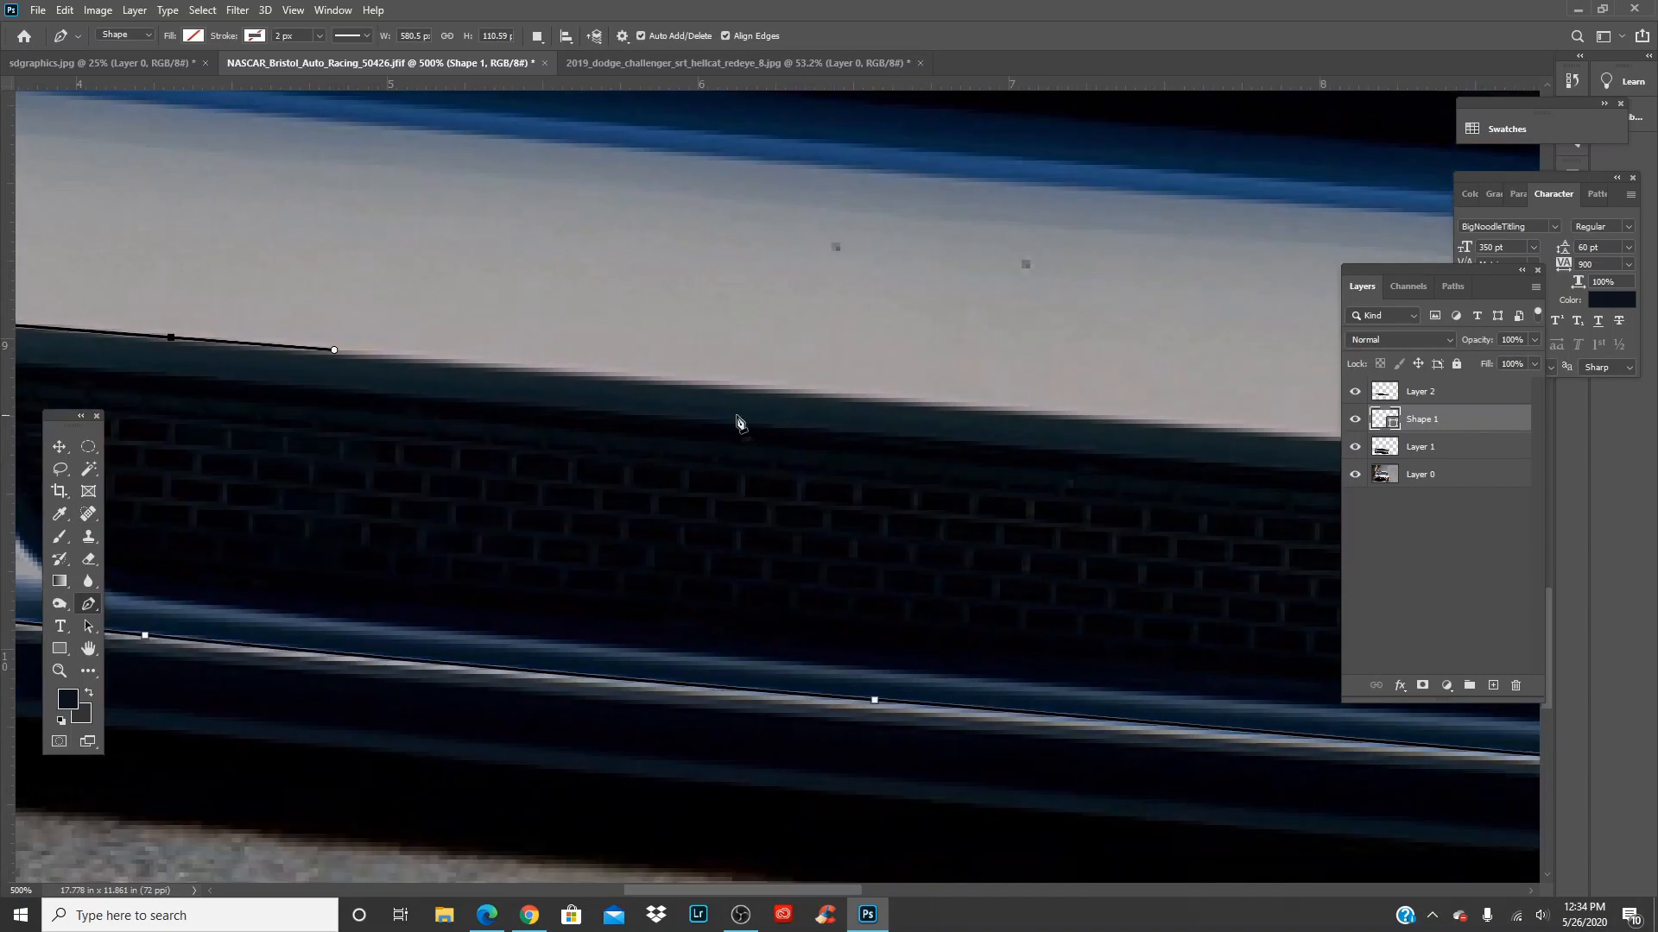
{"action": "left_click_drag", "start_coordinate": [1161, 425], "coordinate": [543, 453]}
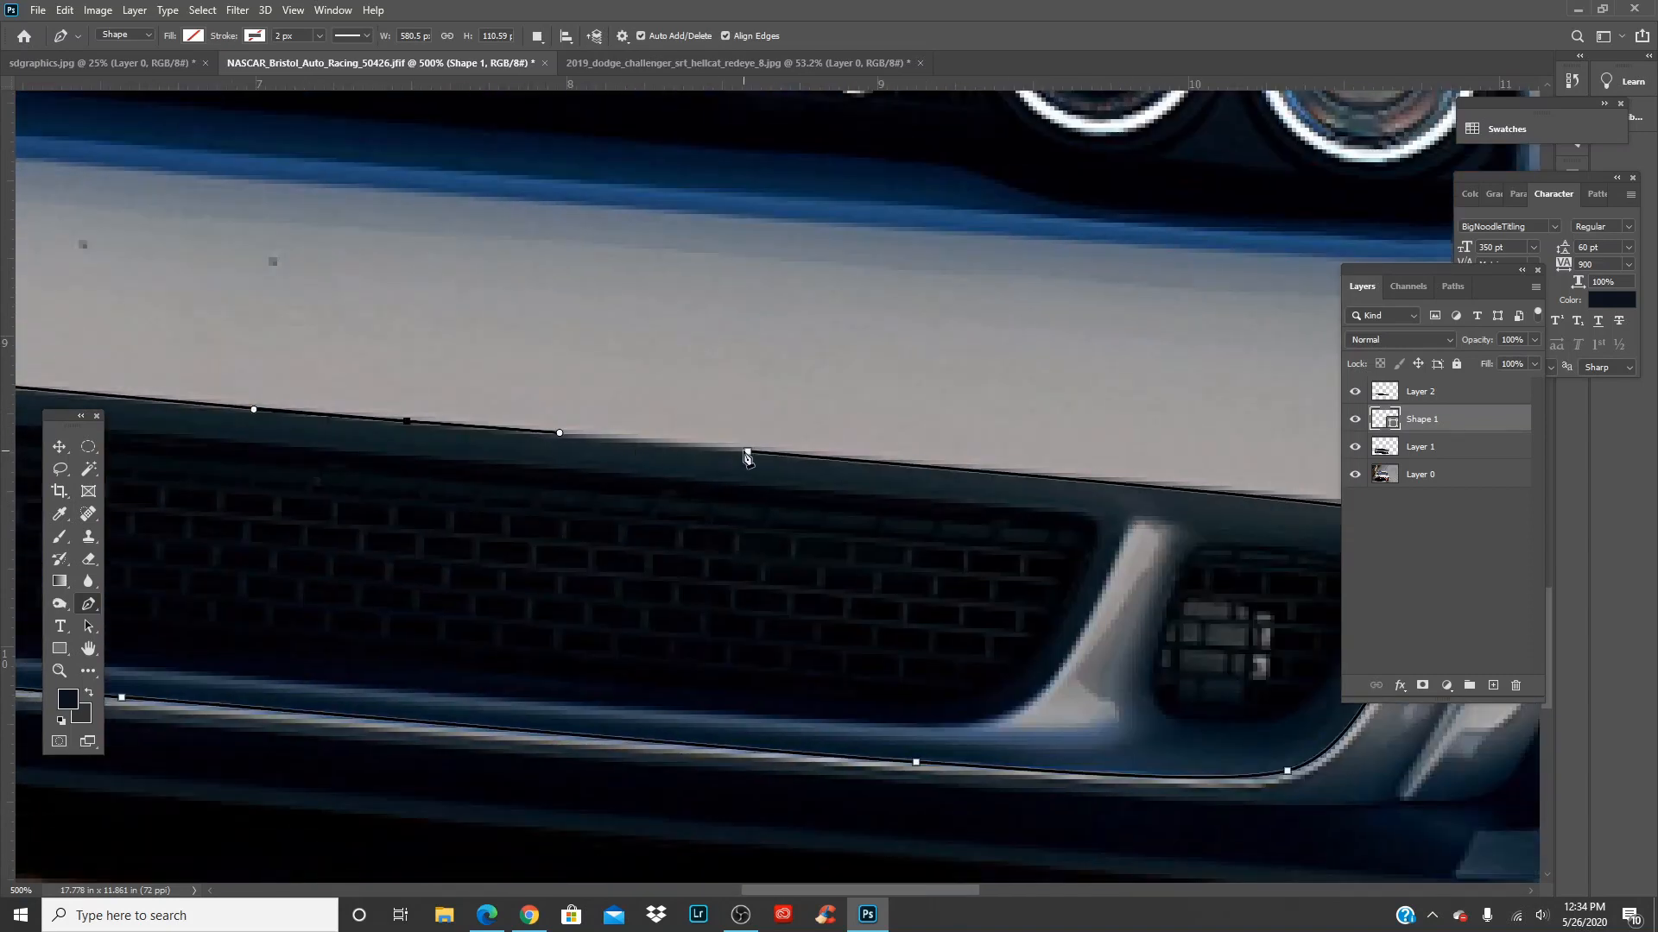
Convert the lower grille outline to a selection, delete its shape layer and copy the selected grille onto its own layer
{"action": "right_click", "coordinate": [715, 447]}
{"action": "left_click", "coordinate": [812, 543]}
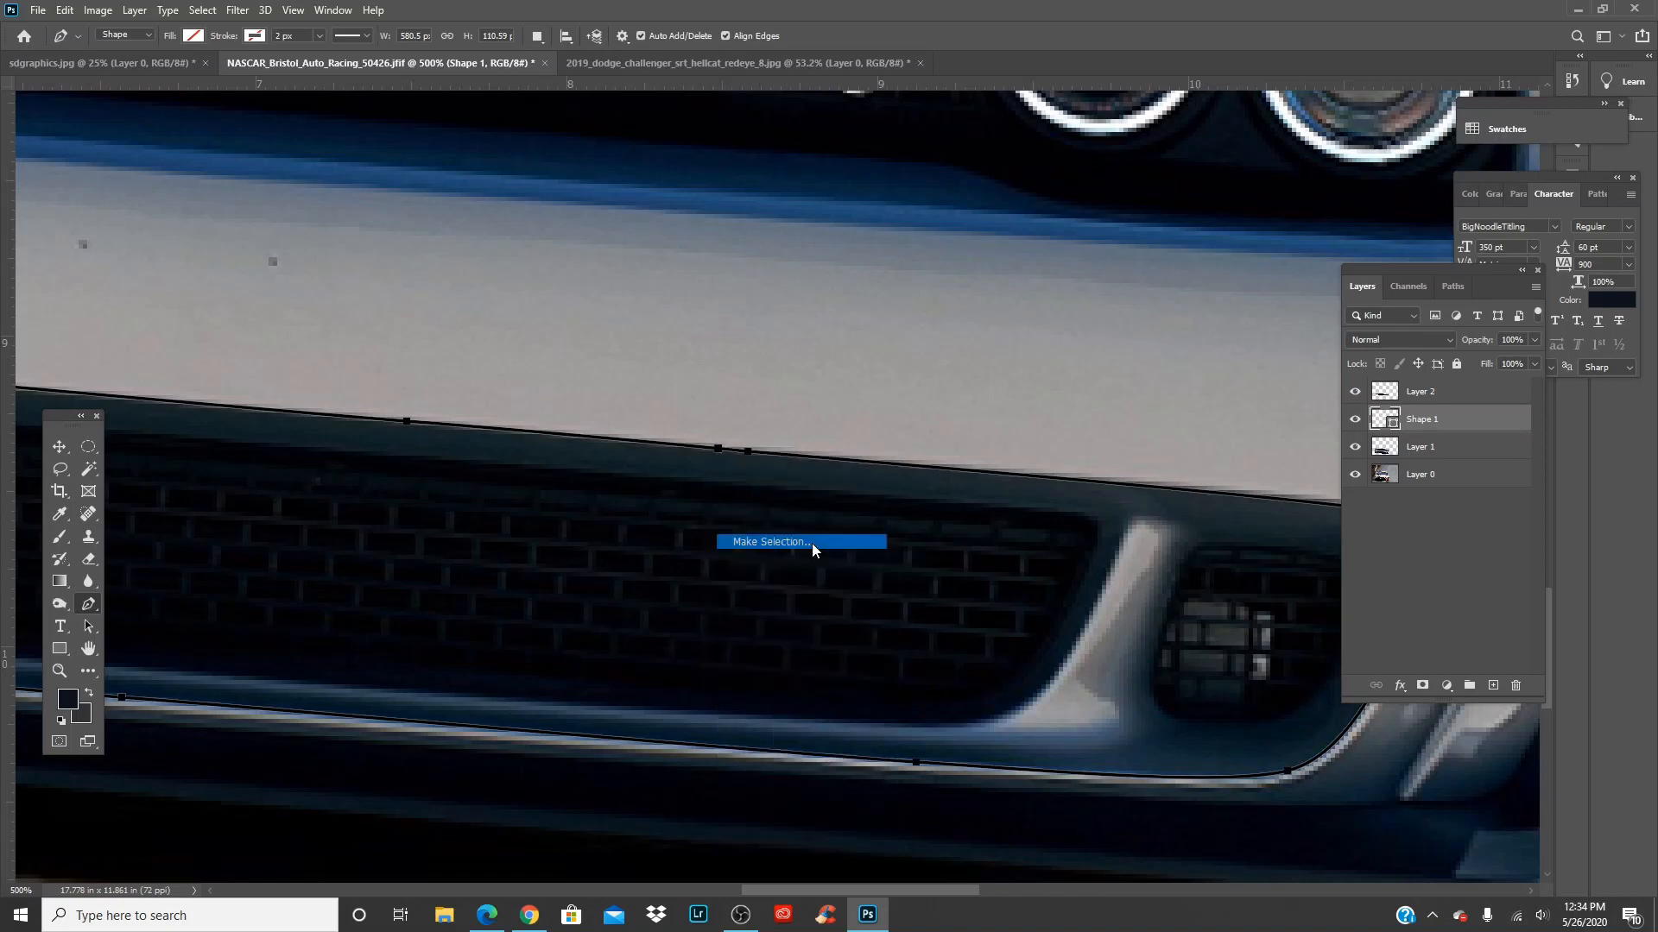
{"action": "left_click", "coordinate": [929, 247]}
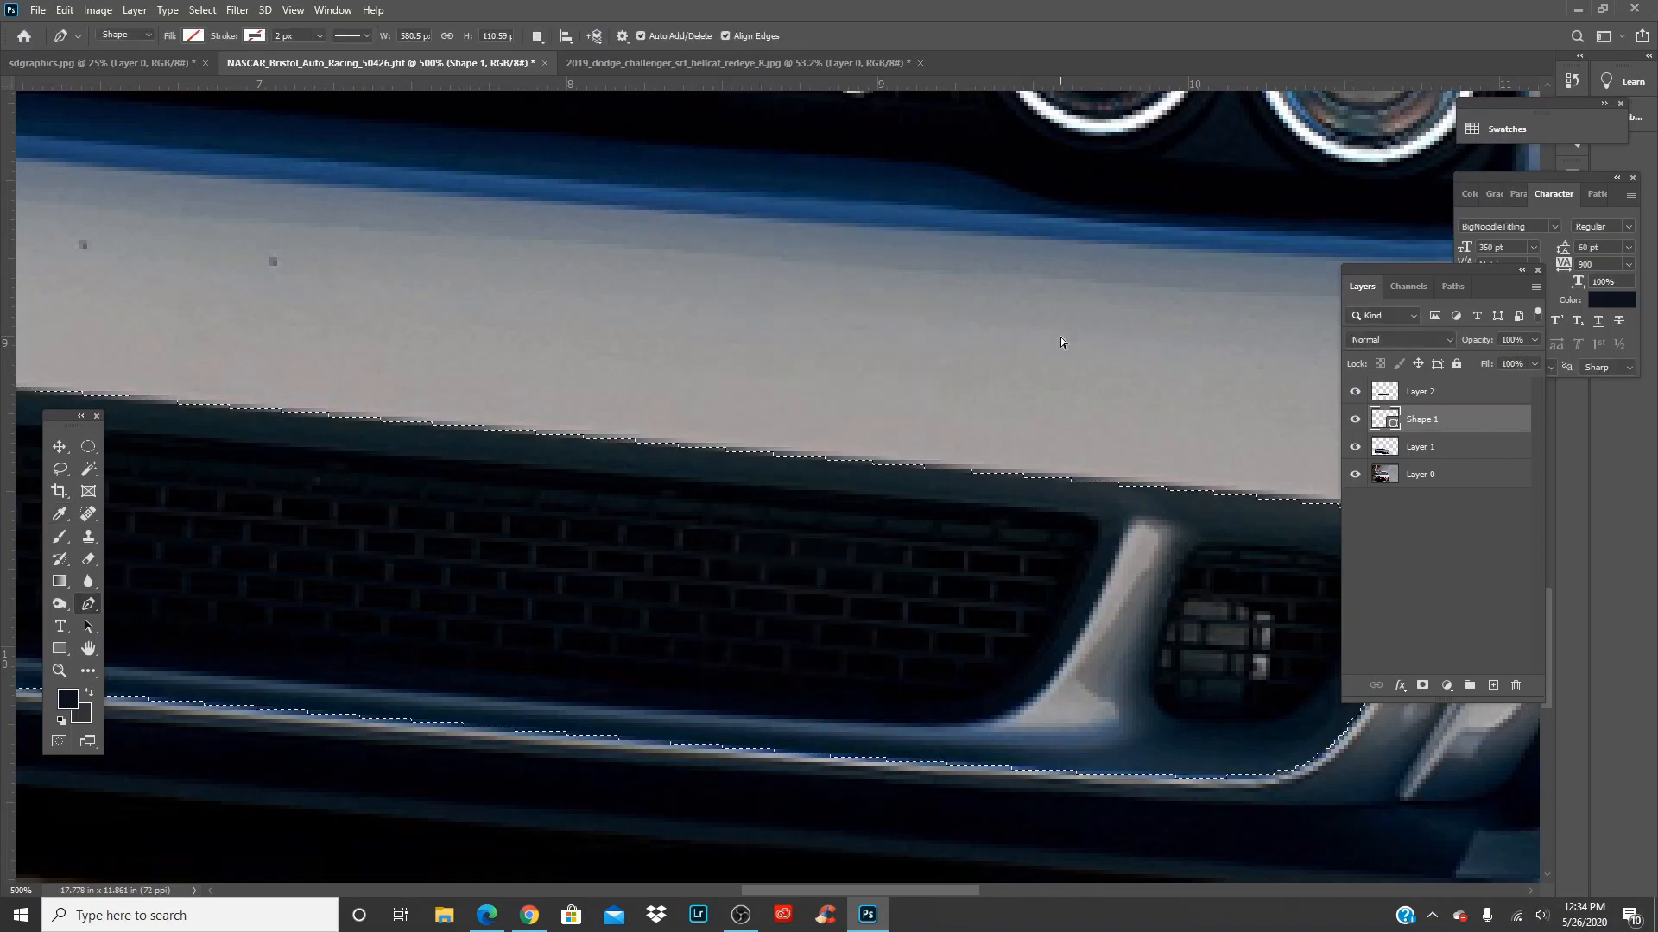
{"action": "key", "text": "Delete"}
{"action": "key", "text": "ctrl+j"}
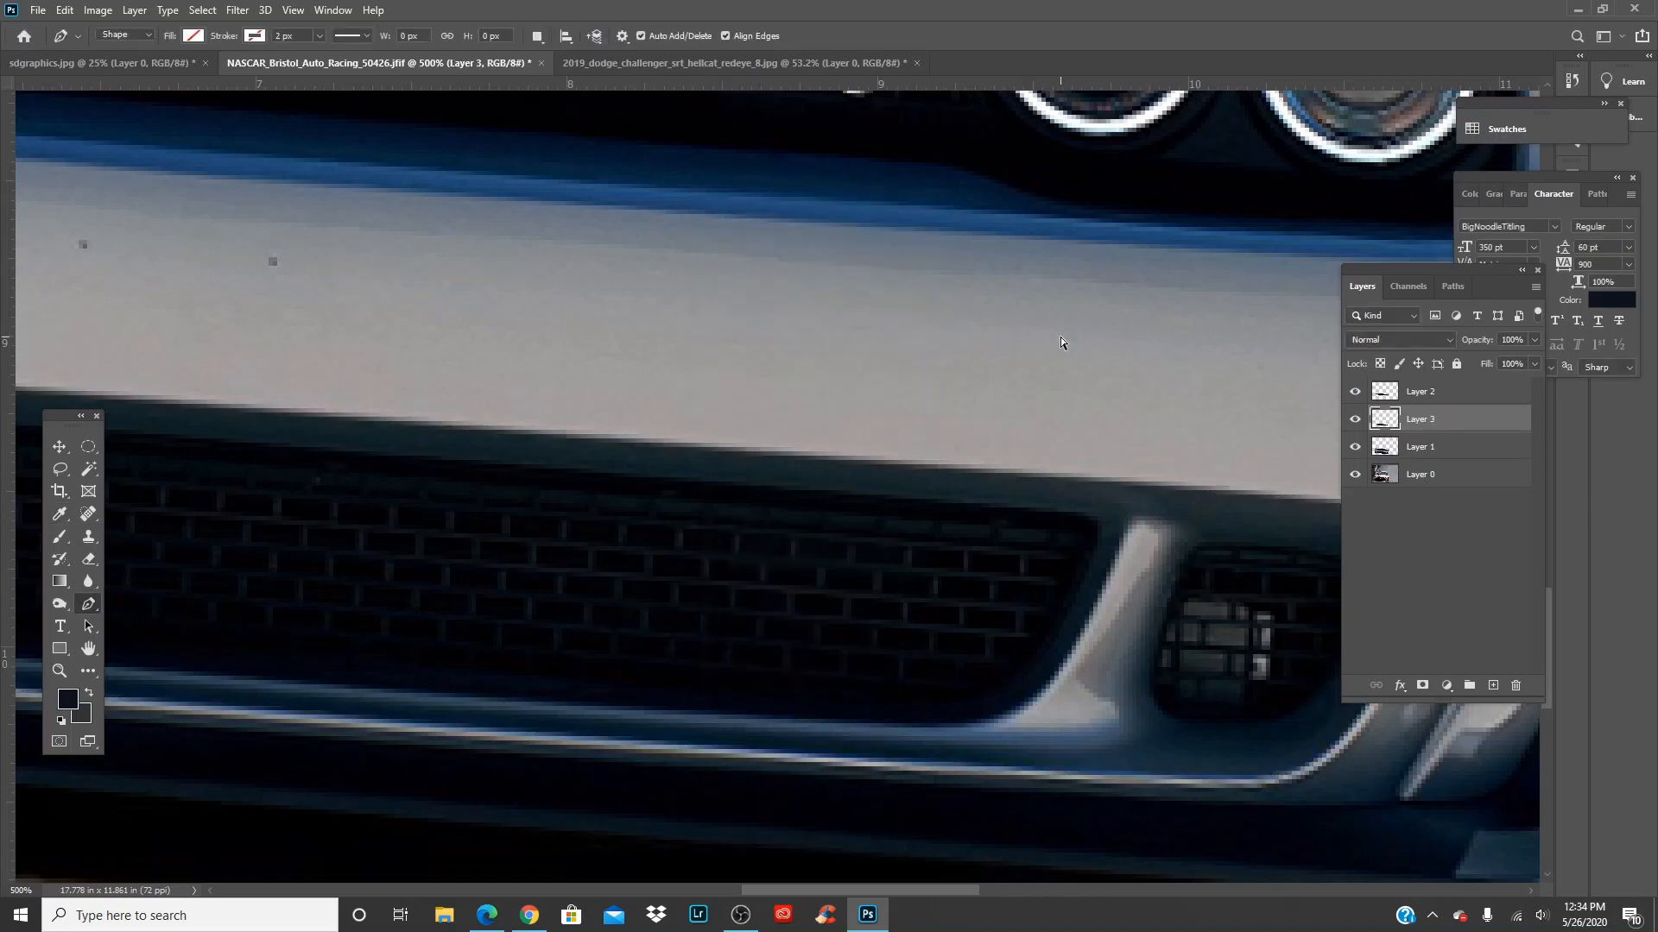
Select Layer 1 and set up the Eraser with a soft brush at 0% hardness
{"action": "key", "text": "ctrl+0"}
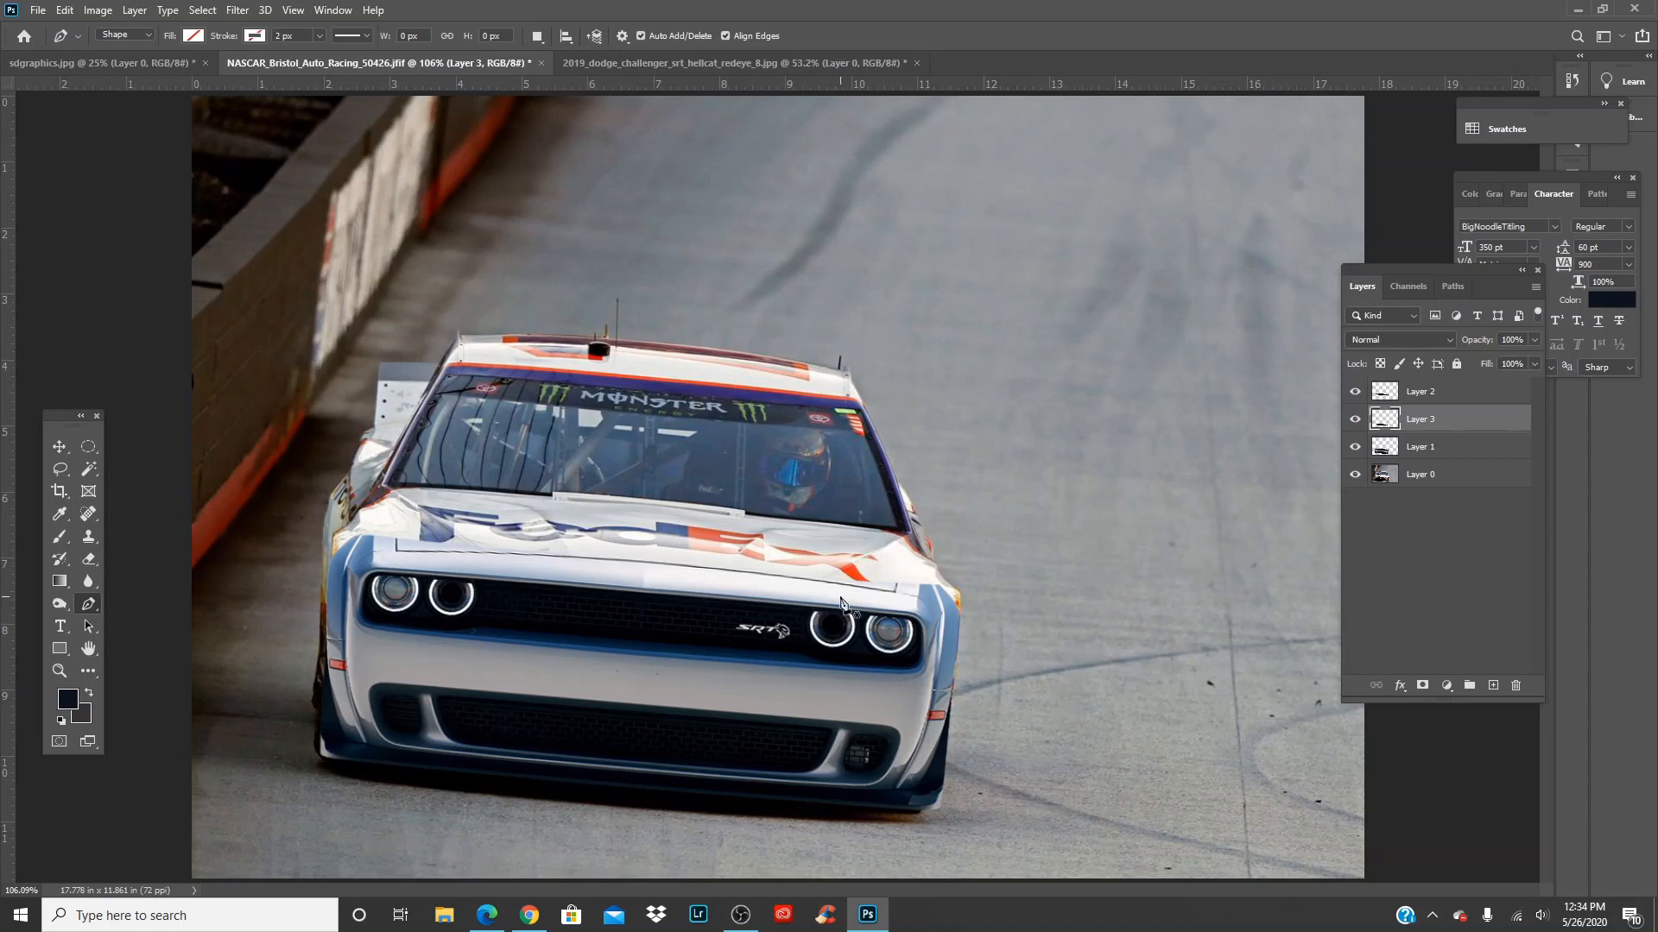
{"action": "key", "text": "v"}
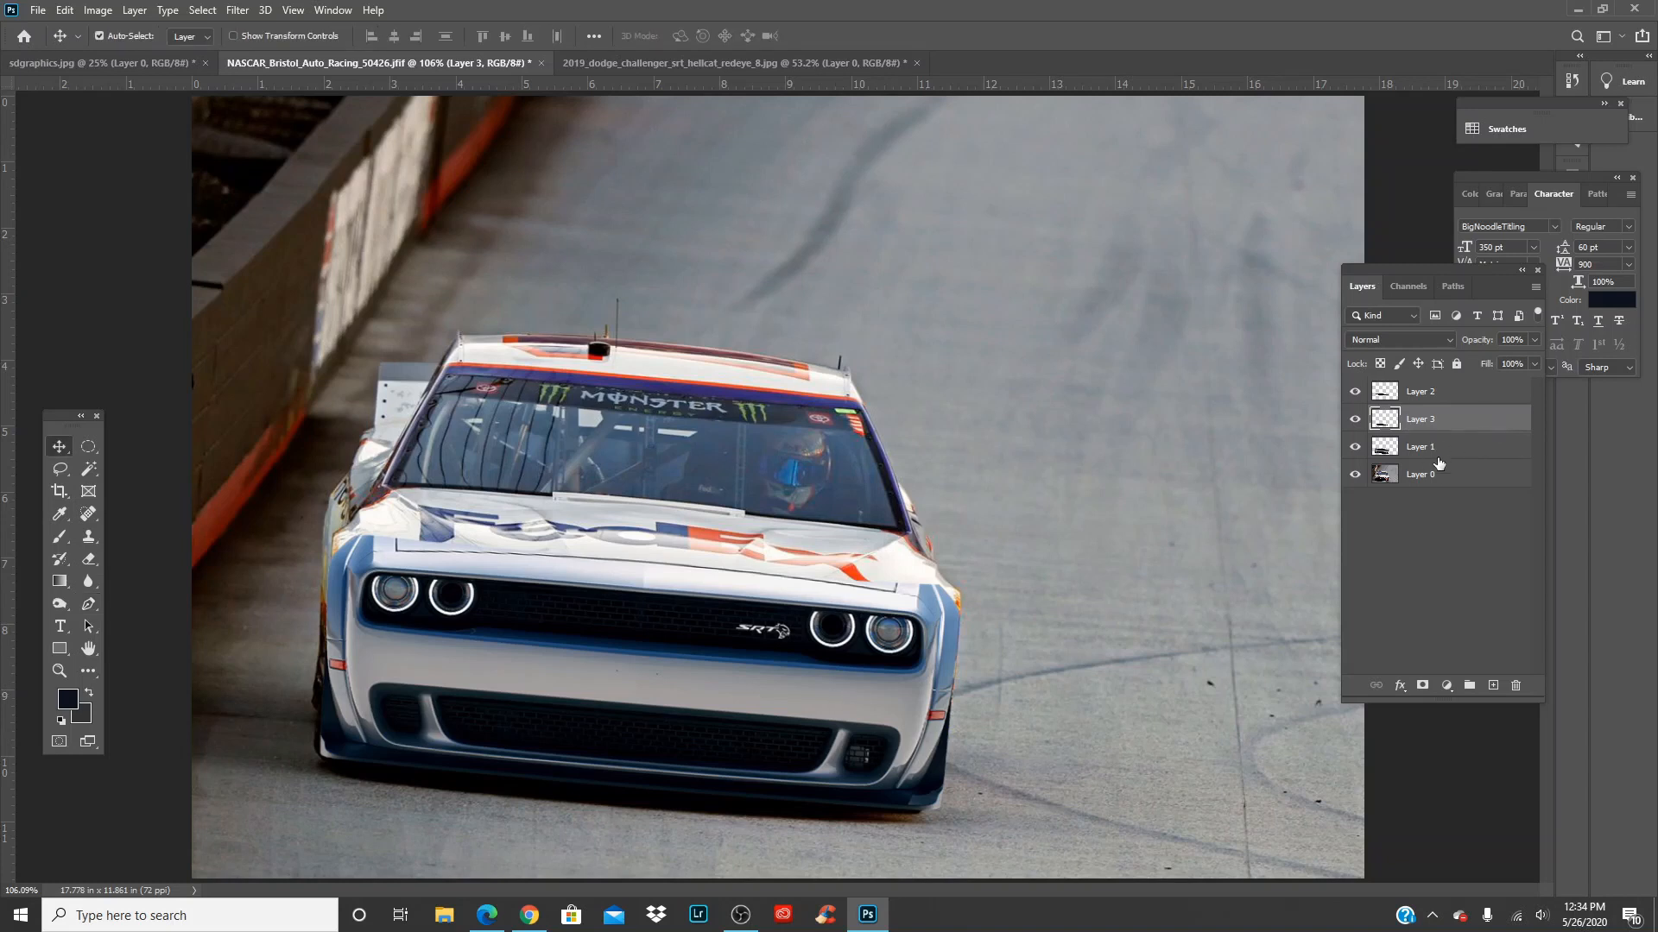
{"action": "left_click", "coordinate": [1464, 448]}
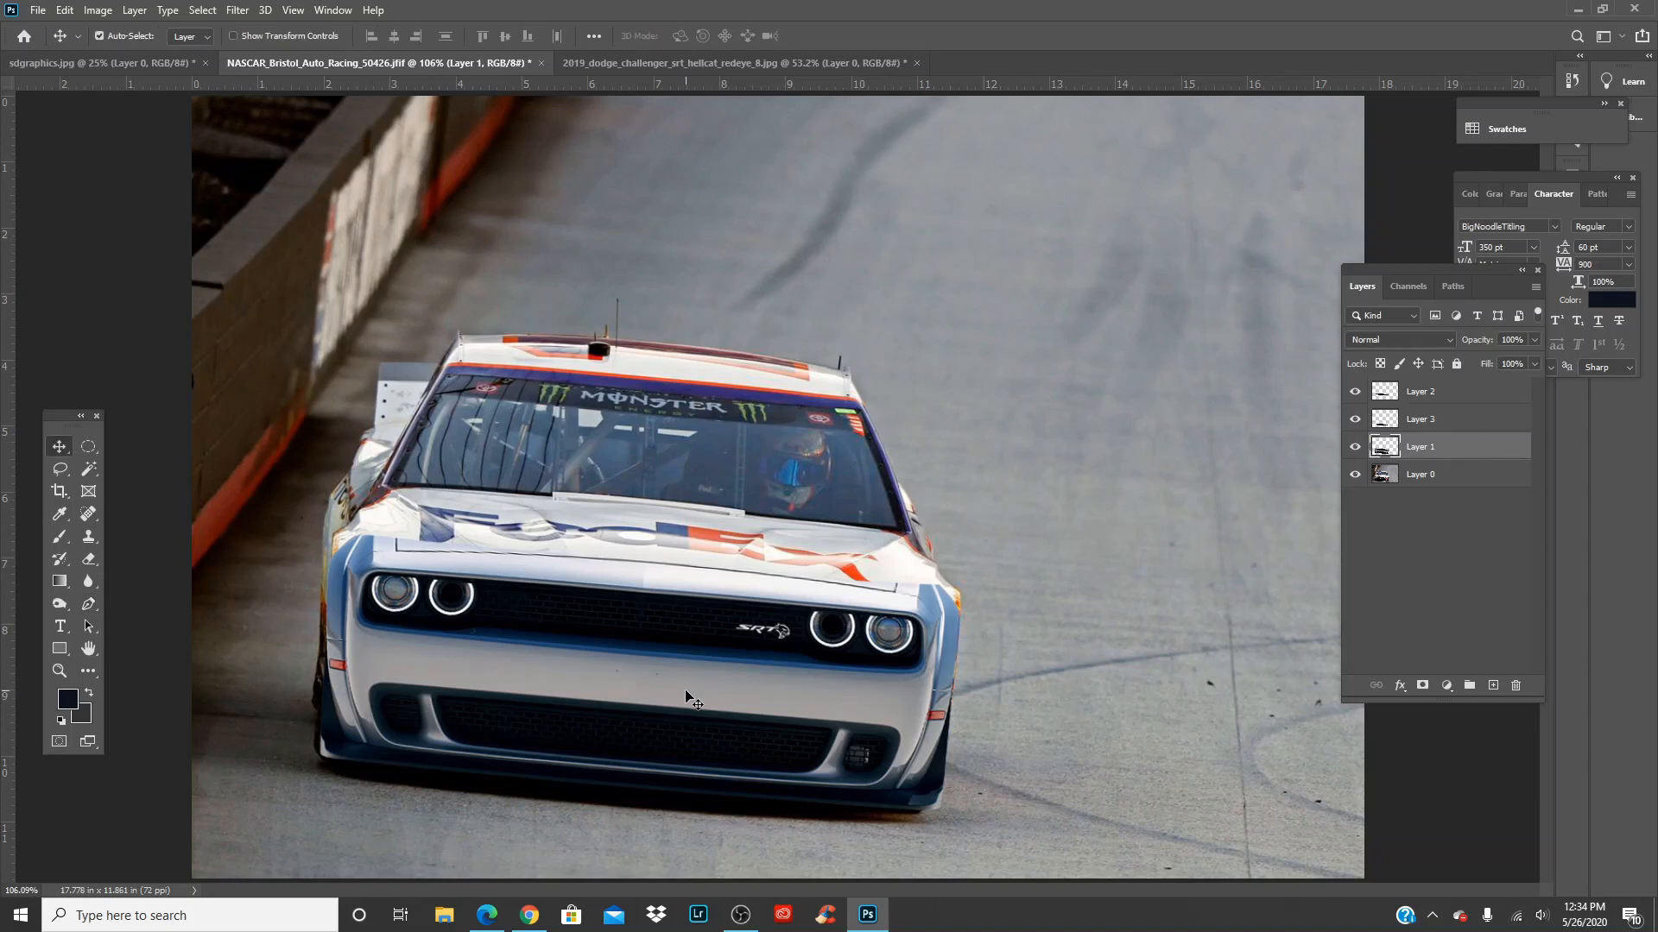
{"action": "key", "text": "e"}
{"action": "right_click", "coordinate": [666, 293]}
{"action": "left_click_drag", "start_coordinate": [796, 371], "coordinate": [757, 375]}
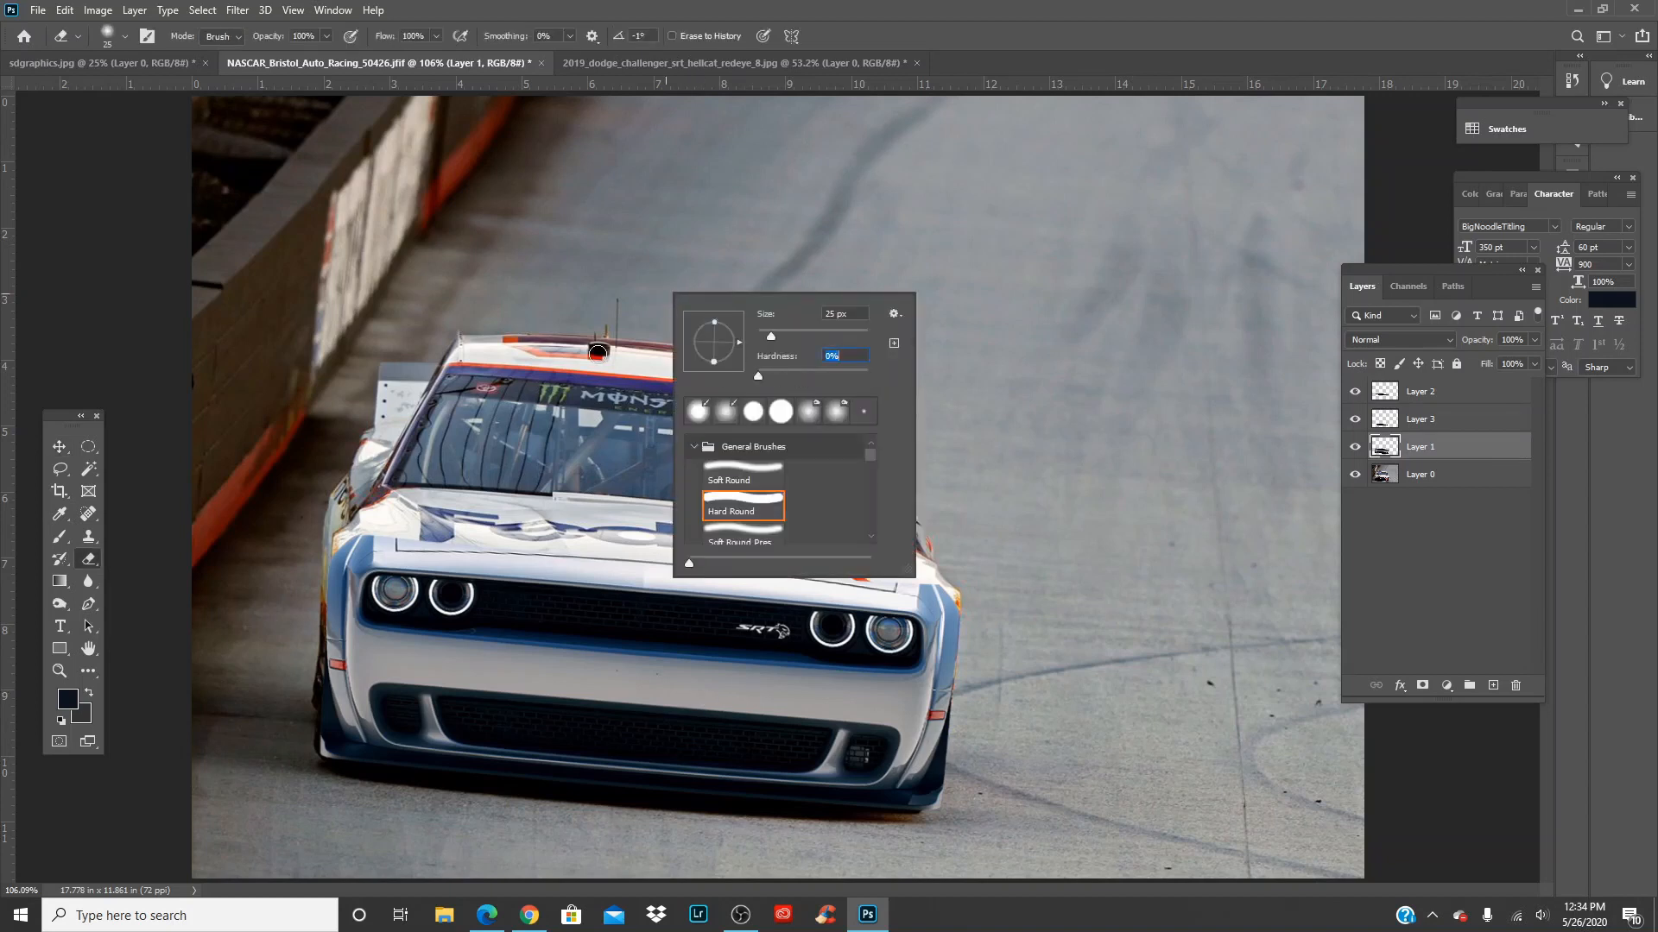
{"action": "key", "text": "Return"}
{"action": "right_click", "coordinate": [800, 263]}
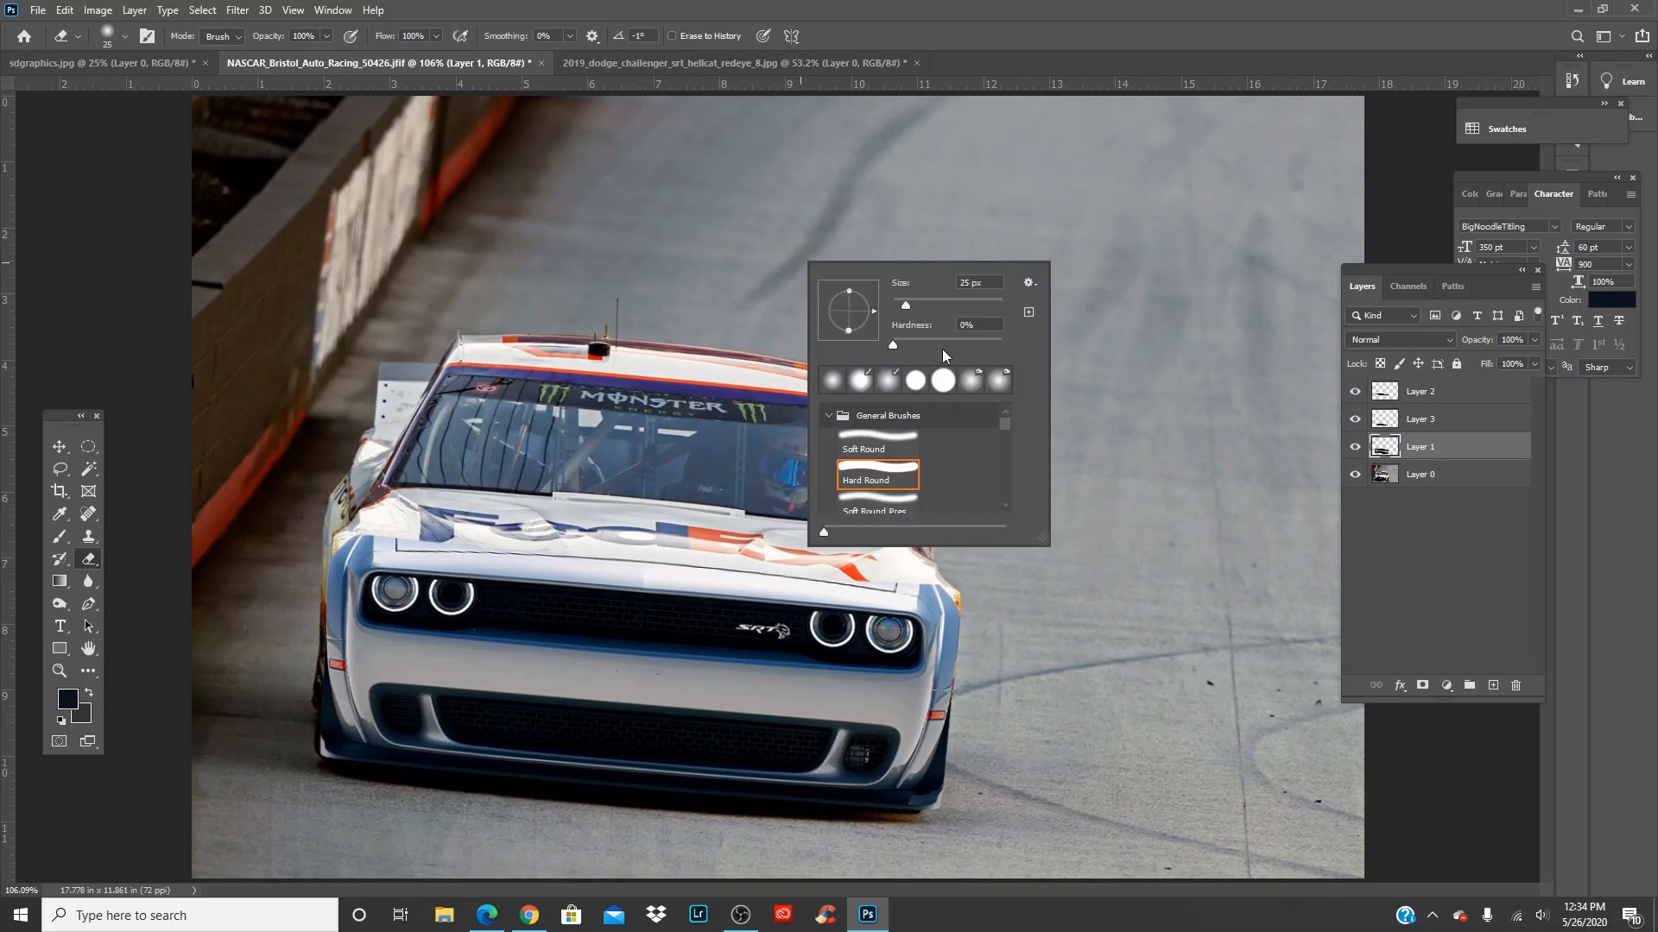
{"action": "key", "text": "Return"}
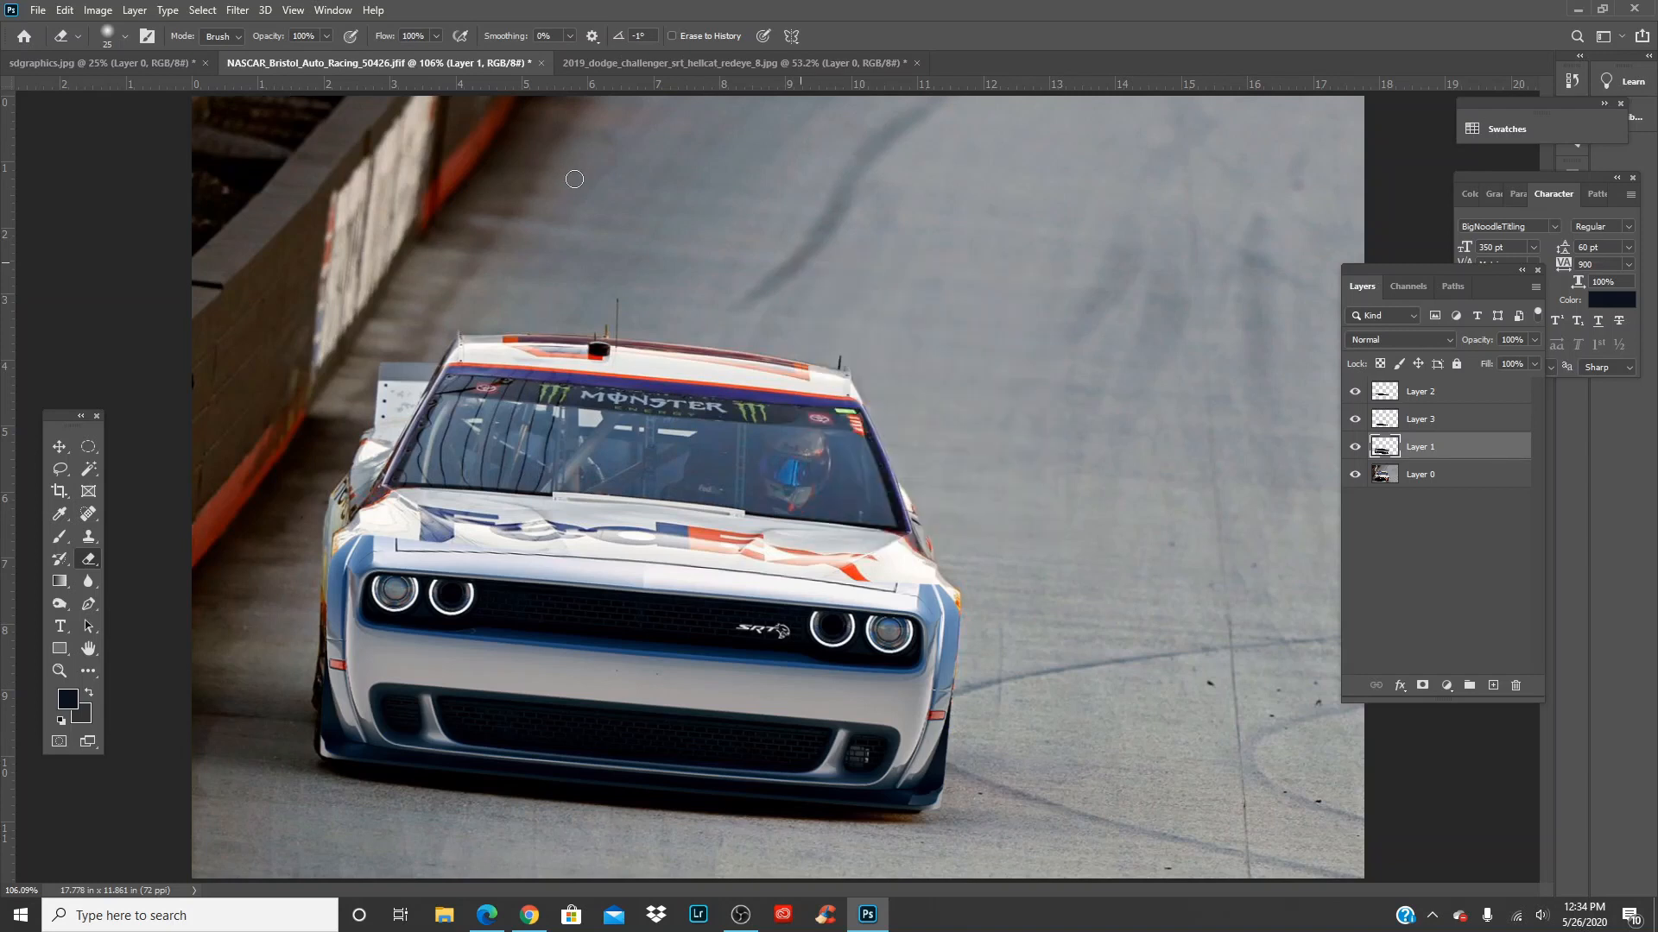
Enlarge the eraser to 400 px and softly erase the Challenger front over the race car's hood, headlights and fenders
{"action": "key", "text": "bracketright"}
{"action": "key", "text": "bracketright"}
{"action": "key", "text": "bracketright"}
{"action": "key", "text": "bracketright"}
{"action": "key", "text": "bracketright"}
{"action": "key", "text": "bracketright"}
{"action": "key", "text": "bracketright"}
{"action": "key", "text": "bracketright"}
{"action": "key", "text": "bracketright"}
{"action": "key", "text": "bracketright"}
{"action": "key", "text": "bracketright"}
{"action": "key", "text": "bracketright"}
{"action": "key", "text": "bracketright"}
{"action": "key", "text": "bracketright"}
{"action": "key", "text": "bracketright"}
{"action": "key", "text": "bracketright"}
{"action": "key", "text": "bracketright"}
{"action": "key", "text": "bracketright"}
{"action": "key", "text": "bracketleft"}
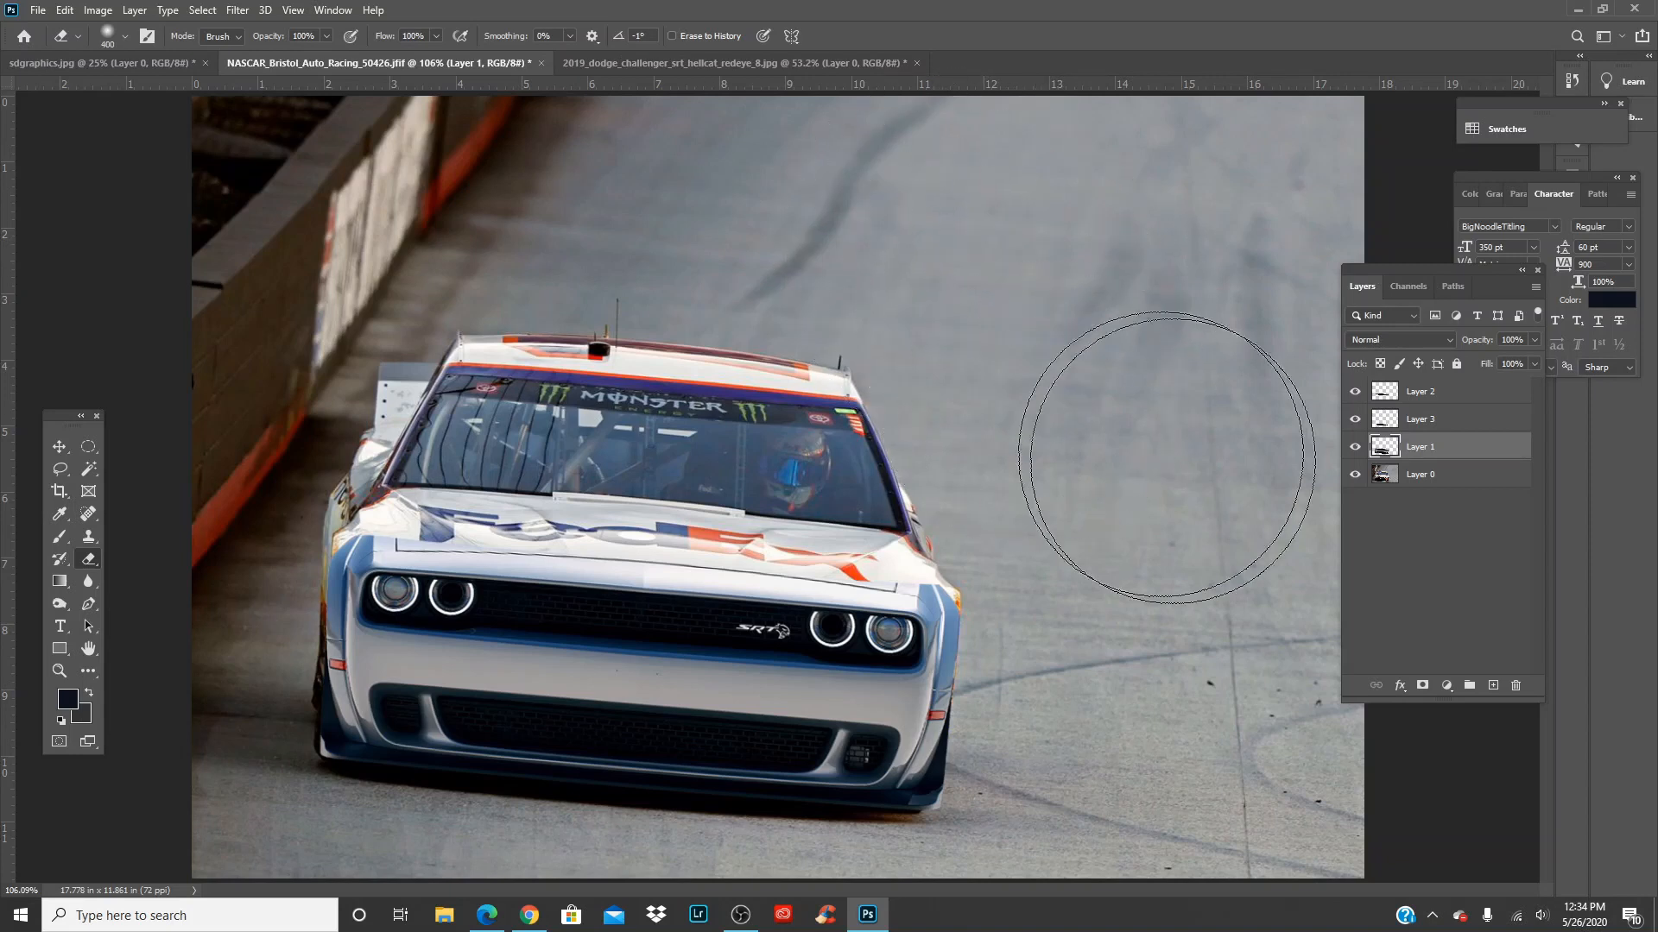
{"action": "mouse_move", "coordinate": [1136, 529]}
{"action": "left_mouse_down"}
{"action": "mouse_move", "coordinate": [974, 425]}
{"action": "mouse_move", "coordinate": [509, 361]}
{"action": "mouse_move", "coordinate": [298, 376]}
{"action": "mouse_move", "coordinate": [242, 406]}
{"action": "mouse_move", "coordinate": [172, 489]}
{"action": "mouse_move", "coordinate": [212, 478]}
{"action": "mouse_move", "coordinate": [161, 569]}
{"action": "mouse_move", "coordinate": [586, 501]}
{"action": "mouse_move", "coordinate": [1113, 529]}
{"action": "mouse_move", "coordinate": [1144, 574]}
{"action": "mouse_move", "coordinate": [1123, 682]}
{"action": "left_mouse_up"}
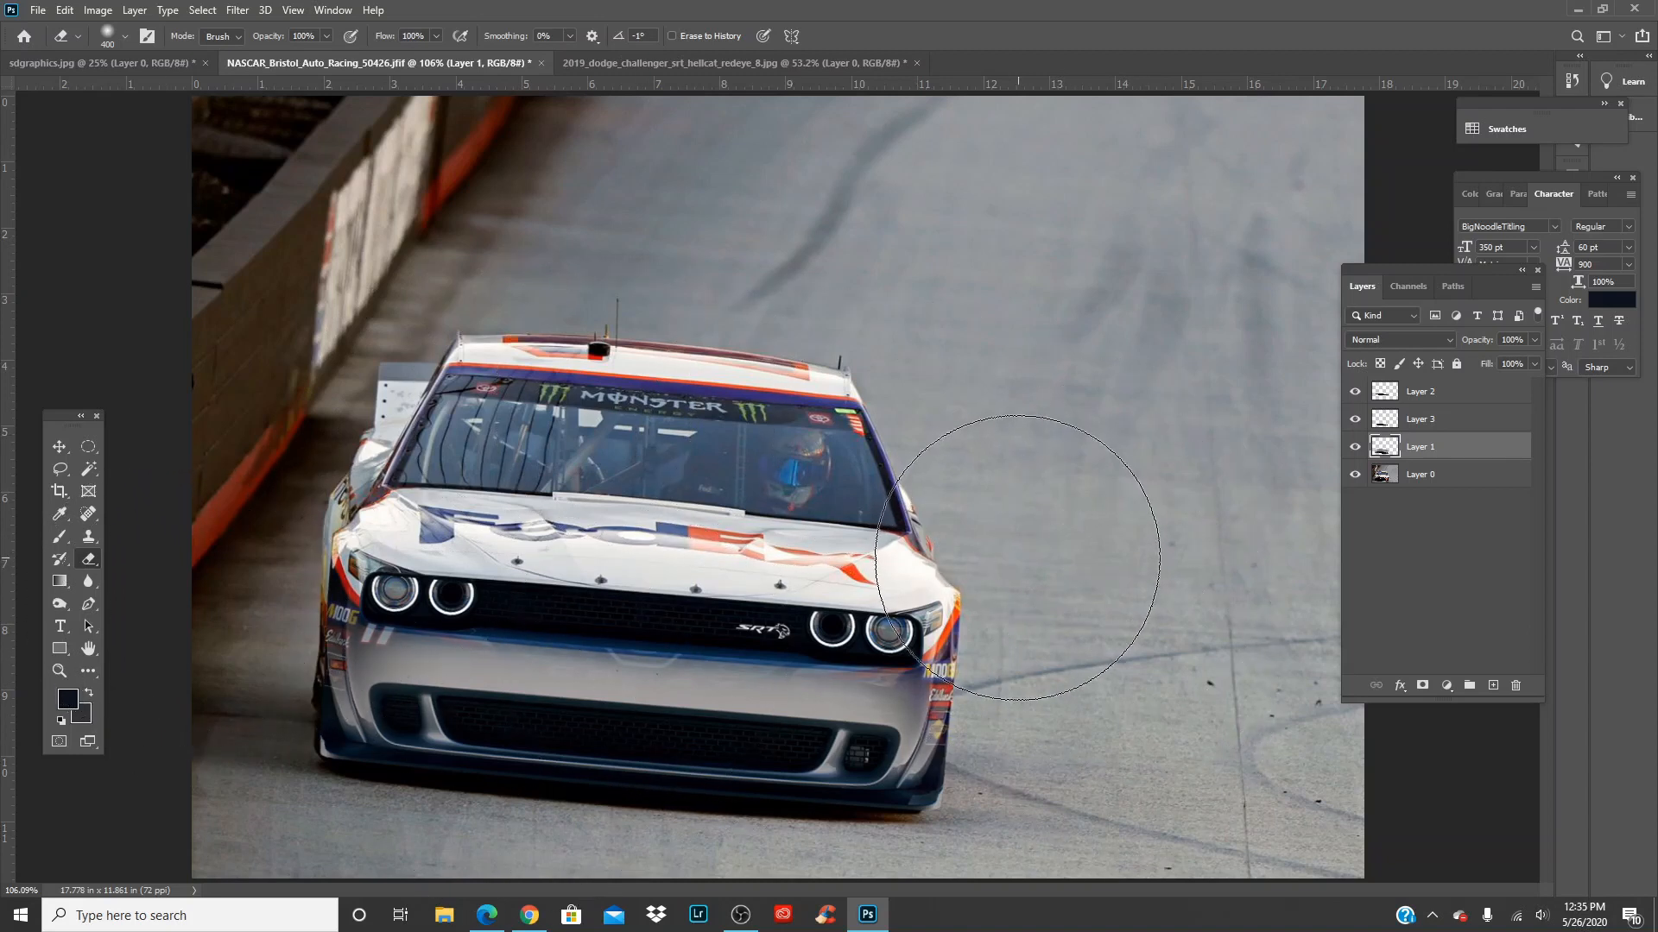
Examine the blended edges of the front bumper across both fenders and the grille area
{"action": "key", "text": "ctrl+plus"}
{"action": "key", "text": "ctrl+plus"}
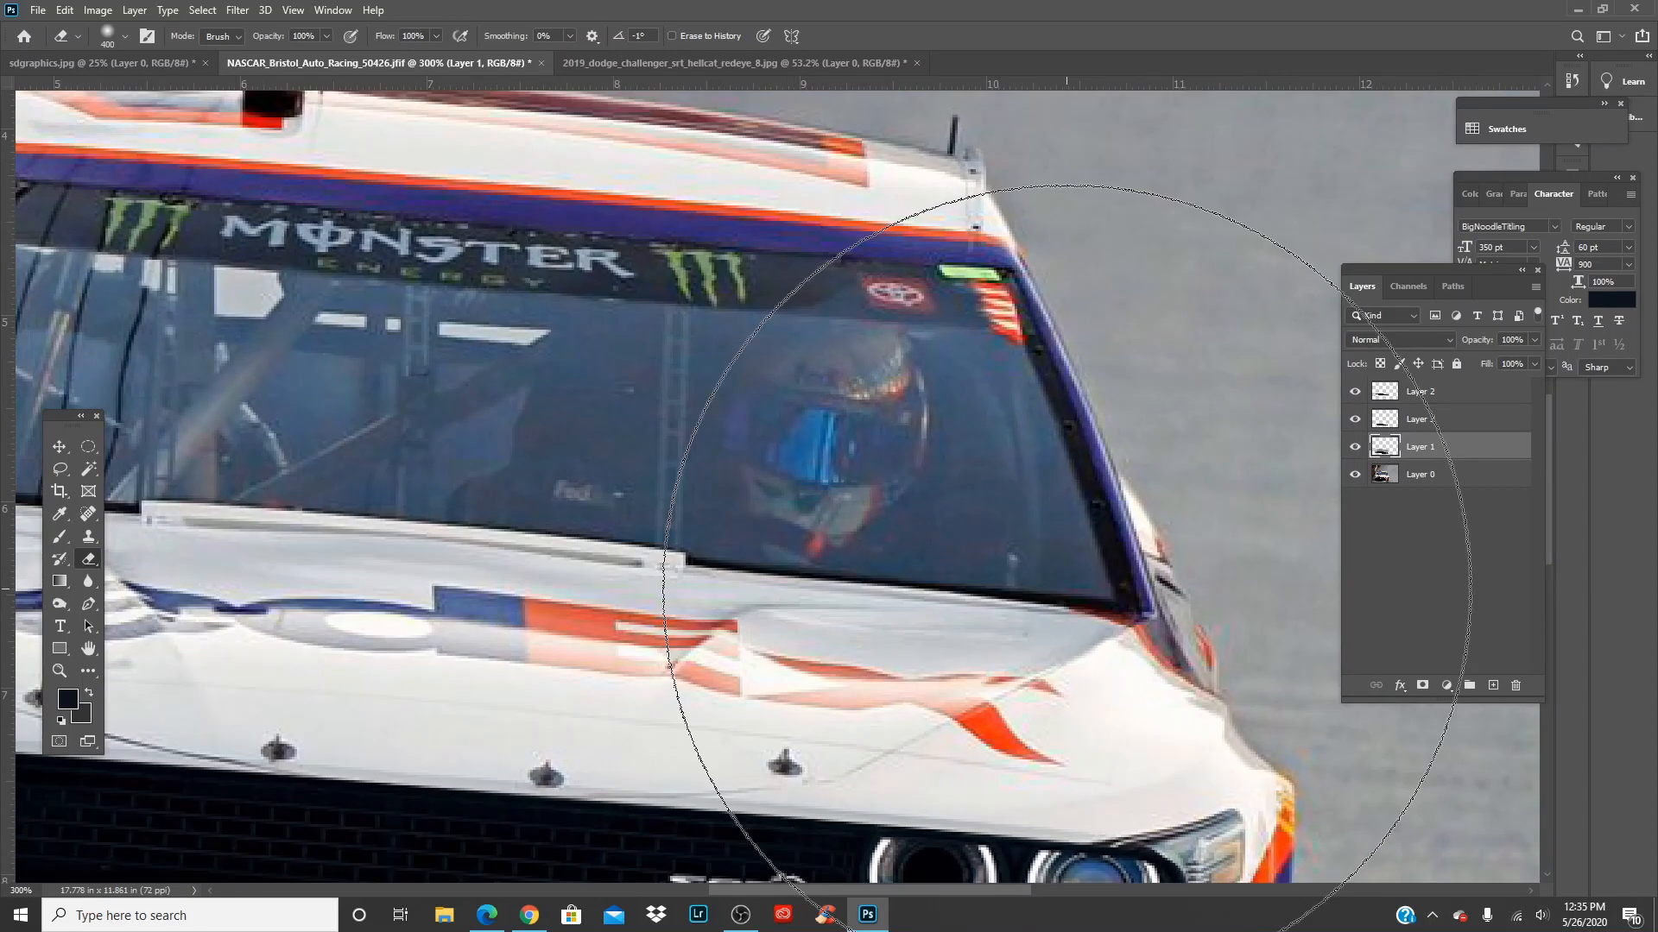
{"action": "left_click_drag", "start_coordinate": [1068, 591], "coordinate": [757, 9]}
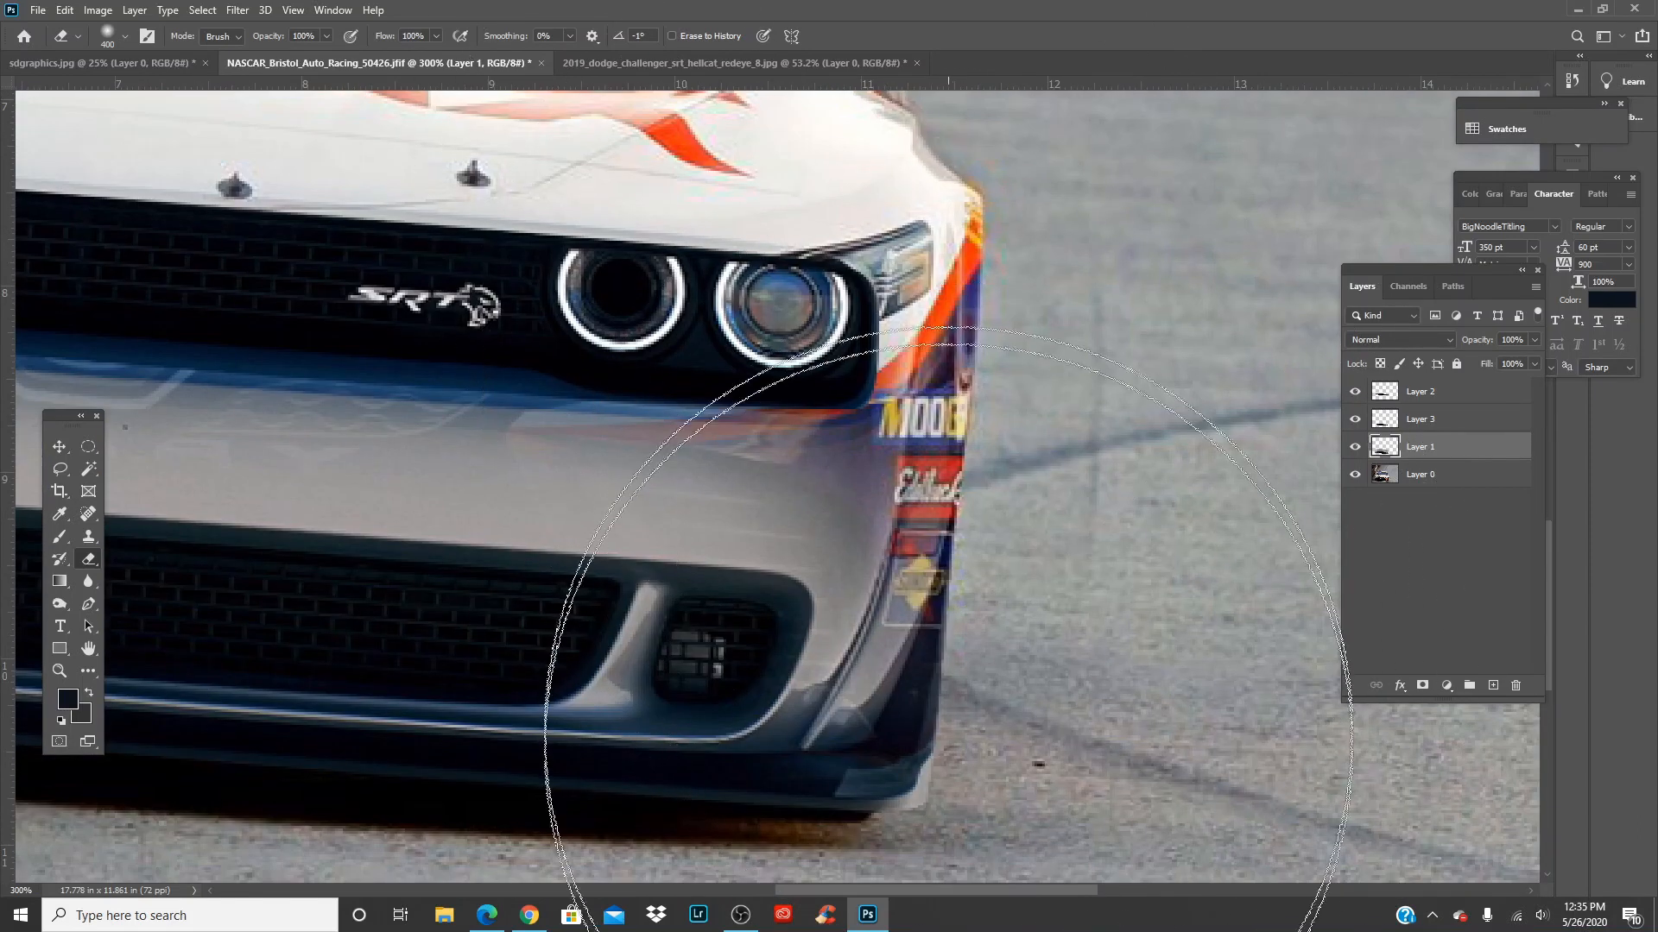
{"action": "key", "text": "v"}
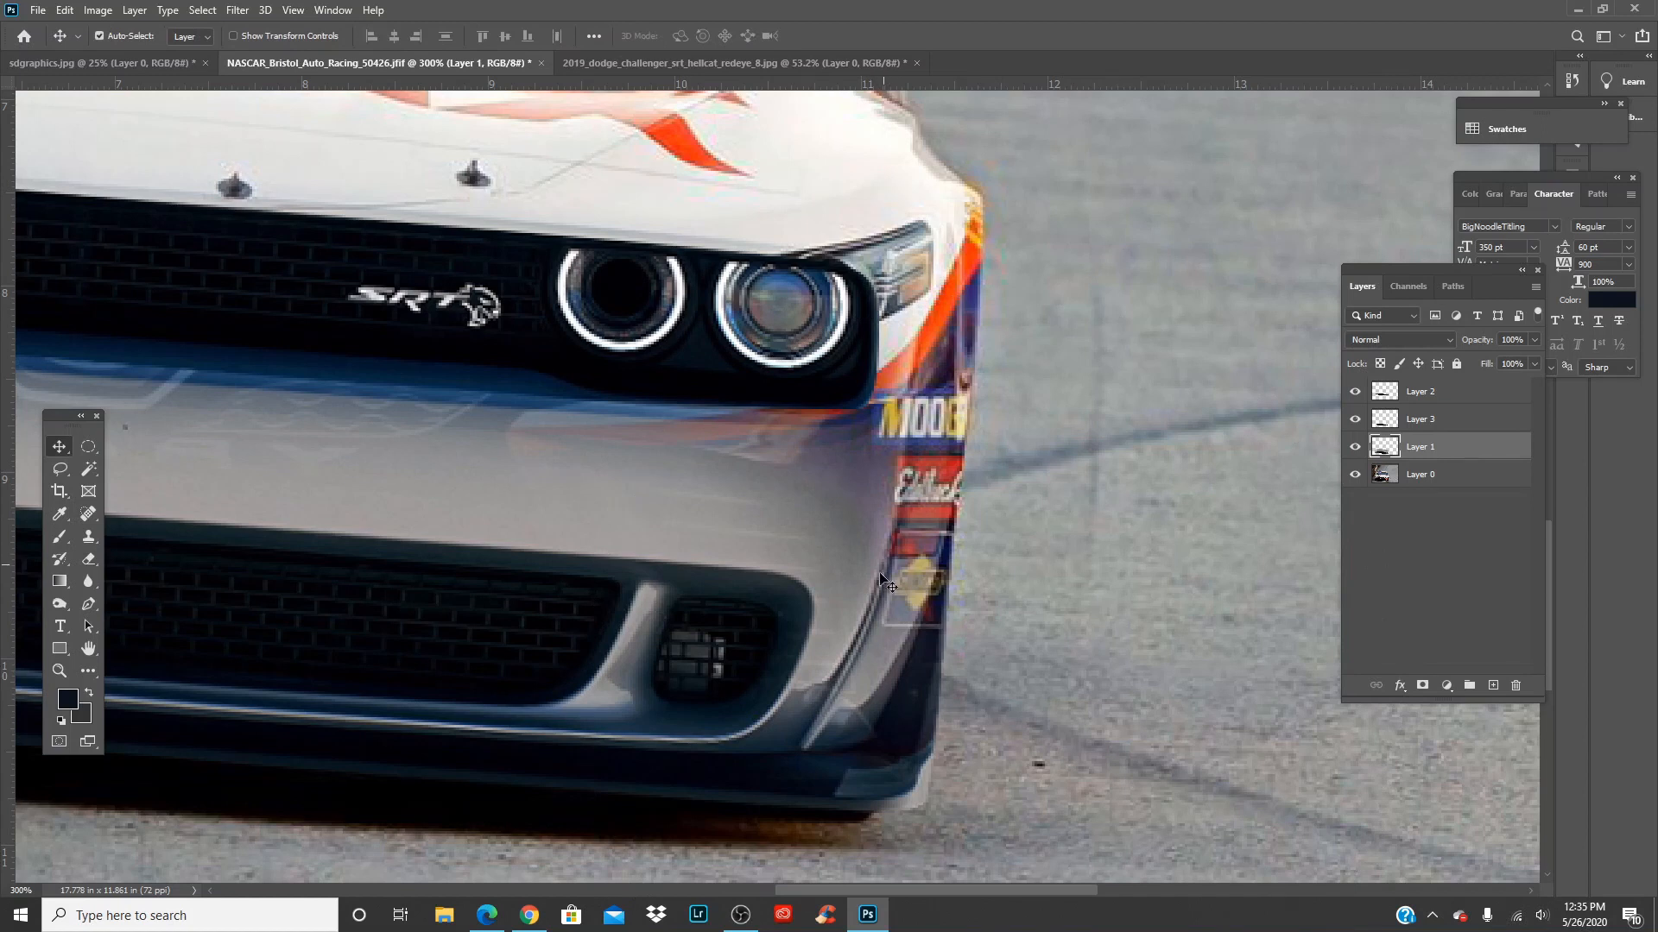
{"action": "left_click_drag", "start_coordinate": [209, 605], "coordinate": [852, 614]}
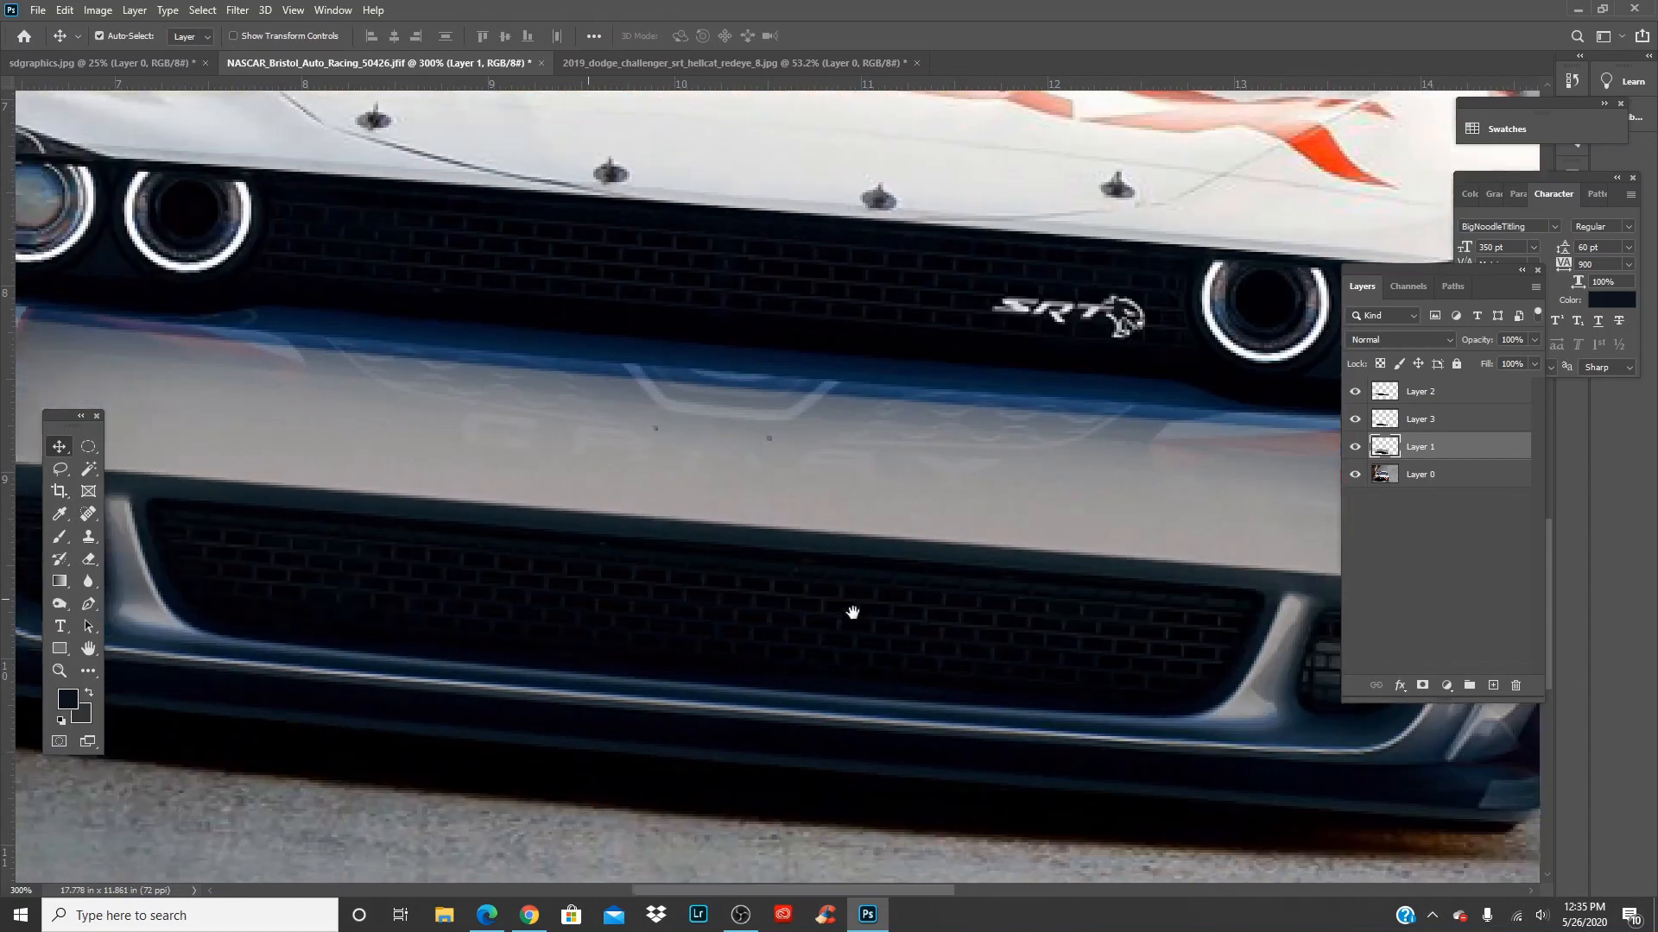
{"action": "left_click_drag", "start_coordinate": [116, 574], "coordinate": [799, 599]}
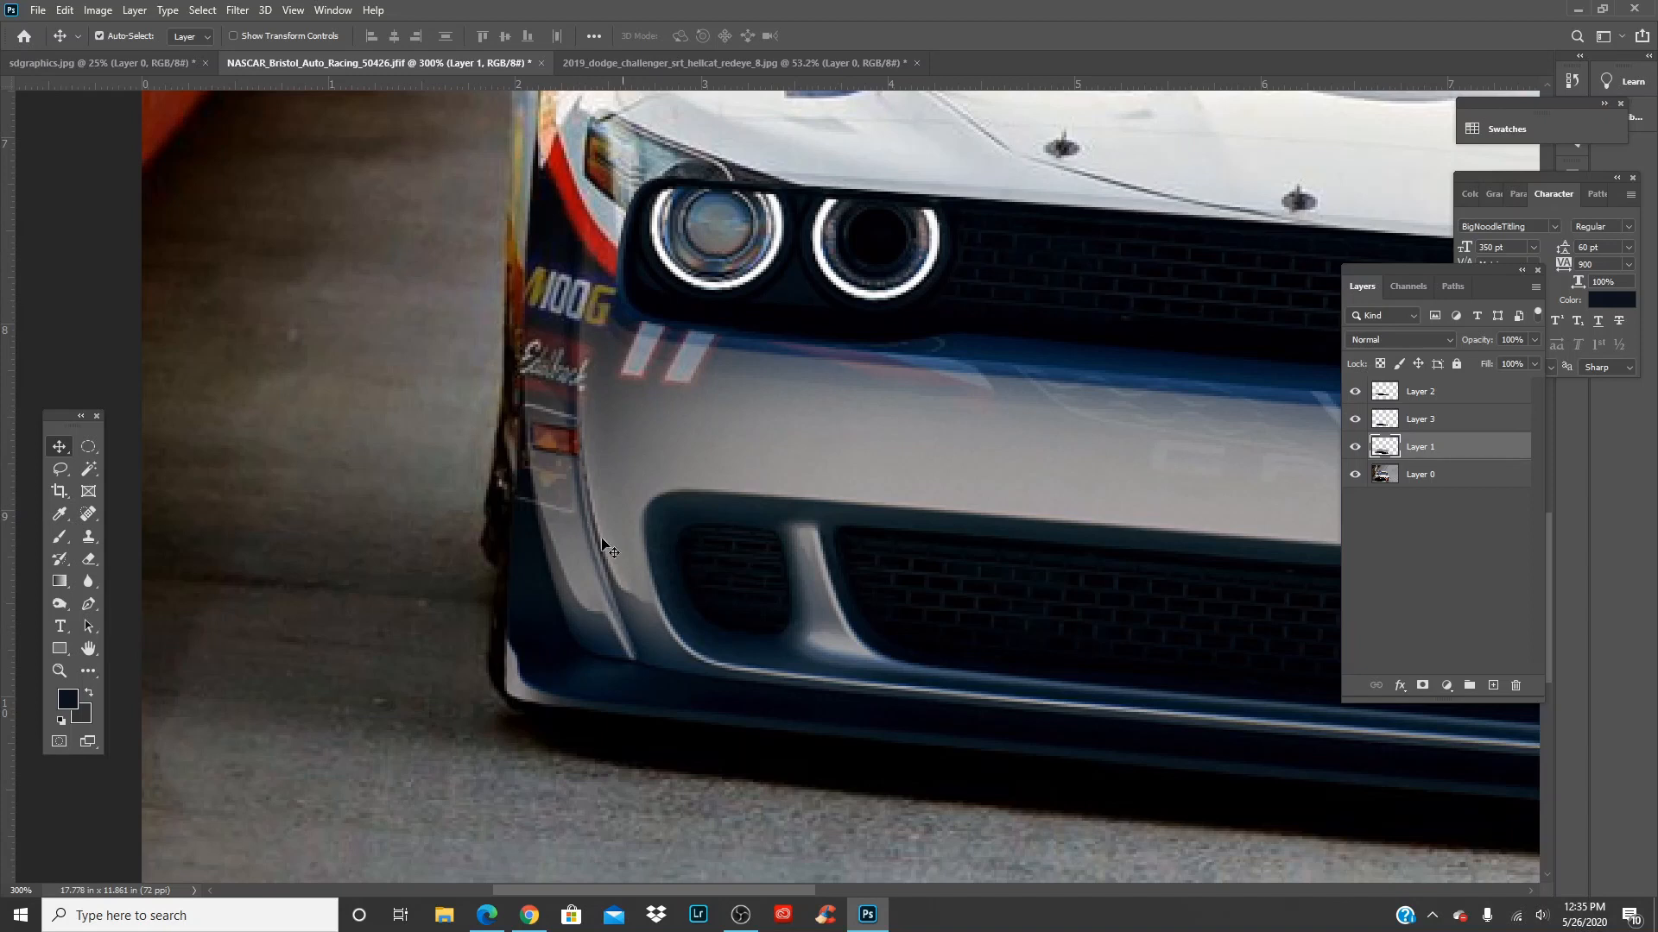
{"action": "key", "text": "ctrl+0"}
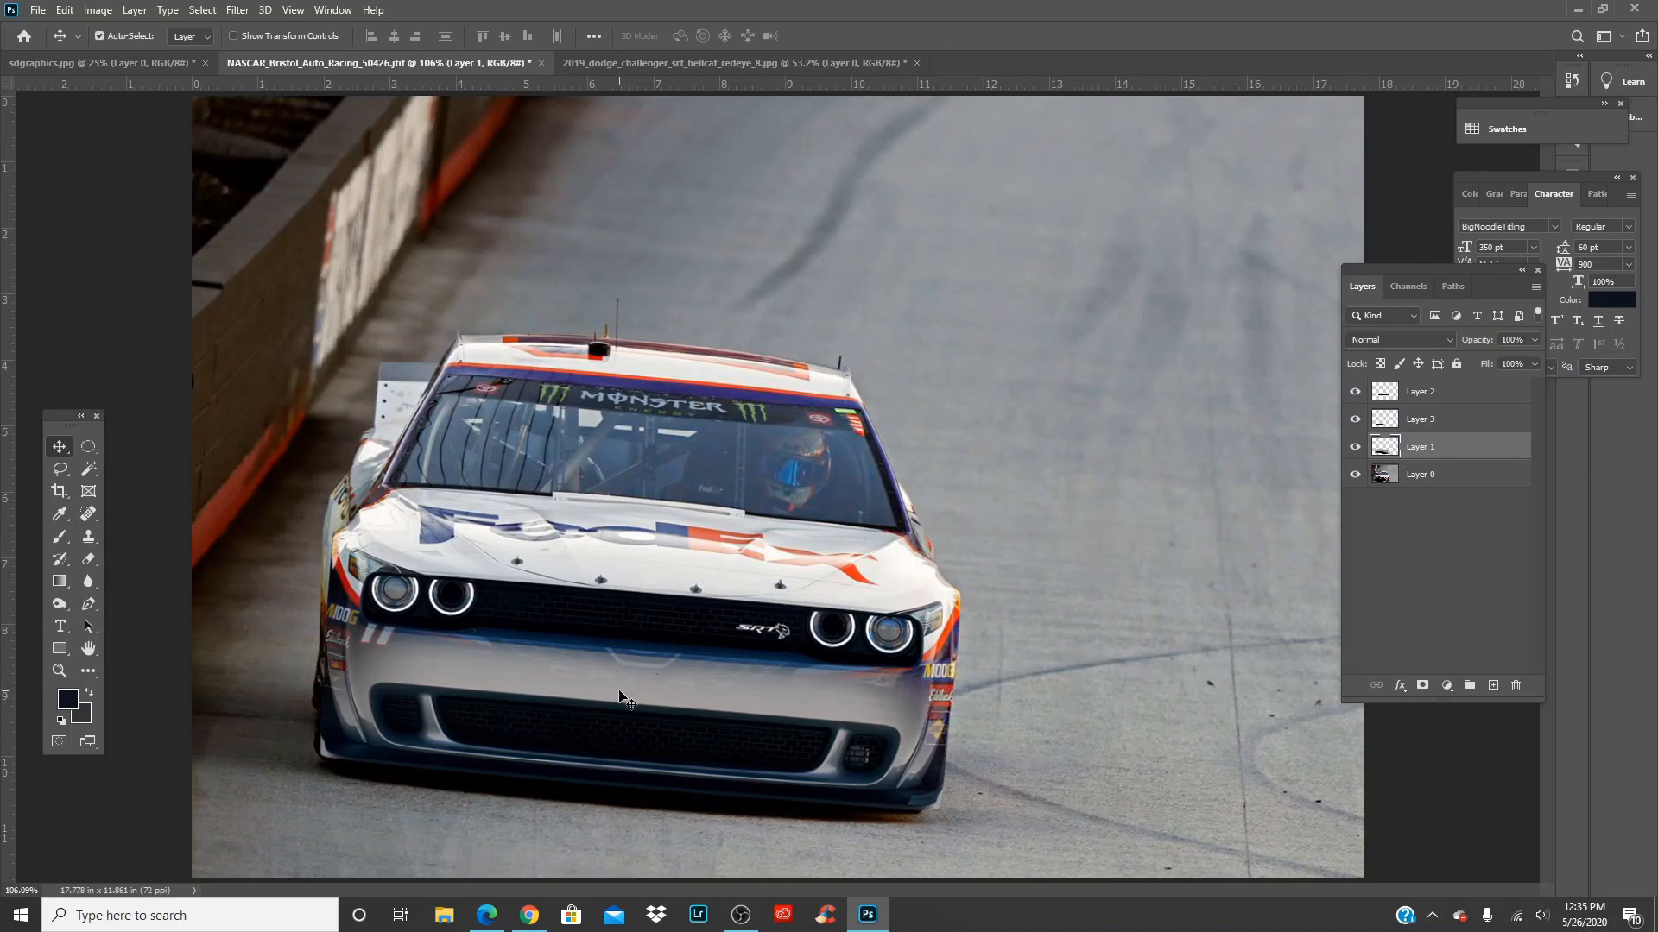
Try lightening the bumper layer with Hue/Saturation at a lightness of +46
{"action": "left_click", "coordinate": [98, 10]}
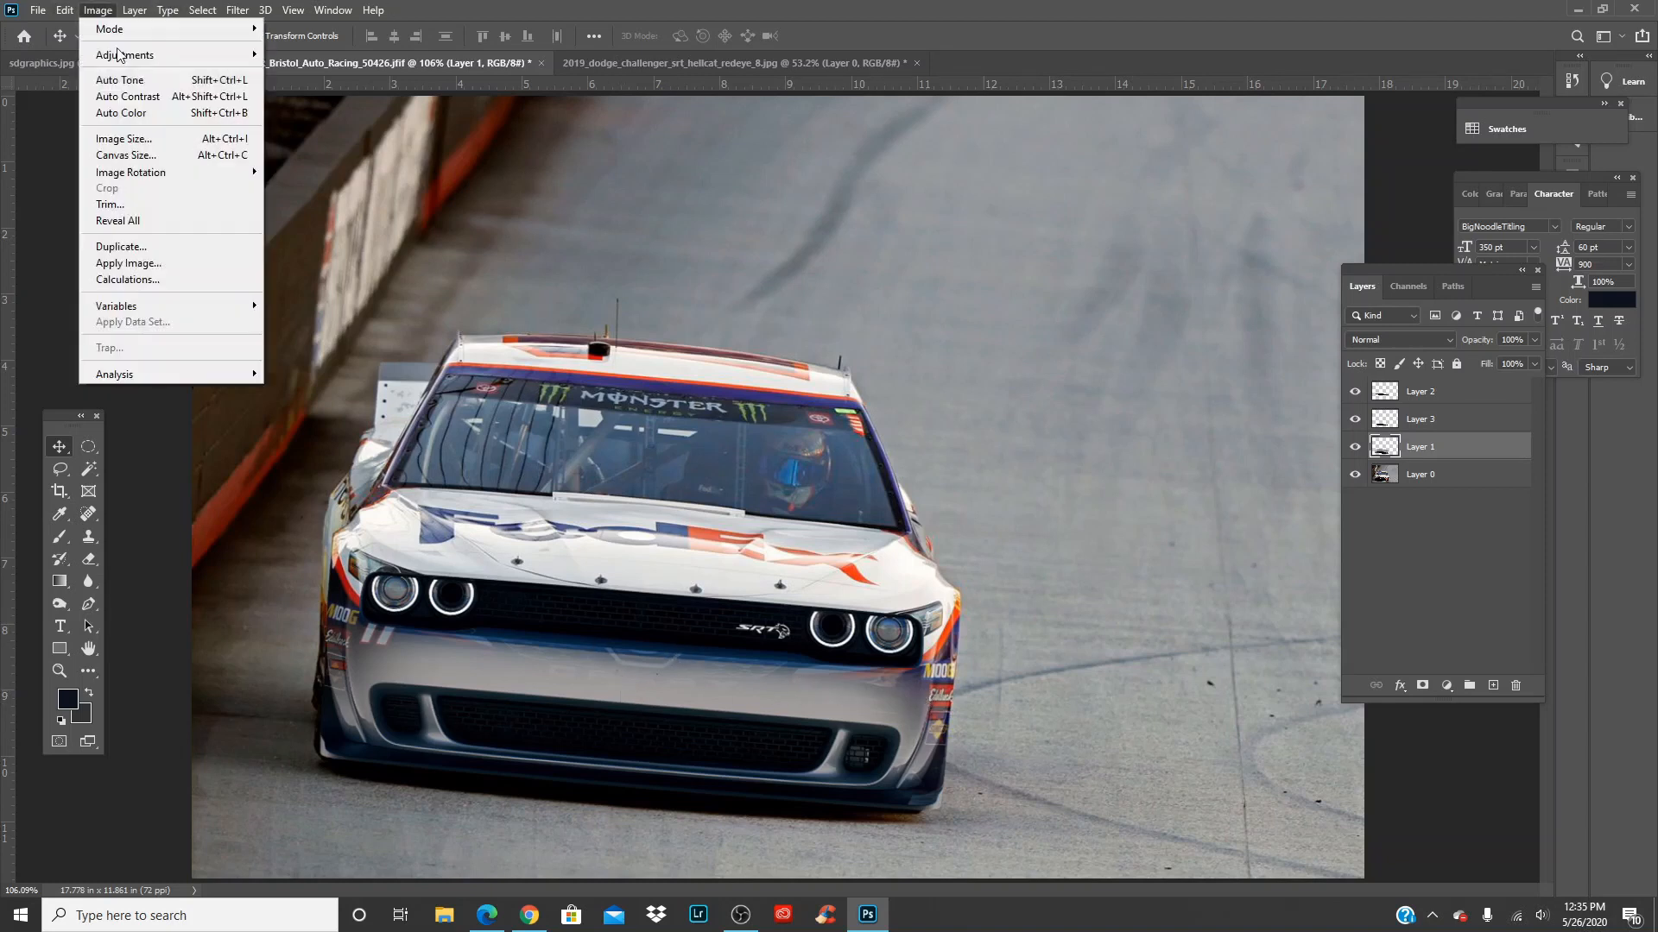
{"action": "mouse_move", "coordinate": [163, 67]}
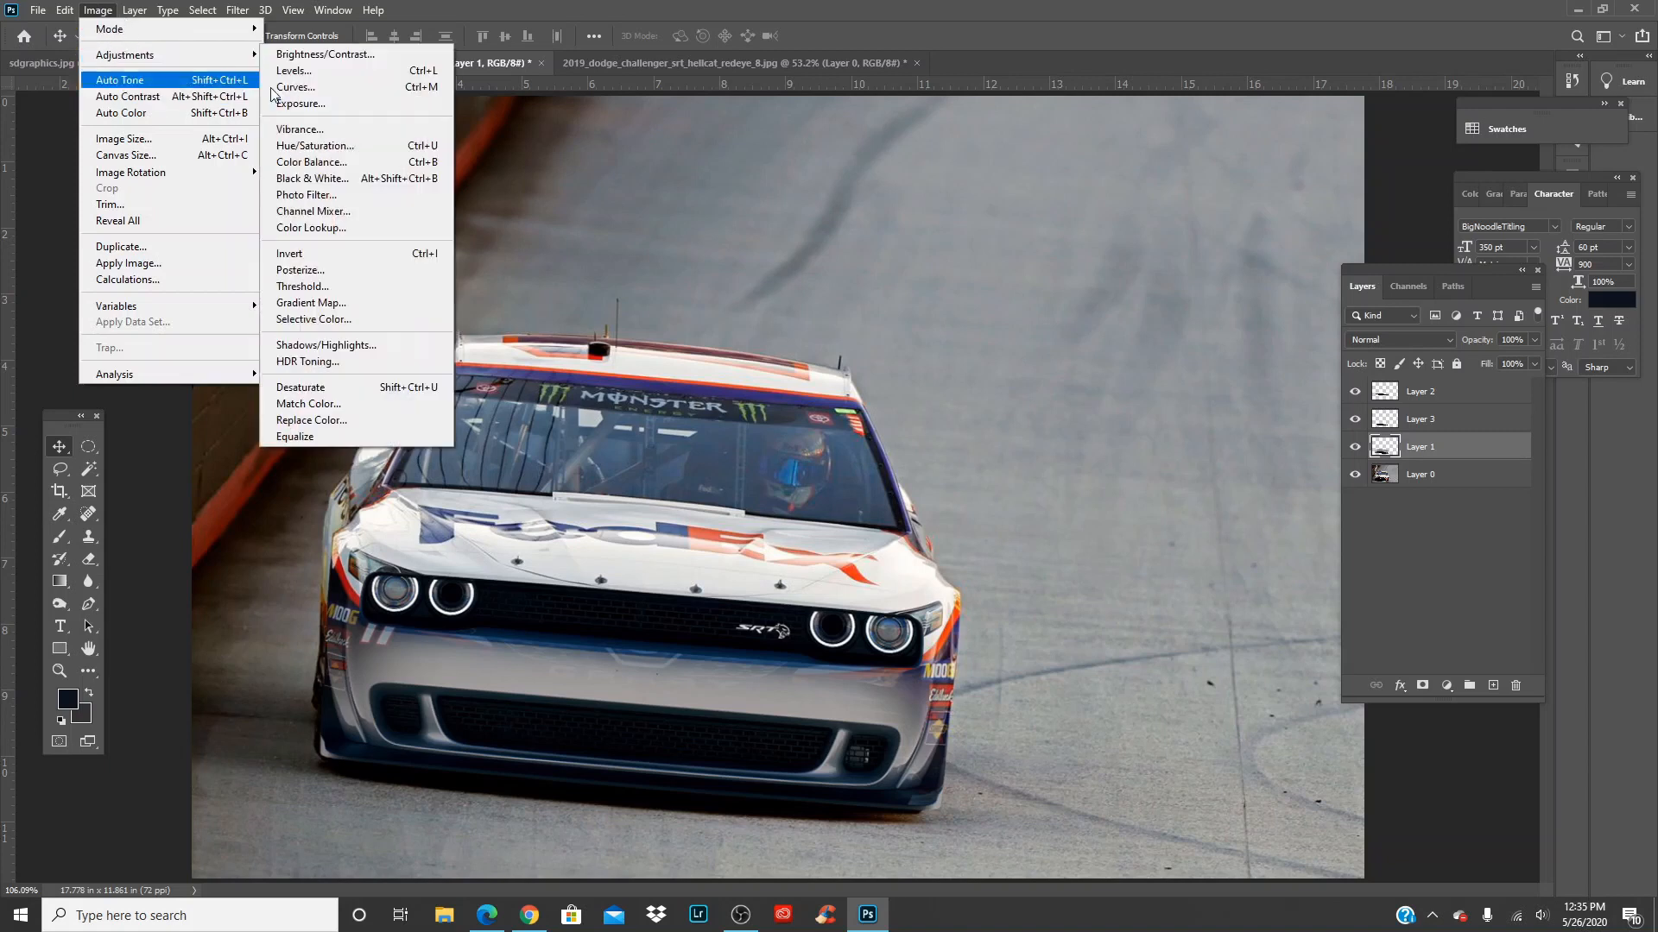
{"action": "left_click", "coordinate": [388, 144]}
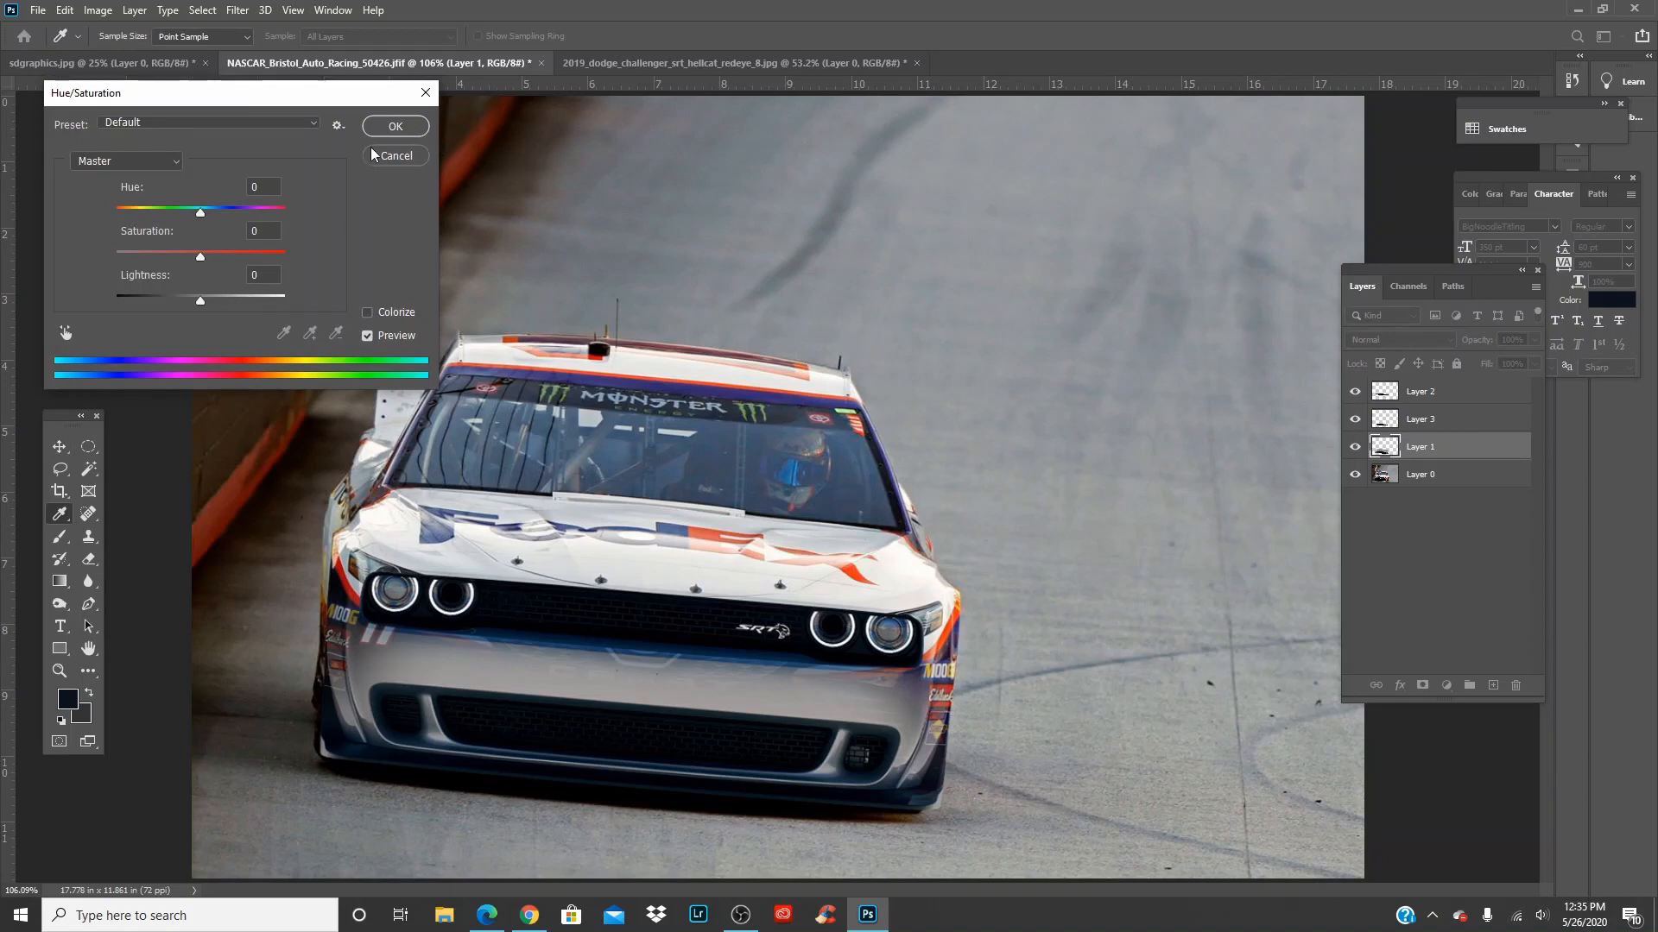
{"action": "left_click_drag", "start_coordinate": [211, 300], "coordinate": [240, 303]}
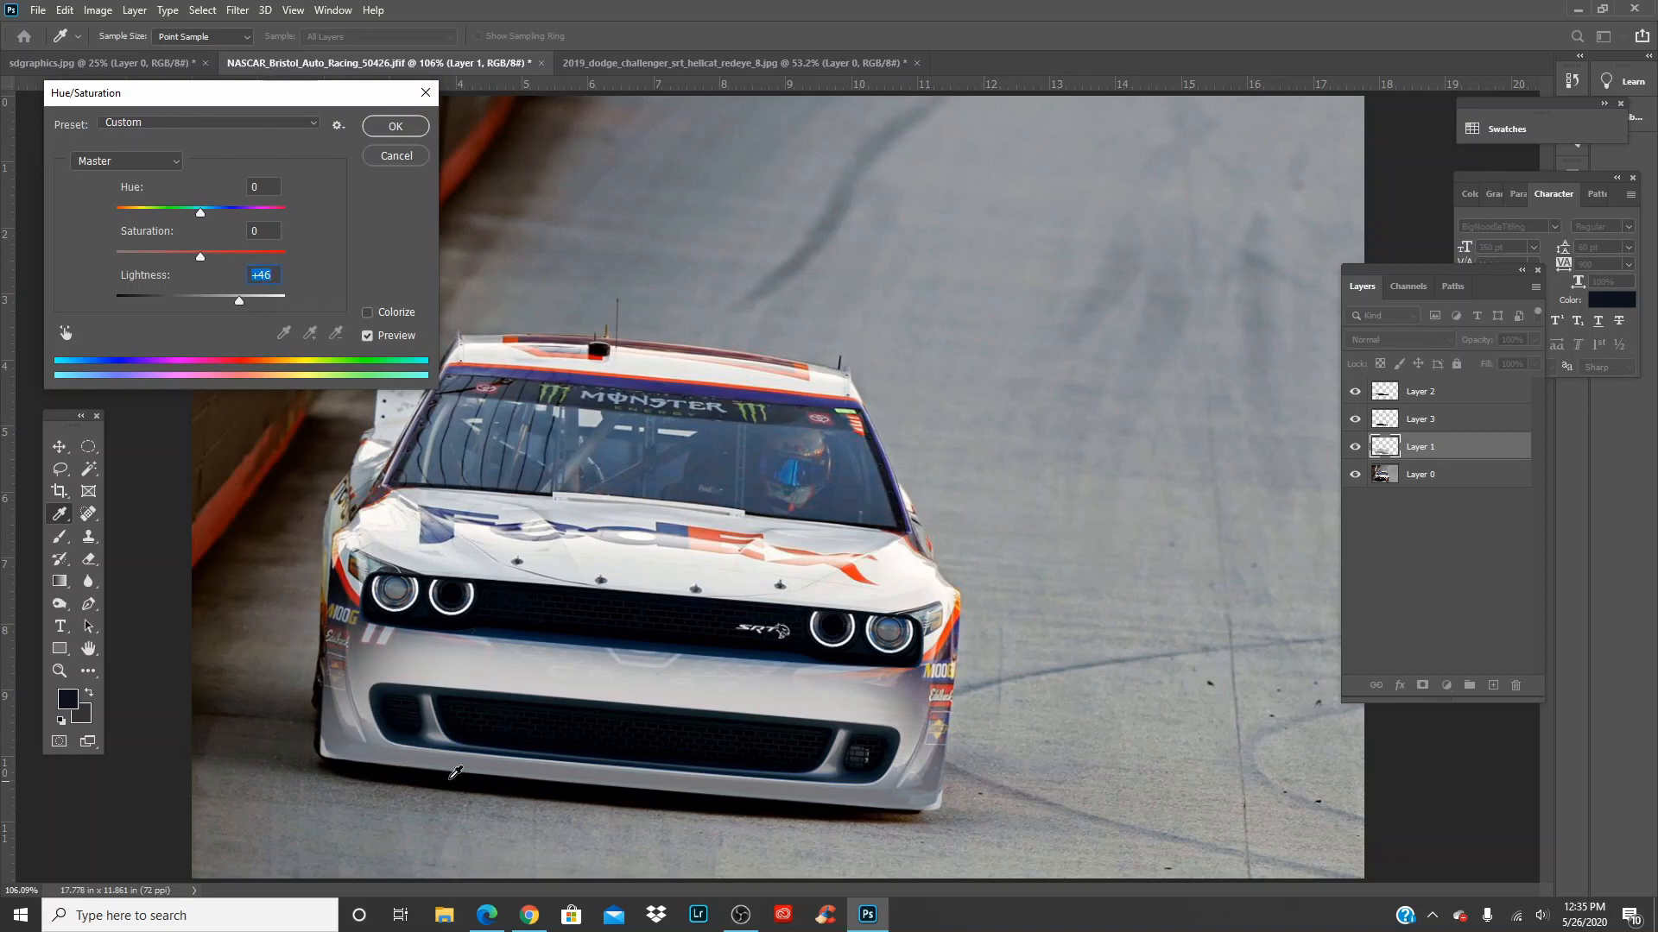
{"action": "left_click", "coordinate": [426, 92]}
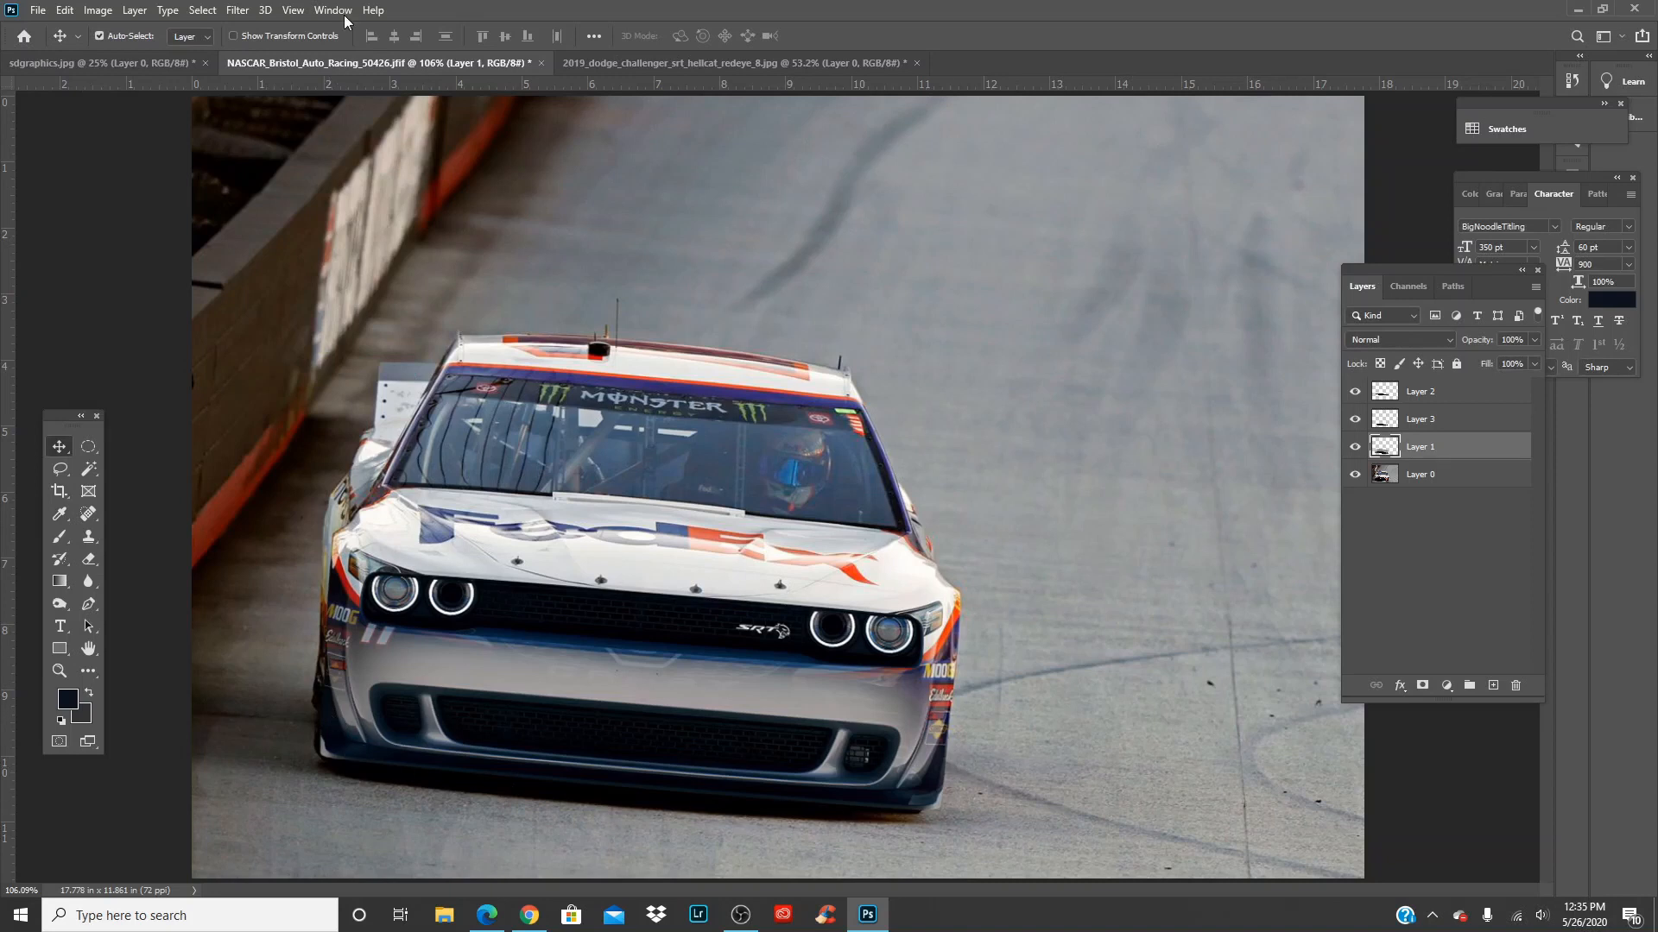
Brighten the bumper on Layer 1 with Levels, setting the white input level to 167
{"action": "left_click", "coordinate": [97, 10]}
{"action": "mouse_move", "coordinate": [138, 57]}
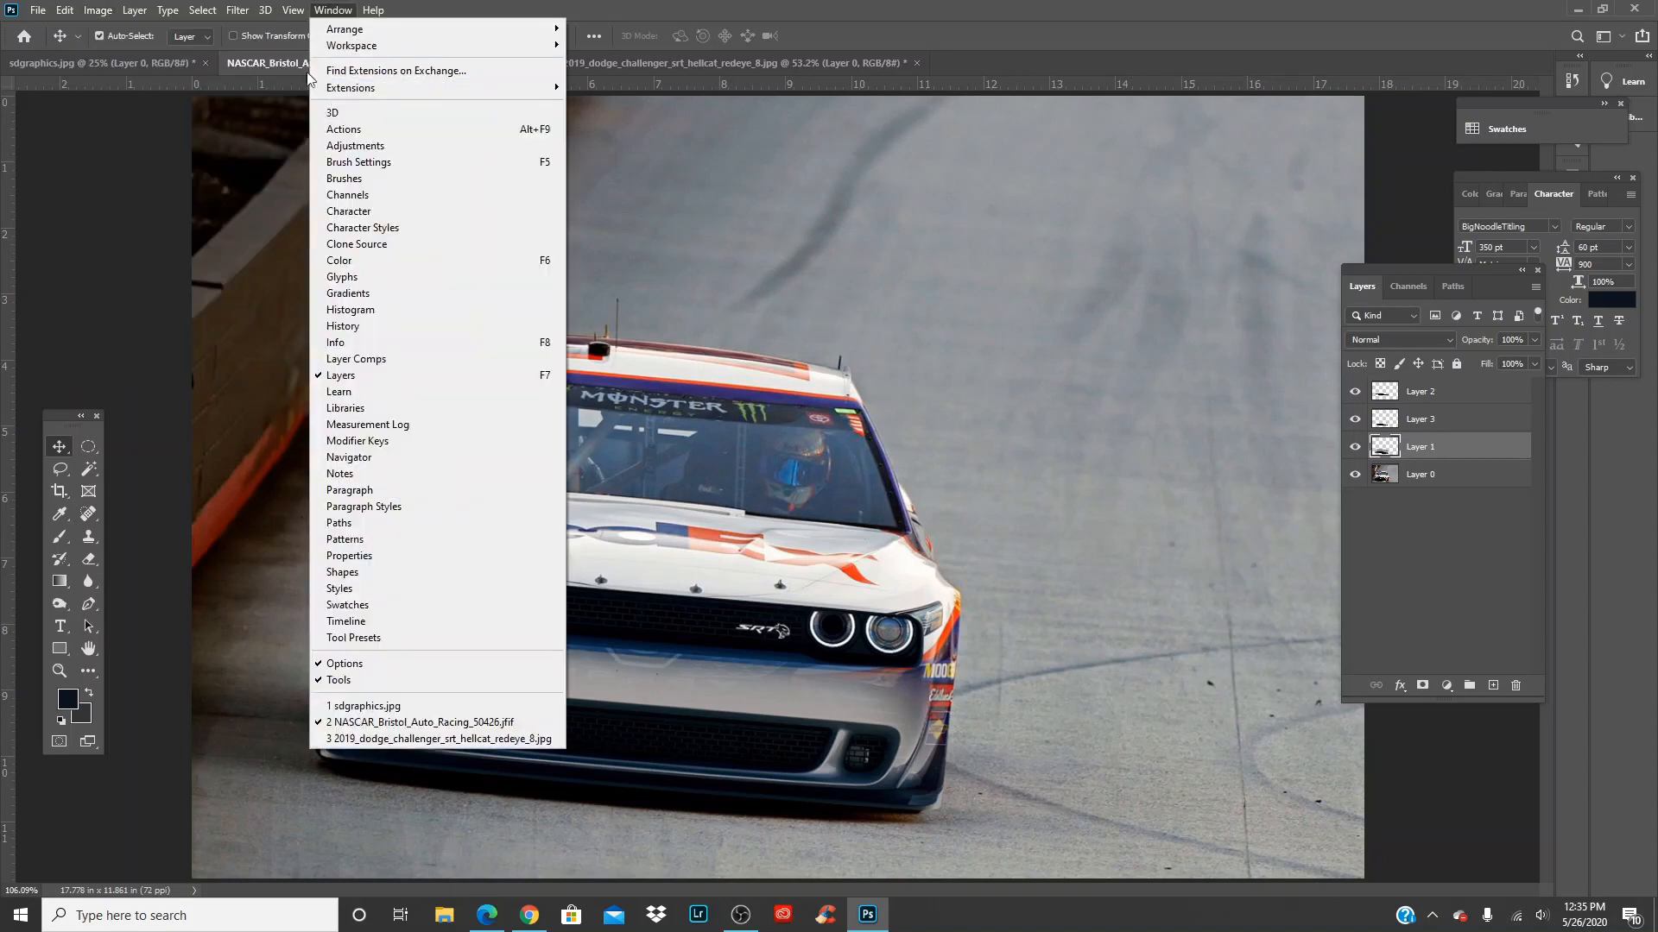
{"action": "left_click", "coordinate": [100, 9]}
{"action": "left_click", "coordinate": [103, 12]}
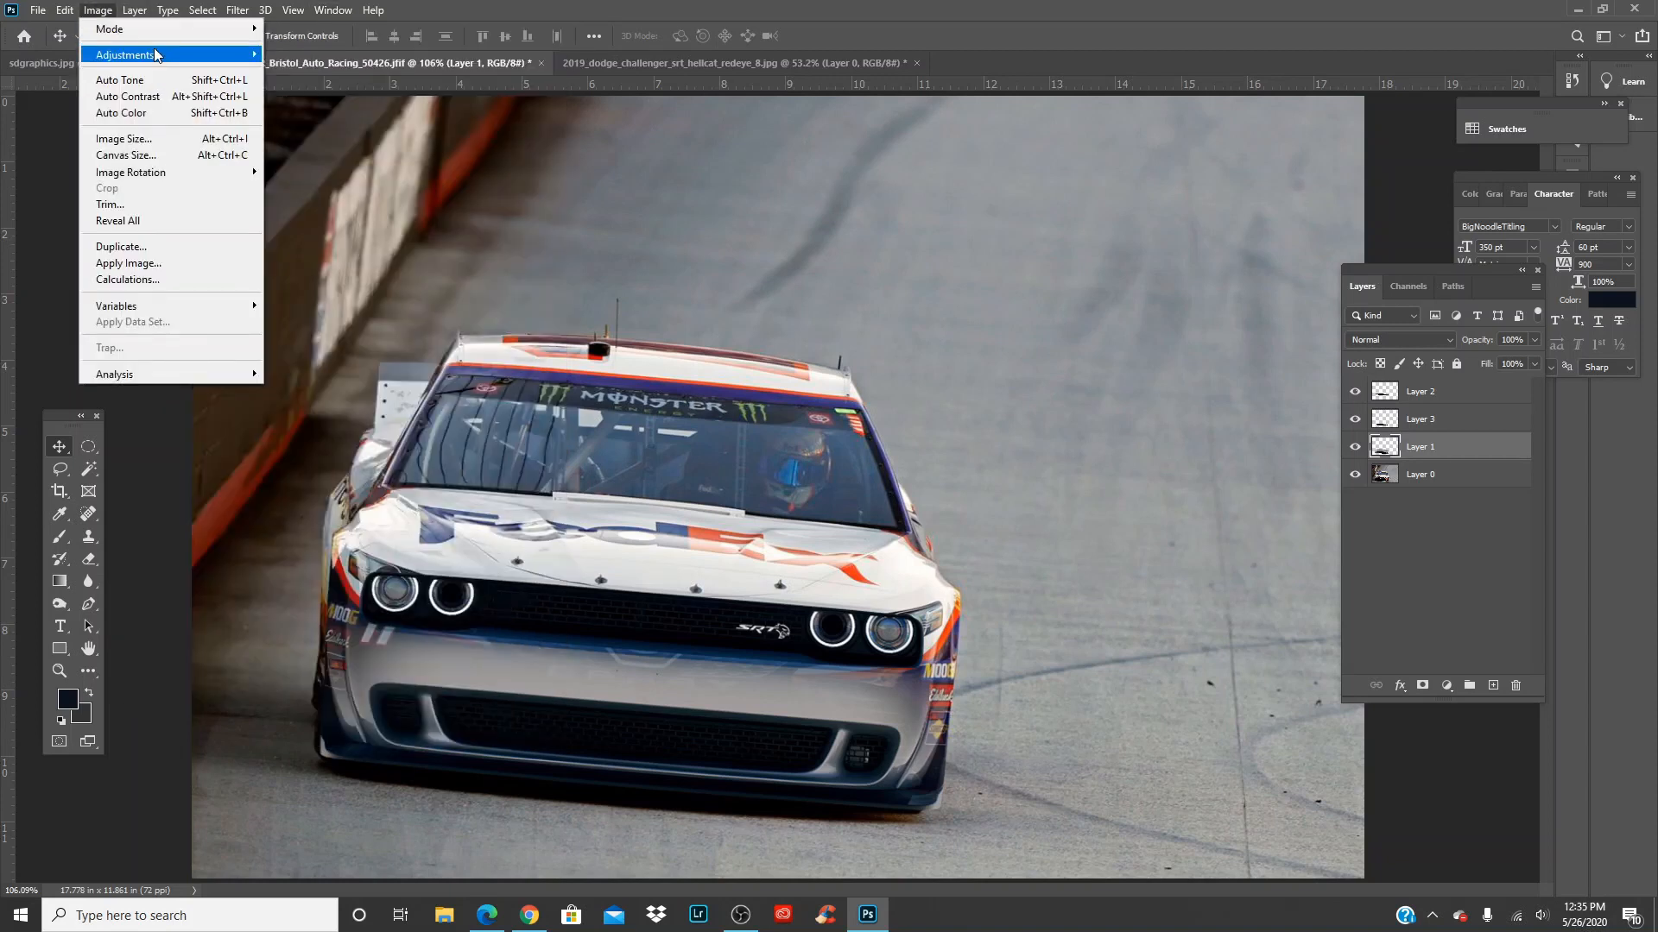
{"action": "mouse_move", "coordinate": [154, 50]}
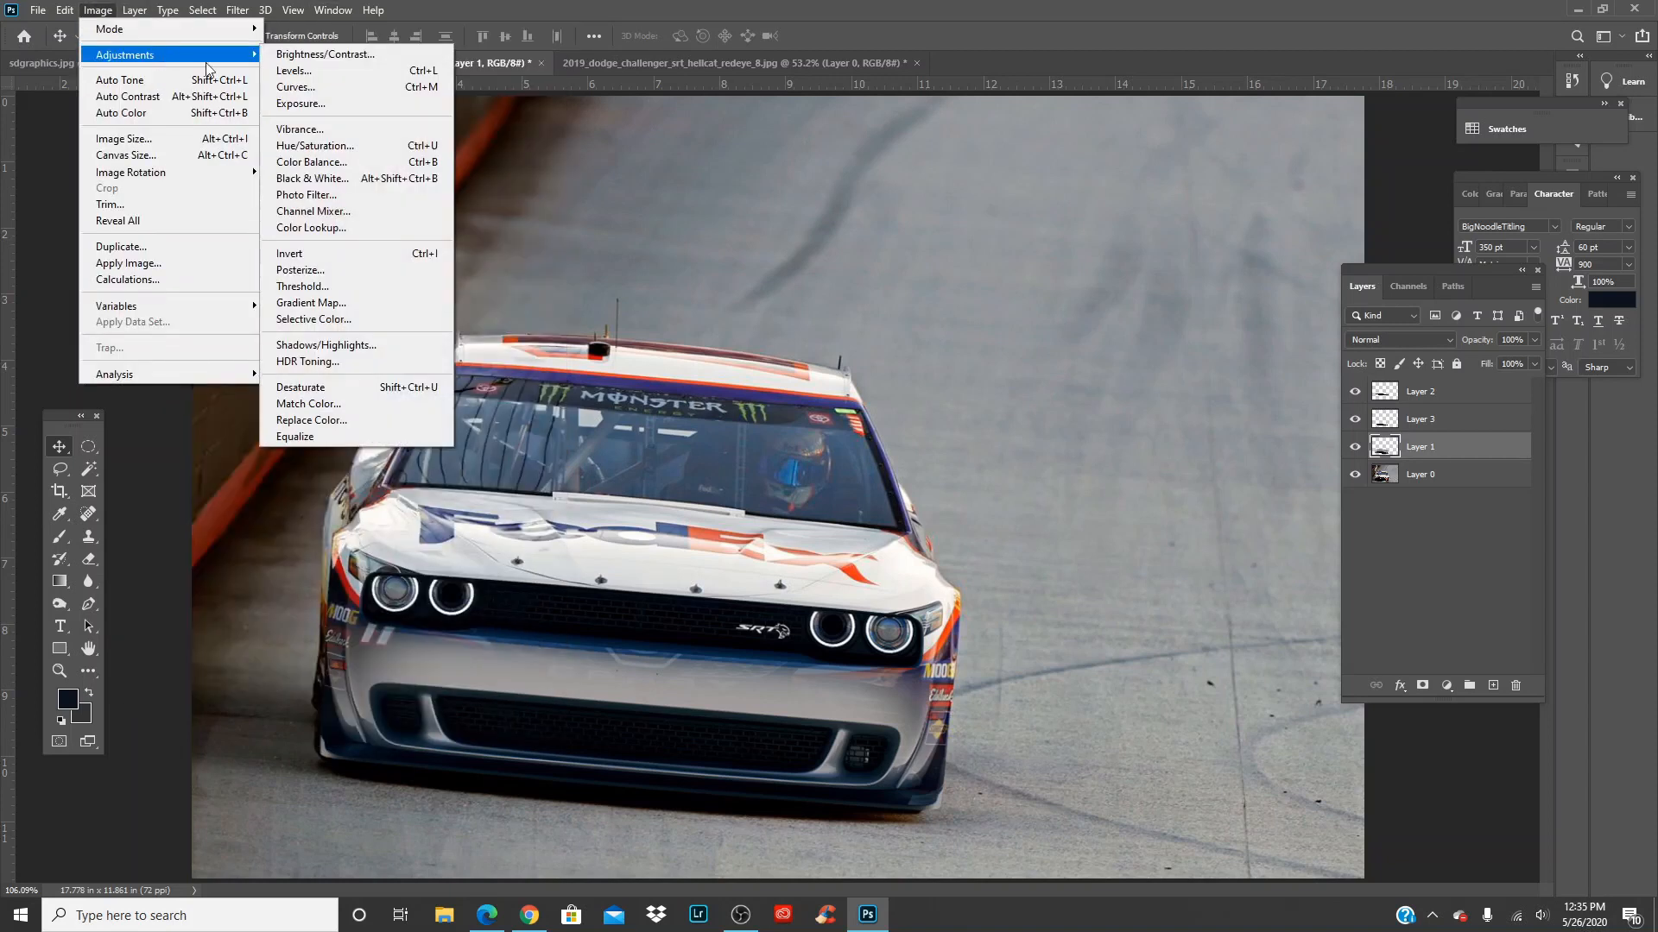
{"action": "left_click", "coordinate": [395, 73]}
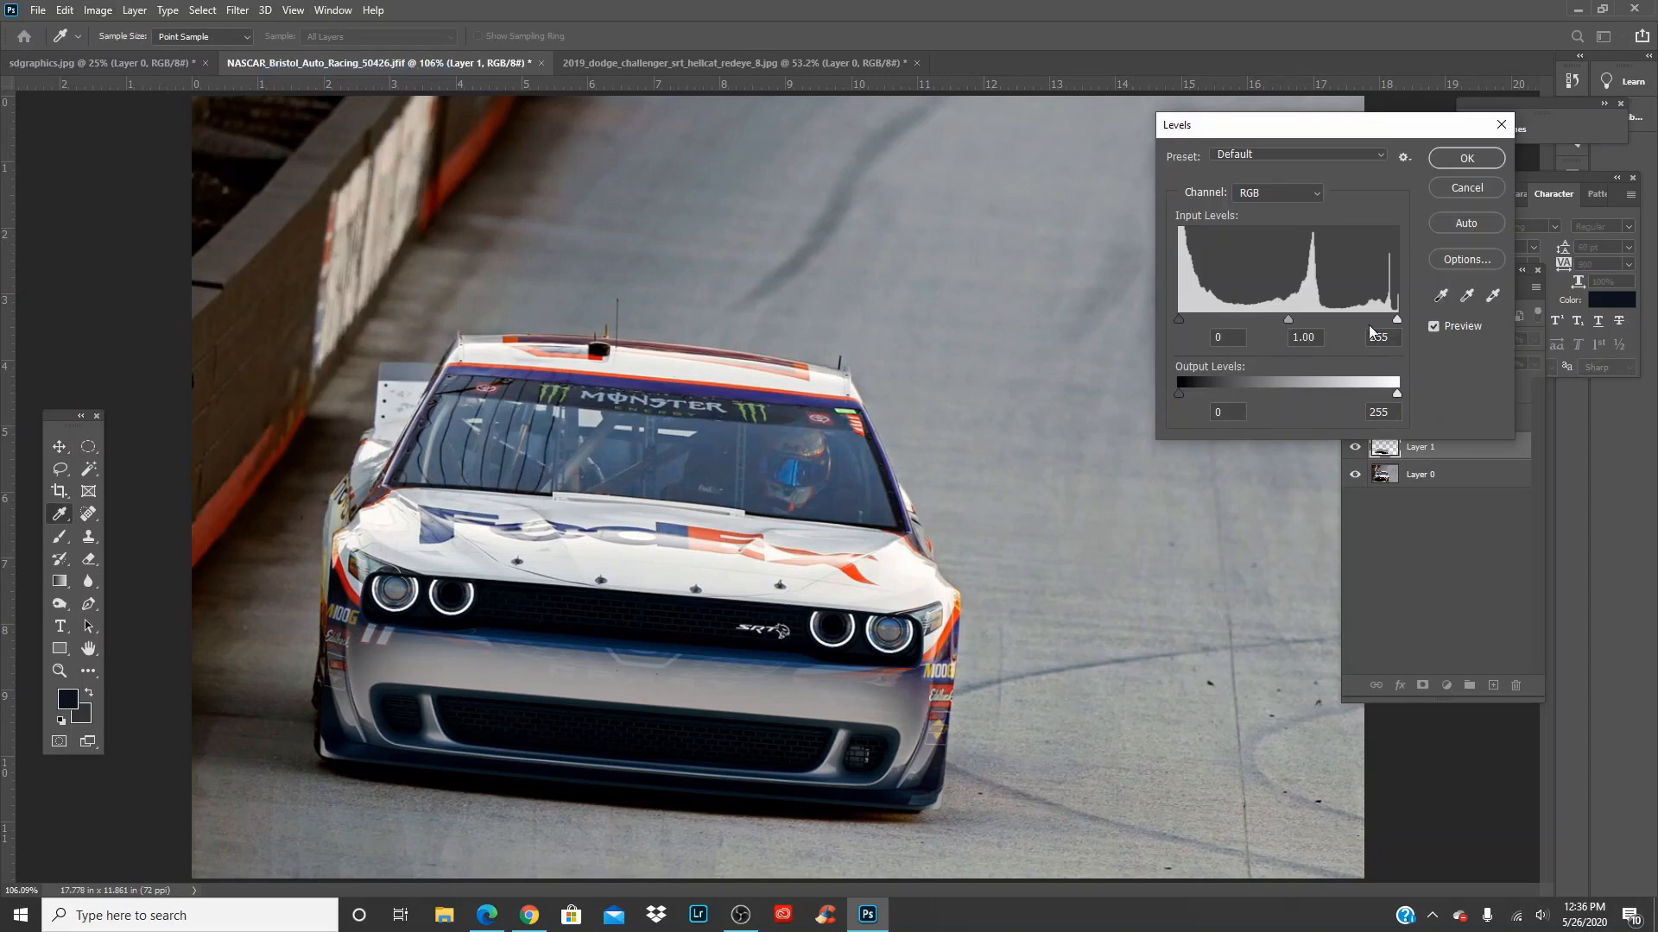
{"action": "left_click_drag", "start_coordinate": [1178, 318], "coordinate": [1125, 346]}
{"action": "left_click_drag", "start_coordinate": [1398, 322], "coordinate": [1456, 331]}
{"action": "left_click", "coordinate": [1388, 328]}
{"action": "left_click_drag", "start_coordinate": [1398, 323], "coordinate": [1322, 326]}
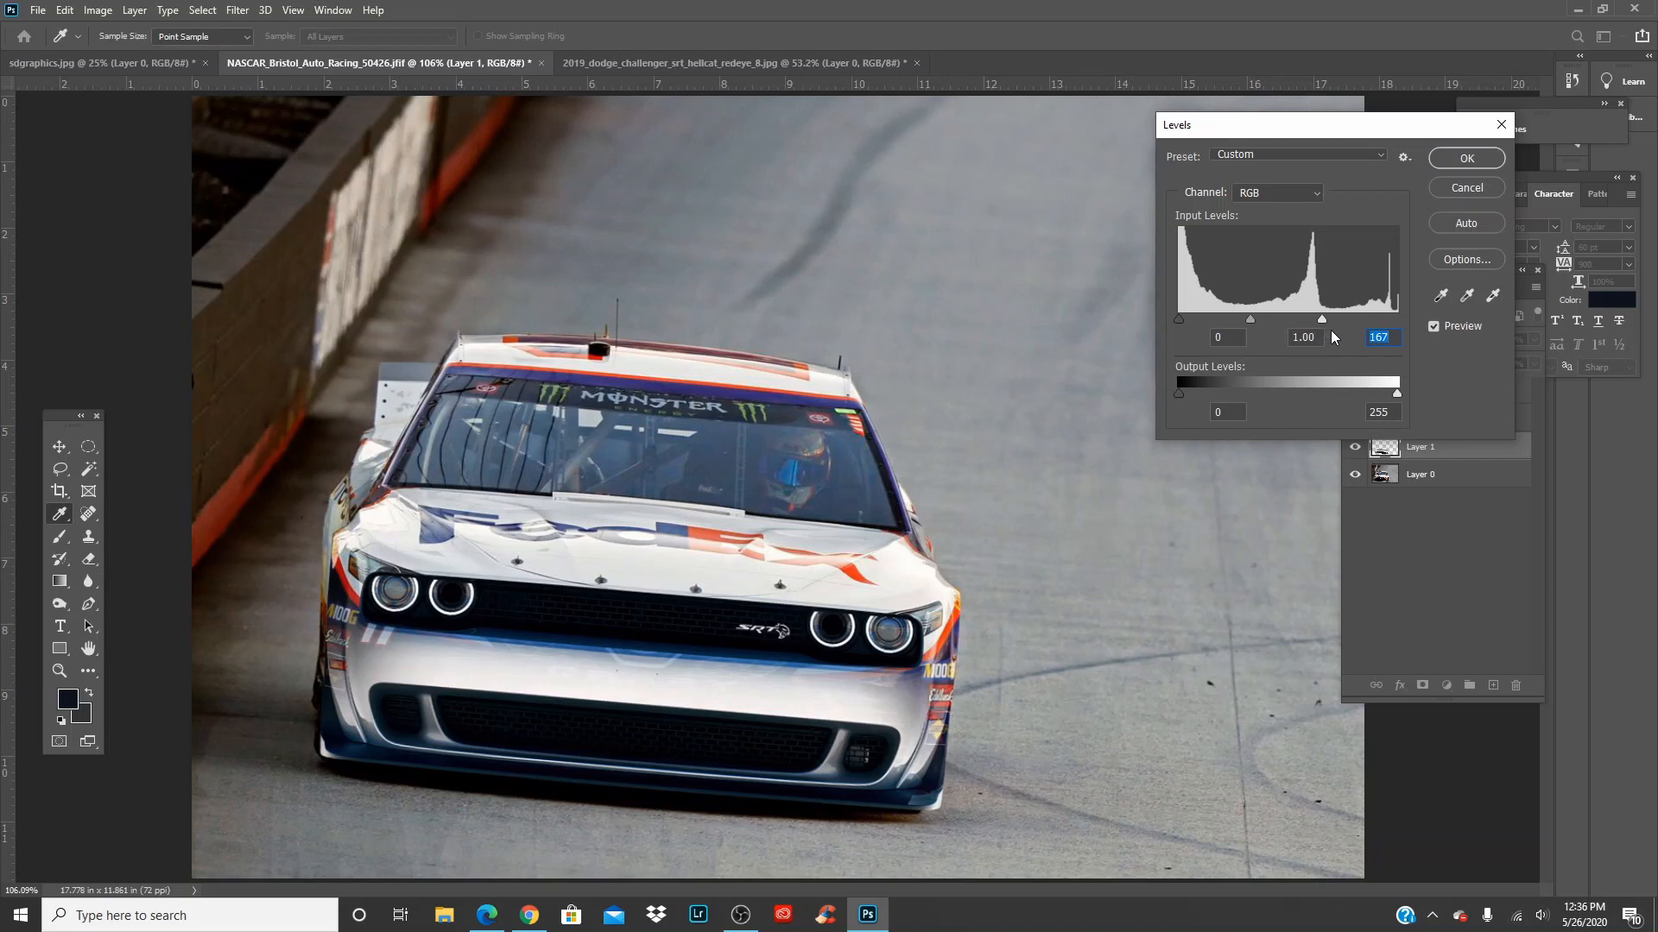
{"action": "left_click", "coordinate": [1487, 164]}
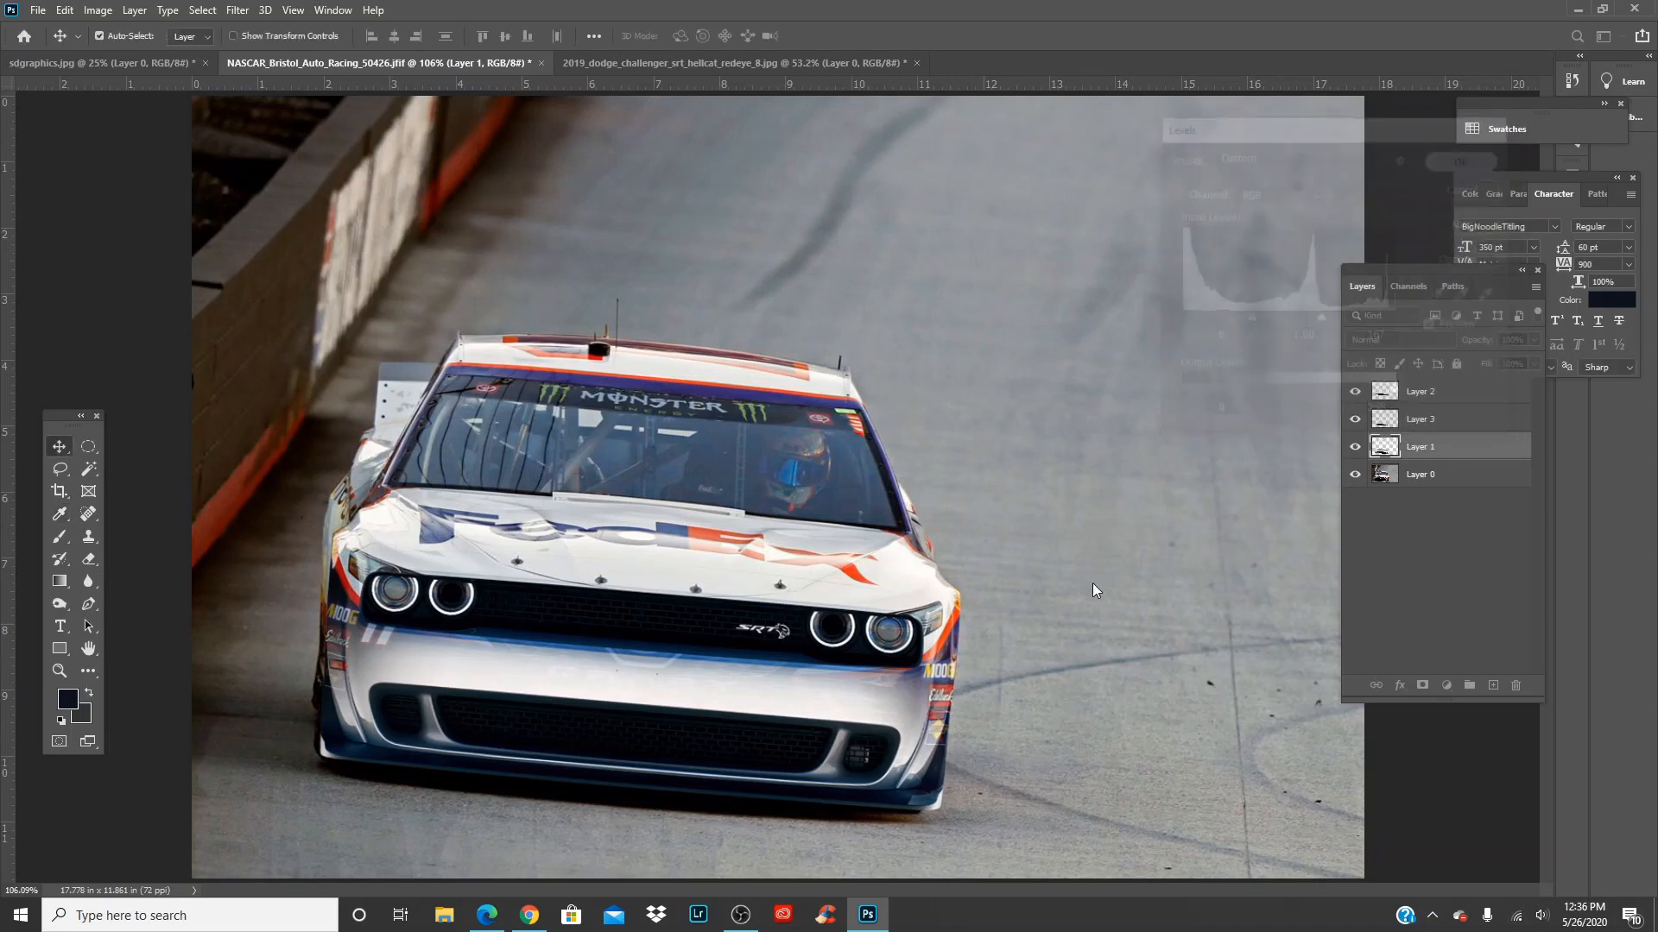
Duplicate the race car photo layer, Layer 0, twice
{"action": "left_click", "coordinate": [1441, 480]}
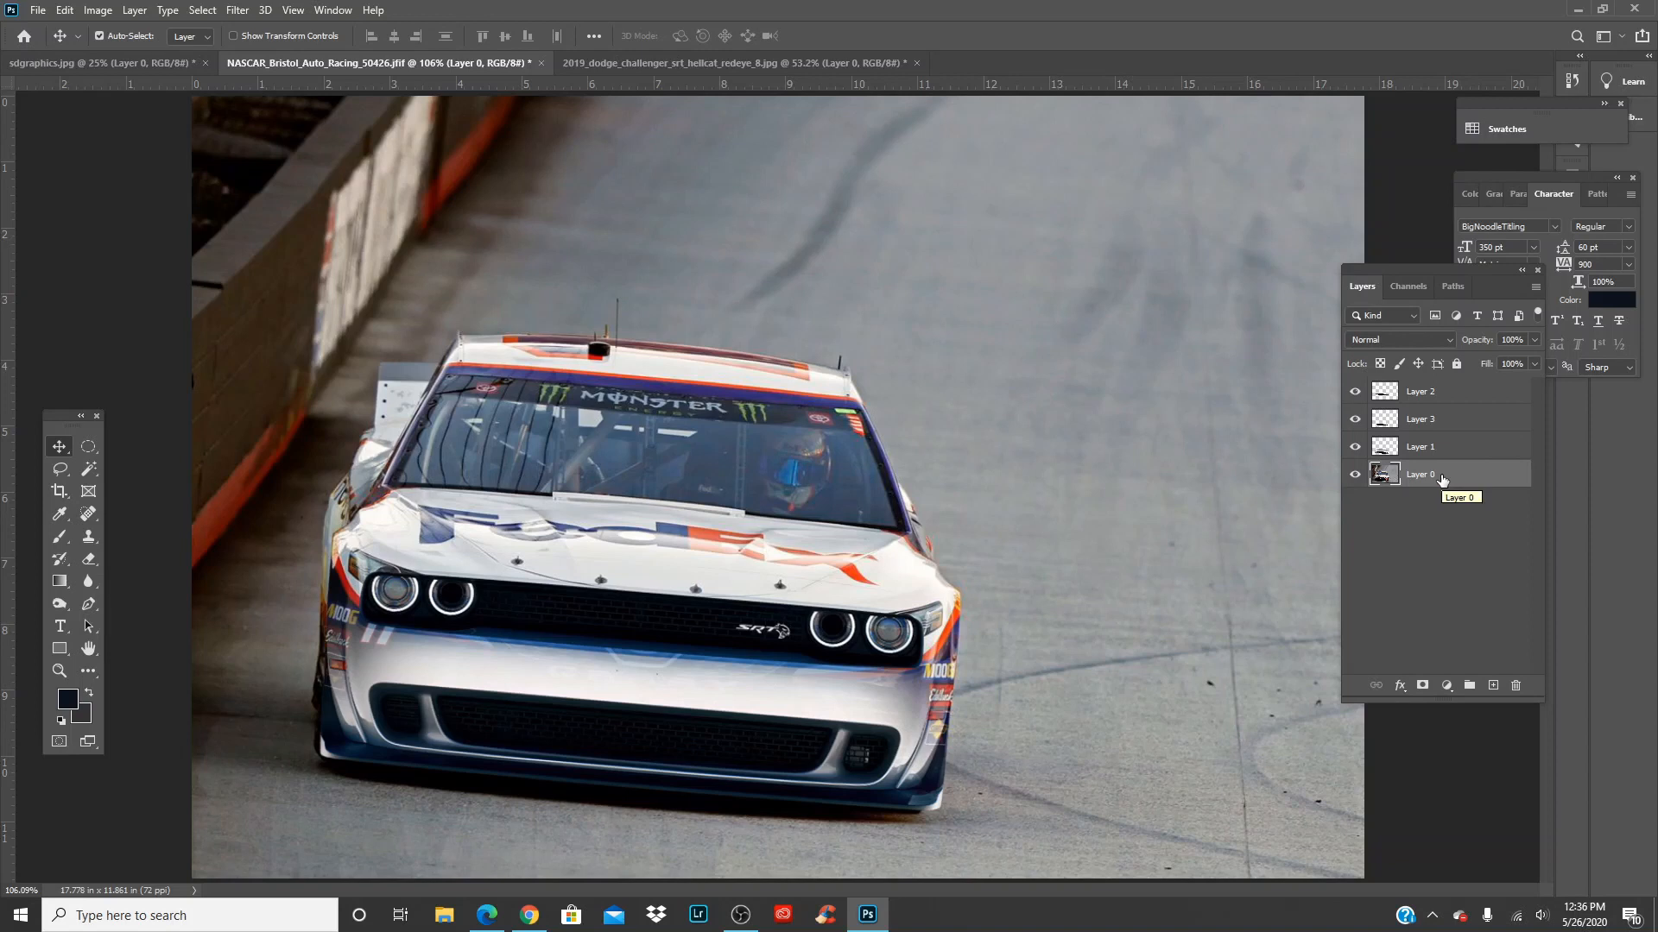
{"action": "key", "text": "ctrl+j"}
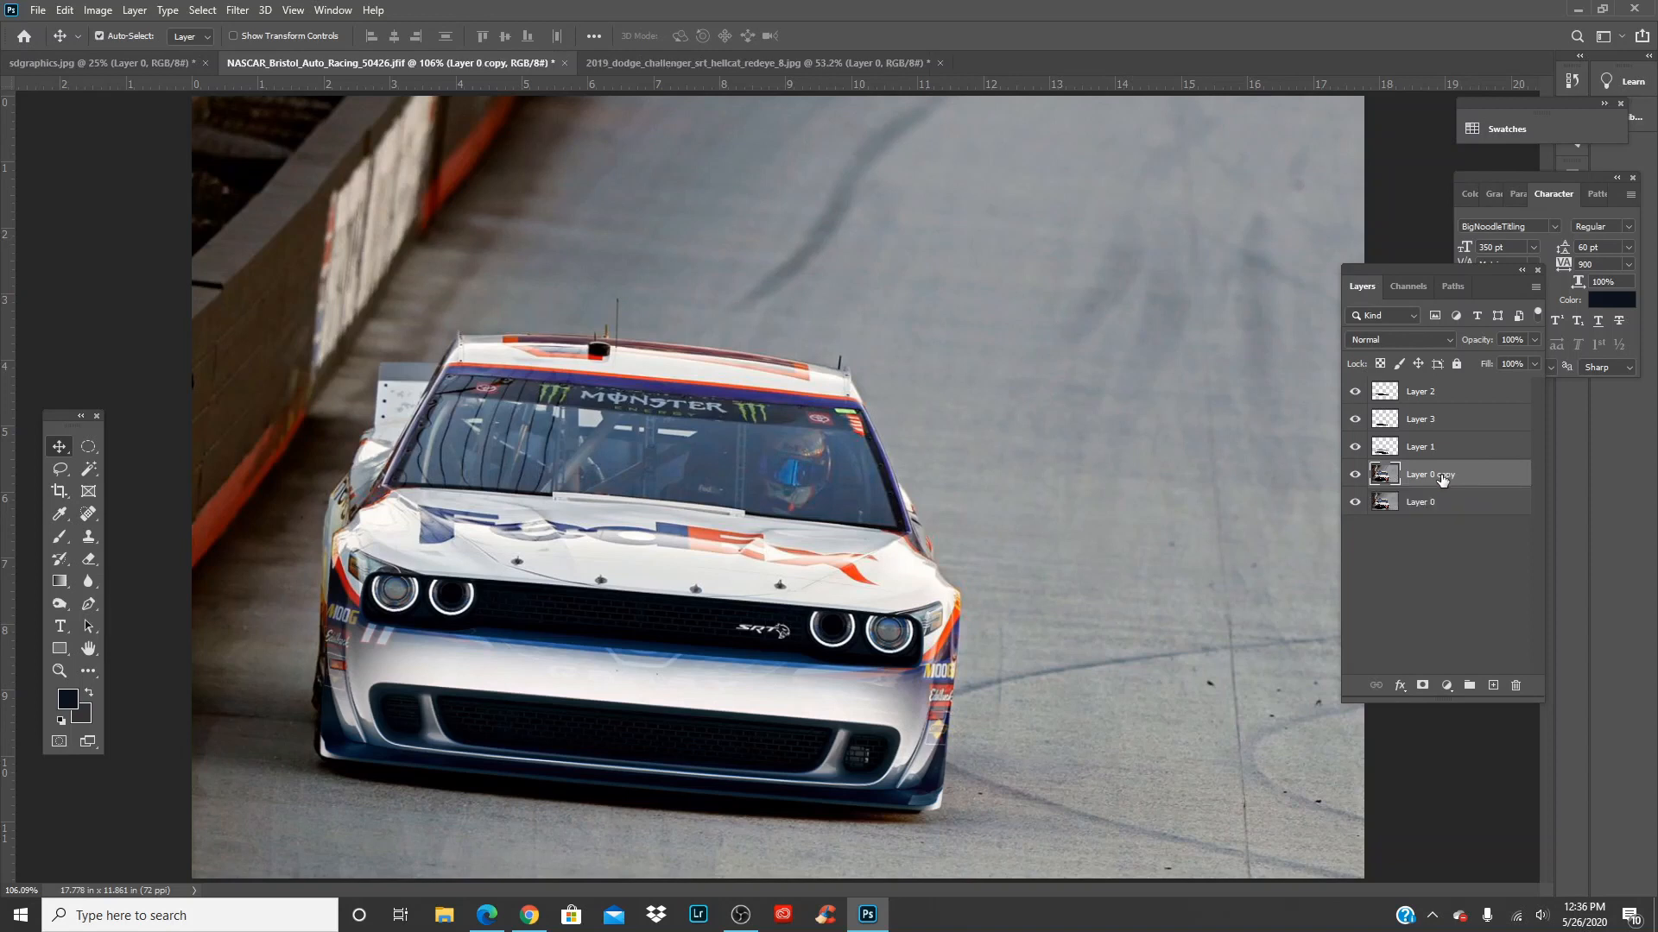
{"action": "key", "text": "ctrl+j"}
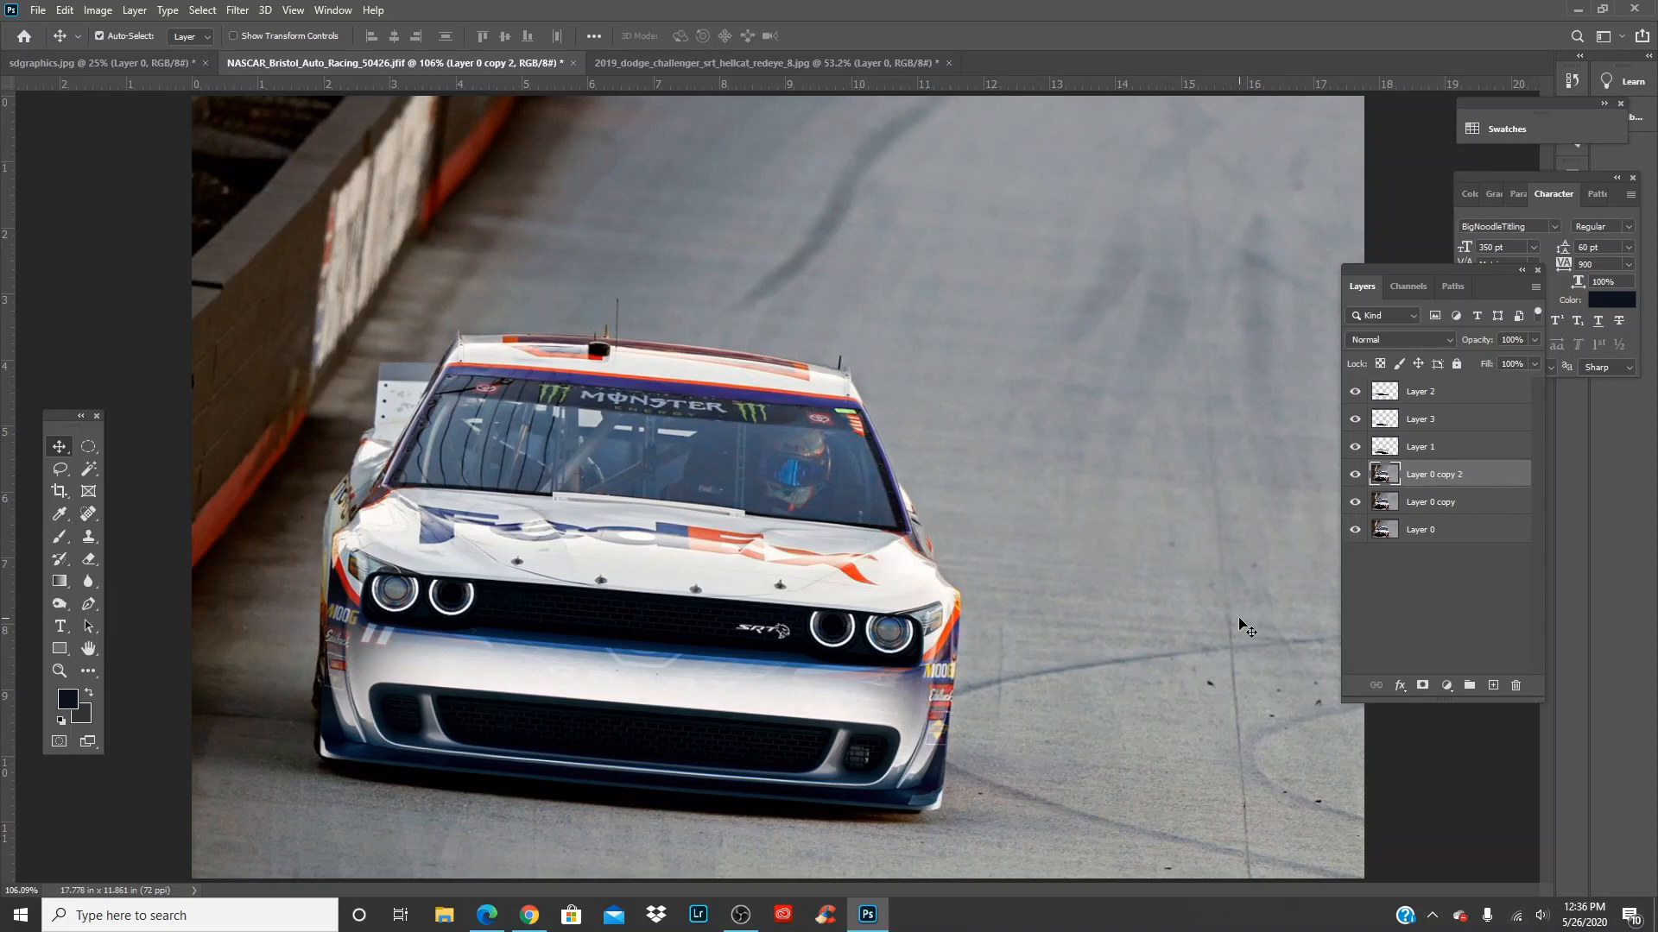
Select the Challenger bumper layer, Layer 1, for closer work
{"action": "key", "text": "ctrl+plus"}
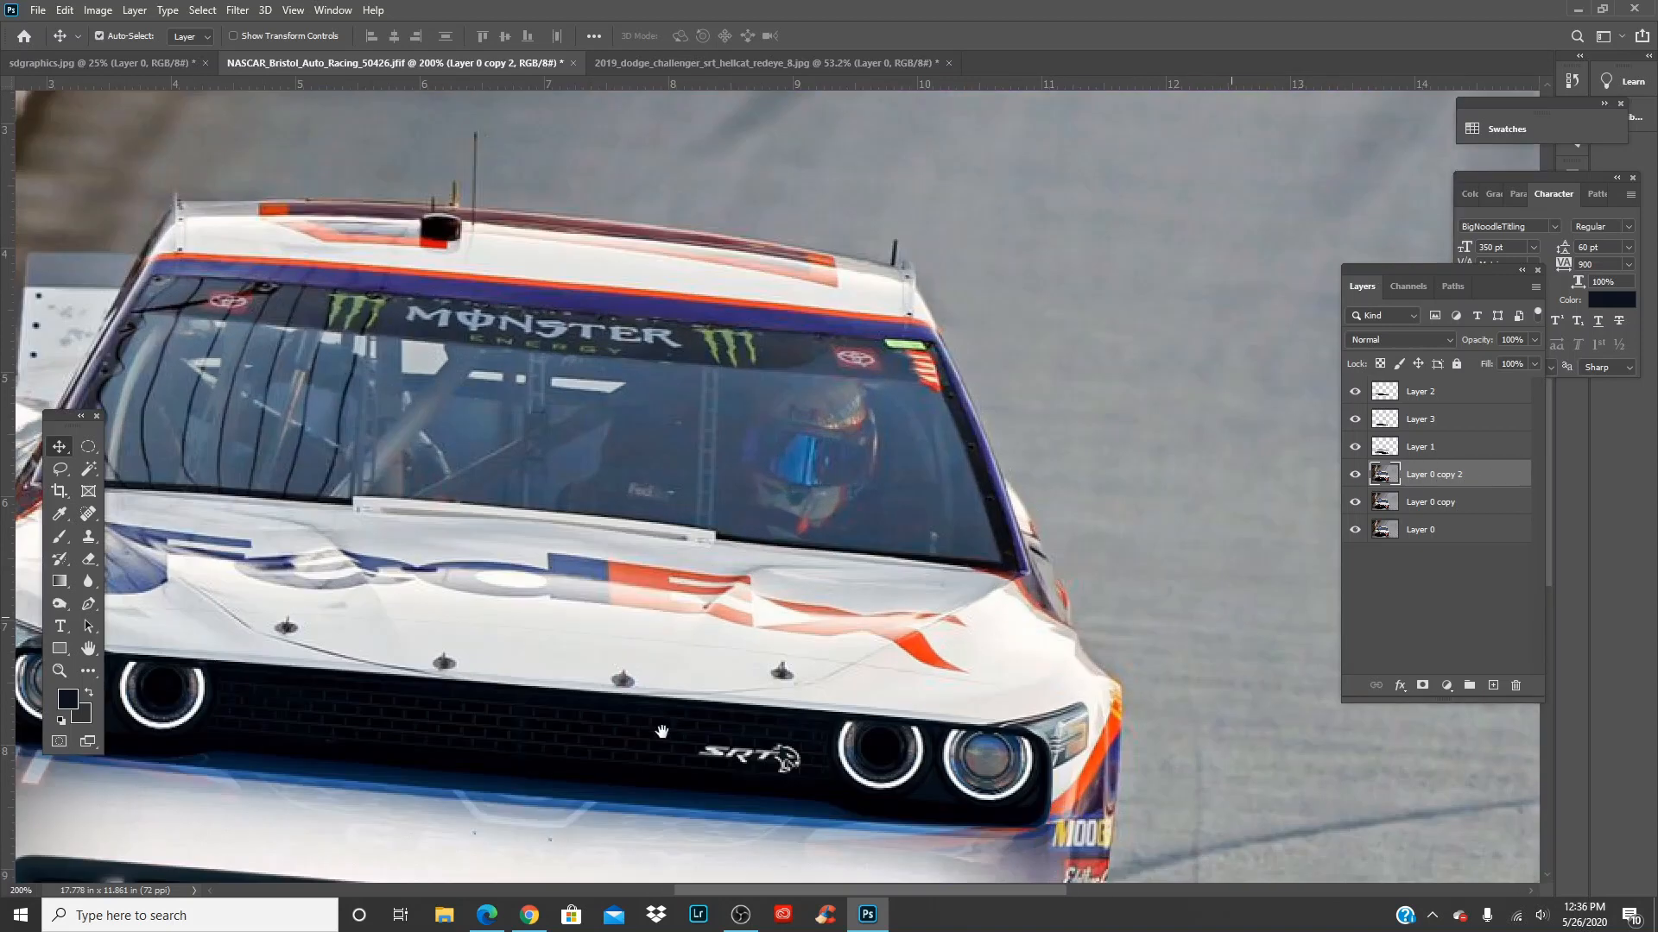
{"action": "left_click_drag", "start_coordinate": [662, 733], "coordinate": [739, 579]}
{"action": "left_click", "coordinate": [793, 741]}
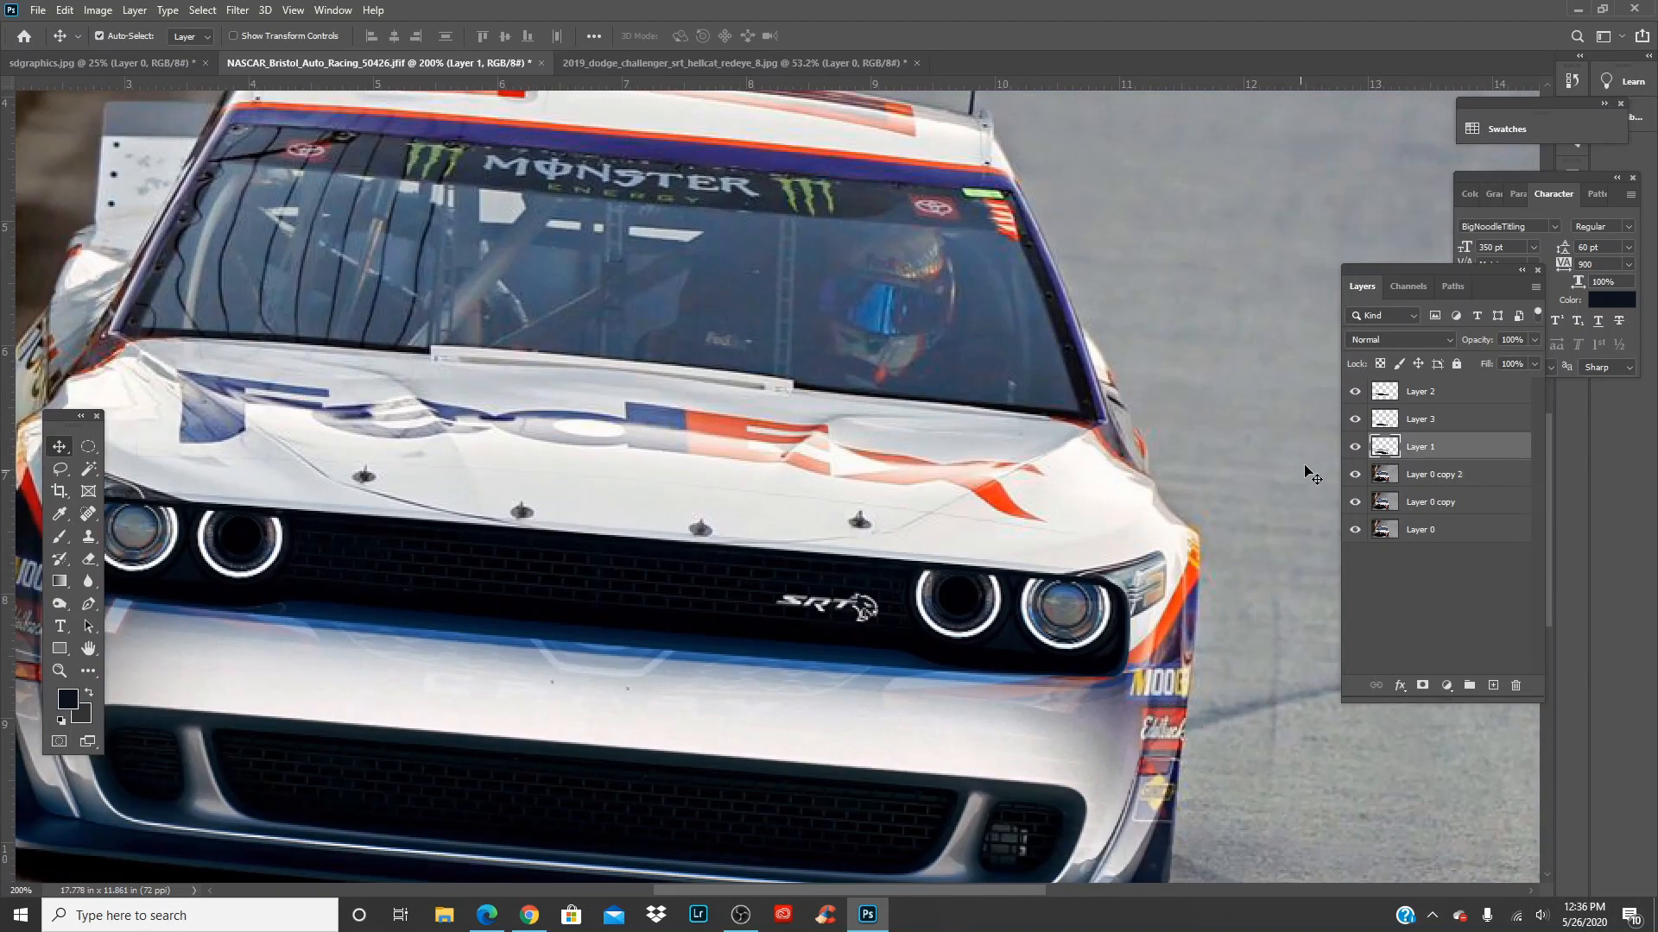
Hide Layer 1, sample the car body's white as the painting colour from the exposed front end, and show Layer 1 again
{"action": "left_click", "coordinate": [1357, 448]}
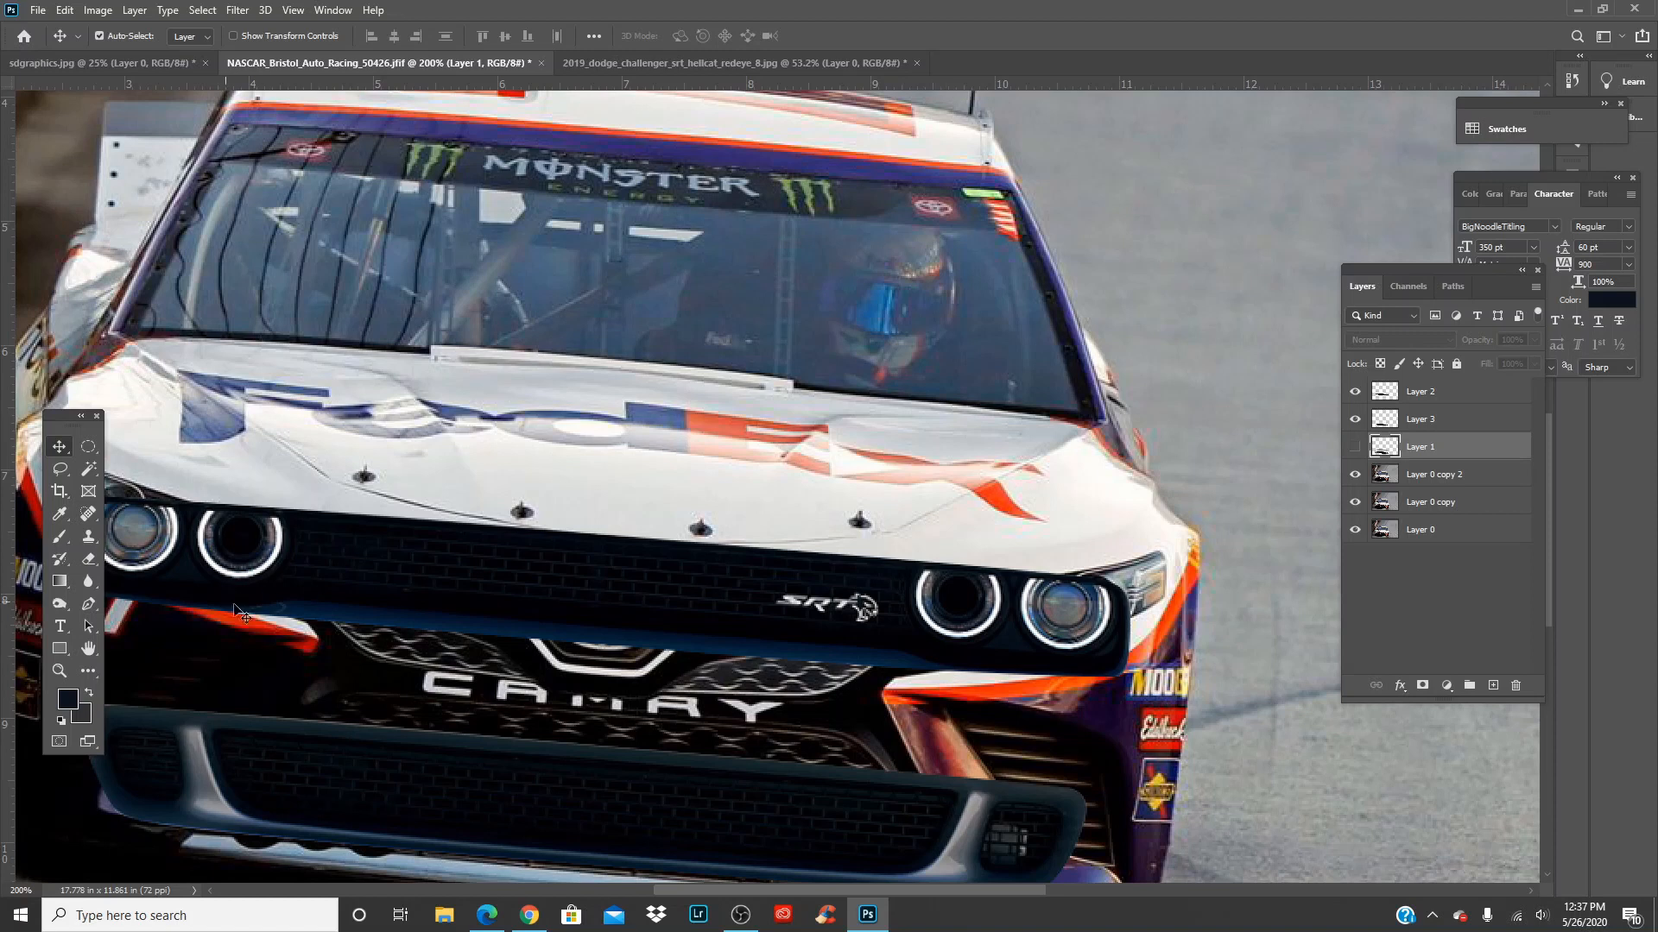
{"action": "key", "text": "i"}
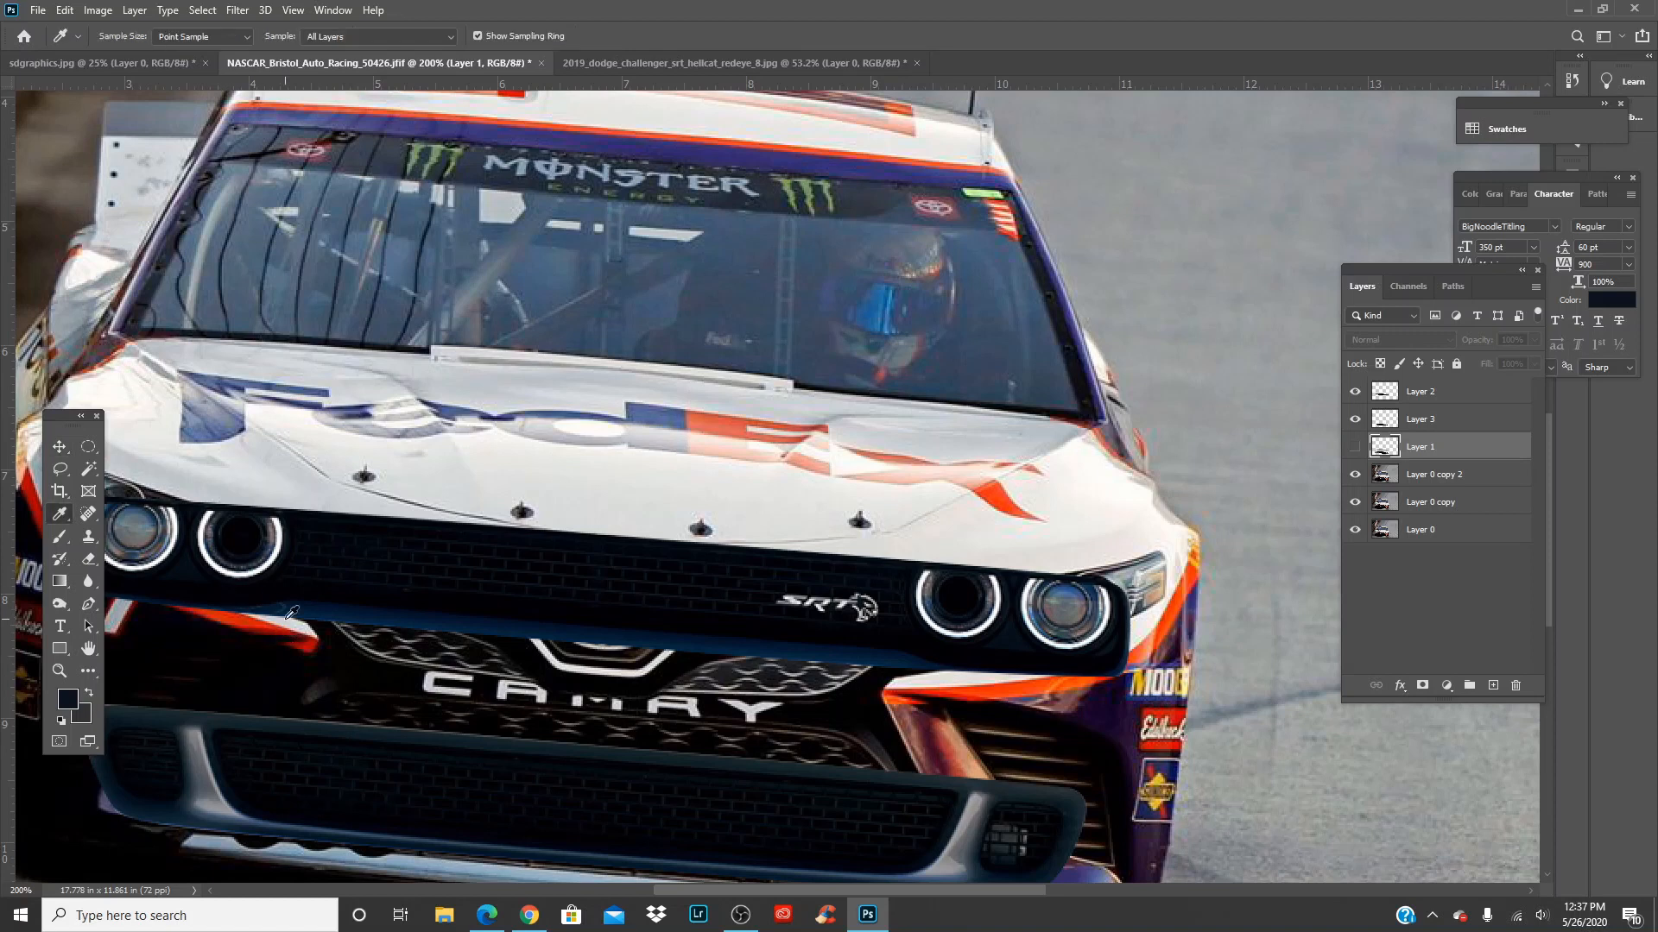
{"action": "left_click", "coordinate": [932, 674]}
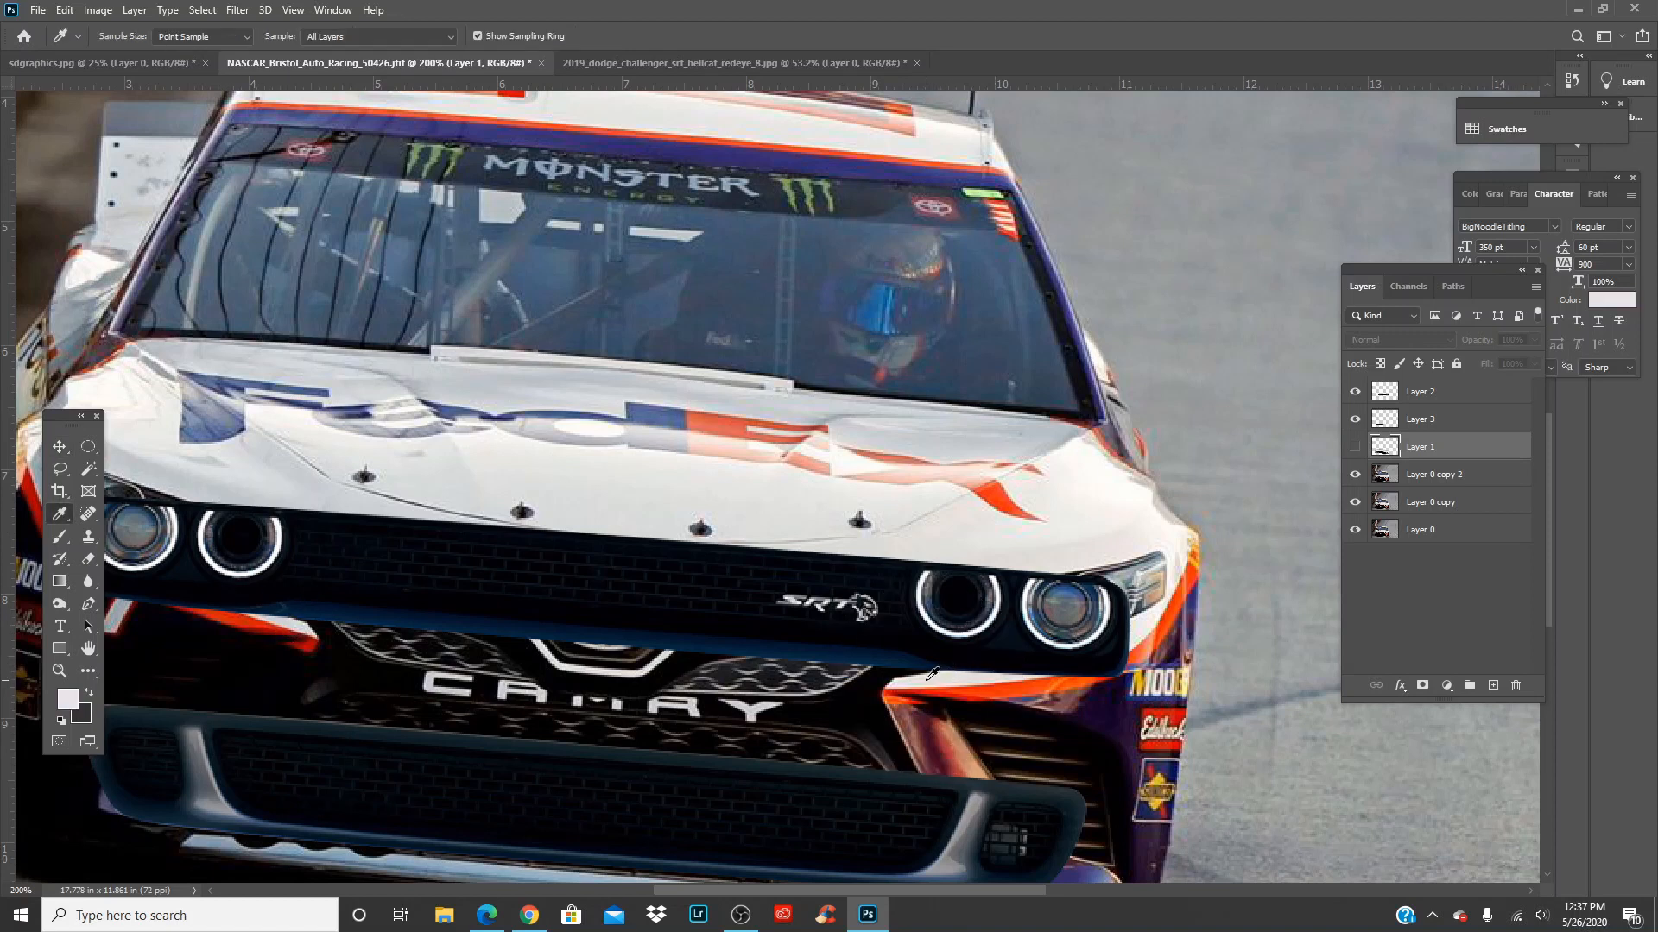
{"action": "left_click", "coordinate": [298, 620]}
{"action": "left_click", "coordinate": [314, 628]}
{"action": "left_click", "coordinate": [956, 668]}
{"action": "left_click", "coordinate": [952, 670]}
{"action": "left_click", "coordinate": [1354, 447]}
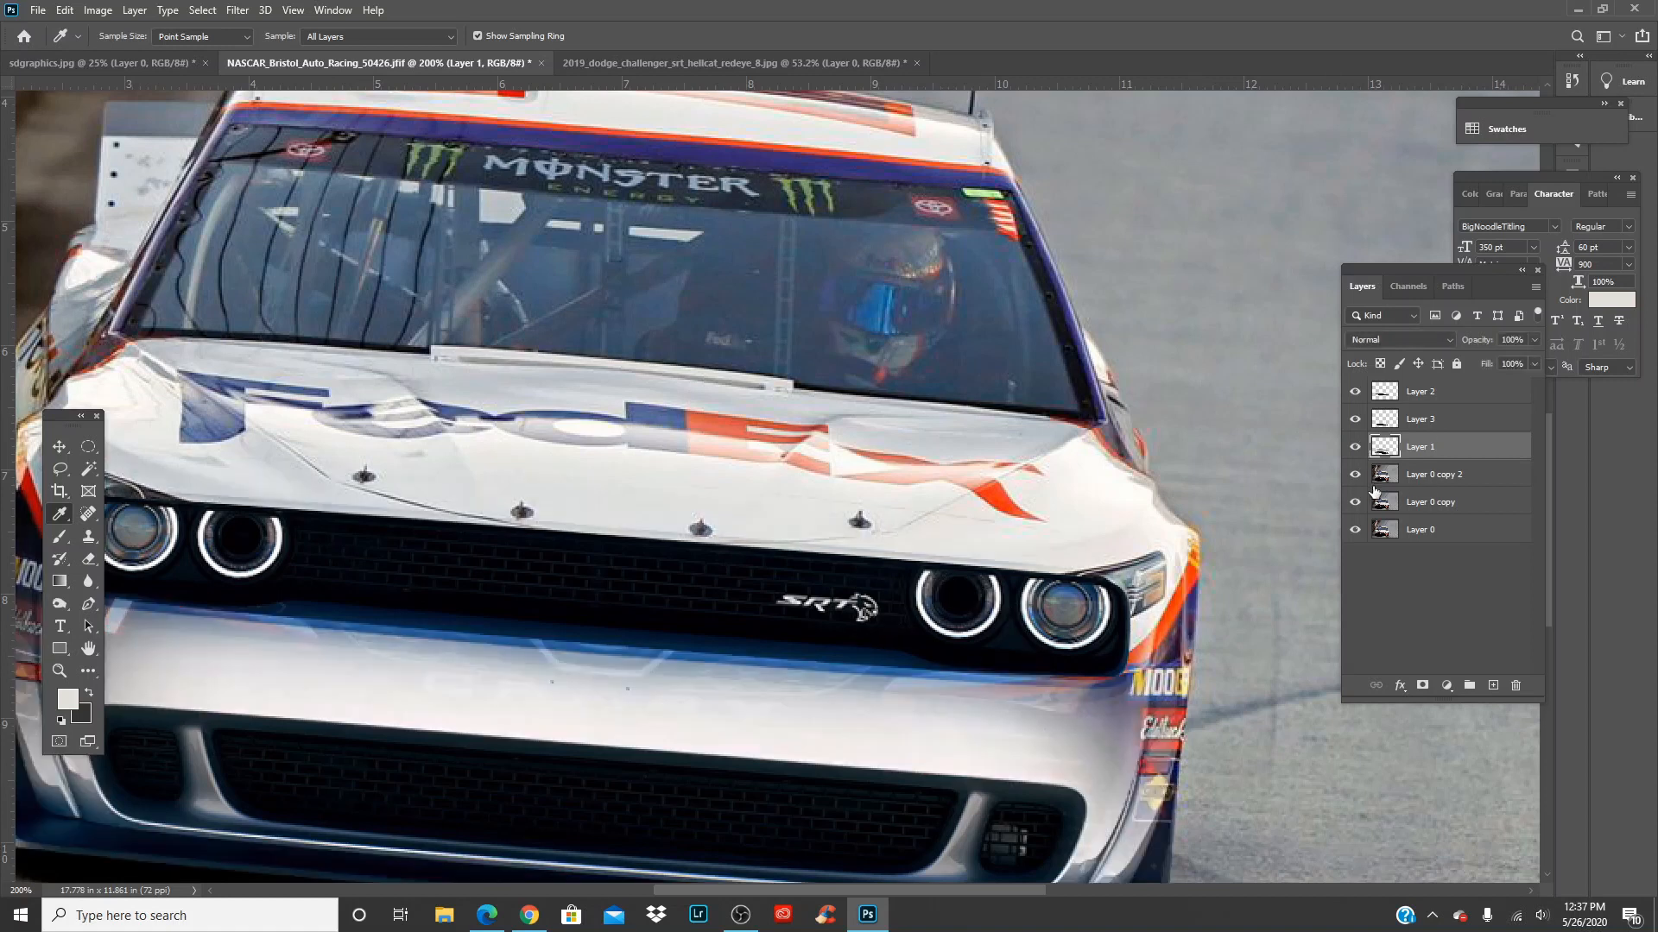
Paint the sampled white over the old body graphics around the bumper on Layer 0 copy 2, using a 90 px brush
{"action": "left_click", "coordinate": [1499, 479]}
{"action": "key", "text": "b"}
{"action": "right_click", "coordinate": [894, 651]}
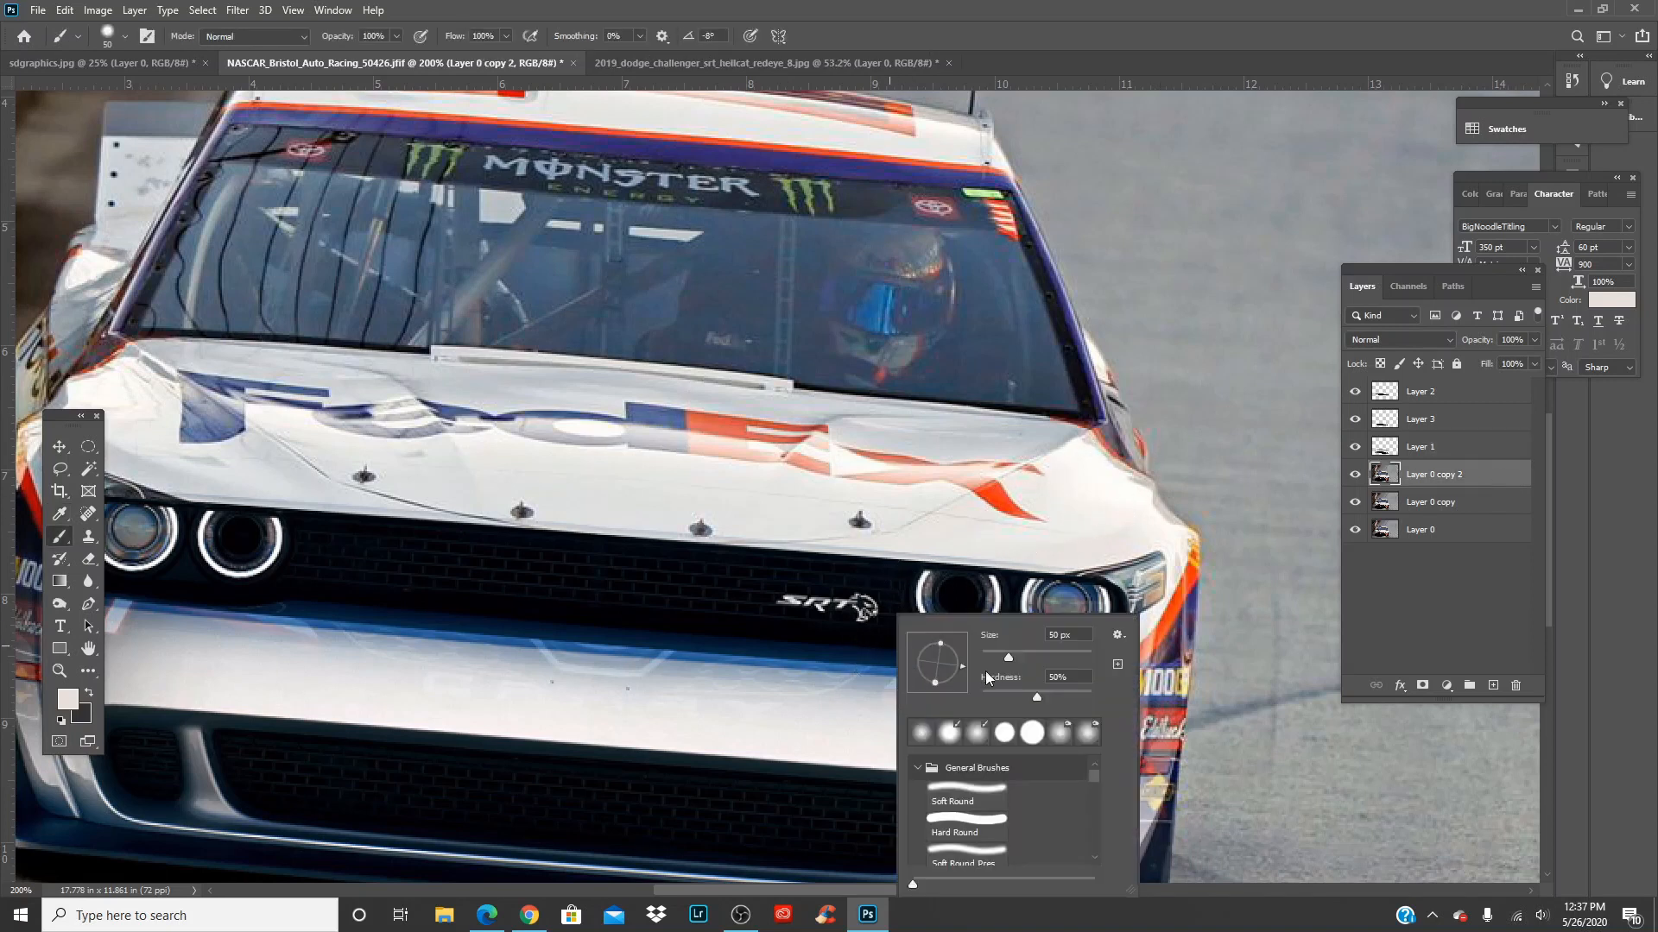
{"action": "left_click", "coordinate": [759, 677]}
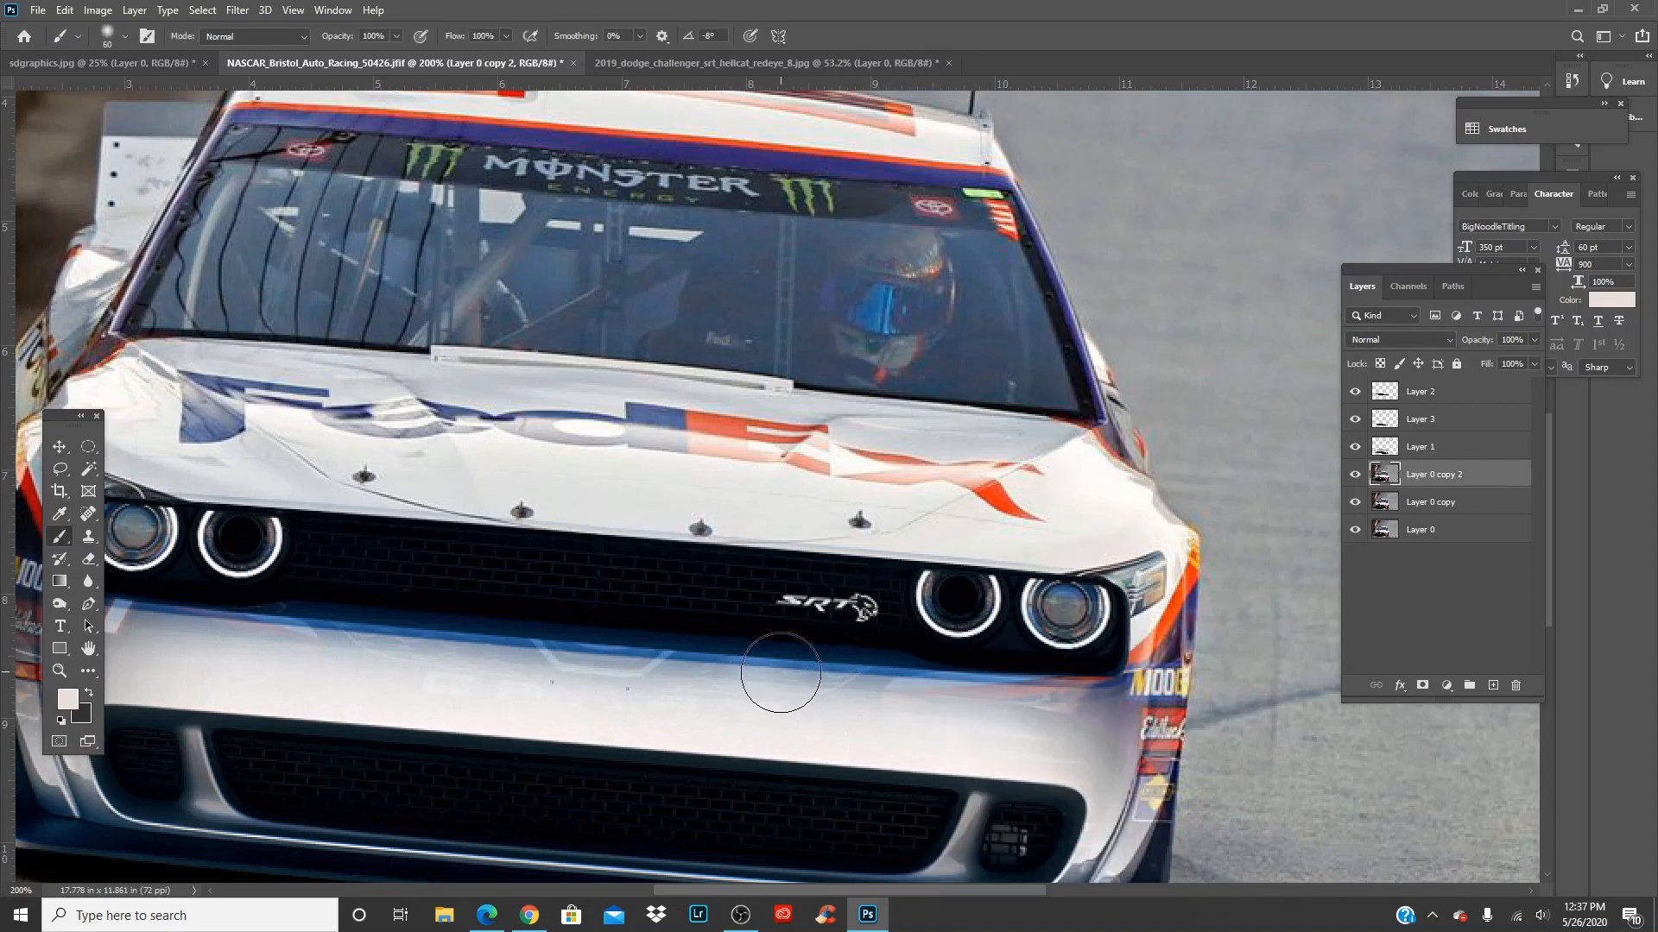
{"action": "key", "text": "bracketright"}
{"action": "key", "text": "bracketright"}
{"action": "key", "text": "bracketright"}
{"action": "mouse_move", "coordinate": [936, 688]}
{"action": "left_mouse_down"}
{"action": "mouse_move", "coordinate": [858, 722]}
{"action": "mouse_move", "coordinate": [568, 687]}
{"action": "mouse_move", "coordinate": [881, 665]}
{"action": "left_mouse_up"}
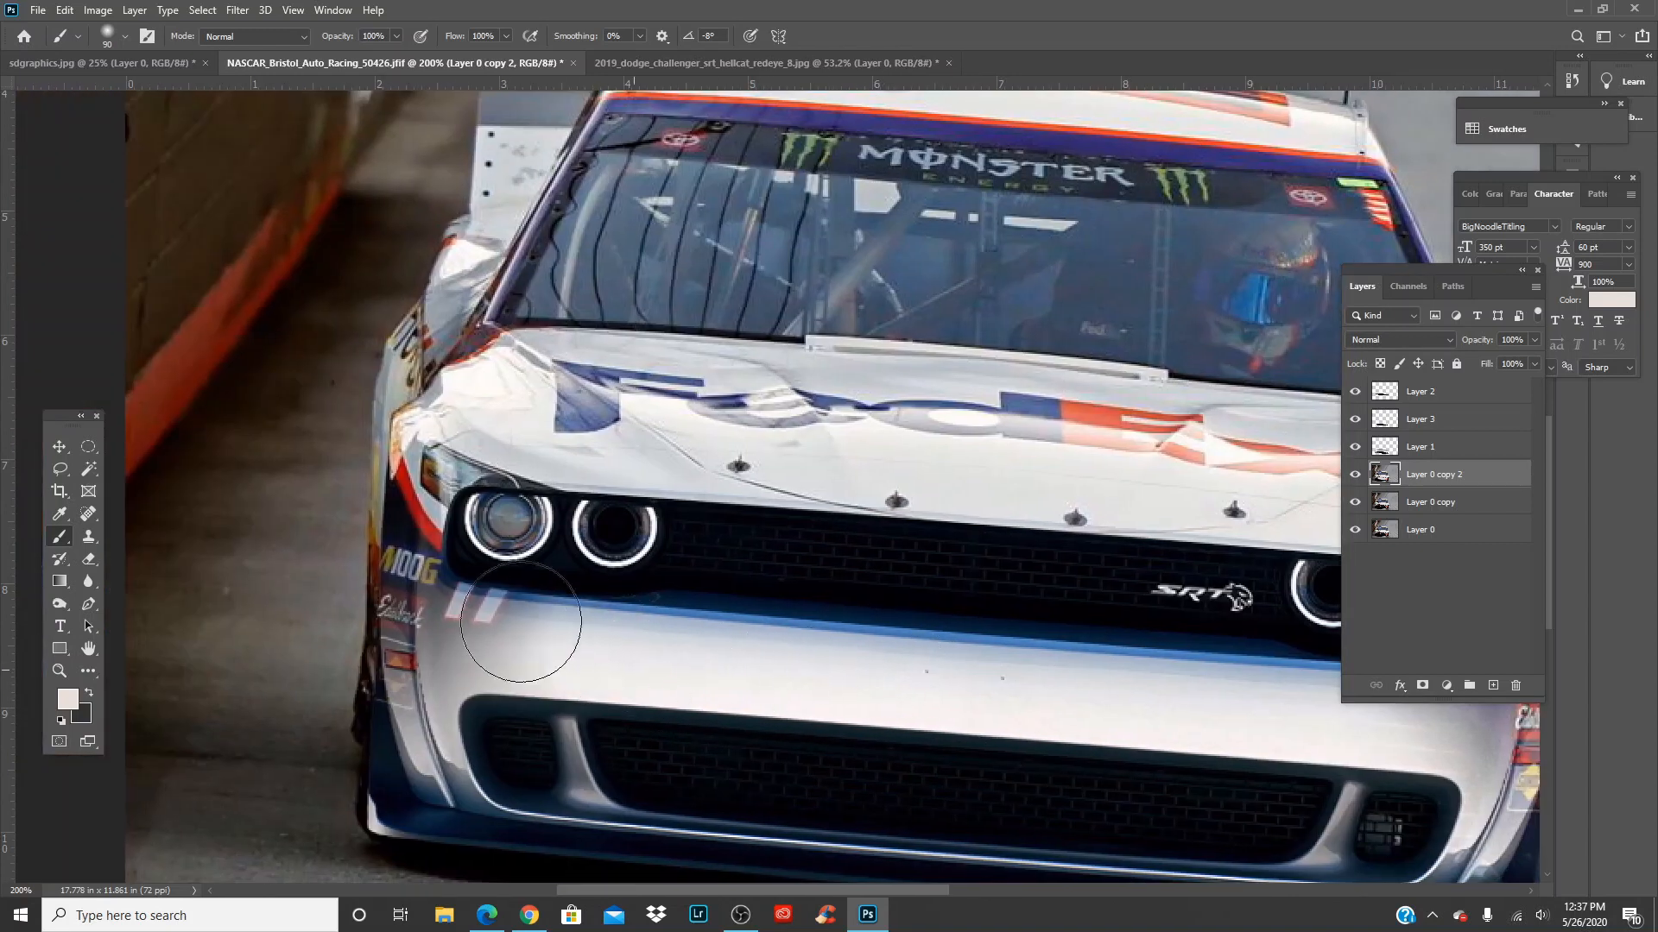
{"action": "mouse_move", "coordinate": [521, 621]}
{"action": "left_mouse_down"}
{"action": "mouse_move", "coordinate": [483, 615]}
{"action": "mouse_move", "coordinate": [518, 634]}
{"action": "left_mouse_up"}
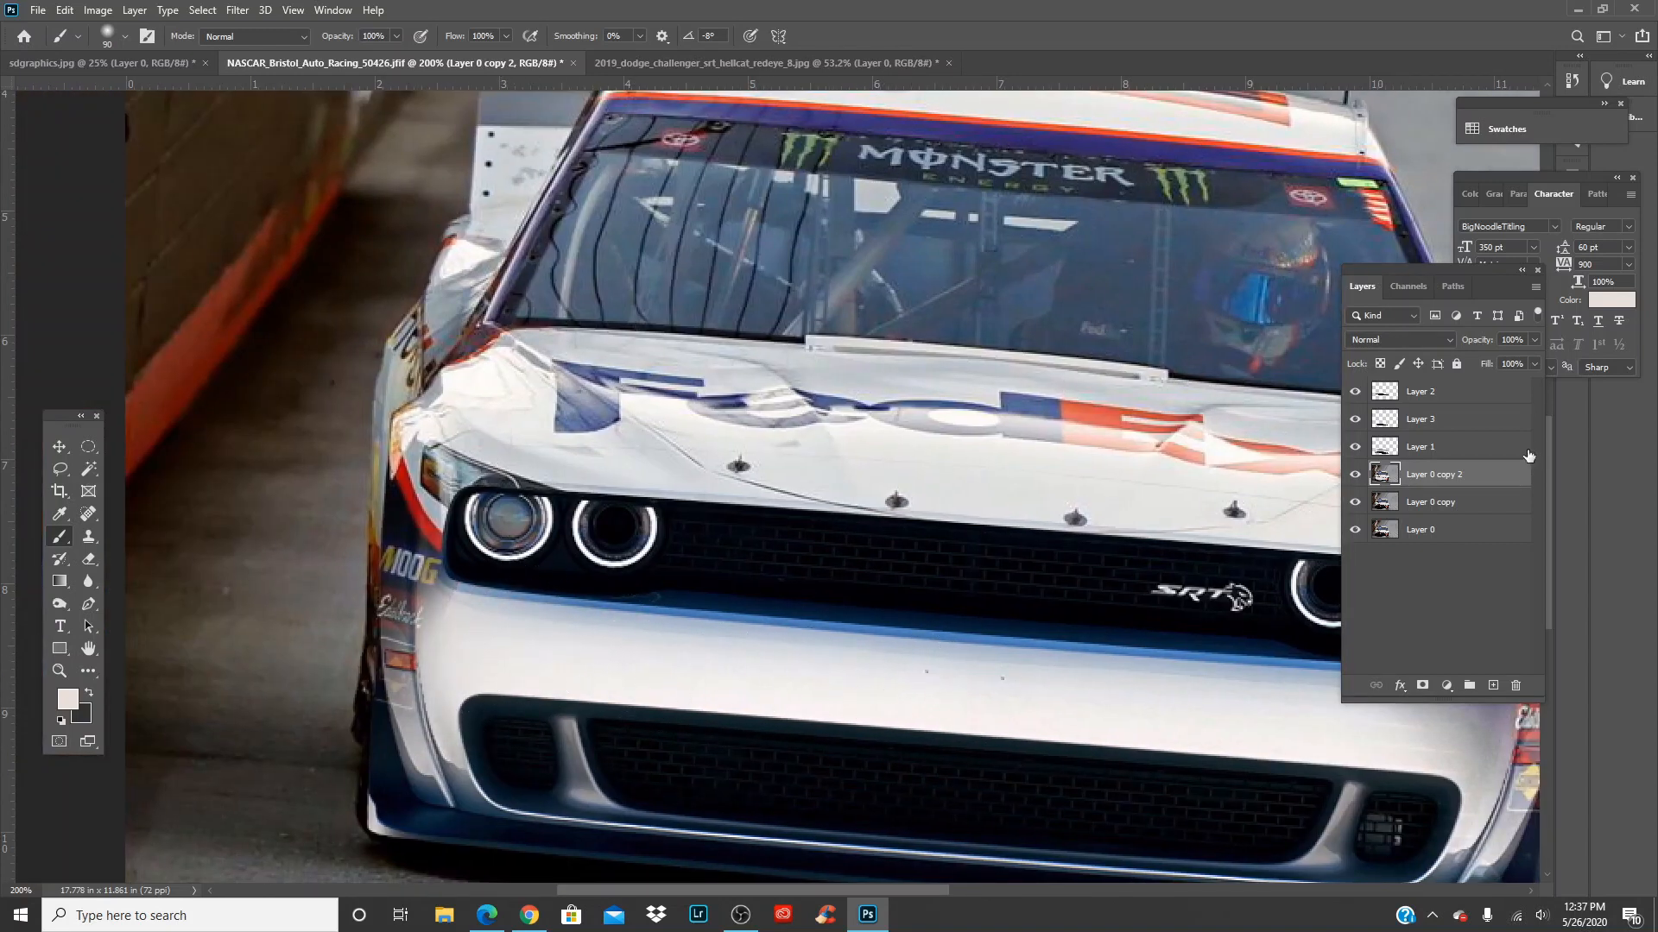
{"action": "left_click_drag", "start_coordinate": [1207, 713], "coordinate": [691, 681]}
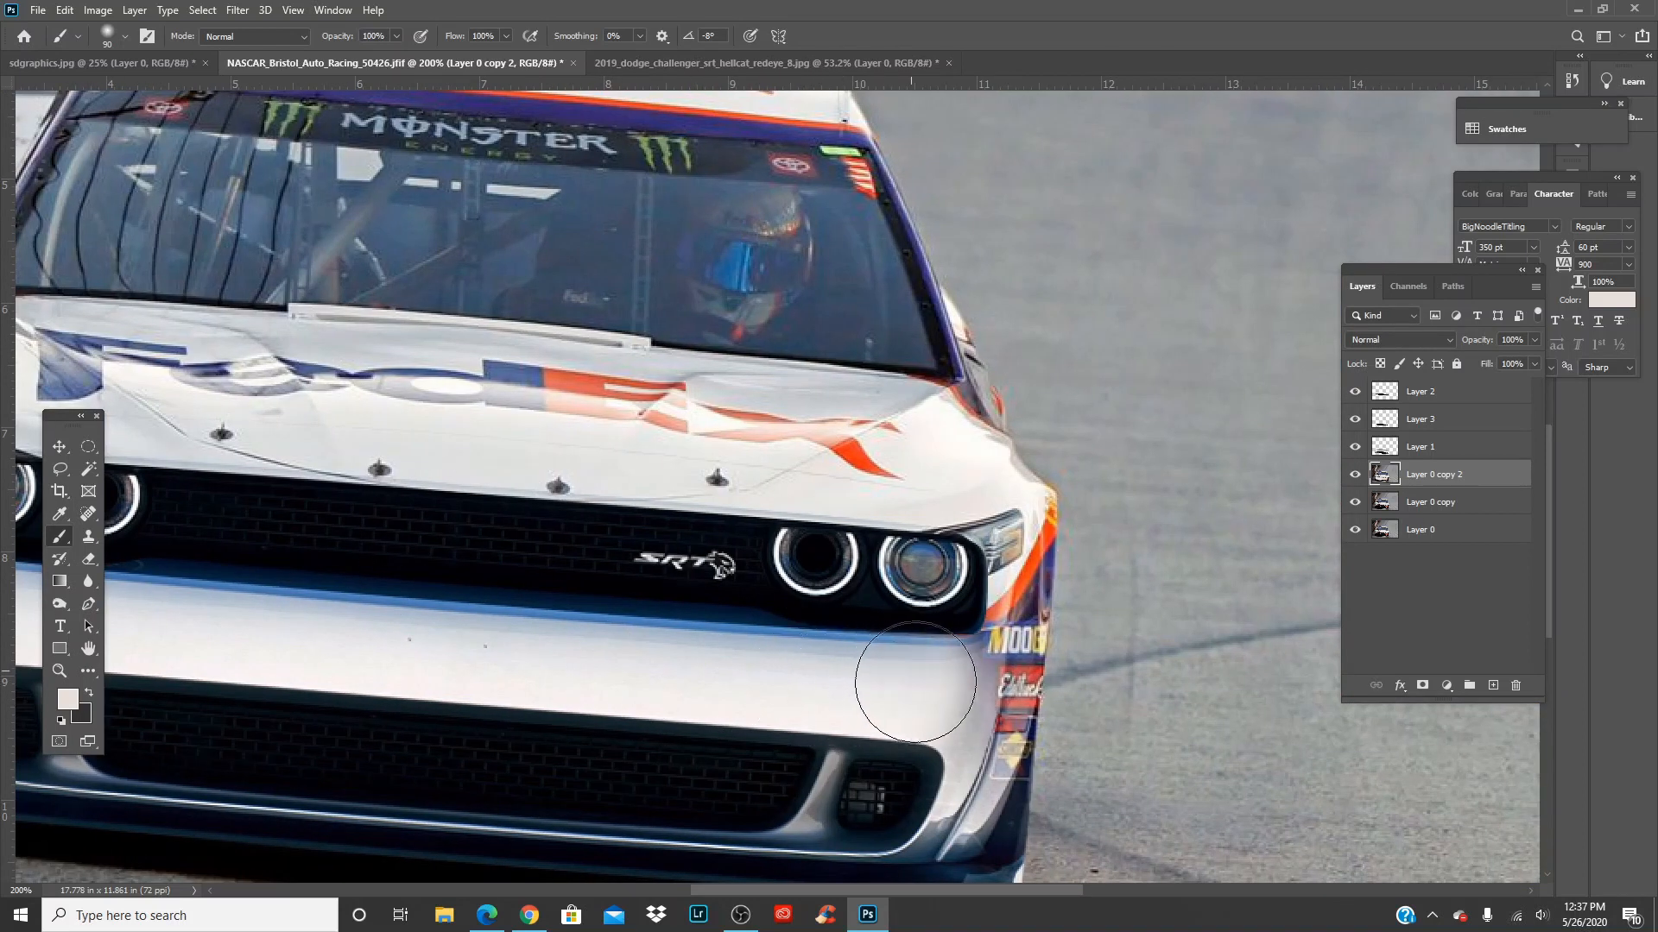
{"action": "mouse_move", "coordinate": [930, 636]}
{"action": "left_mouse_down"}
{"action": "mouse_move", "coordinate": [975, 600]}
{"action": "mouse_move", "coordinate": [941, 632]}
{"action": "mouse_move", "coordinate": [946, 611]}
{"action": "left_mouse_up"}
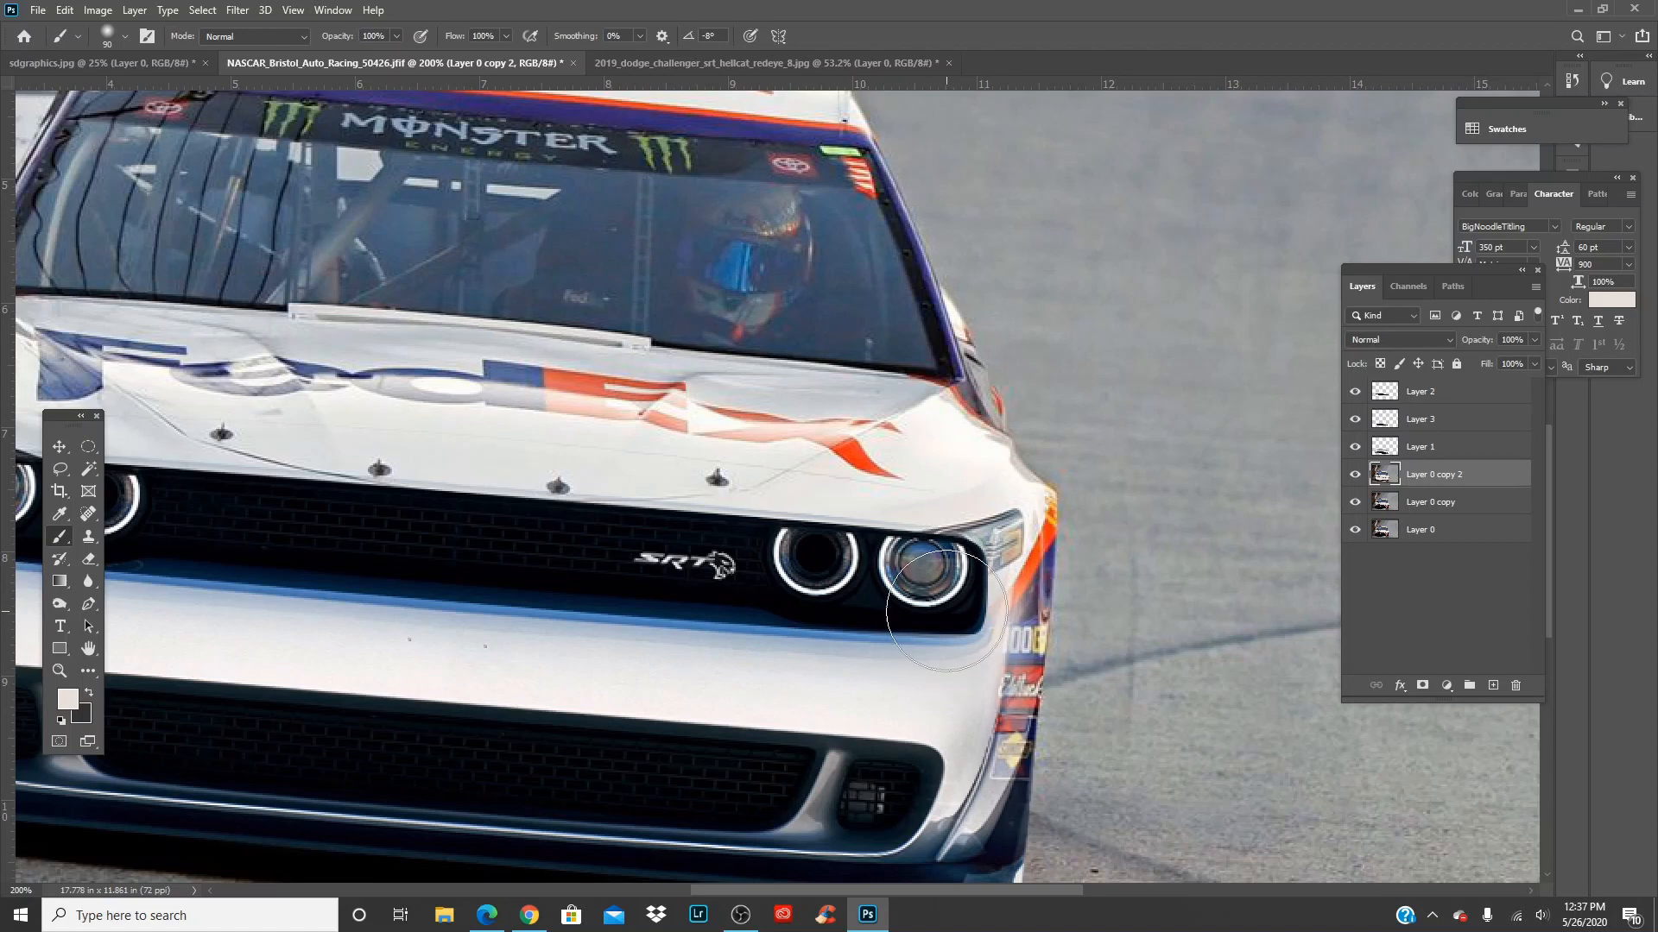
Paint white over the old headlight and orange stripe beside the SRT-side Challenger headlight with a 45 px brush
{"action": "key", "text": "bracketleft"}
{"action": "key", "text": "bracketleft"}
{"action": "key", "text": "bracketleft"}
{"action": "key", "text": "bracketleft"}
{"action": "key", "text": "bracketleft"}
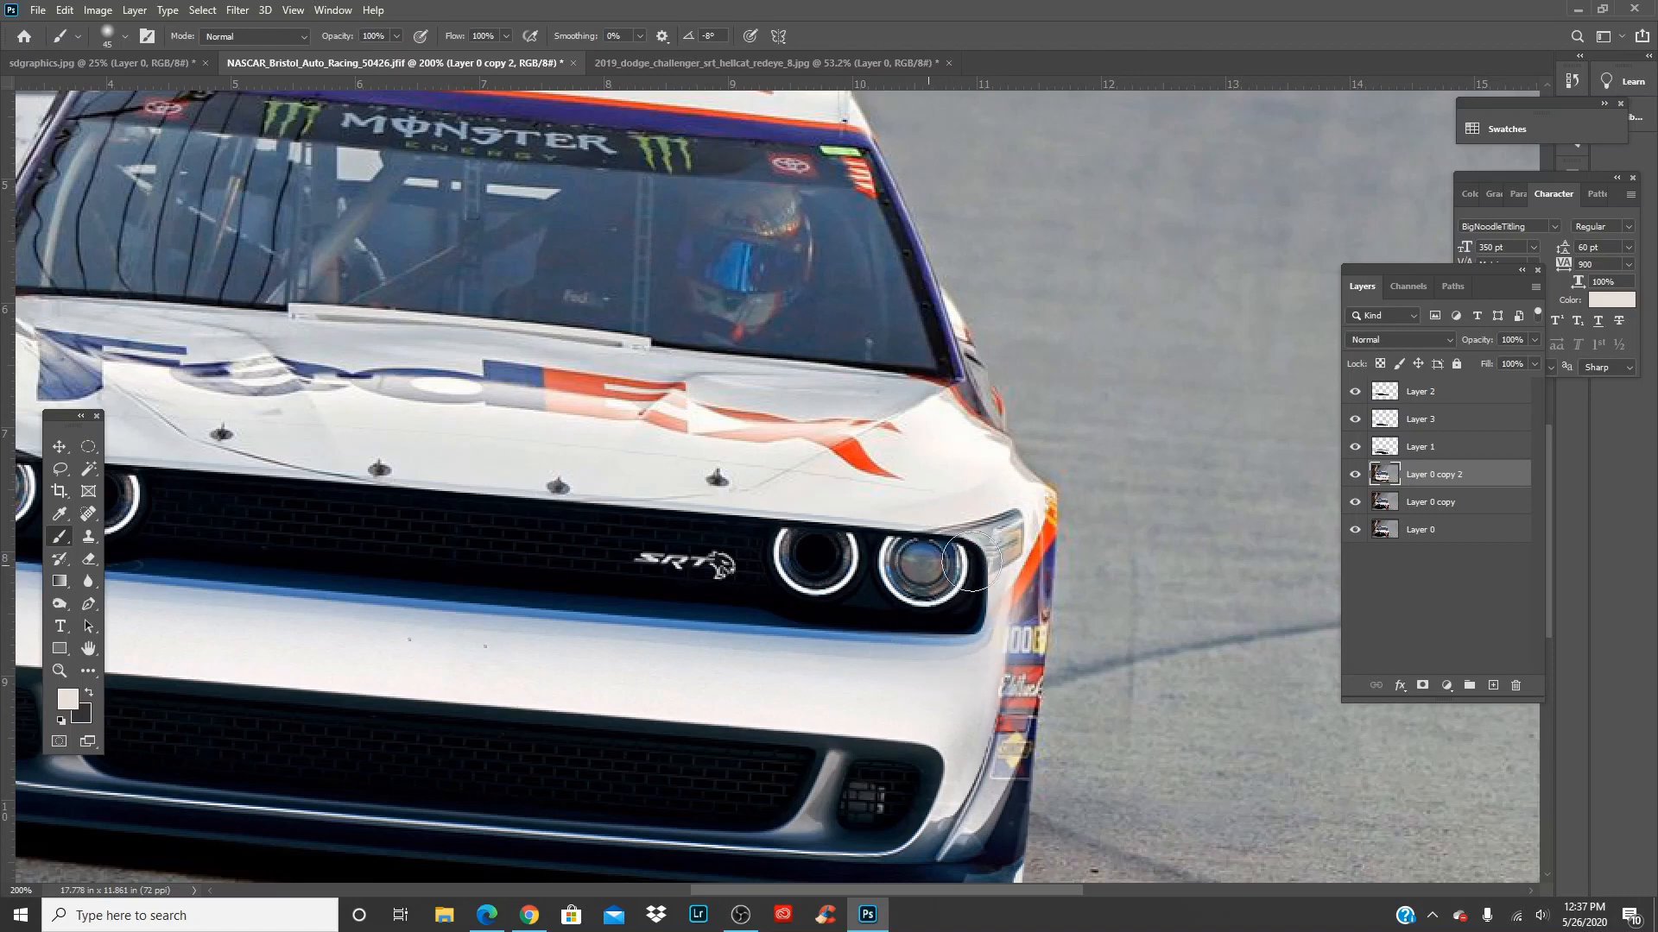
{"action": "mouse_move", "coordinate": [955, 543]}
{"action": "left_mouse_down"}
{"action": "mouse_move", "coordinate": [1006, 531]}
{"action": "mouse_move", "coordinate": [961, 617]}
{"action": "mouse_move", "coordinate": [1000, 549]}
{"action": "mouse_move", "coordinate": [1004, 571]}
{"action": "mouse_move", "coordinate": [985, 540]}
{"action": "mouse_move", "coordinate": [998, 566]}
{"action": "mouse_move", "coordinate": [999, 525]}
{"action": "left_mouse_up"}
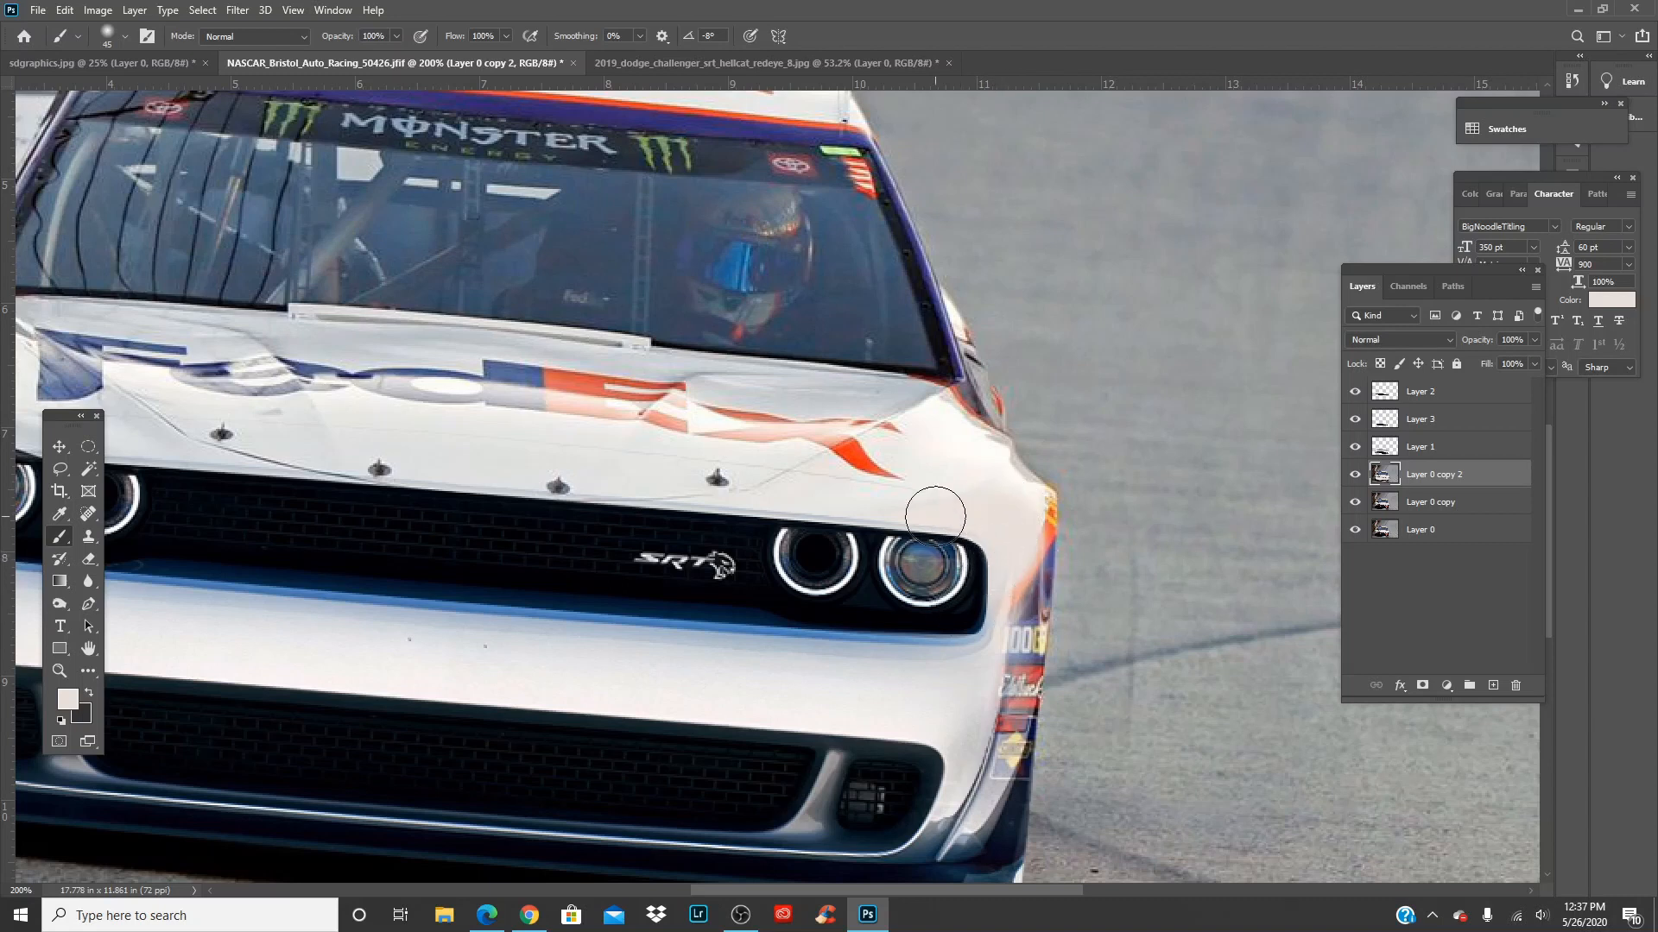
{"action": "key", "text": "i"}
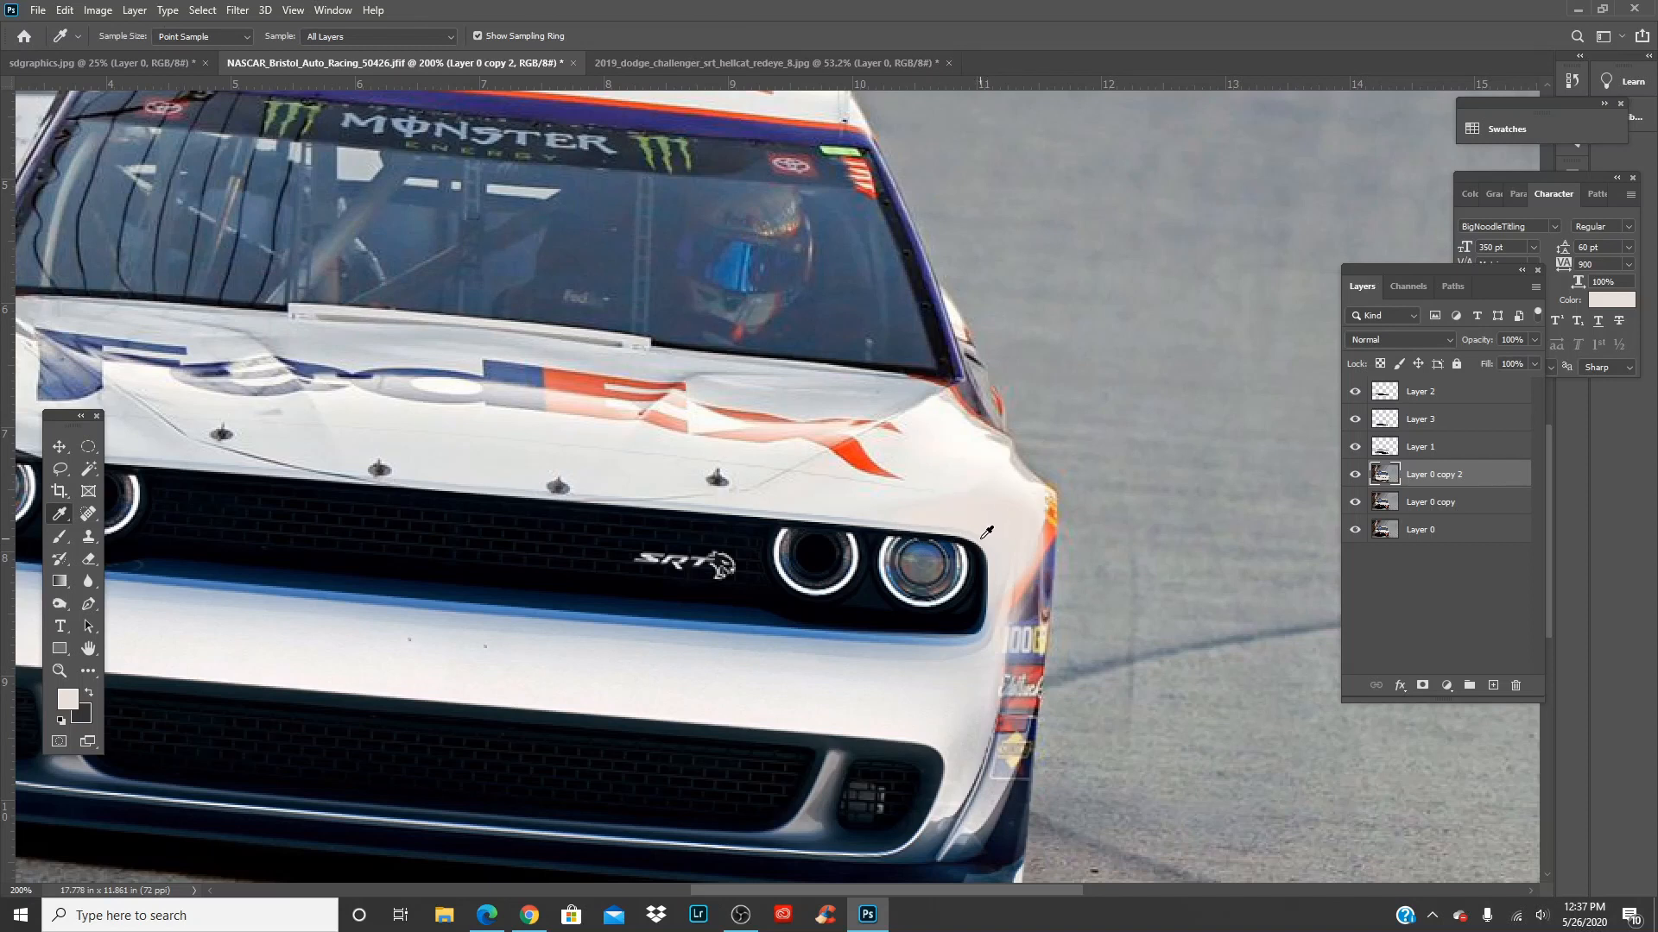
{"action": "key", "text": "b"}
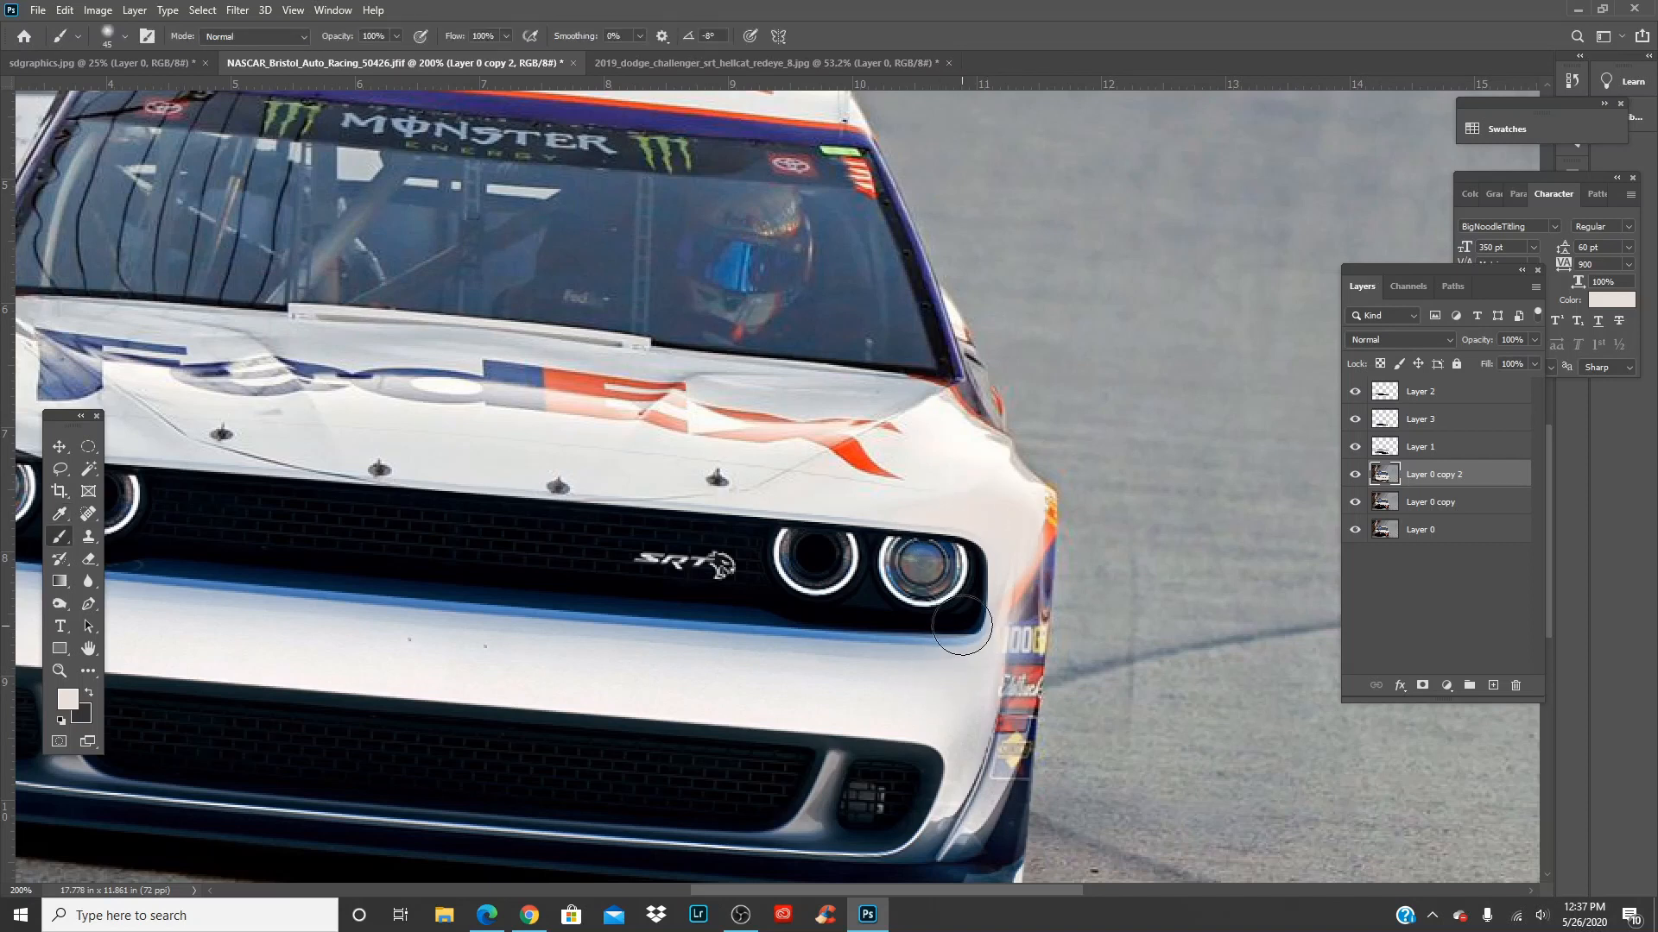
{"action": "mouse_move", "coordinate": [970, 602]}
{"action": "left_mouse_down"}
{"action": "mouse_move", "coordinate": [980, 676]}
{"action": "mouse_move", "coordinate": [984, 617]}
{"action": "mouse_move", "coordinate": [991, 729]}
{"action": "mouse_move", "coordinate": [991, 596]}
{"action": "mouse_move", "coordinate": [953, 698]}
{"action": "mouse_move", "coordinate": [955, 626]}
{"action": "mouse_move", "coordinate": [945, 691]}
{"action": "left_mouse_up"}
Sample the fender's white and paint over the sponsor decals along the SRT-side fender, starting with a 30 px brush
{"action": "scroll", "coordinate": [992, 621], "scroll_direction": "down", "scroll_amount": 3}
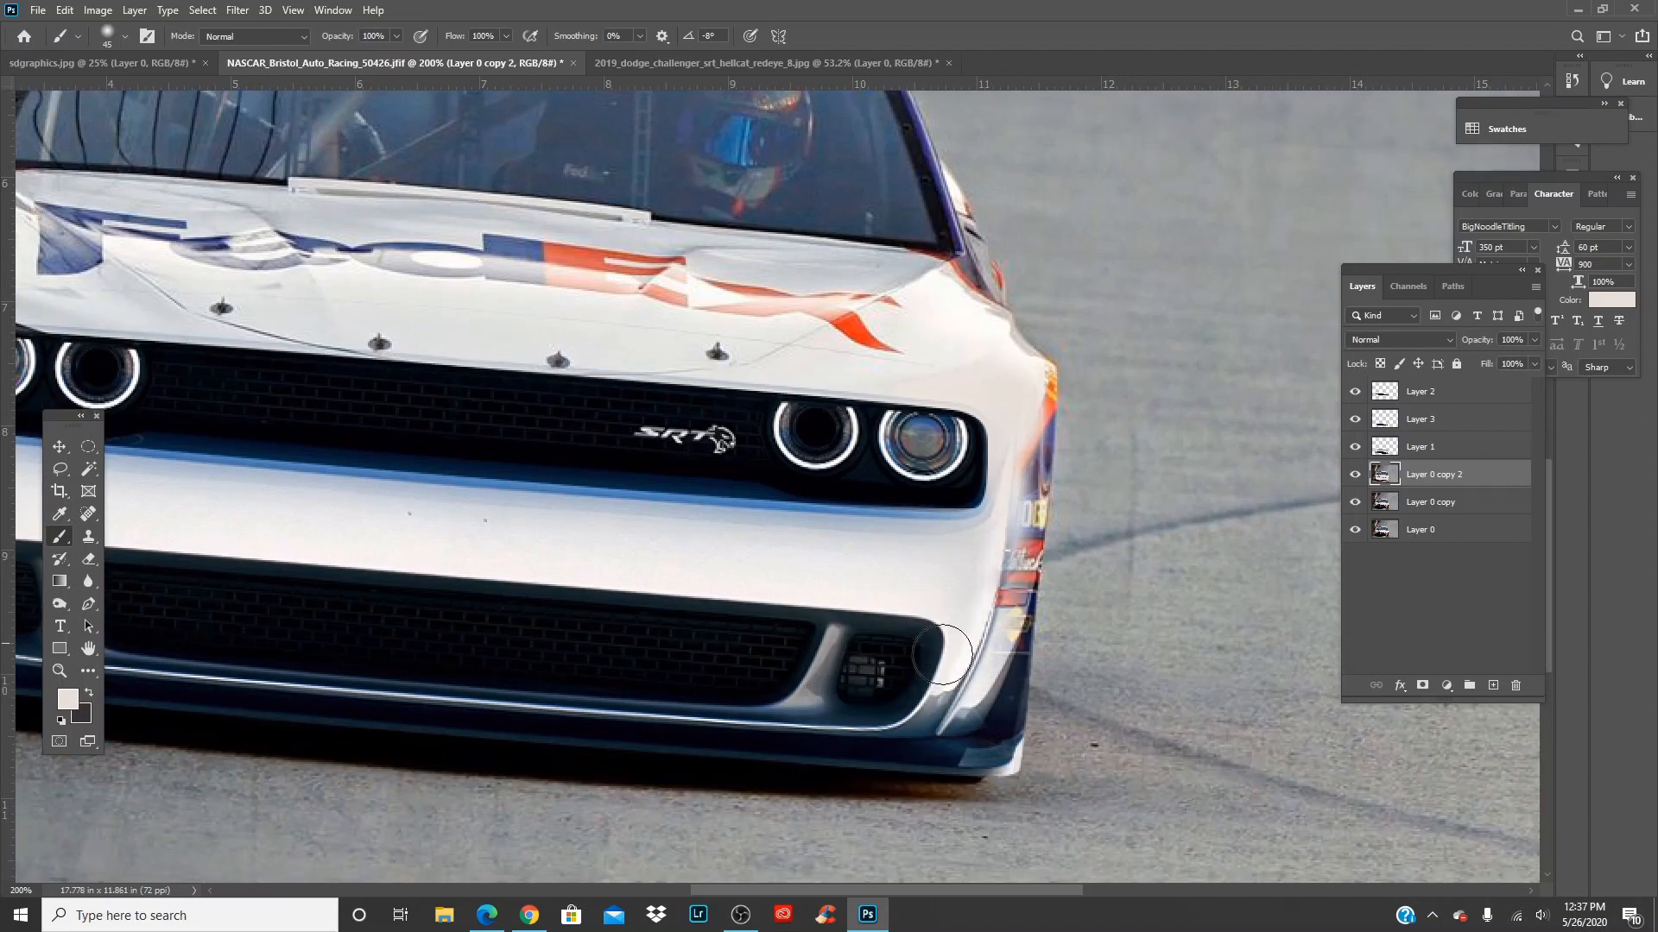
{"action": "scroll", "coordinate": [669, 552], "scroll_direction": "right", "scroll_amount": 3}
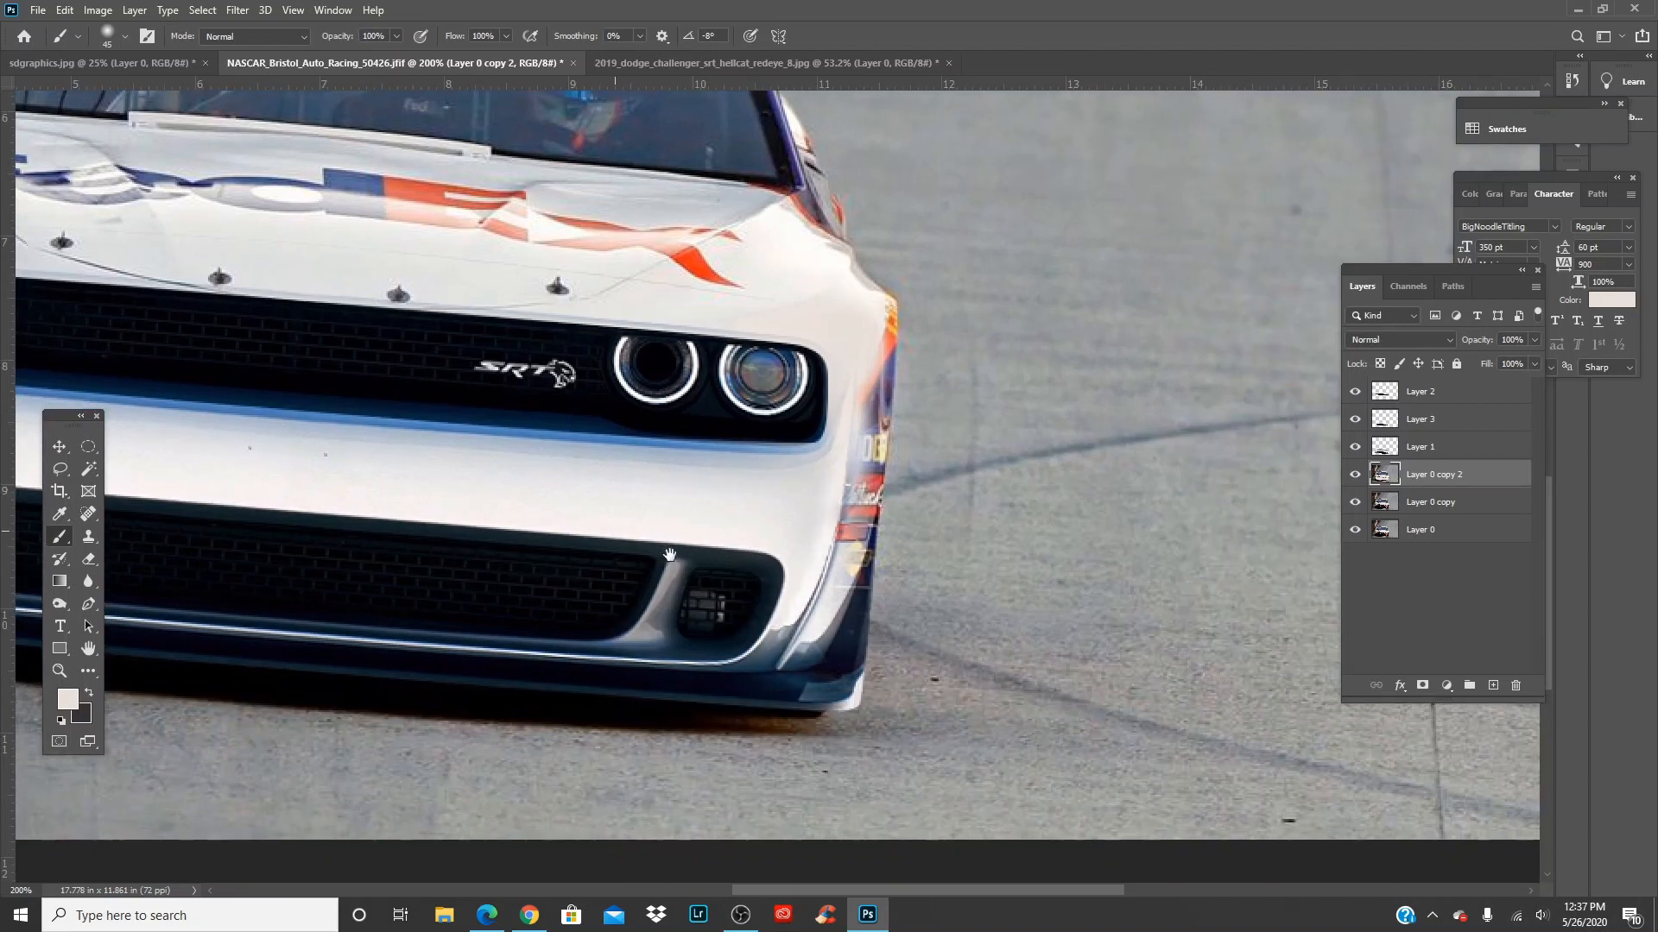
{"action": "key", "text": "ctrl+plus"}
{"action": "key", "text": "ctrl+plus"}
{"action": "left_click_drag", "start_coordinate": [791, 474], "coordinate": [751, 514]}
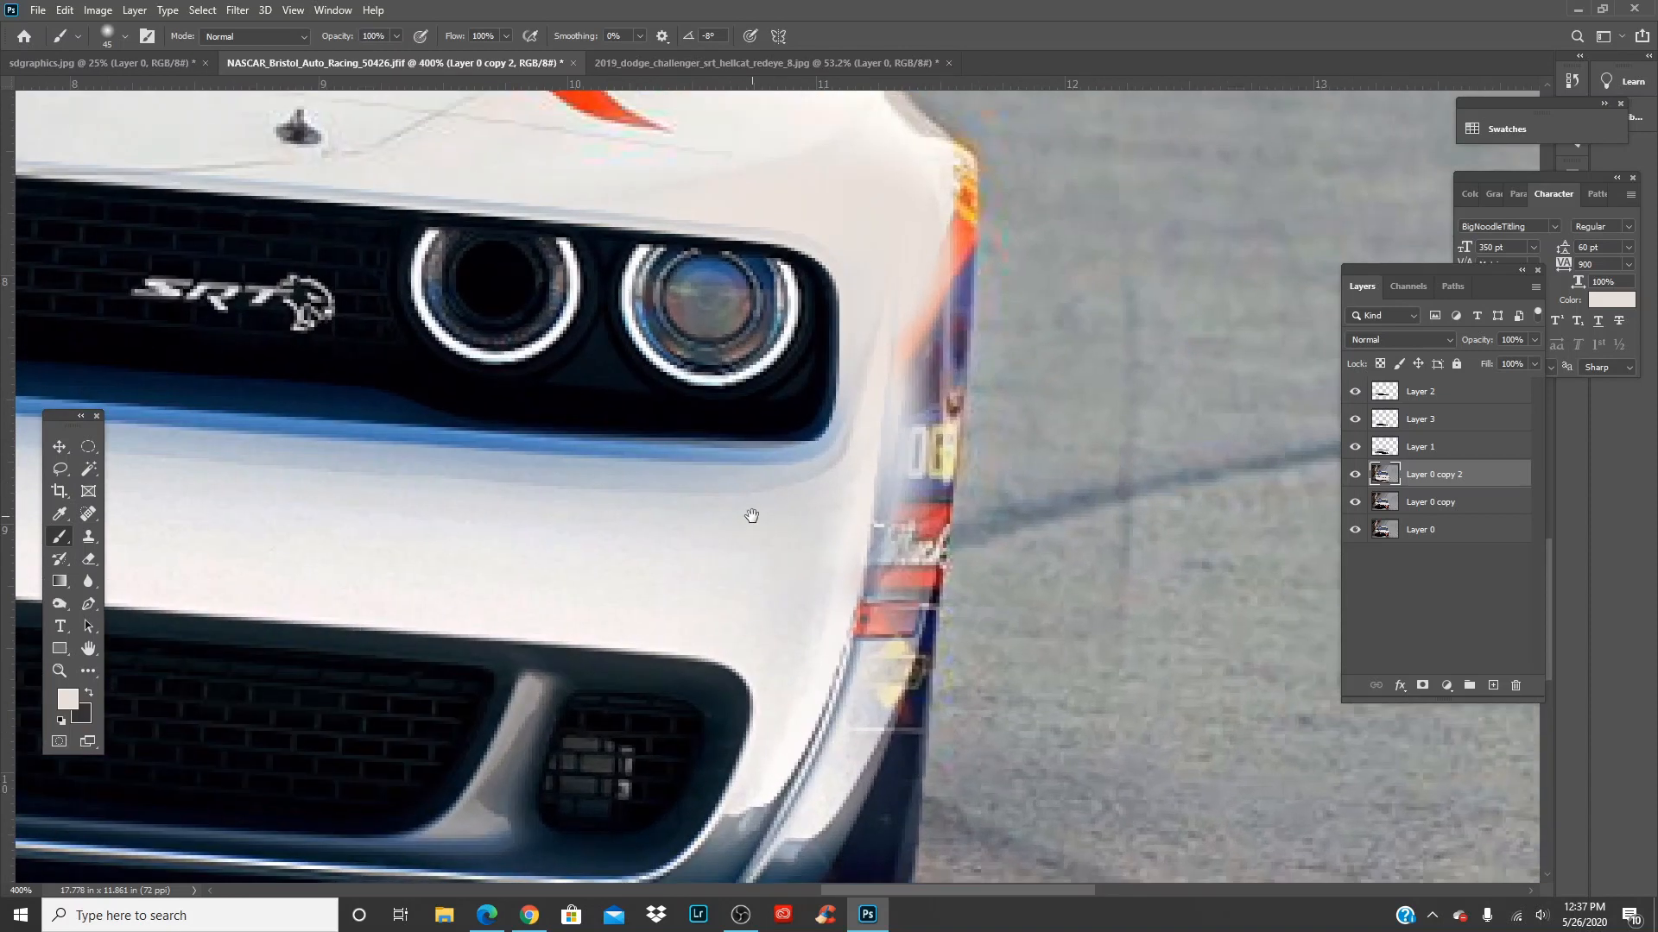
{"action": "left_click", "coordinate": [902, 449], "text": "alt"}
{"action": "key", "text": "bracketleft"}
{"action": "key", "text": "bracketleft"}
{"action": "key", "text": "bracketleft"}
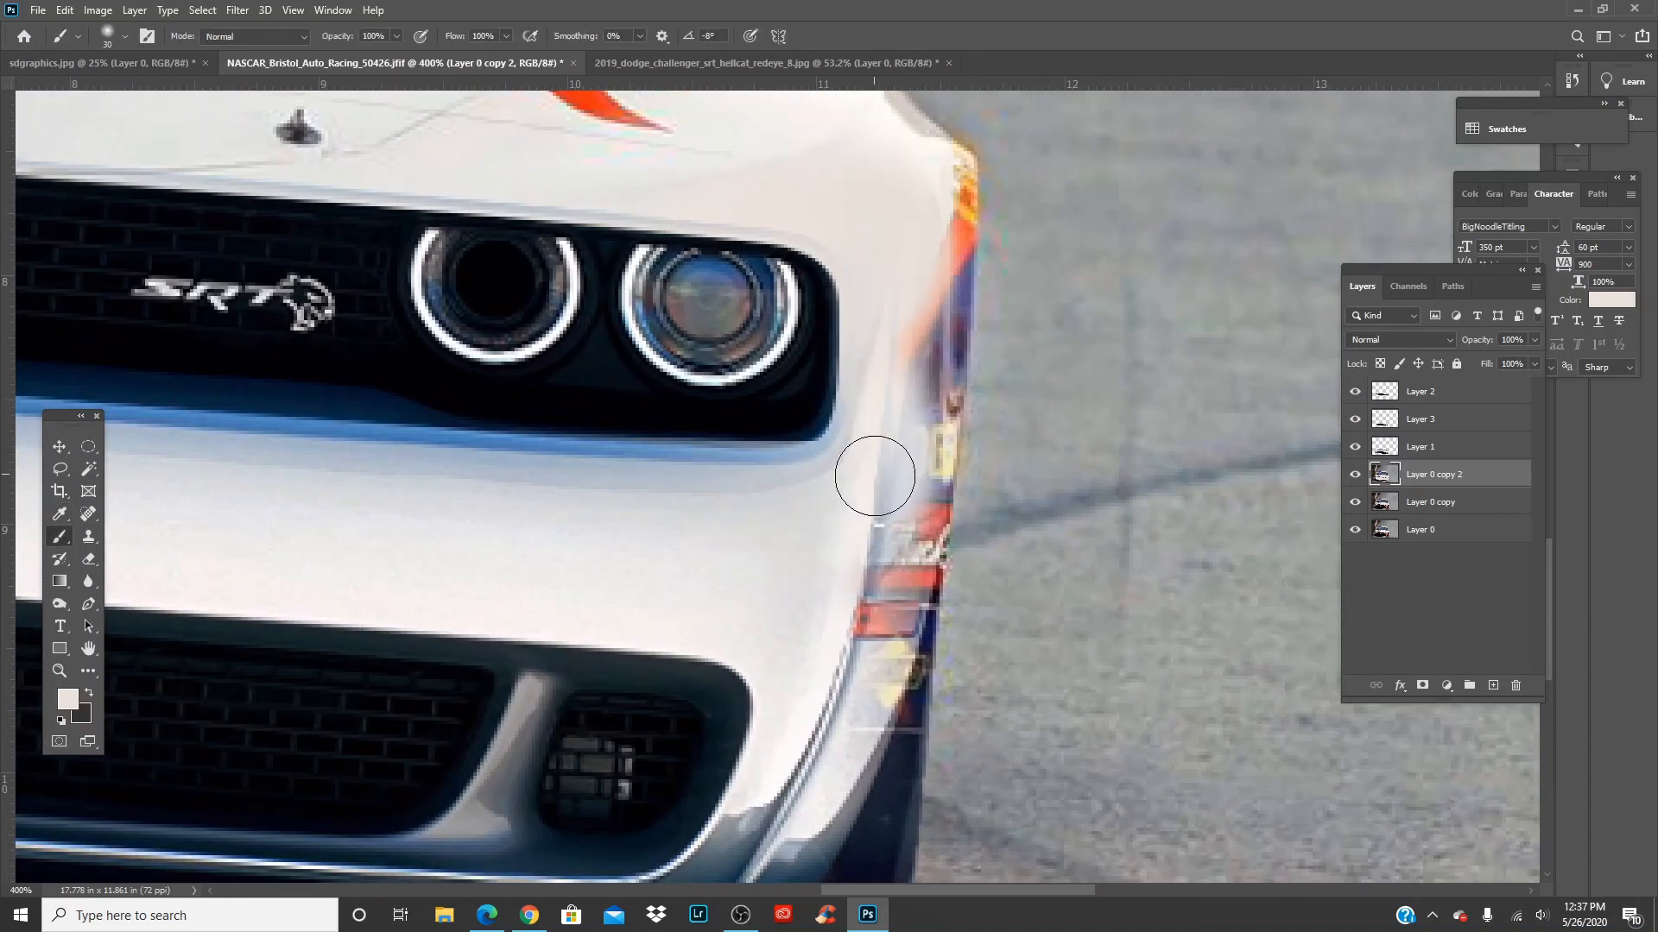
{"action": "mouse_move", "coordinate": [881, 373]}
{"action": "left_mouse_down"}
{"action": "mouse_move", "coordinate": [893, 269]}
{"action": "mouse_move", "coordinate": [876, 574]}
{"action": "mouse_move", "coordinate": [850, 754]}
{"action": "mouse_move", "coordinate": [829, 761]}
{"action": "mouse_move", "coordinate": [819, 807]}
{"action": "mouse_move", "coordinate": [865, 753]}
{"action": "mouse_move", "coordinate": [868, 790]}
{"action": "mouse_move", "coordinate": [894, 689]}
{"action": "mouse_move", "coordinate": [949, 275]}
{"action": "mouse_move", "coordinate": [916, 432]}
{"action": "left_mouse_up"}
{"action": "key", "text": "bracketleft"}
{"action": "key", "text": "bracketleft"}
{"action": "key", "text": "bracketleft"}
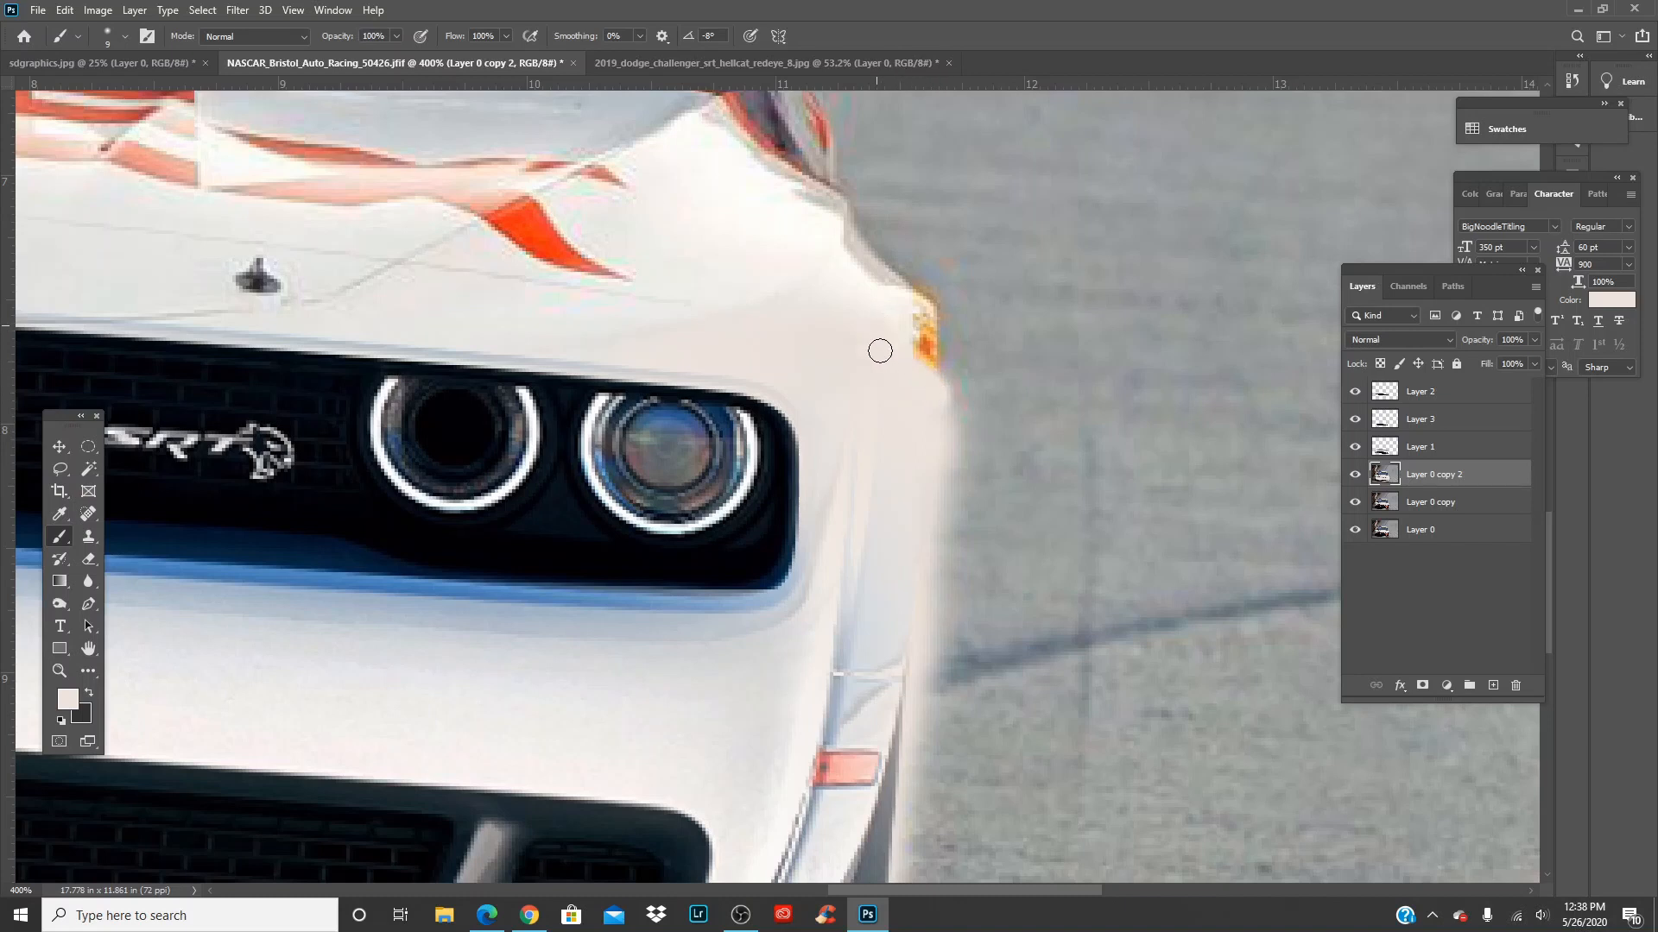
Paint white with a 35 px brush over the lower fender edge beside the bumper's outer corner
{"action": "key", "text": "bracketright"}
{"action": "key", "text": "bracketright"}
{"action": "key", "text": "bracketright"}
{"action": "key", "text": "bracketright"}
{"action": "key", "text": "bracketright"}
{"action": "key", "text": "bracketright"}
{"action": "scroll", "coordinate": [856, 736], "scroll_direction": "down", "scroll_amount": 3}
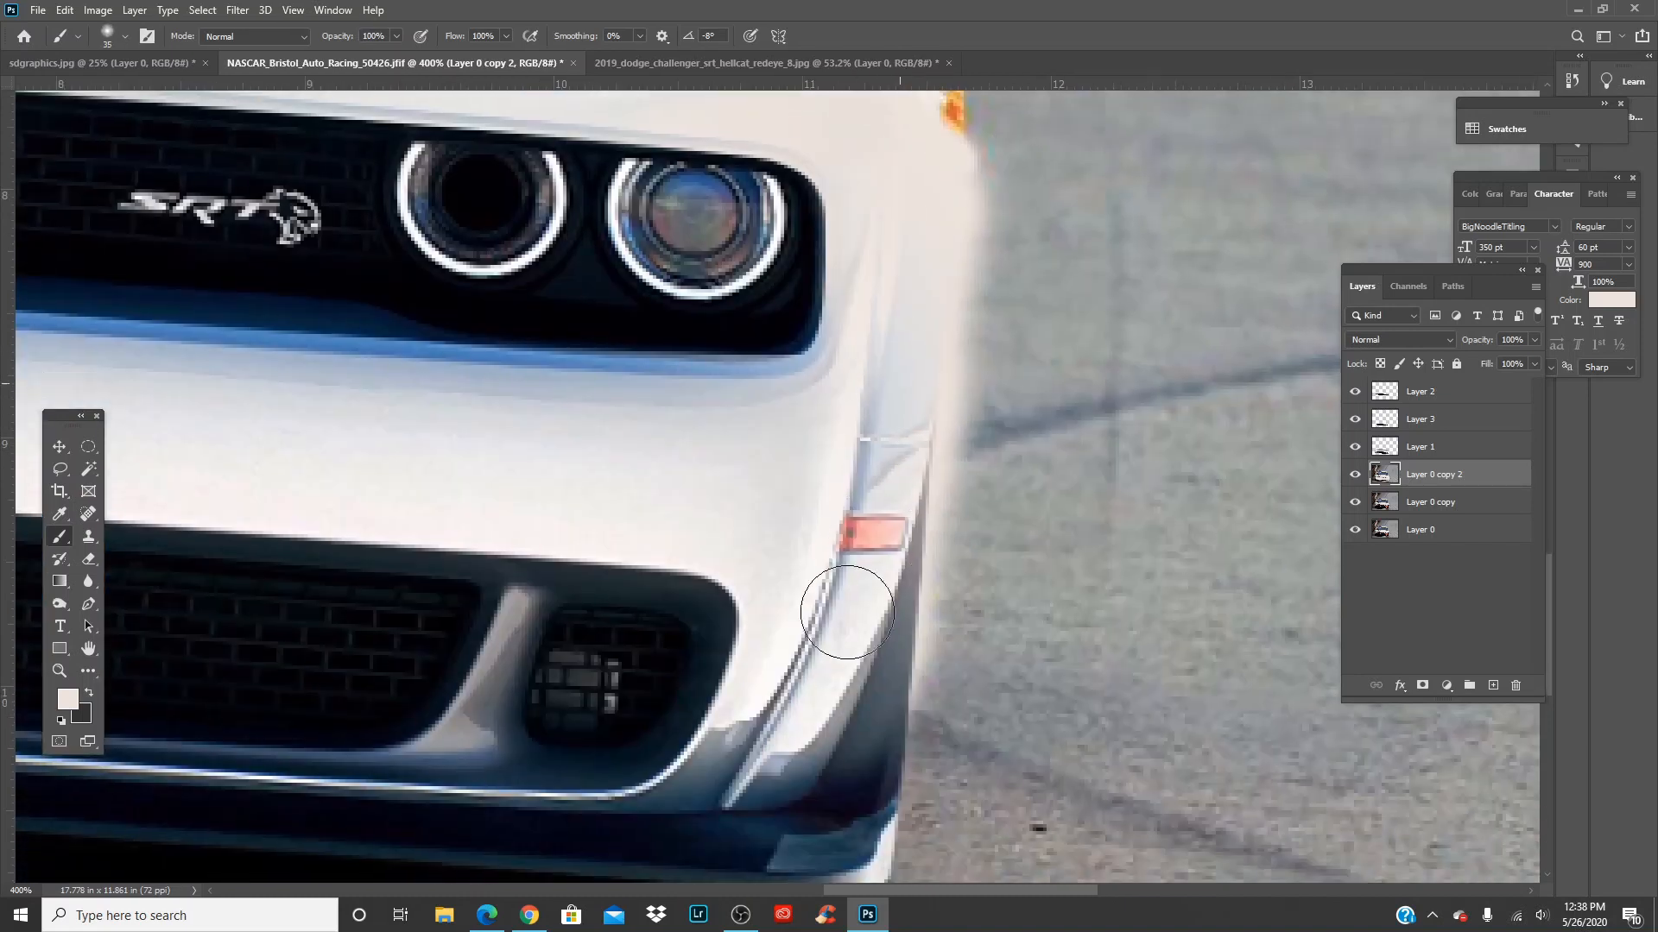
{"action": "mouse_move", "coordinate": [890, 675]}
{"action": "left_mouse_down"}
{"action": "mouse_move", "coordinate": [904, 720]}
{"action": "mouse_move", "coordinate": [790, 766]}
{"action": "left_mouse_up"}
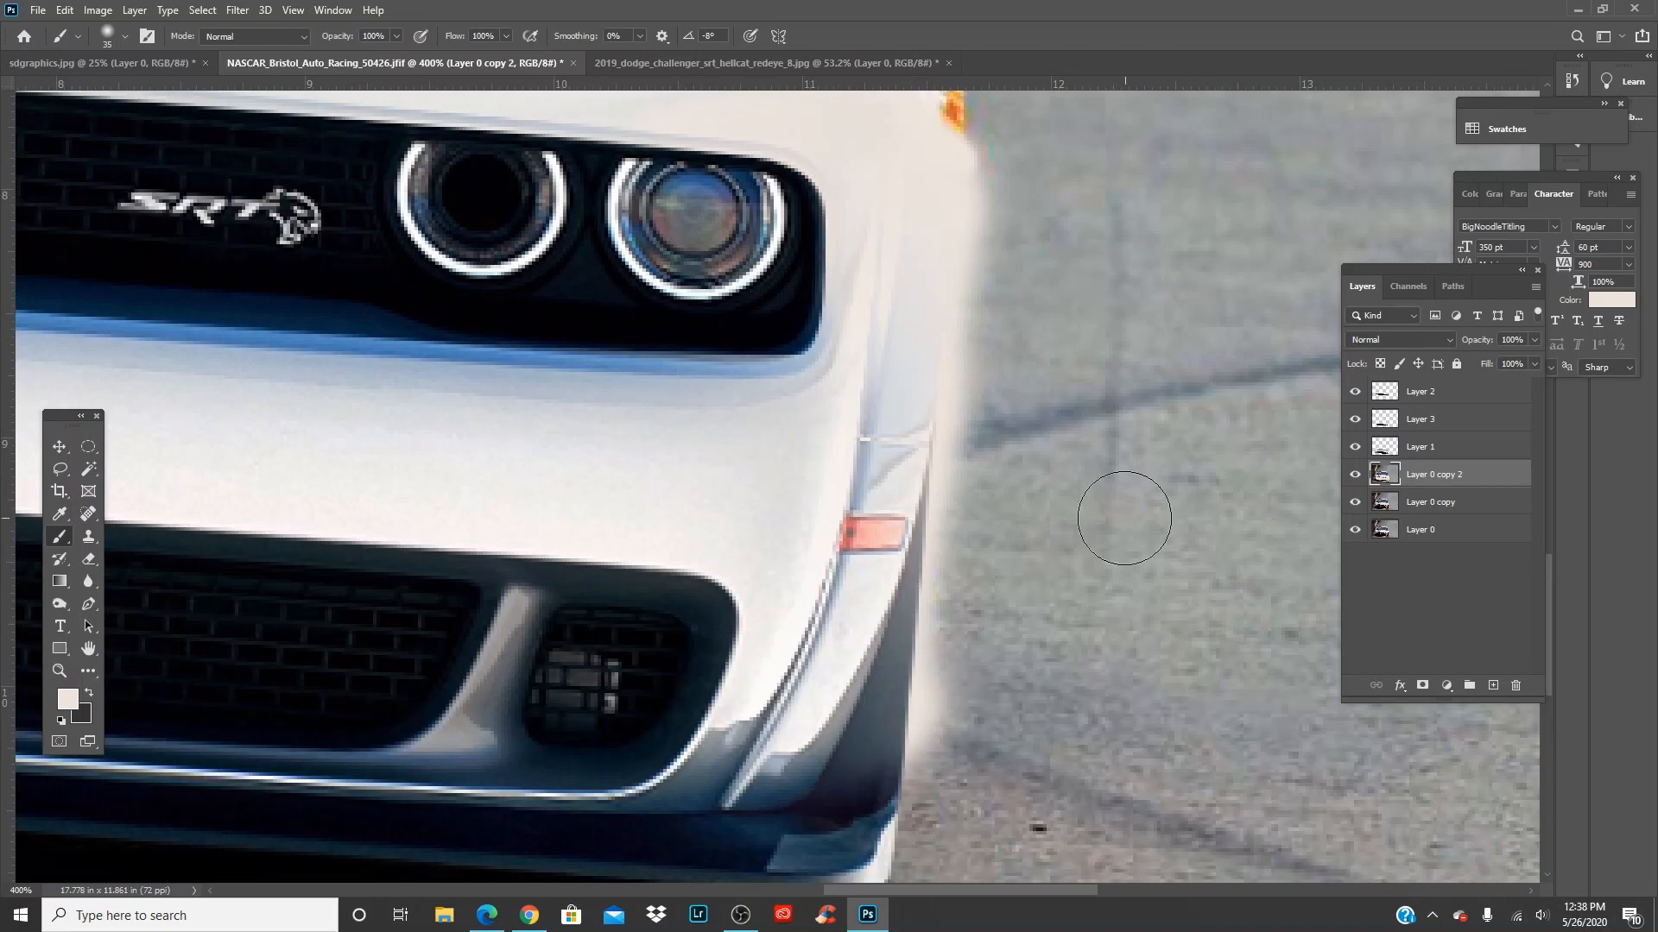
Set up the Eraser with a Hard Round tip at 100% hardness
{"action": "key", "text": "e"}
{"action": "key", "text": "bracketleft"}
{"action": "key", "text": "bracketleft"}
{"action": "key", "text": "bracketleft"}
{"action": "key", "text": "bracketleft"}
{"action": "key", "text": "bracketleft"}
{"action": "key", "text": "bracketleft"}
{"action": "key", "text": "bracketleft"}
{"action": "key", "text": "bracketleft"}
{"action": "key", "text": "bracketleft"}
{"action": "key", "text": "bracketleft"}
{"action": "key", "text": "bracketleft"}
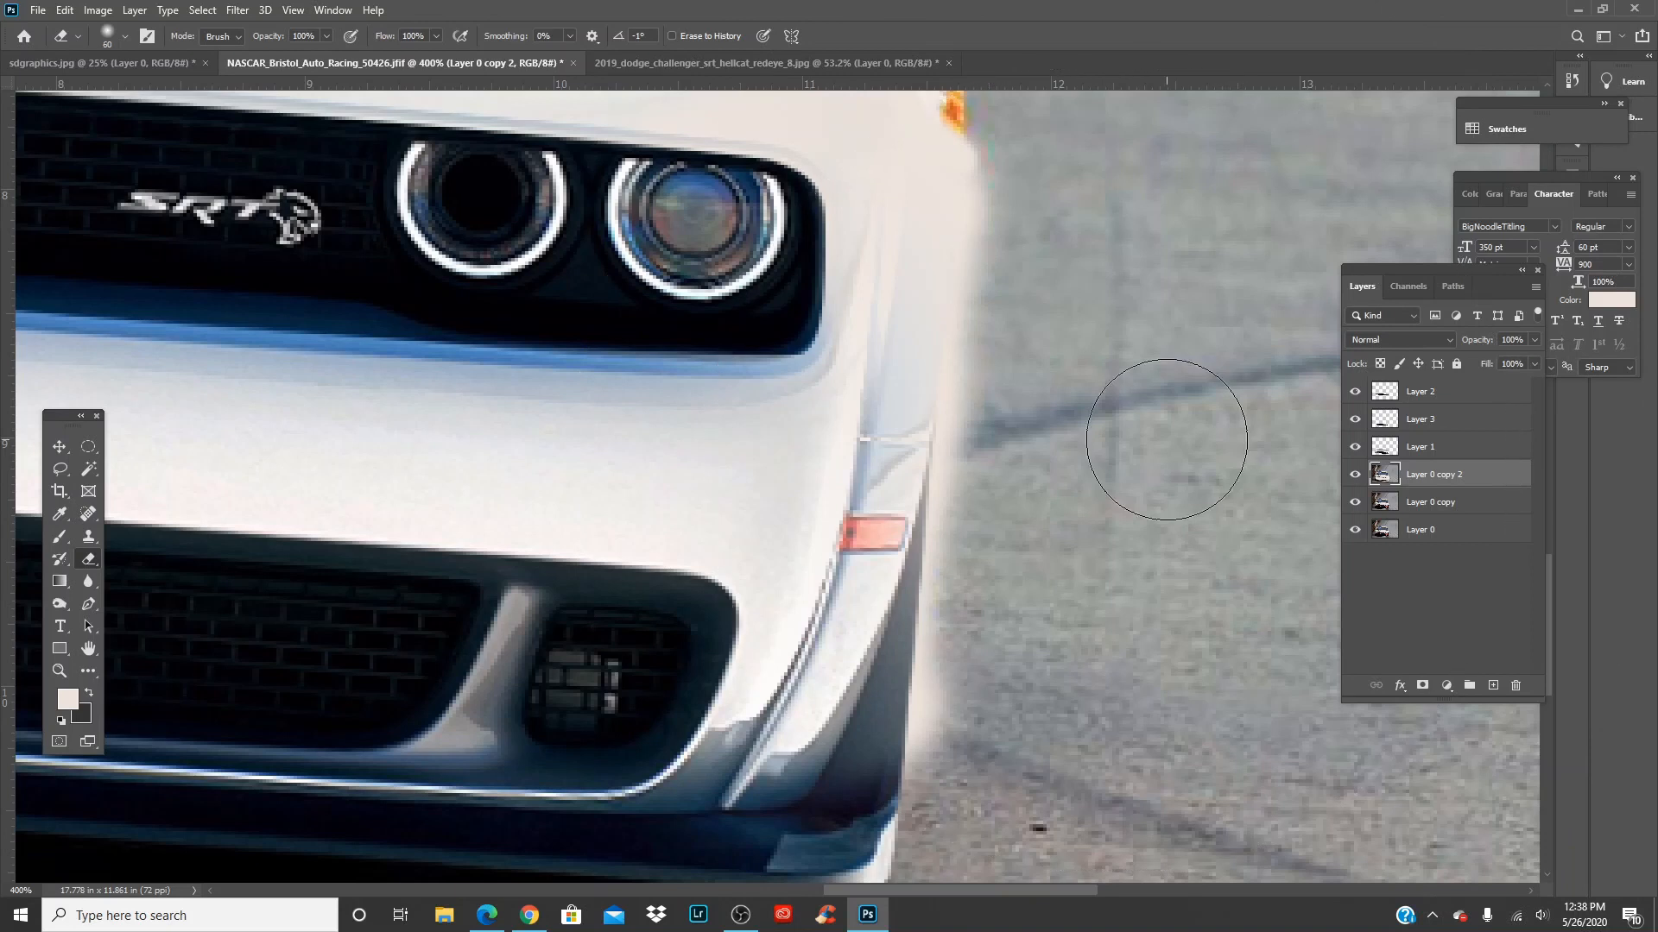
{"action": "right_click", "coordinate": [1166, 440]}
{"action": "left_click_drag", "start_coordinate": [1246, 521], "coordinate": [1564, 503]}
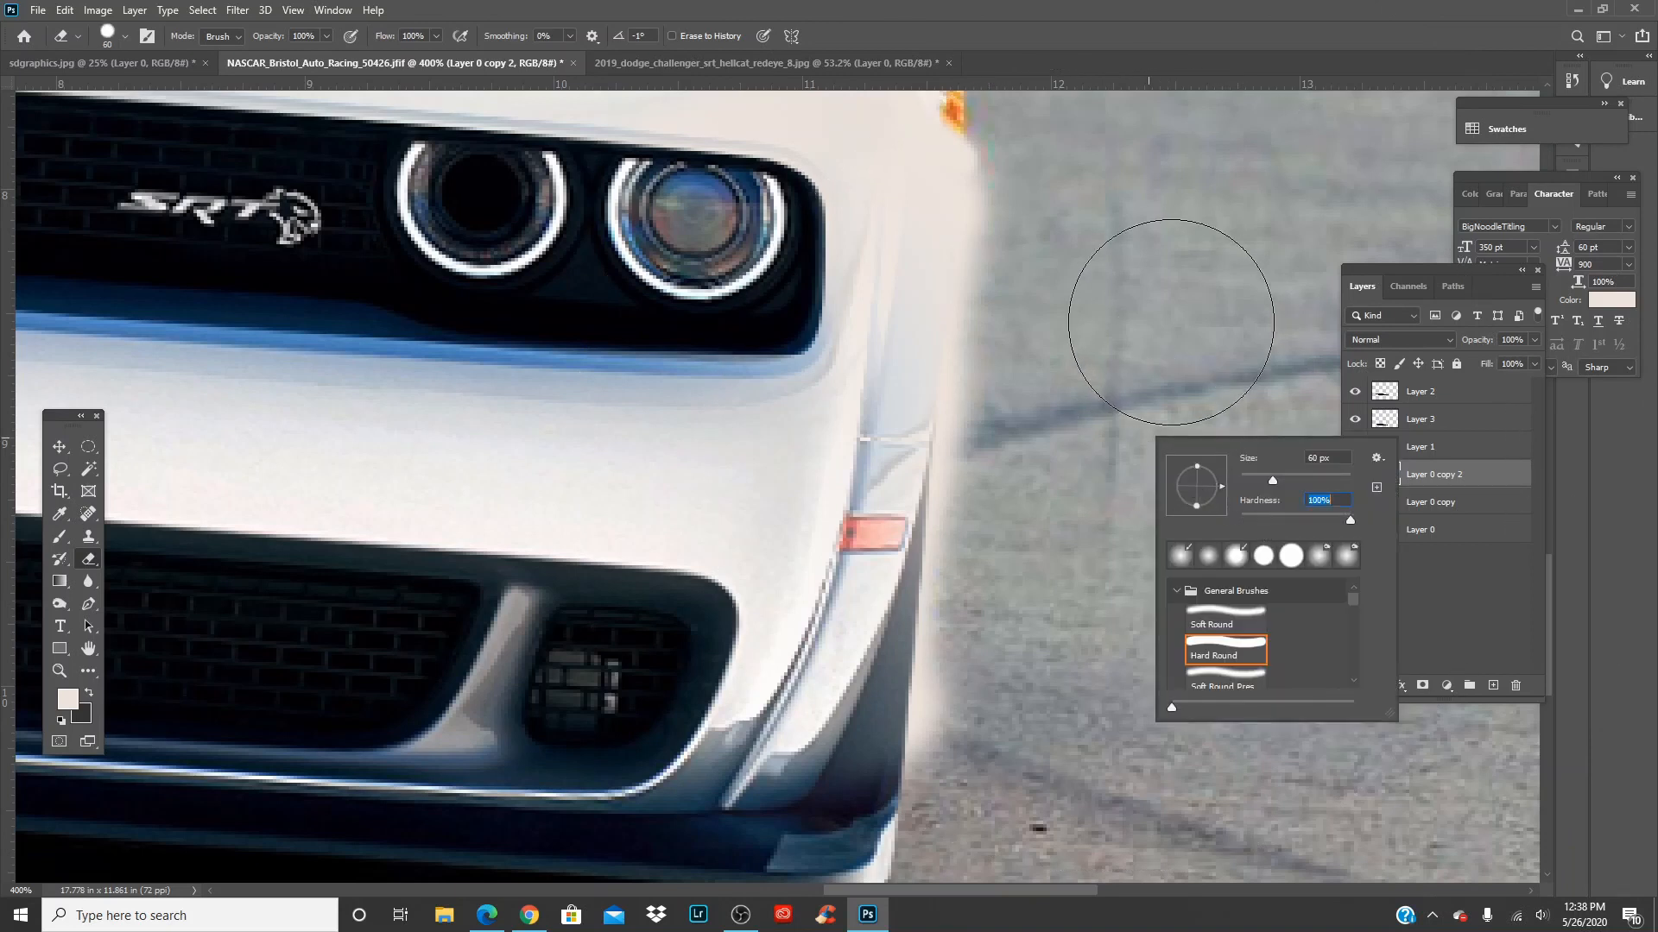
{"action": "left_click", "coordinate": [1171, 321]}
Reduce the Eraser to 10 px for detailed work along the fender edge
{"action": "key", "text": "bracketleft"}
{"action": "key", "text": "bracketleft"}
{"action": "key", "text": "bracketleft"}
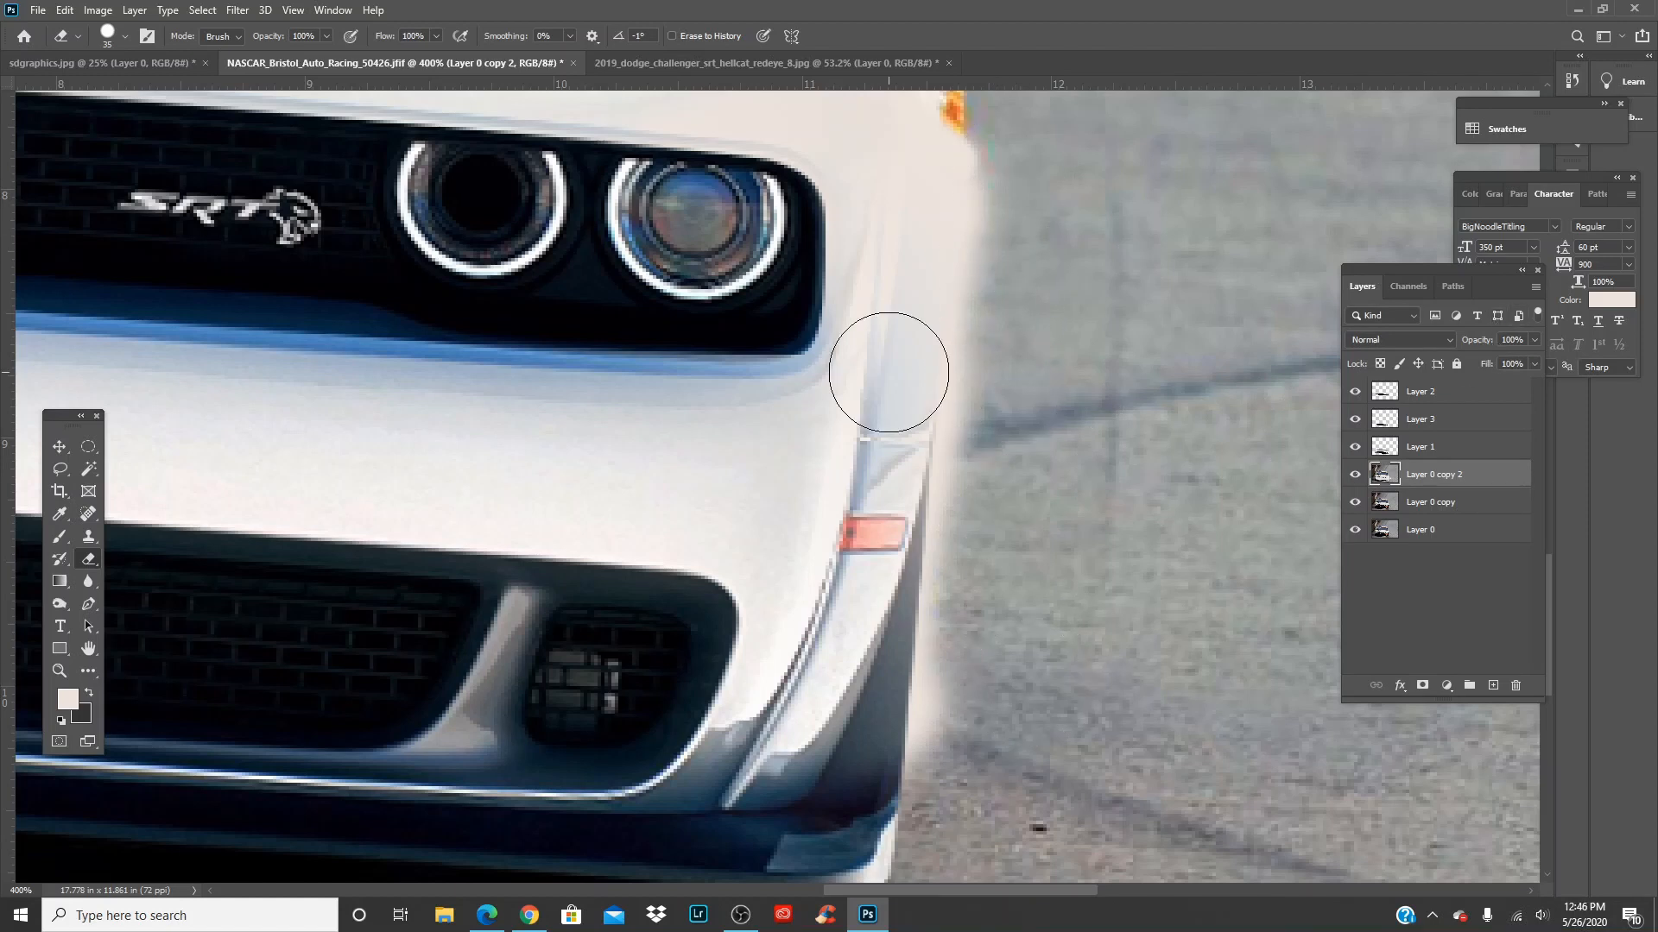
{"action": "key", "text": "bracketleft"}
{"action": "key", "text": "bracketleft"}
{"action": "key", "text": "bracketleft"}
{"action": "key", "text": "bracketleft"}
{"action": "key", "text": "bracketleft"}
{"action": "right_click", "coordinate": [1053, 285]}
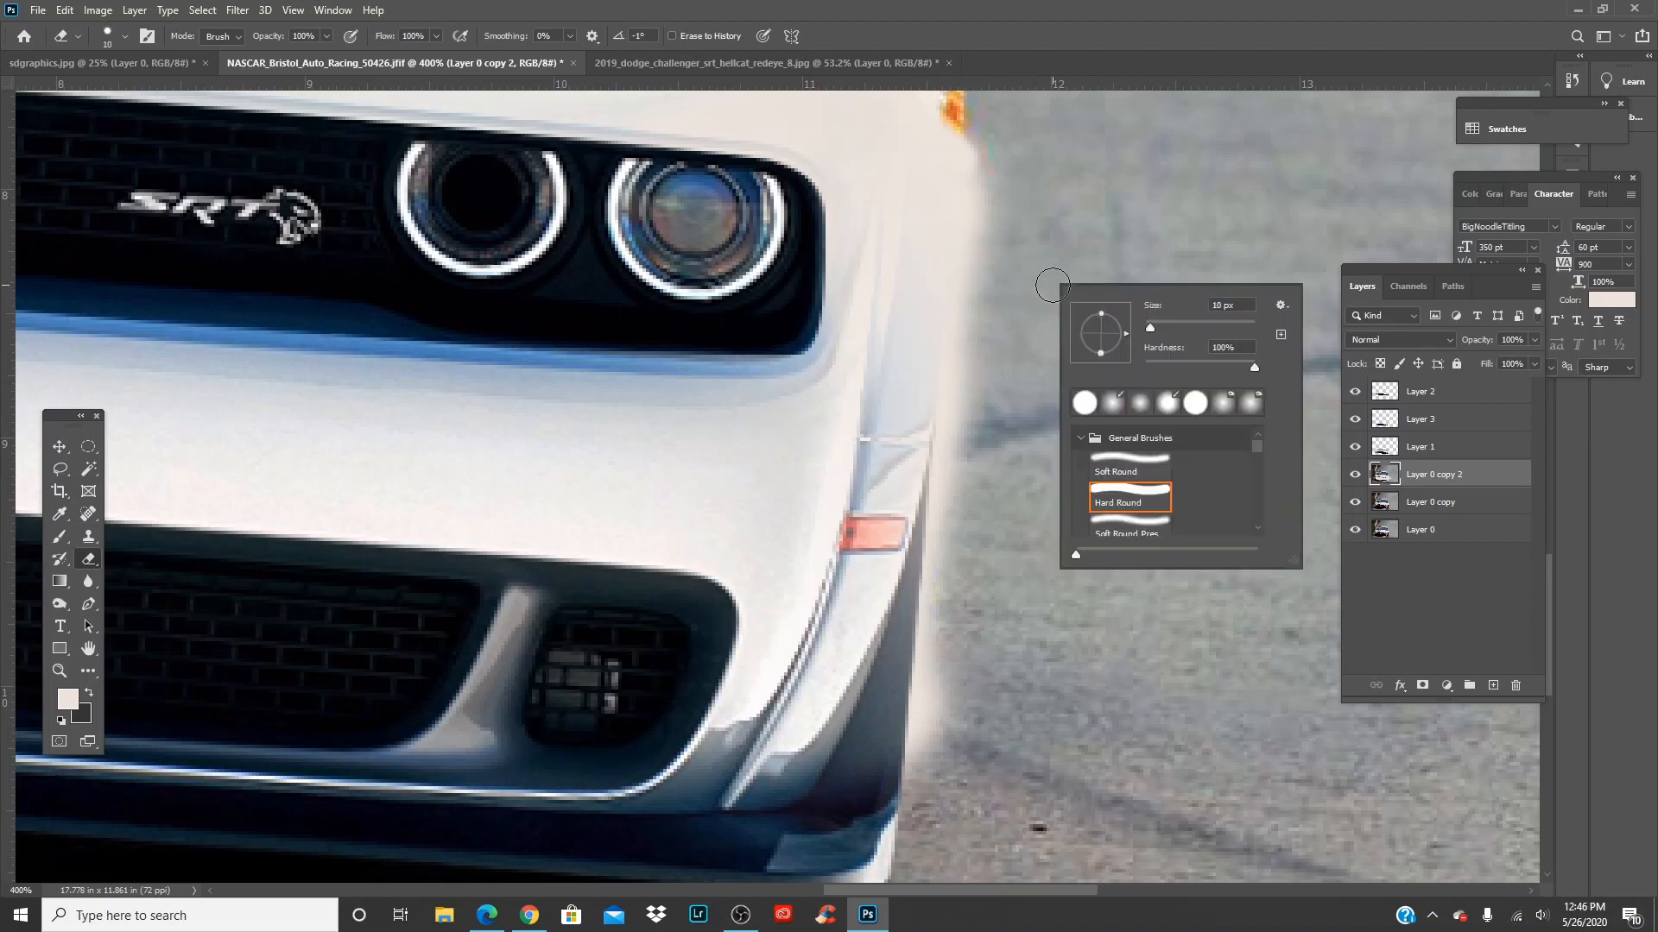
{"action": "left_click", "coordinate": [1161, 215]}
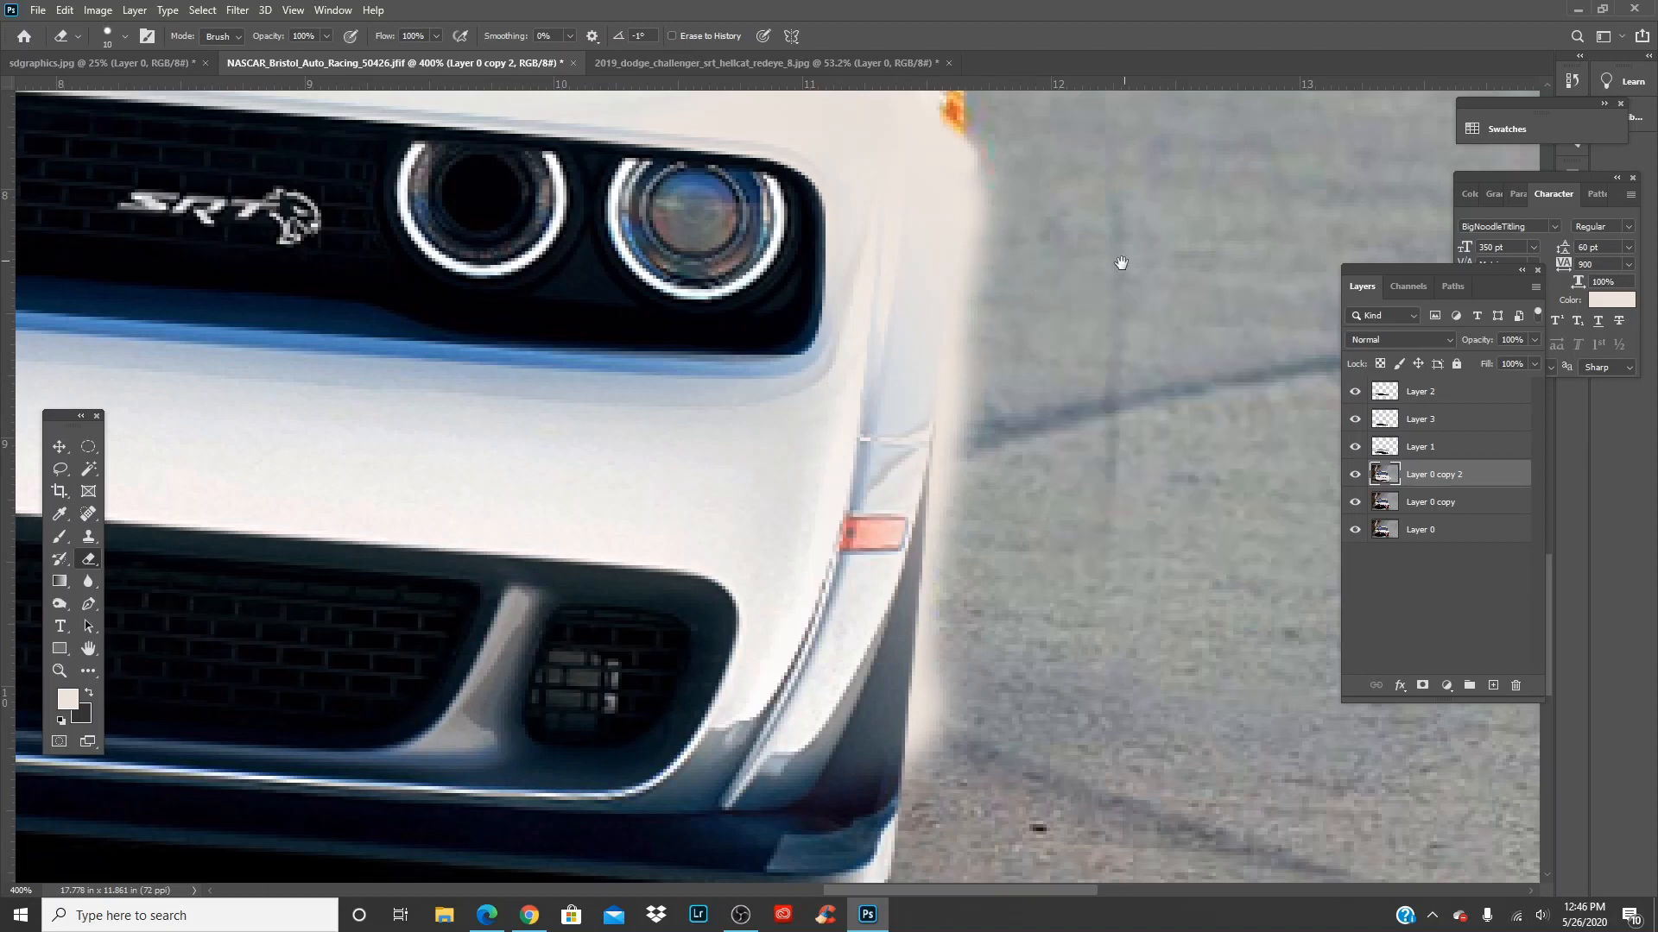
{"action": "left_click_drag", "start_coordinate": [1121, 262], "coordinate": [1148, 378]}
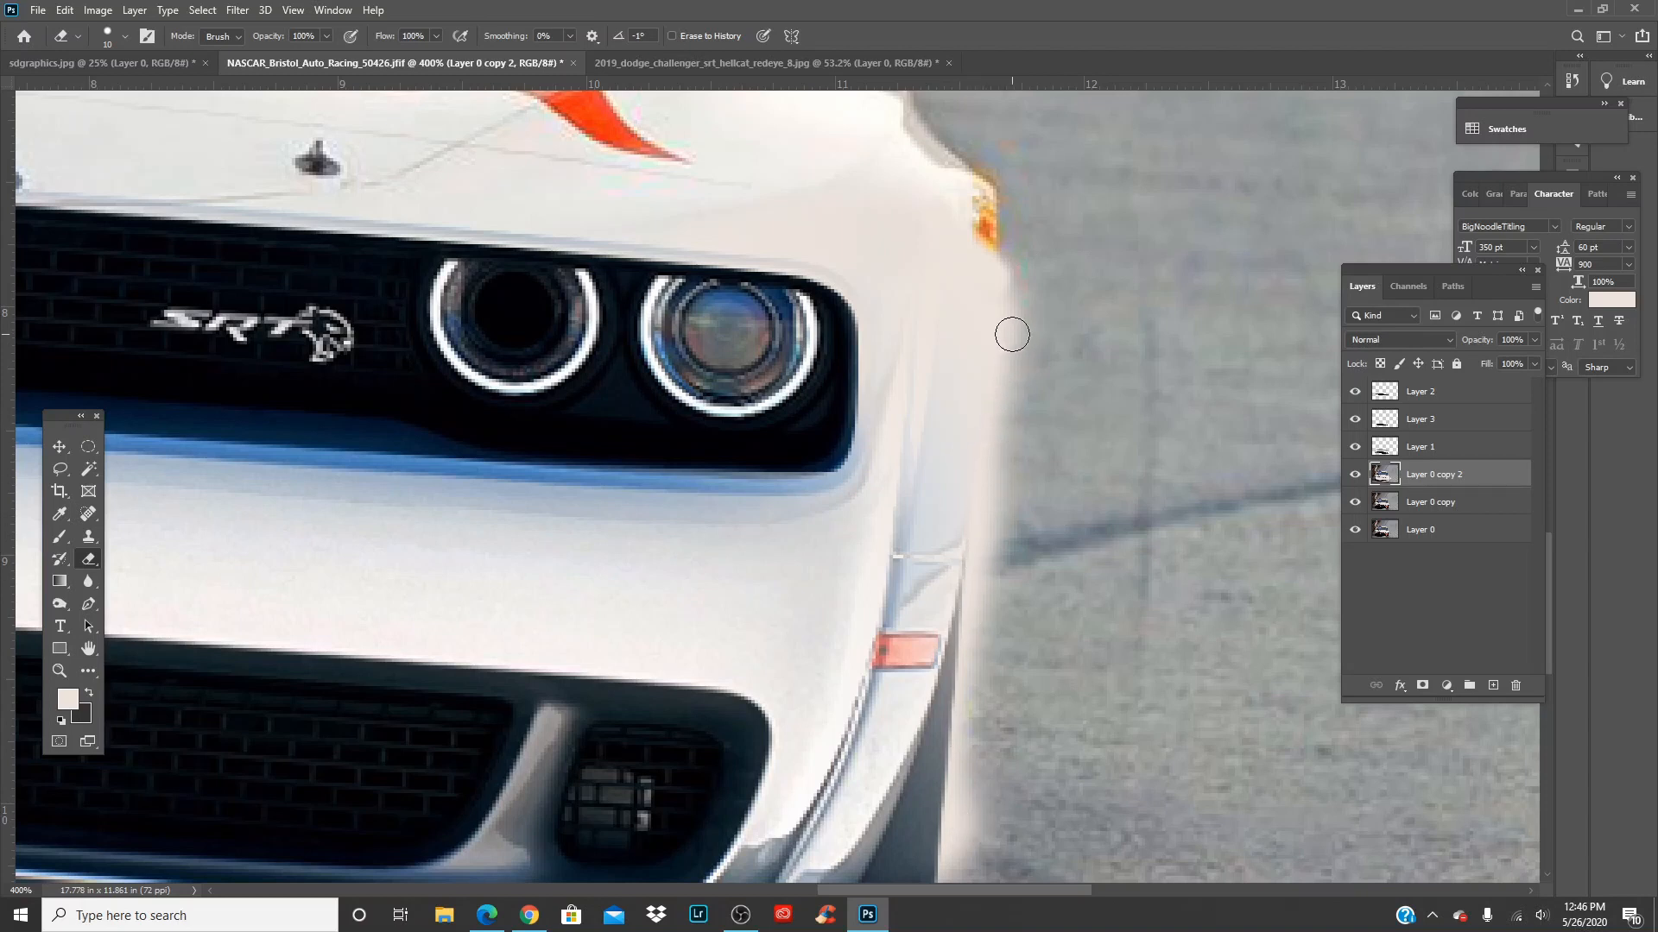
Try erasing the white overspray outside the fender edge with Layer 0 copy 2 at 0% opacity, then restore it to 100%
{"action": "left_click", "coordinate": [1535, 340]}
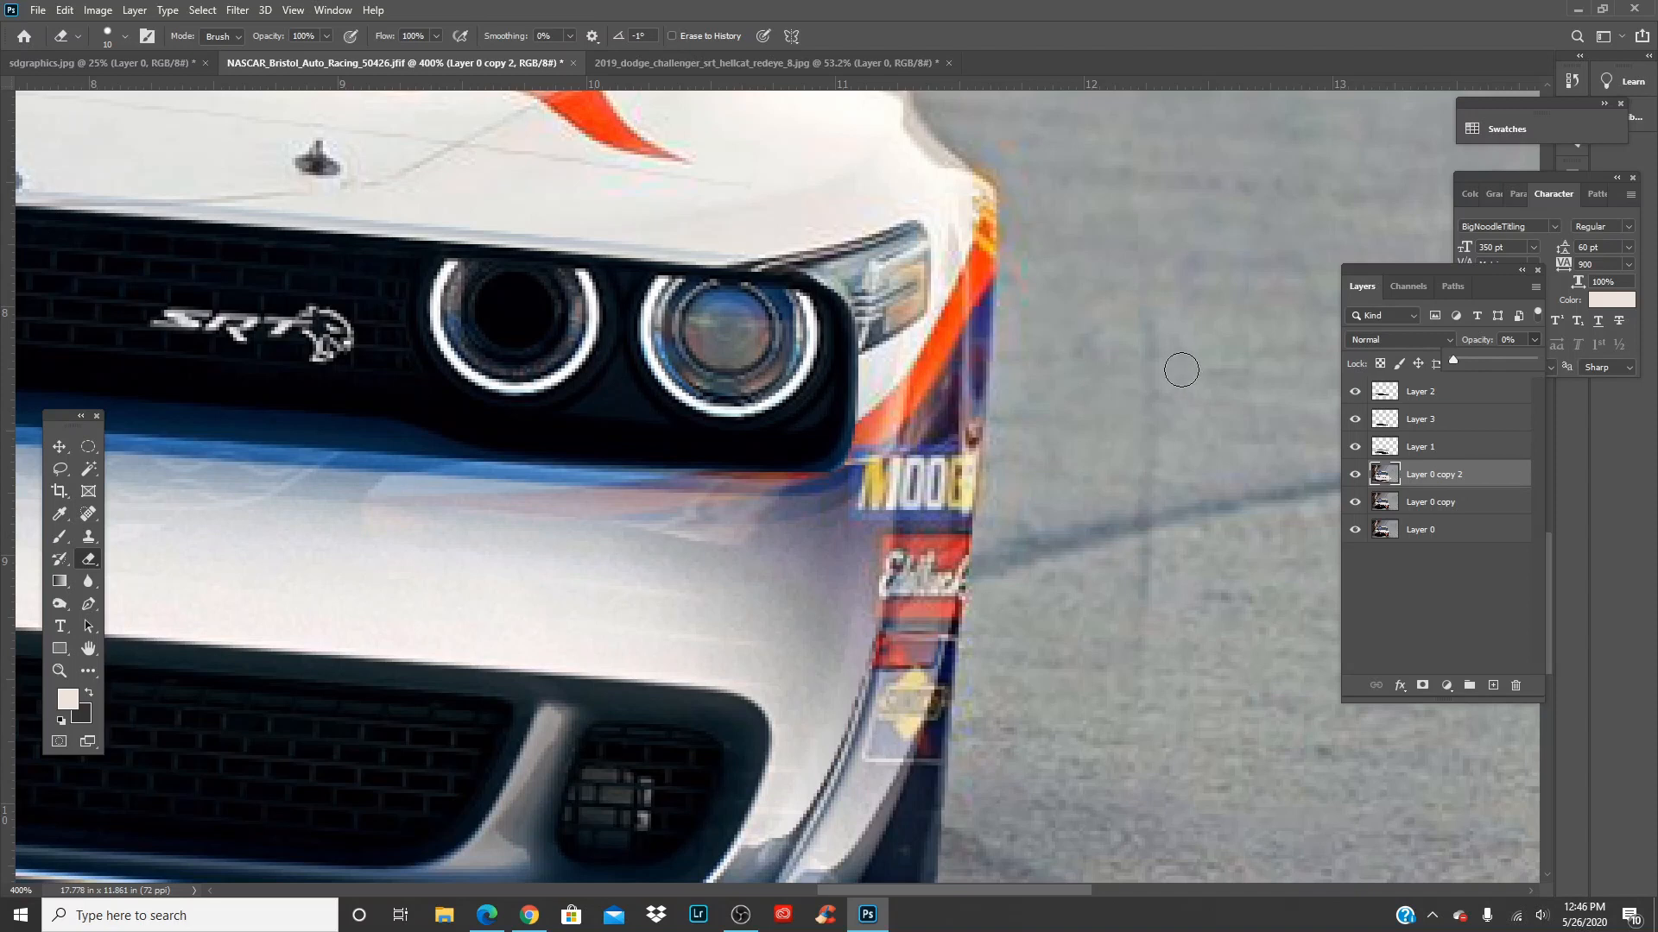
{"action": "left_click", "coordinate": [1166, 339]}
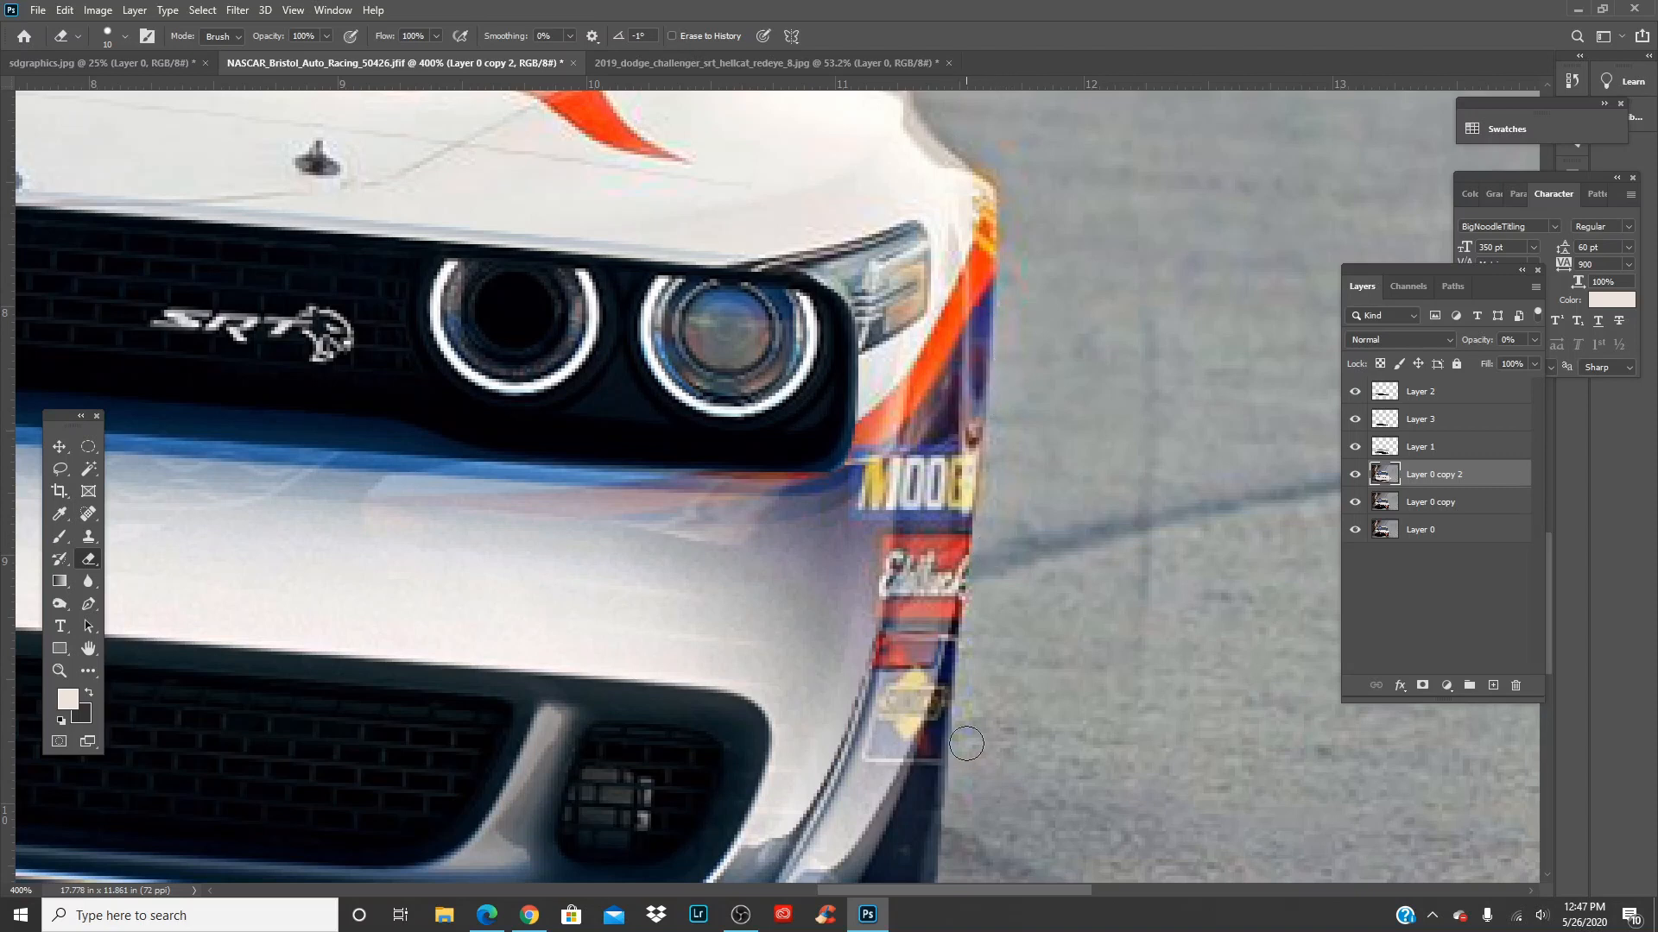
{"action": "scroll", "coordinate": [964, 793], "scroll_direction": "down", "scroll_amount": 3}
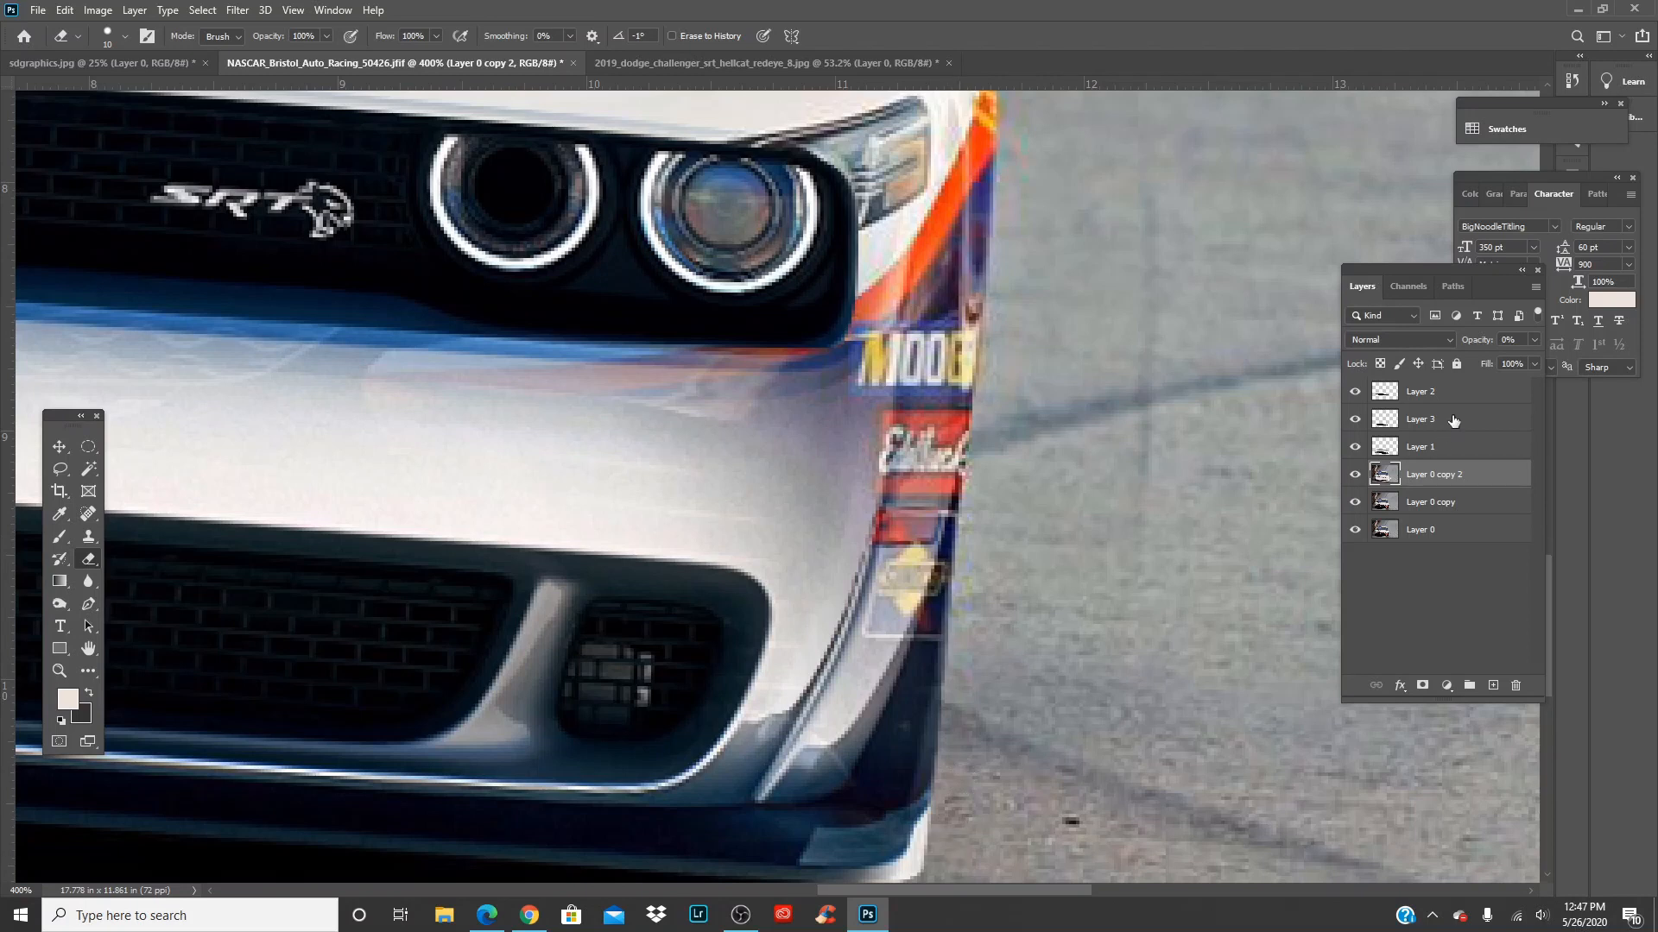
{"action": "left_click_drag", "start_coordinate": [1457, 360], "coordinate": [1532, 359]}
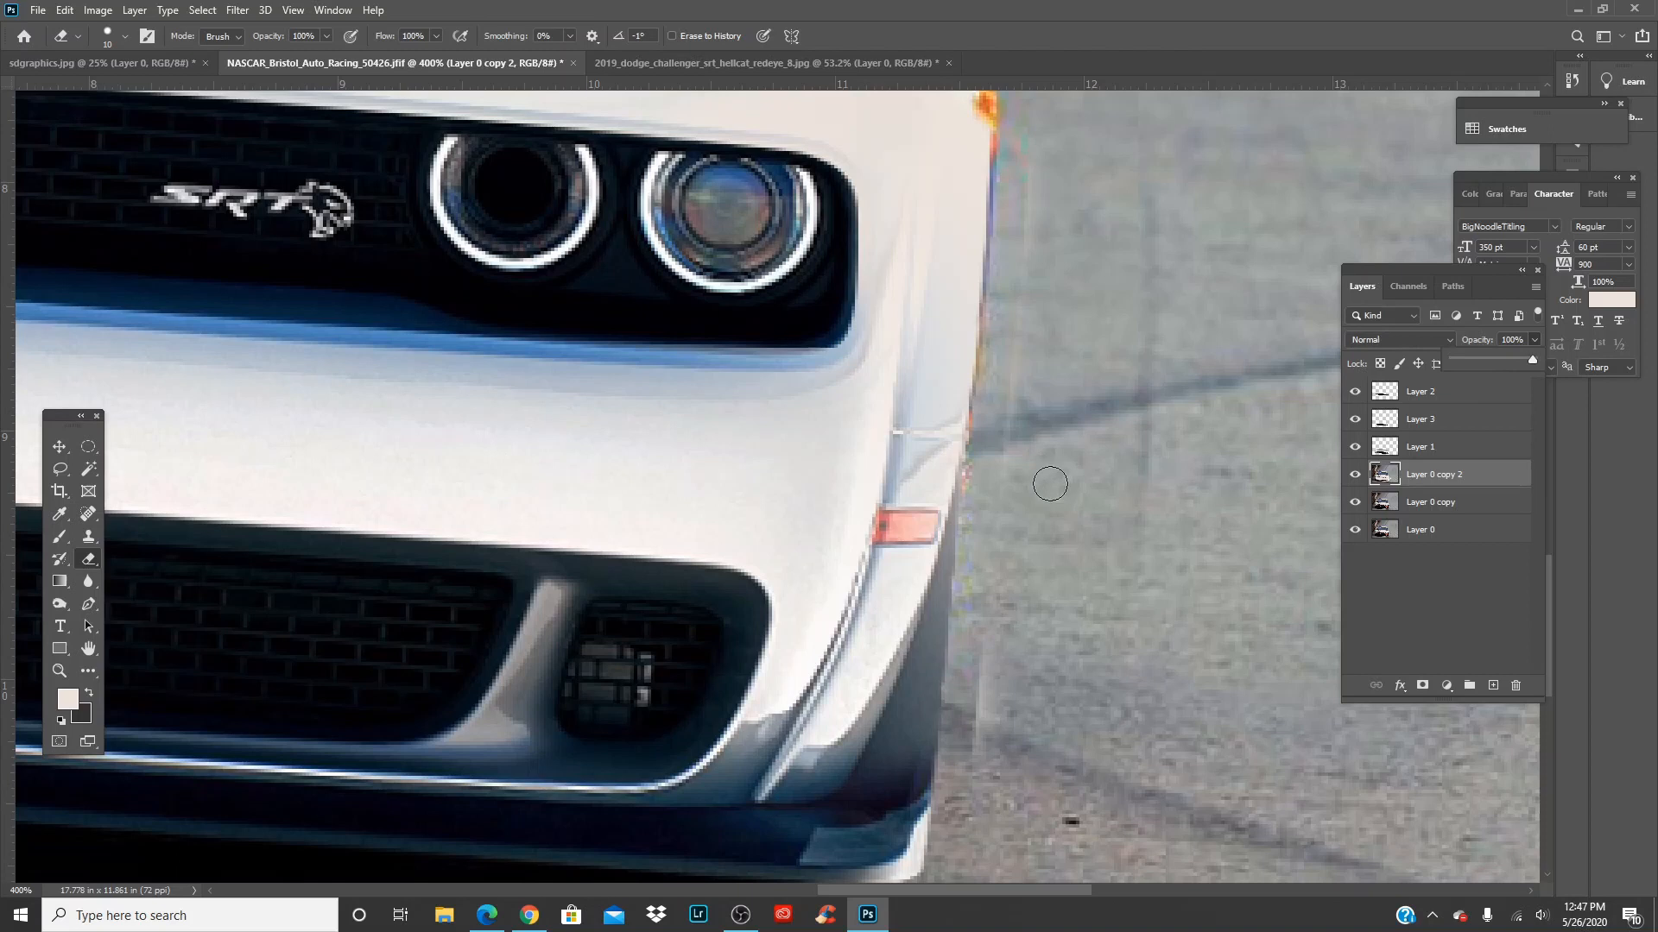
{"action": "left_click_drag", "start_coordinate": [1059, 263], "coordinate": [1045, 383]}
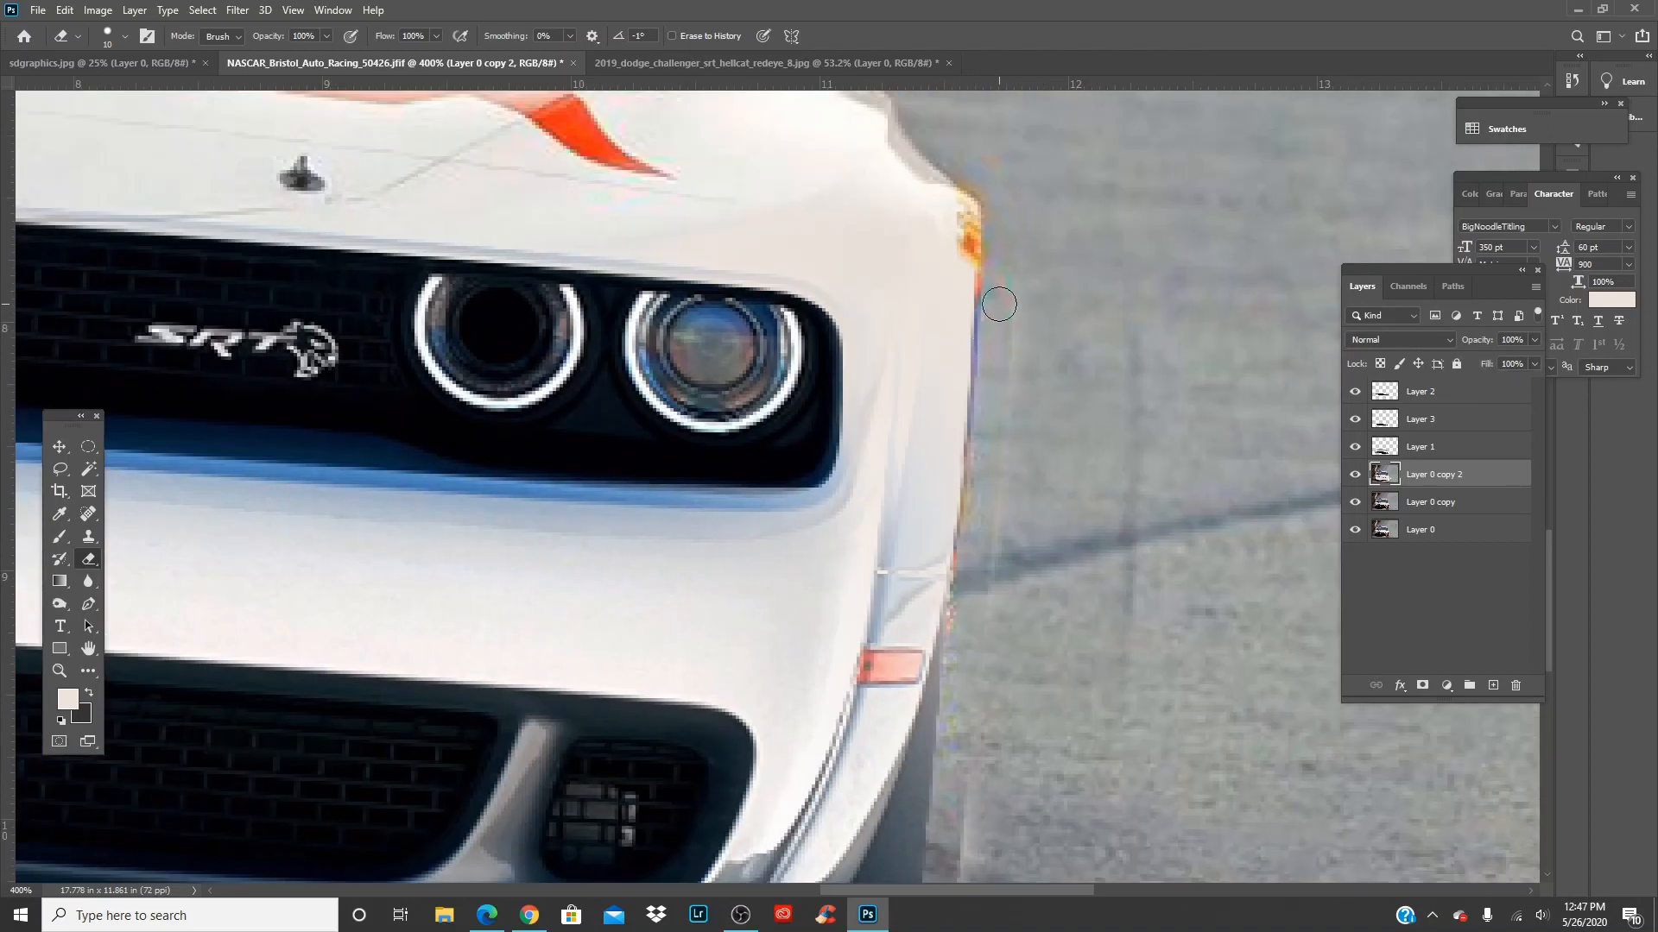
Undo the fender-edge erasing and set the opacity of Layer 0 copy 2 to 42%
{"action": "key", "text": "ctrl+z"}
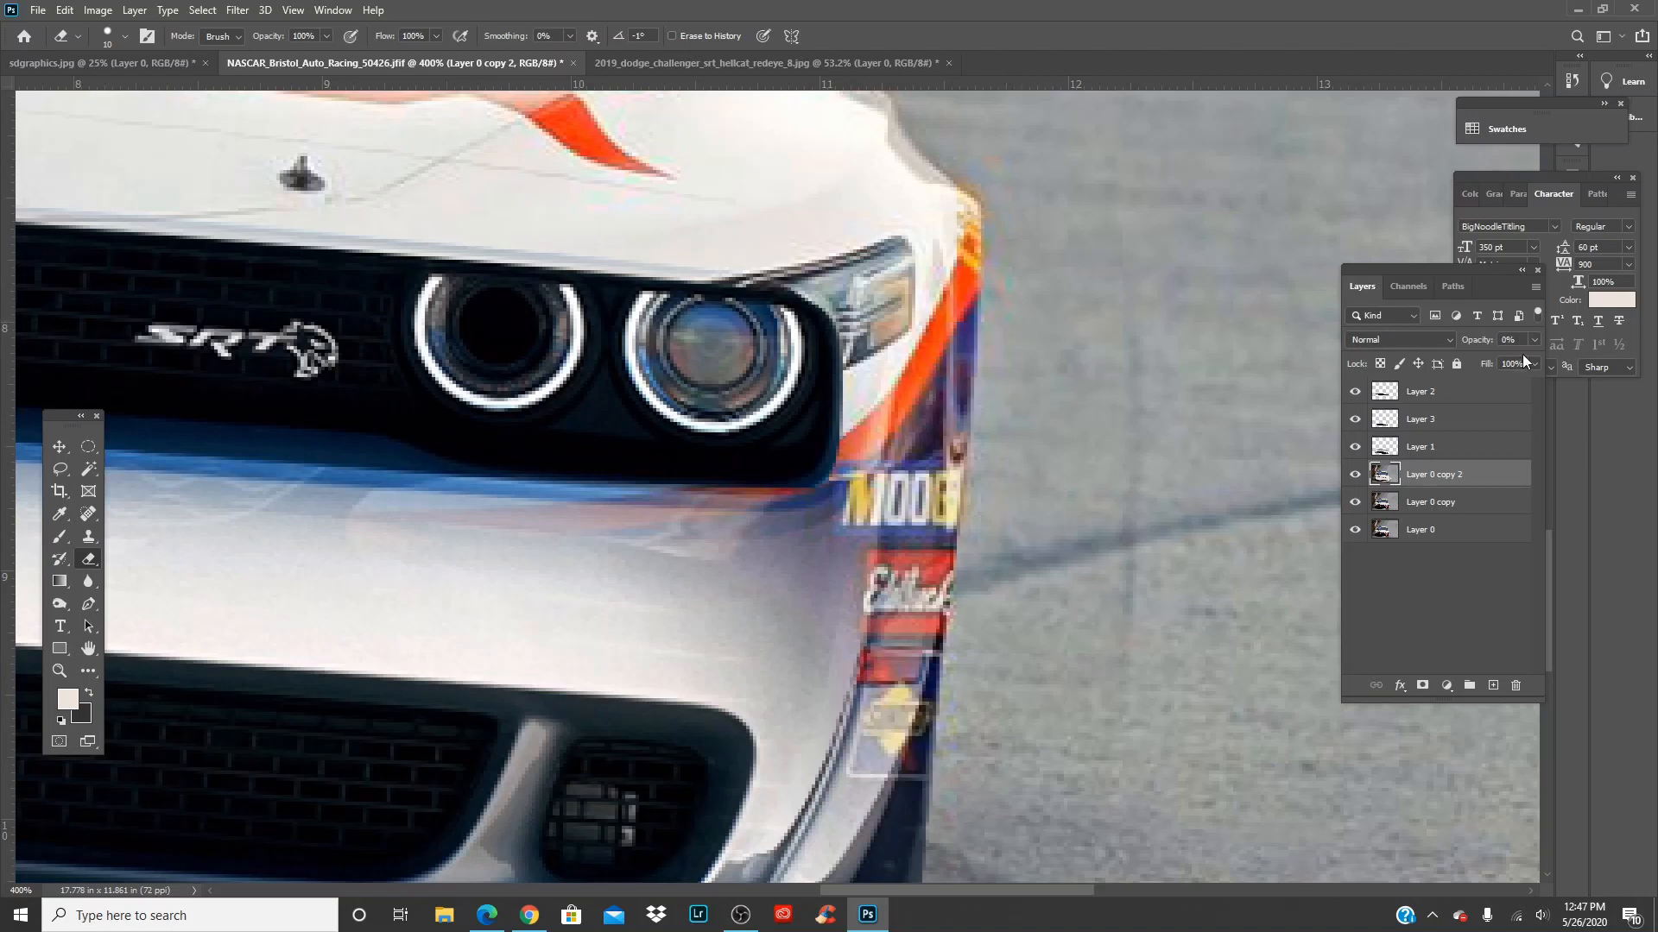
{"action": "left_click_drag", "start_coordinate": [1534, 363], "coordinate": [1461, 356]}
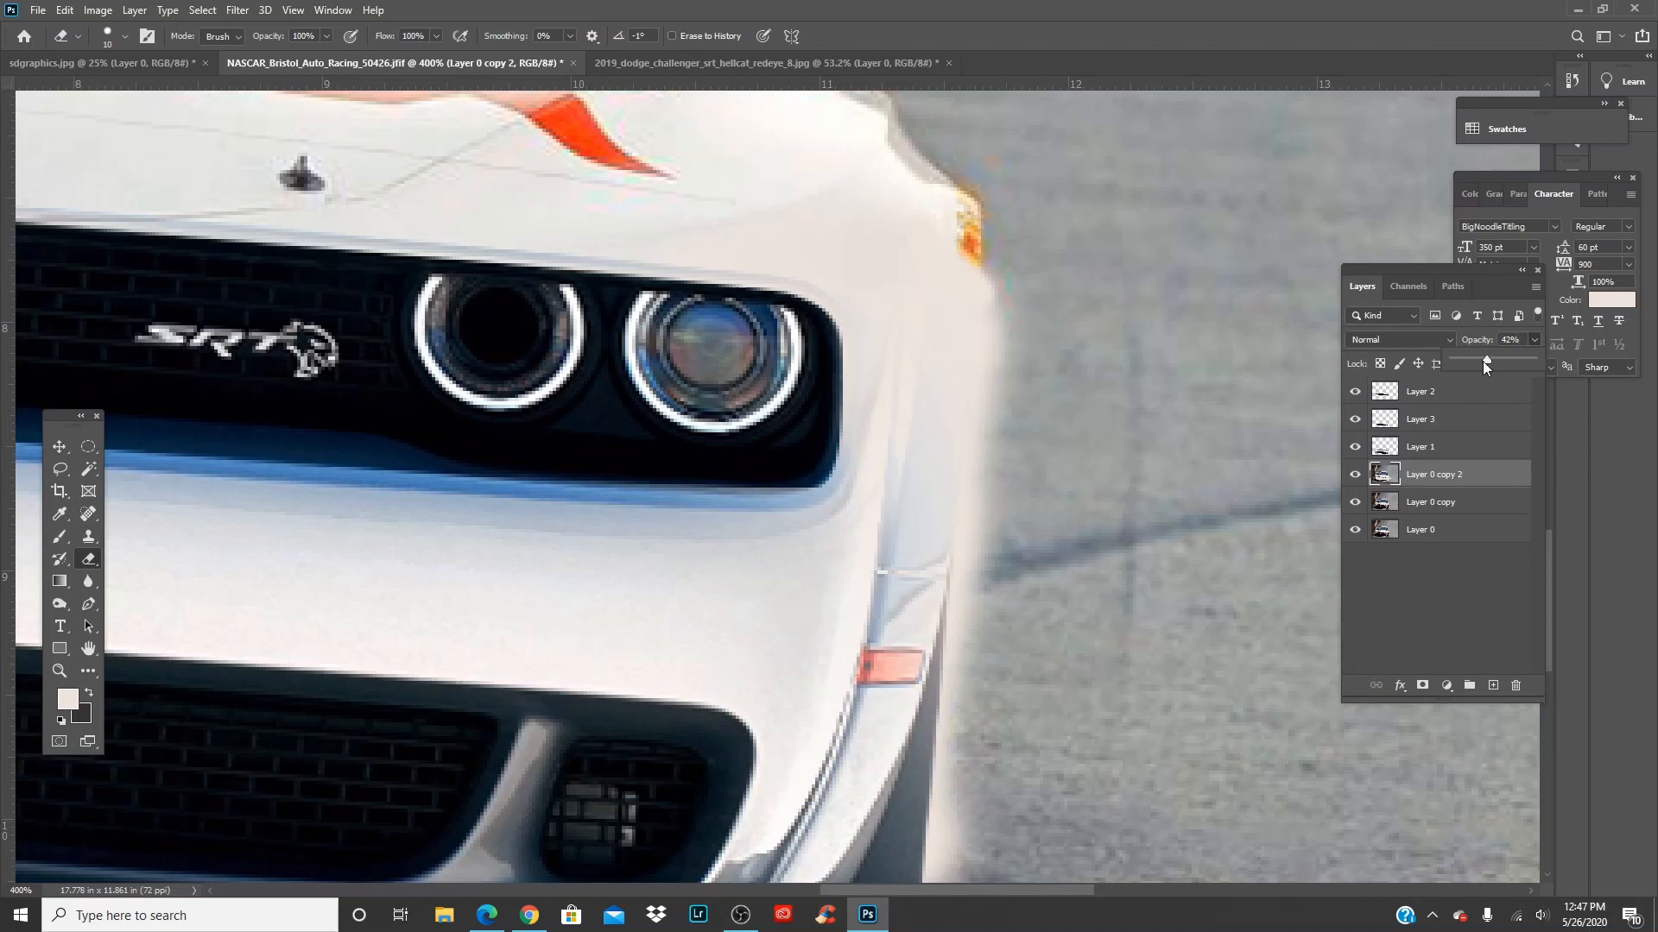
{"action": "left_click", "coordinate": [1104, 322]}
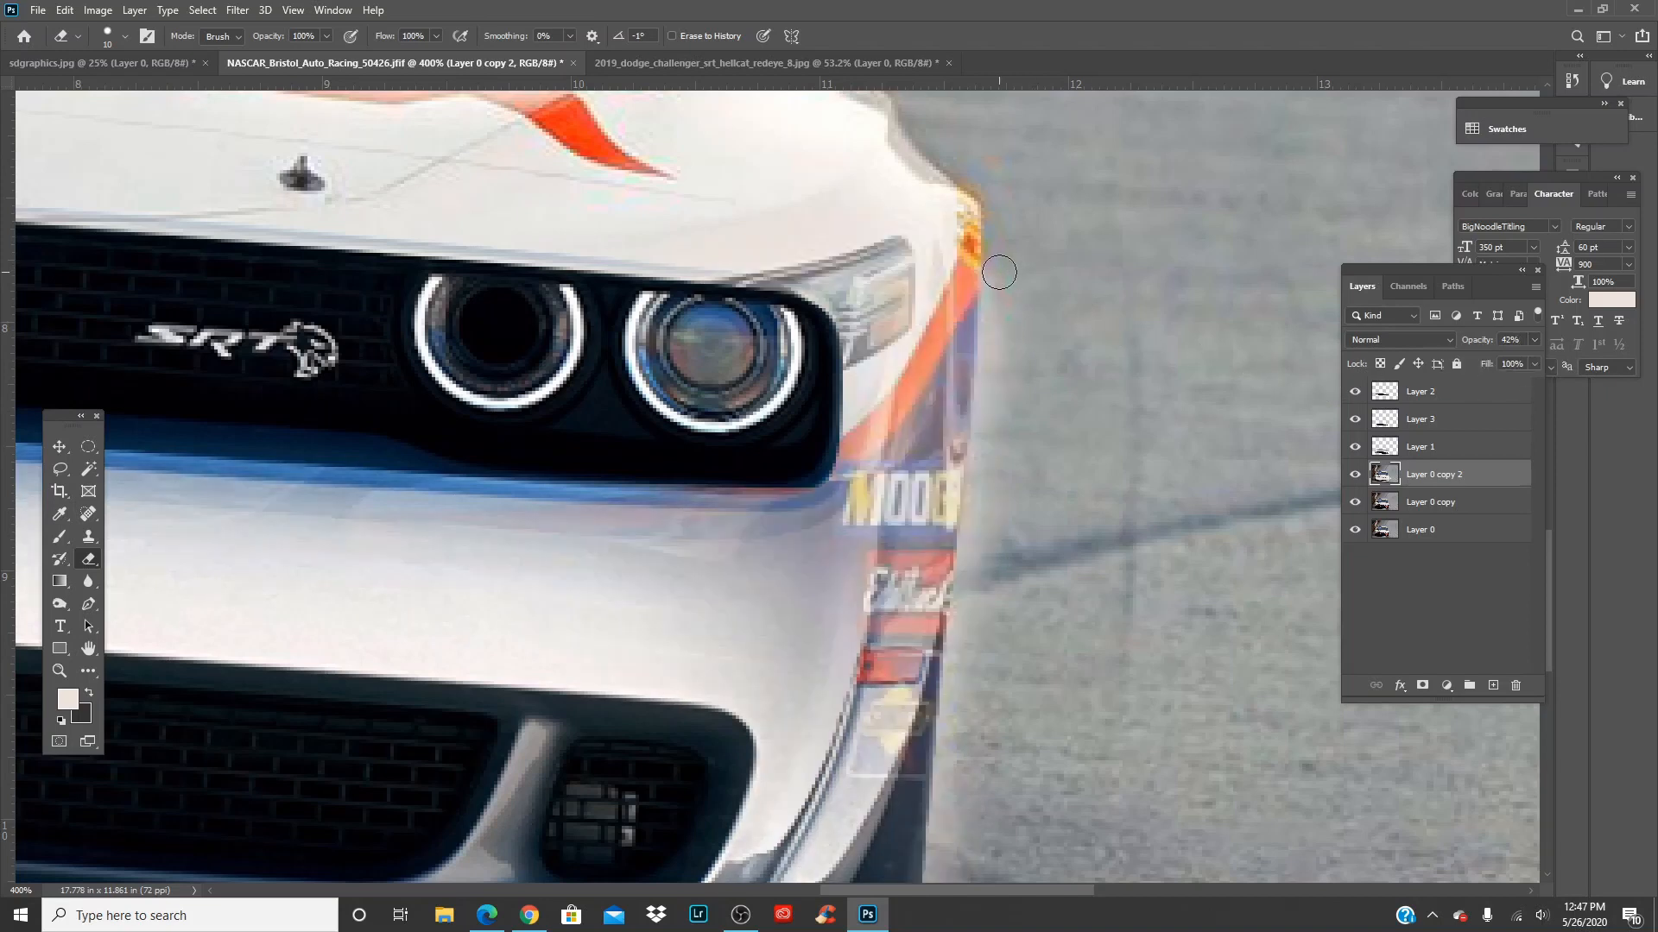
Erase the white overspray along the fender's outer edge down to the lower bumper, and restore Layer 0 copy 2 to 100% opacity
{"action": "left_click", "coordinate": [993, 400], "text": "shift"}
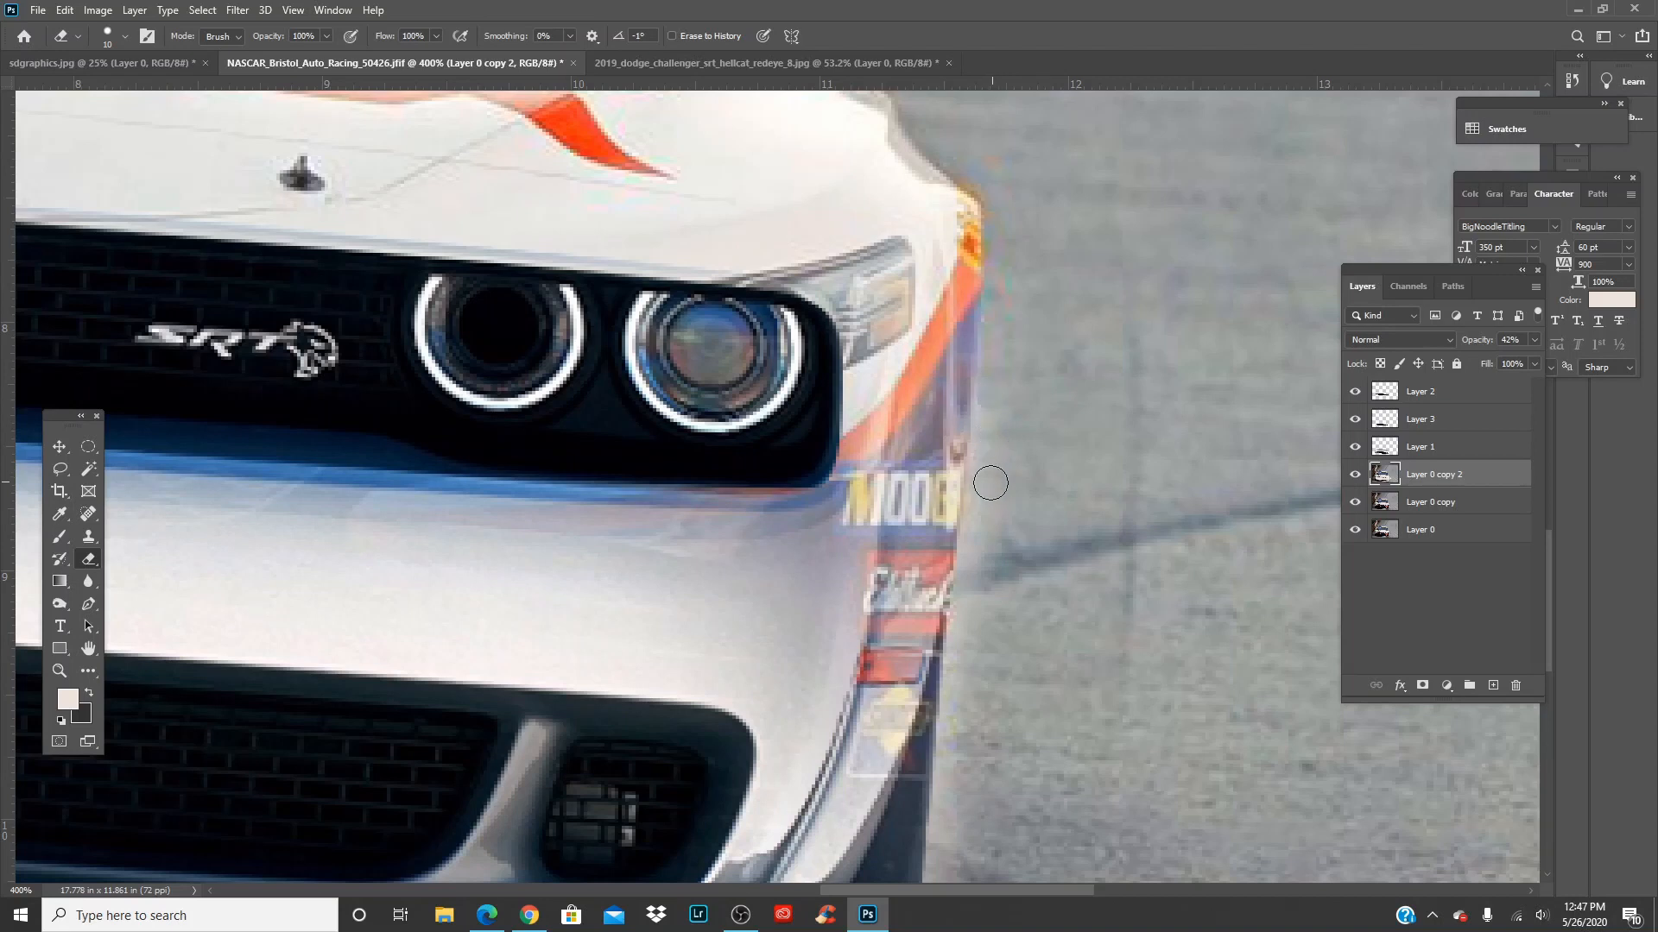
{"action": "left_click", "coordinate": [983, 502], "text": "shift"}
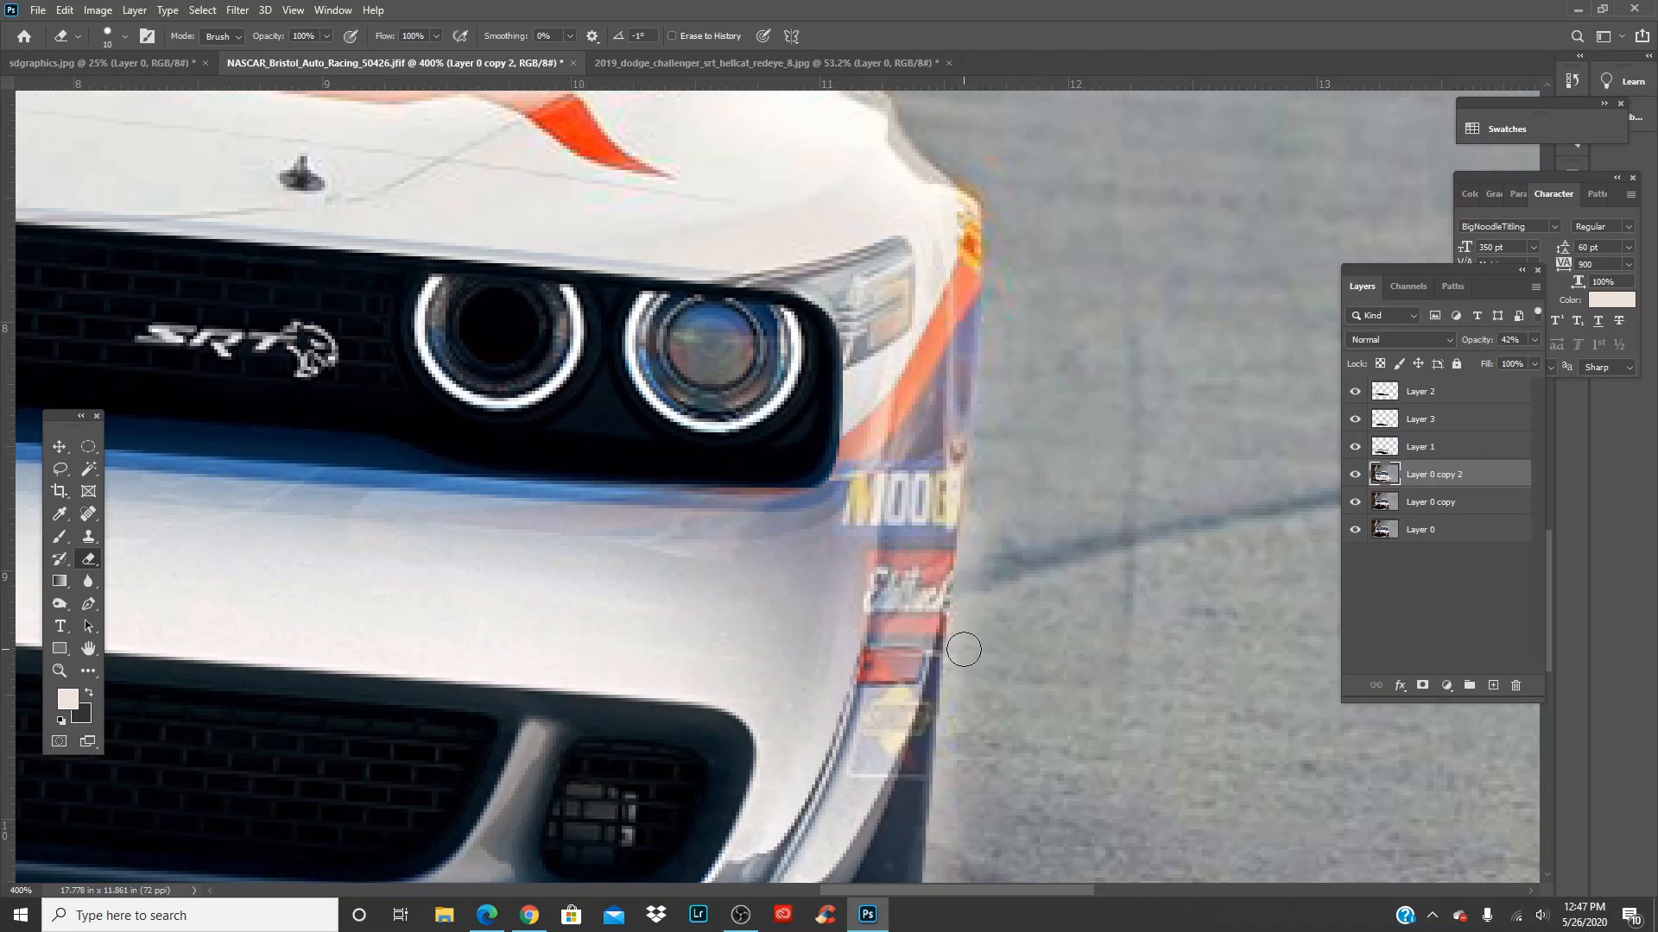
{"action": "left_click", "coordinate": [963, 649], "text": "shift"}
{"action": "scroll", "coordinate": [992, 732], "scroll_direction": "down", "scroll_amount": 2}
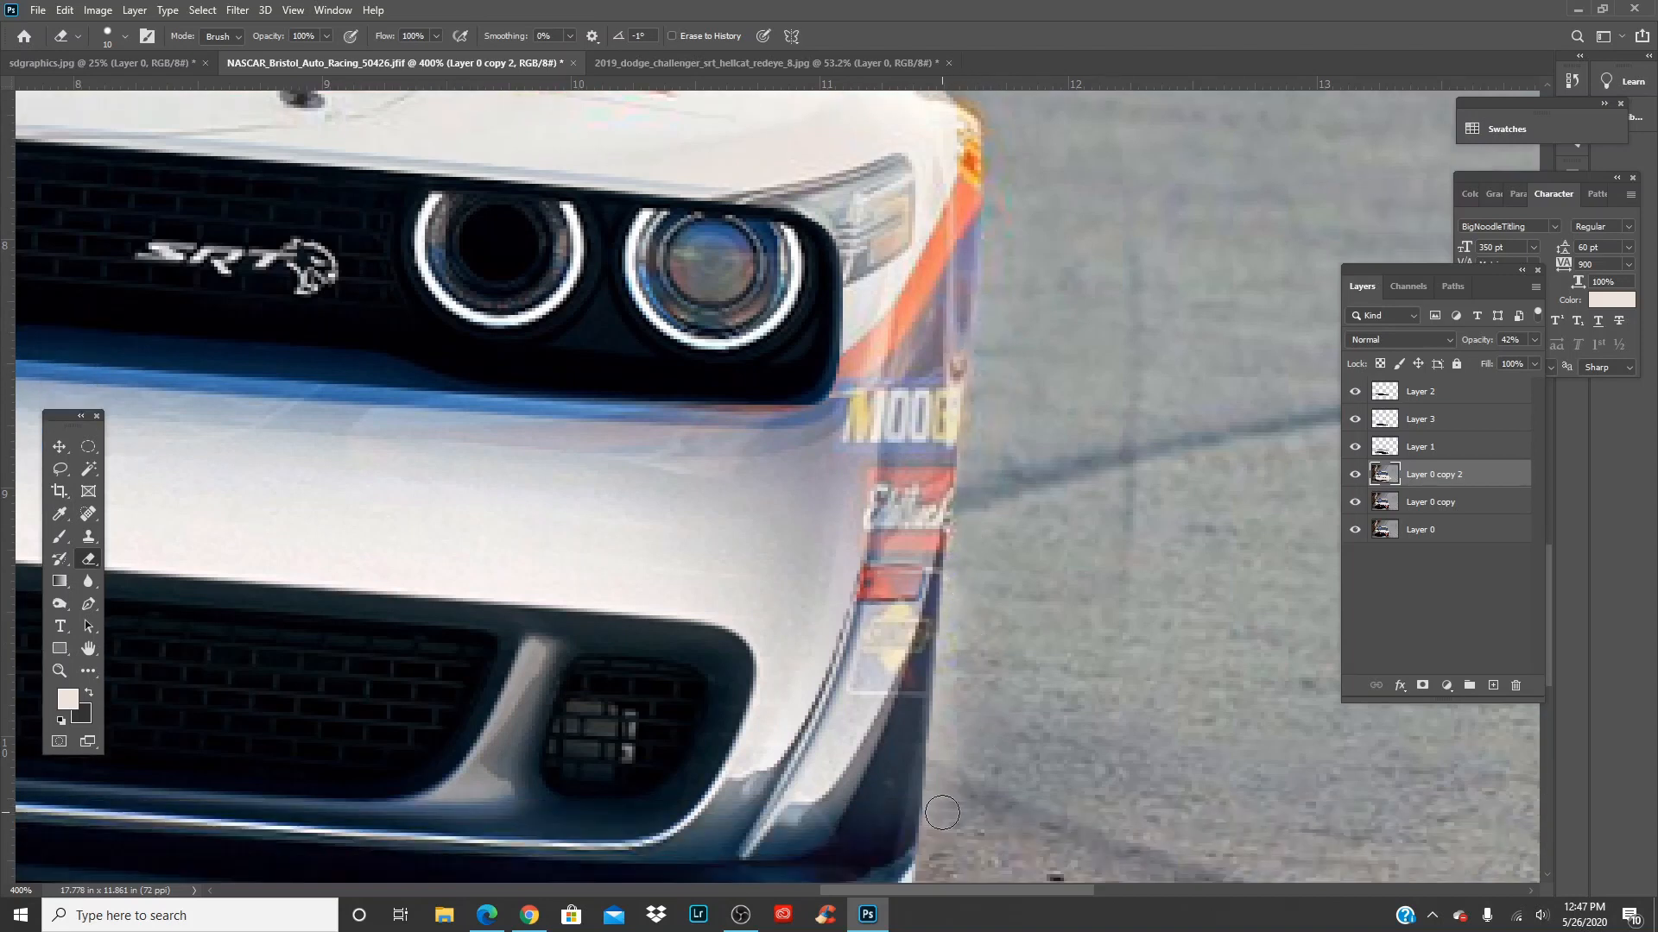
{"action": "left_click", "coordinate": [942, 812], "text": "shift"}
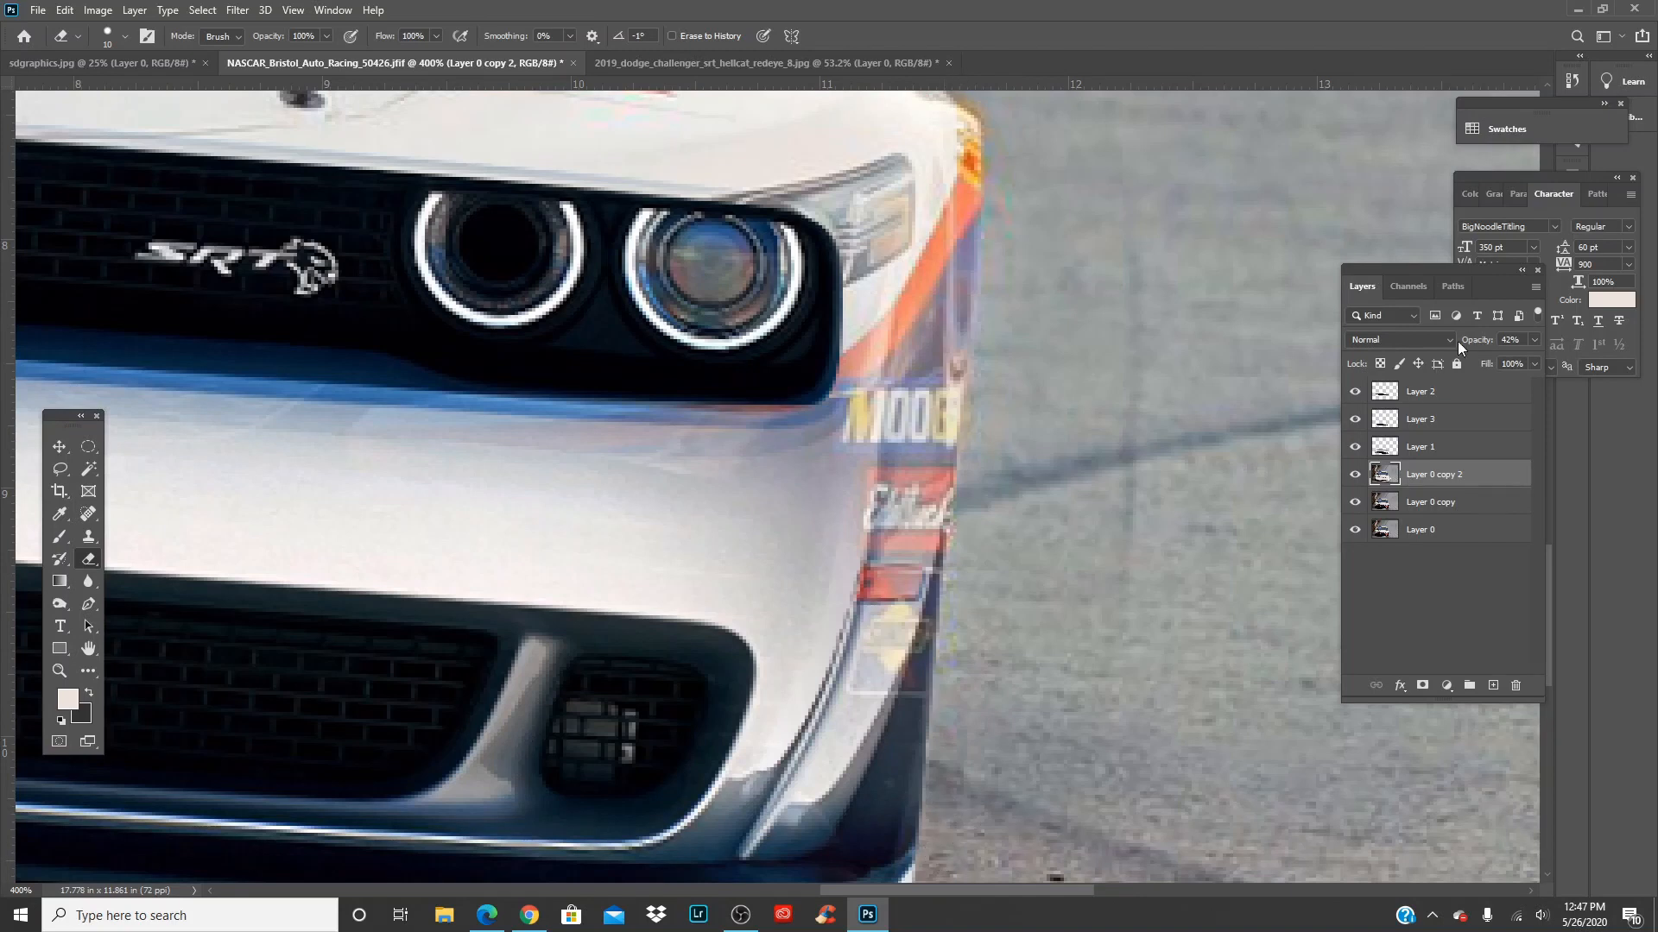
{"action": "left_click", "coordinate": [1534, 340]}
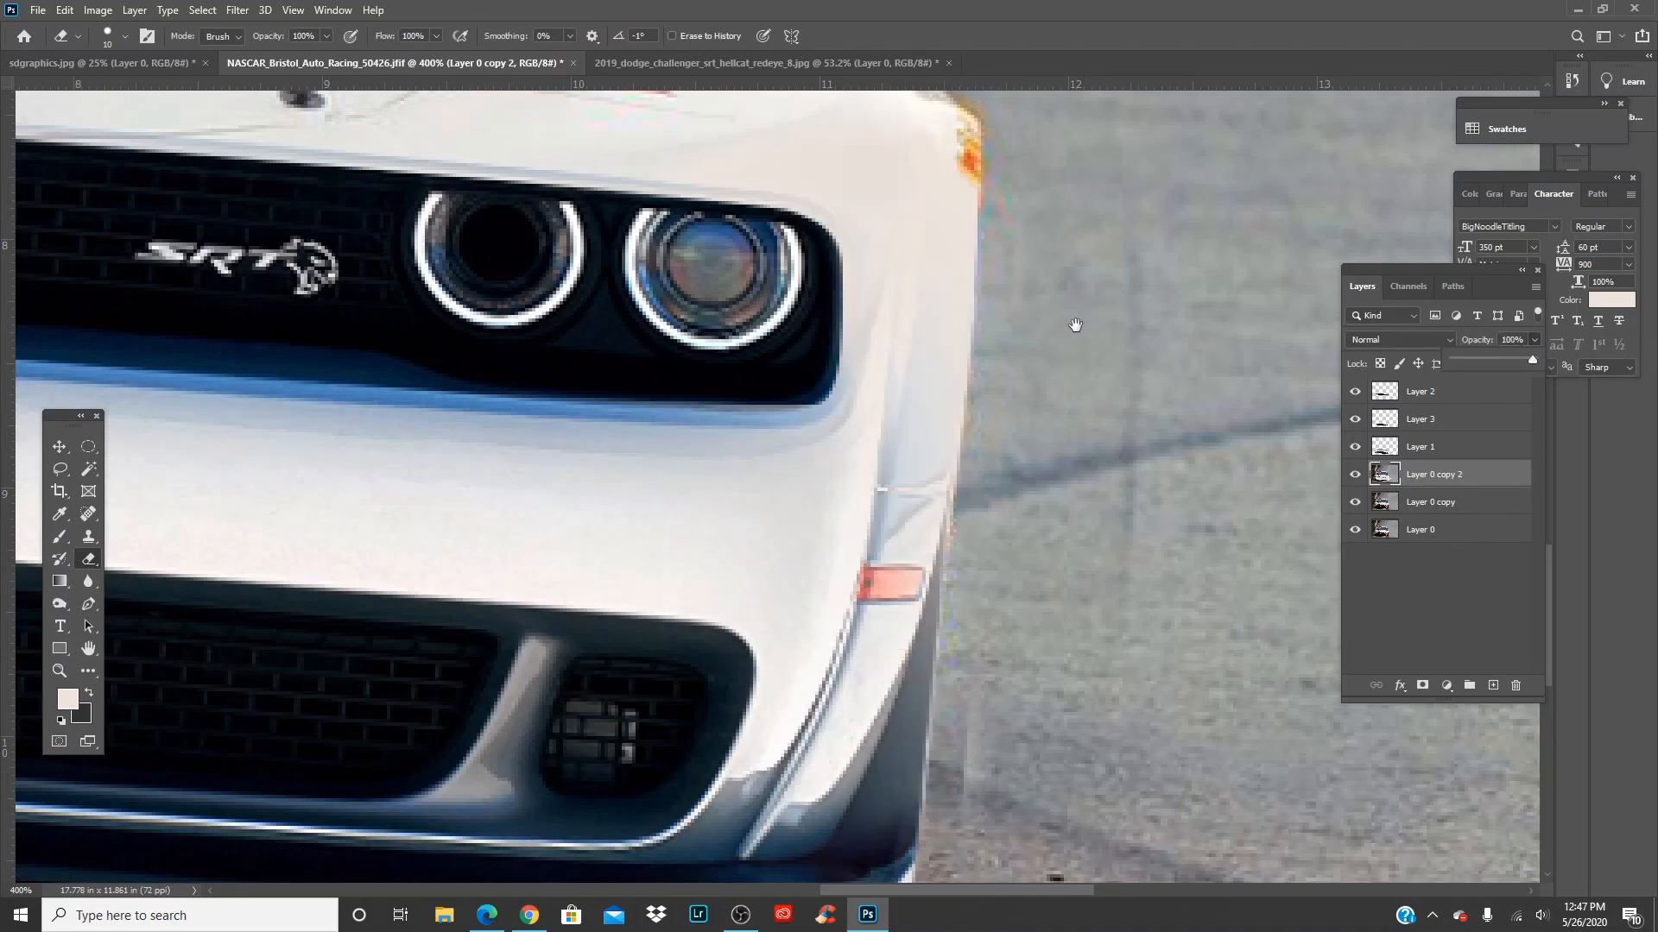
{"action": "mouse_move", "coordinate": [1073, 322]}
{"action": "left_mouse_down"}
{"action": "mouse_move", "coordinate": [1080, 256]}
{"action": "mouse_move", "coordinate": [1101, 287]}
{"action": "left_mouse_up"}
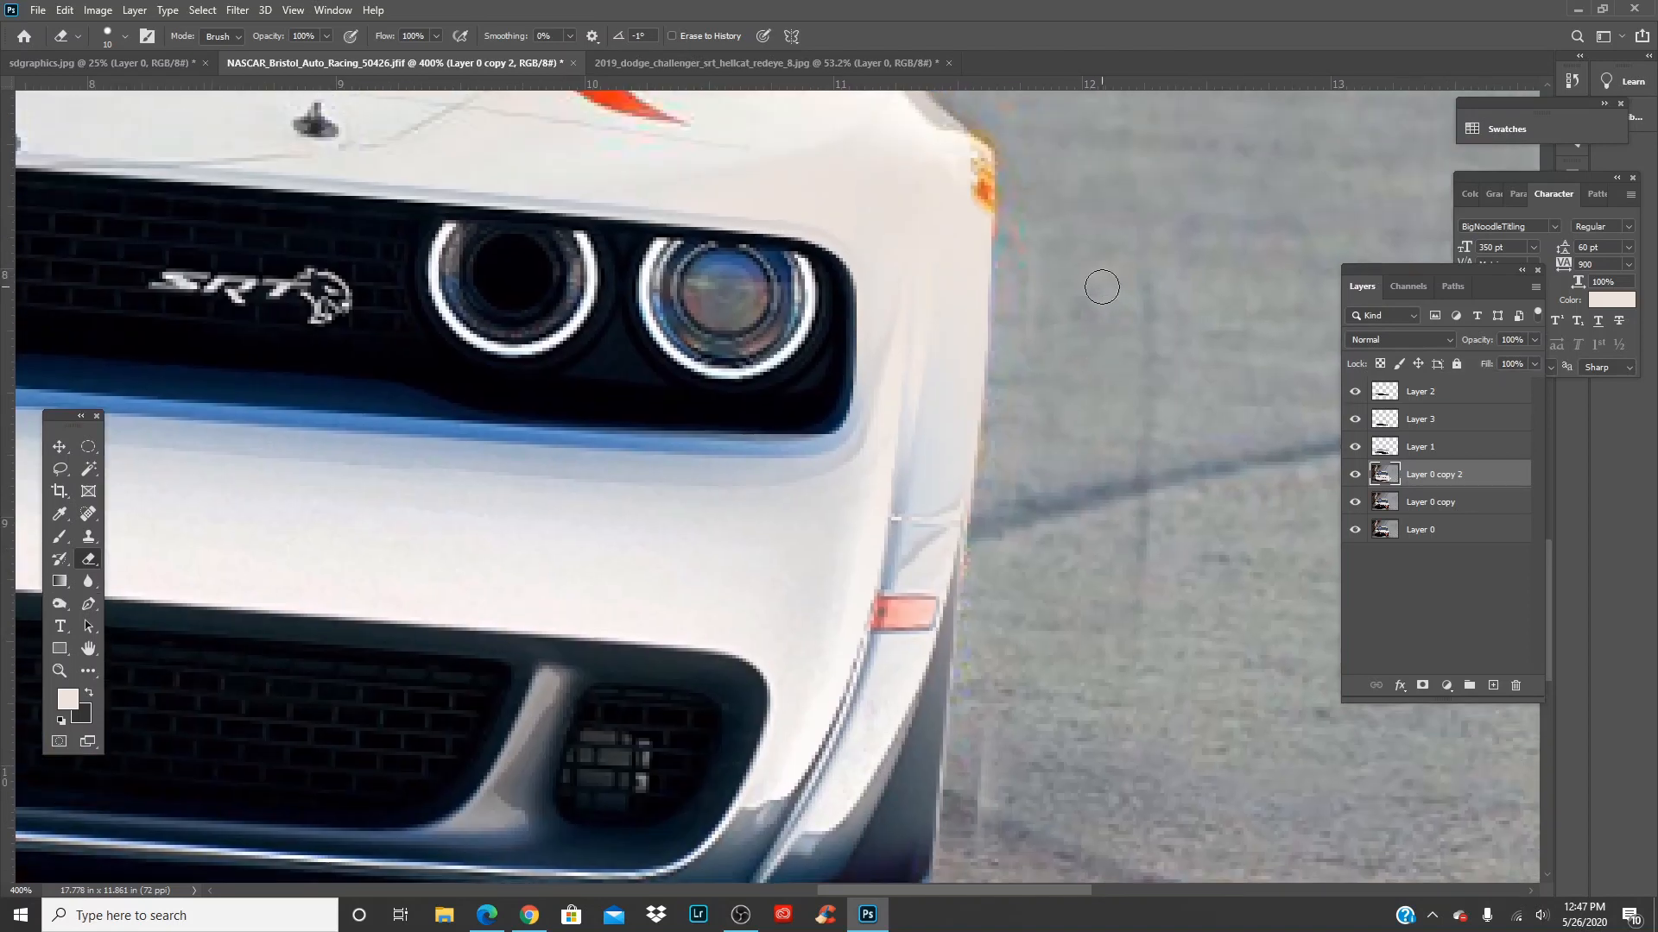
Enlarge the Eraser to 30 px and erase the leftover haze on the track beside the fender and lower bumper
{"action": "key", "text": "bracketright"}
{"action": "key", "text": "bracketright"}
{"action": "key", "text": "bracketright"}
{"action": "key", "text": "bracketright"}
{"action": "left_click_drag", "start_coordinate": [1047, 678], "coordinate": [1055, 526]}
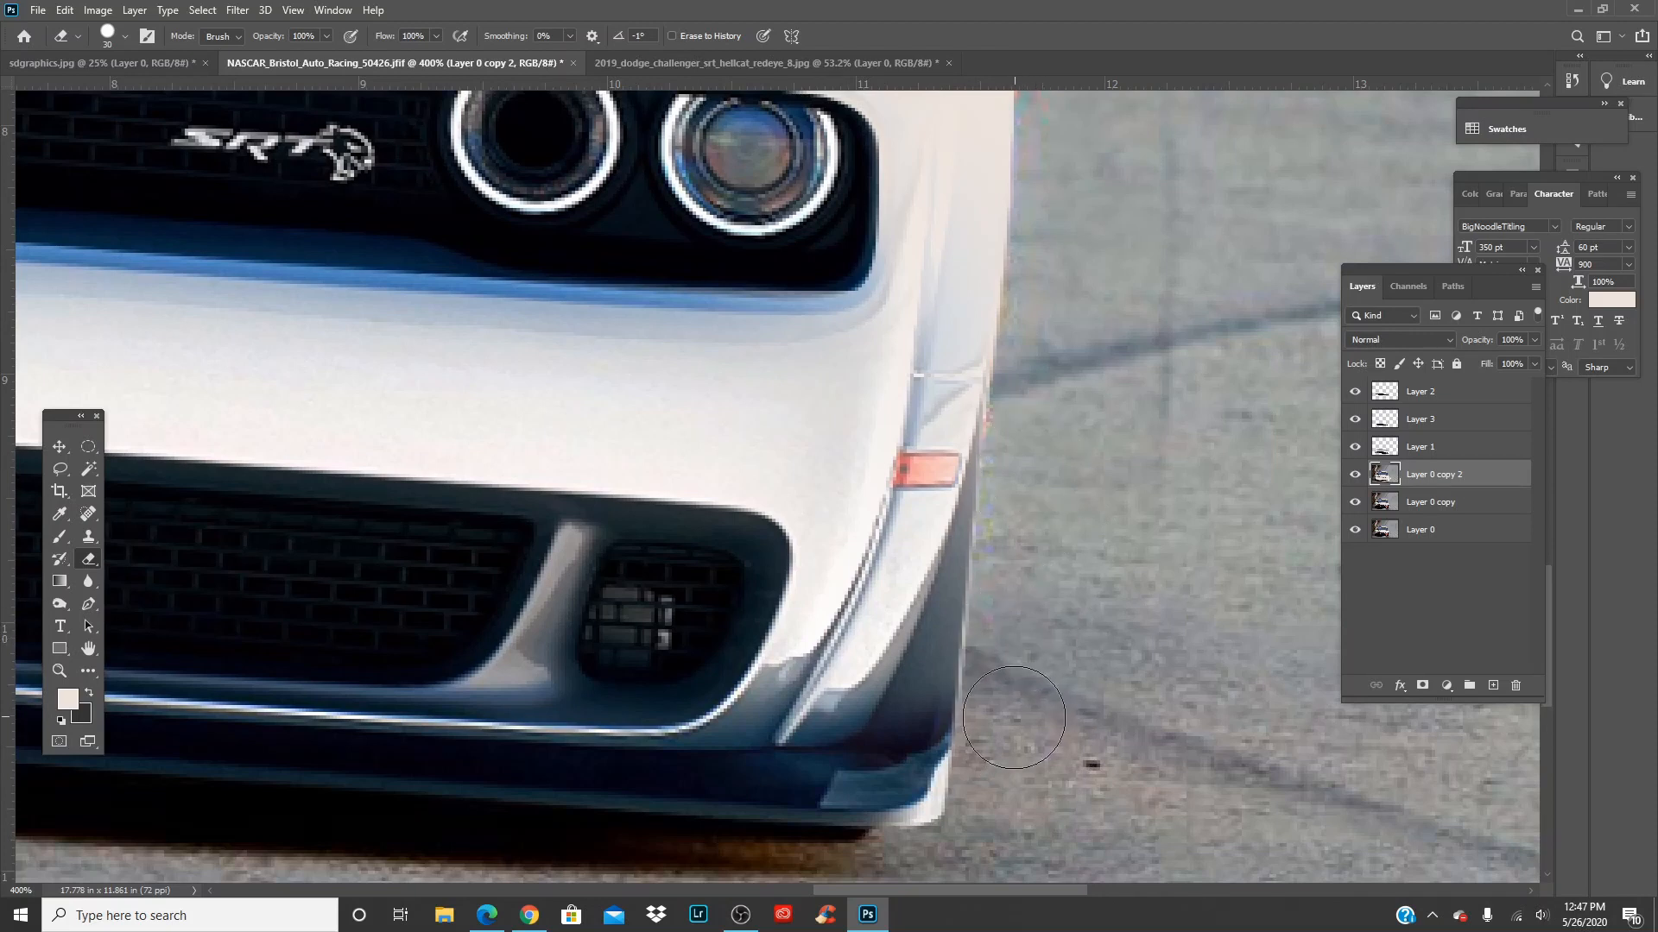
{"action": "left_click_drag", "start_coordinate": [1105, 475], "coordinate": [1064, 805]}
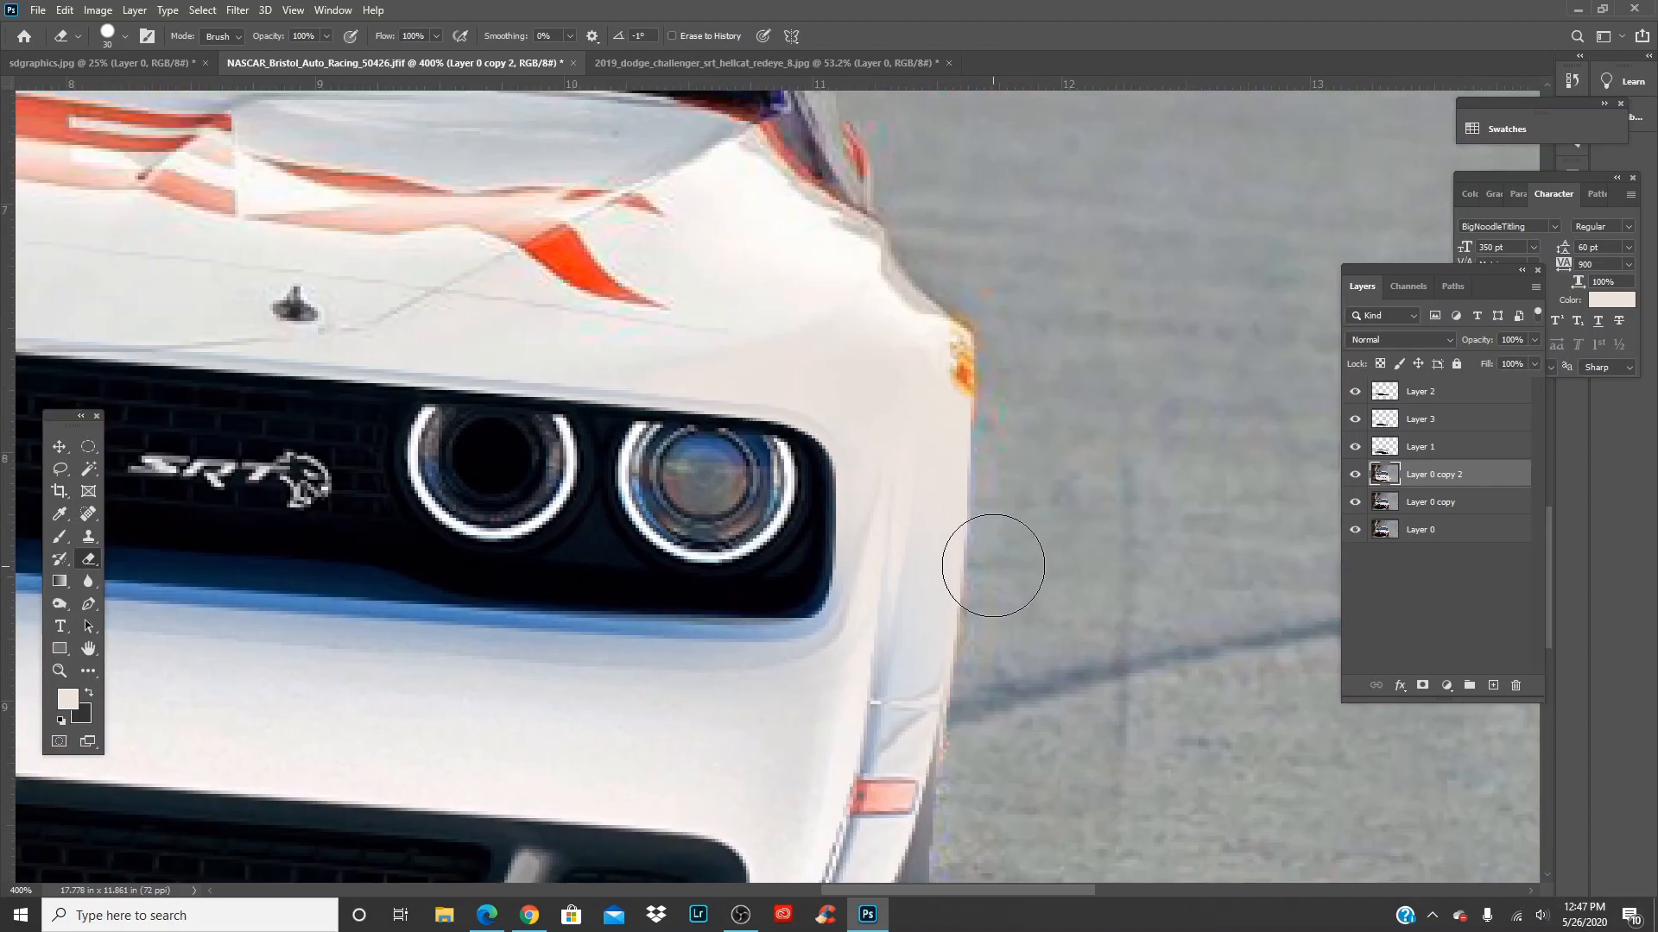
Check the whole composite, and examine the opposite fender with its remaining headlight and decals at 400%
{"action": "key", "text": "ctrl+0"}
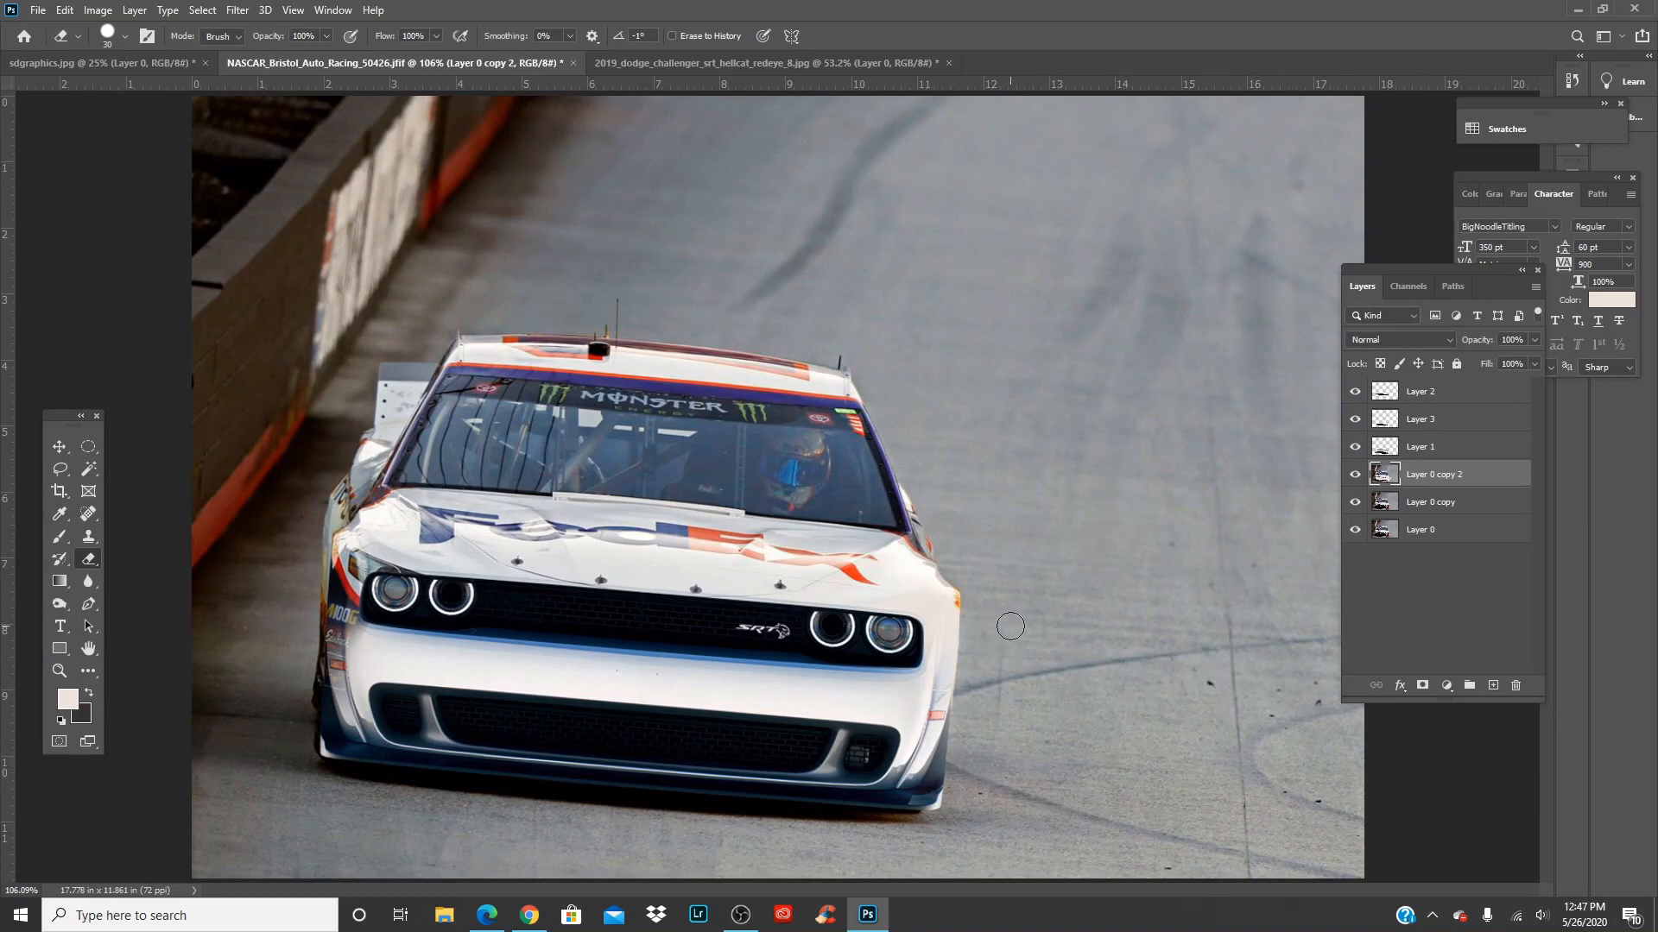
{"action": "key", "text": "ctrl+plus"}
{"action": "key", "text": "ctrl+plus"}
{"action": "key", "text": "ctrl+plus"}
{"action": "key", "text": "ctrl+plus"}
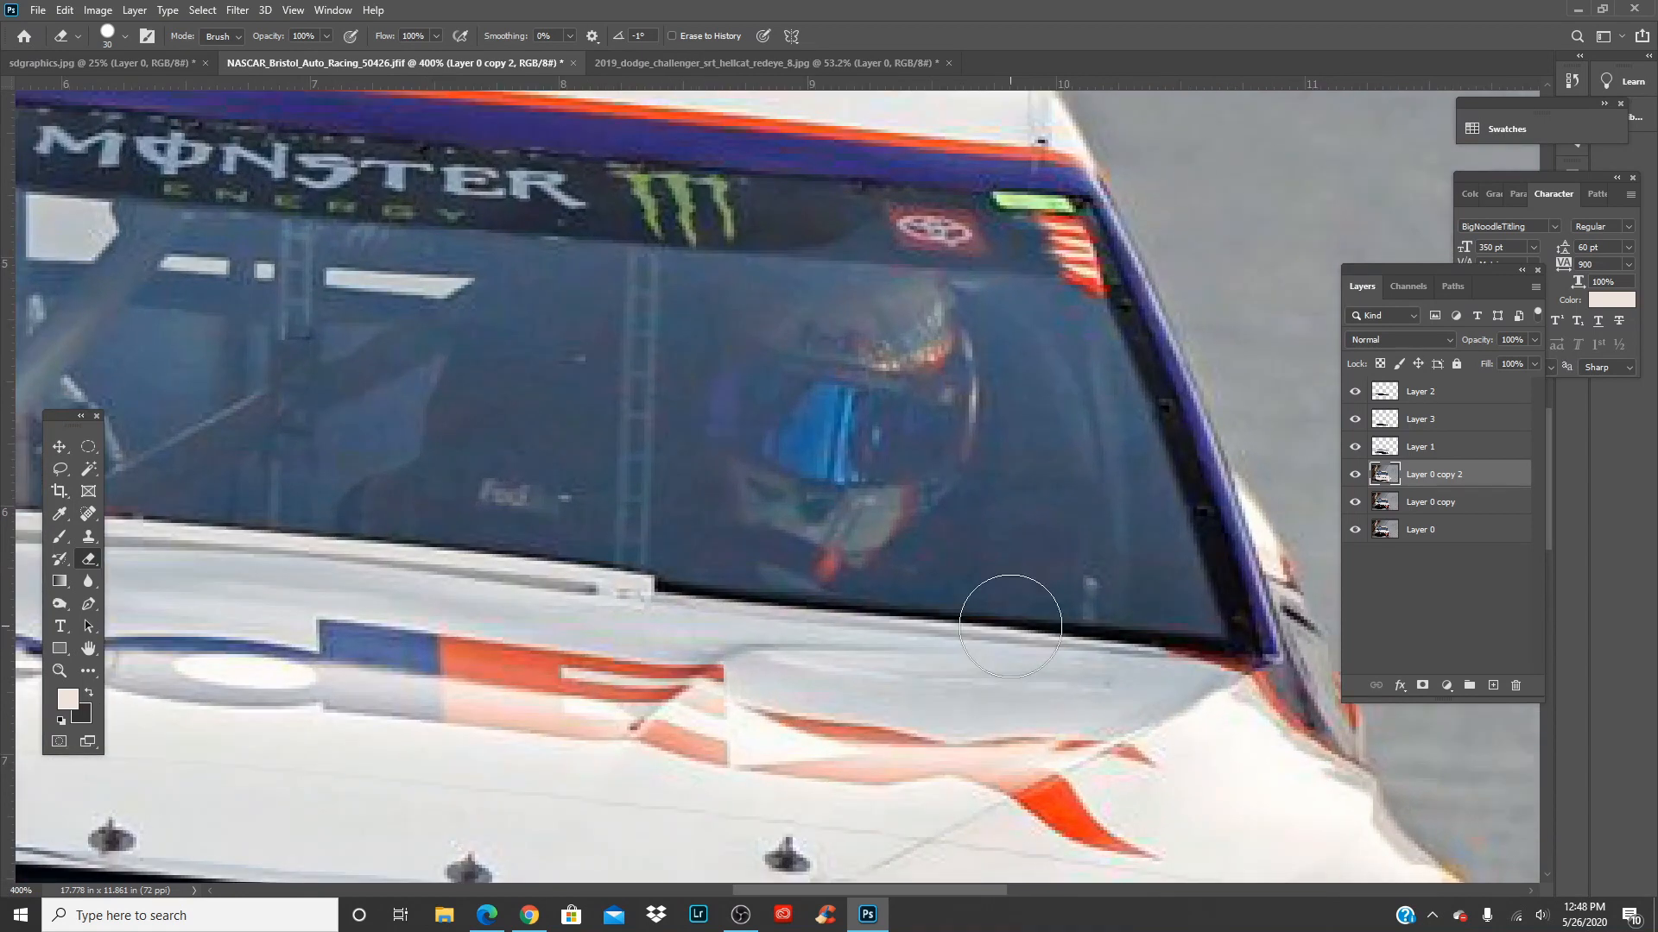
{"action": "left_click_drag", "start_coordinate": [715, 567], "coordinate": [1025, 455]}
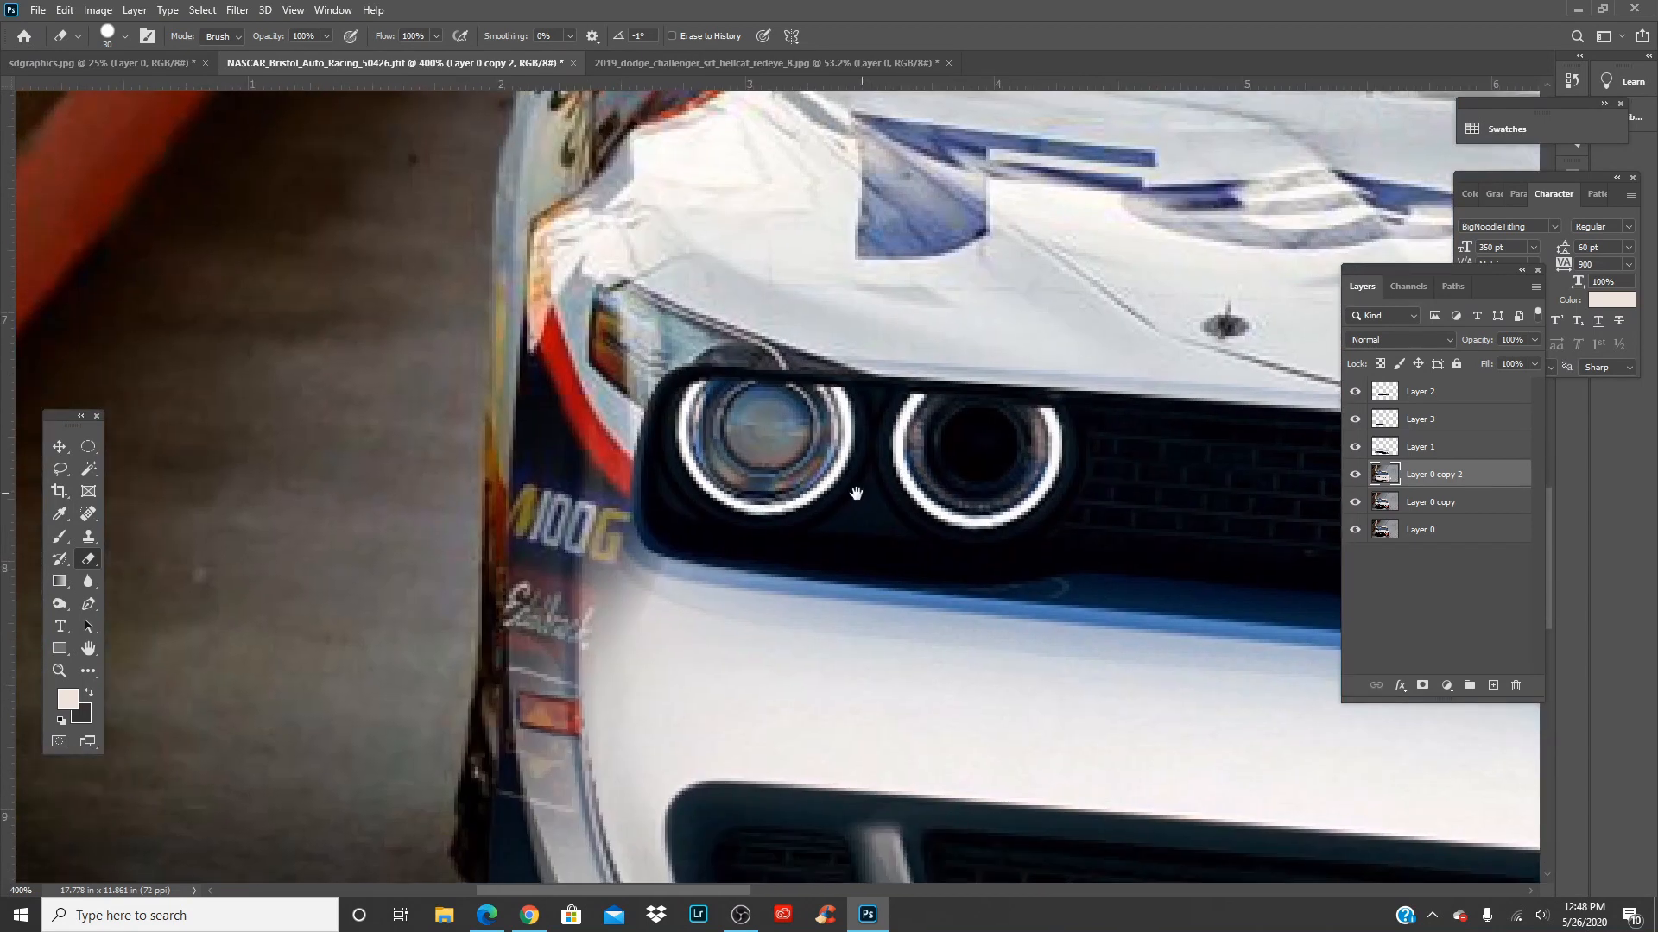
{"action": "left_click_drag", "start_coordinate": [804, 499], "coordinate": [860, 442]}
{"action": "left_click_drag", "start_coordinate": [734, 578], "coordinate": [737, 541]}
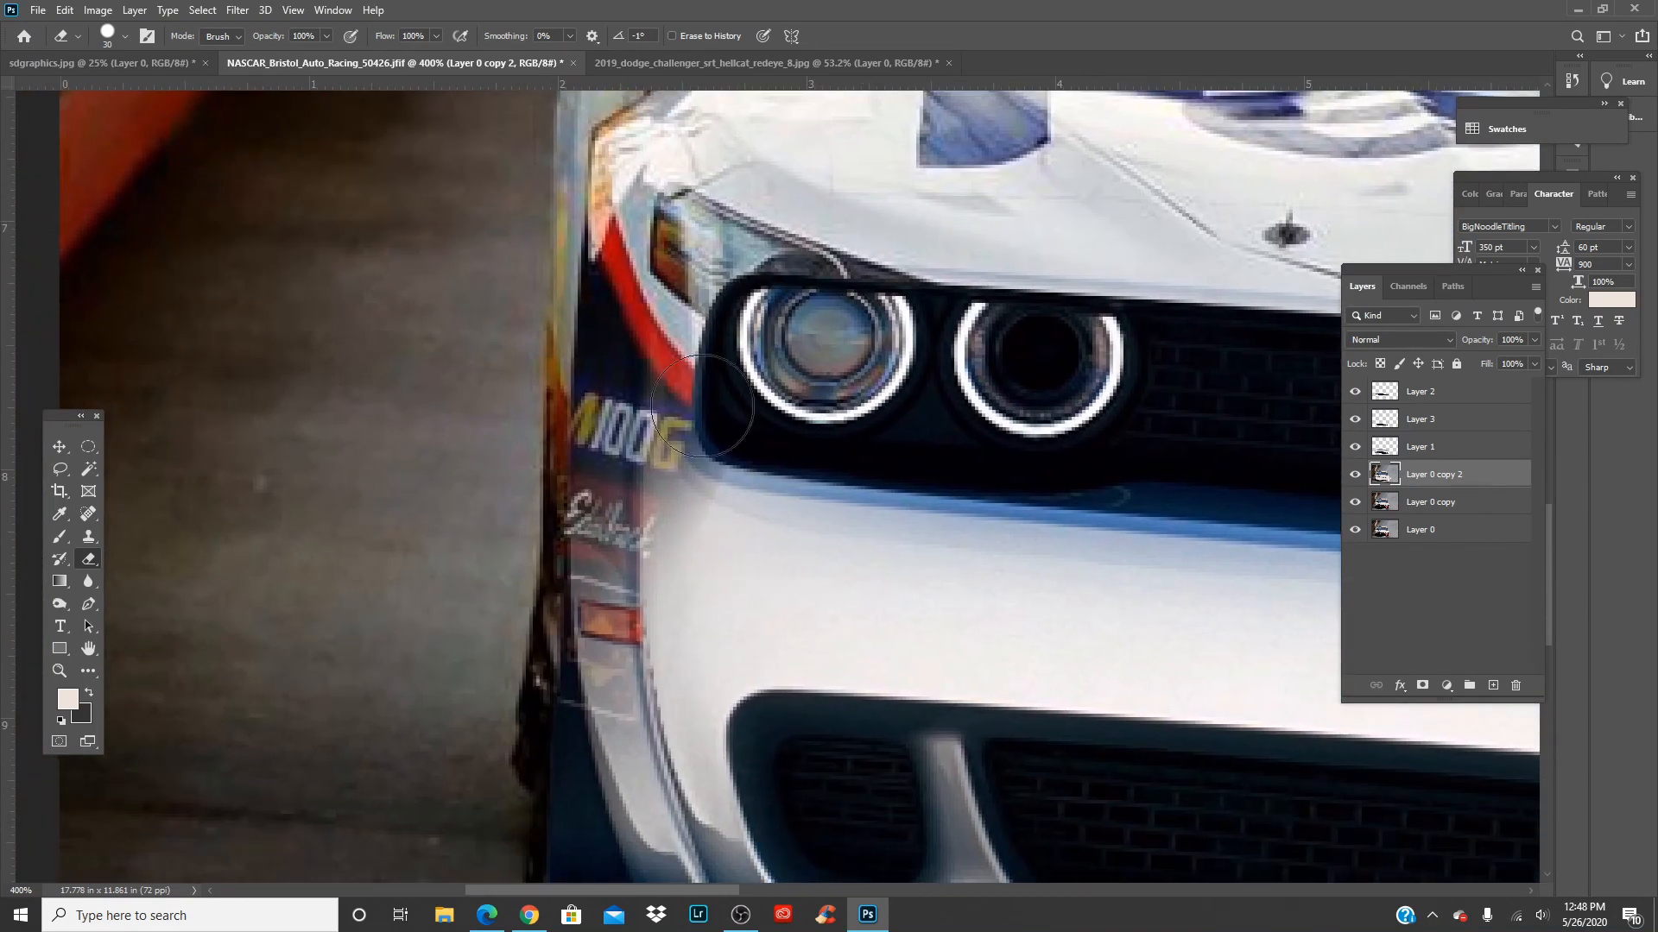
Sample a blue-gray from the bodywork beside the old headlight and check it in the Color Picker without changing it
{"action": "key", "text": "i"}
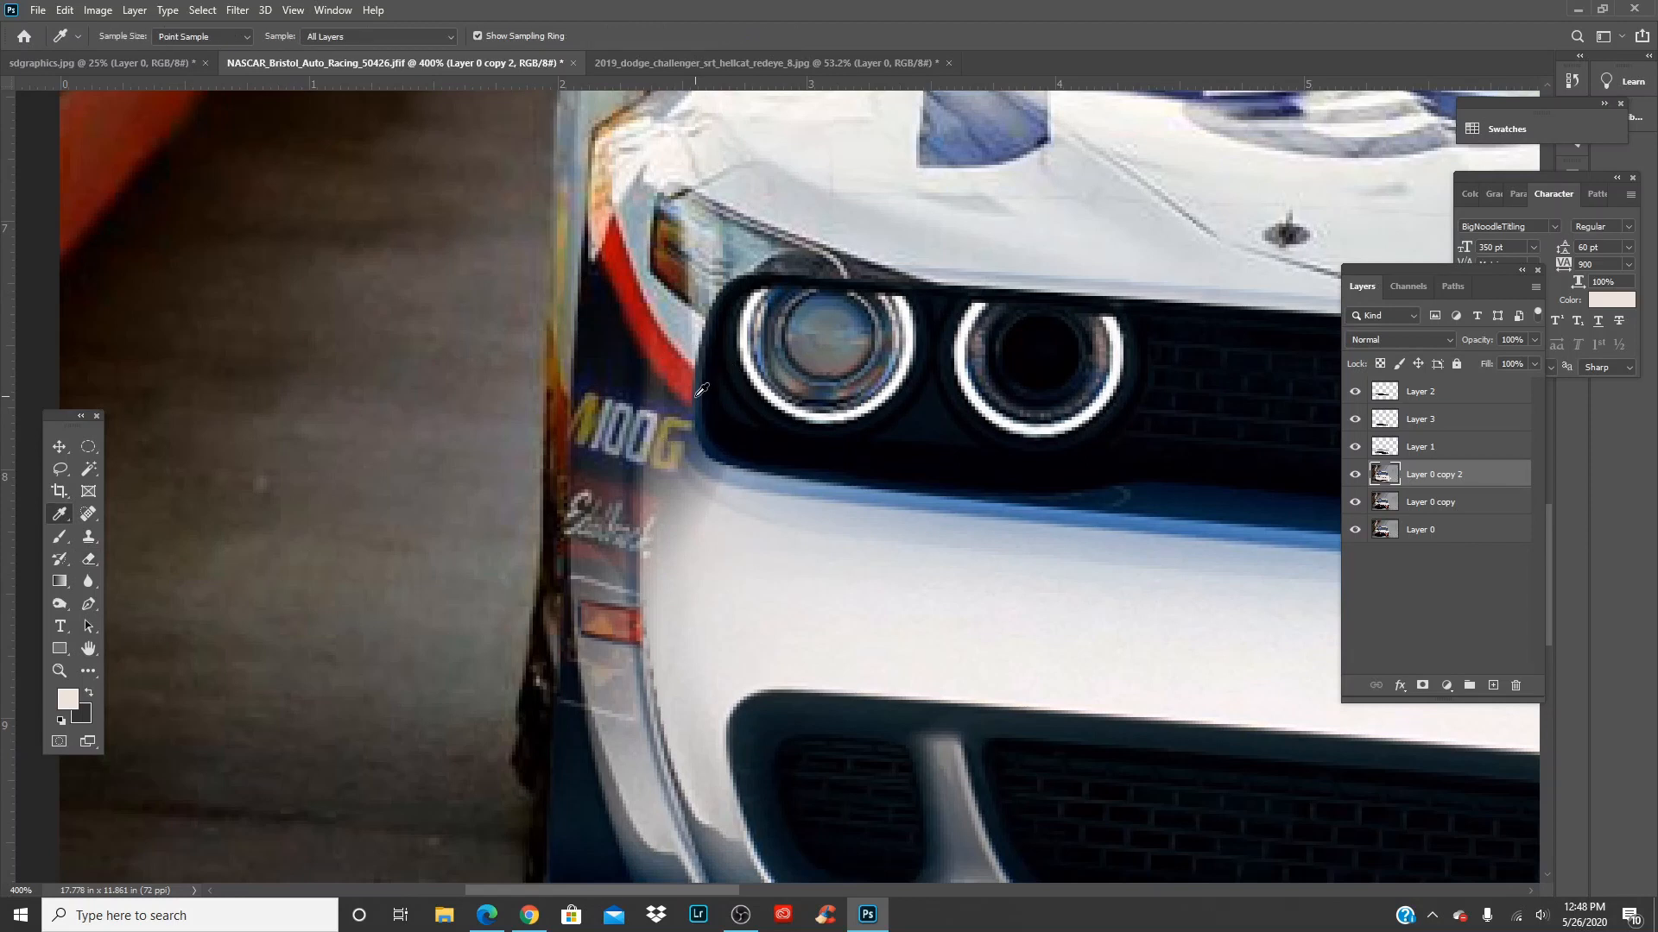
{"action": "left_click", "coordinate": [691, 321]}
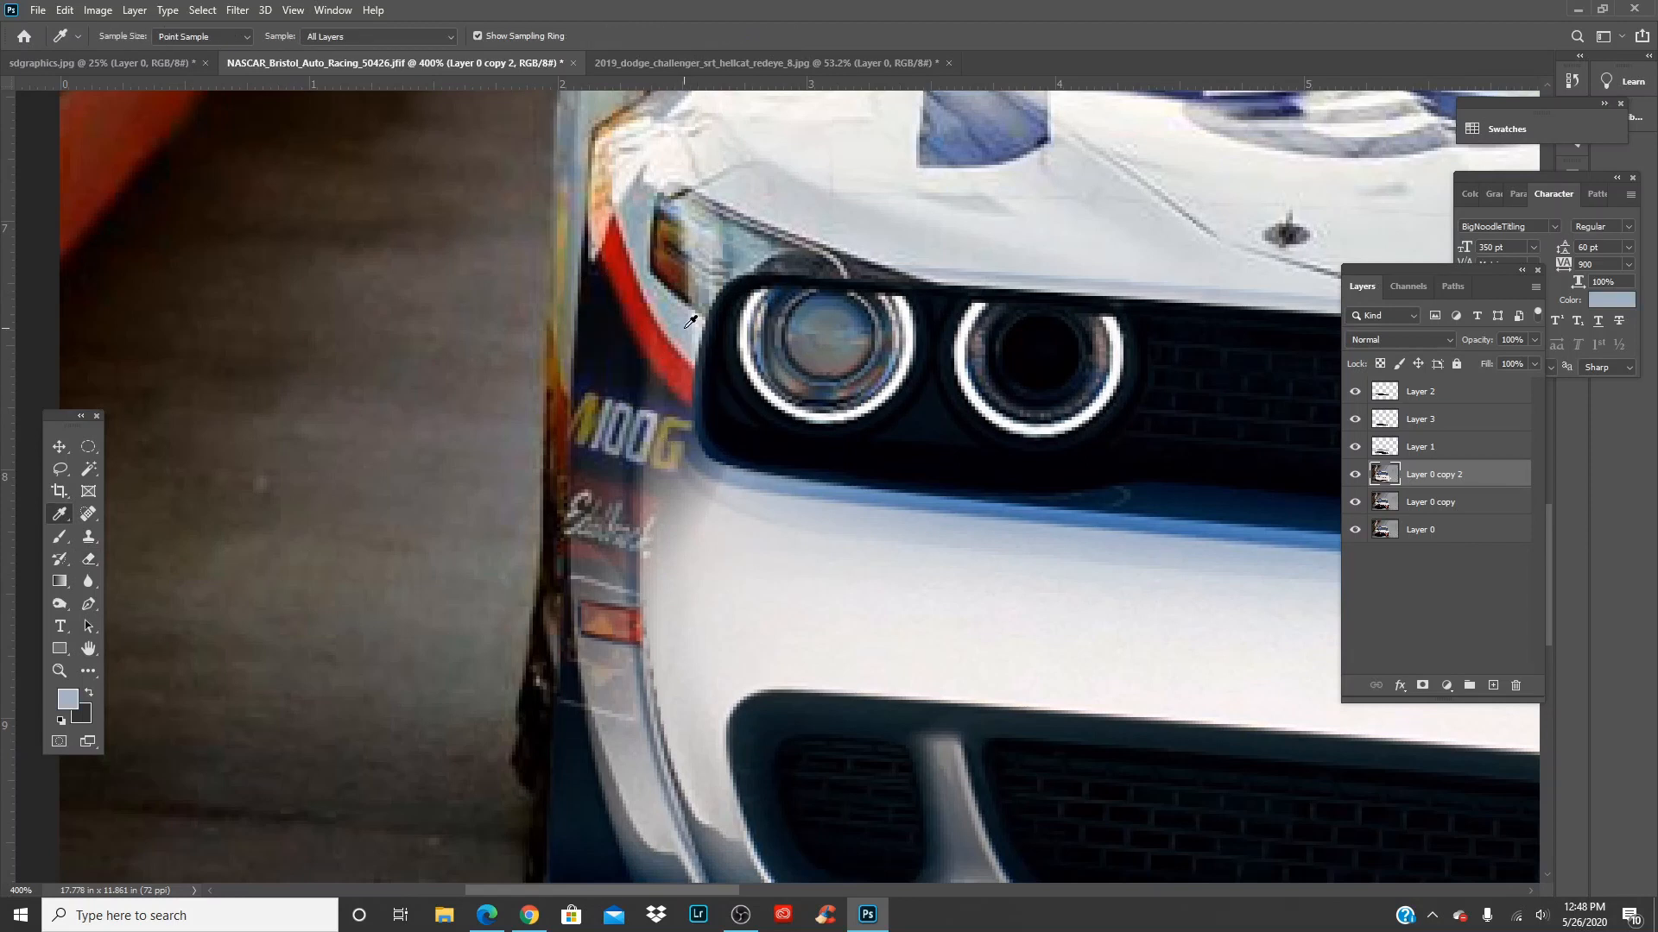
{"action": "left_click", "coordinate": [74, 704]}
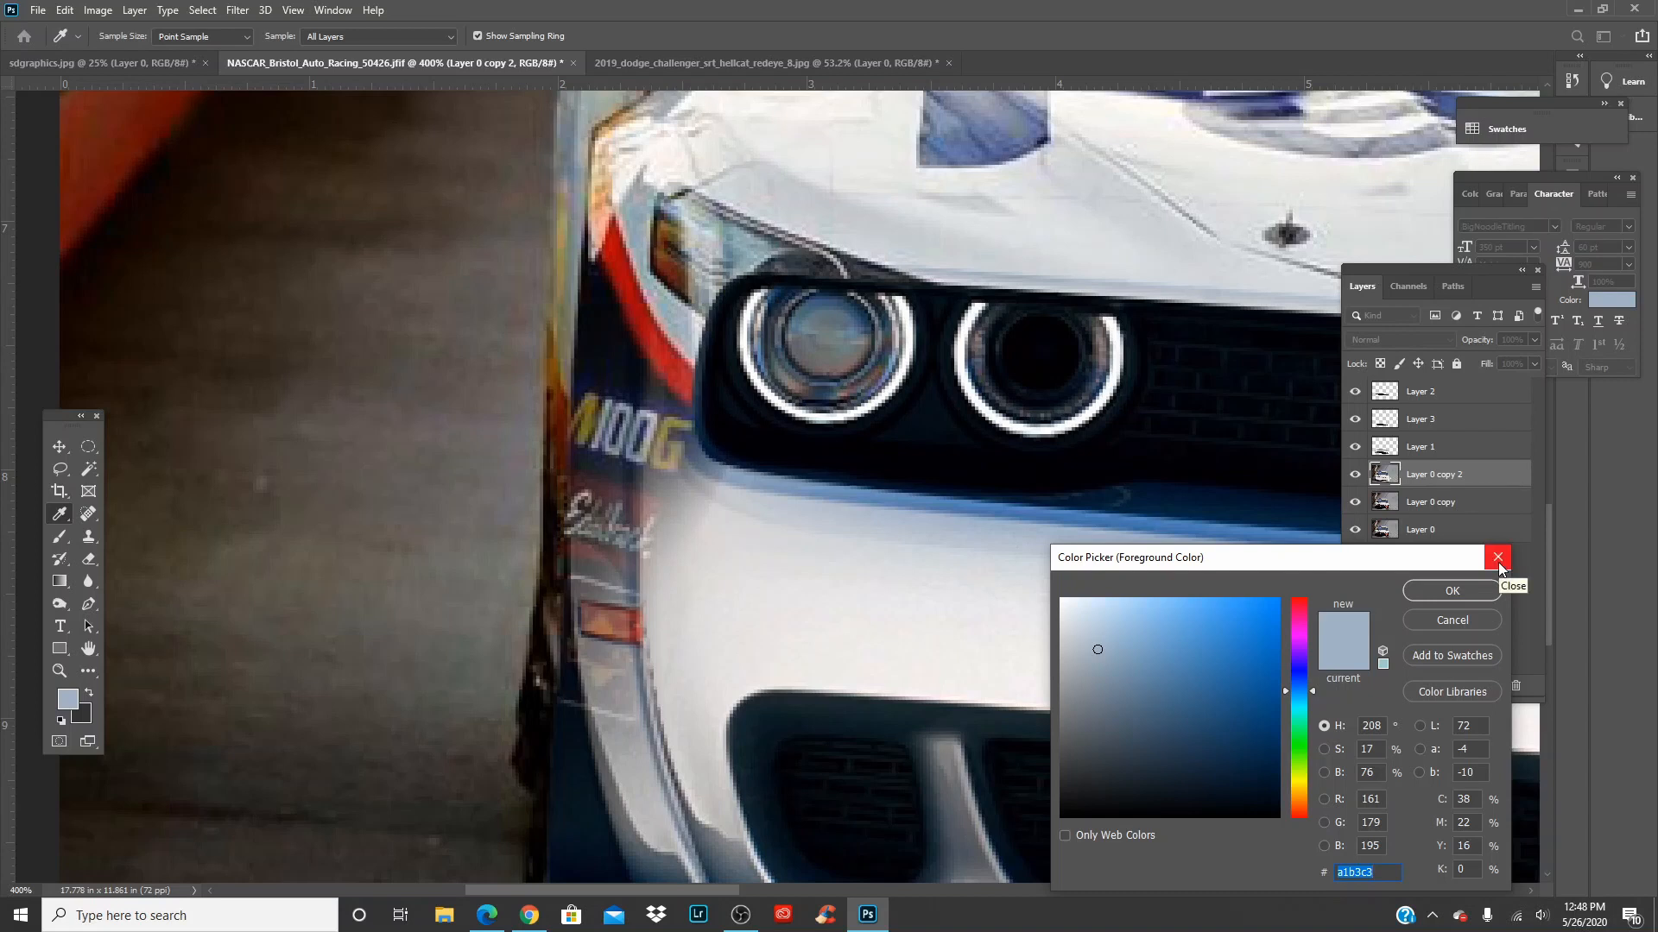
{"action": "left_click", "coordinate": [1498, 558]}
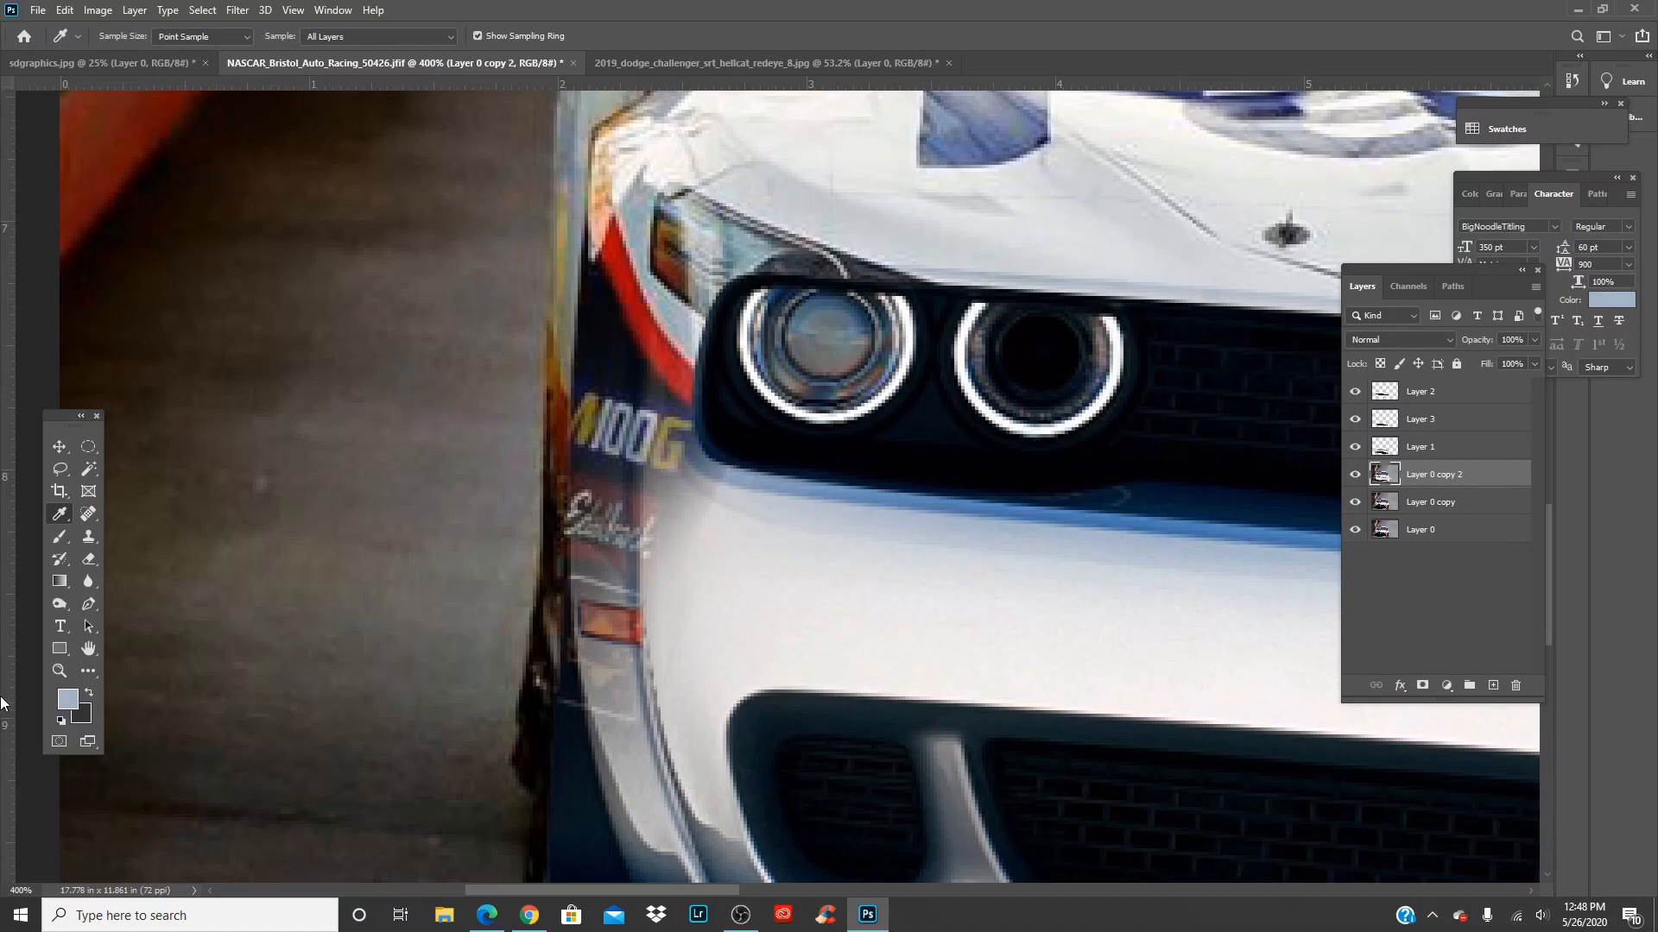
Sample a light lavender-gray from the bodywork between the red stripe and the Dodge headlight as the foreground color
{"action": "left_click", "coordinate": [693, 342]}
{"action": "left_click", "coordinate": [677, 329]}
{"action": "left_click", "coordinate": [664, 332]}
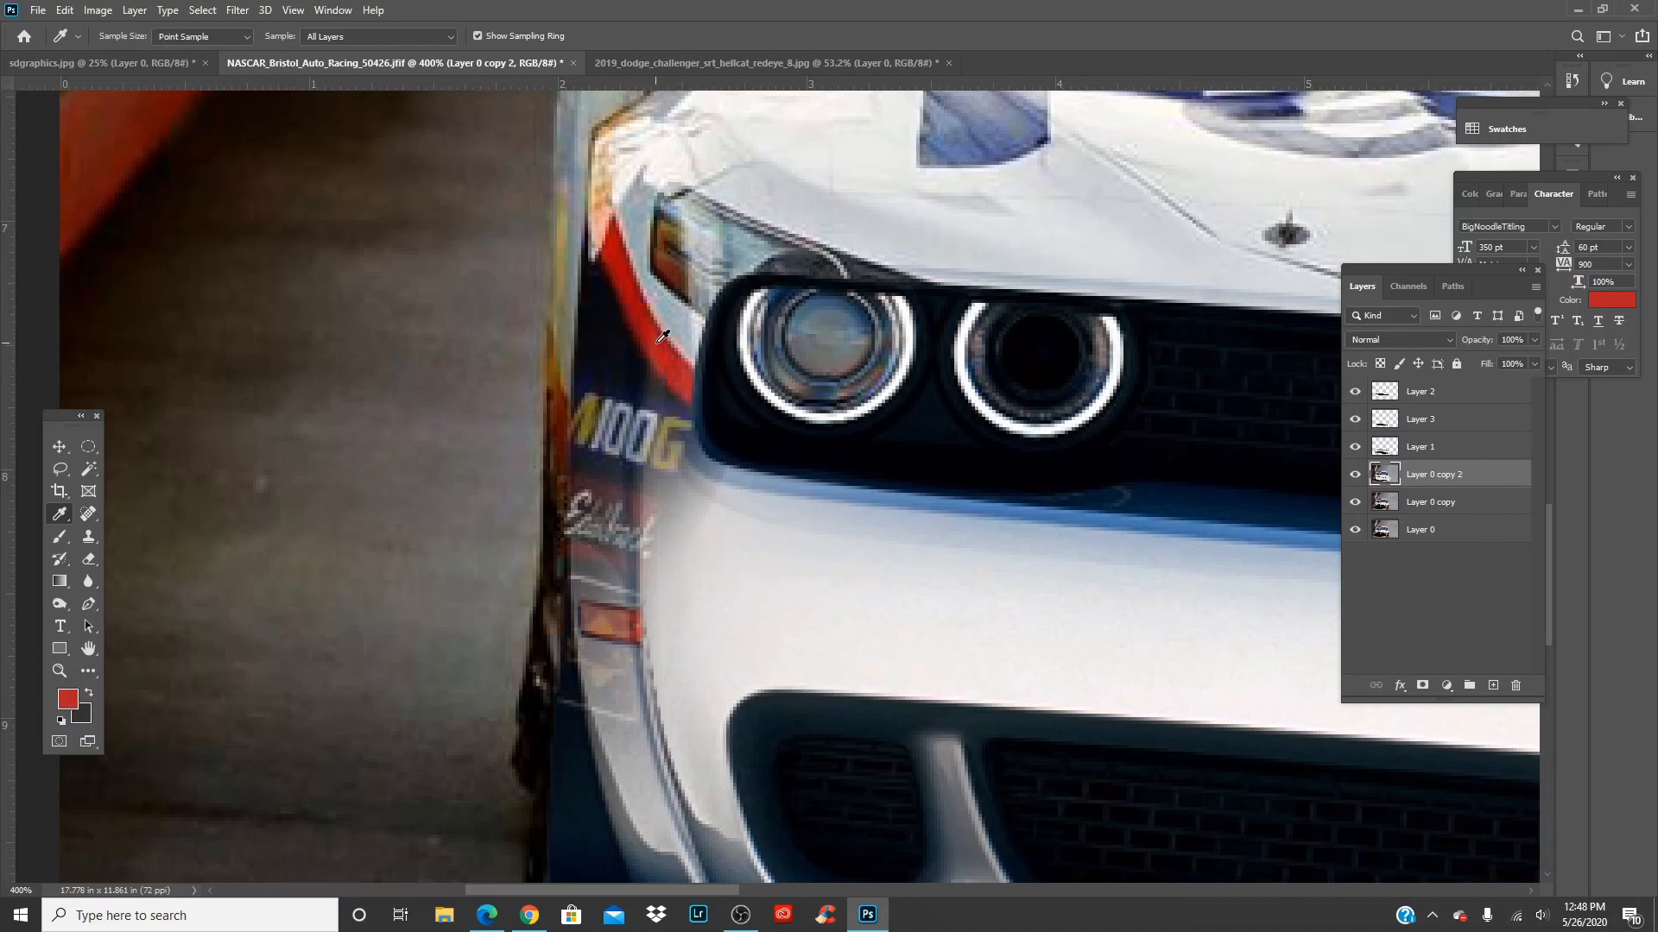
{"action": "left_click", "coordinate": [688, 345]}
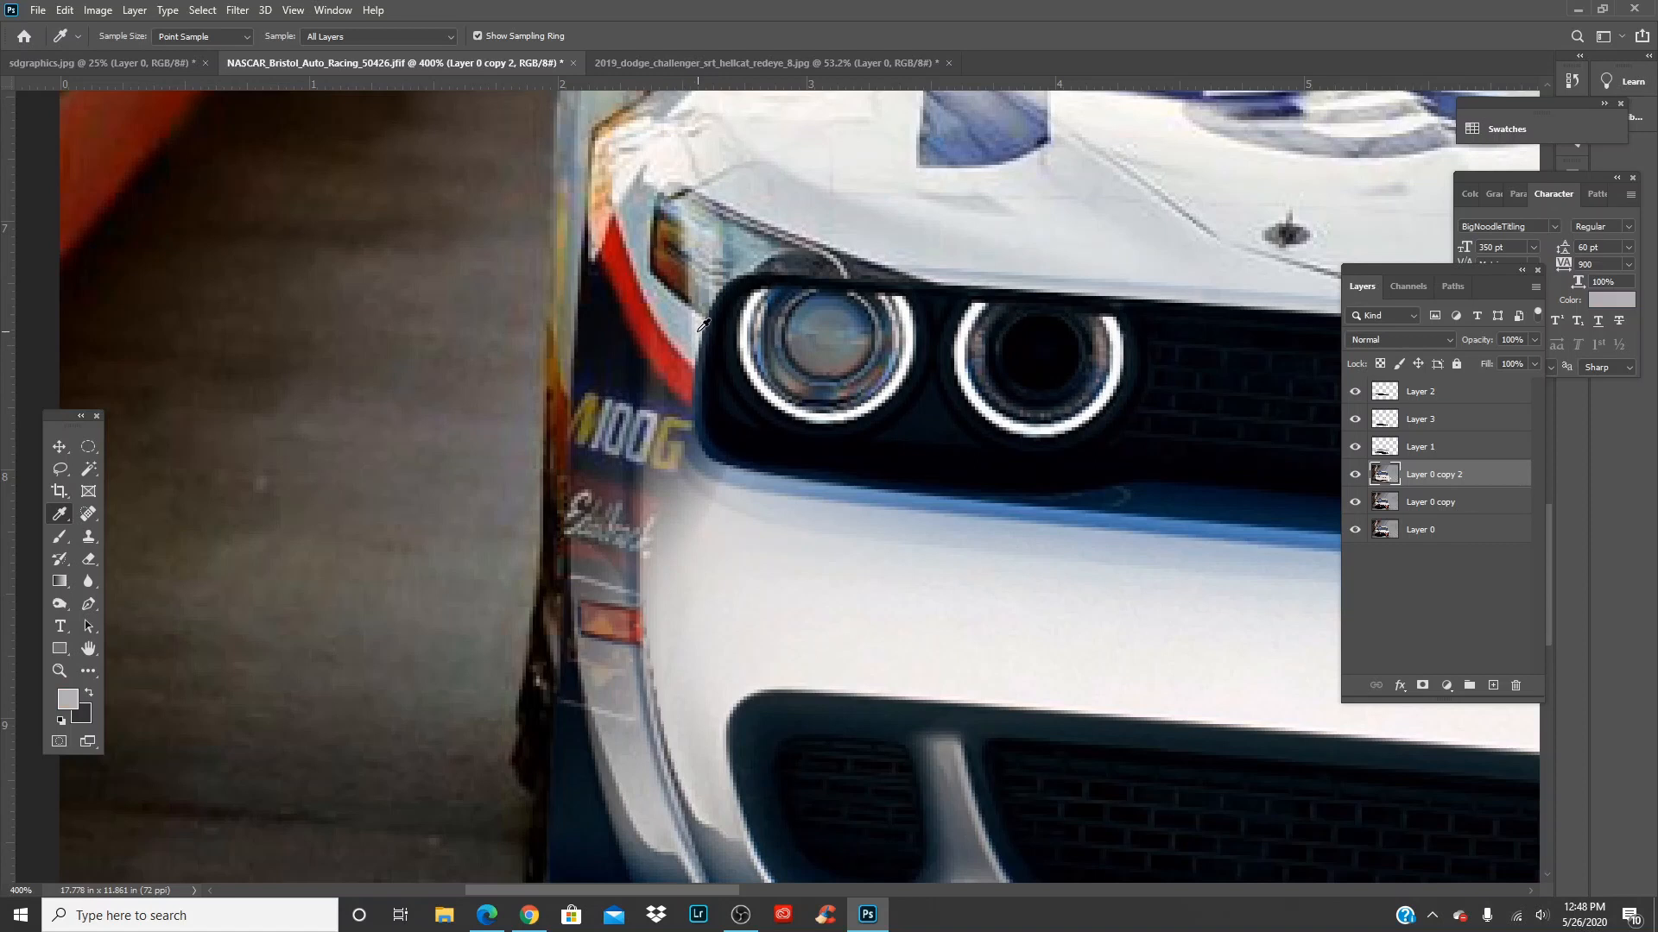
{"action": "left_click", "coordinate": [700, 326]}
{"action": "left_click", "coordinate": [702, 323]}
{"action": "left_click", "coordinate": [702, 322]}
Paint over the fender decals and the edge beside the grille with a soft 35 px Brush in the sampled color
{"action": "key", "text": "b"}
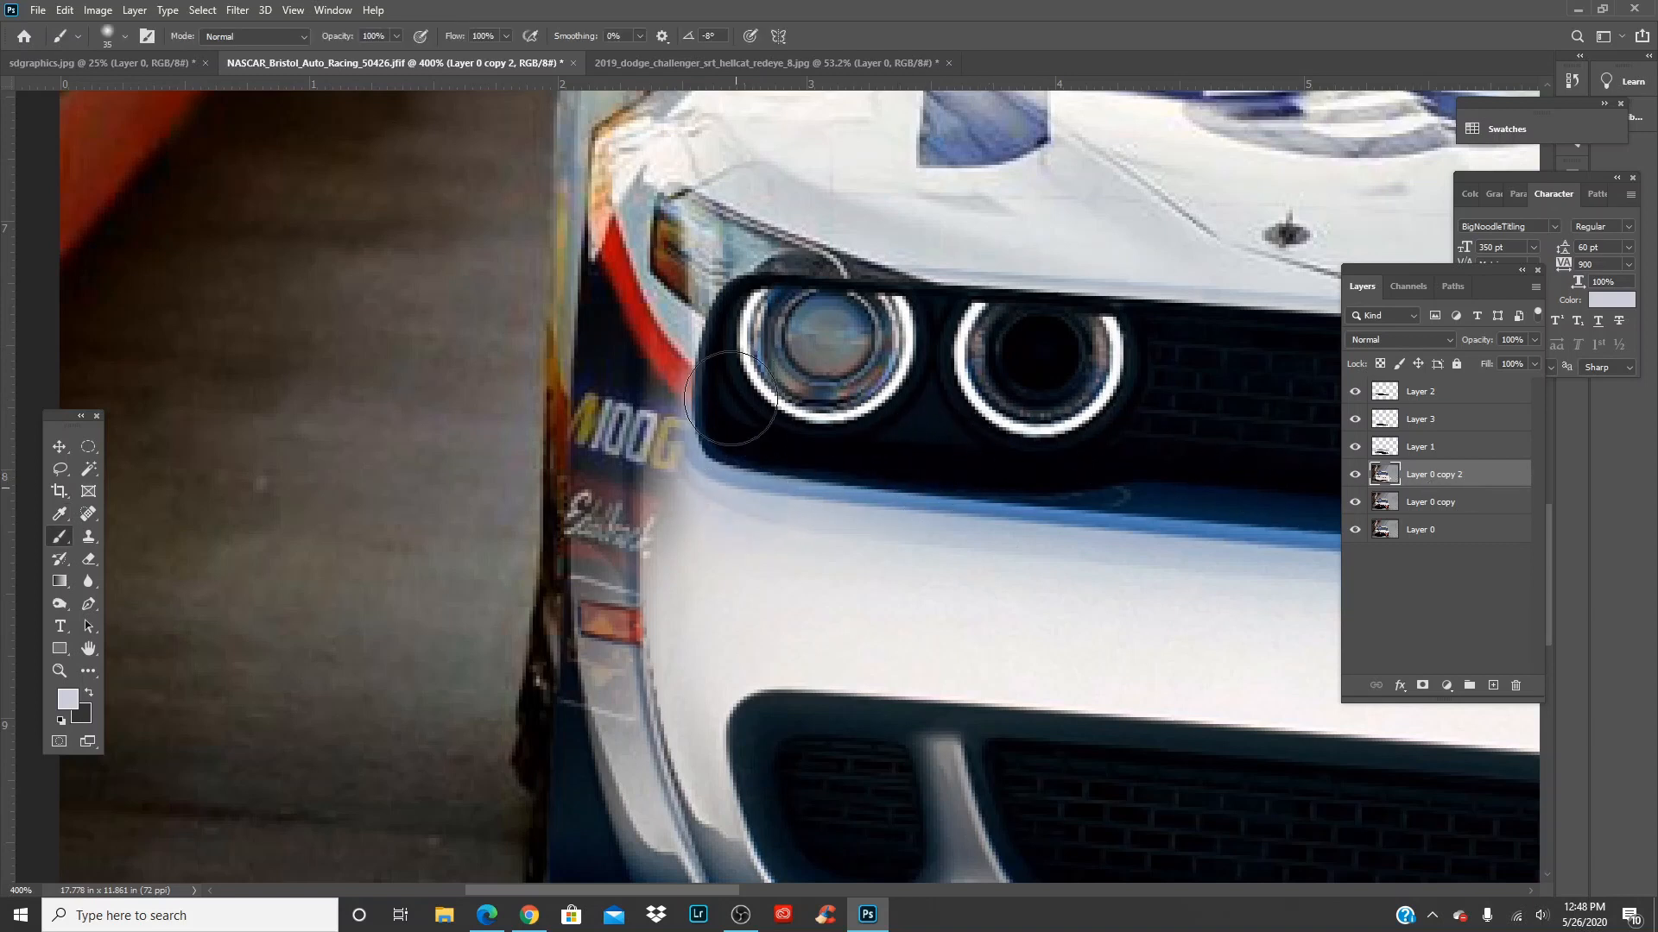
{"action": "right_click", "coordinate": [759, 448]}
{"action": "left_click", "coordinate": [685, 481]}
{"action": "mouse_move", "coordinate": [685, 481]}
{"action": "left_mouse_down"}
{"action": "mouse_move", "coordinate": [692, 364]}
{"action": "mouse_move", "coordinate": [723, 341]}
{"action": "mouse_move", "coordinate": [728, 368]}
{"action": "mouse_move", "coordinate": [697, 349]}
{"action": "mouse_move", "coordinate": [669, 500]}
{"action": "mouse_move", "coordinate": [677, 693]}
{"action": "mouse_move", "coordinate": [649, 803]}
{"action": "mouse_move", "coordinate": [663, 840]}
{"action": "mouse_move", "coordinate": [754, 573]}
{"action": "mouse_move", "coordinate": [816, 684]}
{"action": "left_mouse_up"}
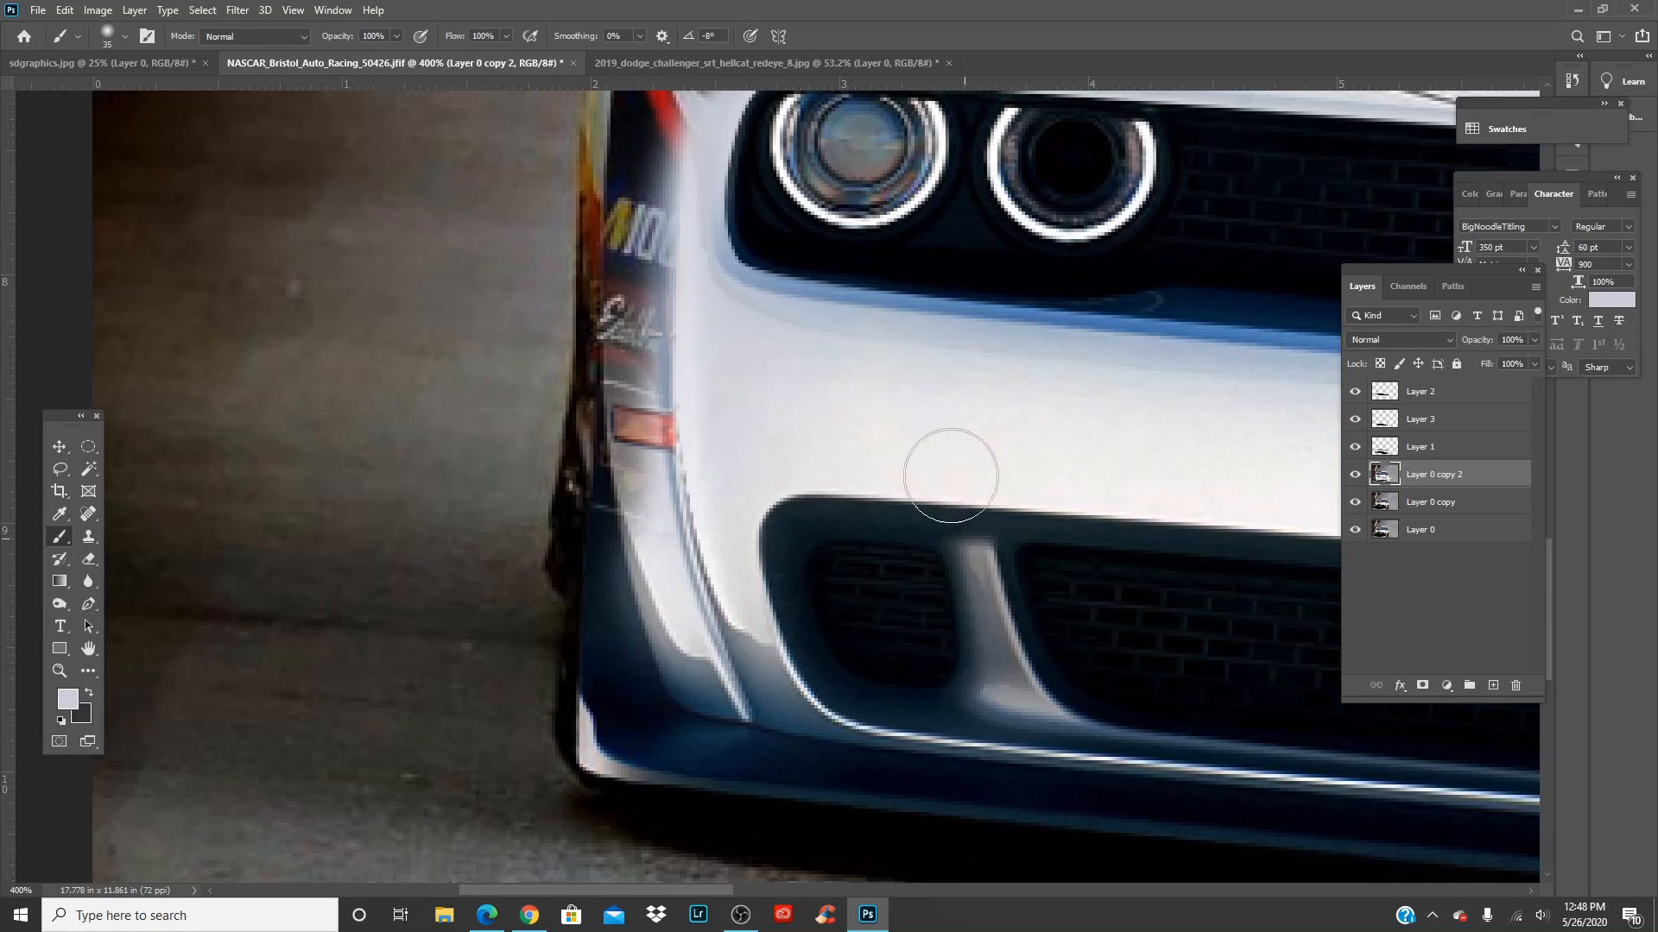
{"action": "mouse_move", "coordinate": [647, 414]}
{"action": "left_mouse_down"}
{"action": "mouse_move", "coordinate": [643, 518]}
{"action": "mouse_move", "coordinate": [664, 595]}
{"action": "mouse_move", "coordinate": [719, 179]}
{"action": "left_mouse_up"}
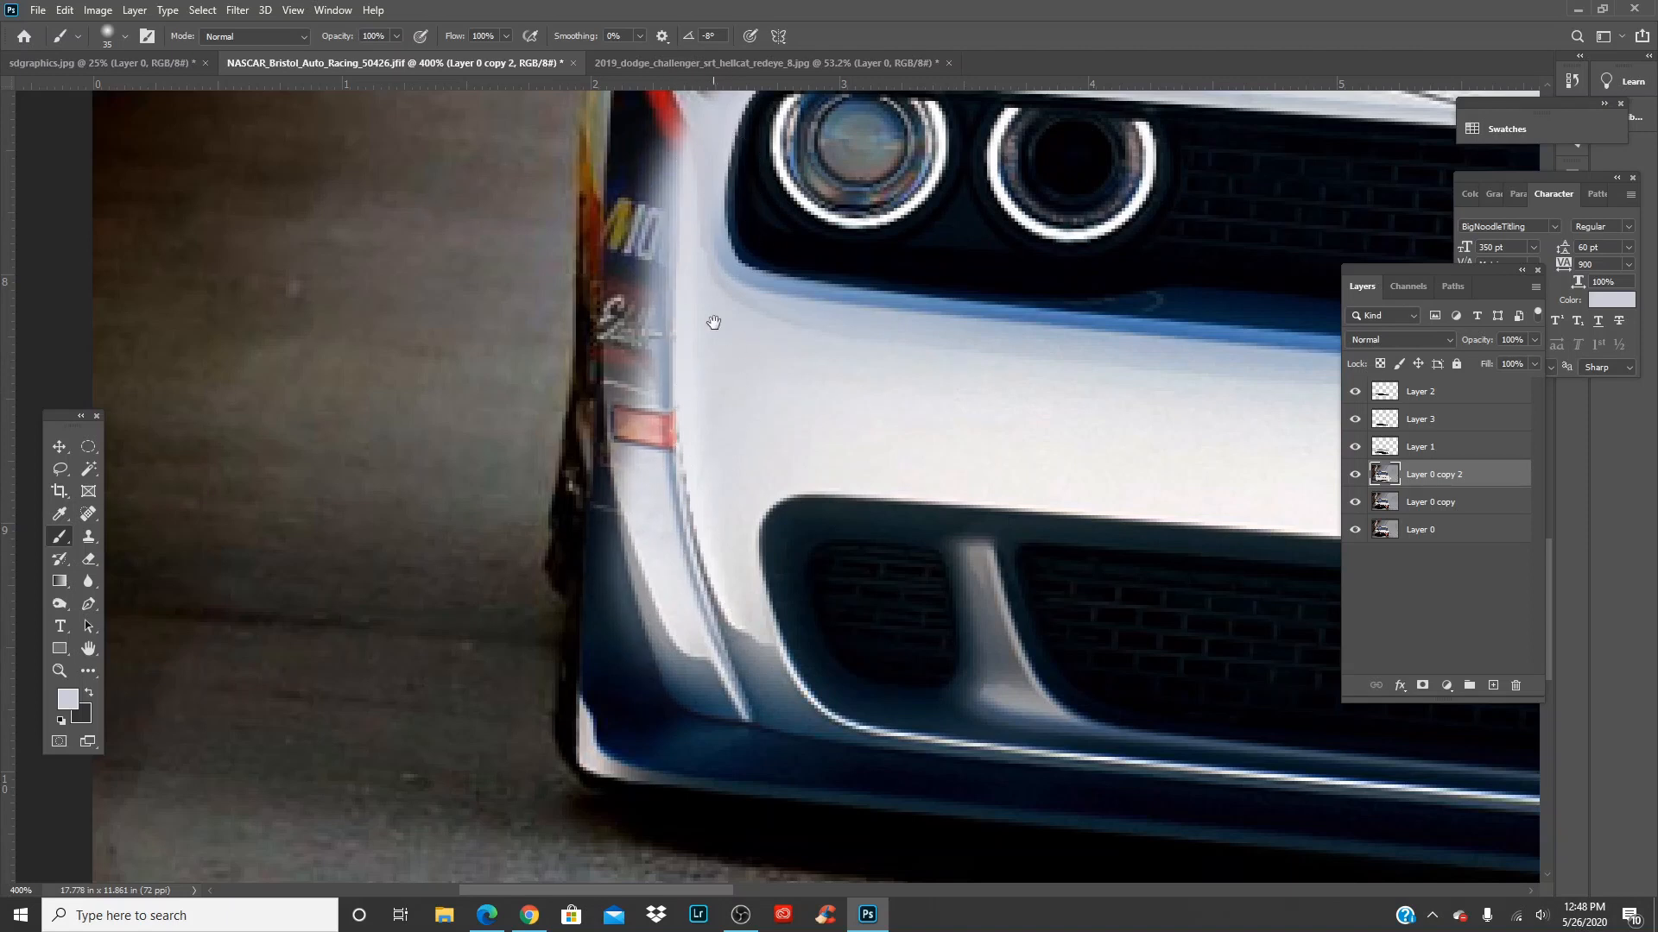
{"action": "mouse_move", "coordinate": [714, 323]}
{"action": "left_mouse_down"}
{"action": "mouse_move", "coordinate": [803, 508]}
{"action": "mouse_move", "coordinate": [745, 551]}
{"action": "mouse_move", "coordinate": [748, 388]}
{"action": "mouse_move", "coordinate": [726, 626]}
{"action": "mouse_move", "coordinate": [736, 829]}
{"action": "left_mouse_up"}
{"action": "left_click_drag", "start_coordinate": [817, 642], "coordinate": [827, 391]}
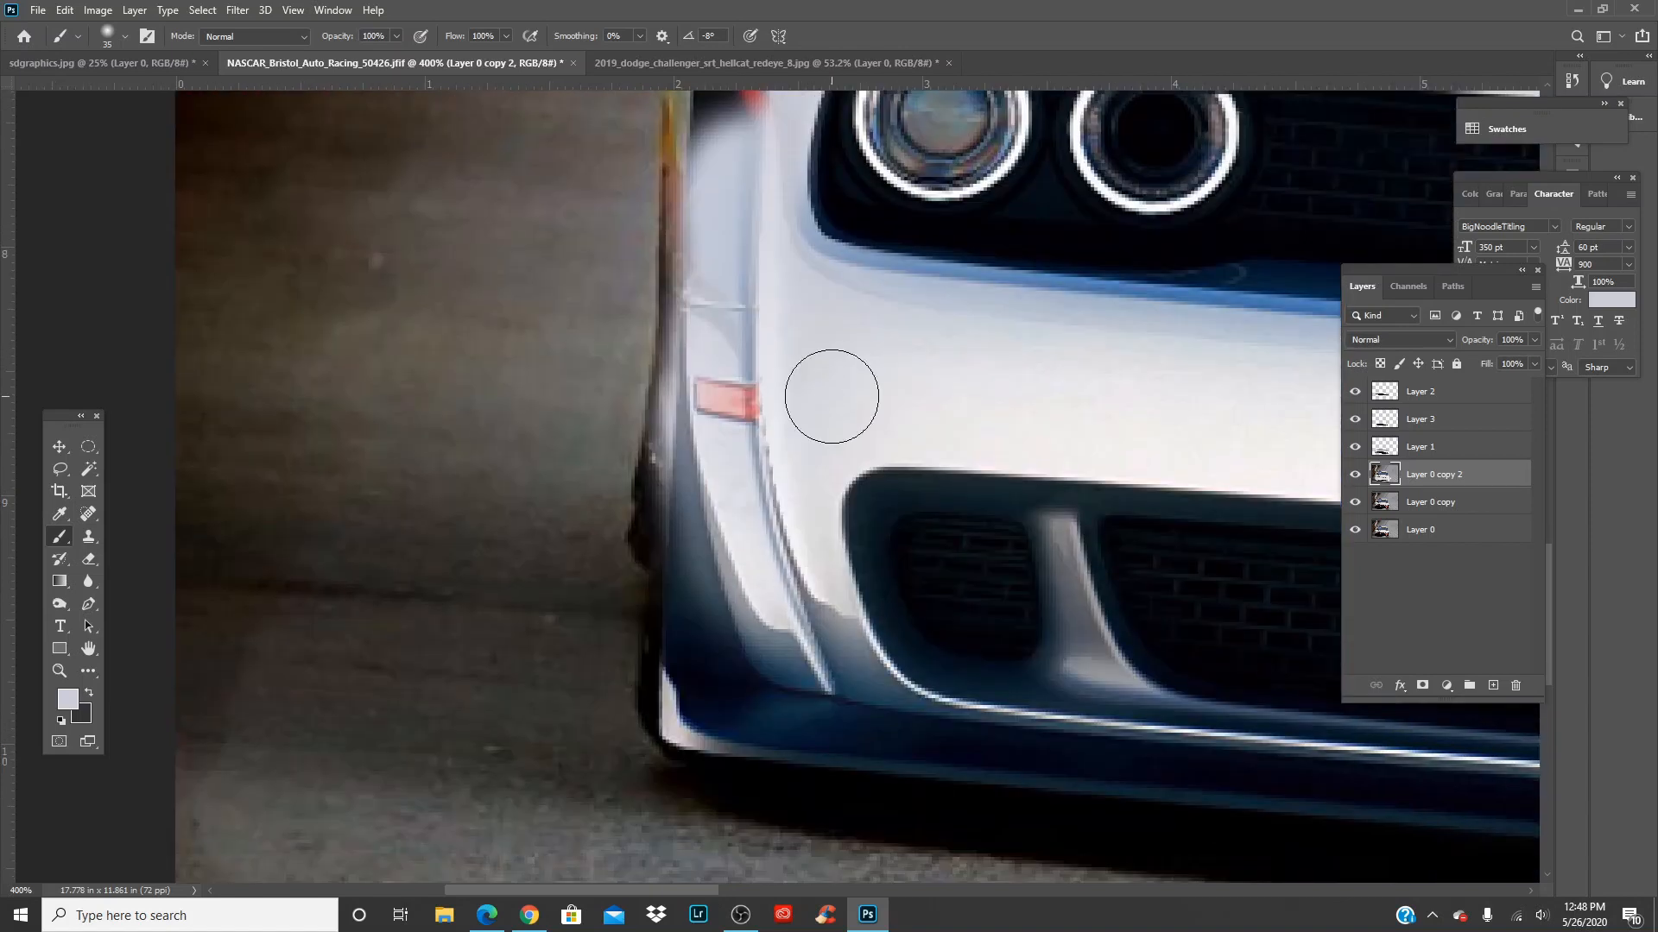
Undo the last stroke, reduce the Brush to 20 px and paint out the fender decals around the side marker
{"action": "key", "text": "ctrl+z"}
{"action": "key", "text": "bracketleft"}
{"action": "key", "text": "bracketleft"}
{"action": "key", "text": "bracketleft"}
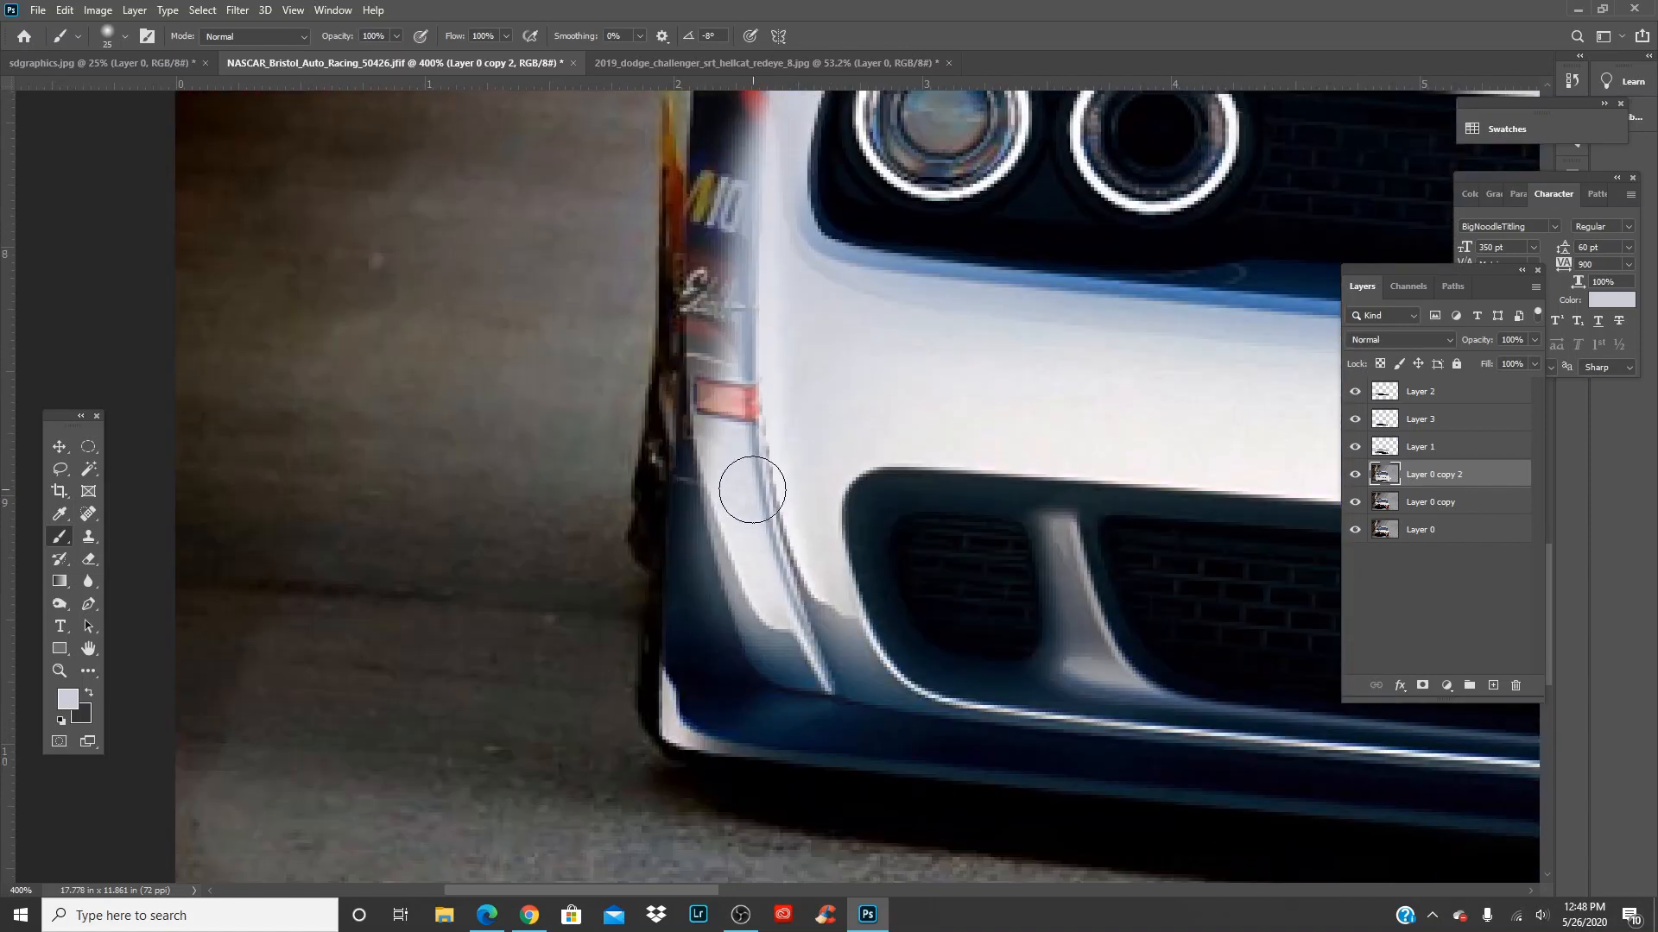
{"action": "mouse_move", "coordinate": [726, 448]}
{"action": "left_mouse_down"}
{"action": "mouse_move", "coordinate": [712, 331]}
{"action": "mouse_move", "coordinate": [733, 297]}
{"action": "left_mouse_up"}
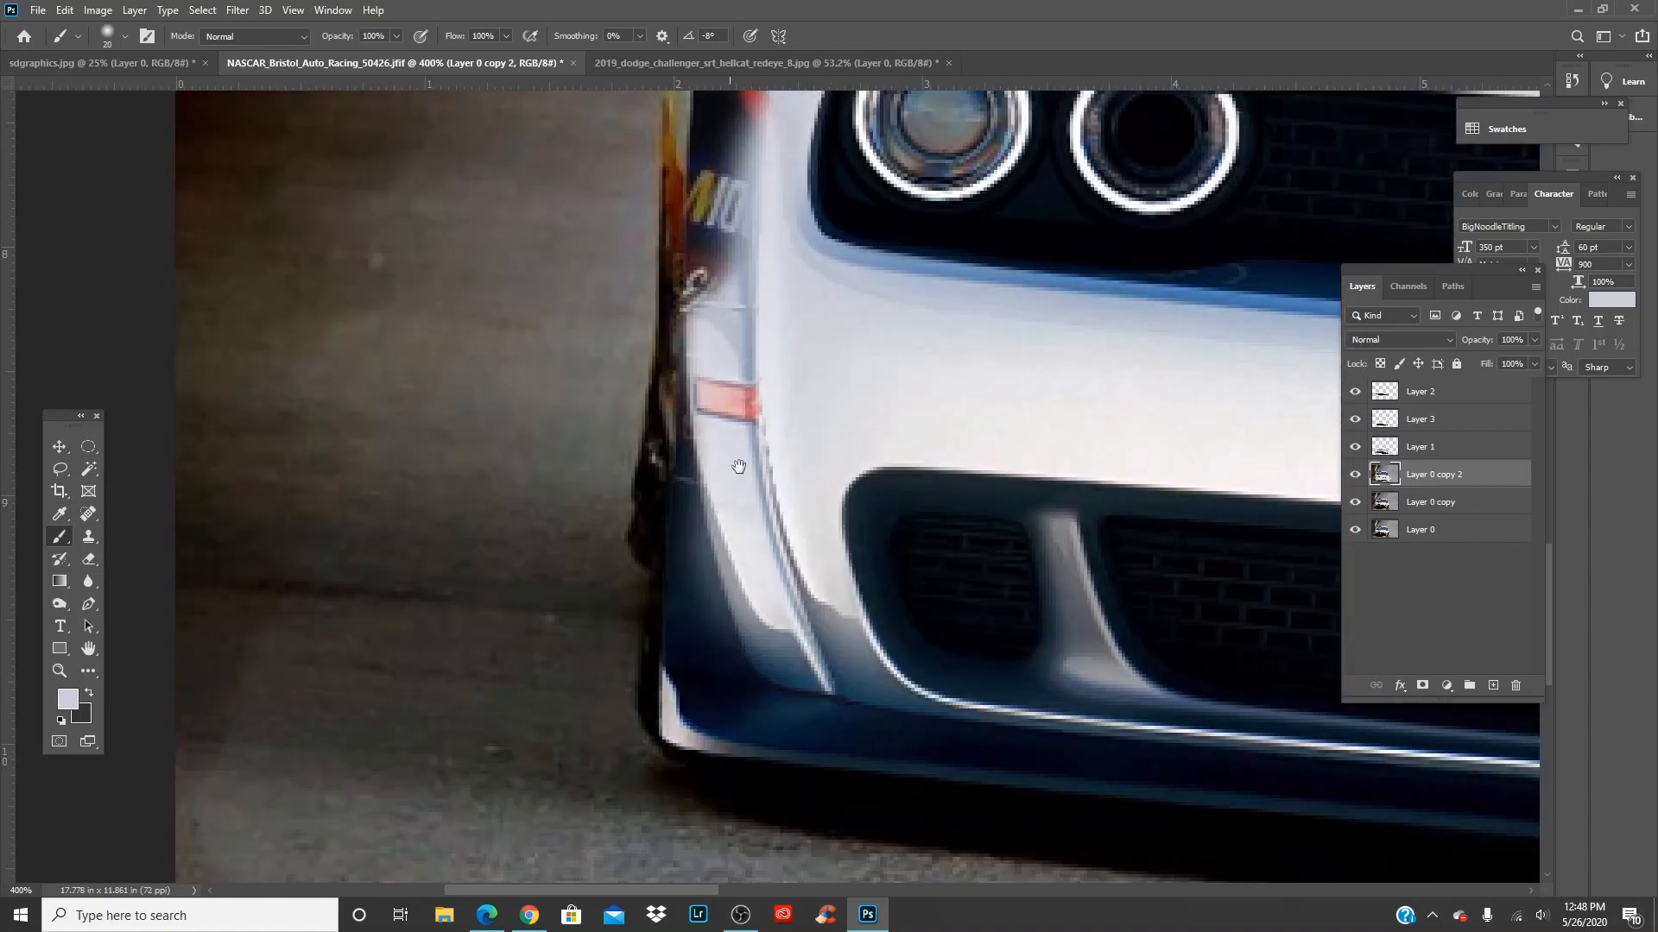
{"action": "left_click_drag", "start_coordinate": [738, 466], "coordinate": [758, 585]}
{"action": "left_click_drag", "start_coordinate": [704, 505], "coordinate": [708, 560]}
{"action": "left_click_drag", "start_coordinate": [734, 404], "coordinate": [739, 275]}
{"action": "left_click_drag", "start_coordinate": [728, 367], "coordinate": [743, 294]}
{"action": "mouse_move", "coordinate": [765, 384]}
{"action": "left_mouse_down"}
{"action": "mouse_move", "coordinate": [769, 531]}
{"action": "mouse_move", "coordinate": [738, 342]}
{"action": "mouse_move", "coordinate": [750, 391]}
{"action": "left_mouse_up"}
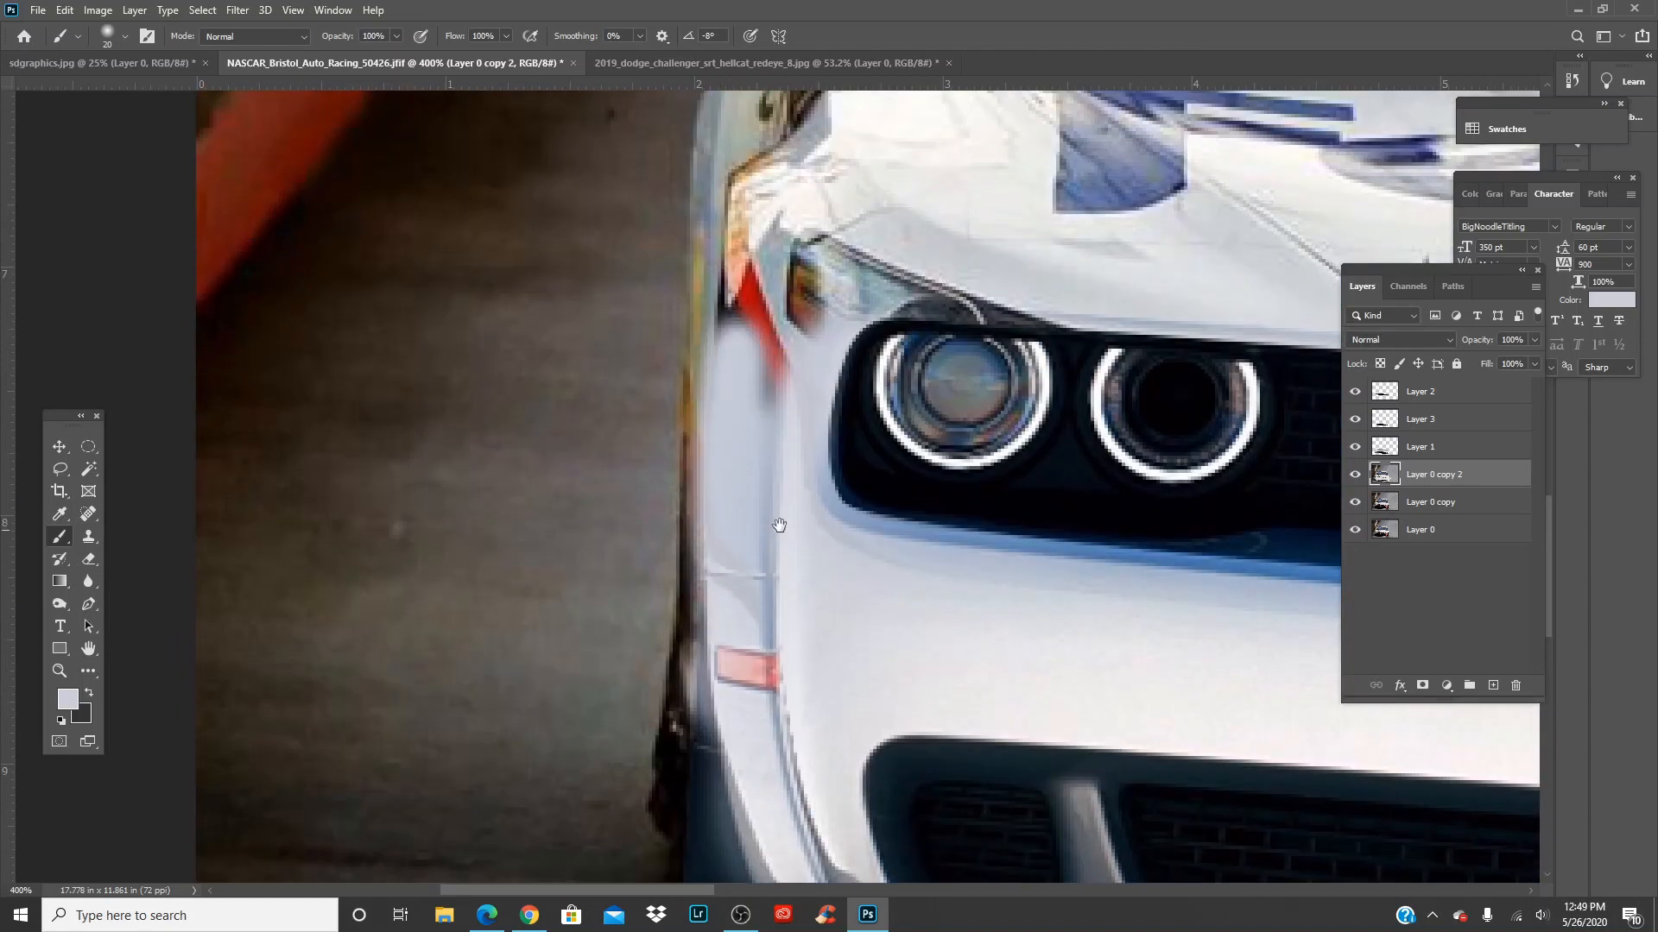
Paint out the old headlight and the red stripe above the grille corner with an enlarged soft Brush, and reduce it to 25 px
{"action": "left_click_drag", "start_coordinate": [810, 484], "coordinate": [787, 602]}
{"action": "key", "text": "bracketright"}
{"action": "key", "text": "bracketright"}
{"action": "key", "text": "bracketright"}
{"action": "key", "text": "bracketright"}
{"action": "mouse_move", "coordinate": [795, 458]}
{"action": "left_mouse_down"}
{"action": "mouse_move", "coordinate": [733, 516]}
{"action": "mouse_move", "coordinate": [753, 453]}
{"action": "mouse_move", "coordinate": [766, 469]}
{"action": "mouse_move", "coordinate": [749, 464]}
{"action": "mouse_move", "coordinate": [768, 433]}
{"action": "mouse_move", "coordinate": [745, 434]}
{"action": "mouse_move", "coordinate": [750, 407]}
{"action": "mouse_move", "coordinate": [720, 454]}
{"action": "mouse_move", "coordinate": [750, 404]}
{"action": "mouse_move", "coordinate": [1080, 490]}
{"action": "mouse_move", "coordinate": [825, 379]}
{"action": "mouse_move", "coordinate": [767, 417]}
{"action": "mouse_move", "coordinate": [798, 368]}
{"action": "mouse_move", "coordinate": [703, 492]}
{"action": "left_mouse_up"}
{"action": "key", "text": "bracketleft"}
{"action": "key", "text": "bracketleft"}
{"action": "key", "text": "bracketleft"}
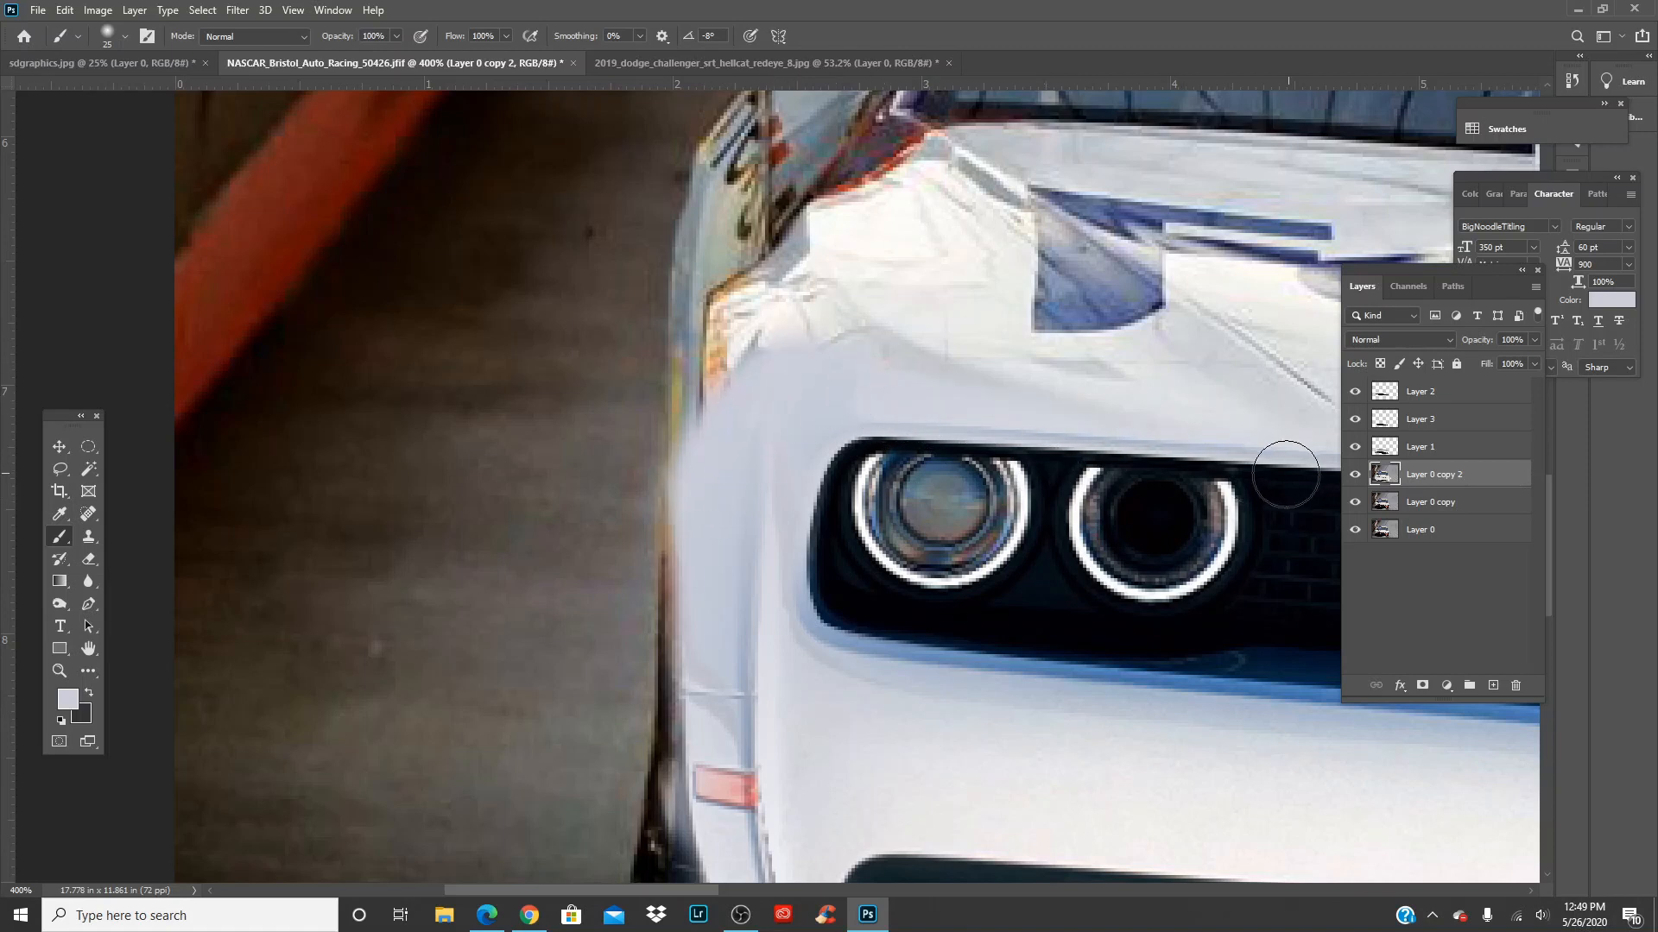
Enlarge the Brush to 45 px and smooth the painted fender surface beside and above the Dodge headlight
{"action": "left_click_drag", "start_coordinate": [1172, 499], "coordinate": [1017, 523]}
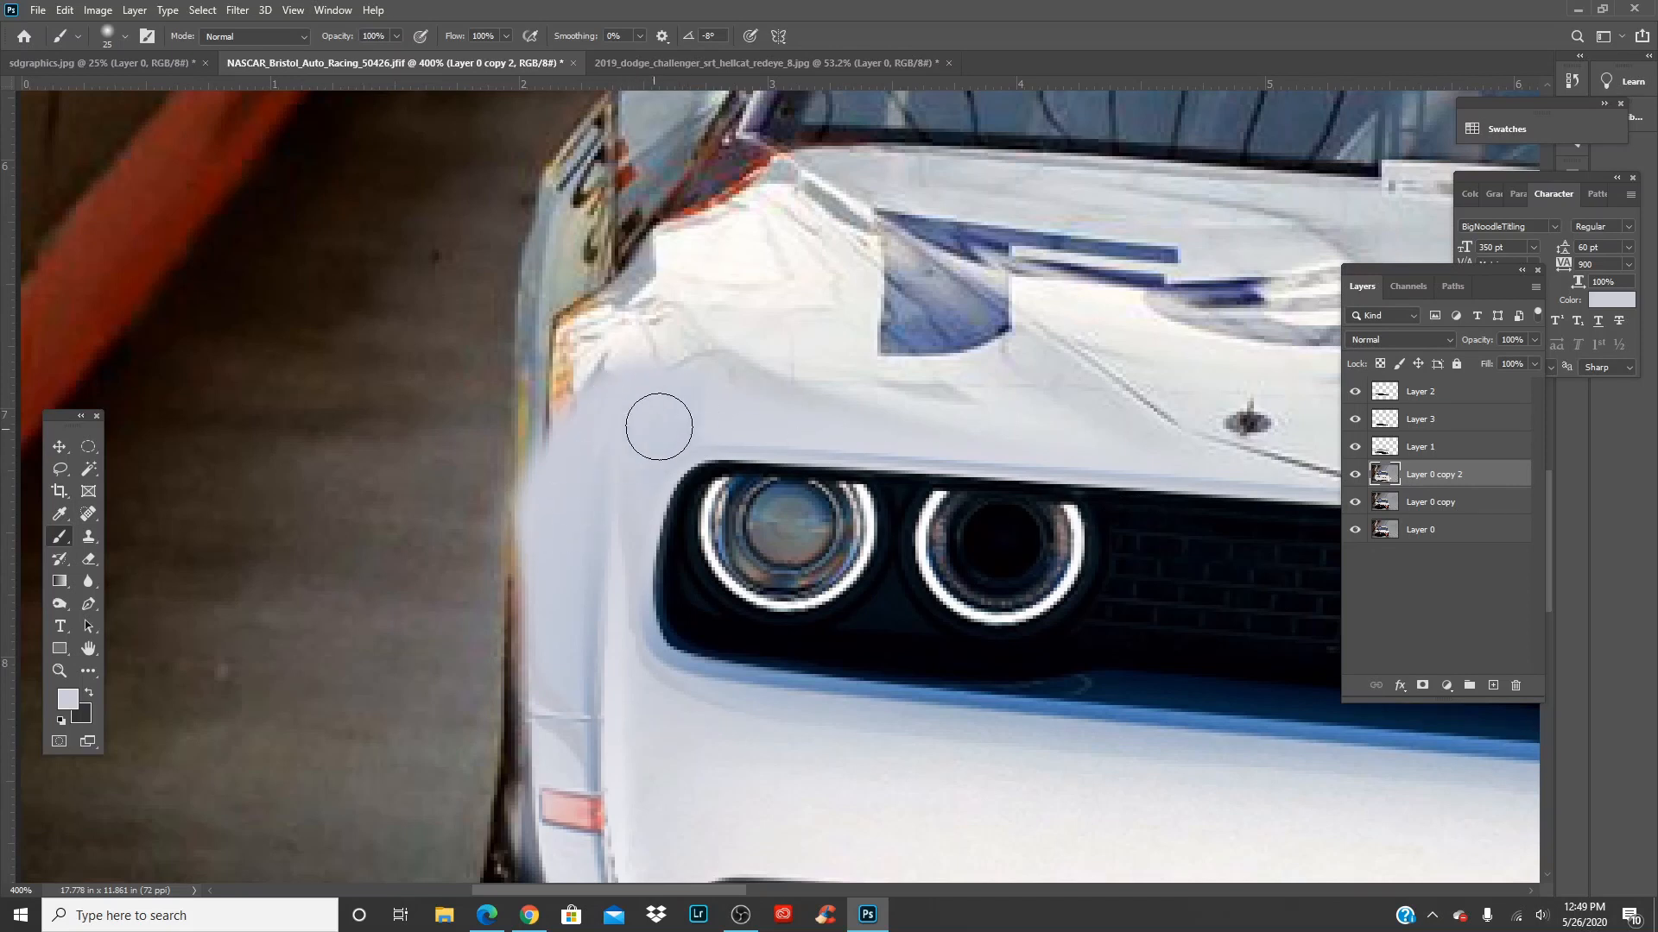
{"action": "key", "text": "bracketright"}
{"action": "key", "text": "bracketright"}
{"action": "key", "text": "bracketright"}
{"action": "left_click_drag", "start_coordinate": [535, 495], "coordinate": [717, 434]}
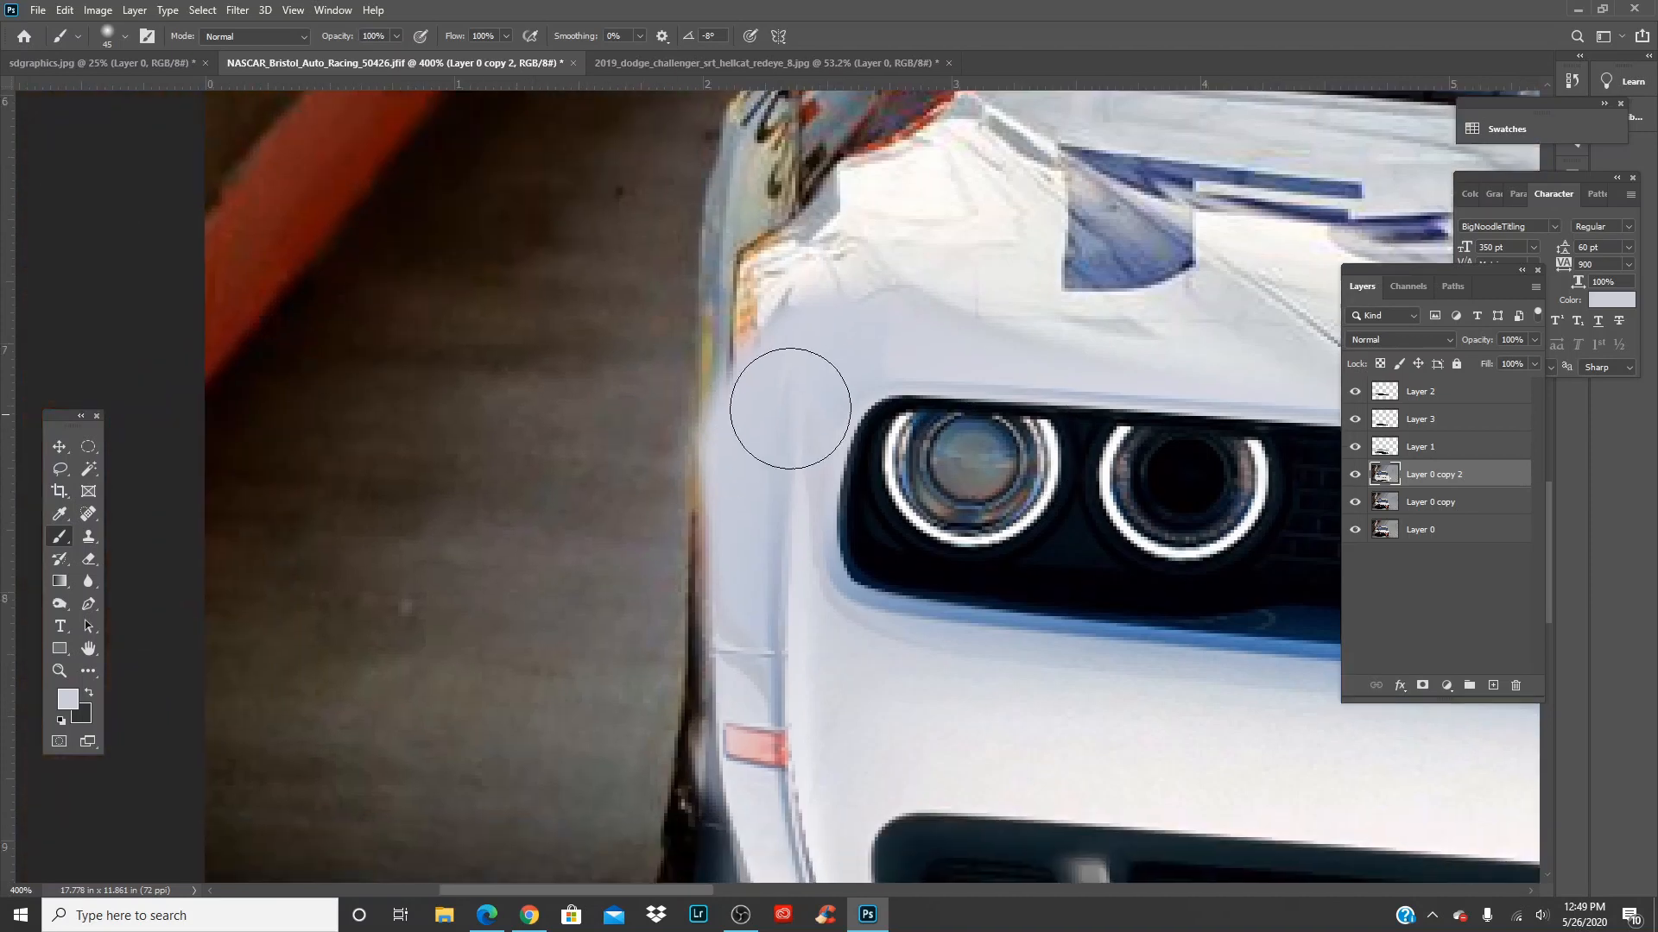
Set the Eraser to 10 px and lower the opacity of Layer 0 copy 2 to 28%
{"action": "key", "text": "e"}
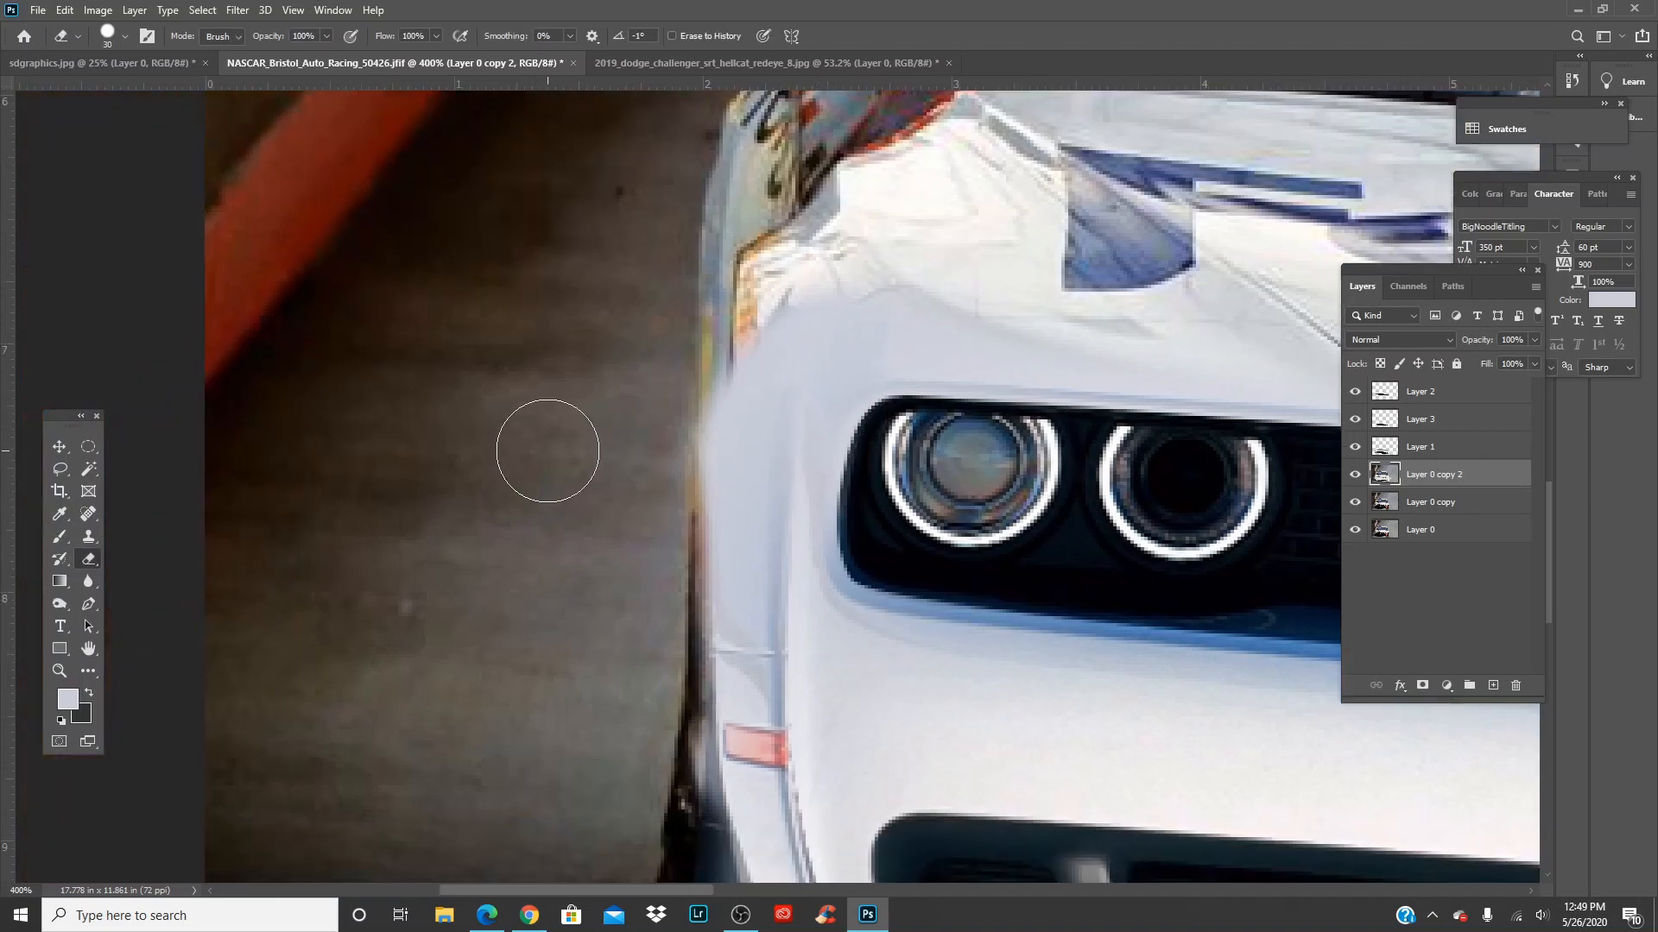
{"action": "right_click", "coordinate": [420, 423]}
{"action": "left_click", "coordinate": [519, 273]}
{"action": "key", "text": "bracketleft"}
{"action": "key", "text": "bracketleft"}
{"action": "left_click", "coordinate": [1534, 340]}
{"action": "left_click", "coordinate": [1475, 359]}
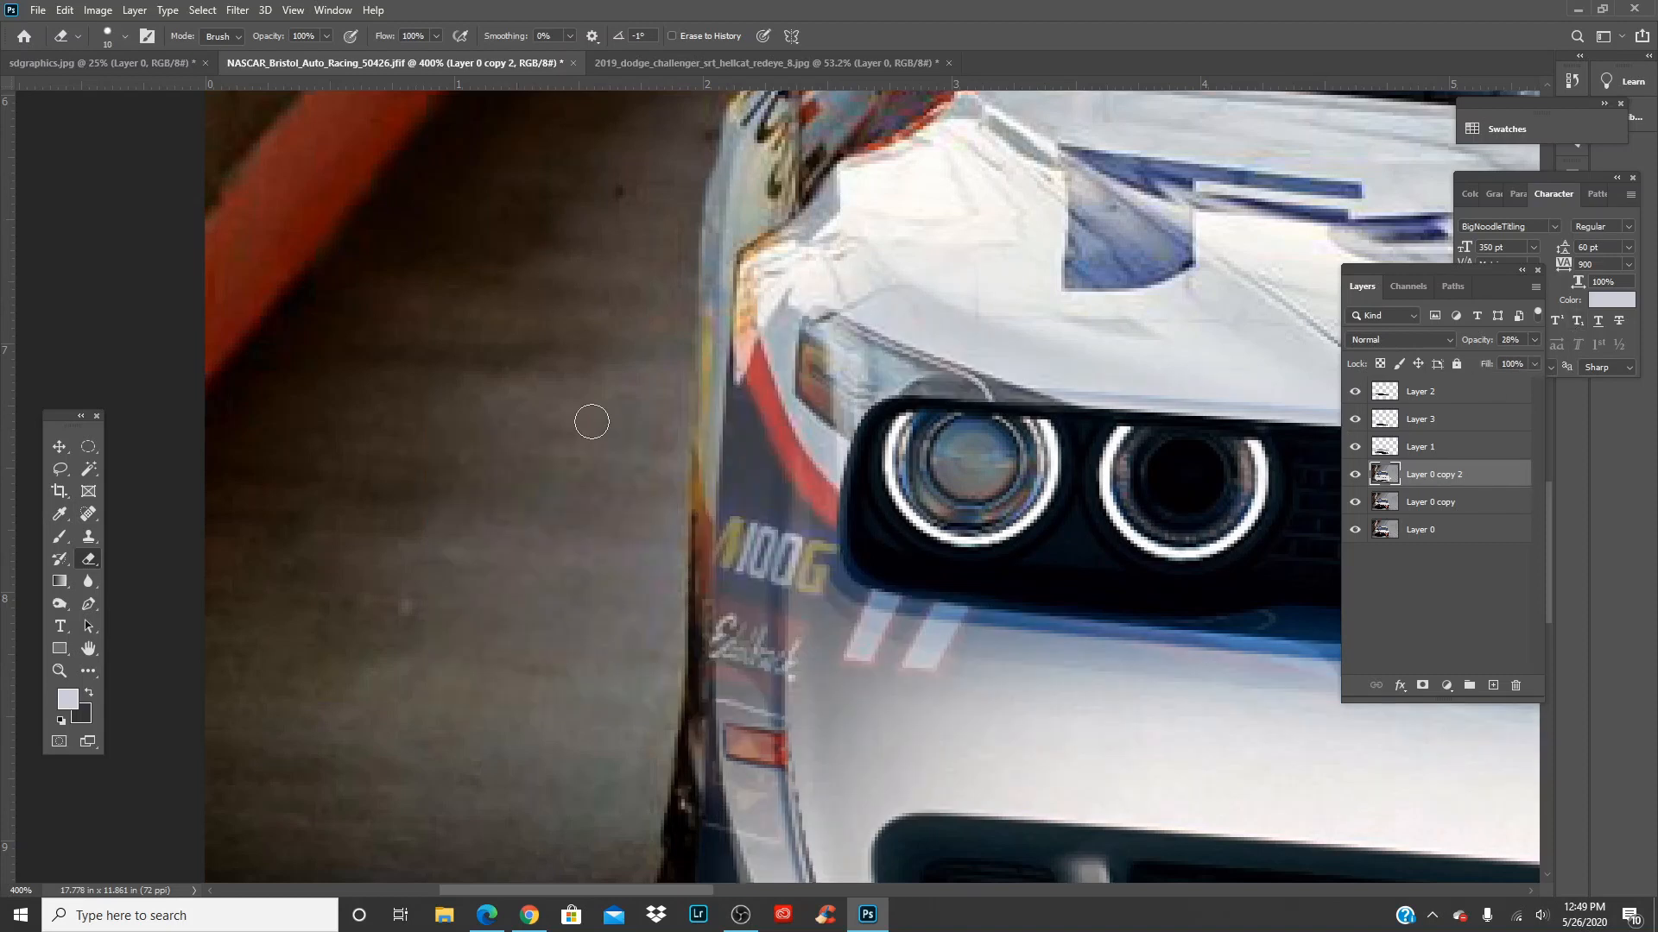
Erase the overspray along this fender's outer edge beside the tire, and restore Layer 0 copy 2 to 100% opacity
{"action": "scroll", "coordinate": [734, 346], "scroll_direction": "down", "scroll_amount": 2}
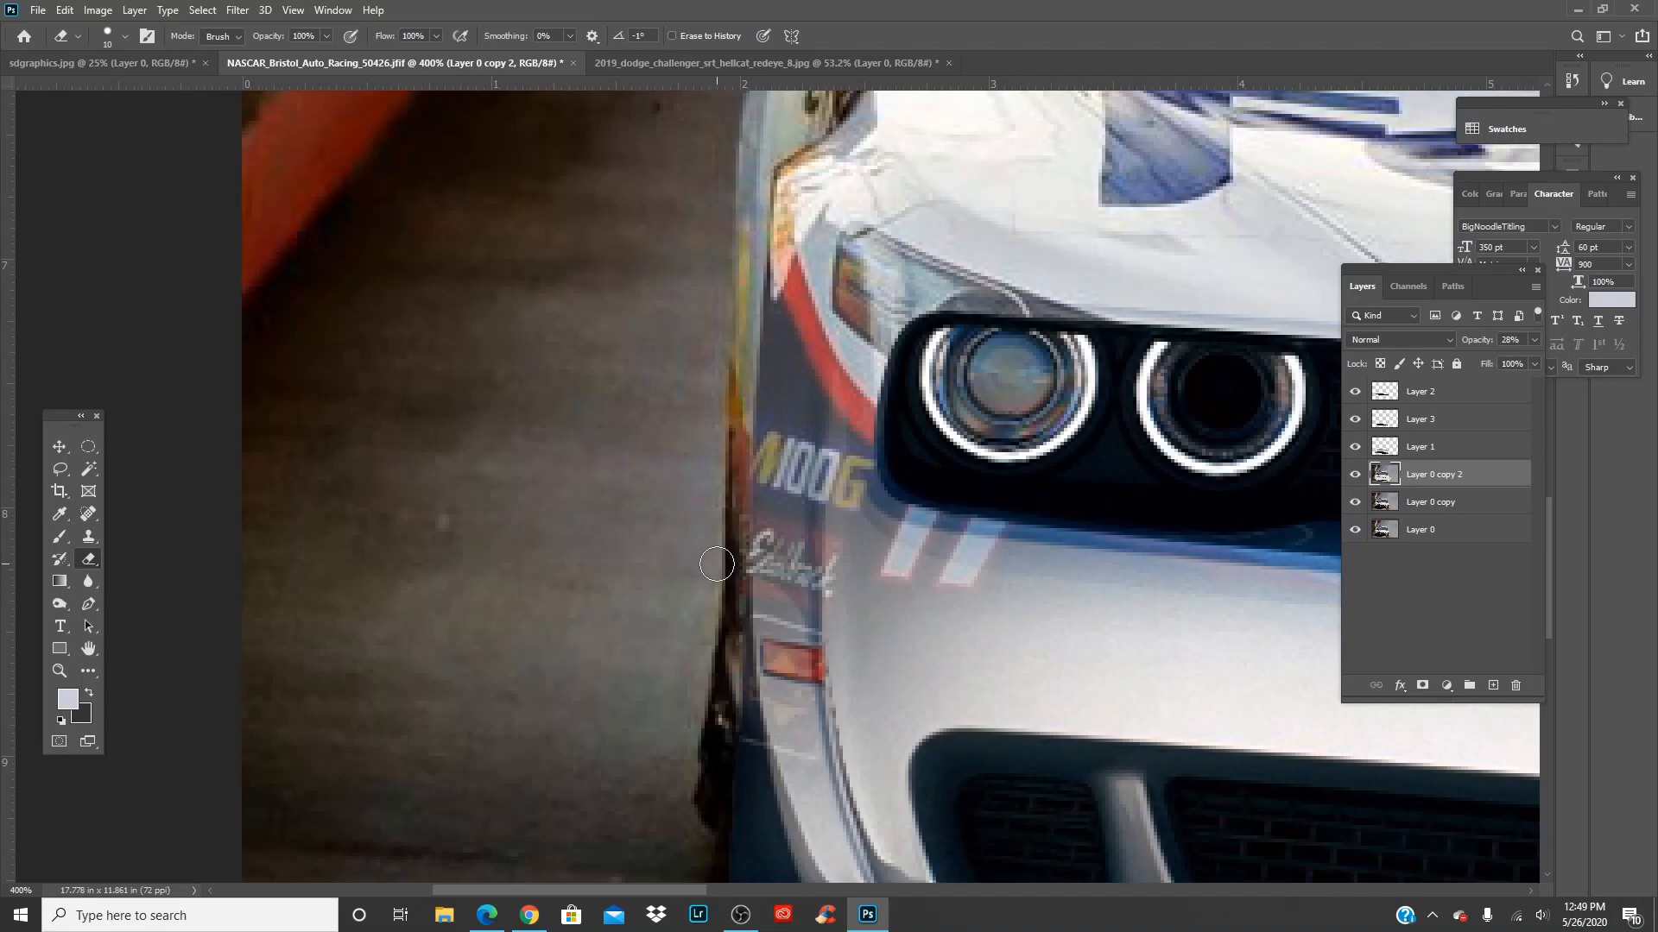
{"action": "left_click", "coordinate": [717, 564], "text": "shift"}
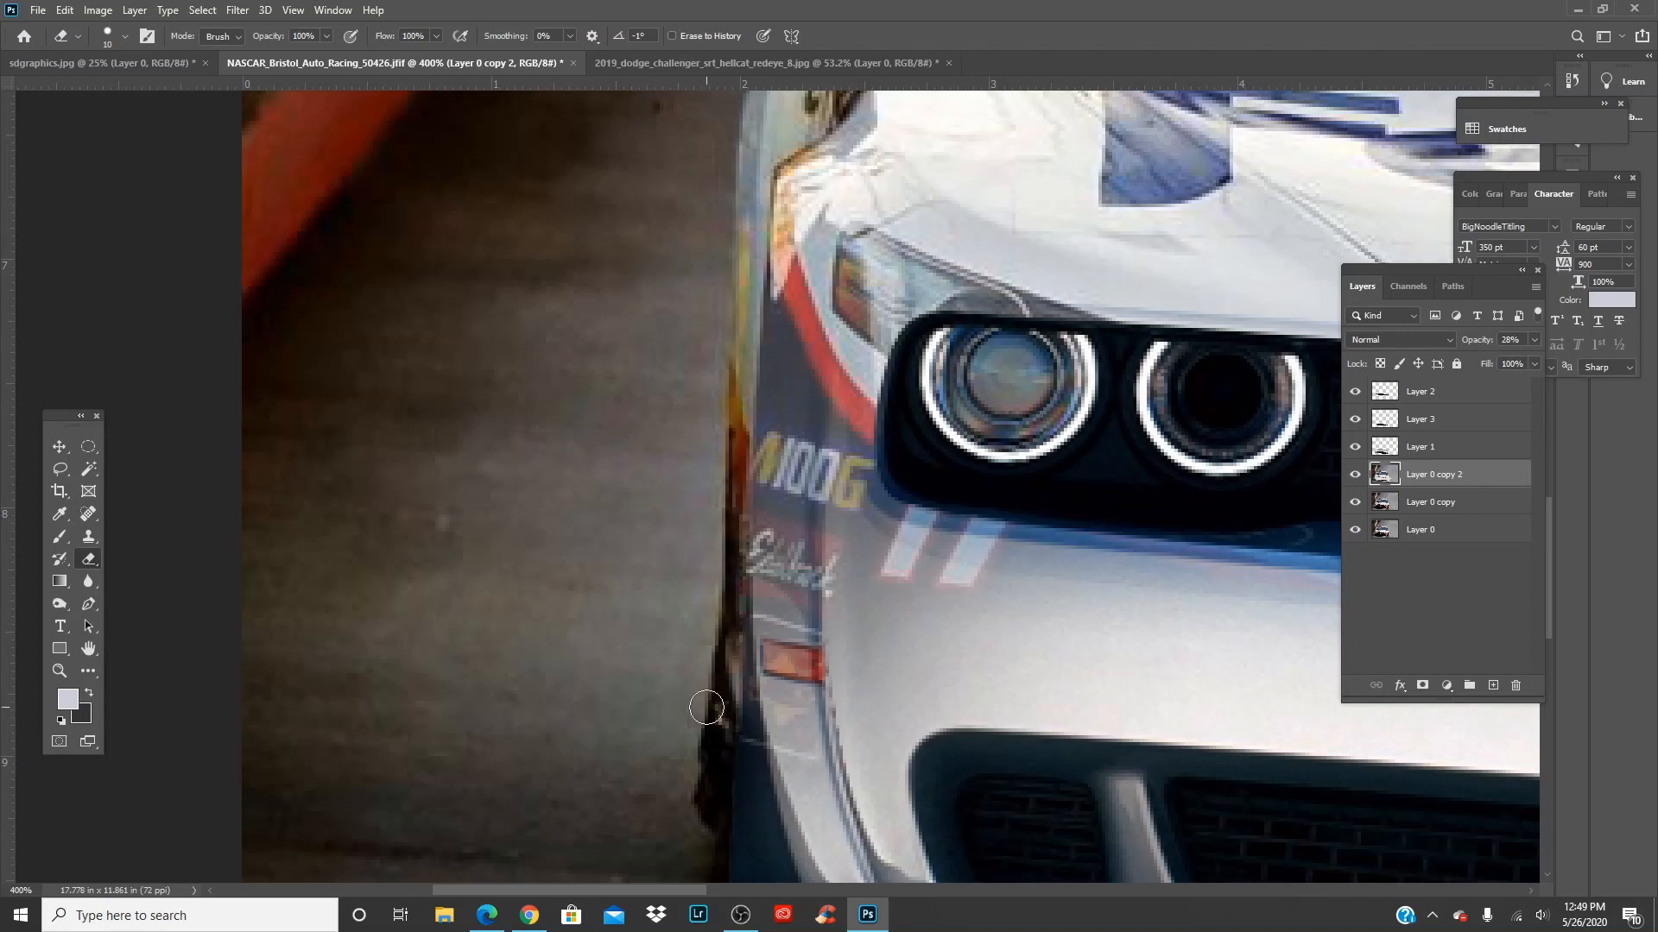
{"action": "scroll", "coordinate": [706, 708], "scroll_direction": "down", "scroll_amount": 5}
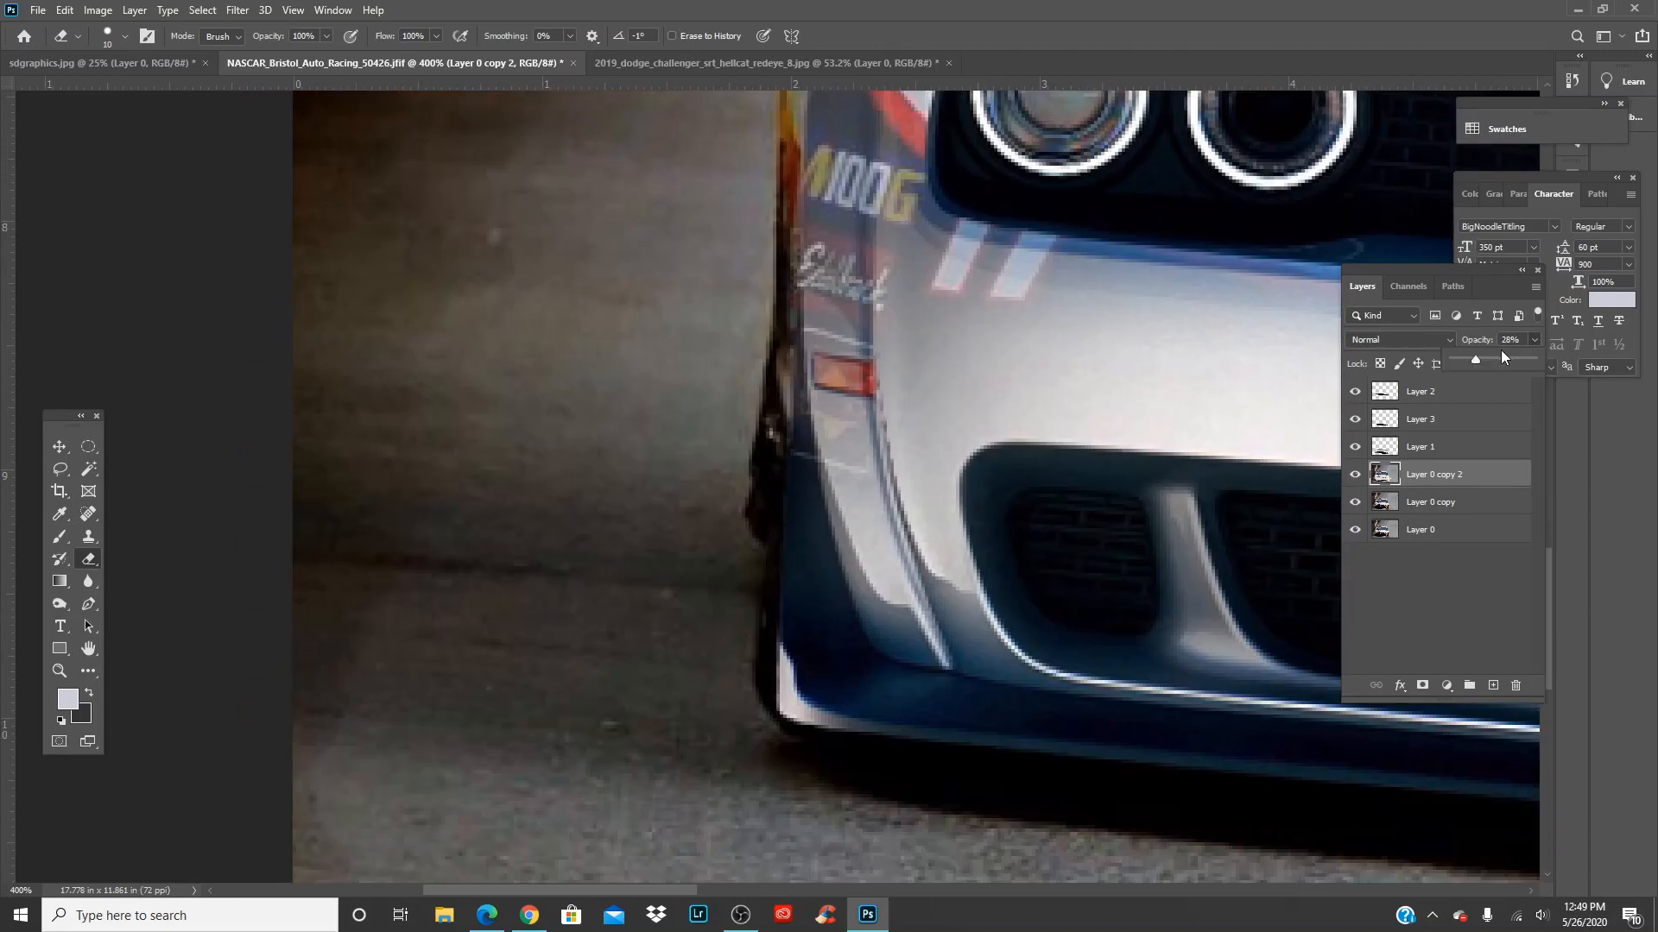
{"action": "left_click_drag", "start_coordinate": [890, 419], "coordinate": [867, 595]}
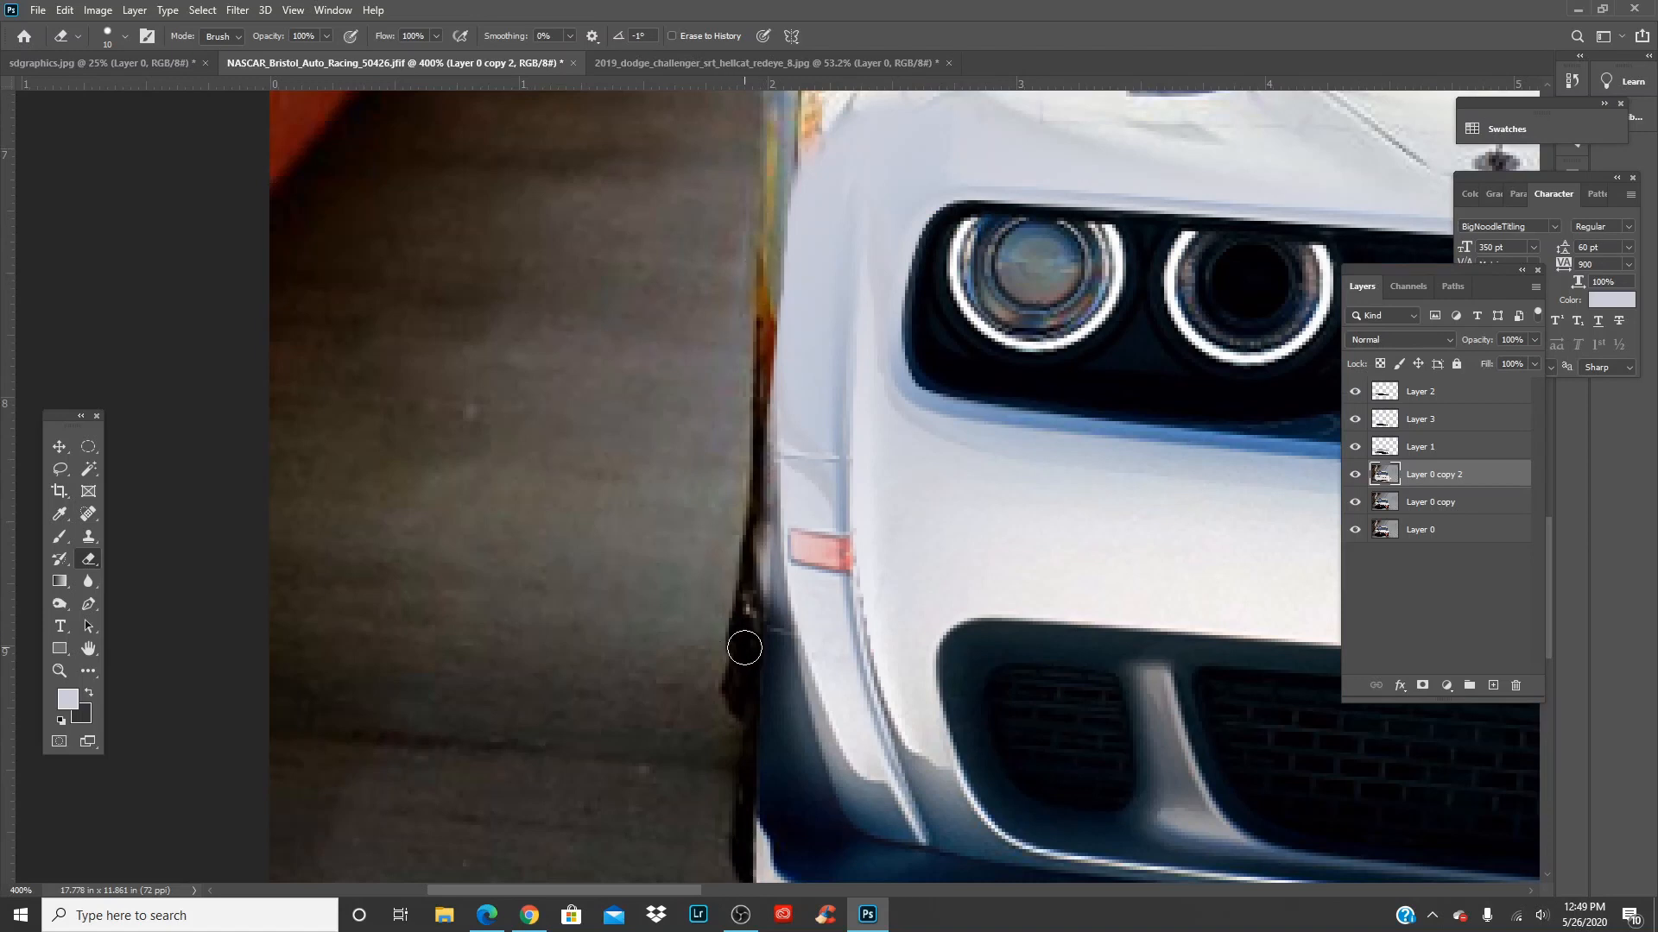
{"action": "left_click", "coordinate": [744, 647], "text": "shift"}
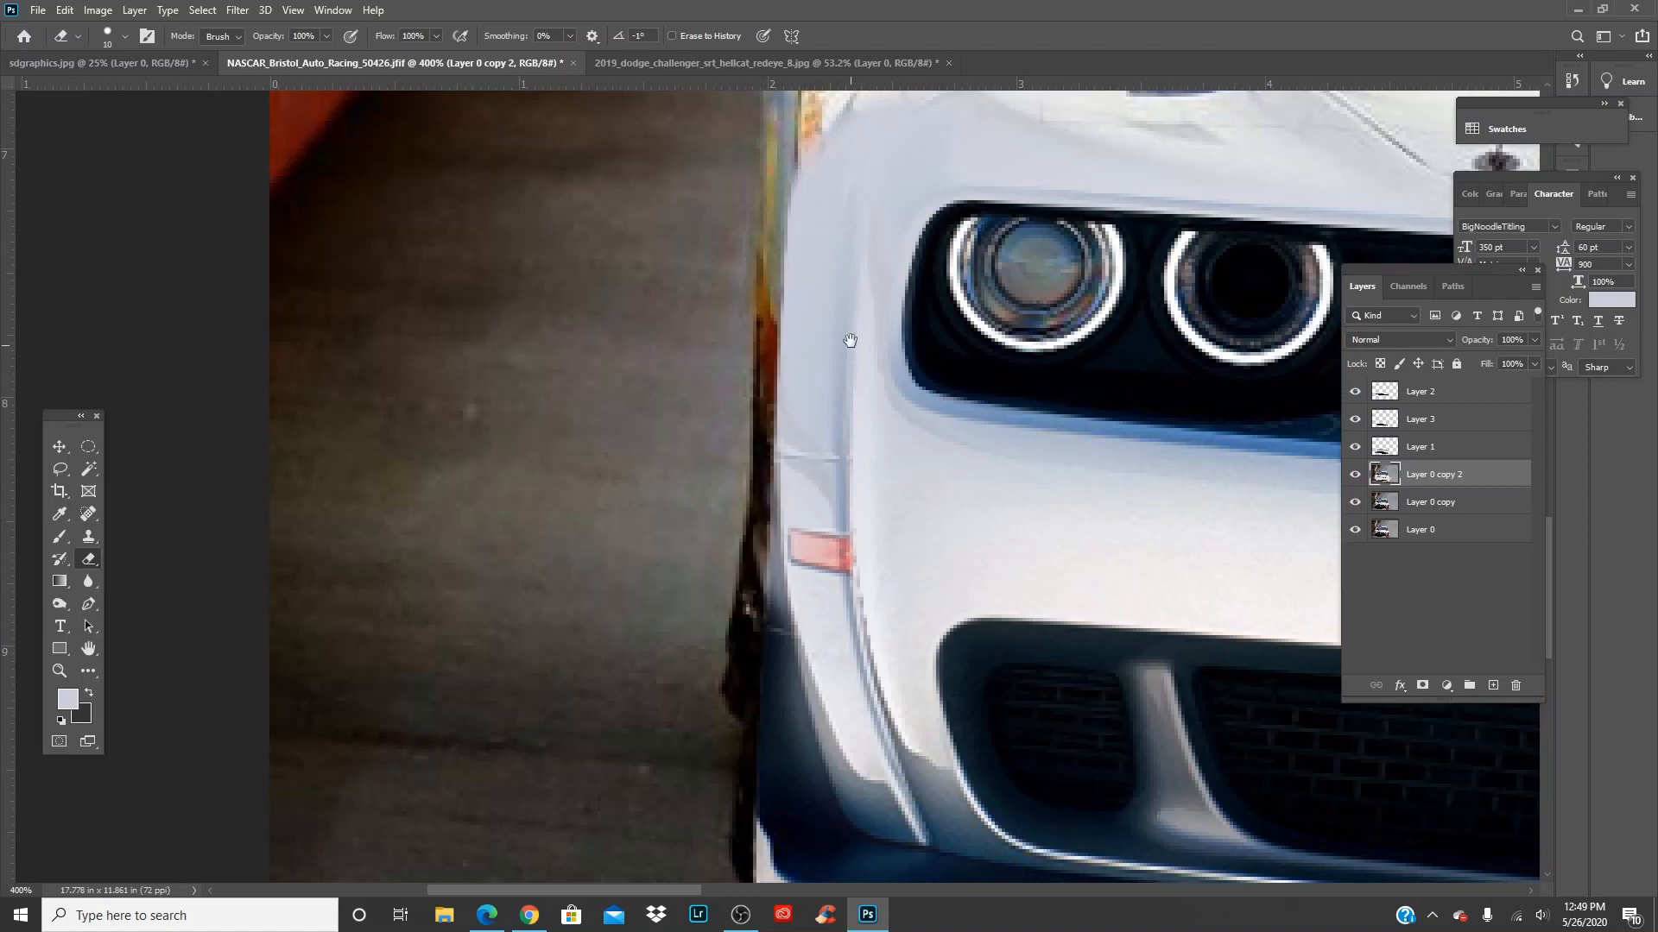
Erase the remaining overspray on Layer 0 copy 2 along the fender's outer edge, from beside the headlight up toward the hood
{"action": "left_click_drag", "start_coordinate": [853, 337], "coordinate": [835, 542]}
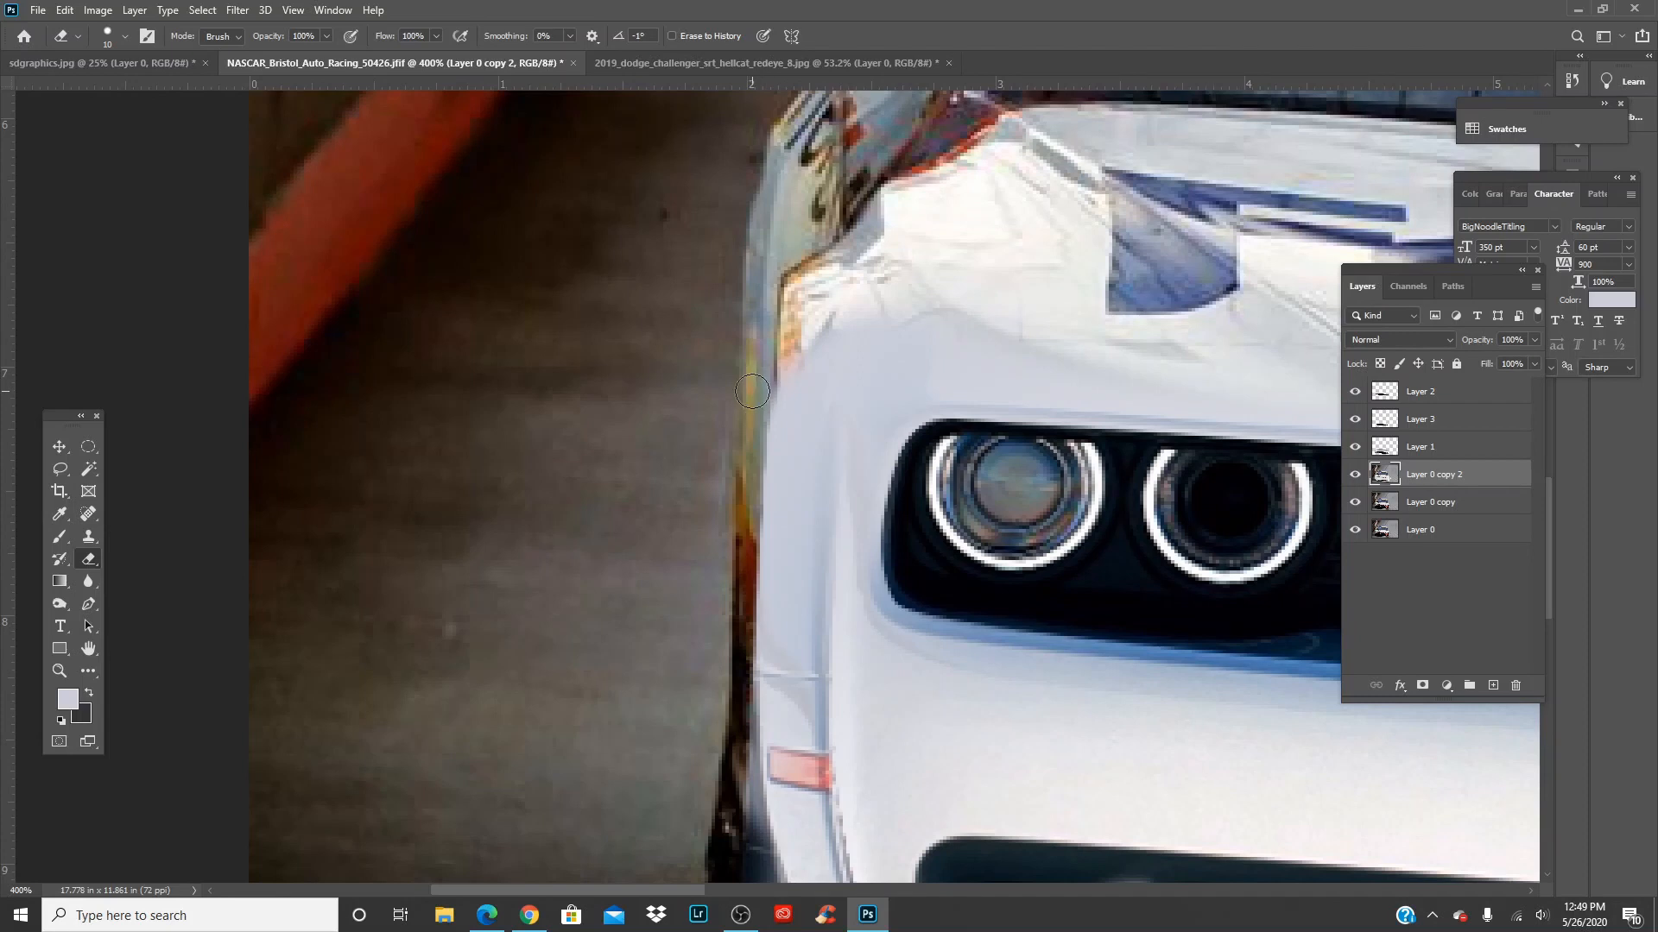
{"action": "left_click", "coordinate": [754, 408]}
{"action": "left_click", "coordinate": [745, 486], "text": "shift"}
{"action": "left_click", "coordinate": [737, 595], "text": "shift"}
{"action": "key", "text": "ctrl+0"}
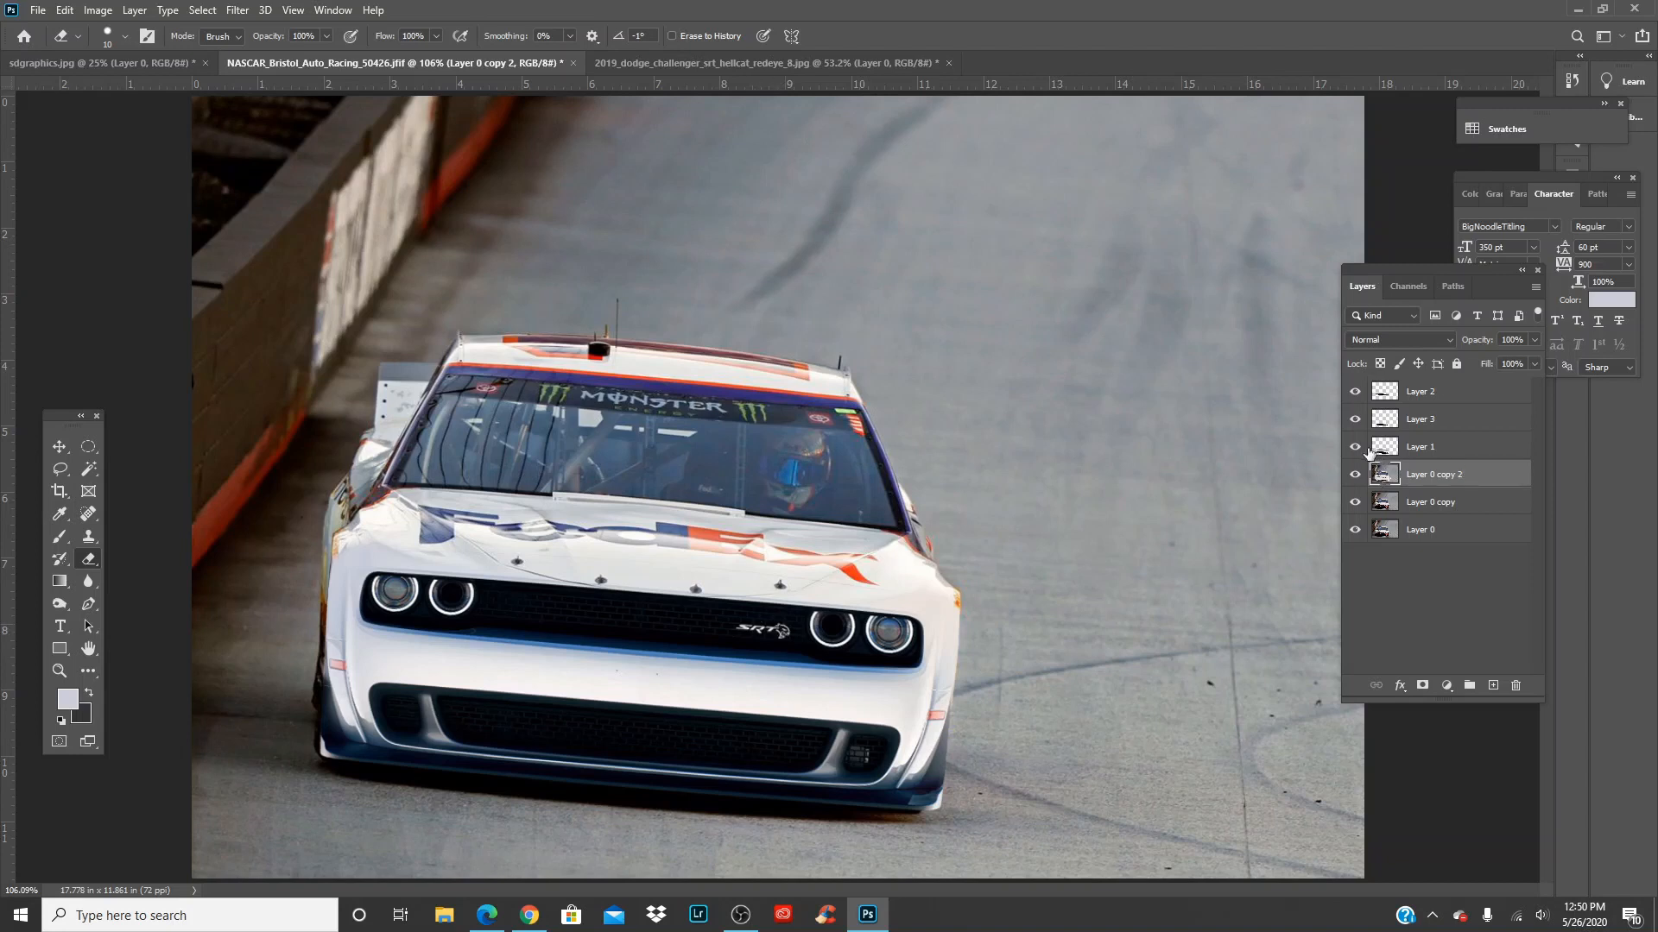
Hide Layers 1, 2 and 3 to inspect the painted base beneath the Dodge front end, and show them again
{"action": "left_click", "coordinate": [1354, 419]}
{"action": "left_click", "coordinate": [1355, 391]}
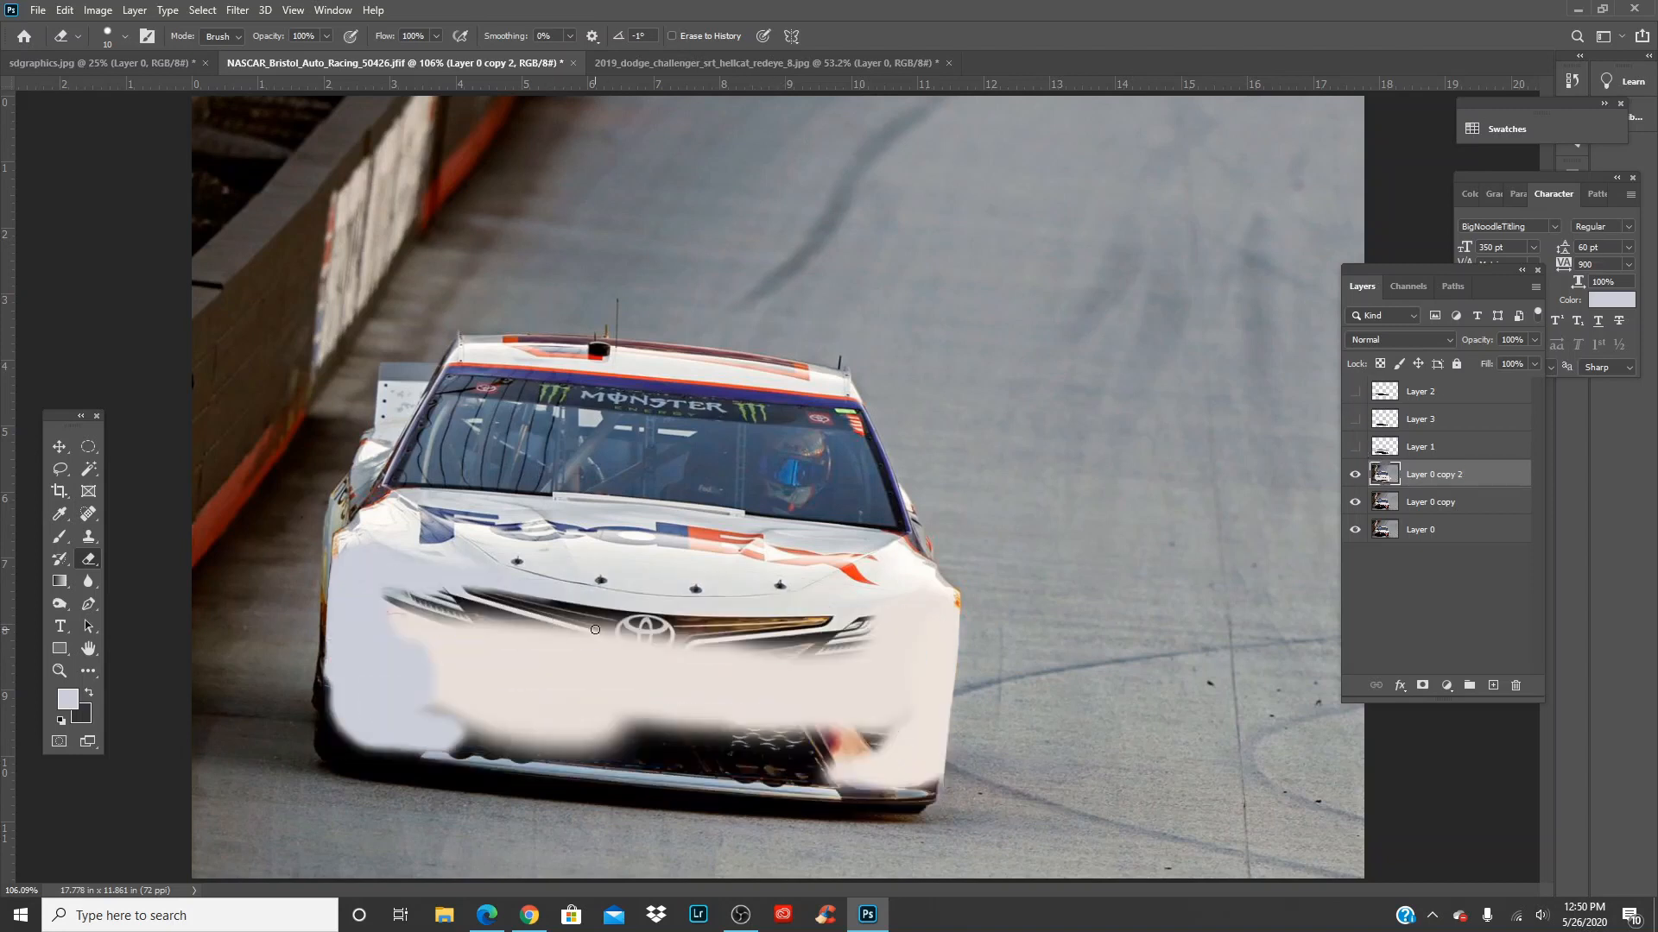
{"action": "left_click", "coordinate": [1355, 446]}
{"action": "left_click", "coordinate": [1354, 419]}
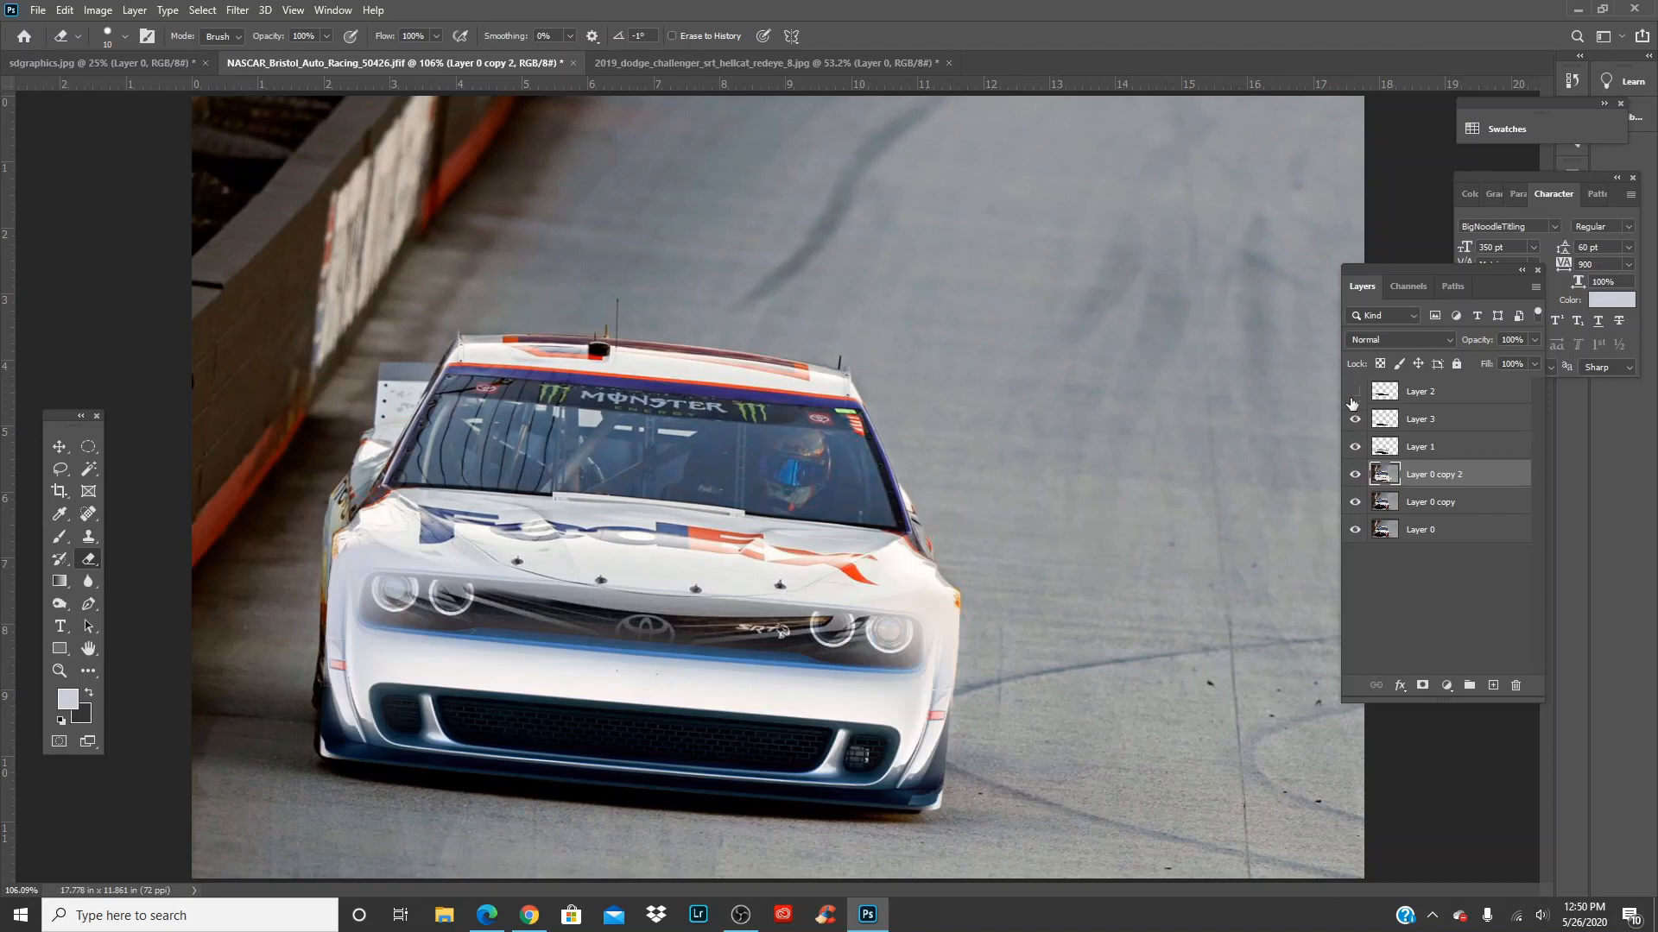
{"action": "left_click", "coordinate": [1354, 391]}
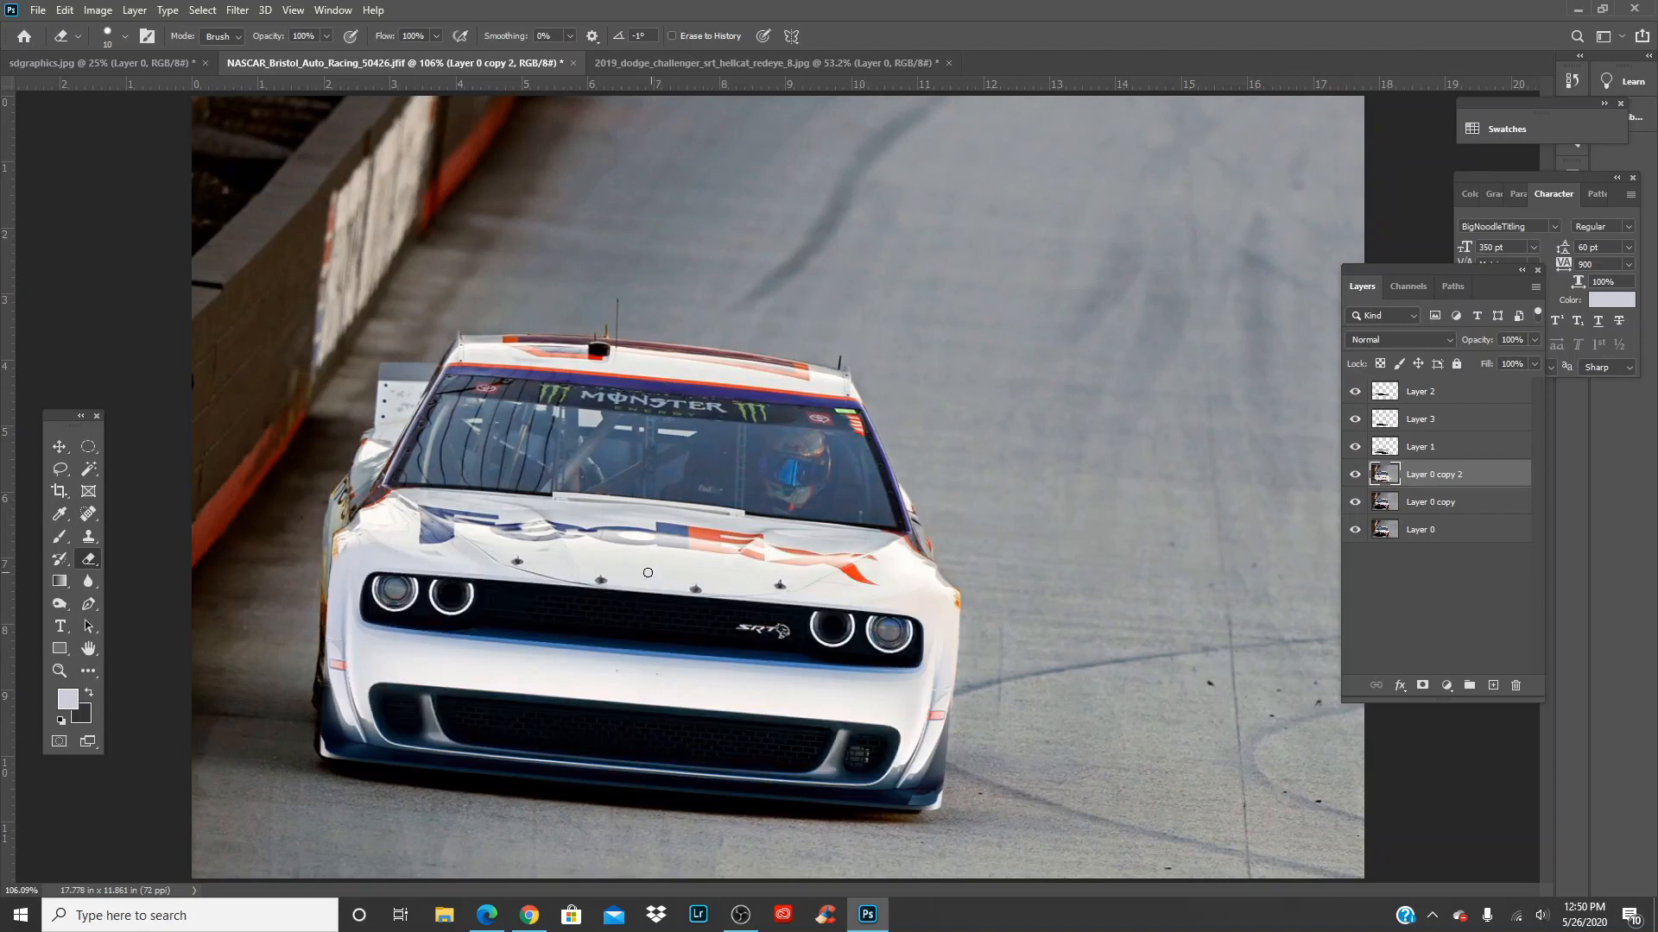
Free-transform Layers 1, 2 and 3 together, lowering their top edge to about 94.7% height and slightly adjusting the upper corner
{"action": "scroll", "coordinate": [664, 587], "scroll_direction": "up", "scroll_amount": 5}
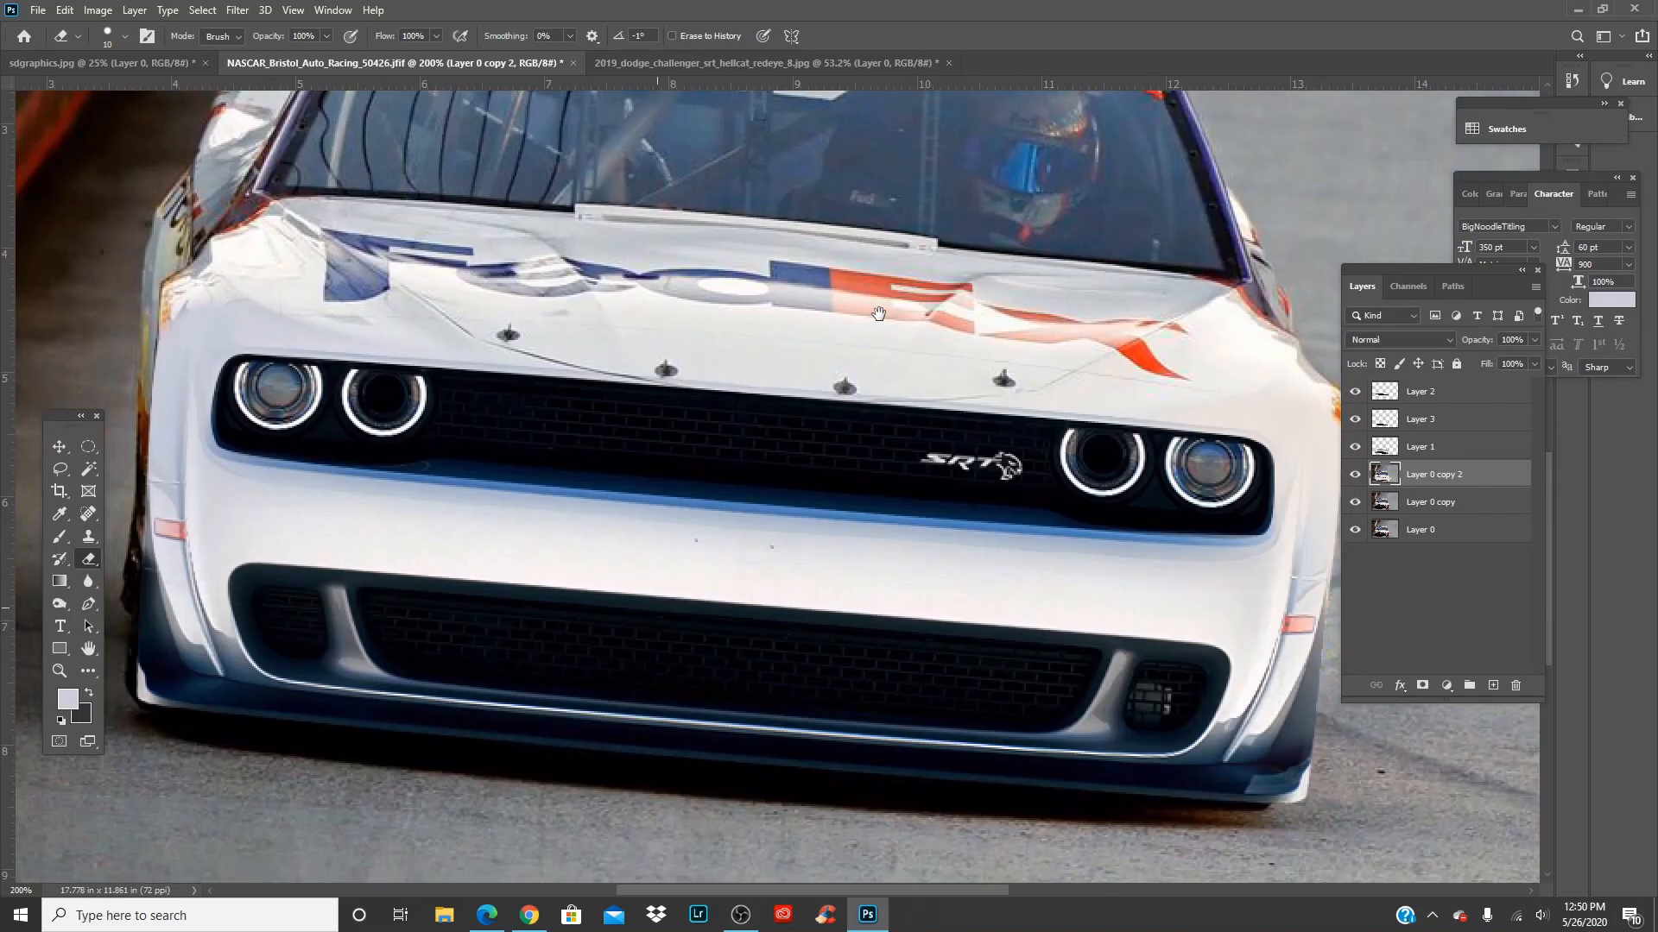
{"action": "key", "text": "v"}
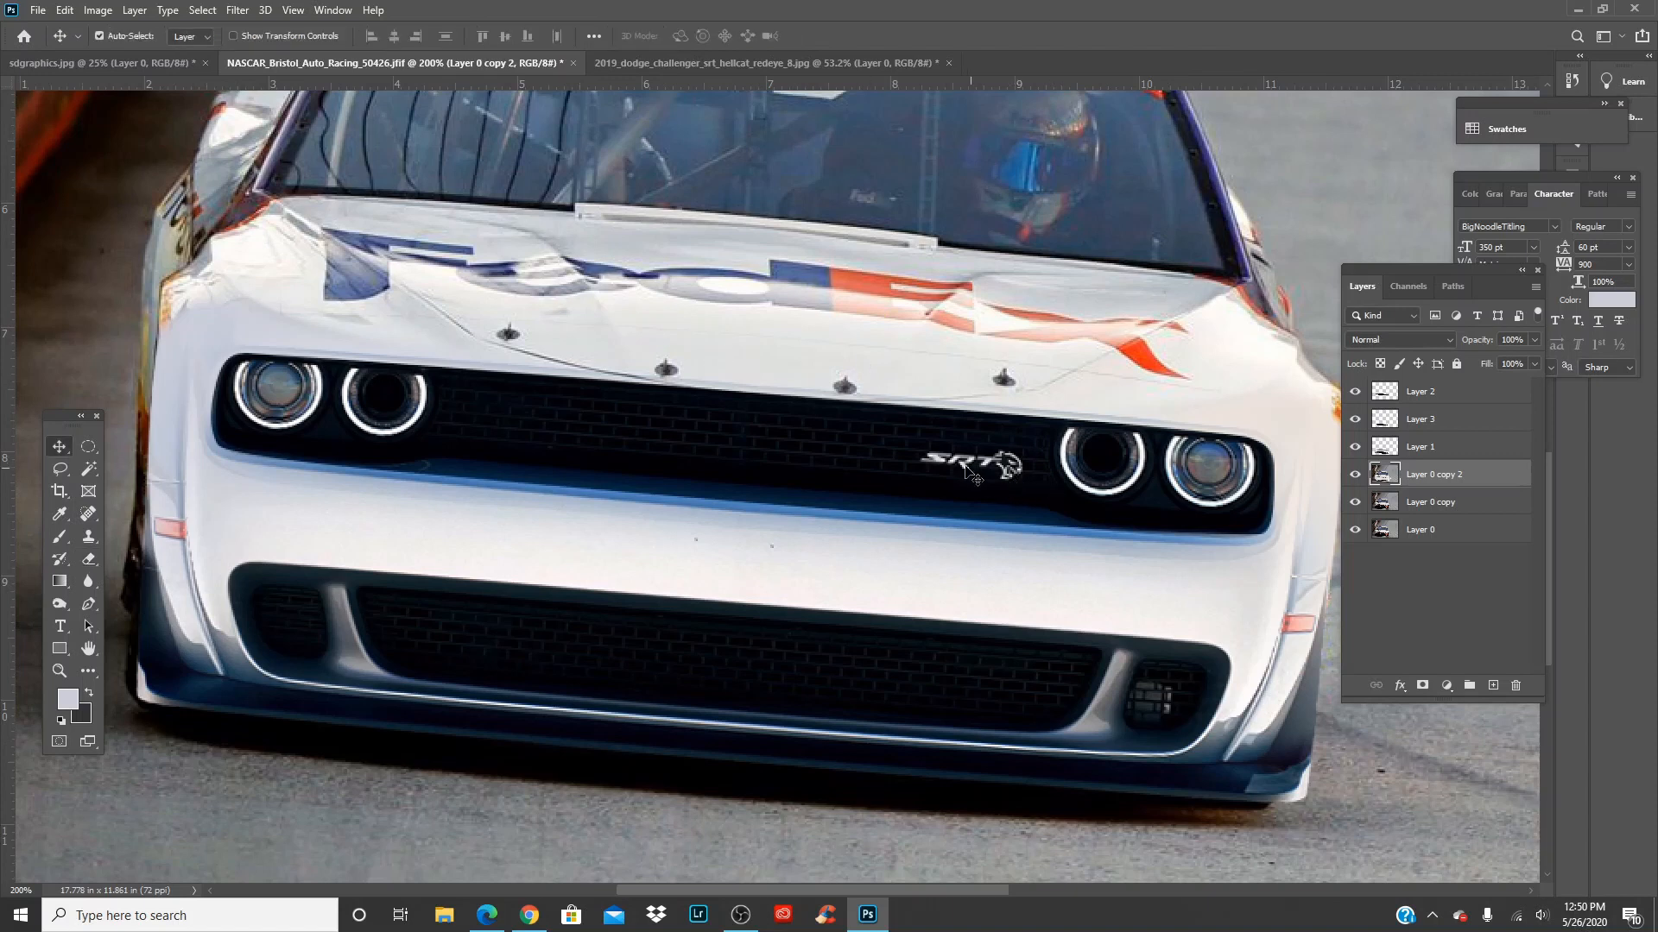
{"action": "left_click", "coordinate": [960, 464]}
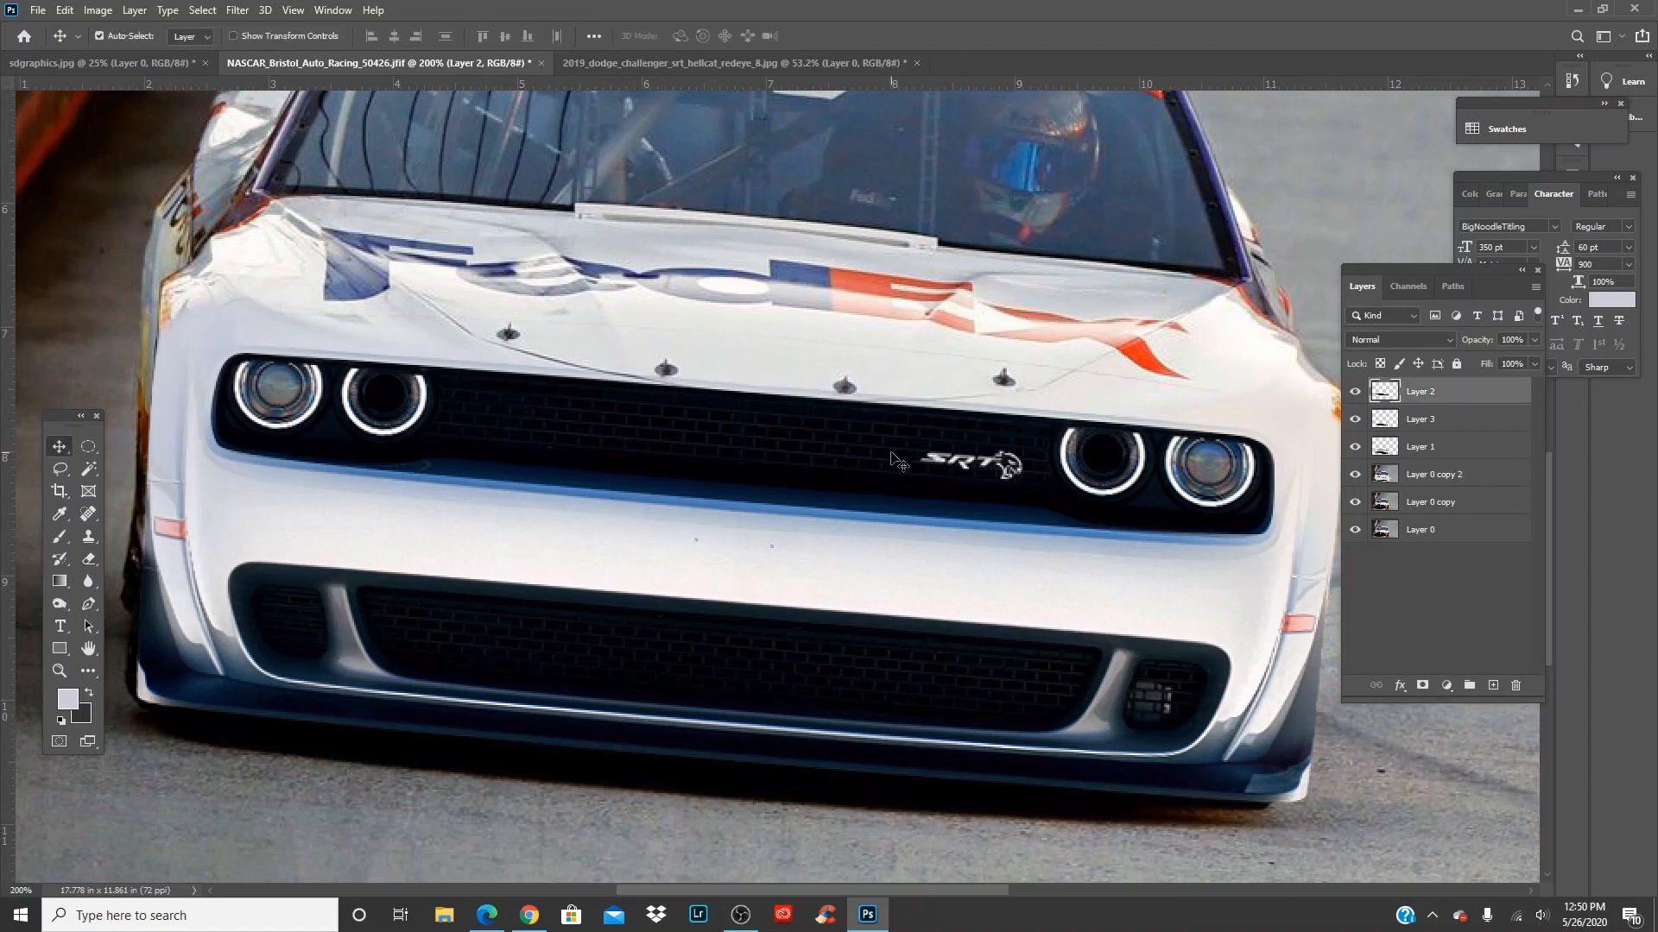
{"action": "left_click", "coordinate": [1458, 458], "text": "shift"}
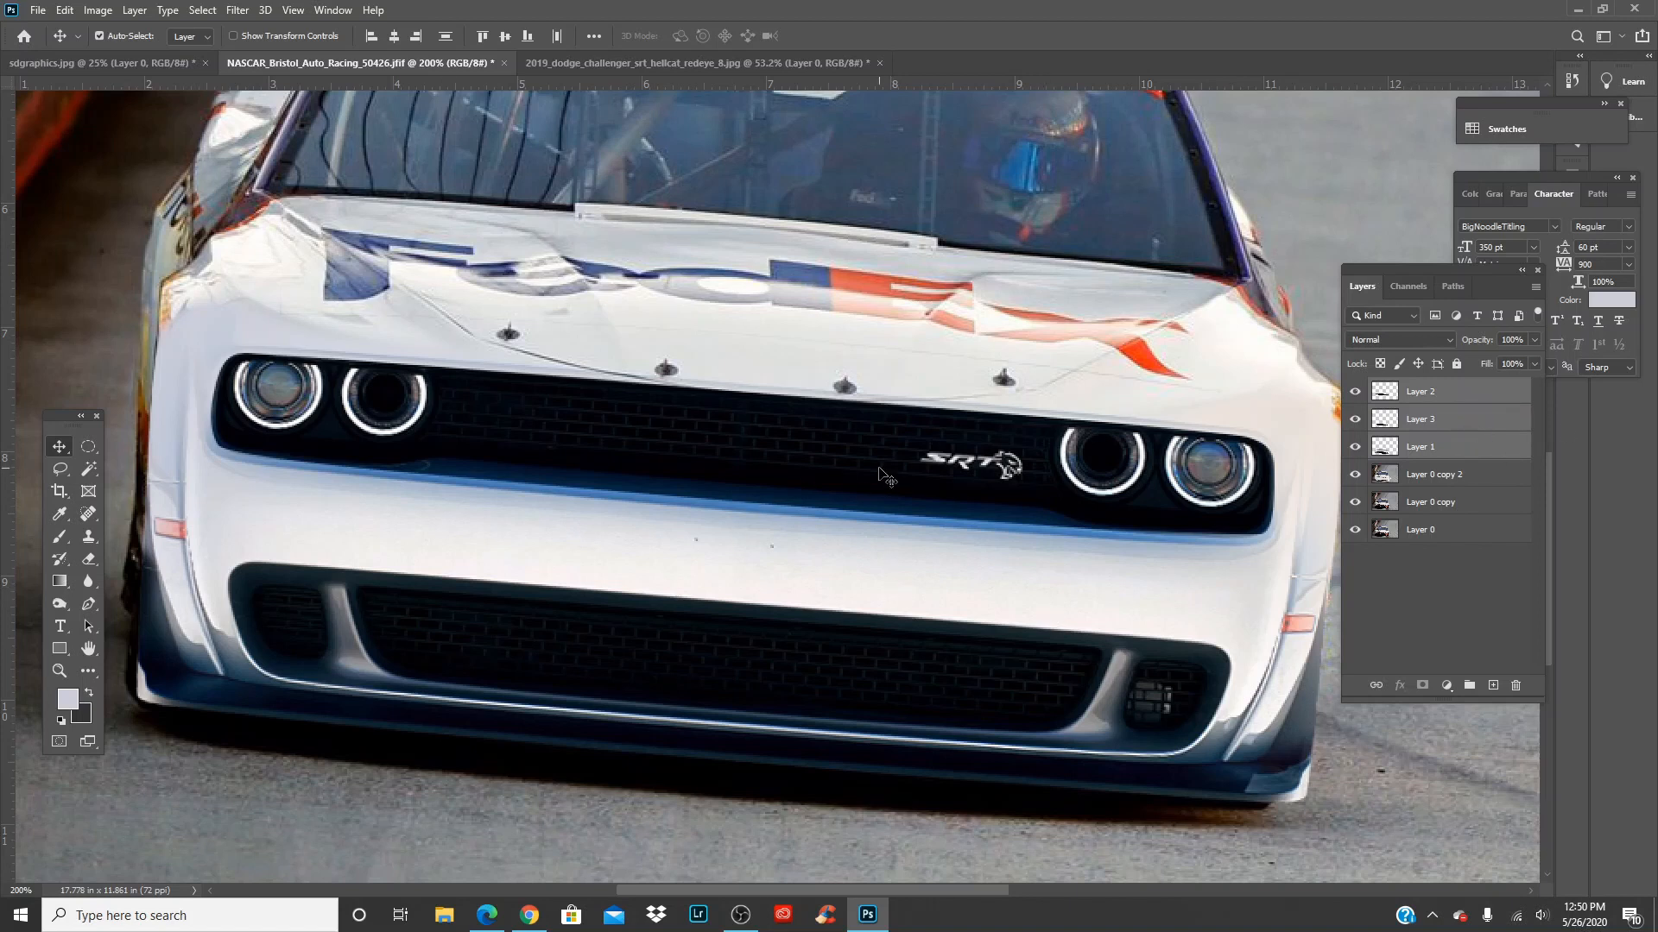
{"action": "key", "text": "ctrl+0"}
{"action": "key", "text": "ctrl+t"}
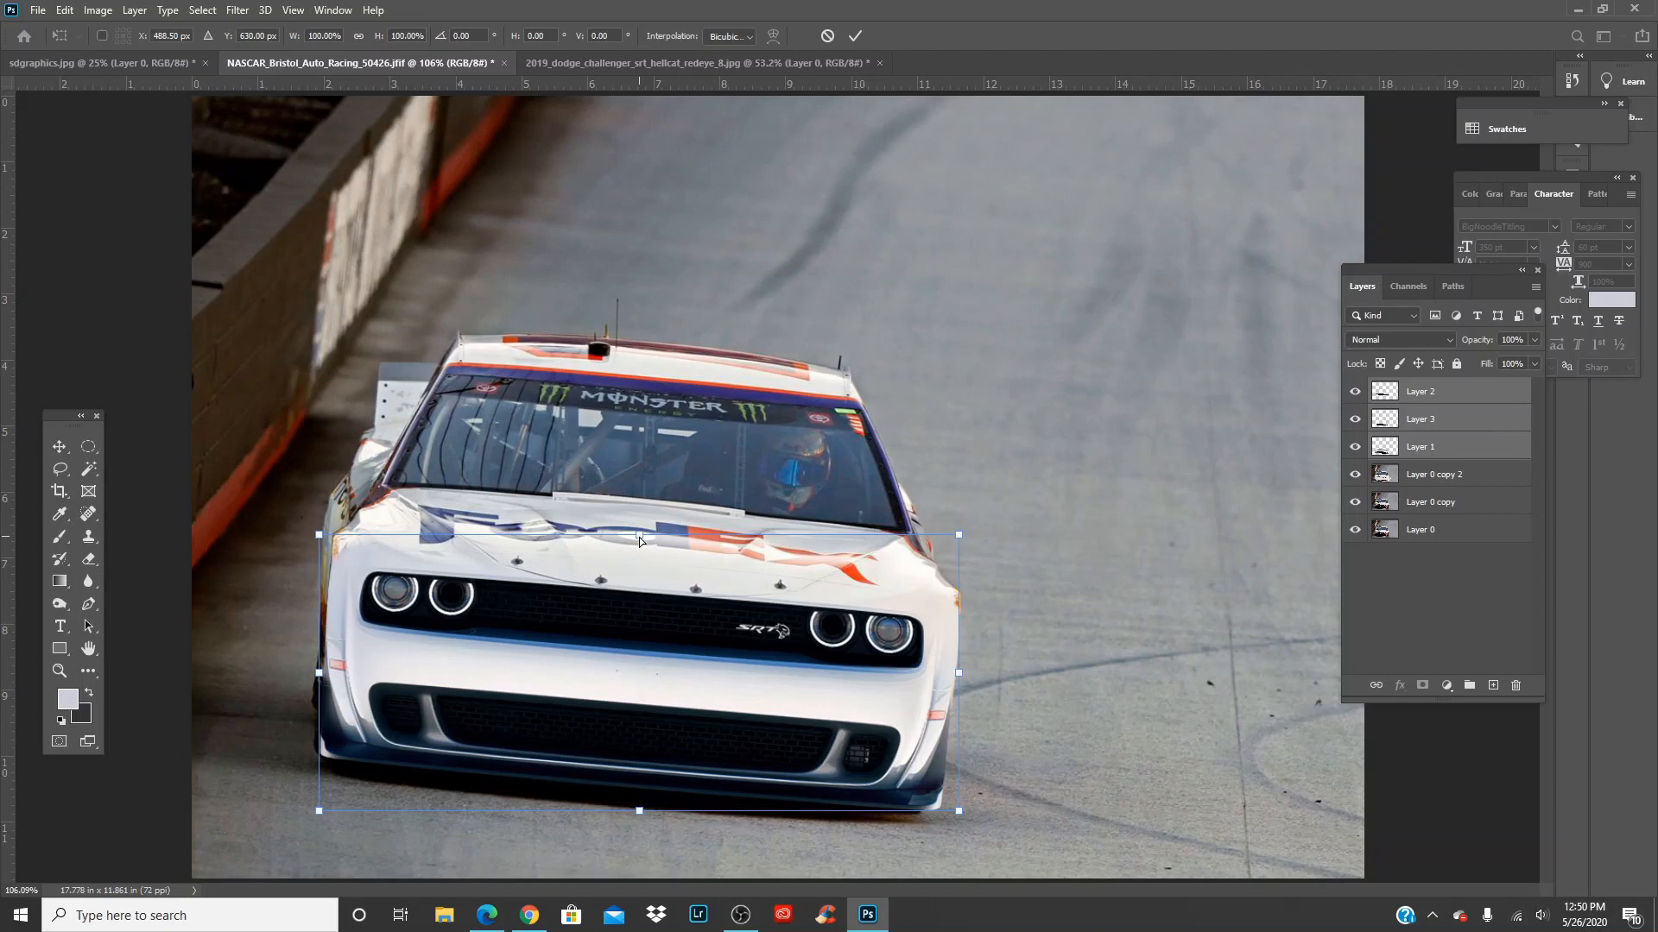
{"action": "left_click_drag", "start_coordinate": [639, 537], "coordinate": [638, 555]}
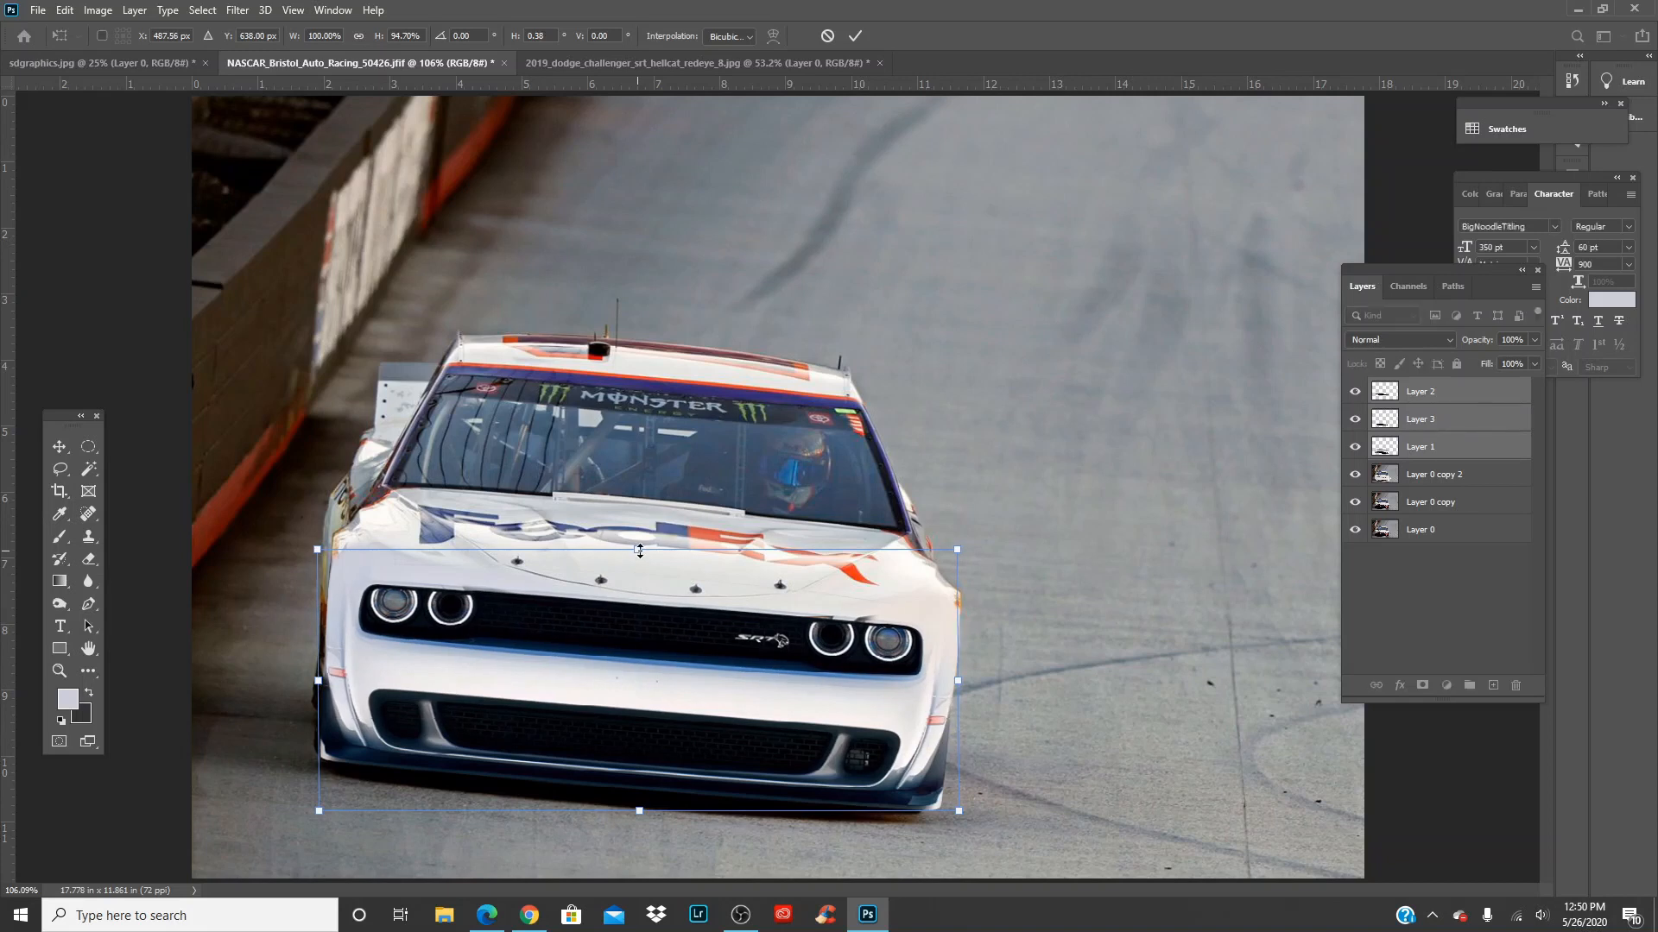
{"action": "left_click_drag", "start_coordinate": [958, 560], "coordinate": [956, 557]}
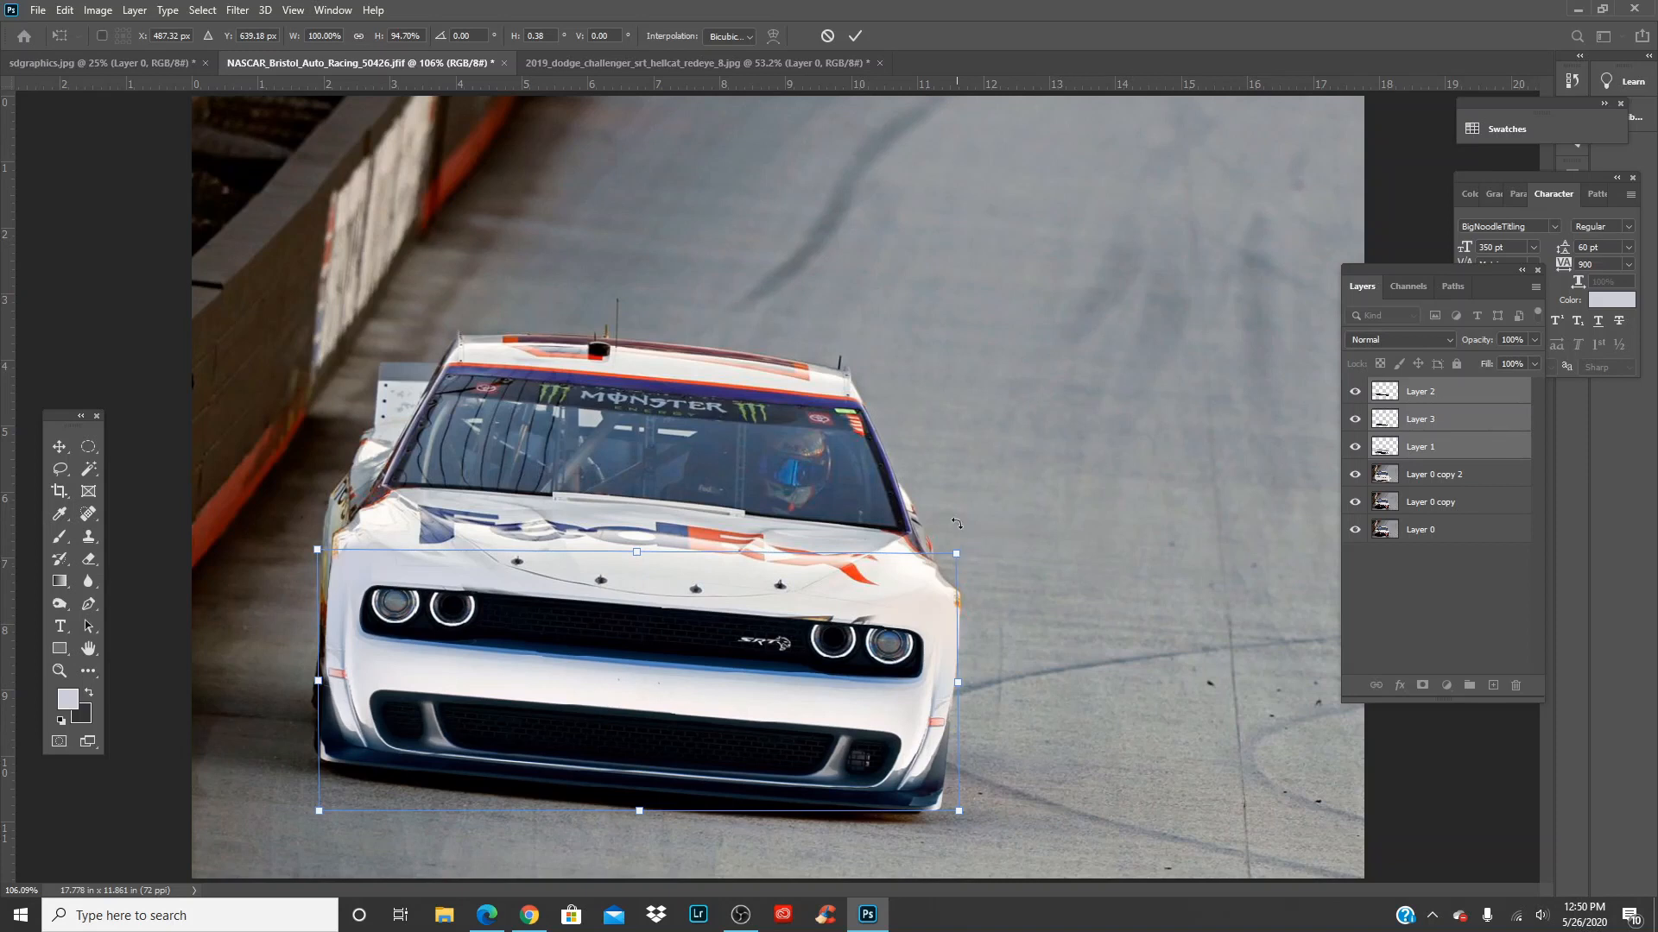
{"action": "left_click", "coordinate": [855, 36]}
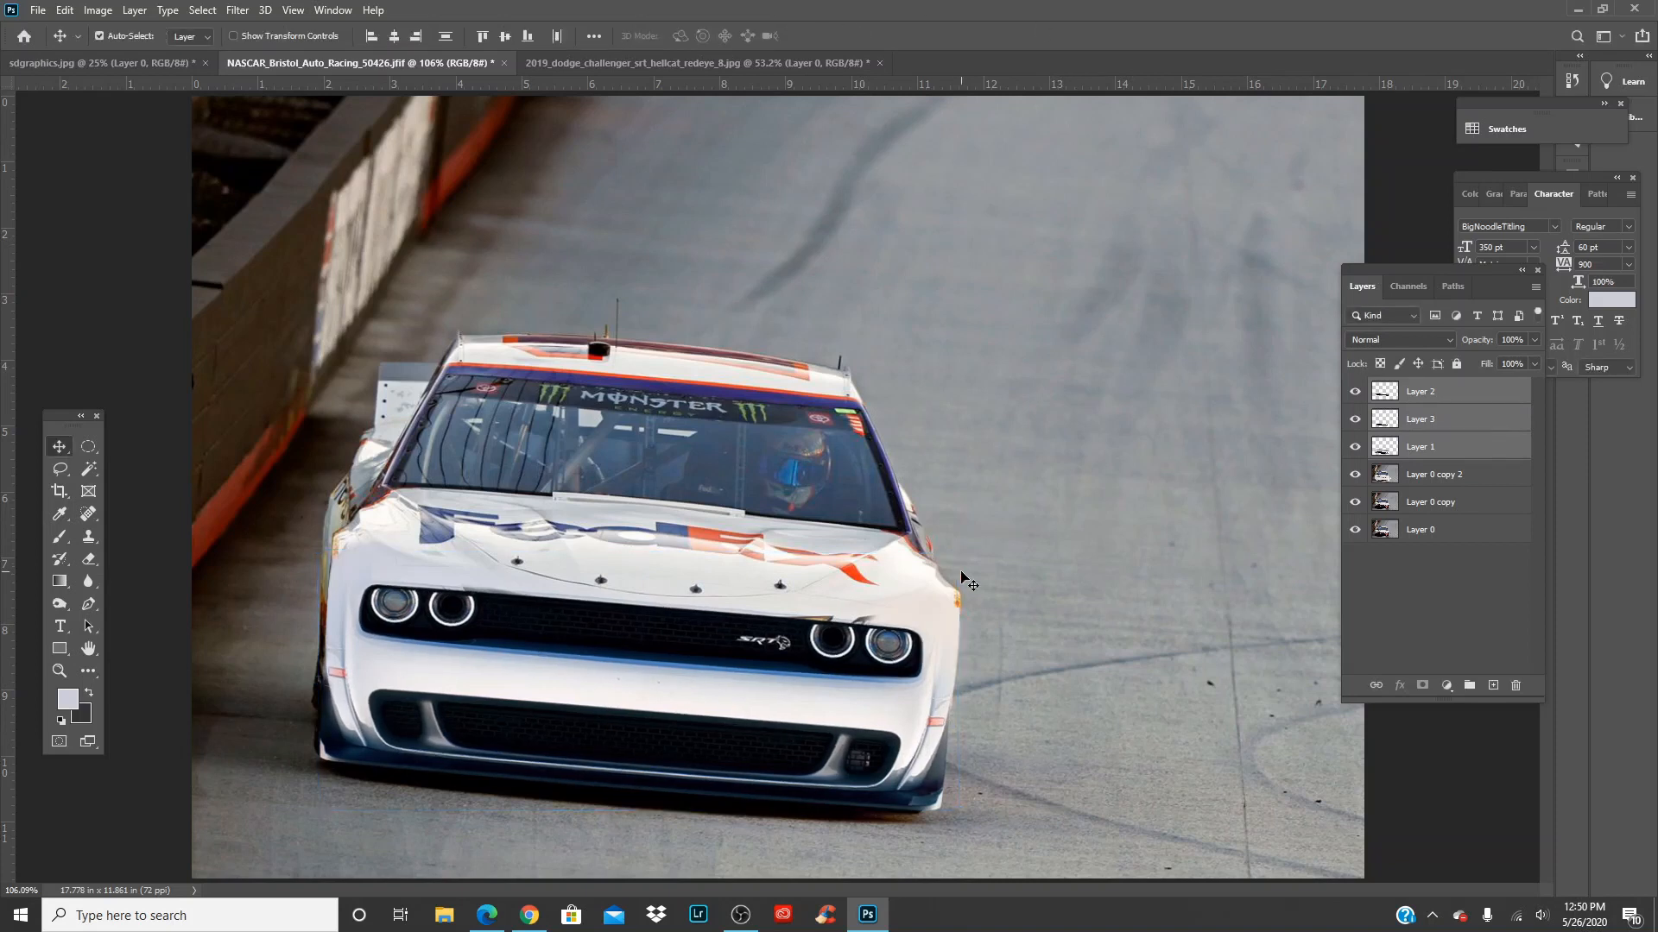
On Layer 0 copy 2, sample the off-white hood color and paint out the old headlight remnants above the headlights beside the SRT badge
{"action": "left_click", "coordinate": [1399, 466]}
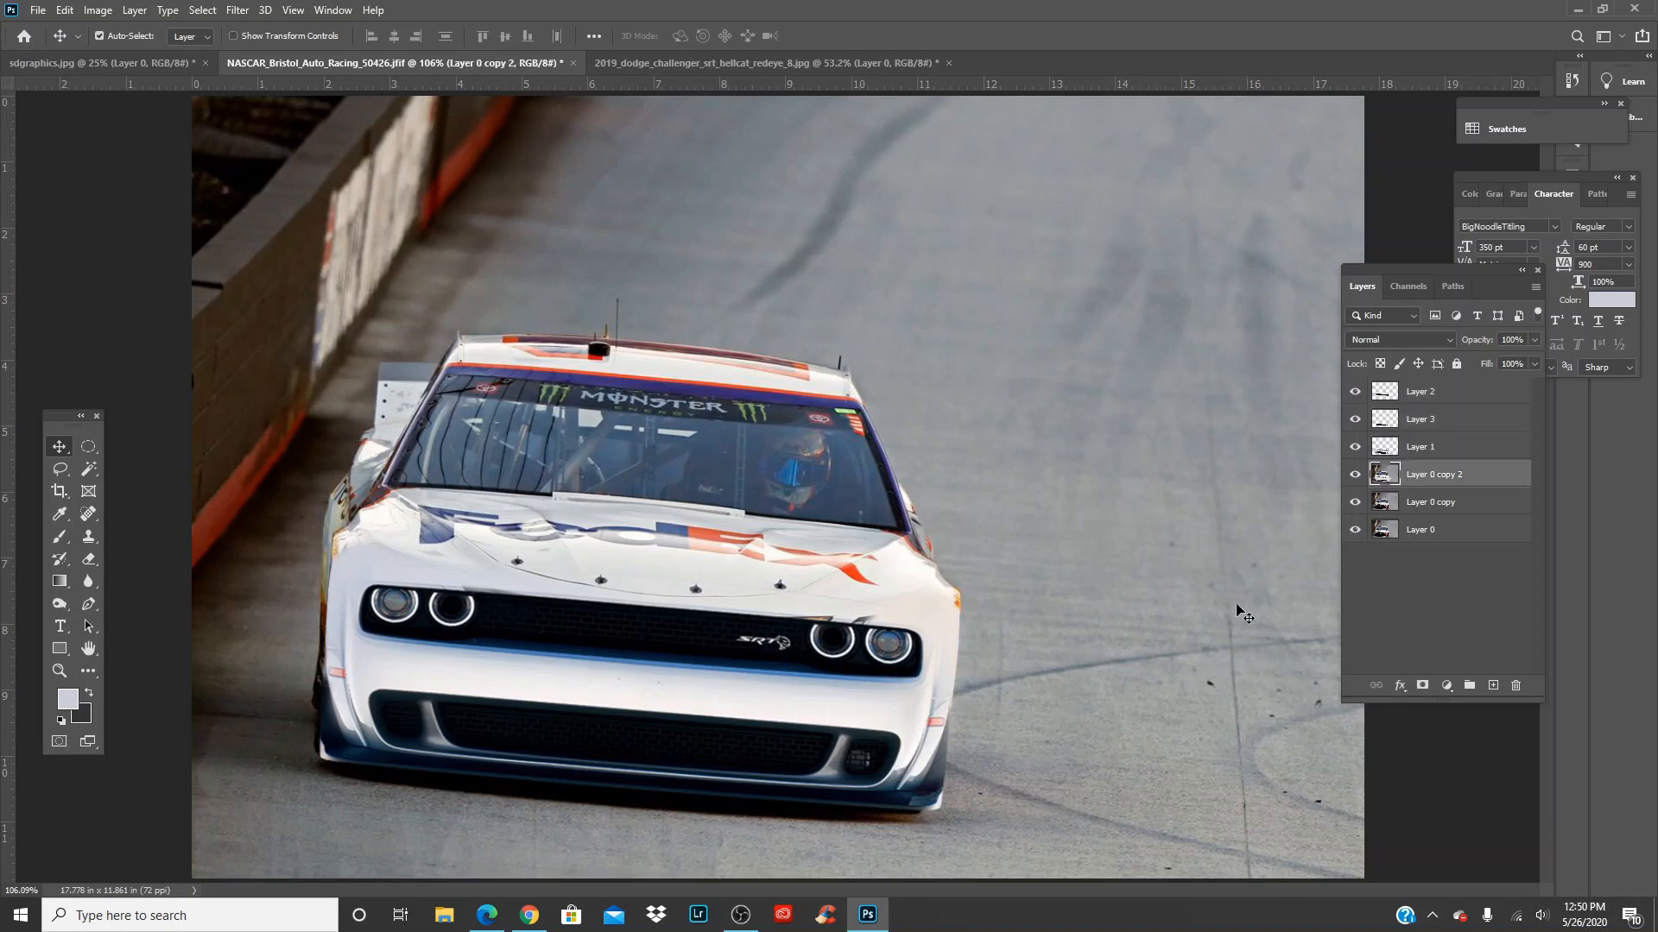
{"action": "key", "text": "ctrl+plus"}
{"action": "key", "text": "ctrl+plus"}
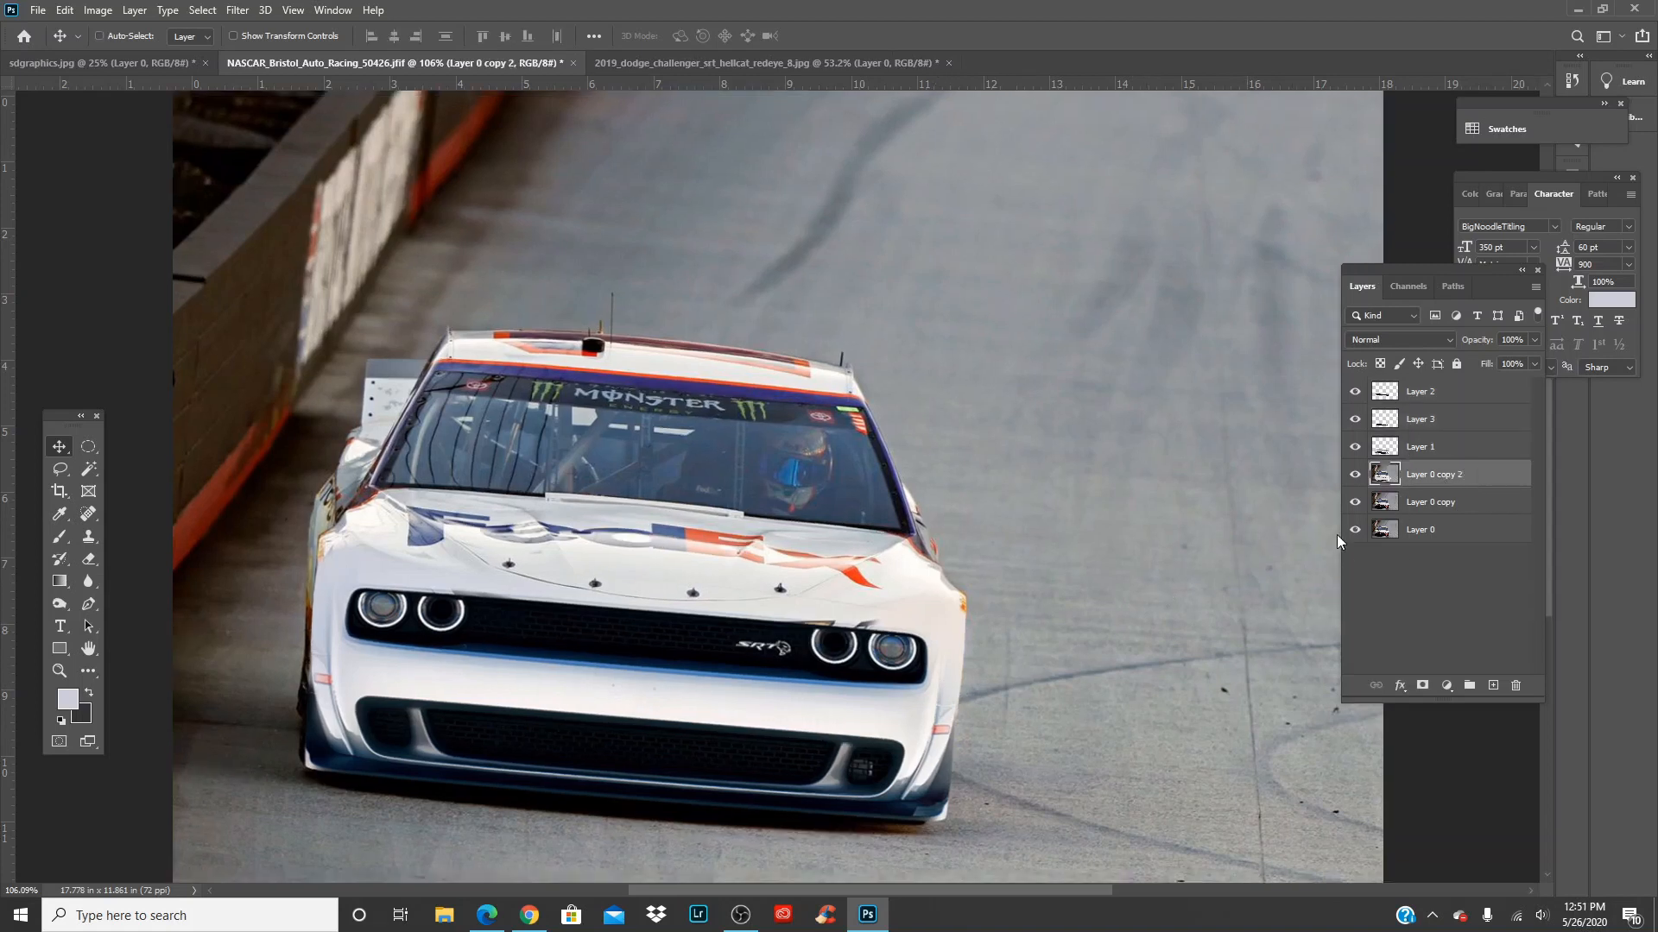
{"action": "scroll", "coordinate": [1080, 688], "scroll_direction": "right", "scroll_amount": 3}
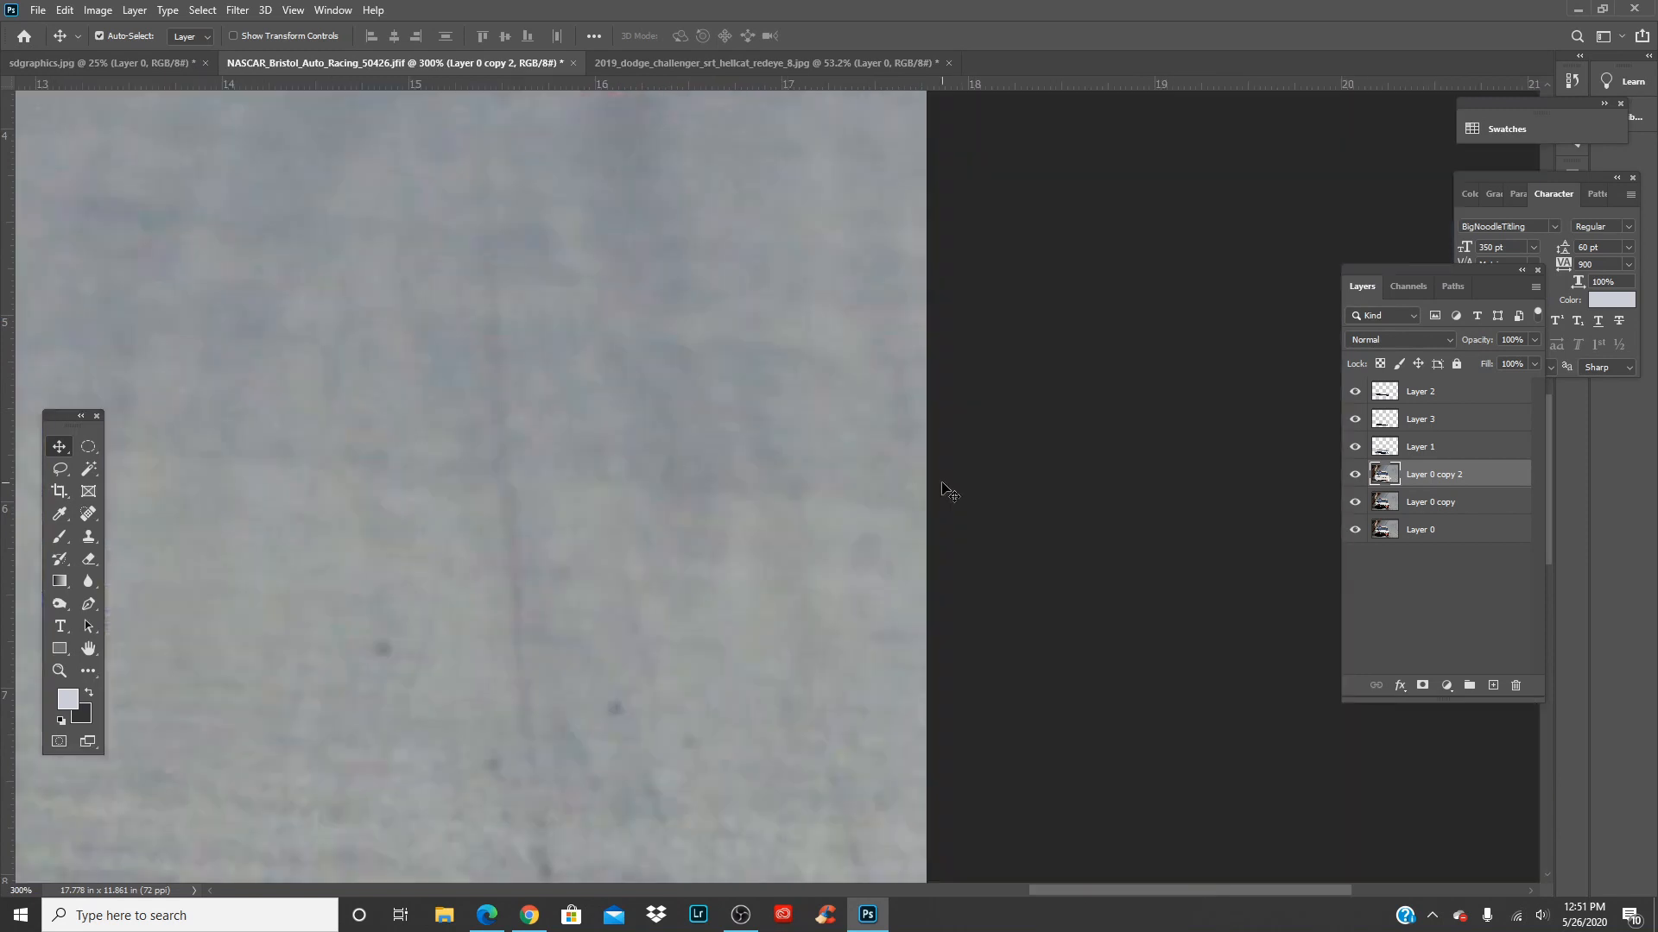
{"action": "scroll", "coordinate": [950, 492], "scroll_direction": "left", "scroll_amount": 1}
{"action": "key", "text": "ctrl+0"}
{"action": "key", "text": "ctrl+plus"}
{"action": "key", "text": "ctrl+plus"}
{"action": "key", "text": "ctrl+plus"}
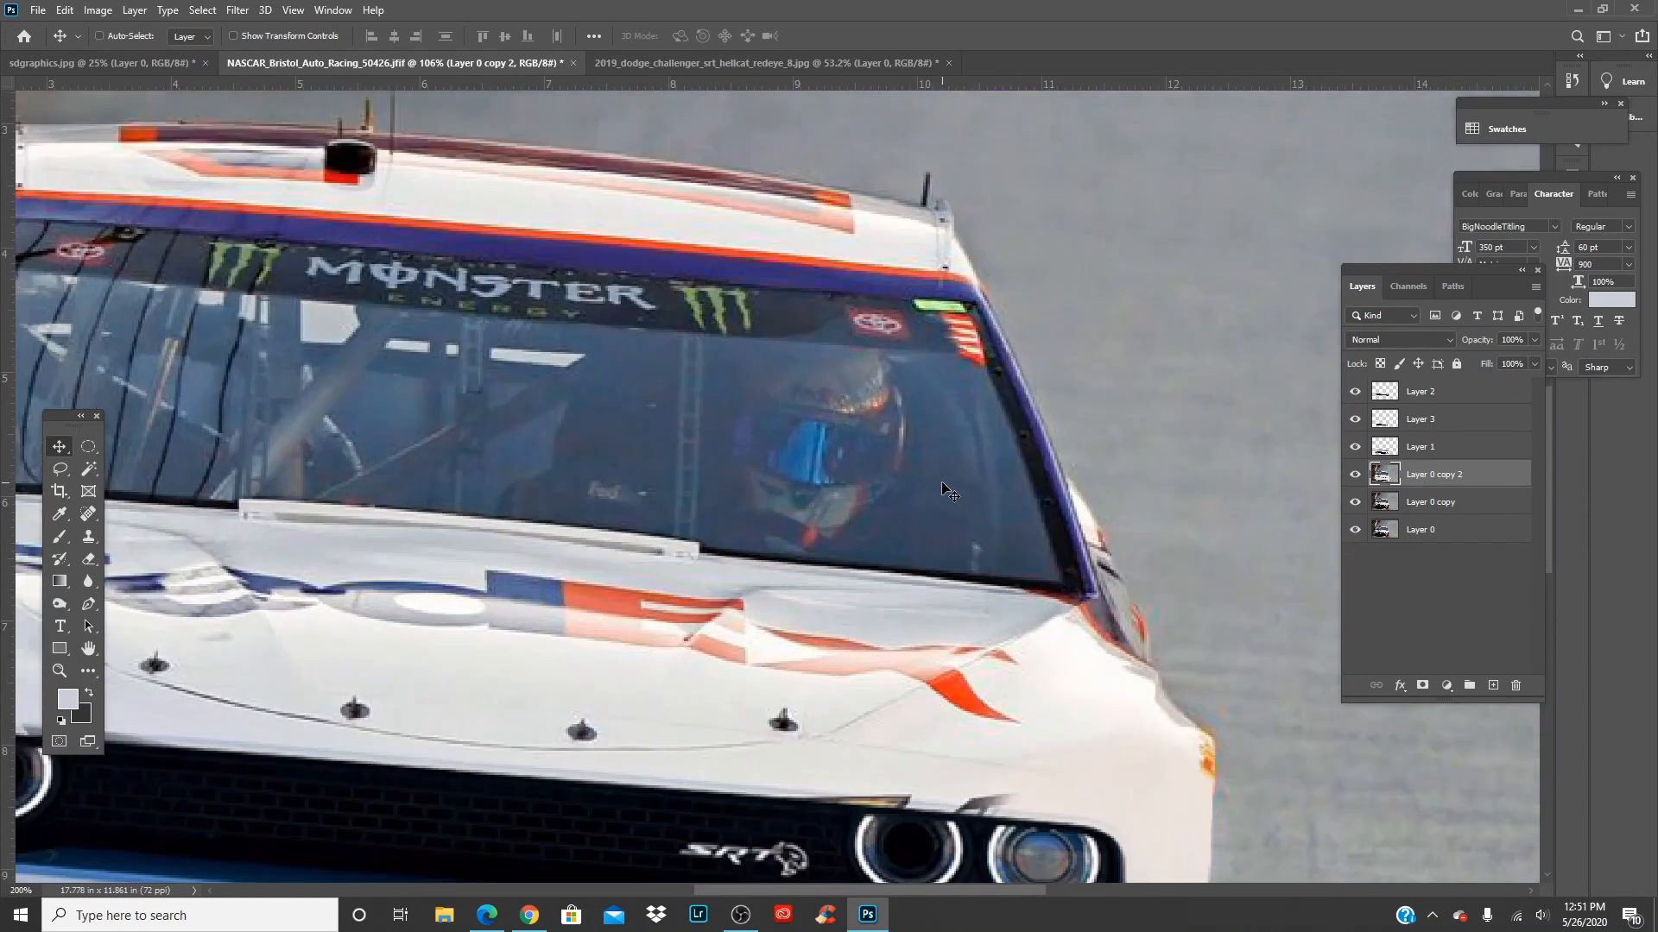
{"action": "left_click_drag", "start_coordinate": [1019, 546], "coordinate": [988, 367]}
{"action": "key", "text": "i"}
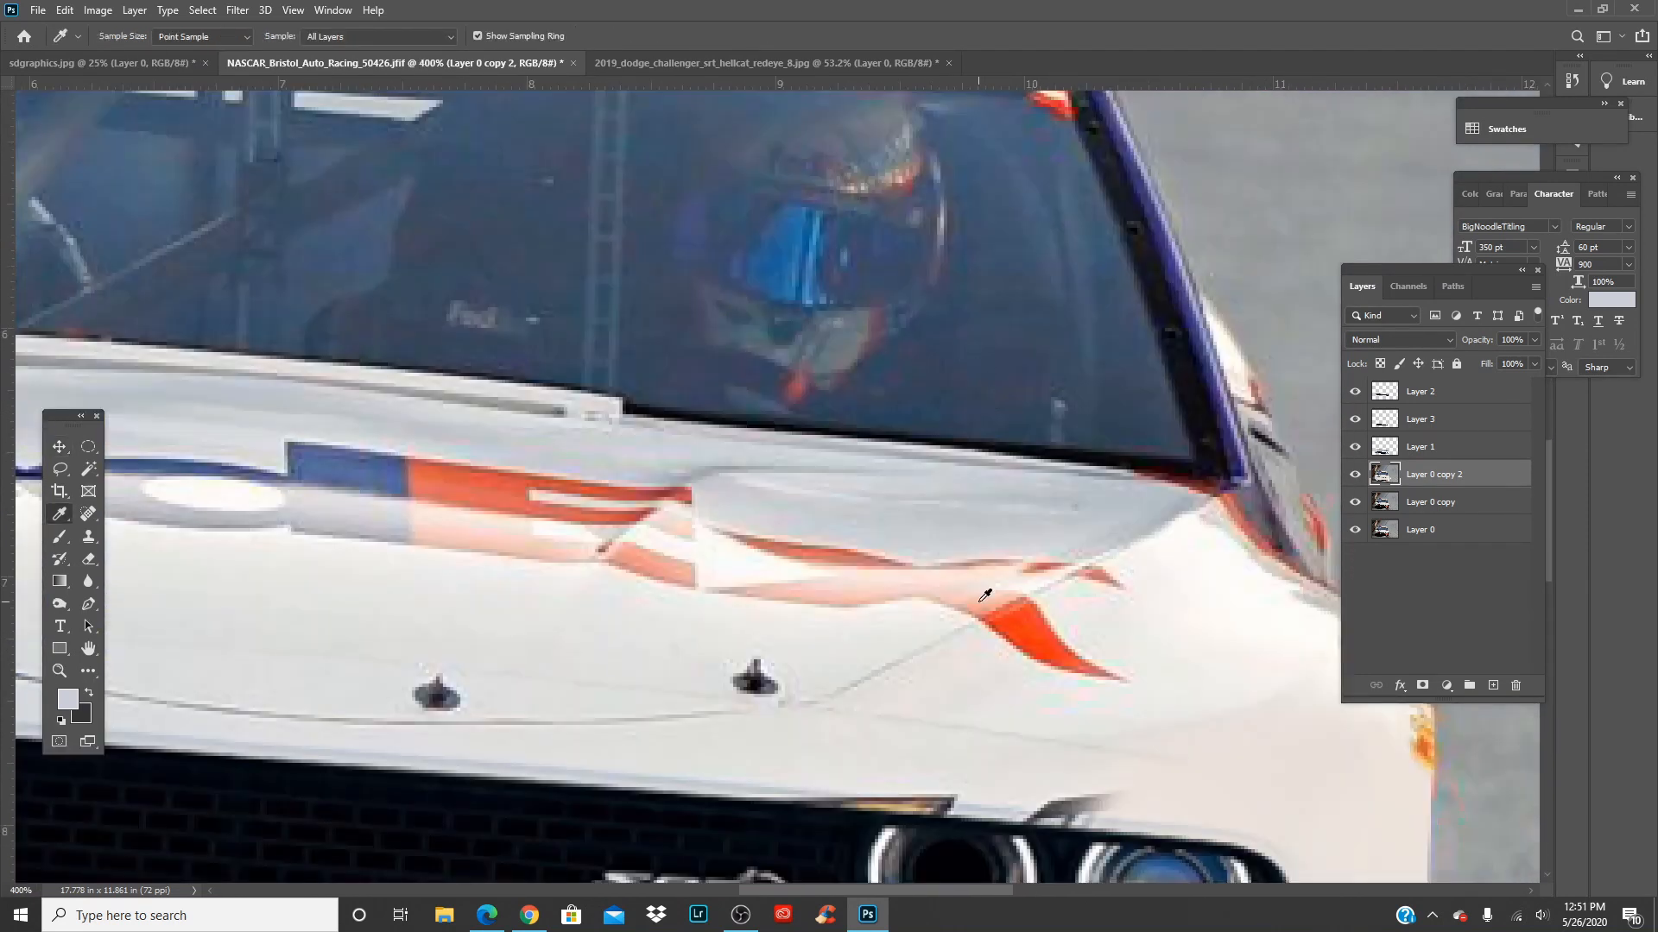
{"action": "left_click_drag", "start_coordinate": [984, 671], "coordinate": [891, 490]}
{"action": "left_click", "coordinate": [907, 607]}
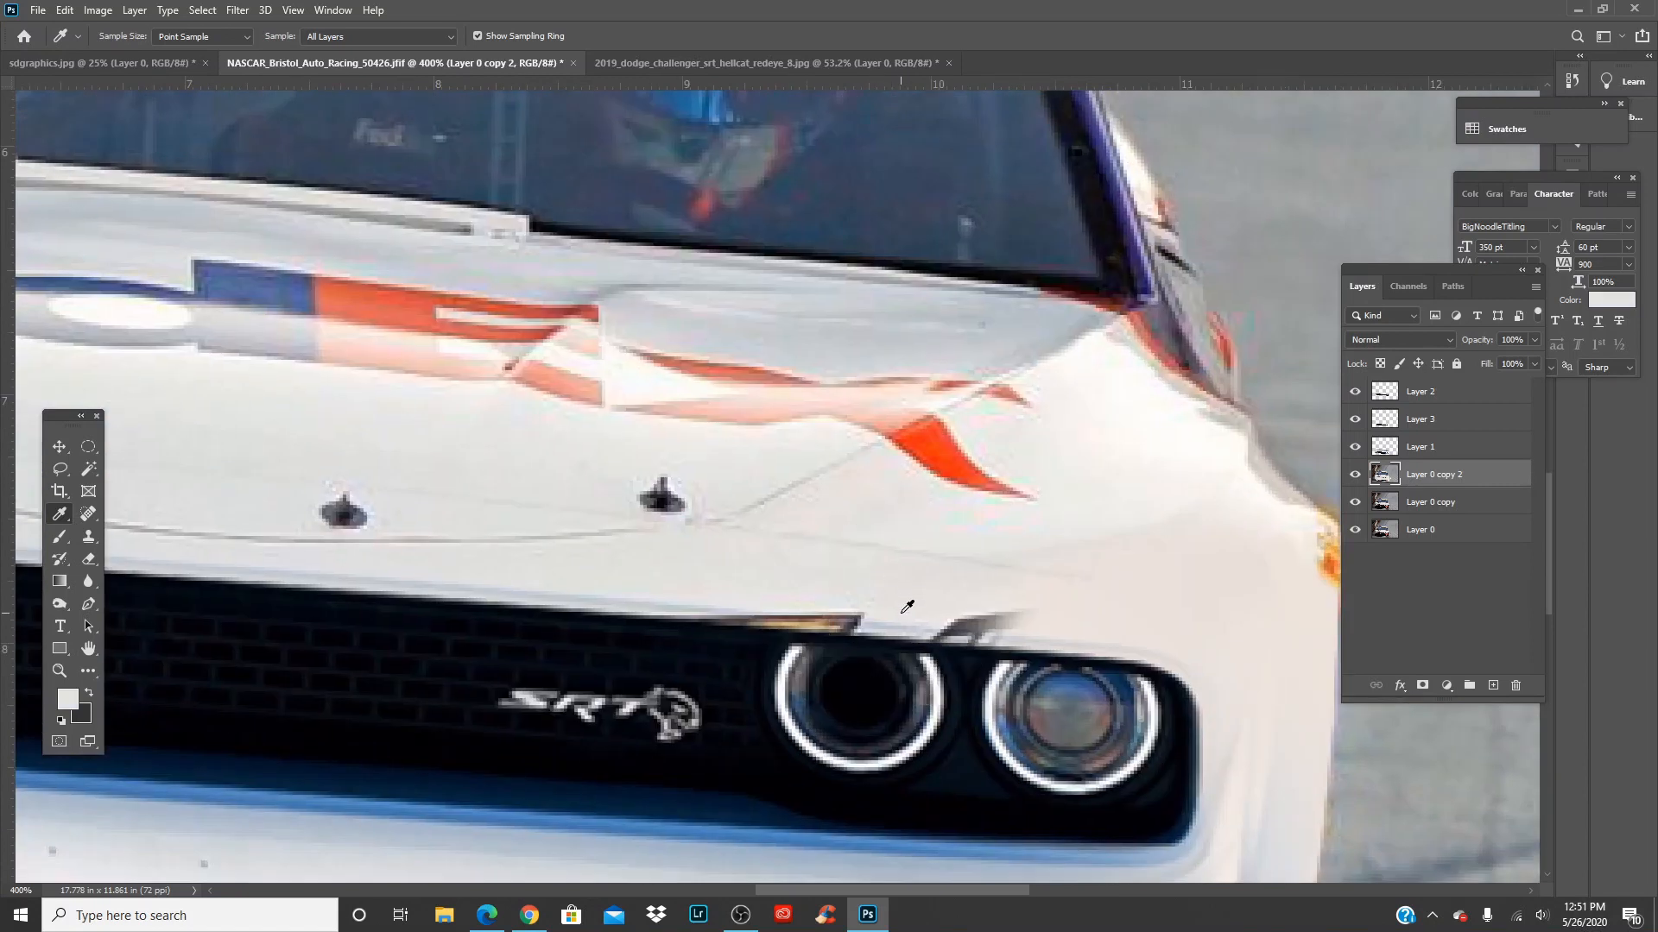
{"action": "key", "text": "b"}
{"action": "right_click", "coordinate": [852, 649]}
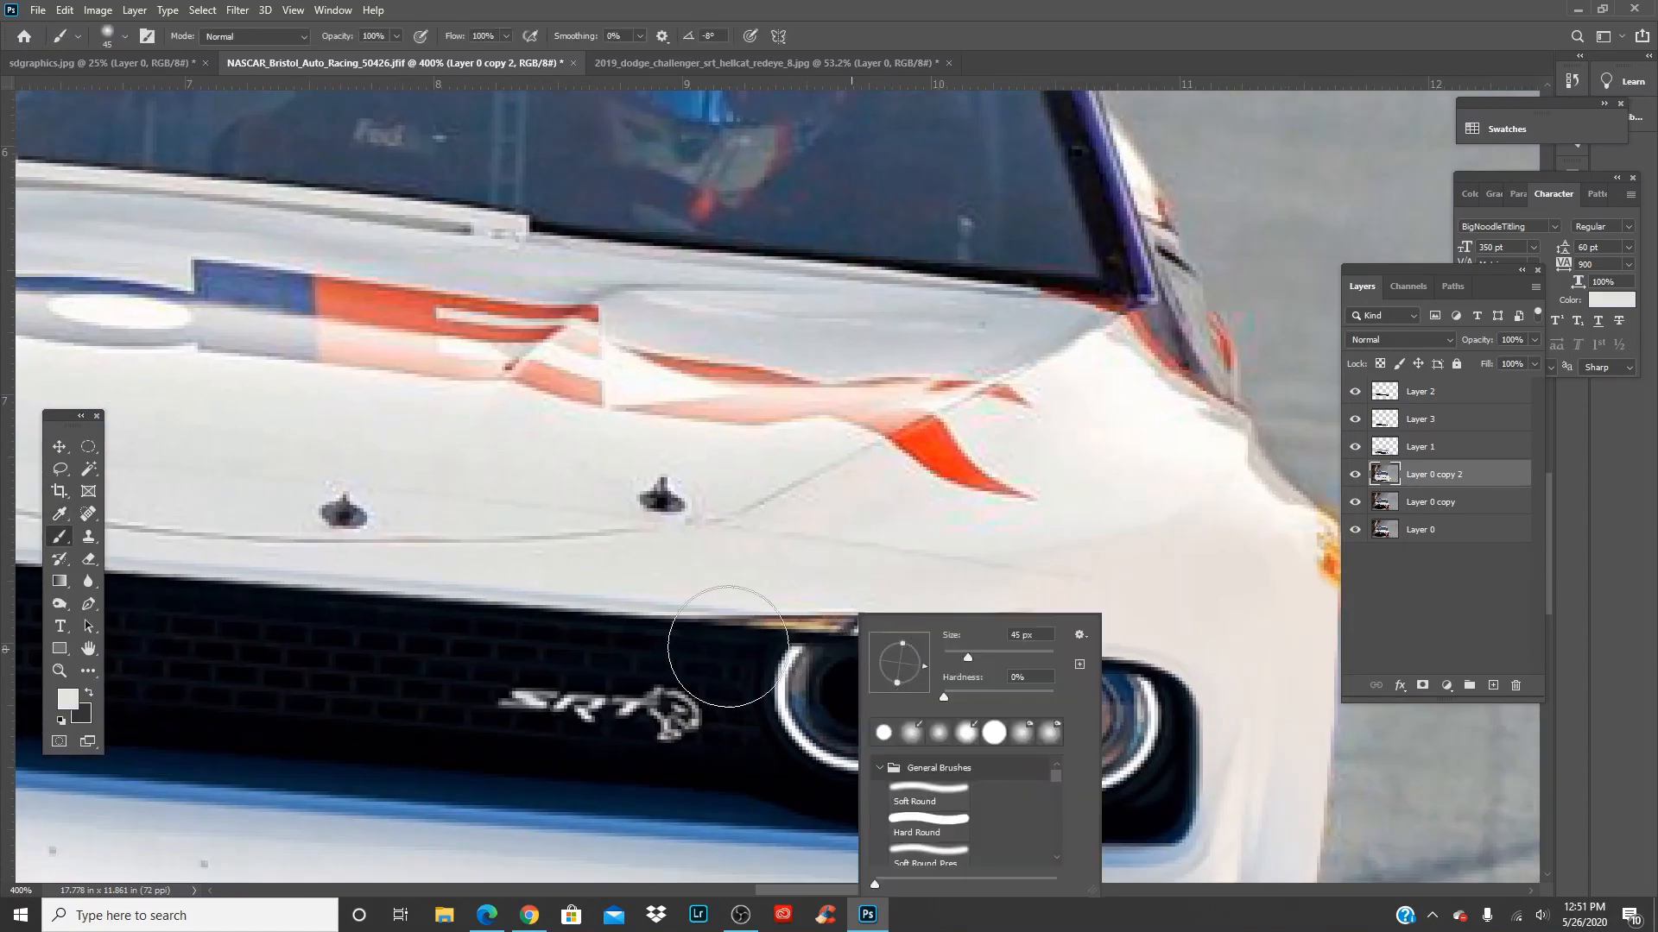
{"action": "mouse_move", "coordinate": [728, 647]}
{"action": "left_mouse_down"}
{"action": "mouse_move", "coordinate": [874, 663]}
{"action": "mouse_move", "coordinate": [807, 665]}
{"action": "mouse_move", "coordinate": [798, 683]}
{"action": "mouse_move", "coordinate": [1041, 665]}
{"action": "mouse_move", "coordinate": [873, 665]}
{"action": "left_mouse_up"}
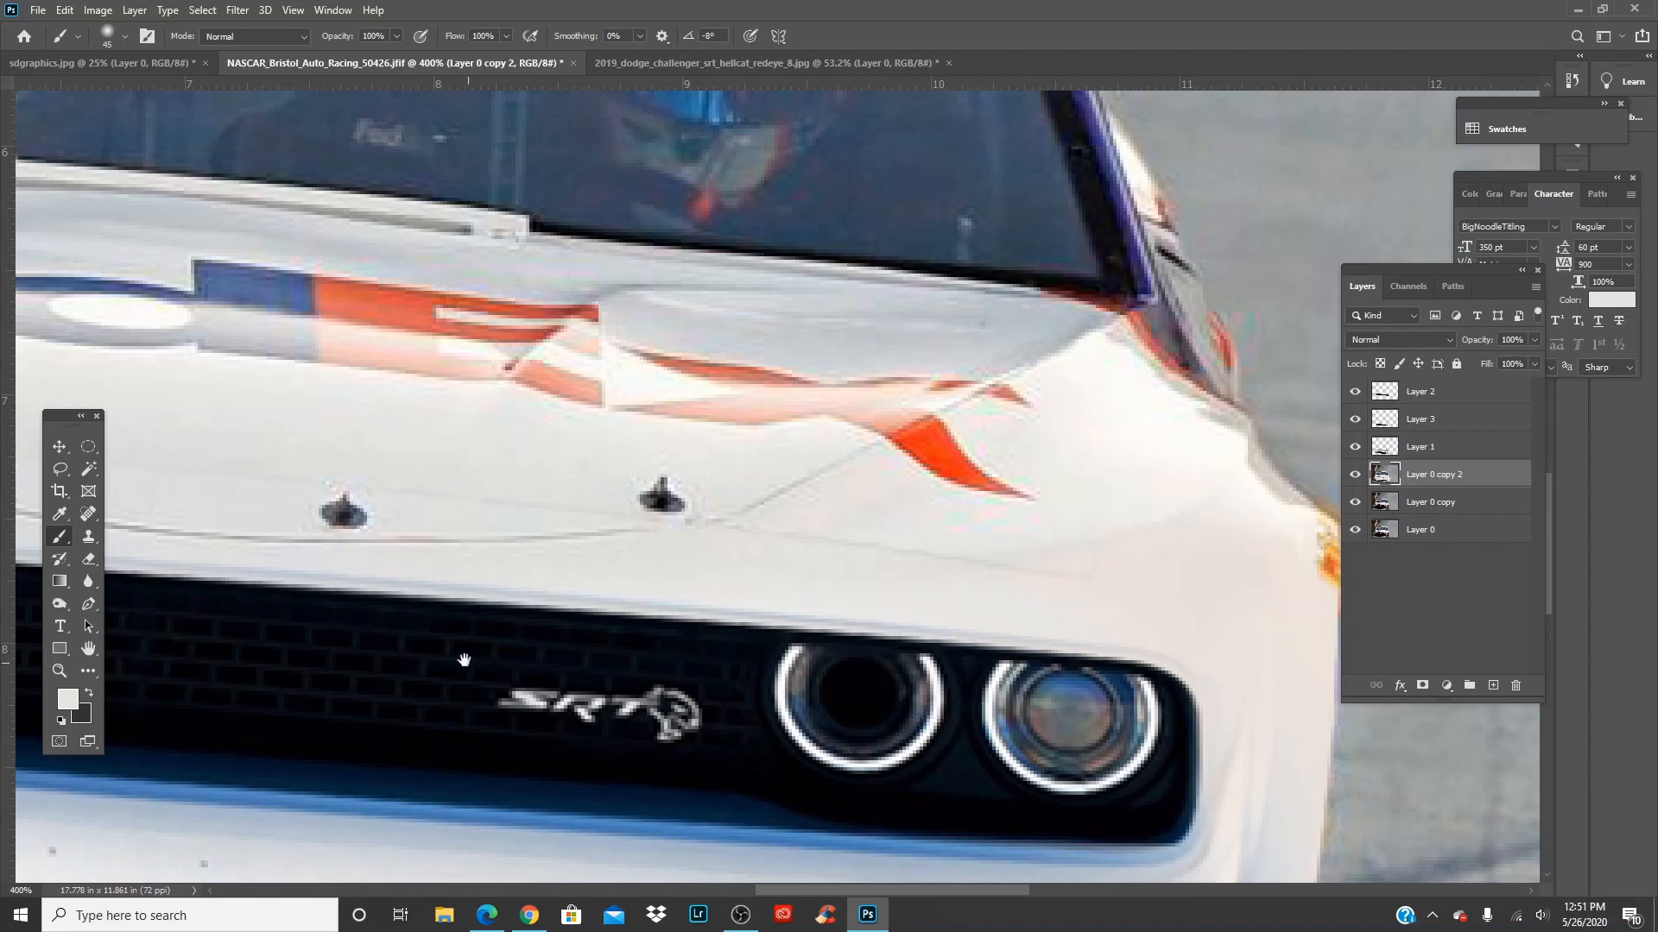
Sample the pale lavender body color and paint over the old headlight remnants above the opposite pair of headlights
{"action": "left_click_drag", "start_coordinate": [463, 660], "coordinate": [918, 666]}
{"action": "left_click_drag", "start_coordinate": [521, 636], "coordinate": [1003, 654]}
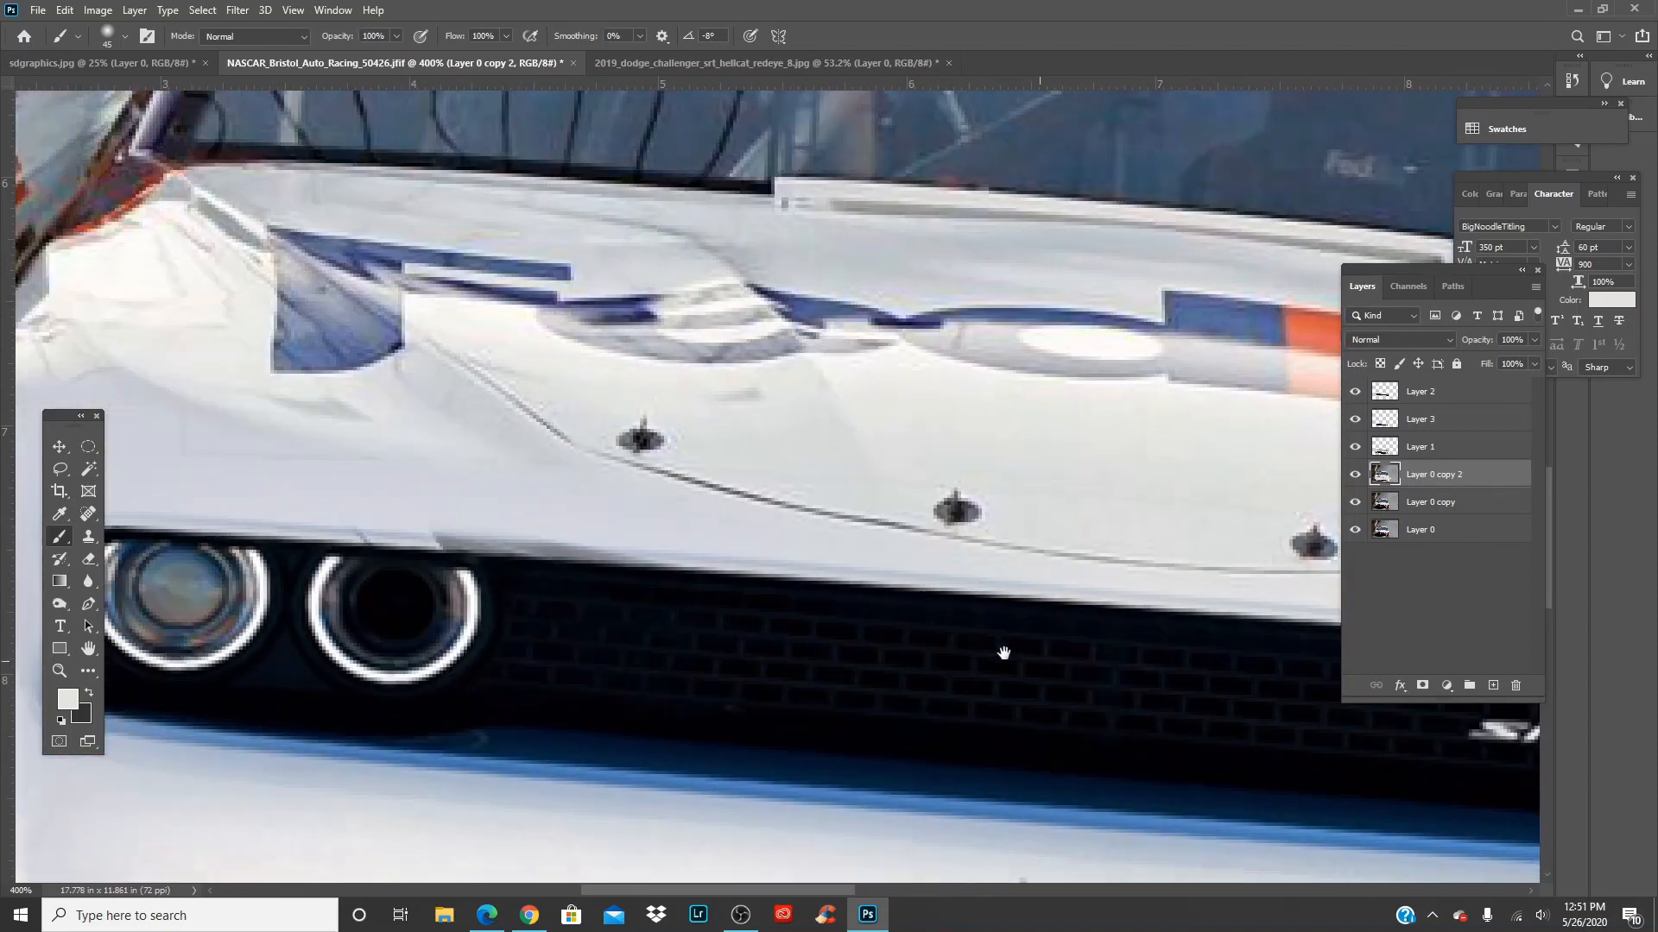
{"action": "left_click_drag", "start_coordinate": [581, 614], "coordinate": [748, 651]}
{"action": "key", "text": "i"}
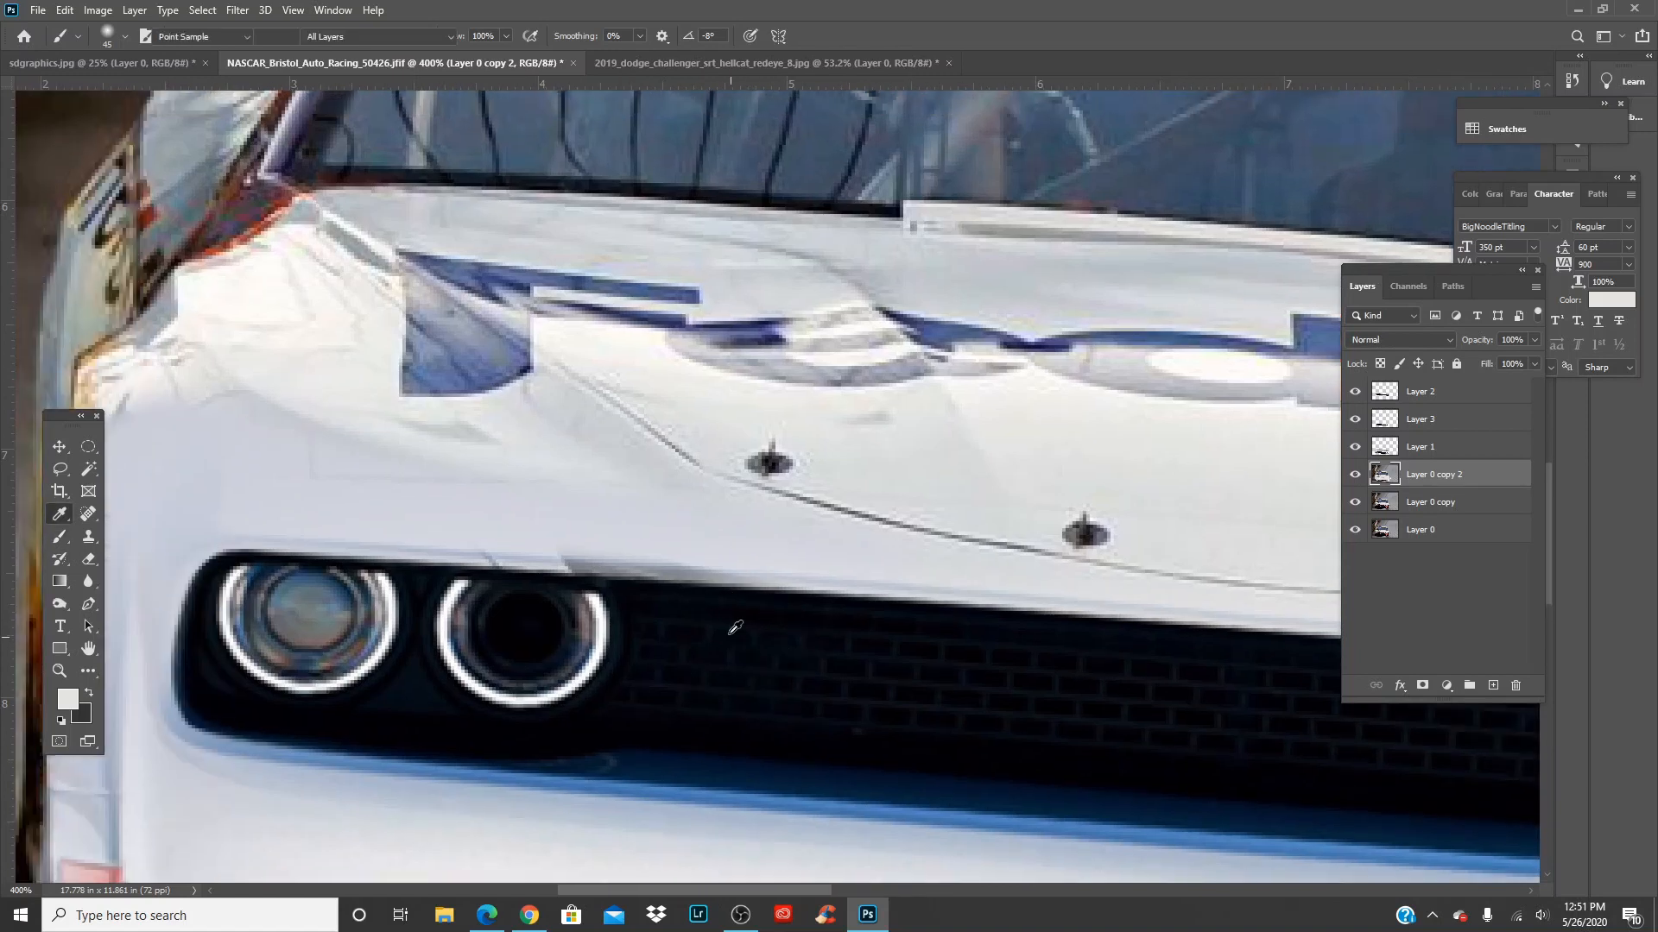
{"action": "key", "text": "b"}
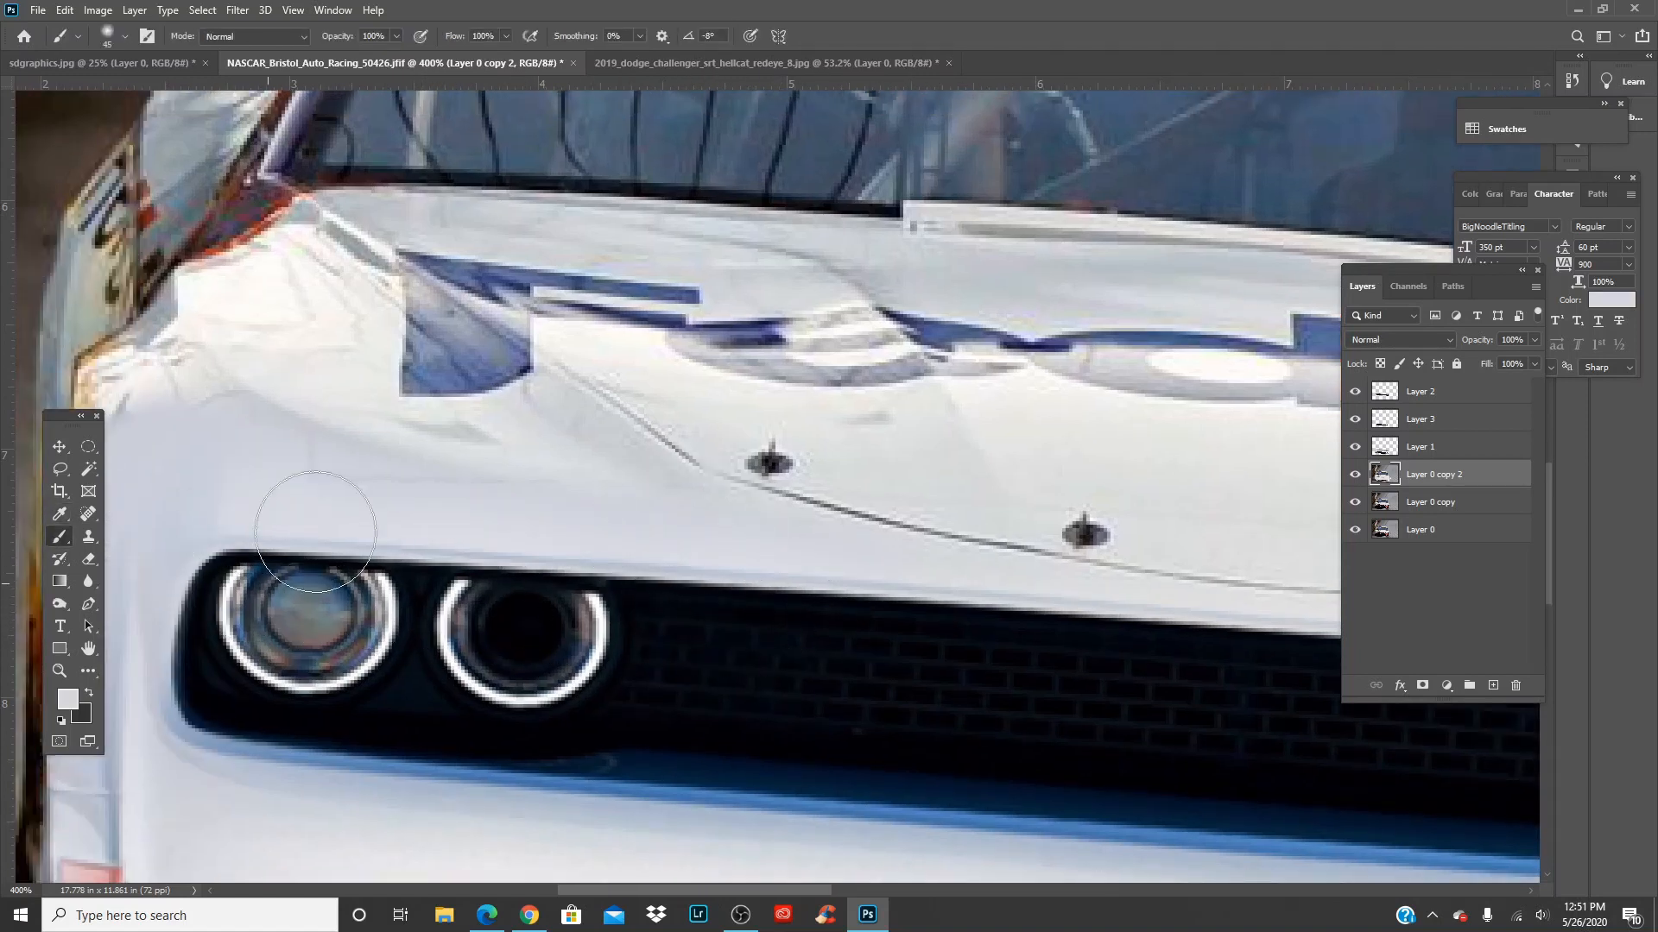
{"action": "left_click_drag", "start_coordinate": [318, 578], "coordinate": [447, 553]}
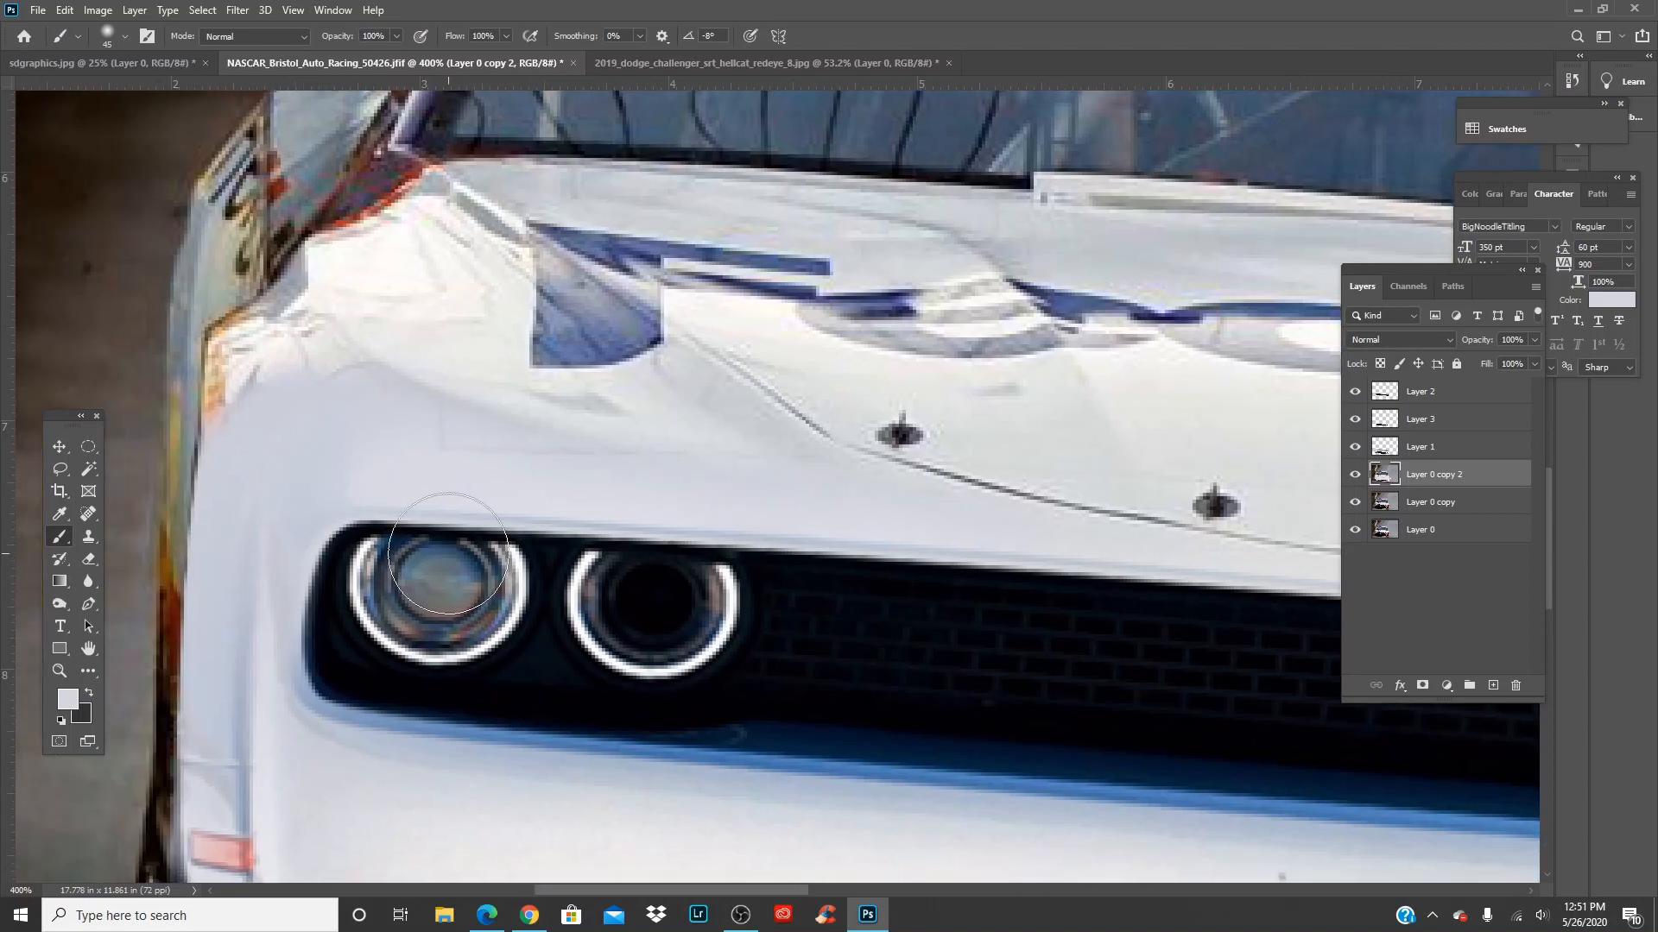
Select Layer 1, enlarge the Eraser to 45 px and lower its hardness for a soft edge
{"action": "key", "text": "v"}
{"action": "left_click", "coordinate": [631, 517]}
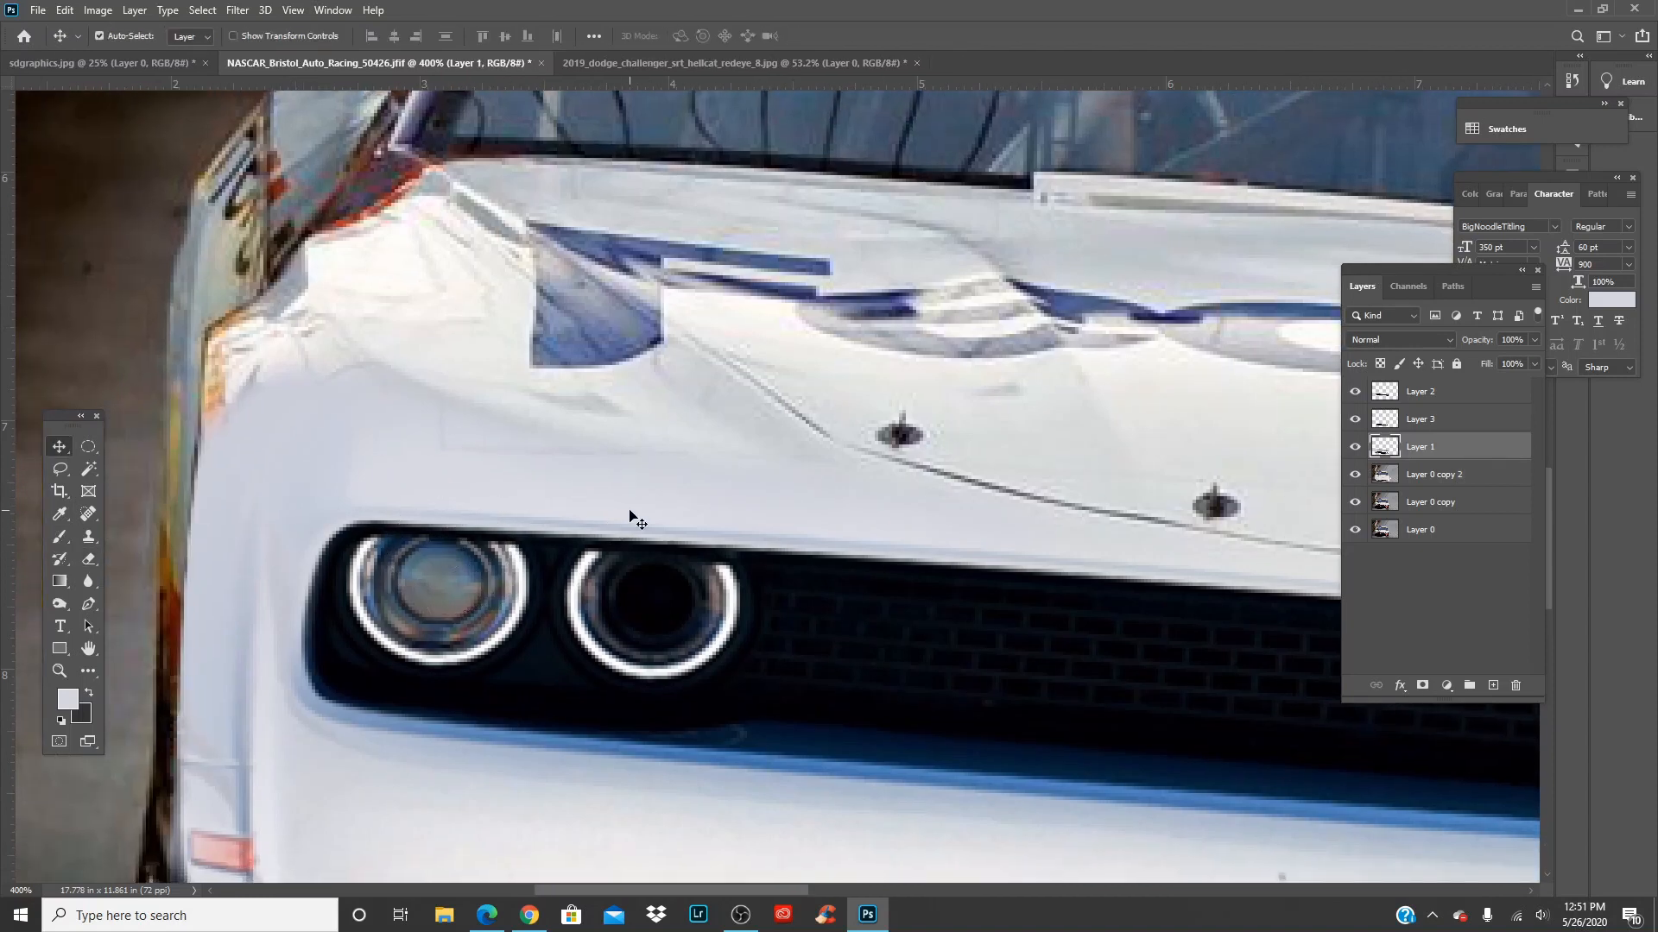
{"action": "key", "text": "e"}
{"action": "key", "text": "bracketright"}
{"action": "key", "text": "bracketright"}
{"action": "key", "text": "bracketright"}
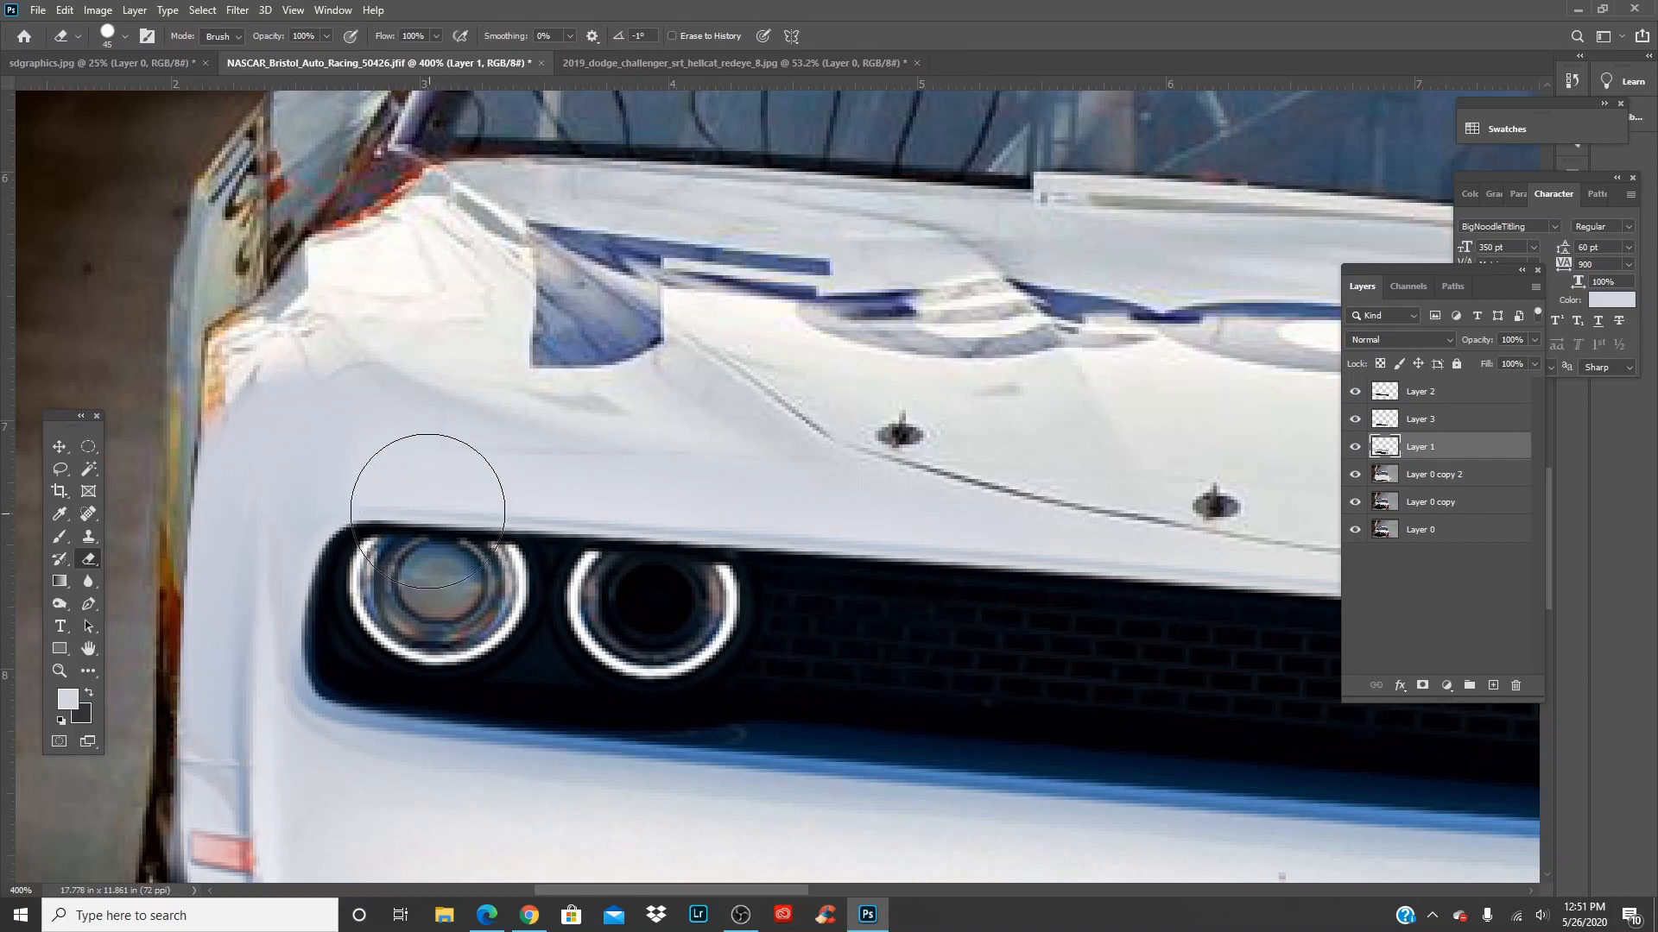
{"action": "key", "text": "ctrl+plus"}
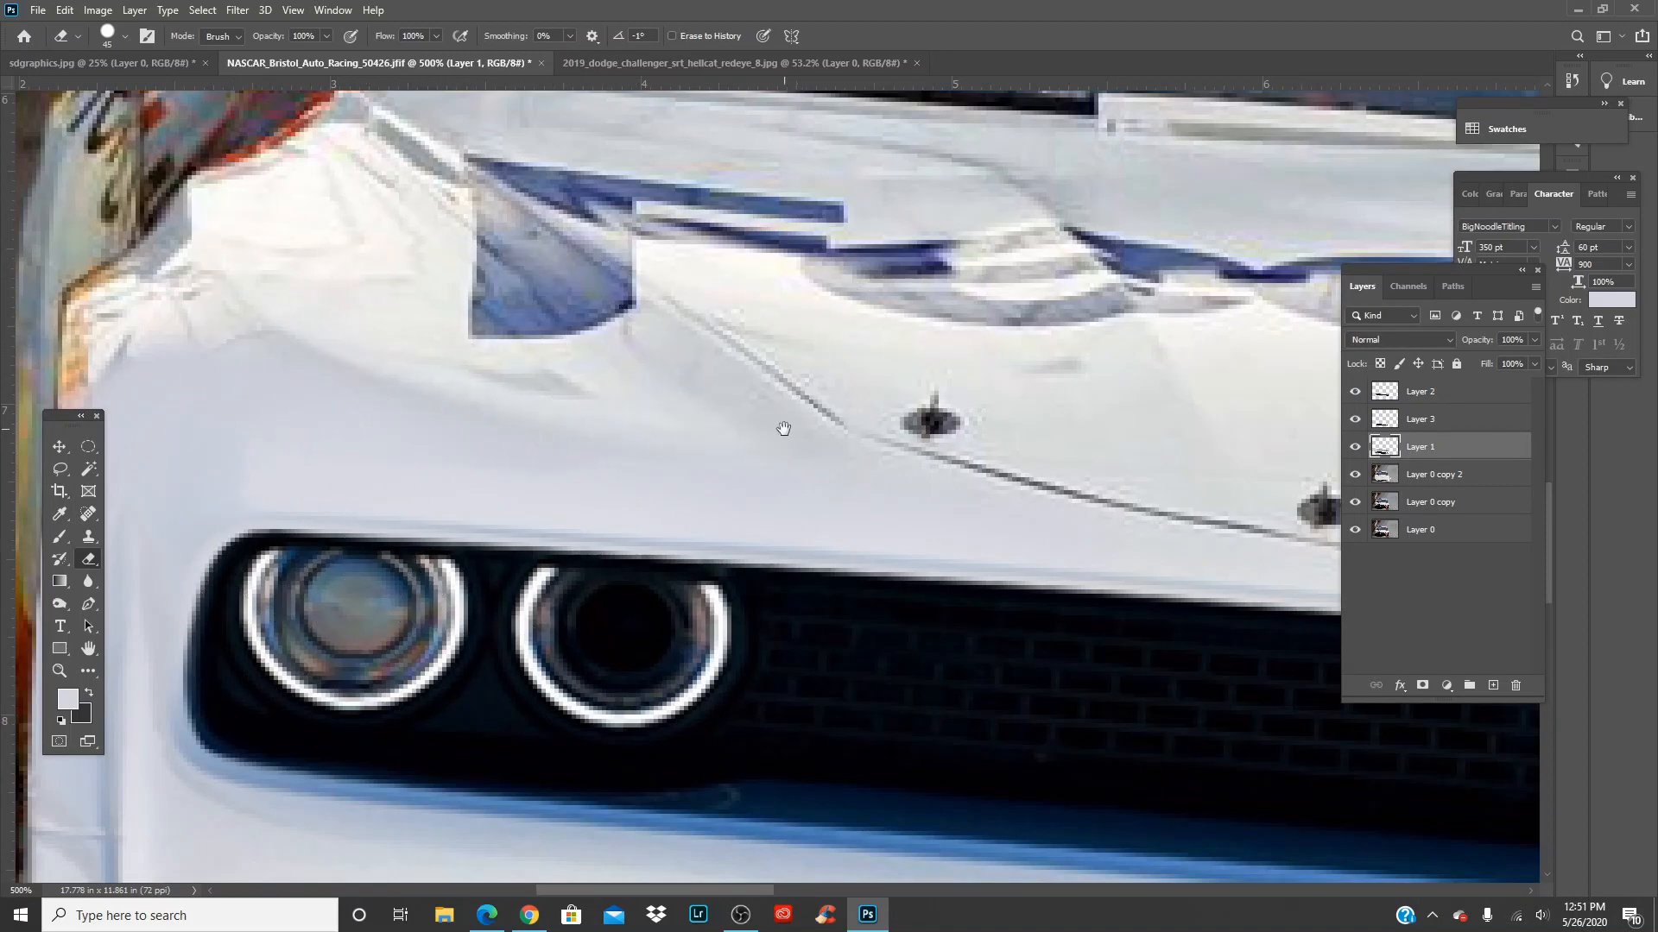
{"action": "right_click", "coordinate": [817, 347]}
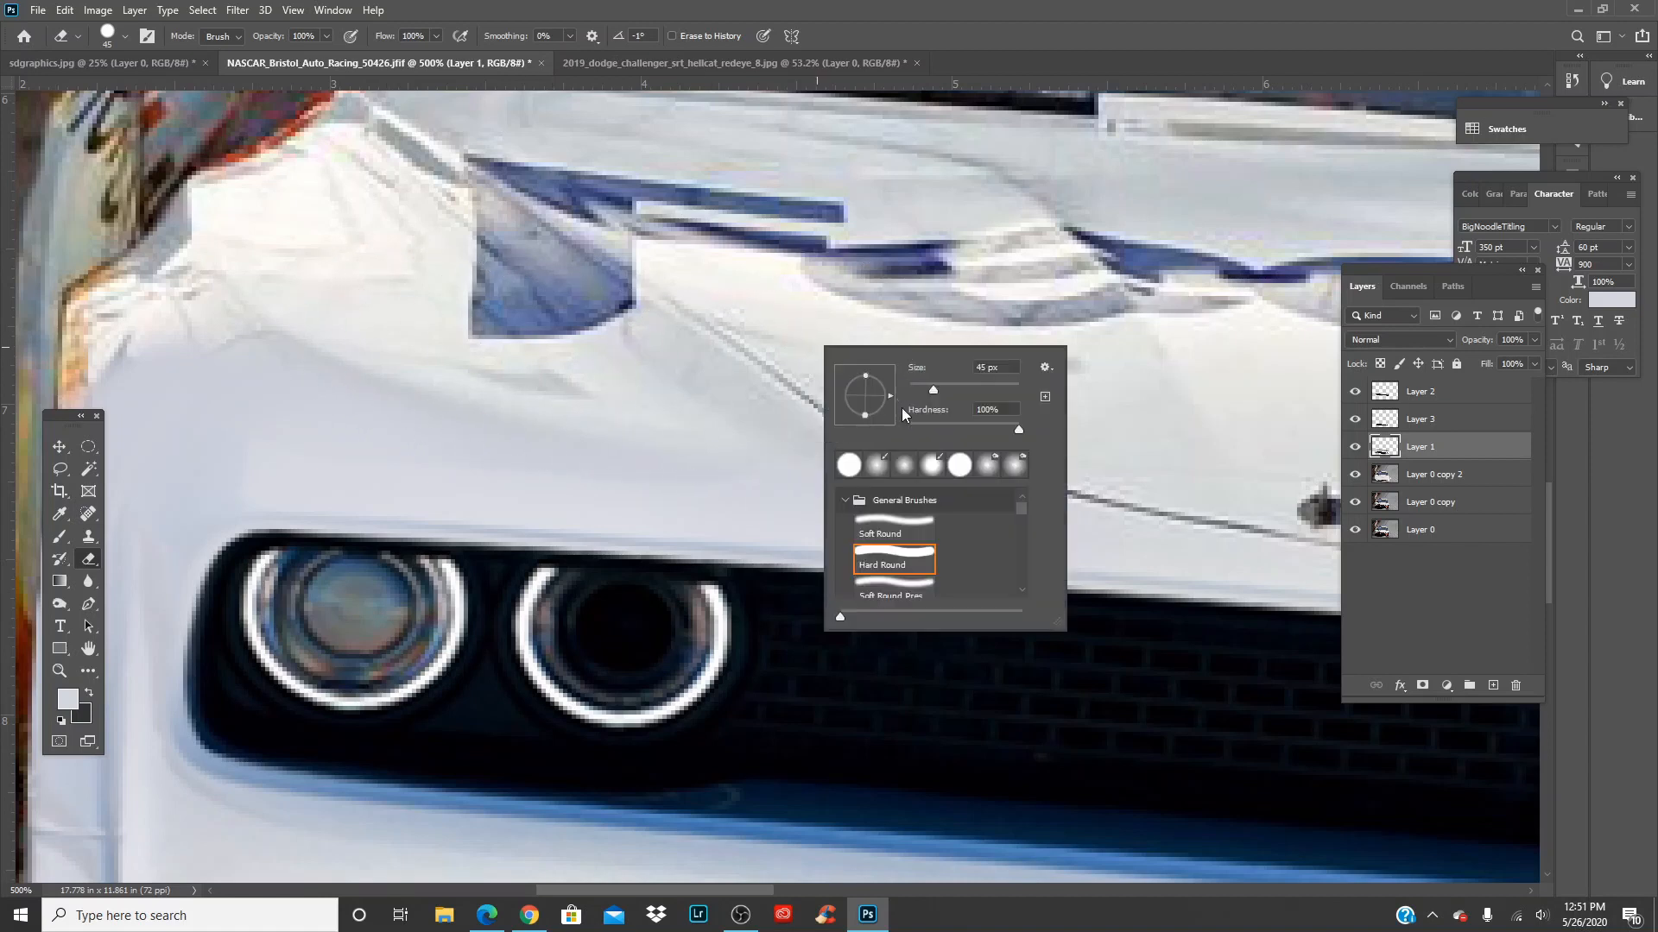
{"action": "left_click_drag", "start_coordinate": [915, 429], "coordinate": [917, 429]}
{"action": "key", "text": "Return"}
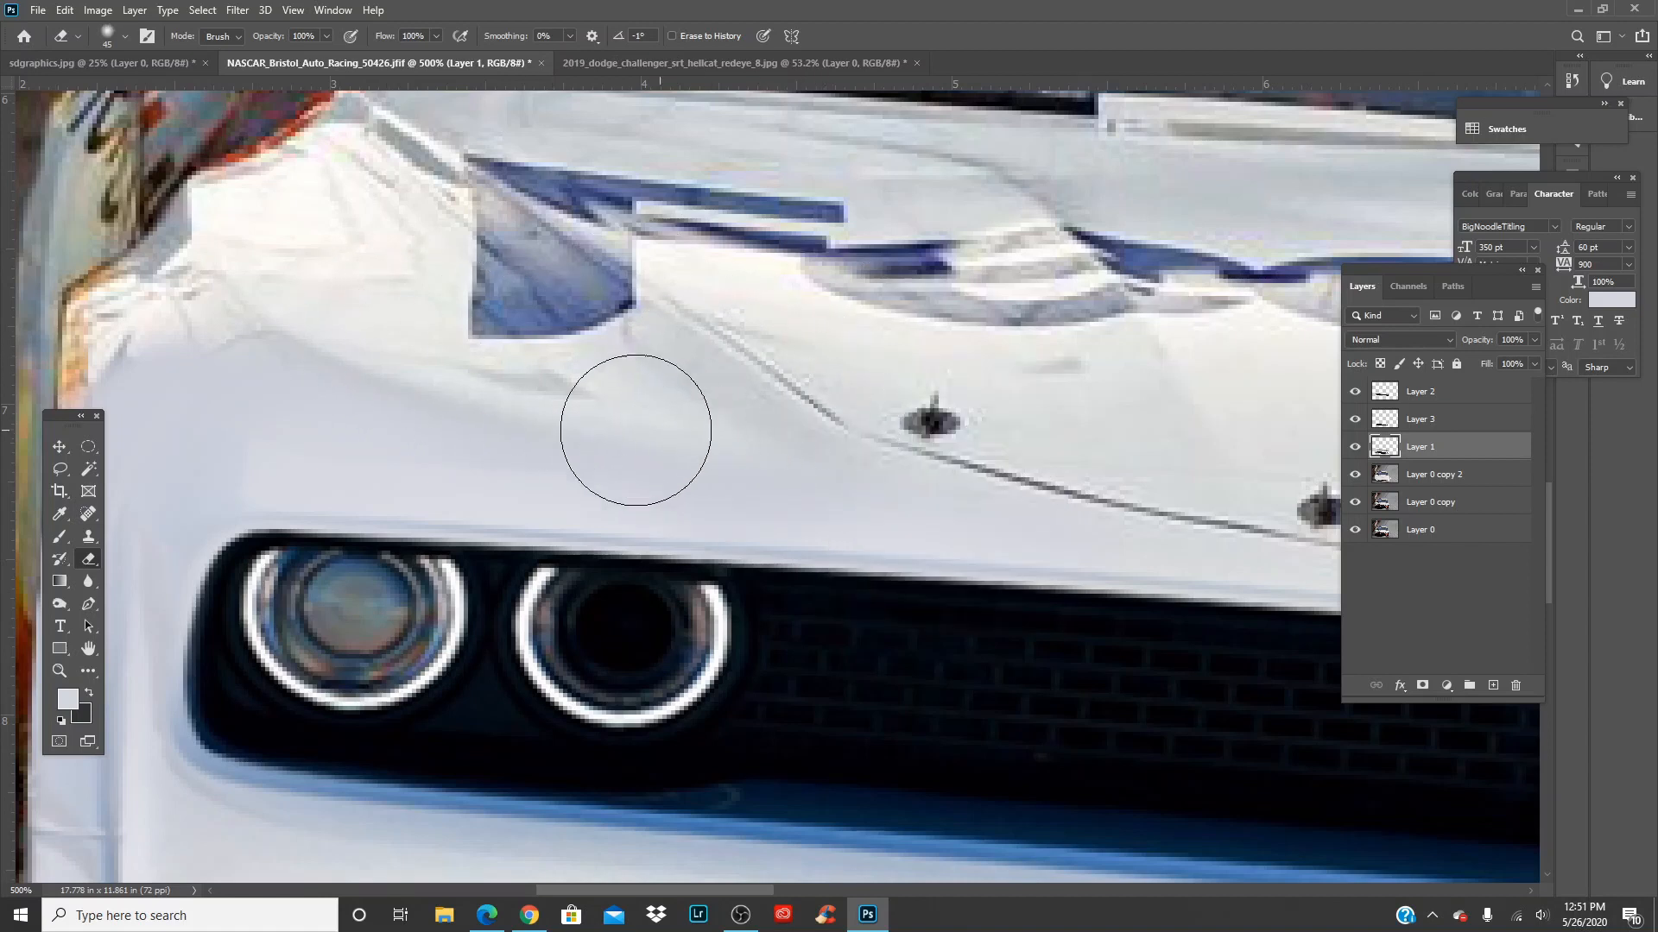
Softly erase Layer 1's upper edge across the hood above the grille and both headlight pairs to blend the seam
{"action": "left_click_drag", "start_coordinate": [888, 414], "coordinate": [396, 373]}
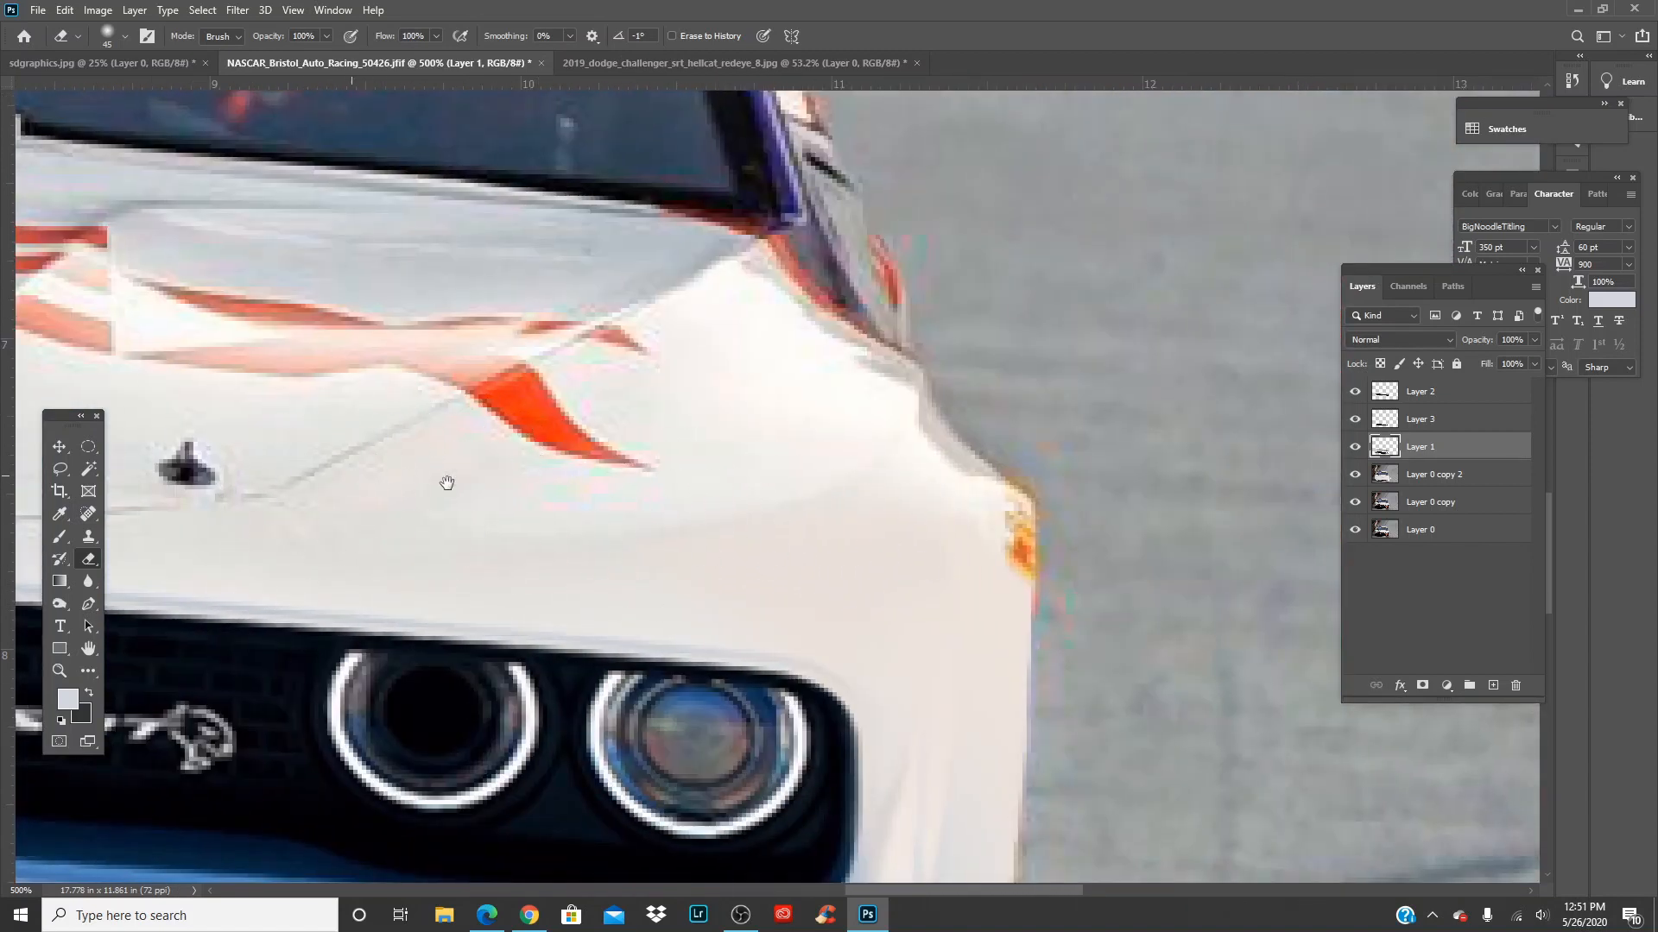
{"action": "left_click_drag", "start_coordinate": [319, 475], "coordinate": [665, 487]}
{"action": "left_click_drag", "start_coordinate": [334, 474], "coordinate": [950, 512]}
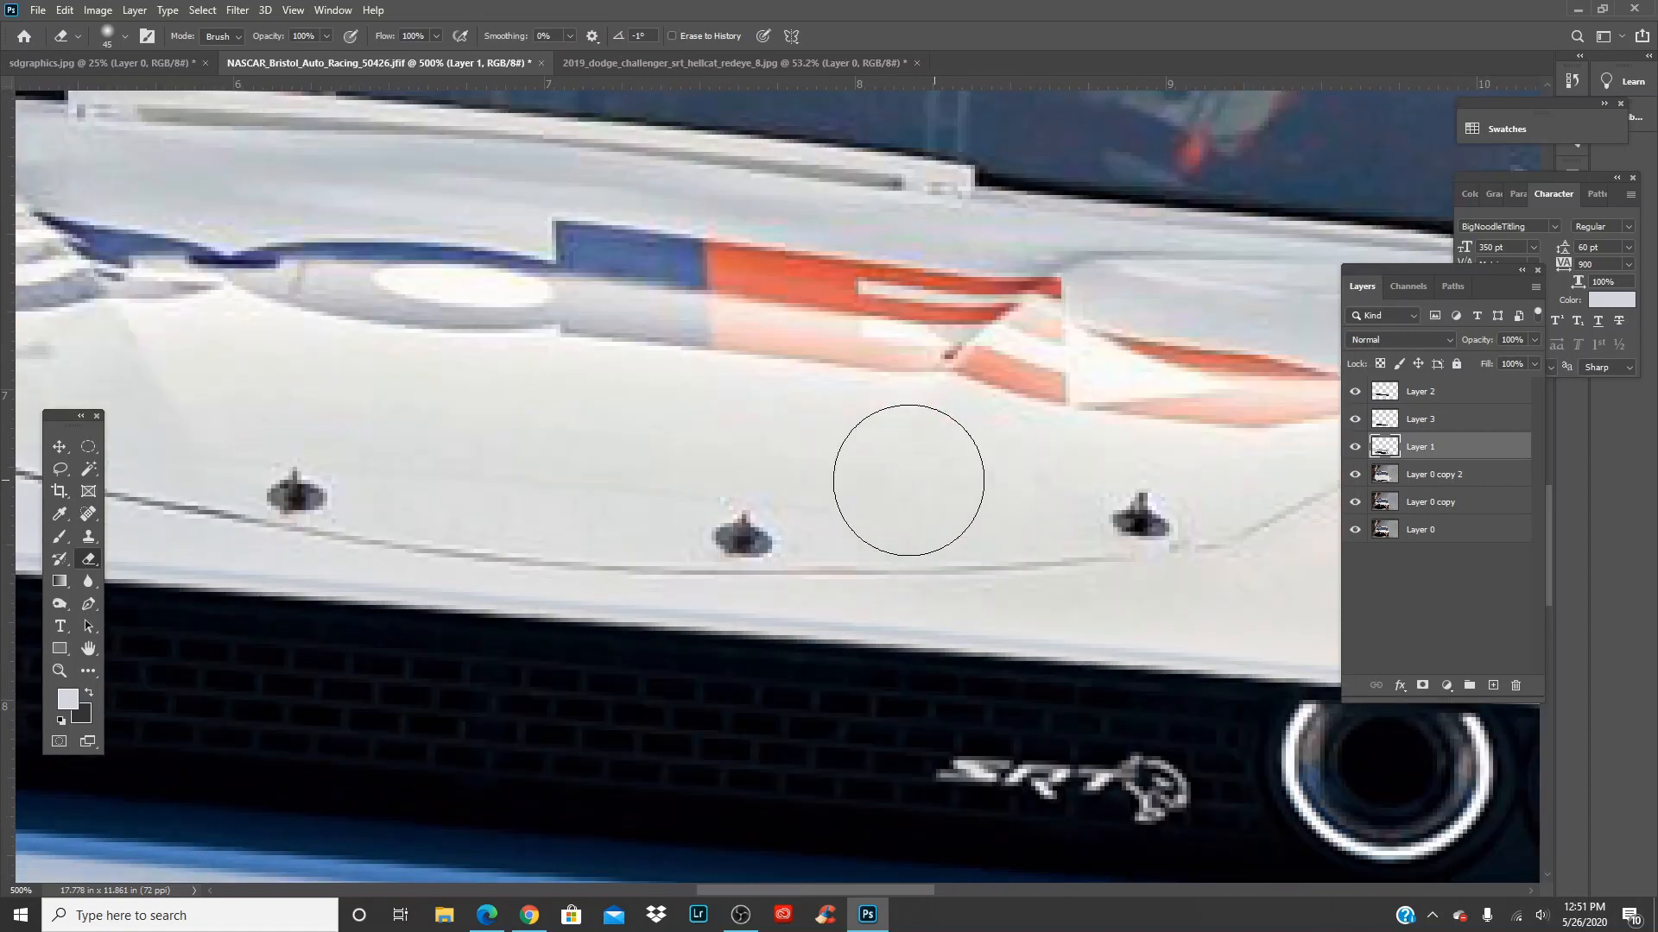
{"action": "left_click_drag", "start_coordinate": [301, 446], "coordinate": [850, 457]}
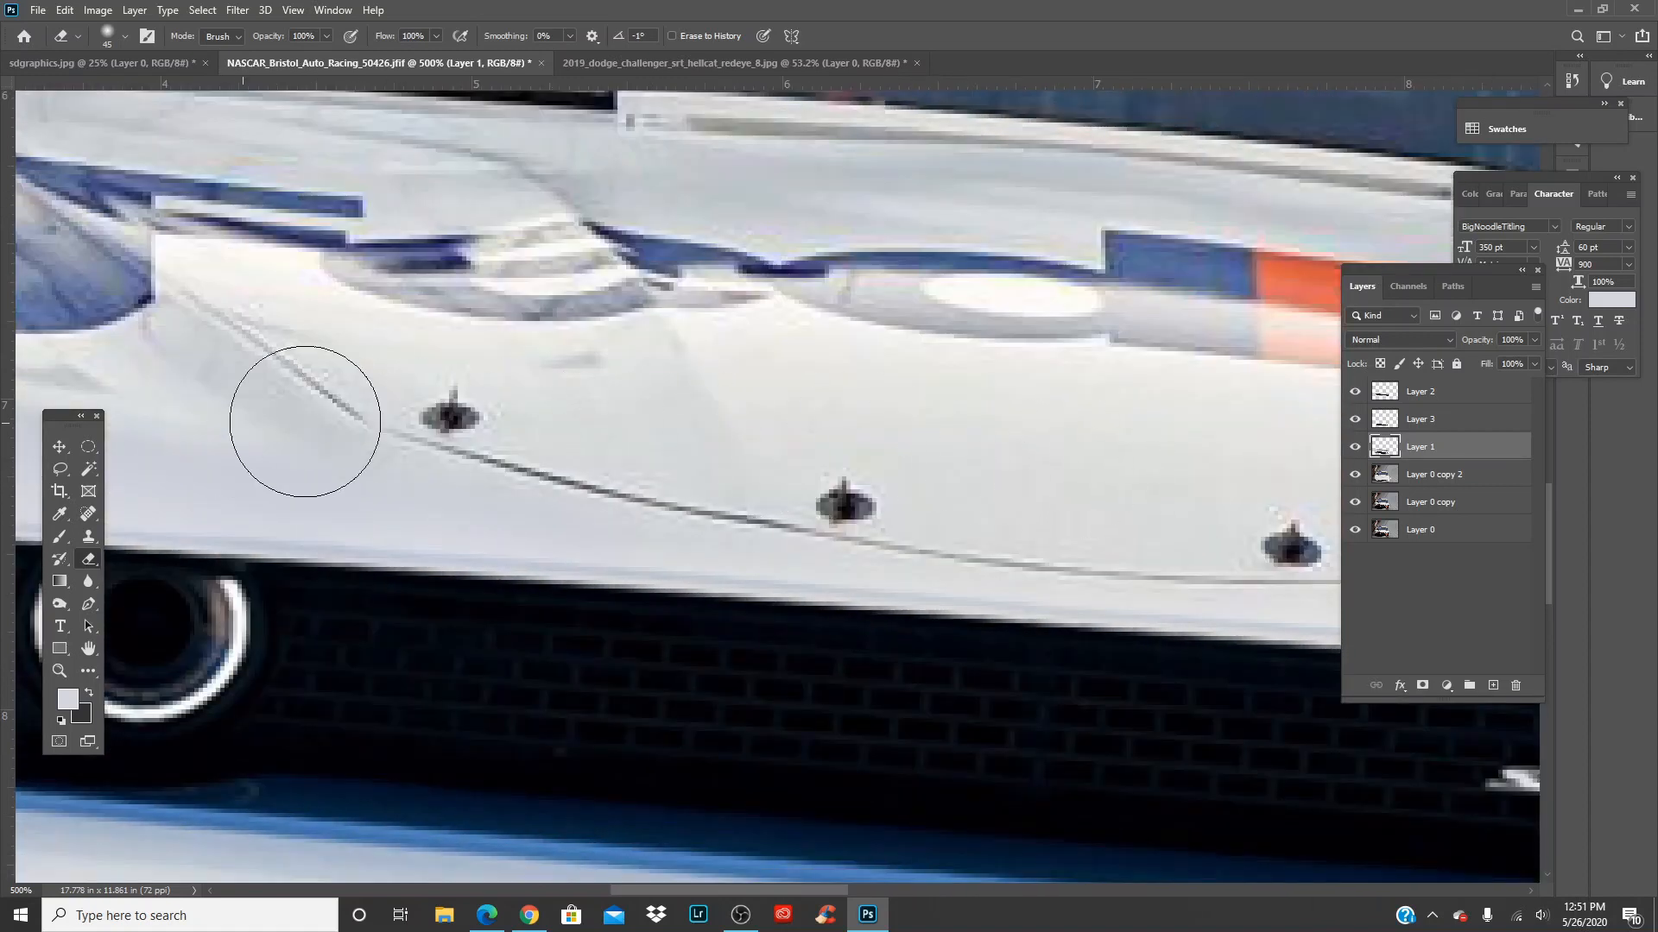
{"action": "key", "text": "ctrl+0"}
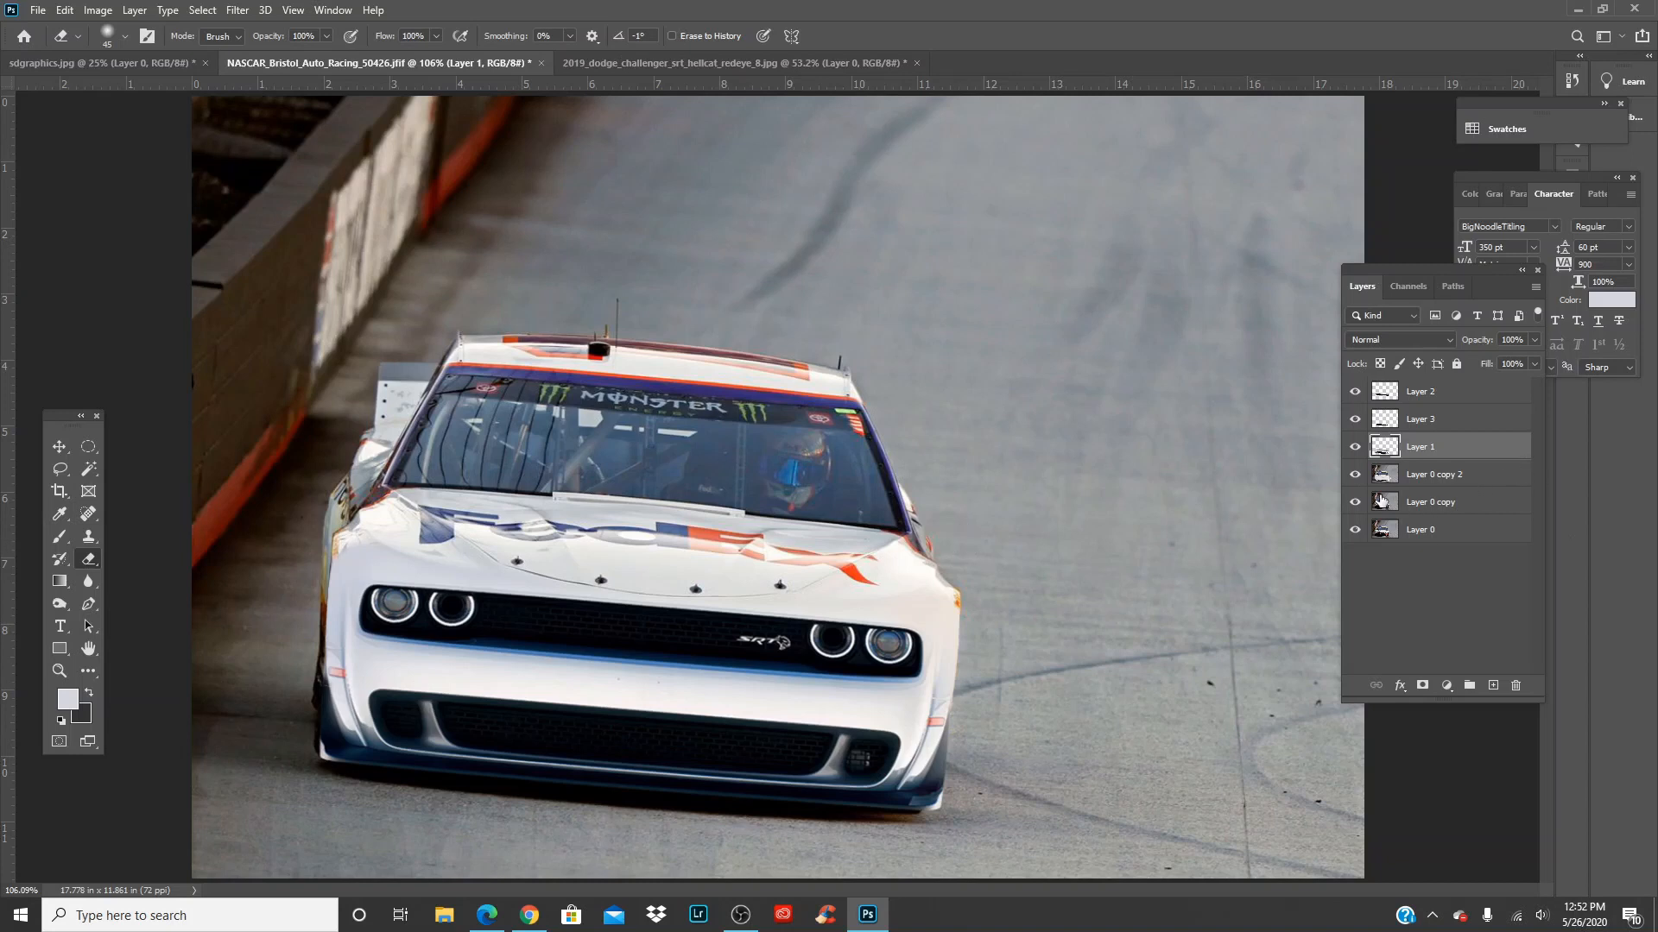
{"action": "key", "text": "v"}
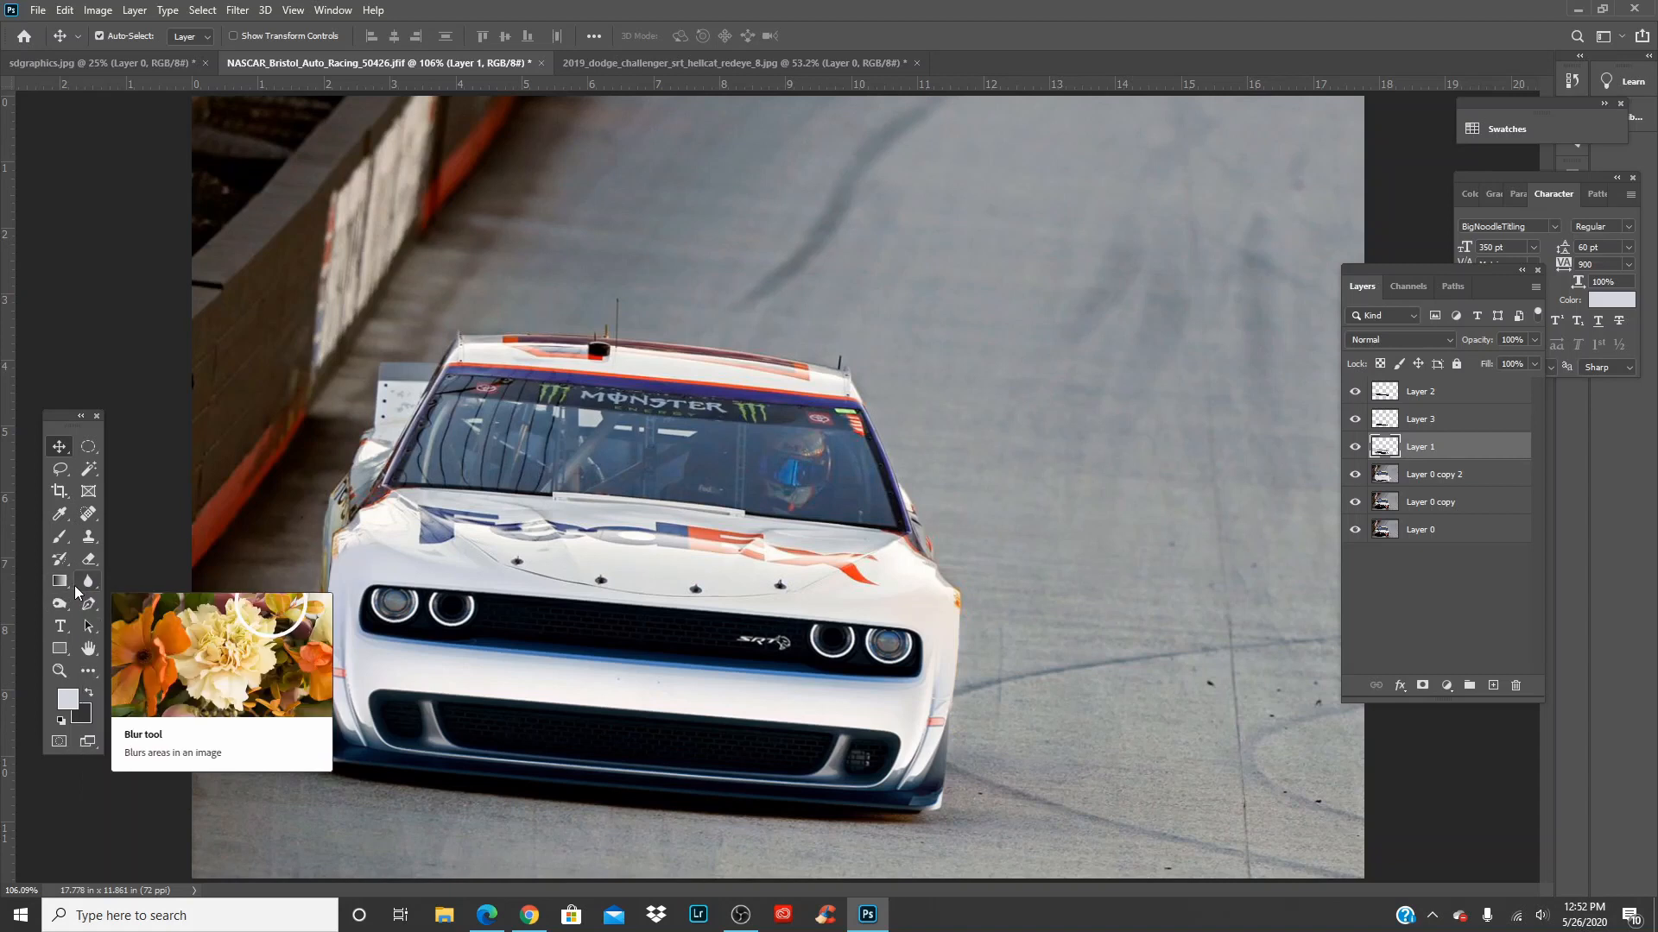
Choose the Burn tool with the Shadows range, enlarge its brush to 400 px and view the image at 100%
{"action": "left_click", "coordinate": [65, 606]}
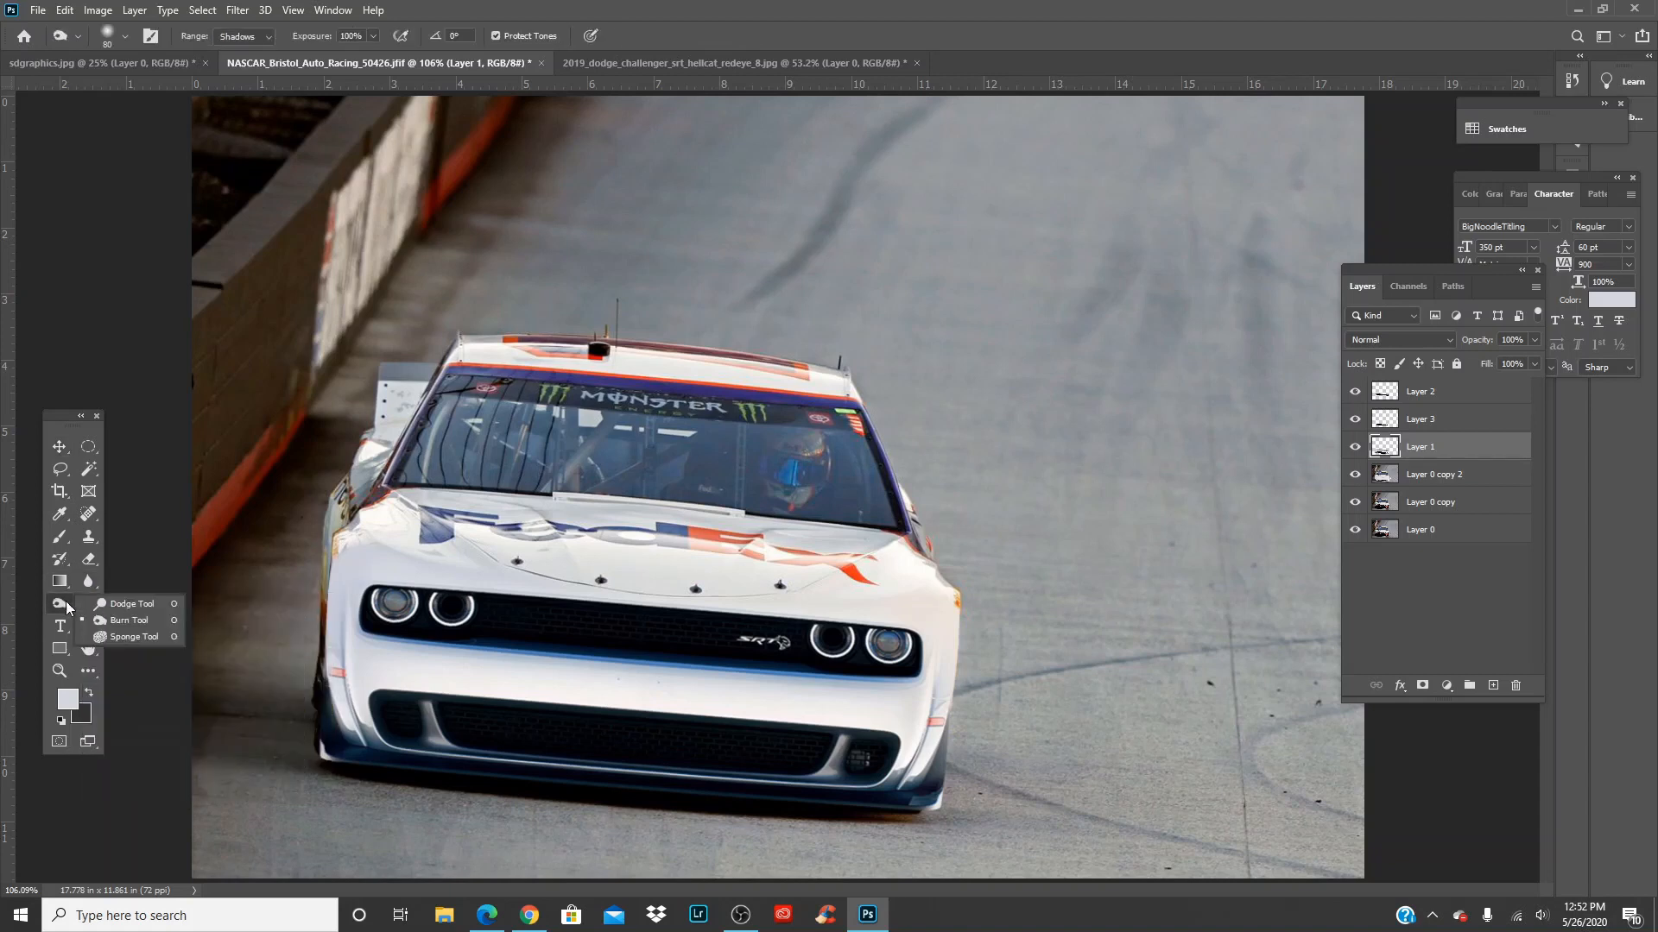
{"action": "left_click", "coordinate": [143, 619]}
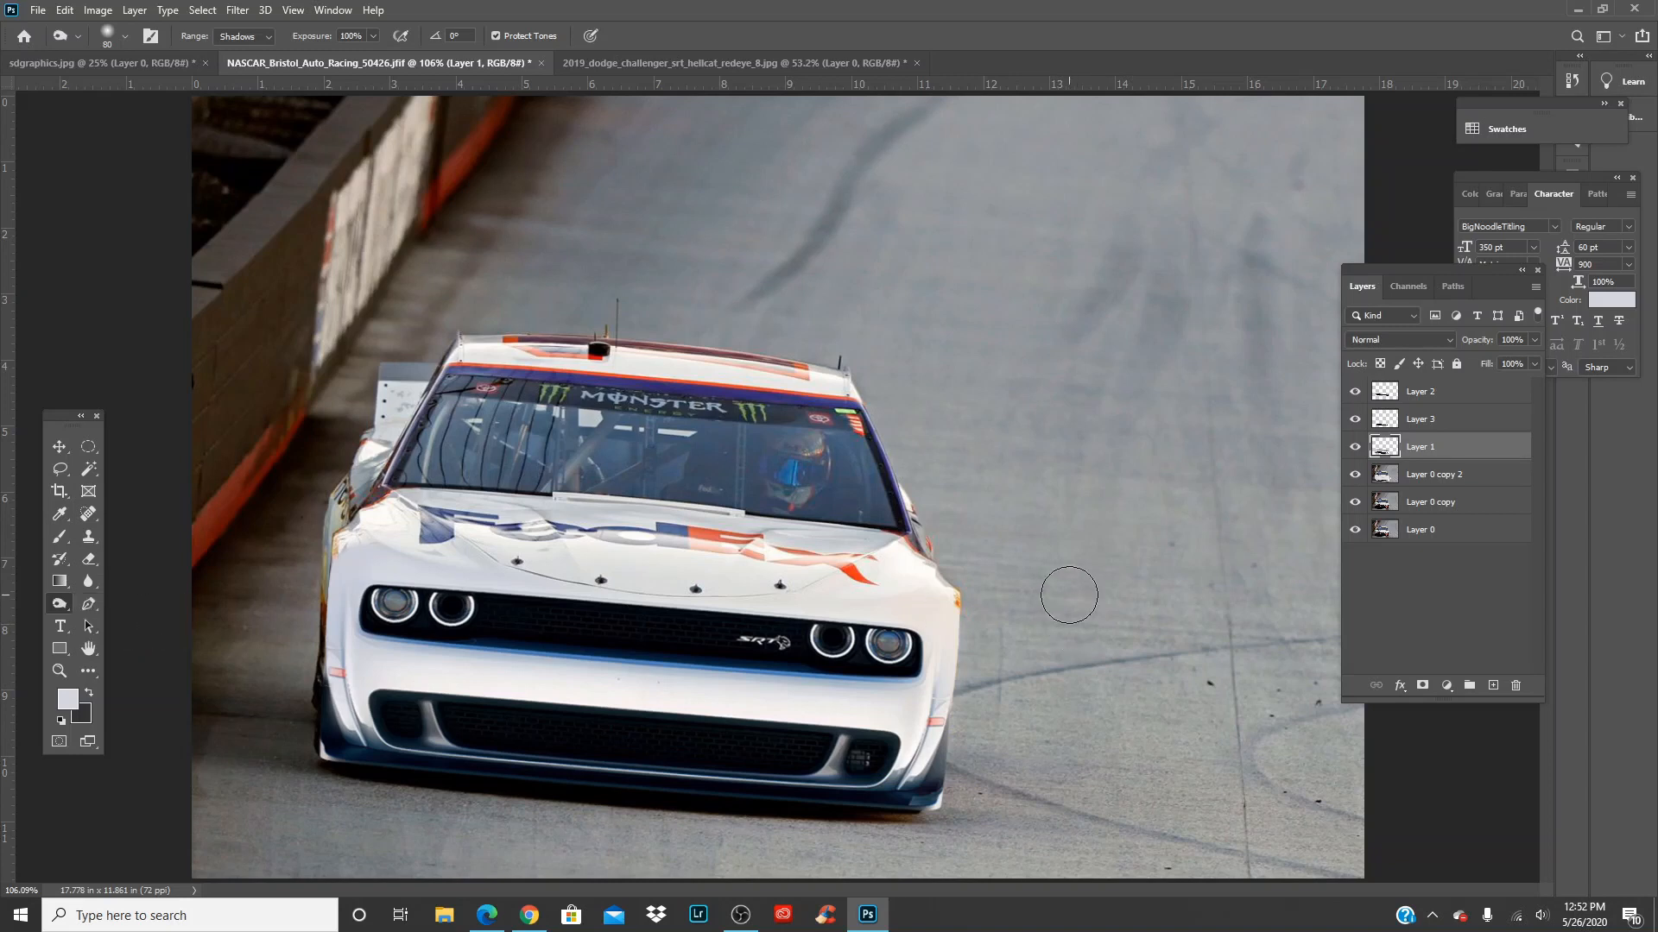
{"action": "key", "text": "bracketright"}
{"action": "key", "text": "bracketright"}
{"action": "key", "text": "bracketright"}
{"action": "key", "text": "bracketright"}
{"action": "key", "text": "bracketright"}
{"action": "key", "text": "bracketright"}
{"action": "key", "text": "bracketright"}
{"action": "key", "text": "bracketright"}
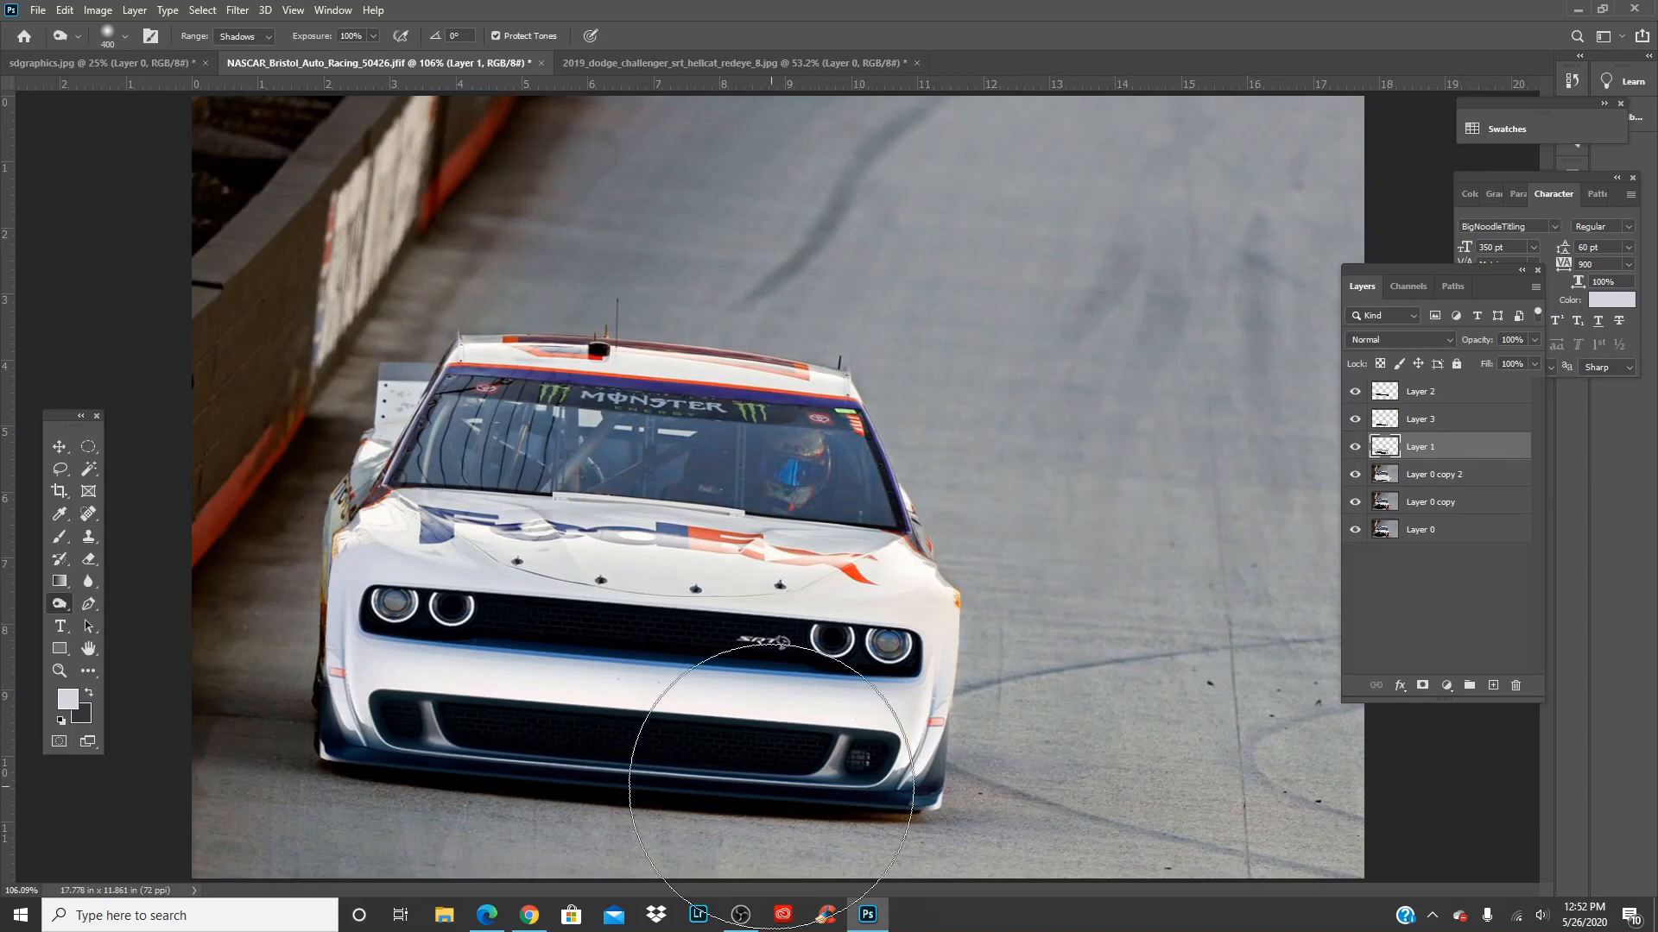
{"action": "key", "text": "ctrl+1"}
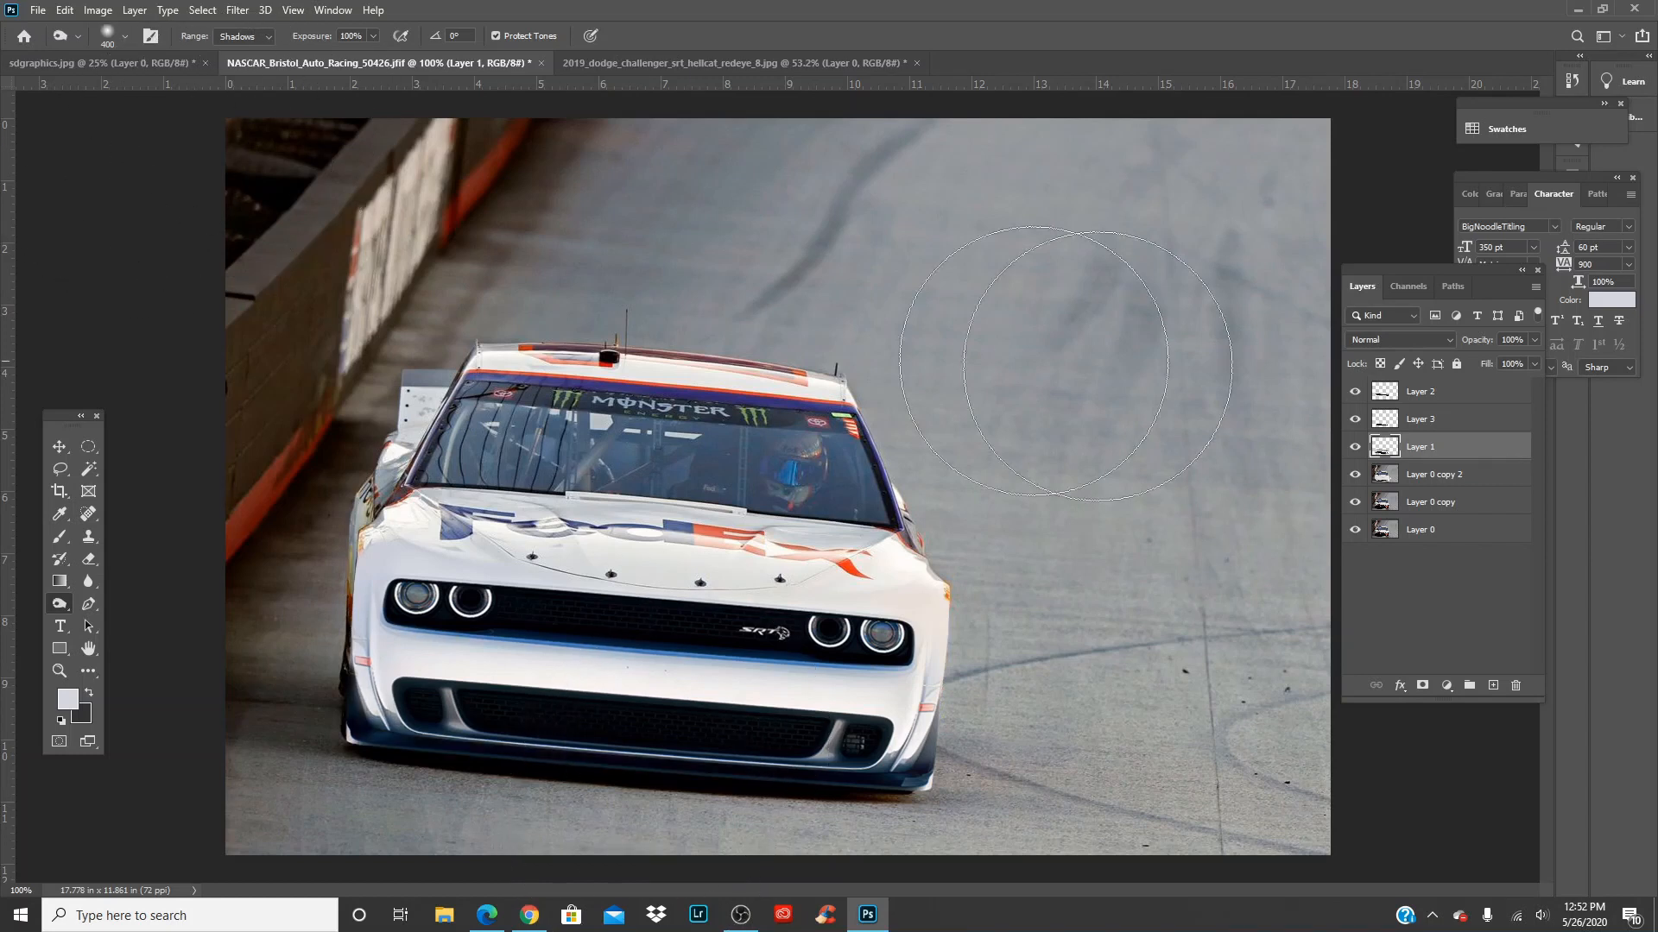
Merge Layer 2 and Layer 3 down into Layer 1 and check the merged front end
{"action": "left_click", "coordinate": [1460, 392]}
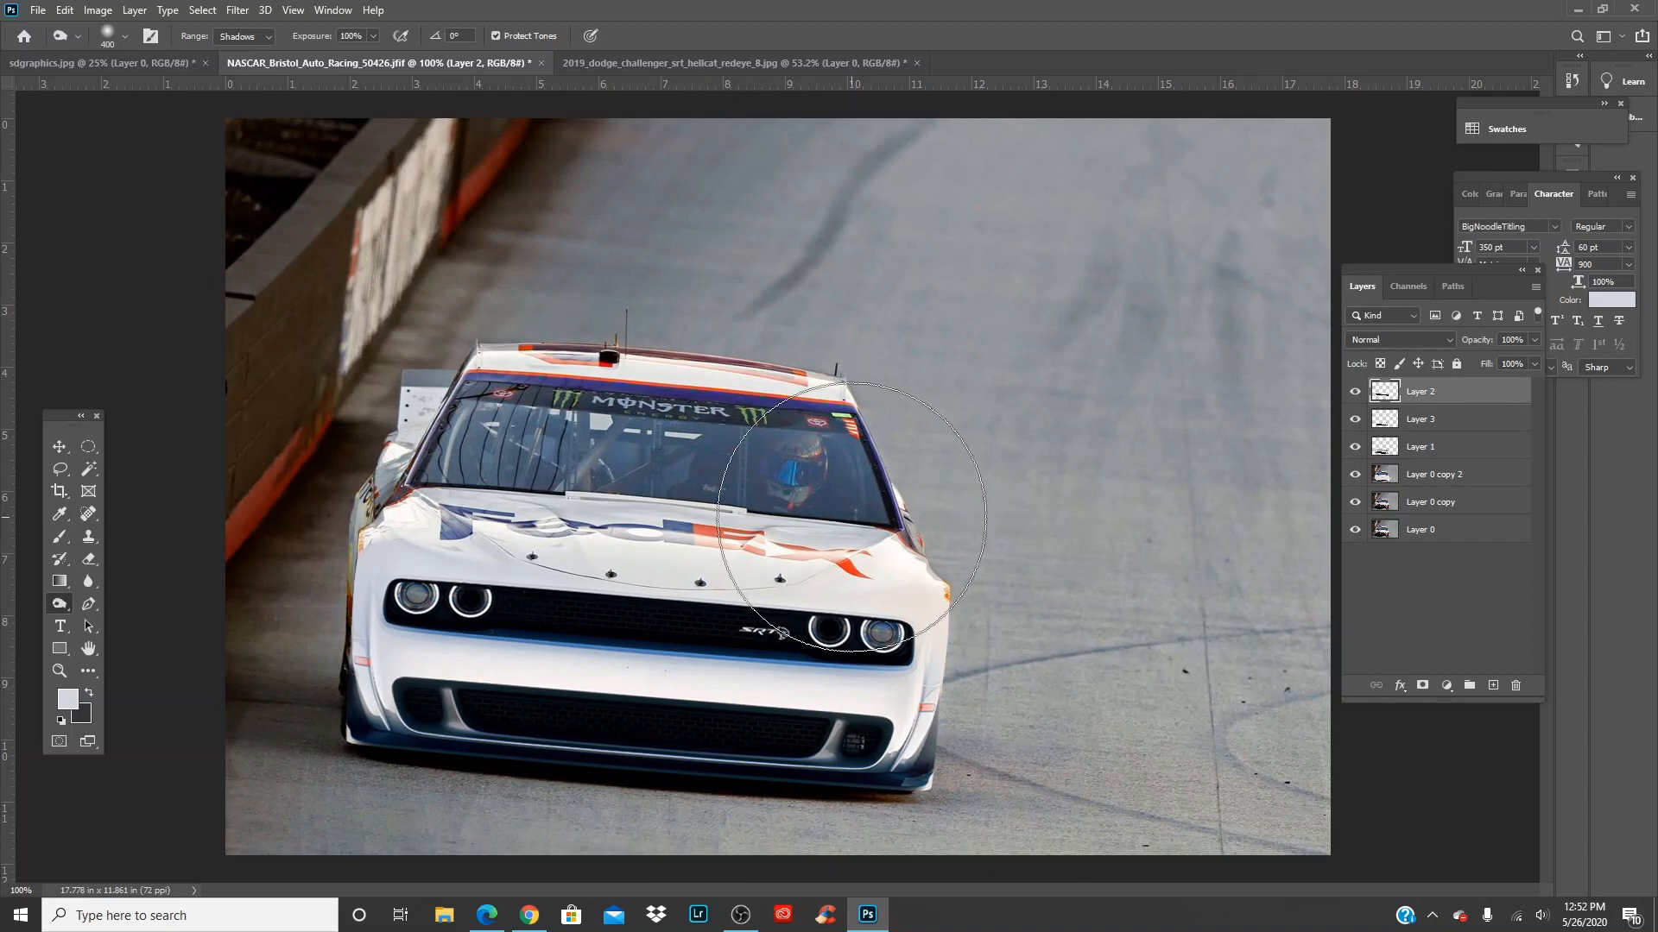
{"action": "key", "text": "ctrl+e"}
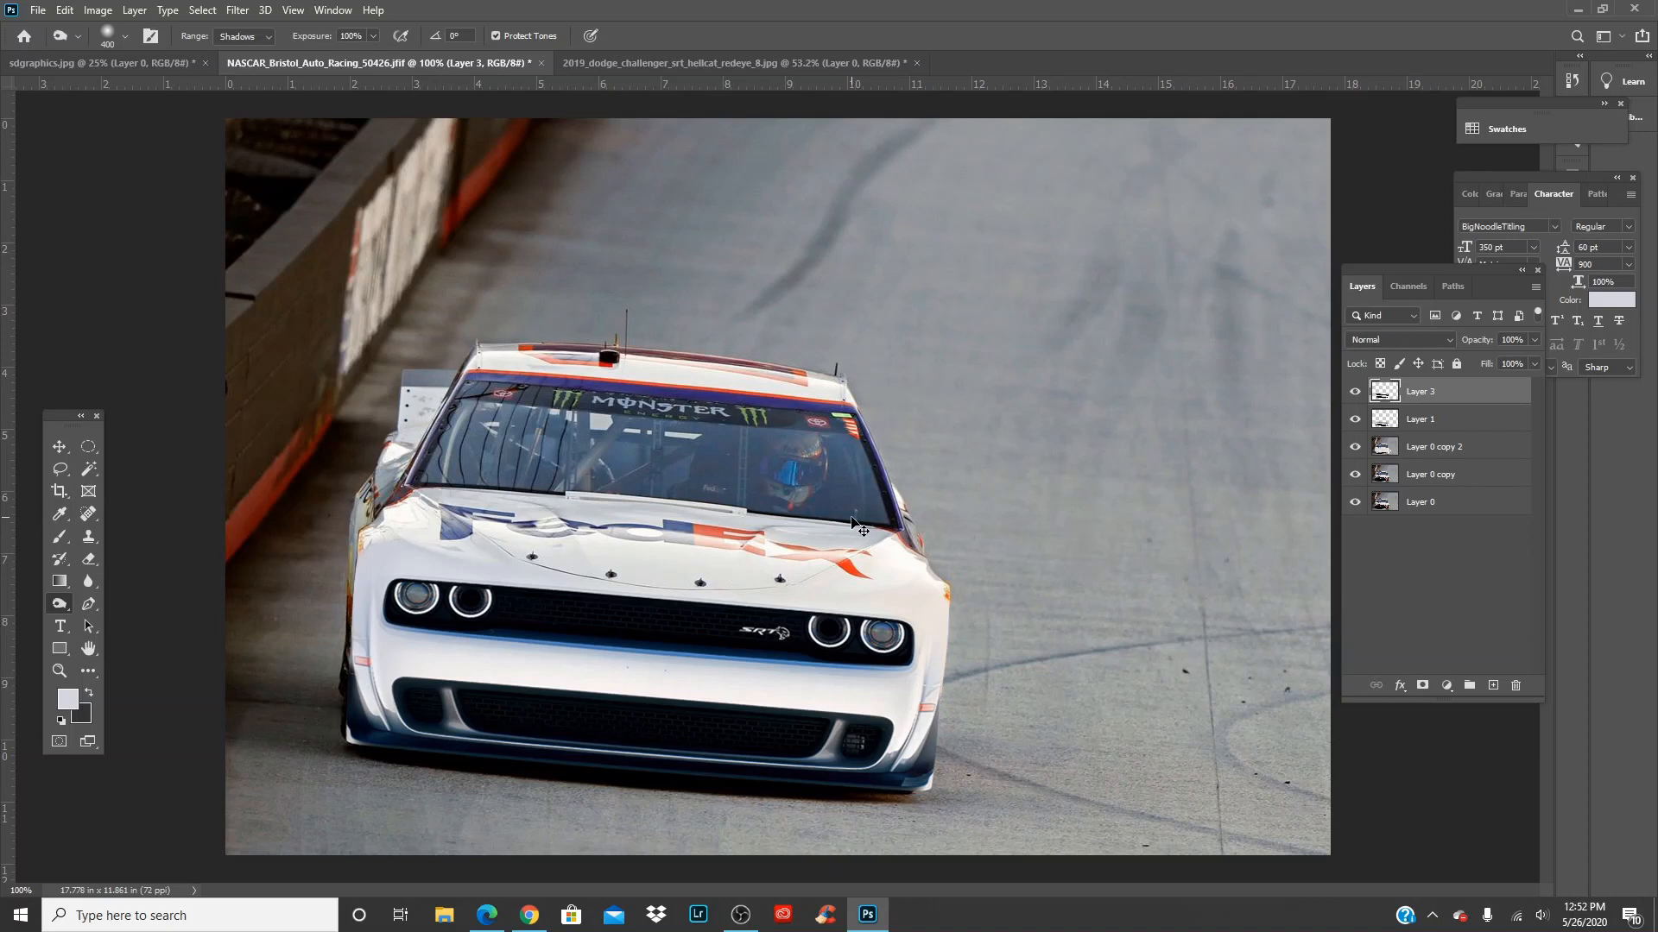
{"action": "key", "text": "ctrl+e"}
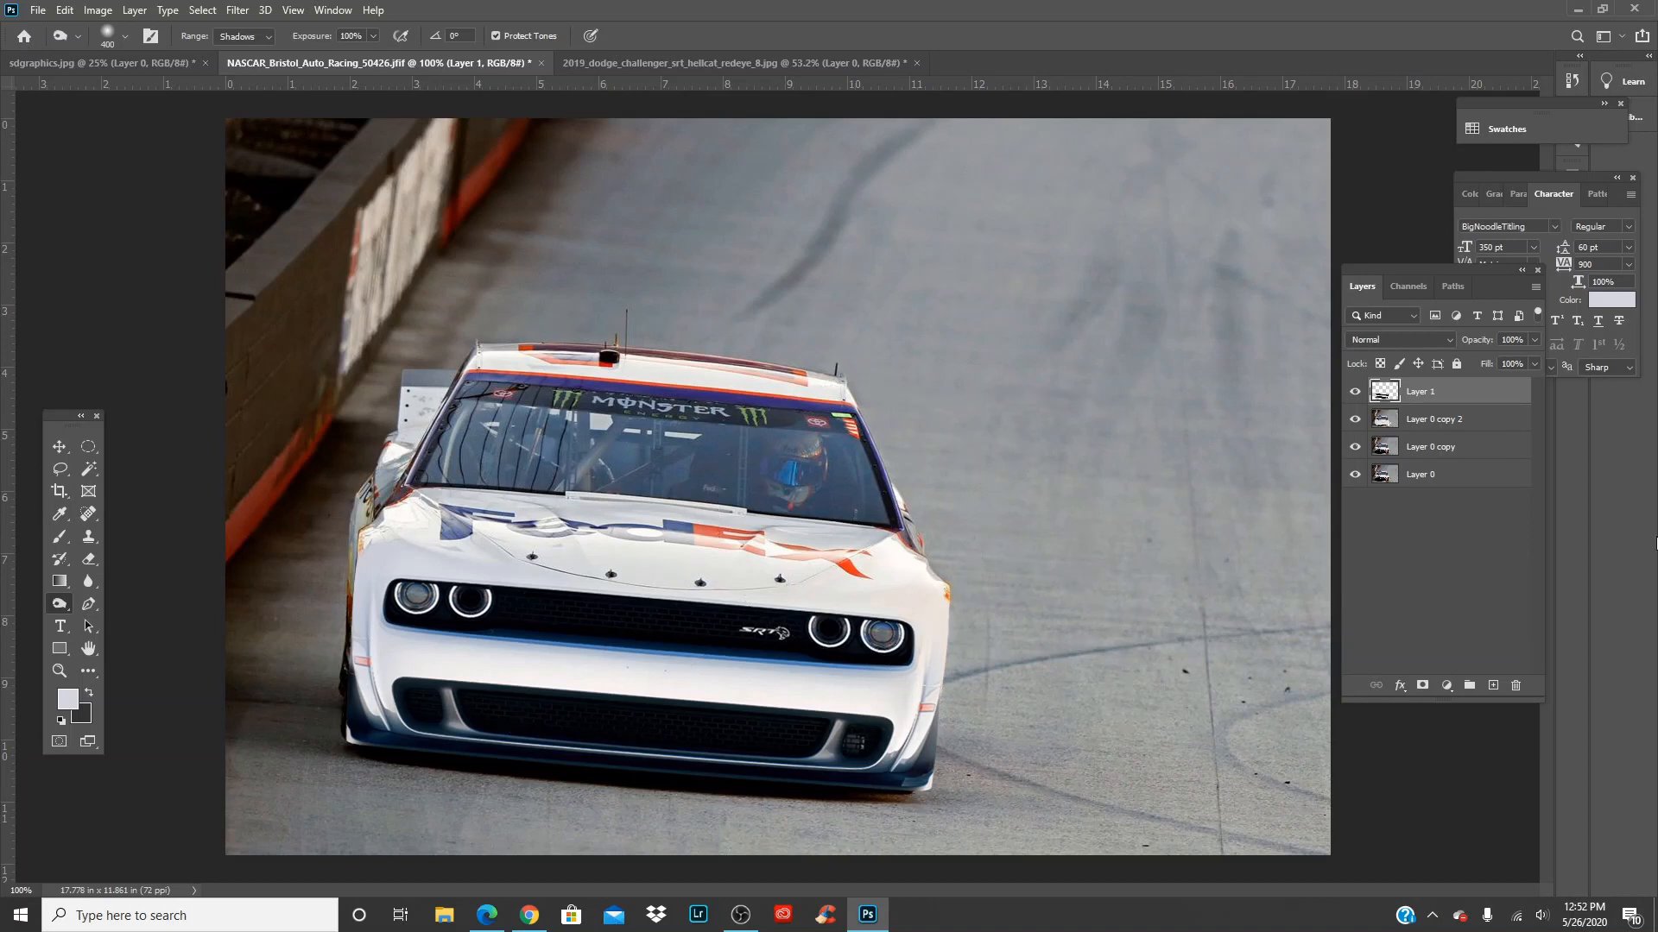
{"action": "left_click", "coordinate": [1357, 393]}
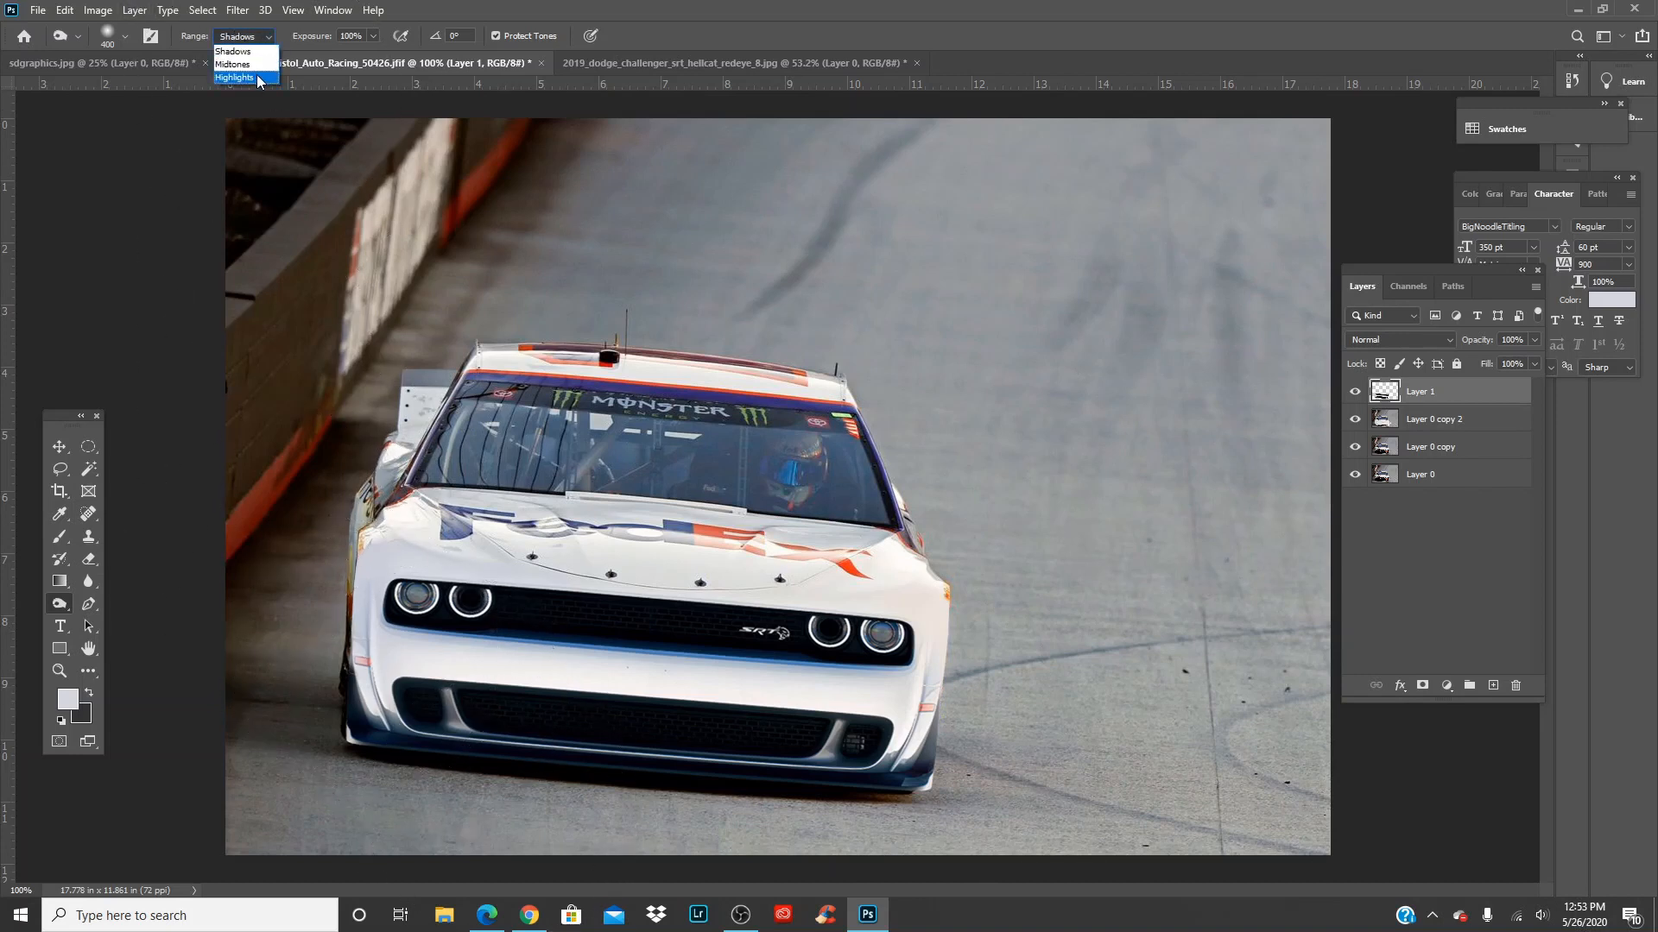
Burn the highlights of the white front bumper on Layer 1 and try the Shadows and Midtones ranges
{"action": "left_click", "coordinate": [246, 68]}
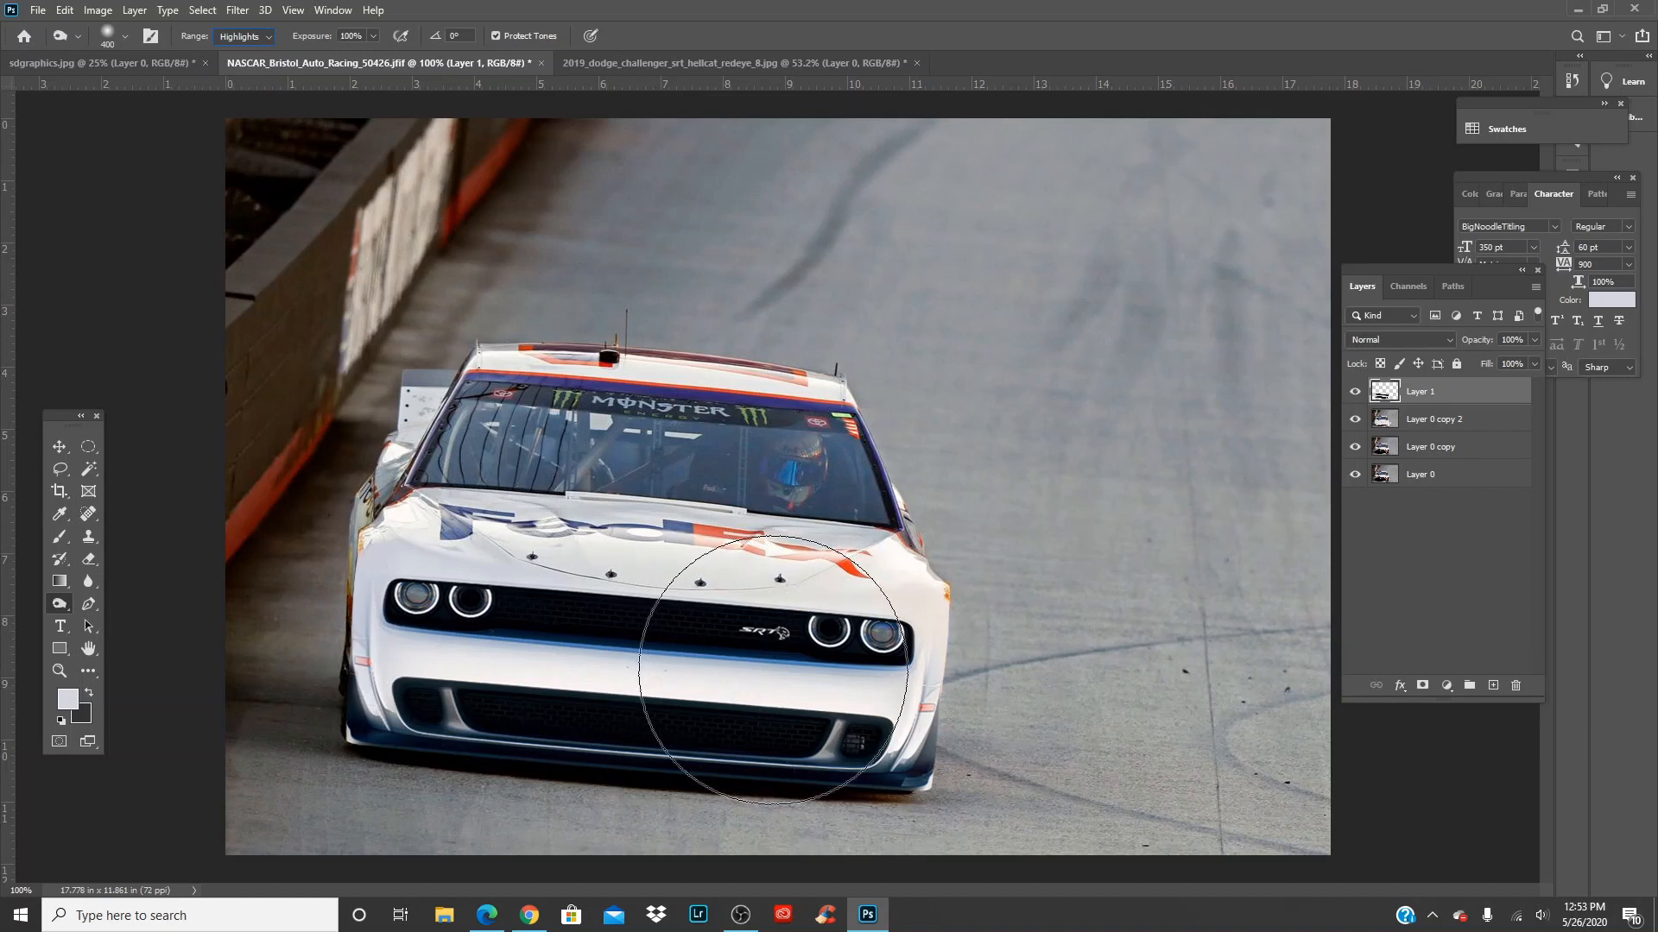
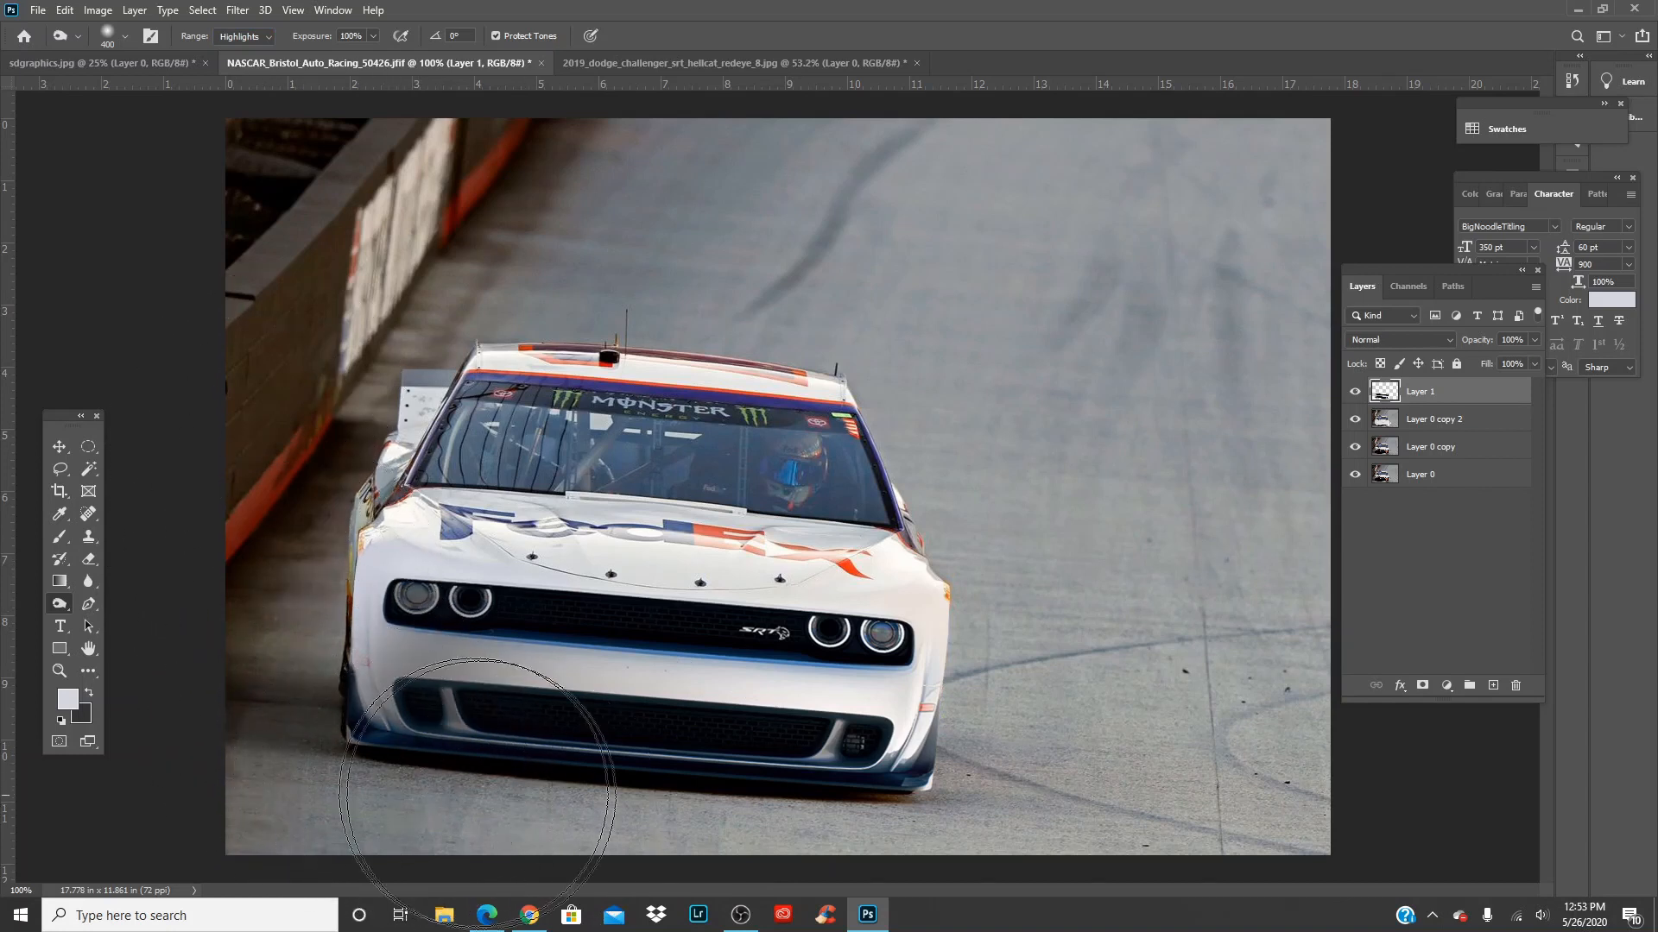
{"action": "left_click", "coordinate": [237, 50]}
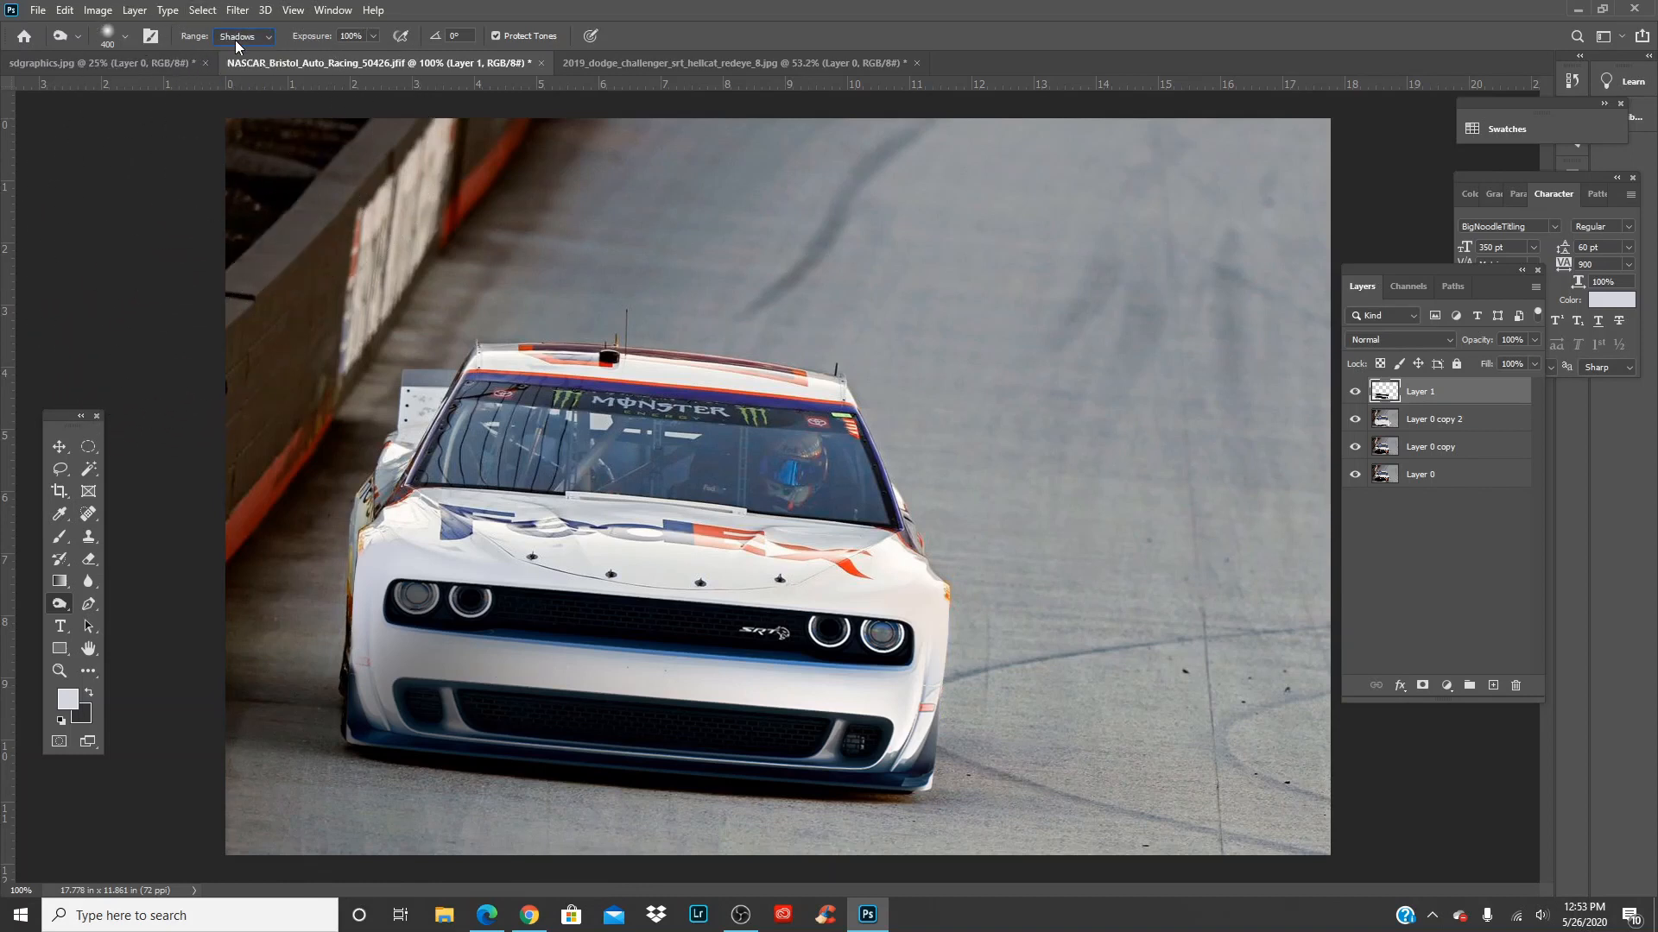
{"action": "left_click", "coordinate": [235, 37]}
{"action": "left_click", "coordinate": [238, 64]}
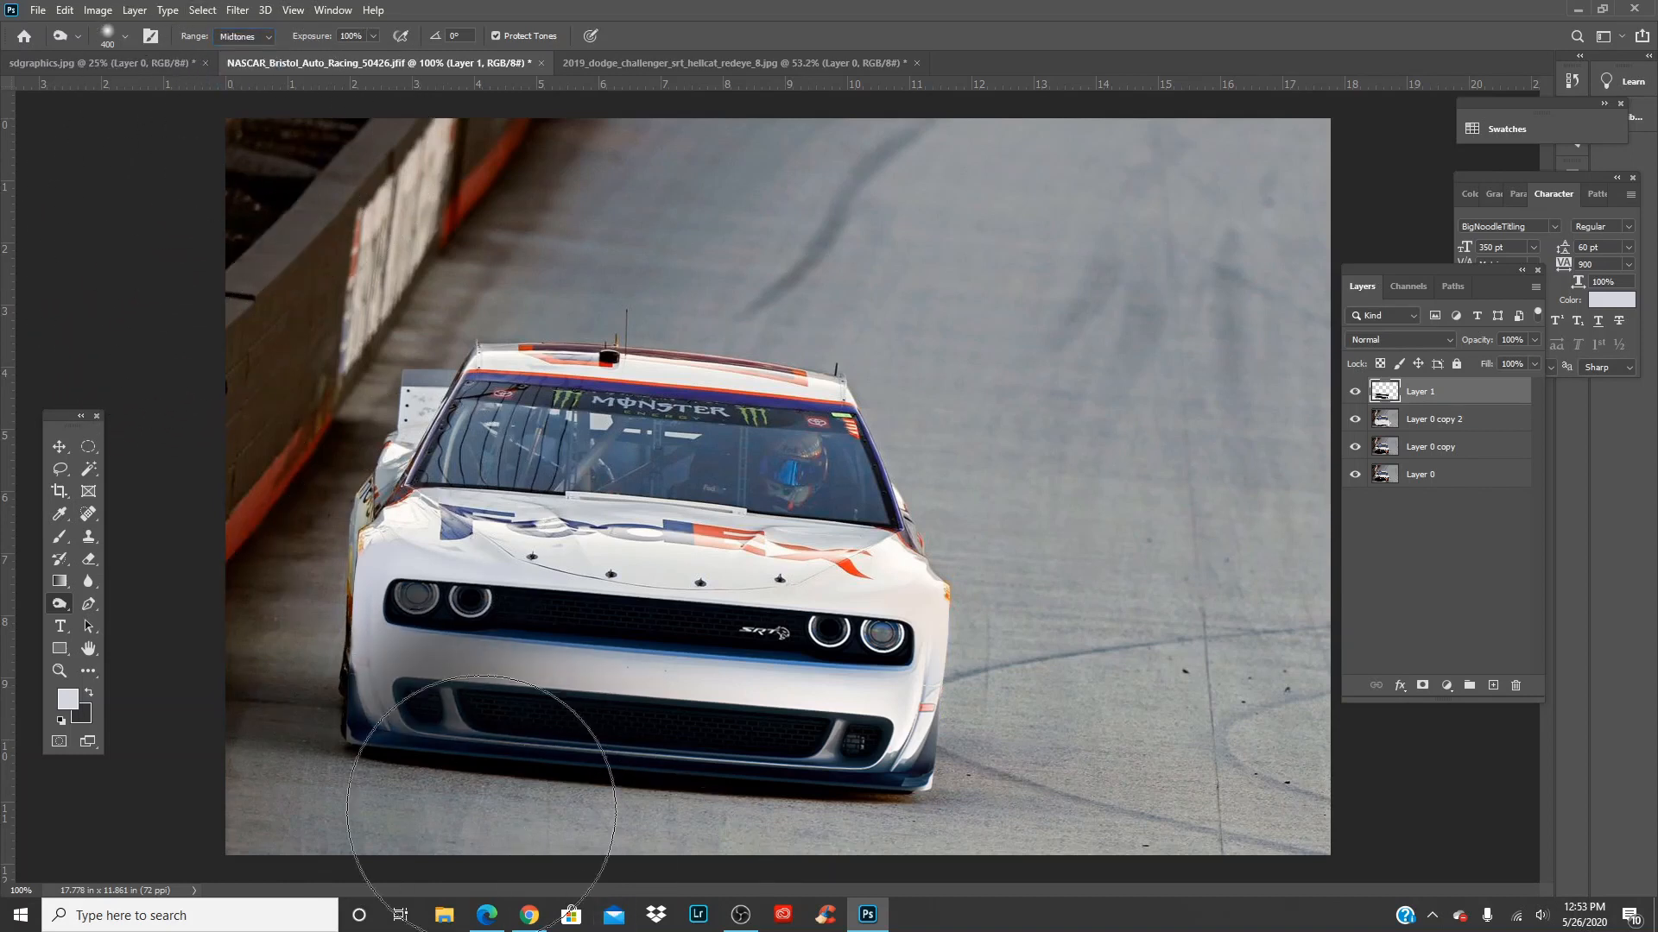
On Layer 0 copy 2, burn the Highlights range down the fender edge nearest the wall with a 100 px brush
{"action": "left_click", "coordinate": [1441, 421]}
{"action": "key", "text": "bracketleft"}
{"action": "key", "text": "bracketleft"}
{"action": "key", "text": "bracketleft"}
{"action": "key", "text": "bracketleft"}
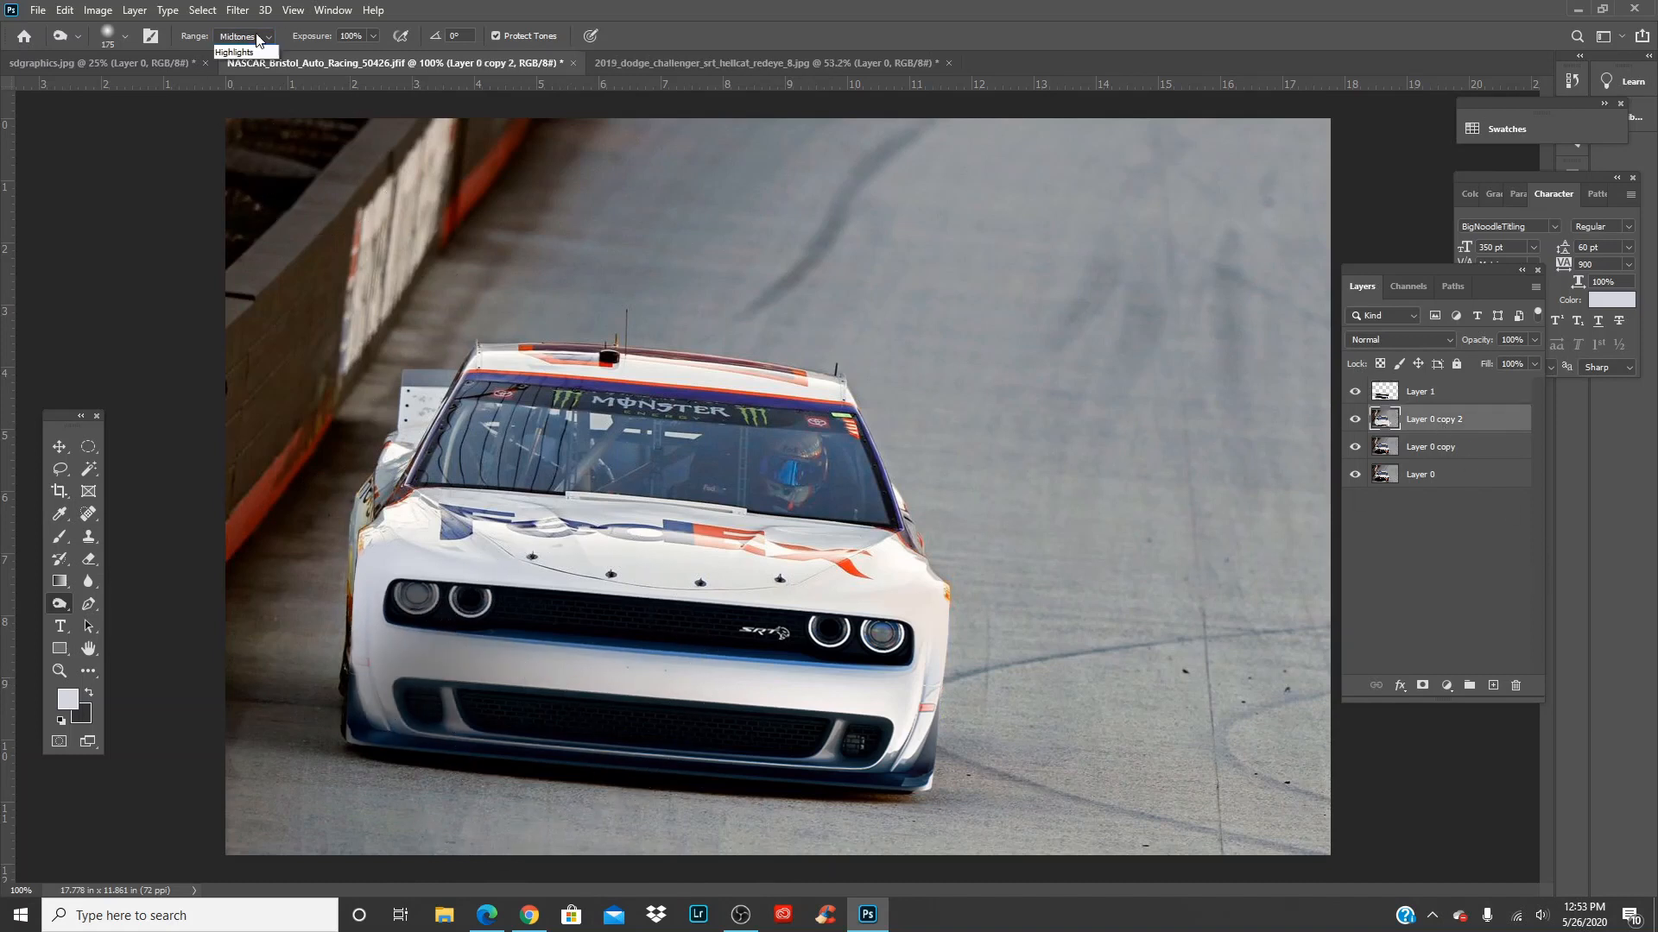
{"action": "left_click", "coordinate": [257, 39]}
{"action": "left_click", "coordinate": [258, 77]}
{"action": "key", "text": "bracketleft"}
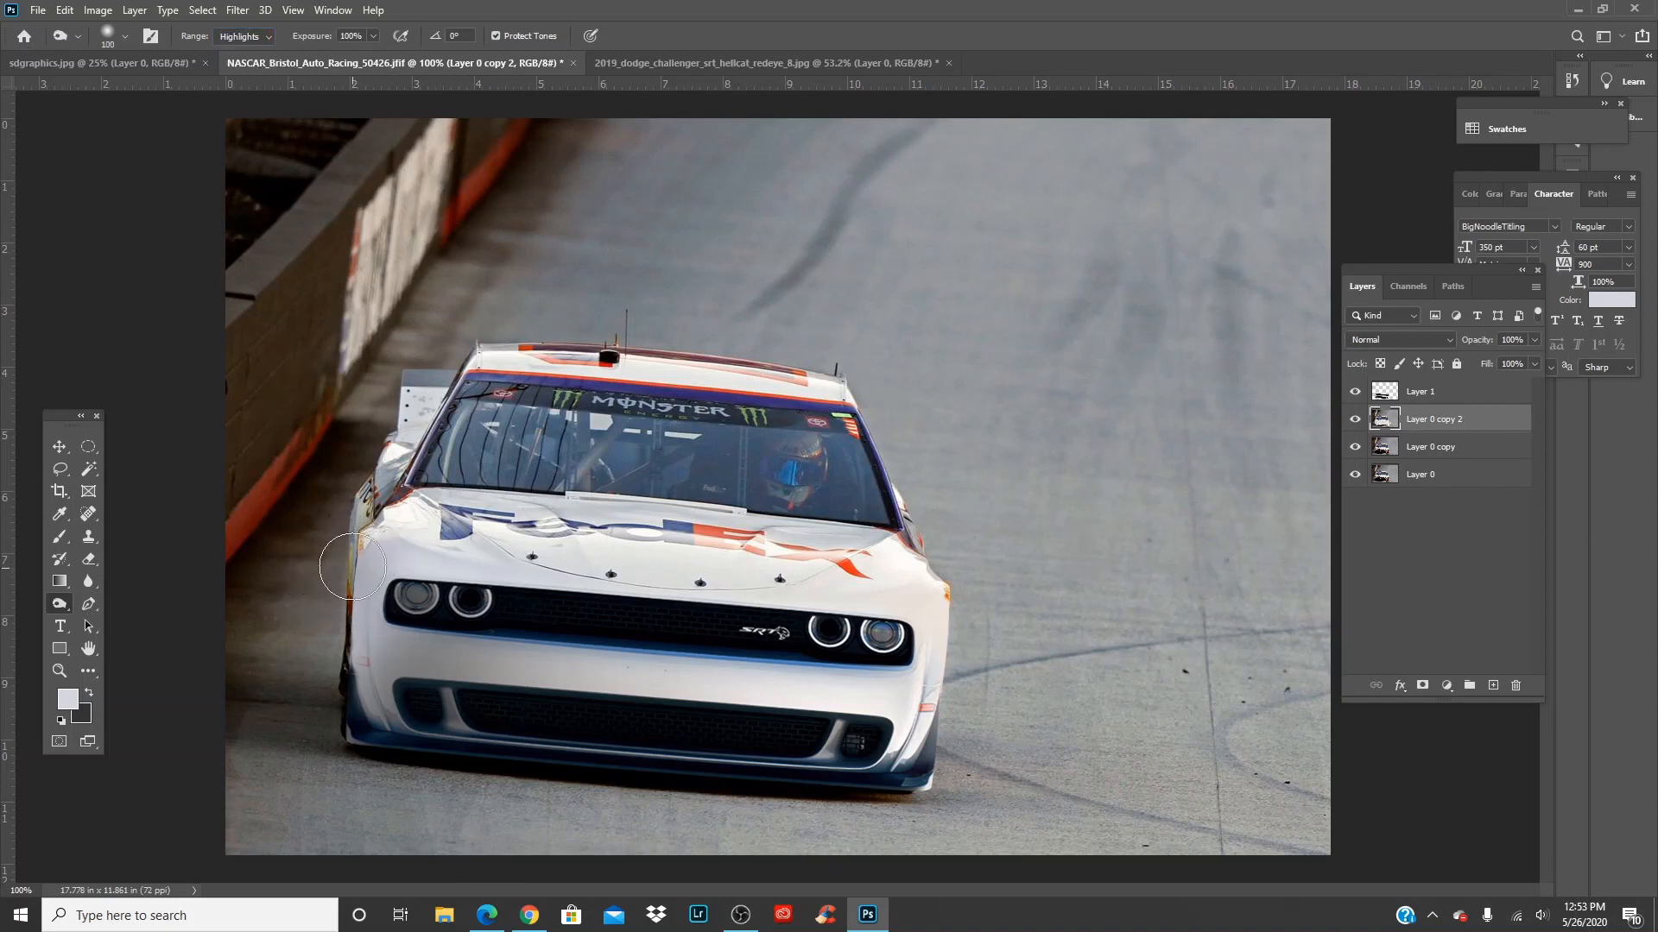
{"action": "mouse_move", "coordinate": [352, 567]}
{"action": "left_mouse_down"}
{"action": "mouse_move", "coordinate": [414, 816]}
{"action": "mouse_move", "coordinate": [368, 699]}
{"action": "left_mouse_up"}
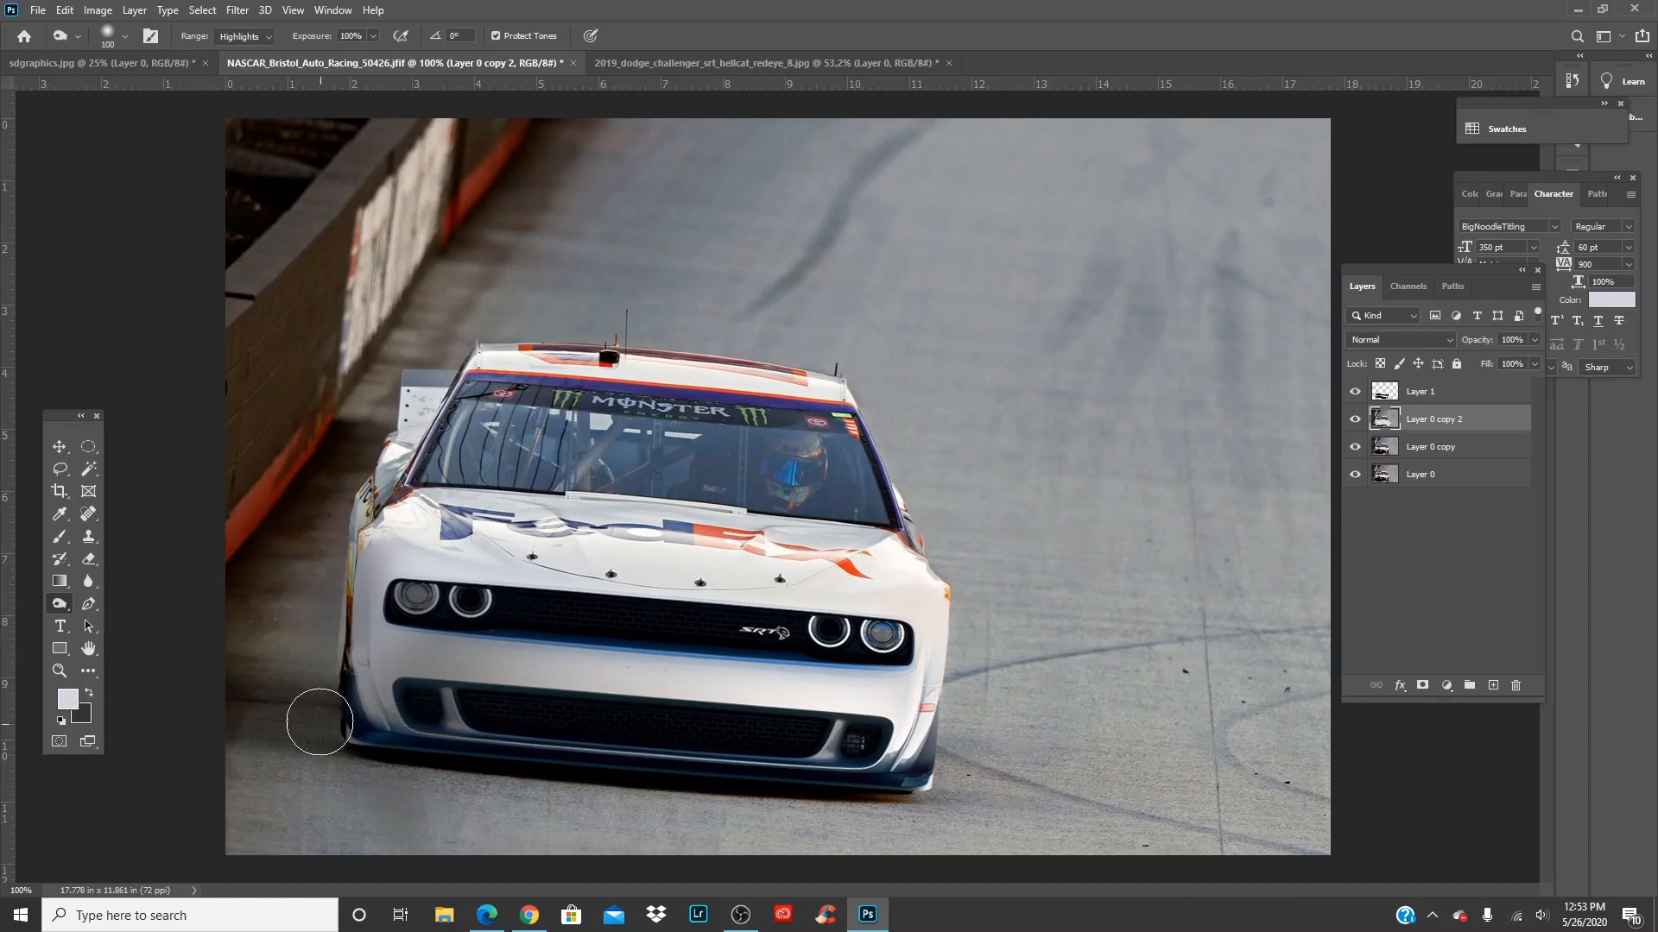
Select Layer 1 again and set up the Burn tool with a 200 px brush in the Highlights range
{"action": "key", "text": "v"}
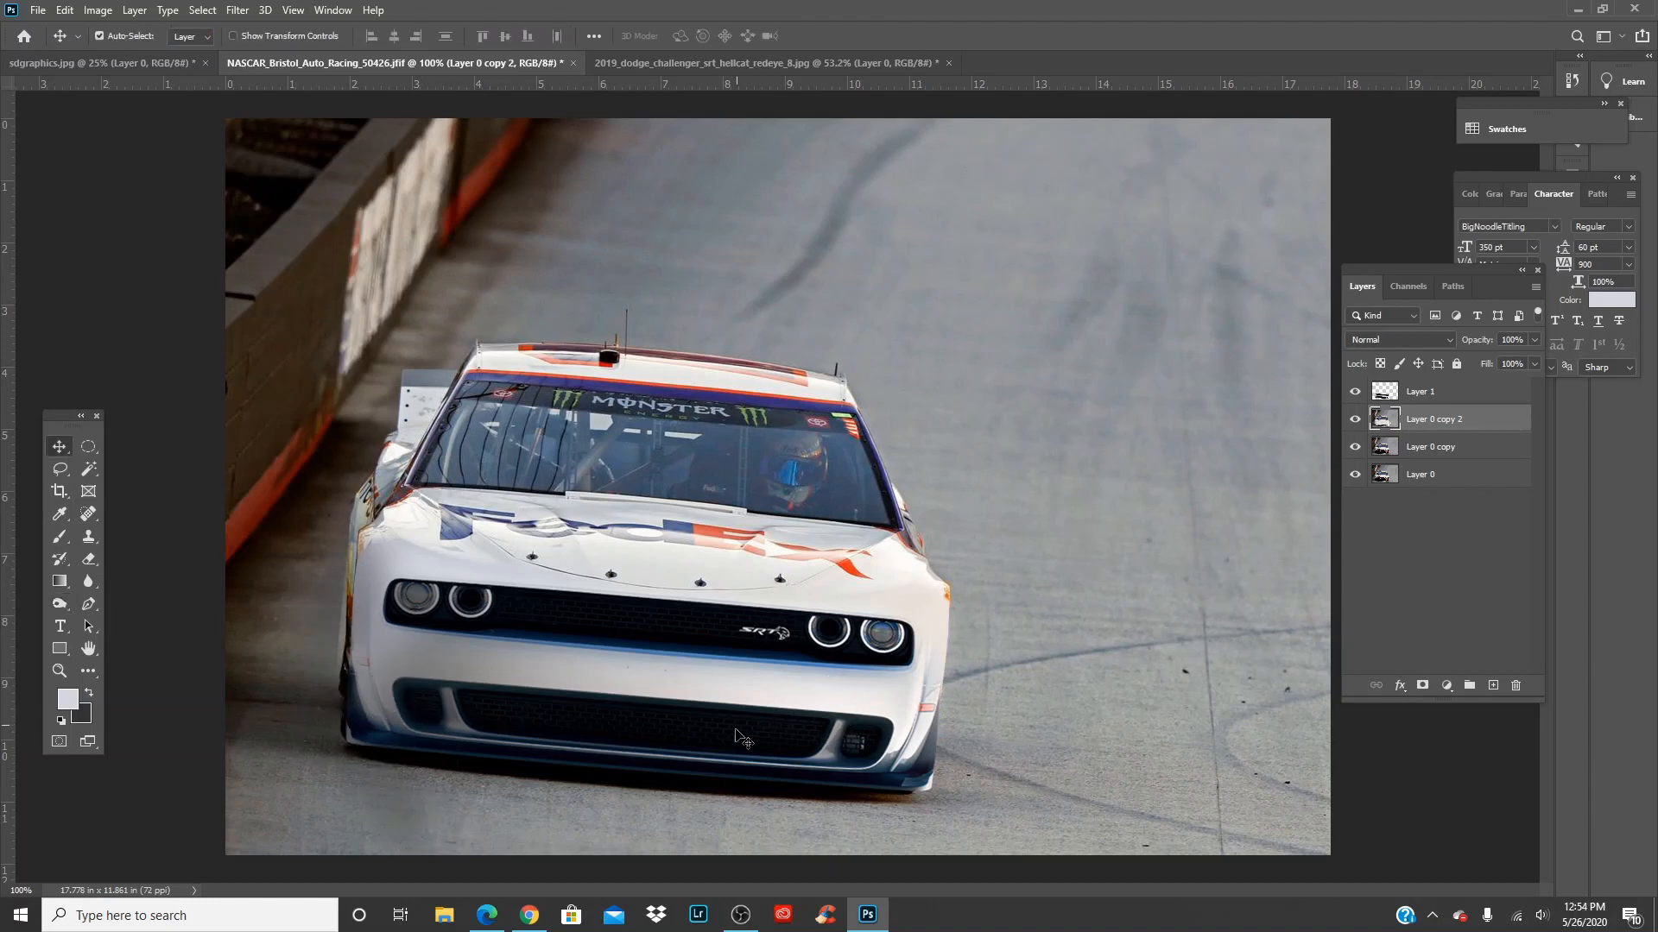
{"action": "left_click", "coordinate": [721, 693]}
{"action": "key", "text": "b"}
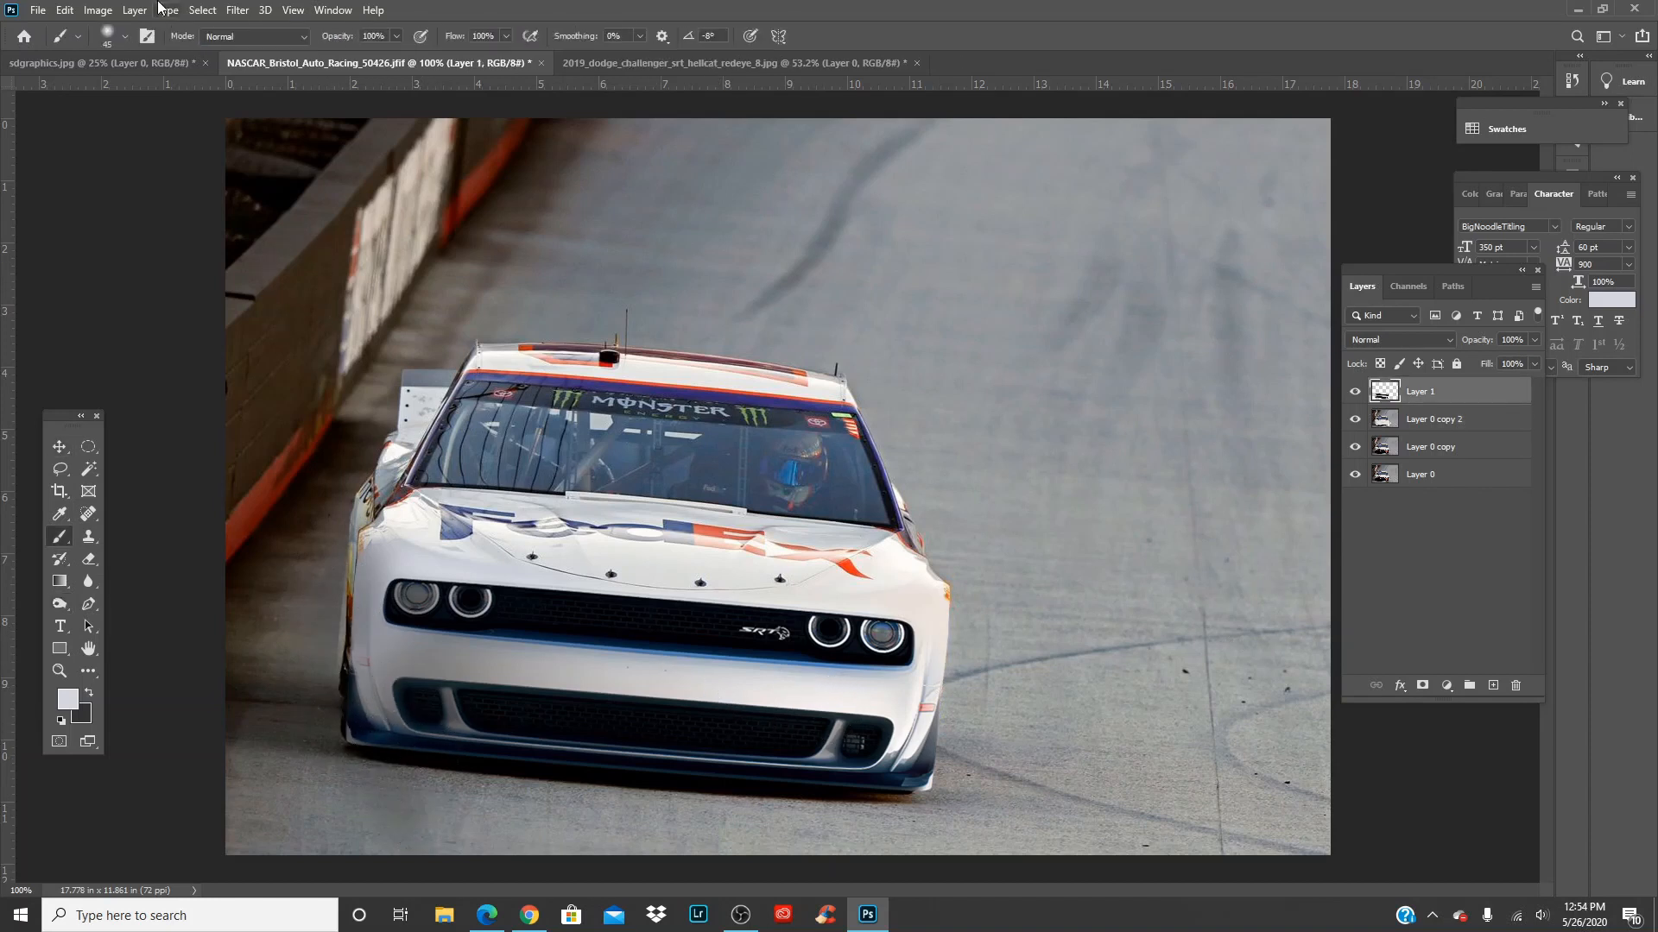
{"action": "left_click", "coordinate": [73, 610]}
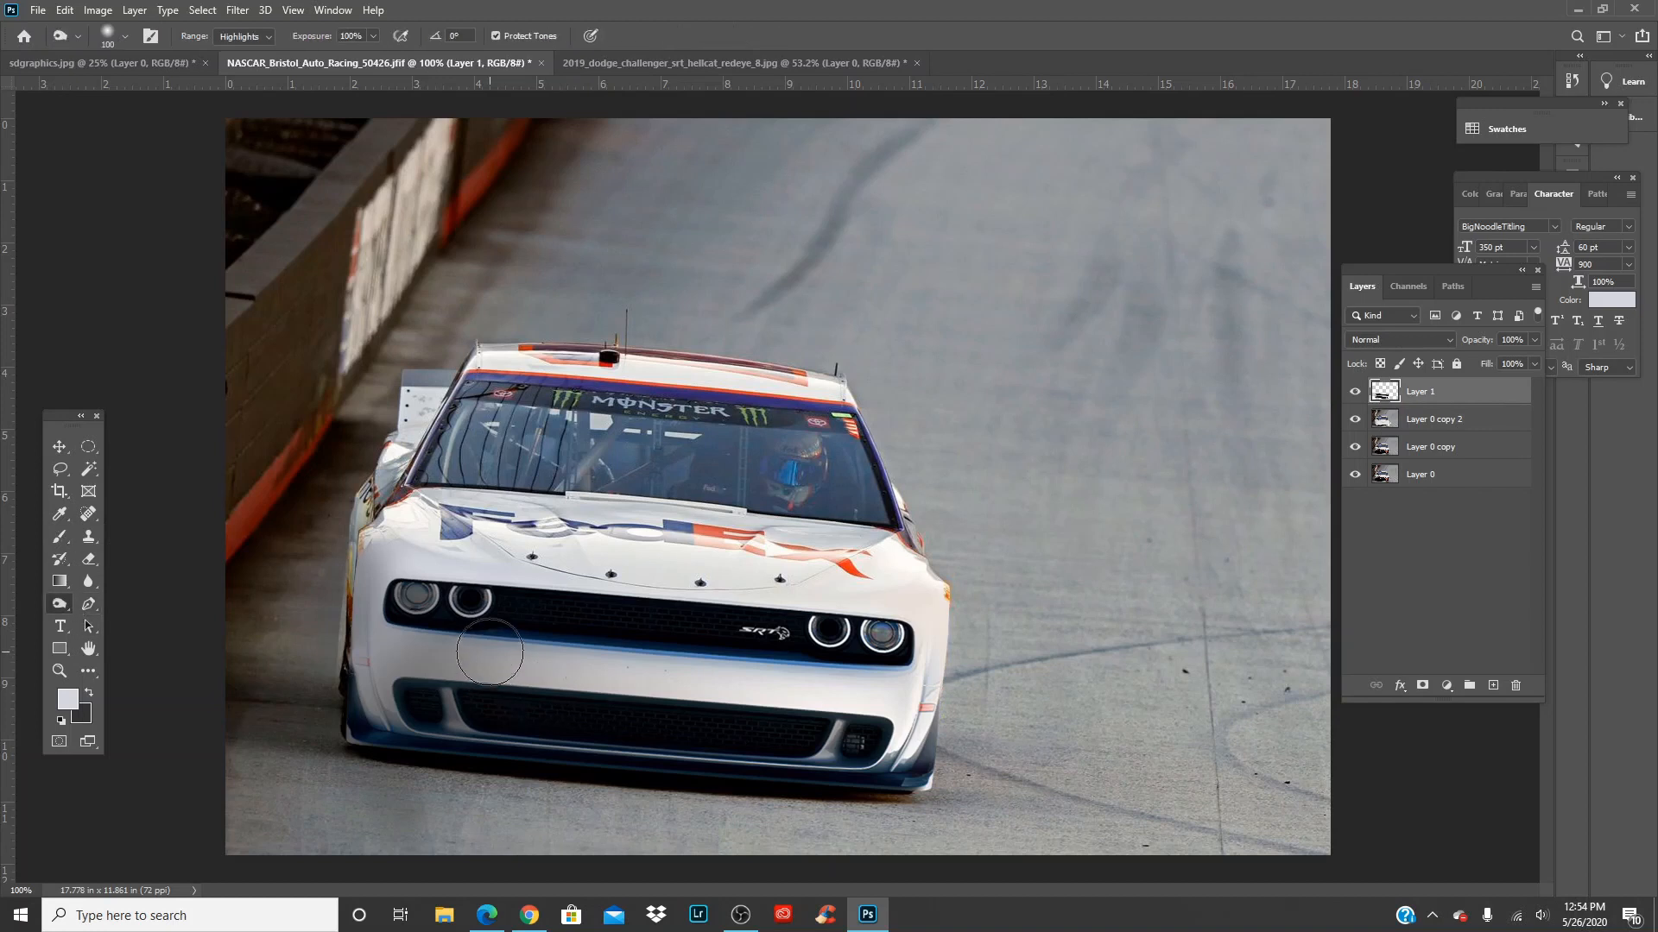
{"action": "key", "text": "bracketright"}
{"action": "key", "text": "bracketright"}
{"action": "key", "text": "bracketright"}
{"action": "key", "text": "bracketright"}
{"action": "key", "text": "bracketright"}
{"action": "key", "text": "bracketright"}
{"action": "key", "text": "bracketright"}
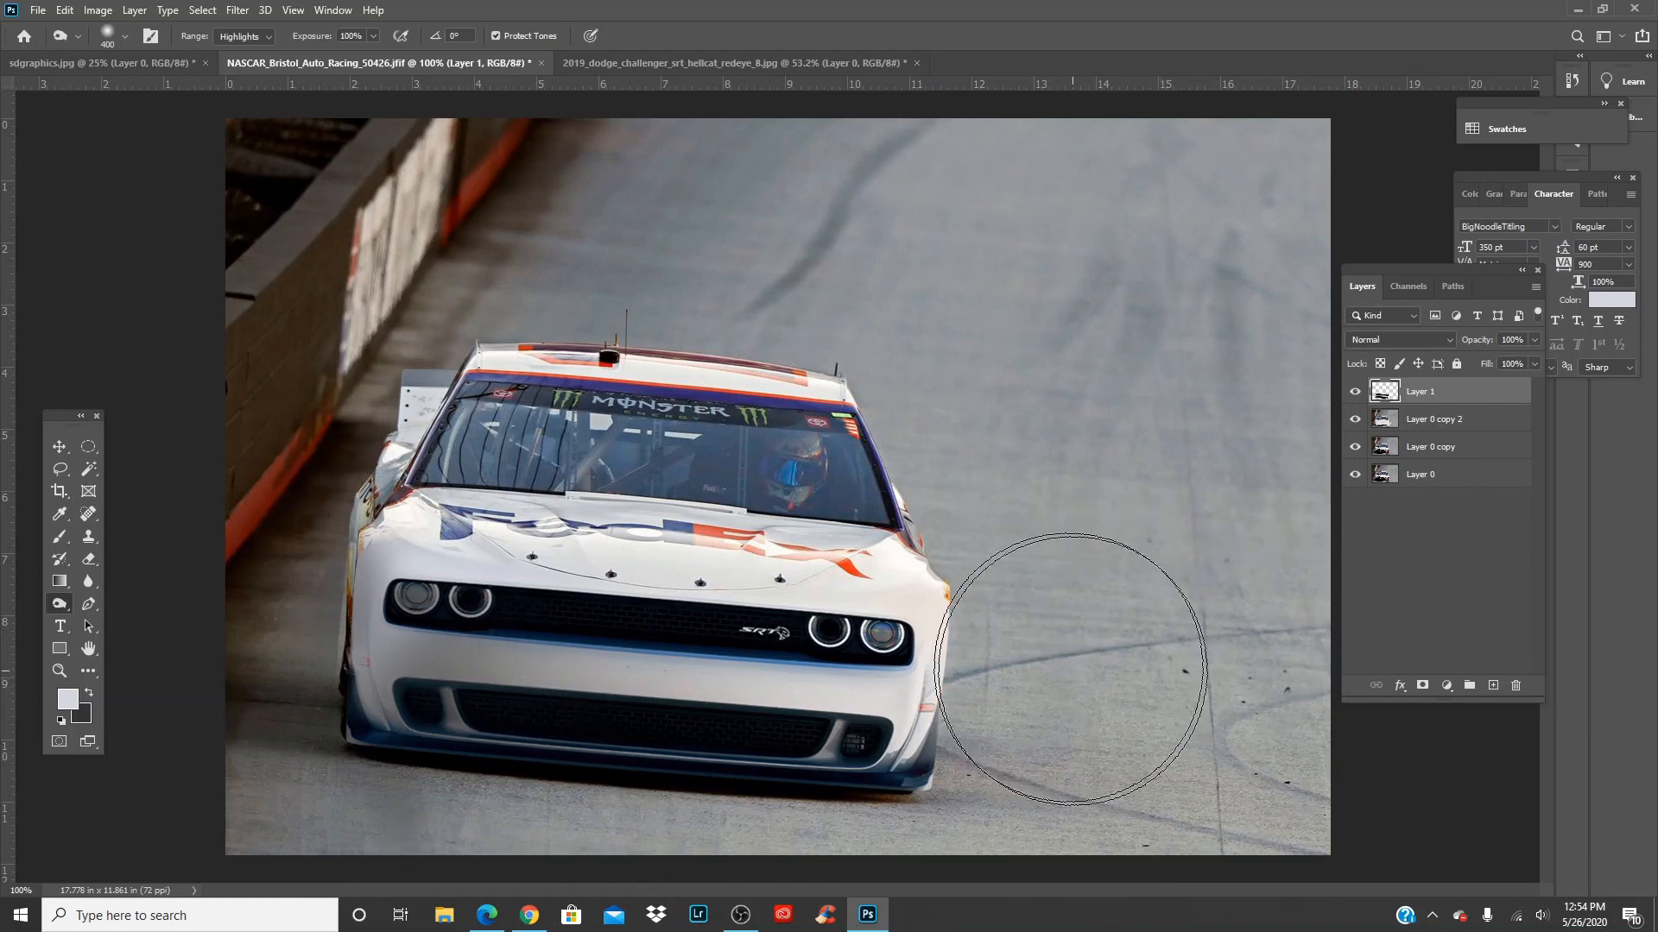
{"action": "key", "text": "bracketleft"}
{"action": "key", "text": "bracketleft"}
{"action": "key", "text": "bracketleft"}
{"action": "key", "text": "bracketleft"}
{"action": "key", "text": "bracketleft"}
{"action": "key", "text": "bracketleft"}
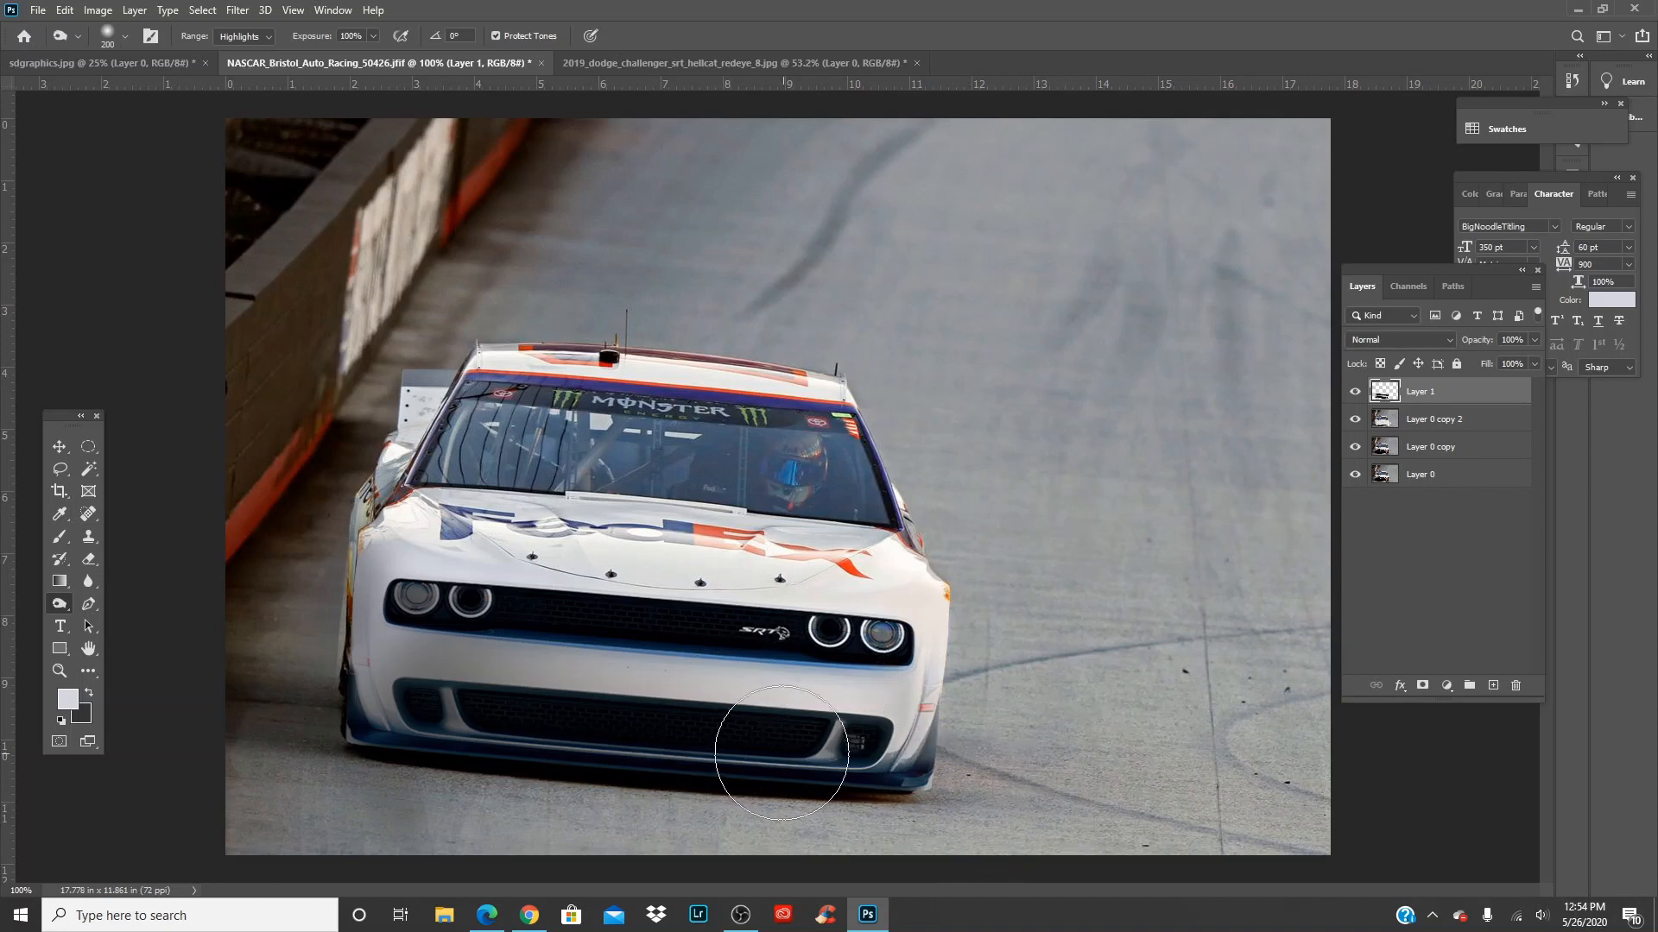
Hide Layer 1 and Layer 0 copy 2 to compare with the original car, and show them again
{"action": "left_click", "coordinate": [1355, 391]}
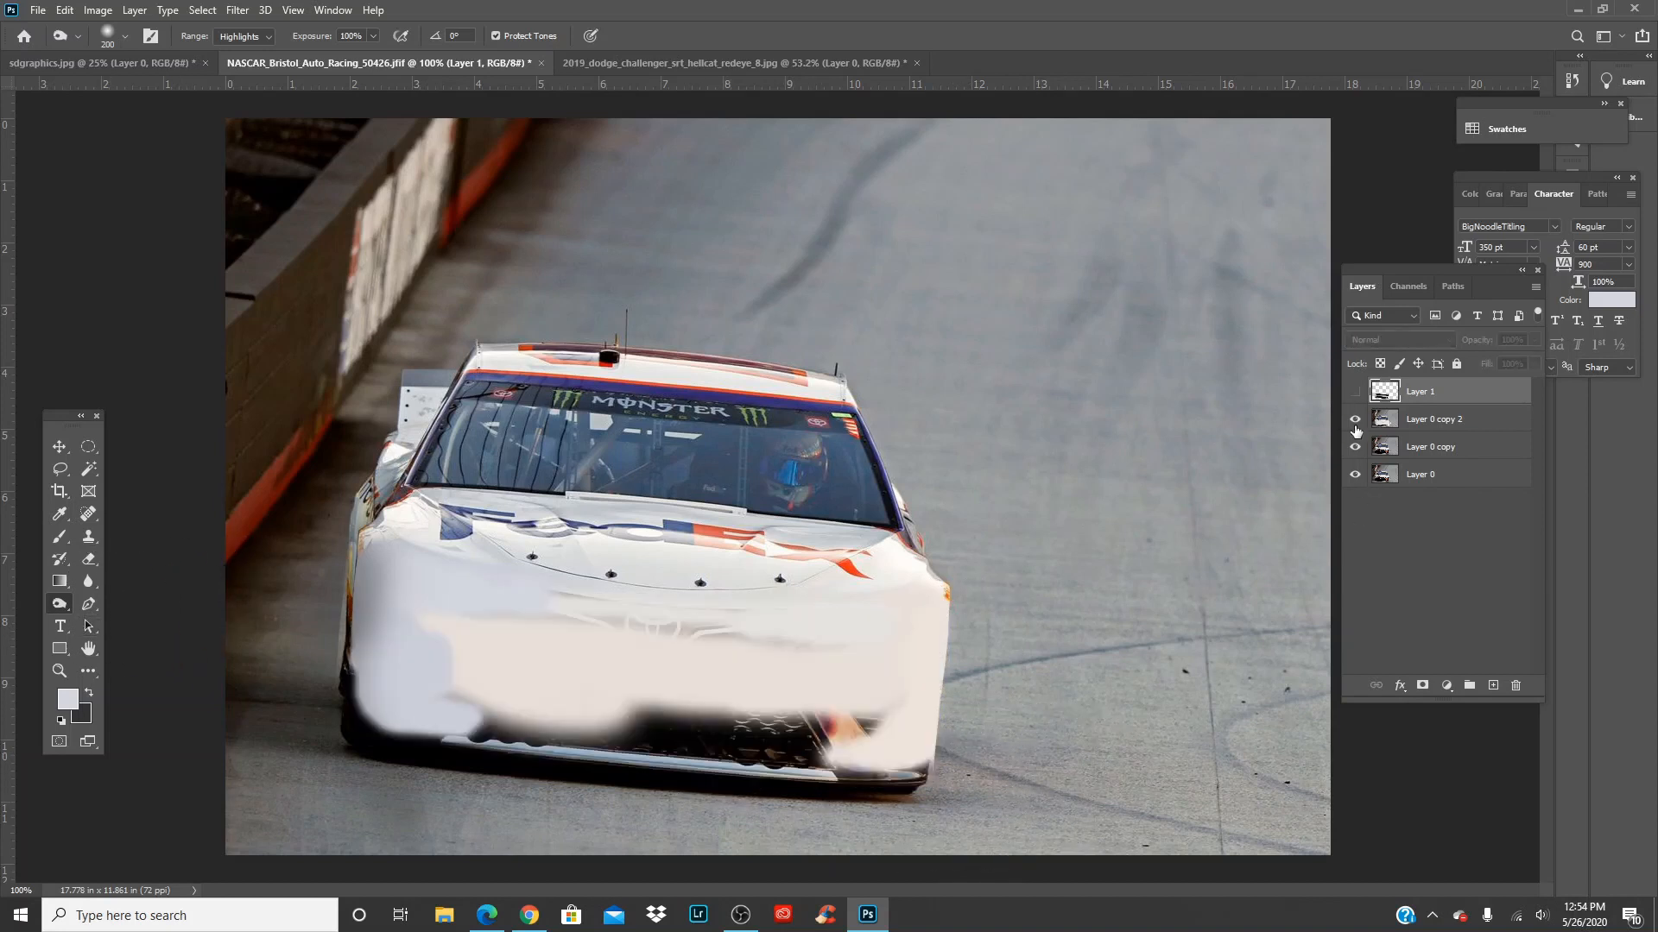
{"action": "left_click", "coordinate": [1354, 421]}
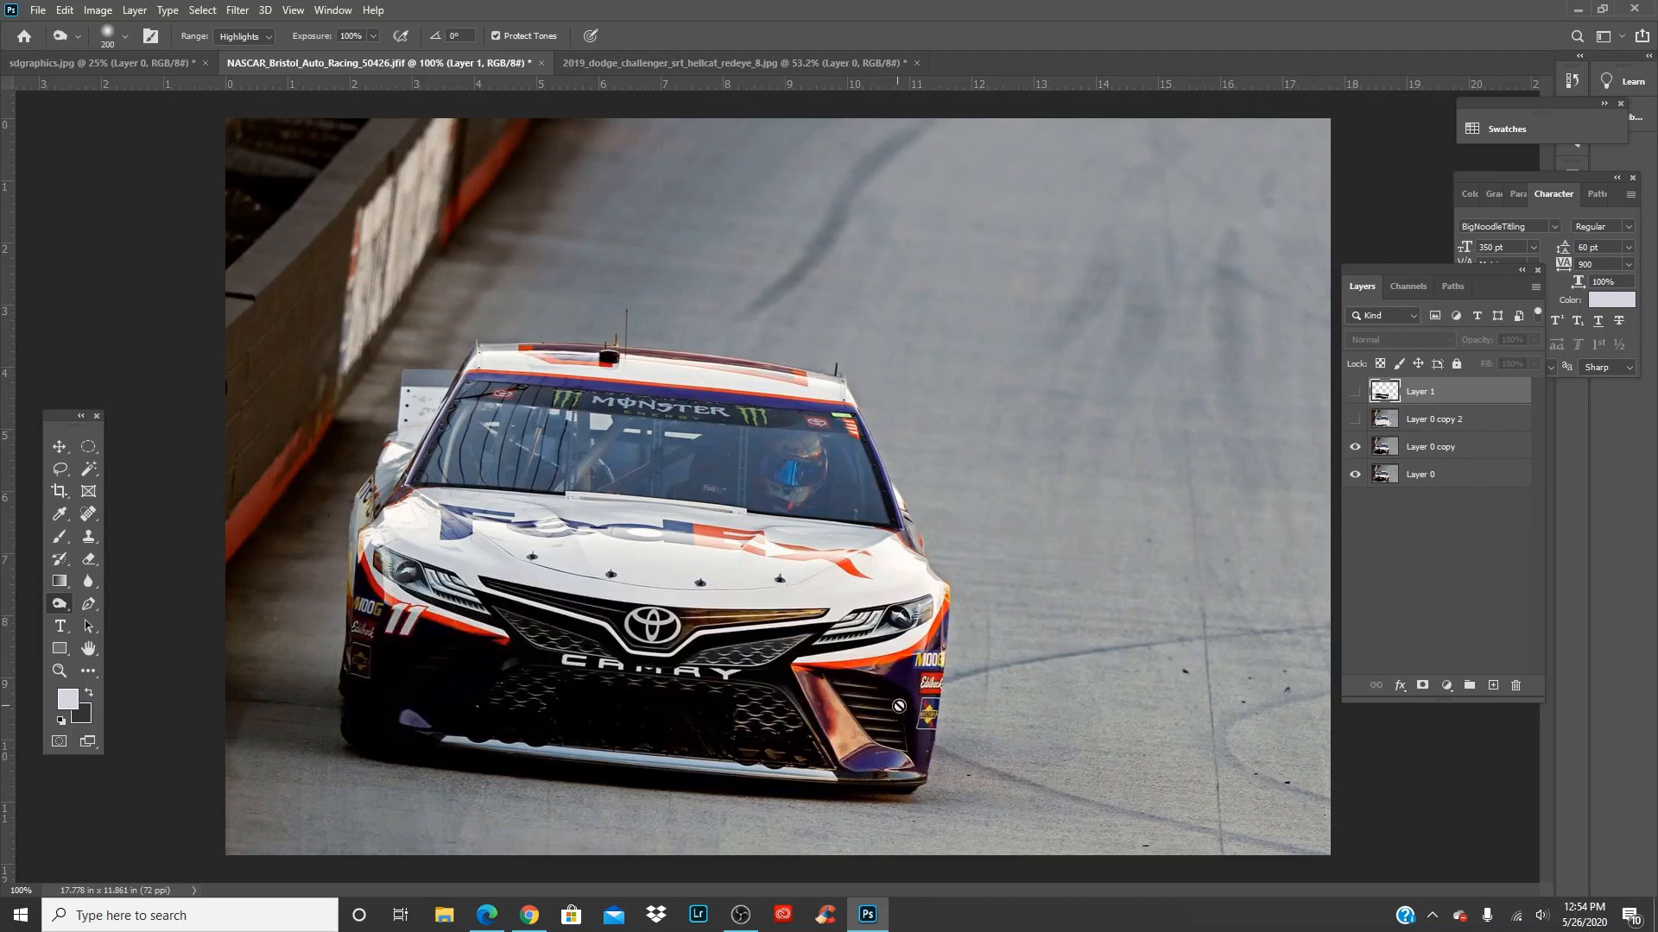
{"action": "left_click", "coordinate": [1357, 392]}
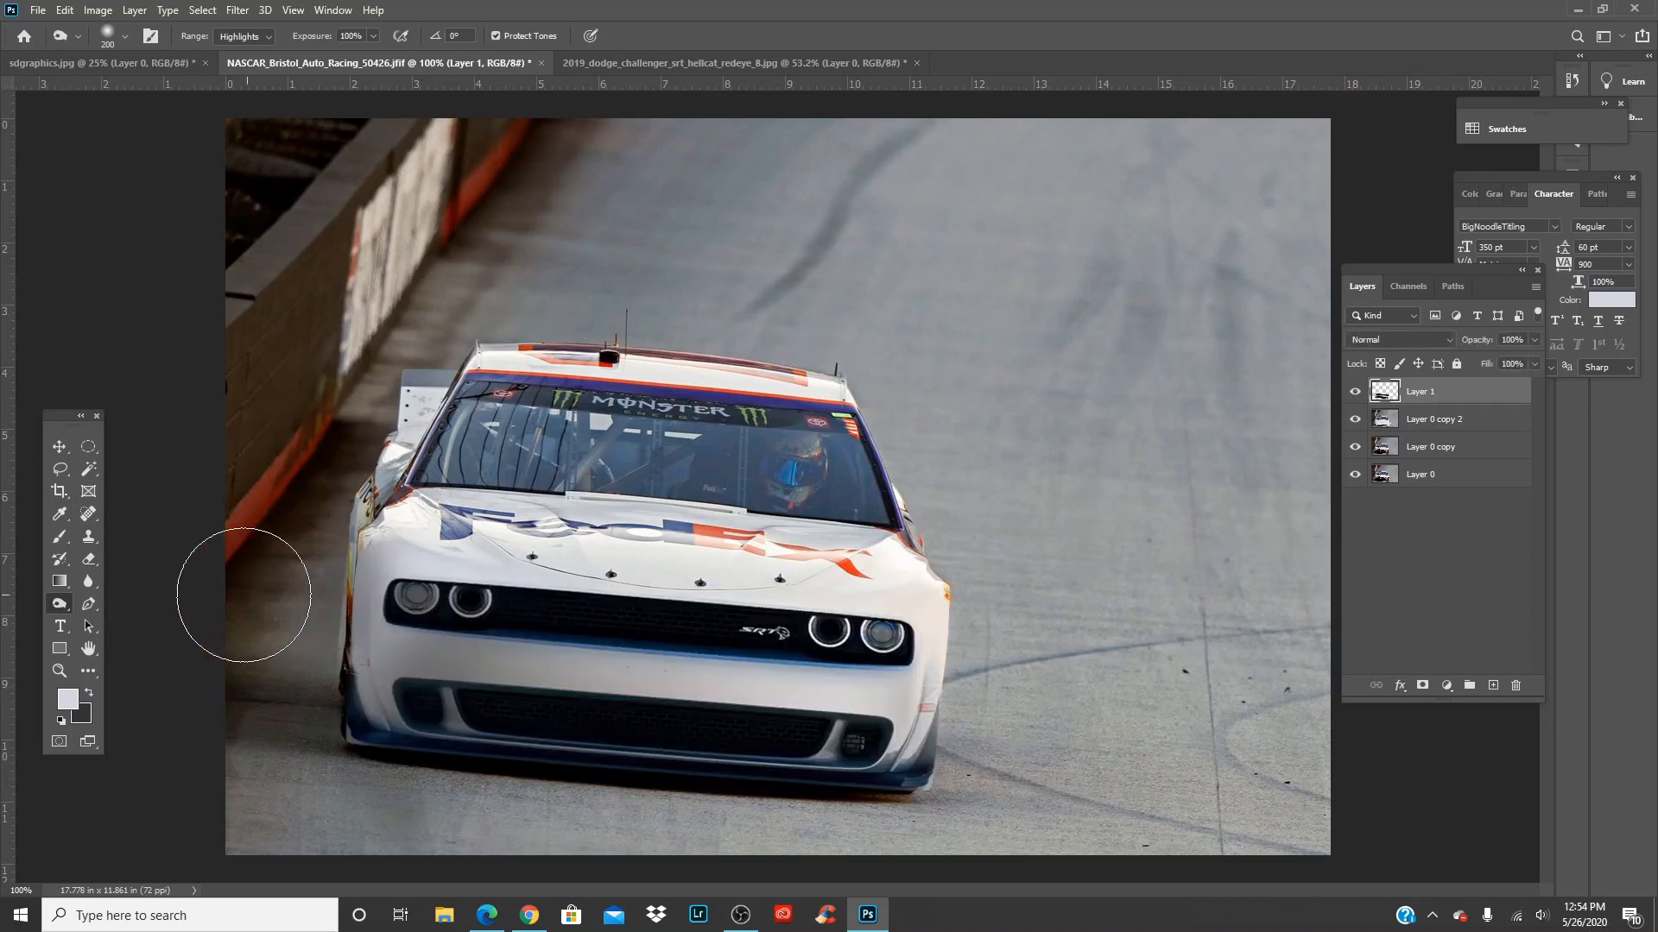
Set the Burn range to Shadows, try a stroke on Layer 1's wall-side fender and undo it
{"action": "left_click", "coordinate": [246, 48]}
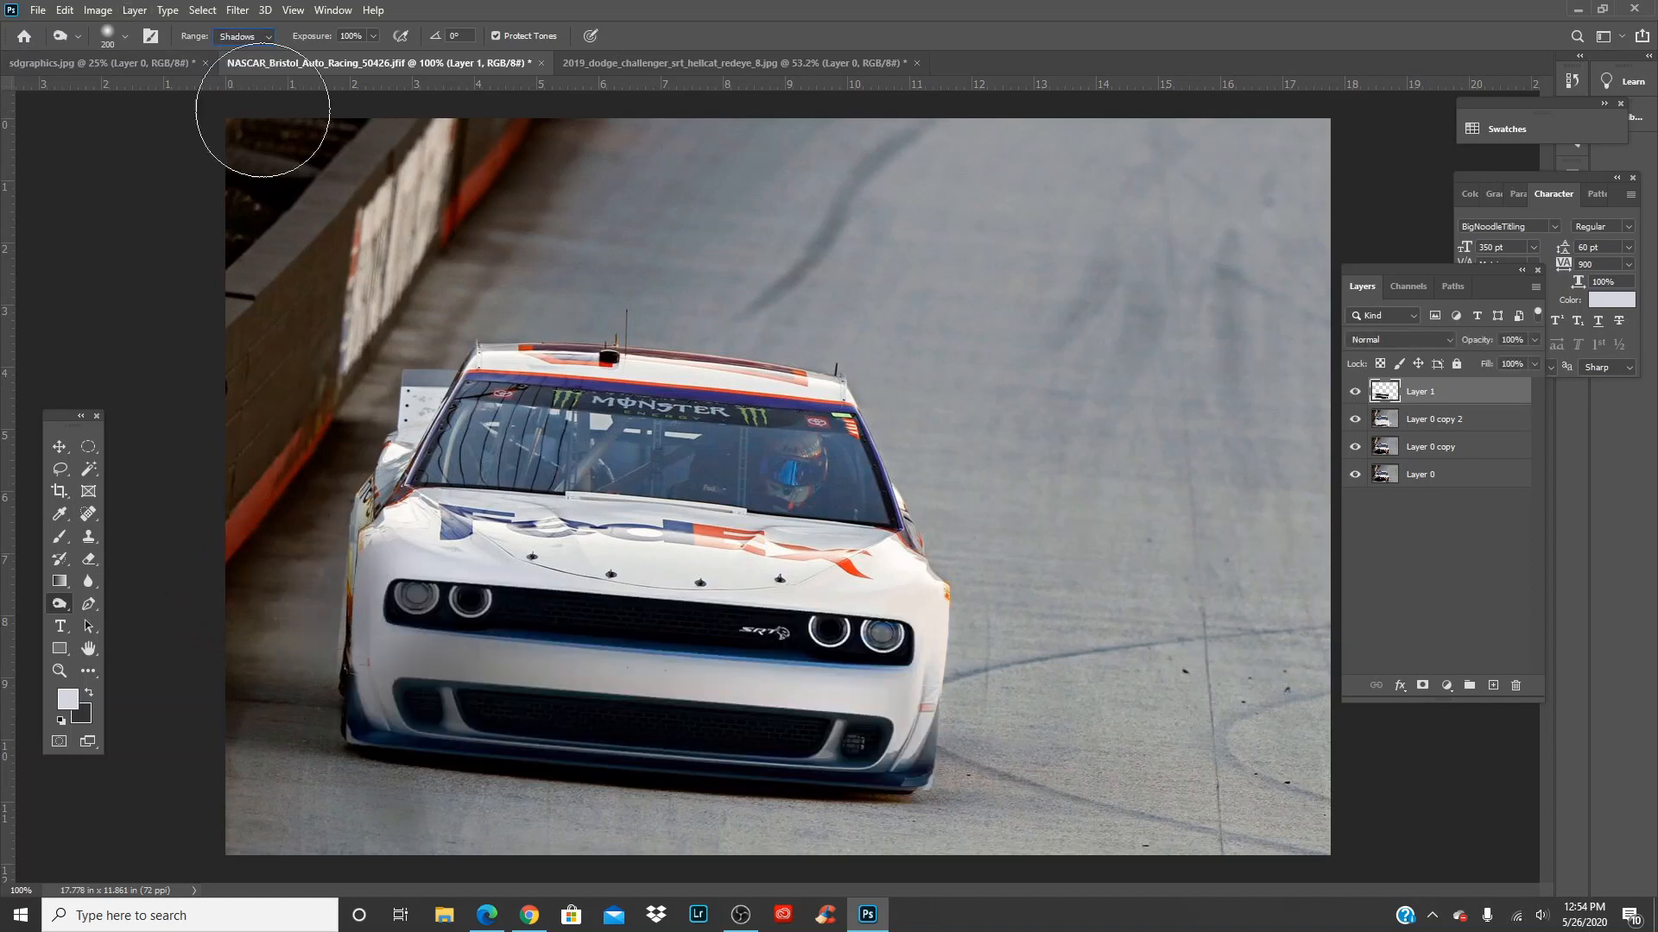
{"action": "mouse_move", "coordinate": [385, 646]}
{"action": "left_mouse_down"}
{"action": "mouse_move", "coordinate": [384, 728]}
{"action": "mouse_move", "coordinate": [425, 751]}
{"action": "mouse_move", "coordinate": [432, 712]}
{"action": "mouse_move", "coordinate": [359, 619]}
{"action": "mouse_move", "coordinate": [379, 704]}
{"action": "mouse_move", "coordinate": [437, 711]}
{"action": "mouse_move", "coordinate": [506, 748]}
{"action": "mouse_move", "coordinate": [480, 772]}
{"action": "mouse_move", "coordinate": [338, 733]}
{"action": "mouse_move", "coordinate": [320, 632]}
{"action": "mouse_move", "coordinate": [277, 716]}
{"action": "mouse_move", "coordinate": [328, 727]}
{"action": "mouse_move", "coordinate": [356, 677]}
{"action": "mouse_move", "coordinate": [346, 711]}
{"action": "mouse_move", "coordinate": [326, 676]}
{"action": "left_mouse_up"}
{"action": "key", "text": "ctrl+z"}
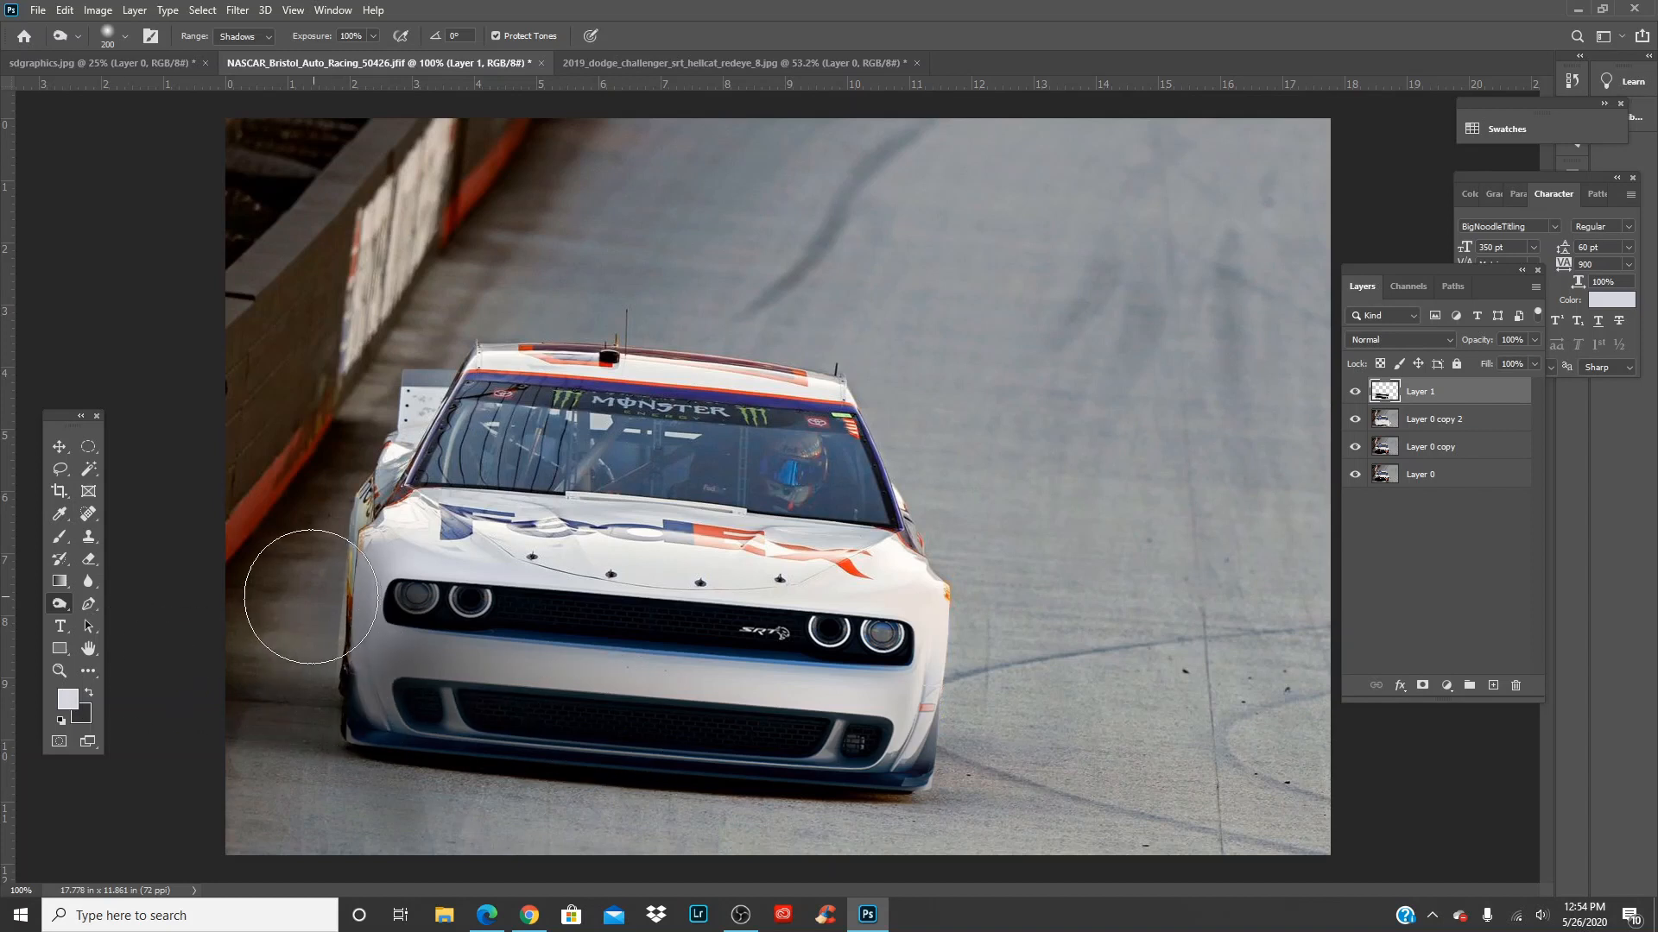
Burn the shadows beside the wall-side fender on Layer 0 copy 2 and across the lower grille on Layer 1
{"action": "left_click", "coordinate": [1402, 426]}
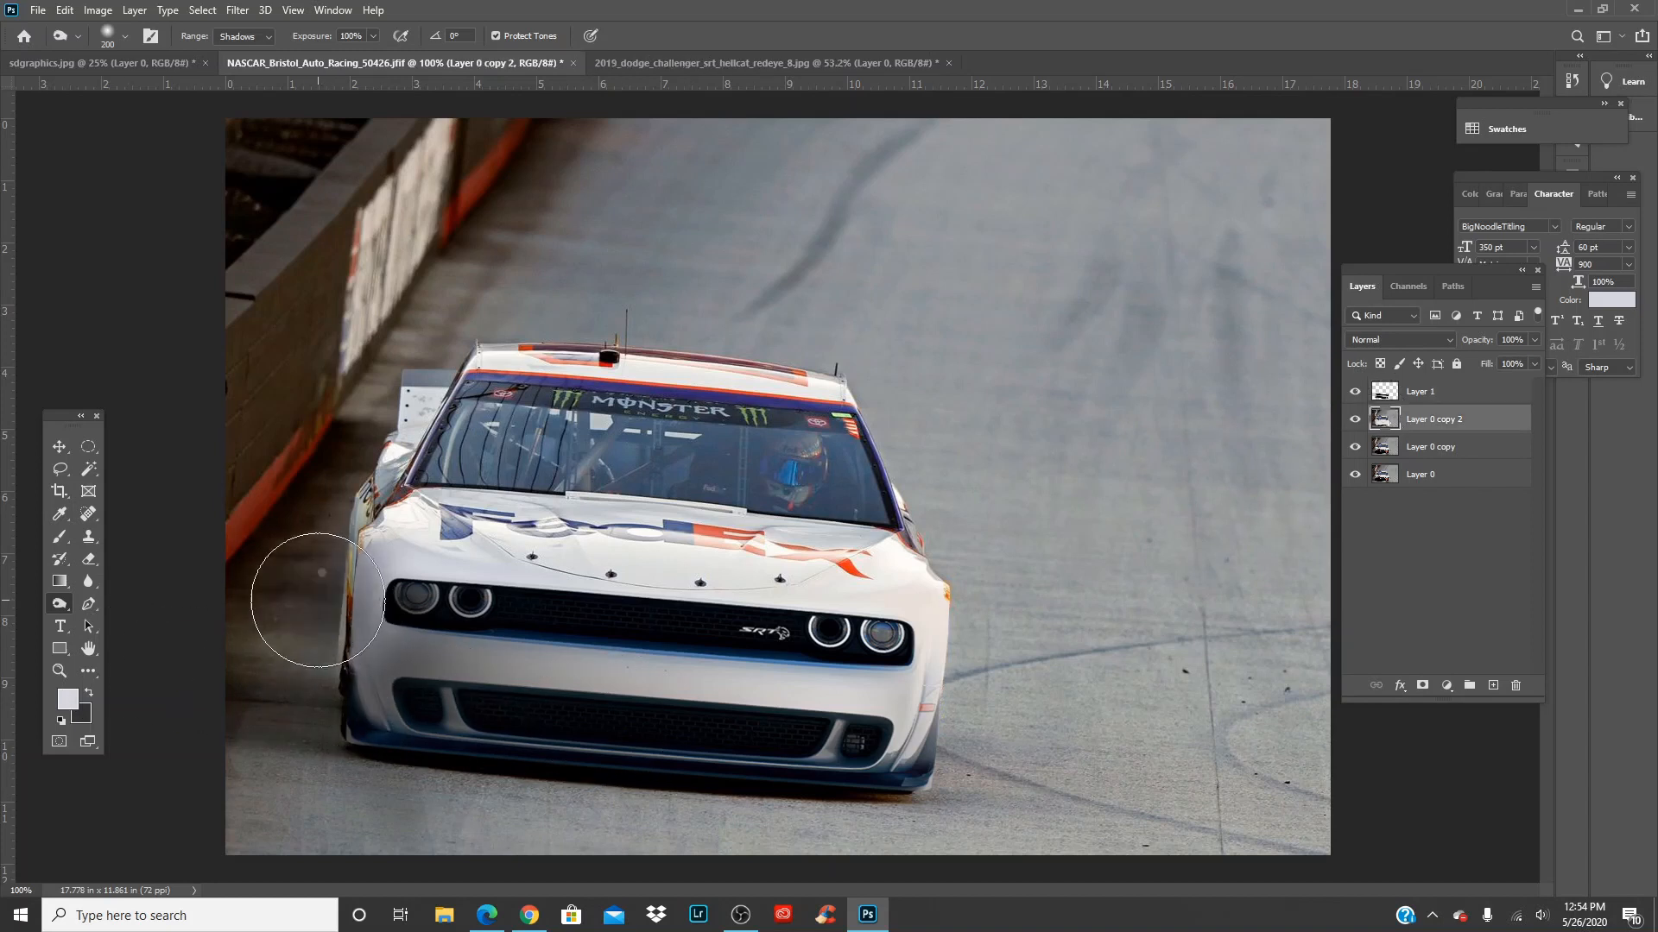
{"action": "left_click", "coordinate": [1455, 401]}
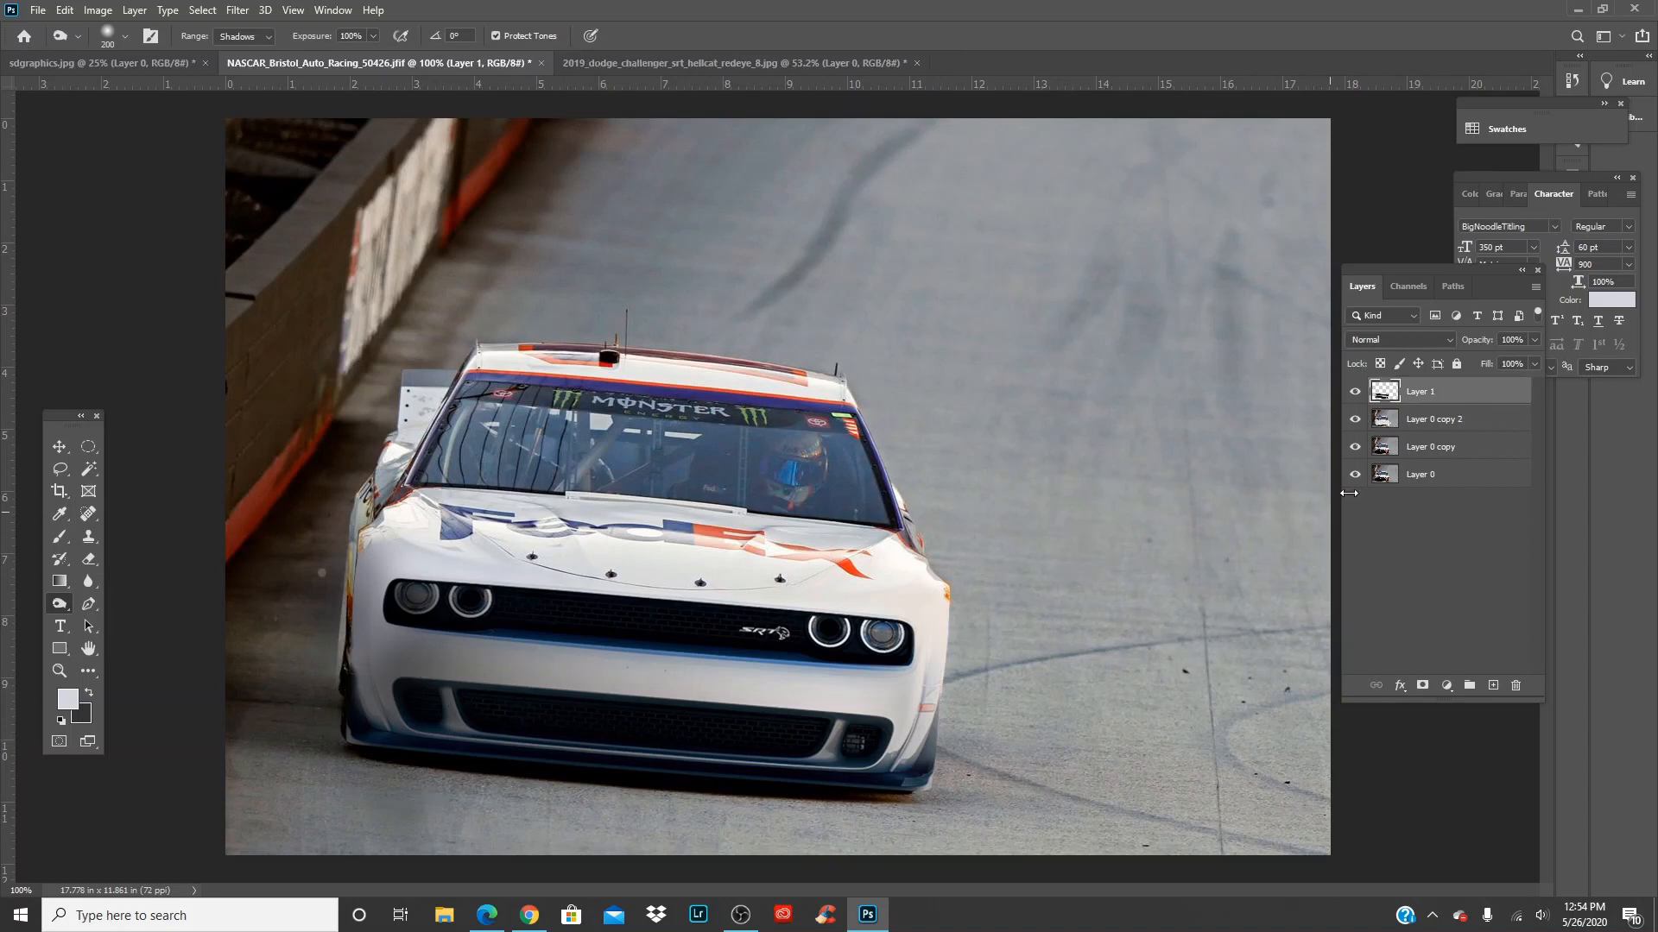
{"action": "left_click_drag", "start_coordinate": [484, 708], "coordinate": [796, 789]}
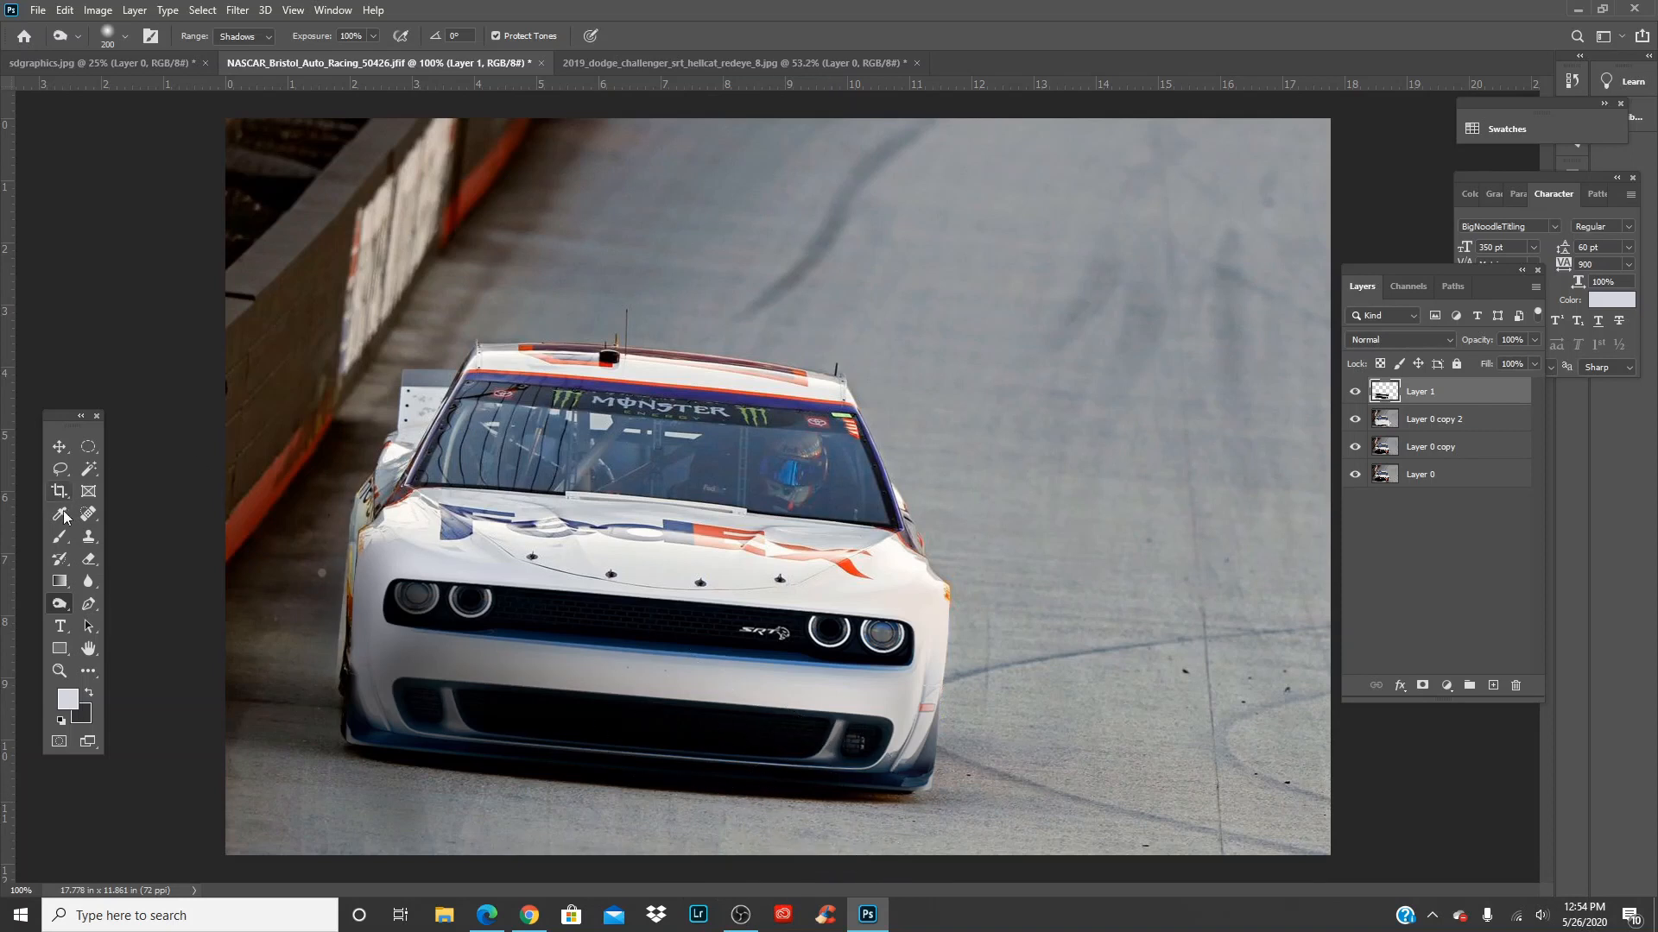
{"action": "right_click", "coordinate": [59, 607]}
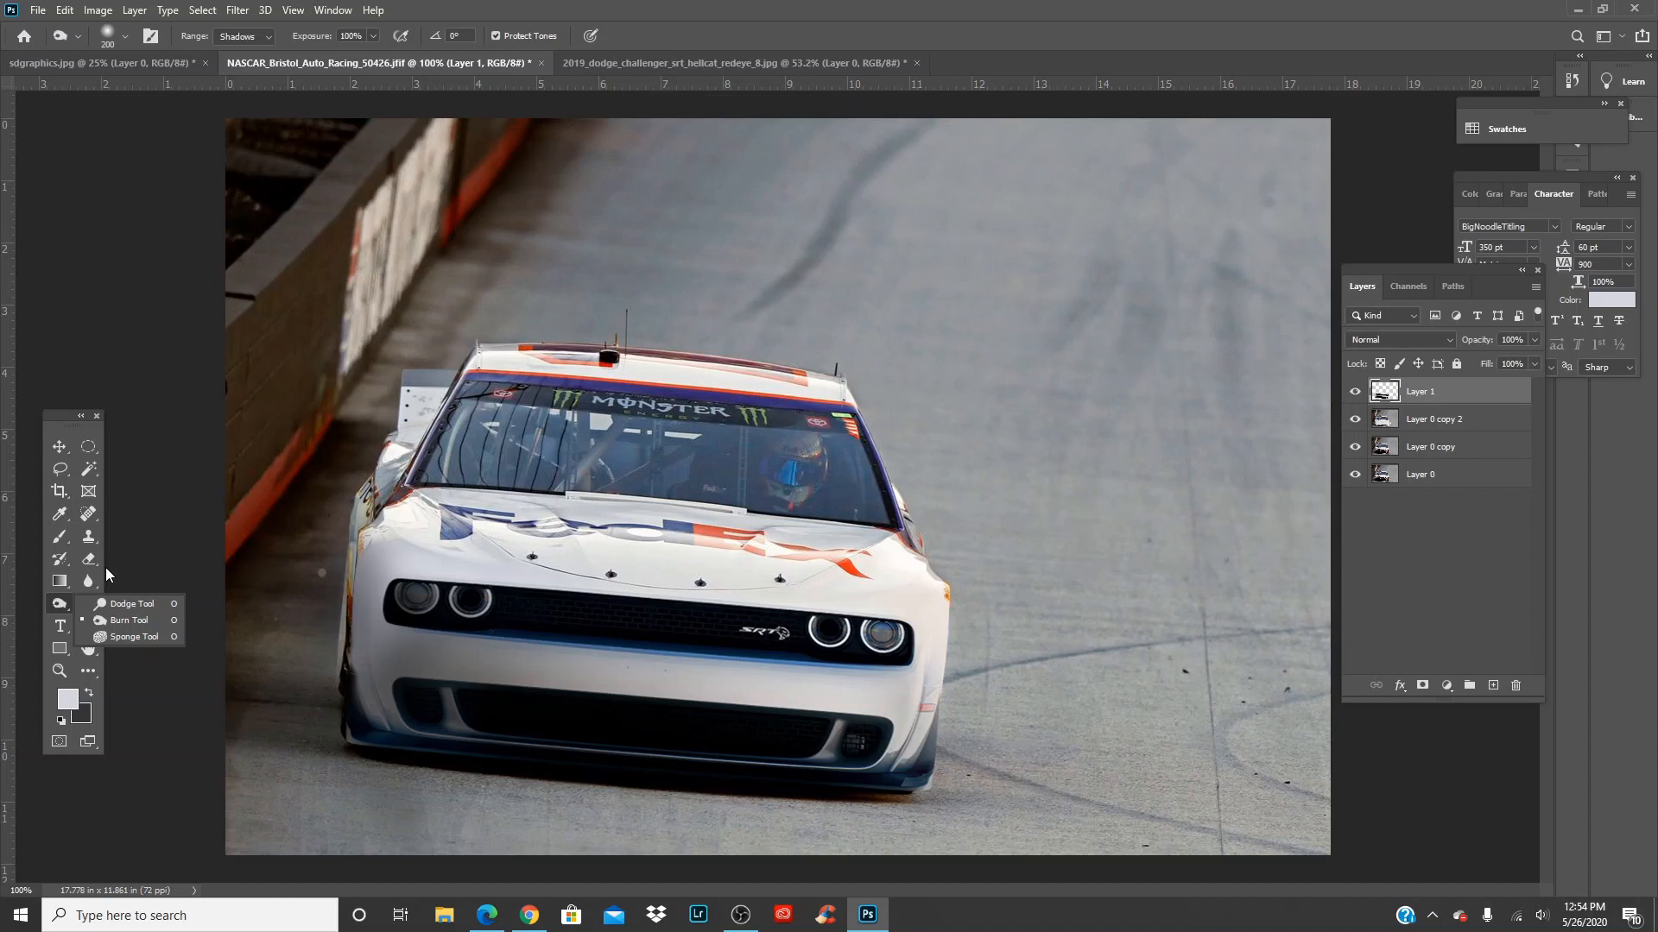
{"action": "left_click", "coordinate": [137, 605]}
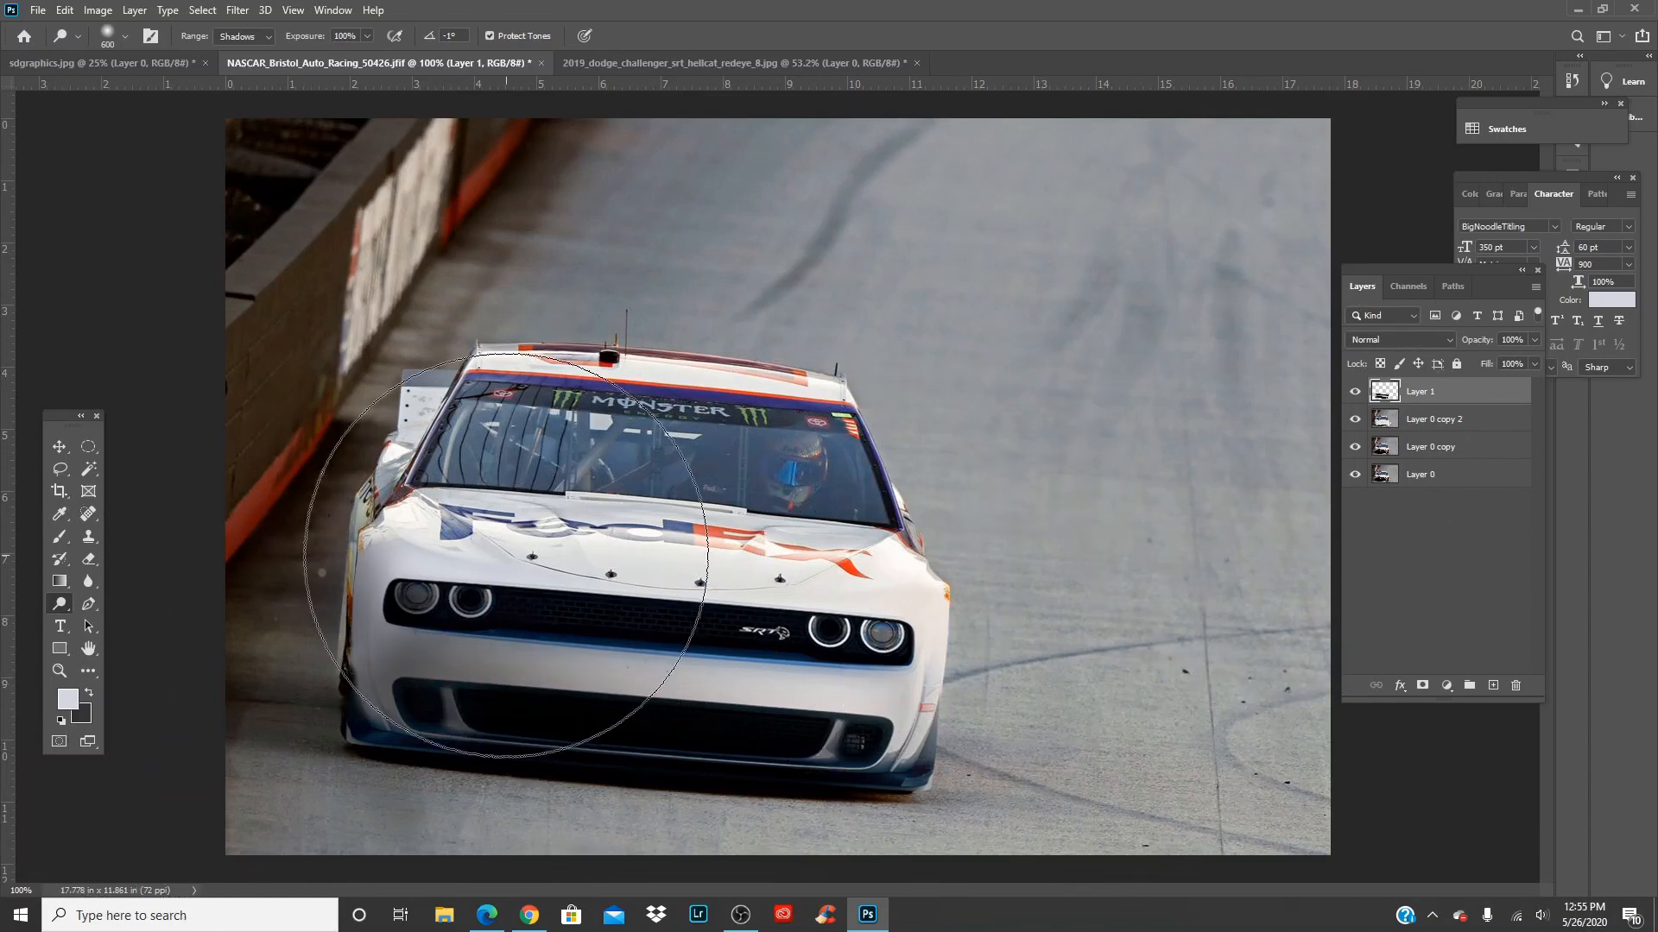
{"action": "right_click", "coordinate": [60, 604]}
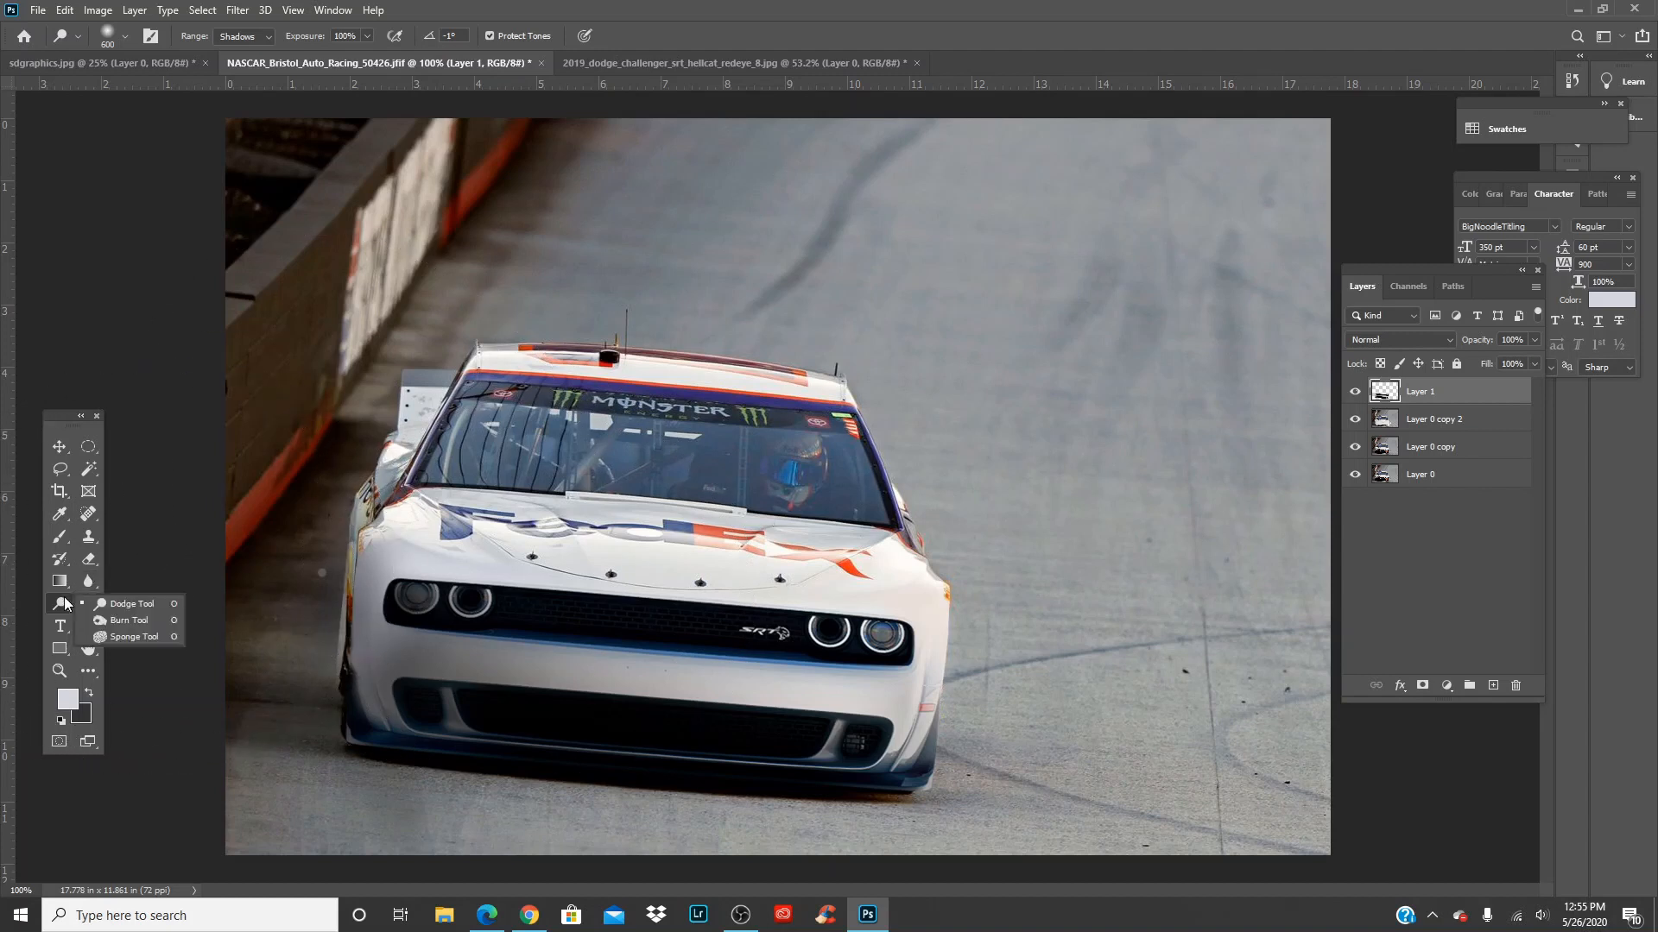
{"action": "left_click", "coordinate": [133, 609]}
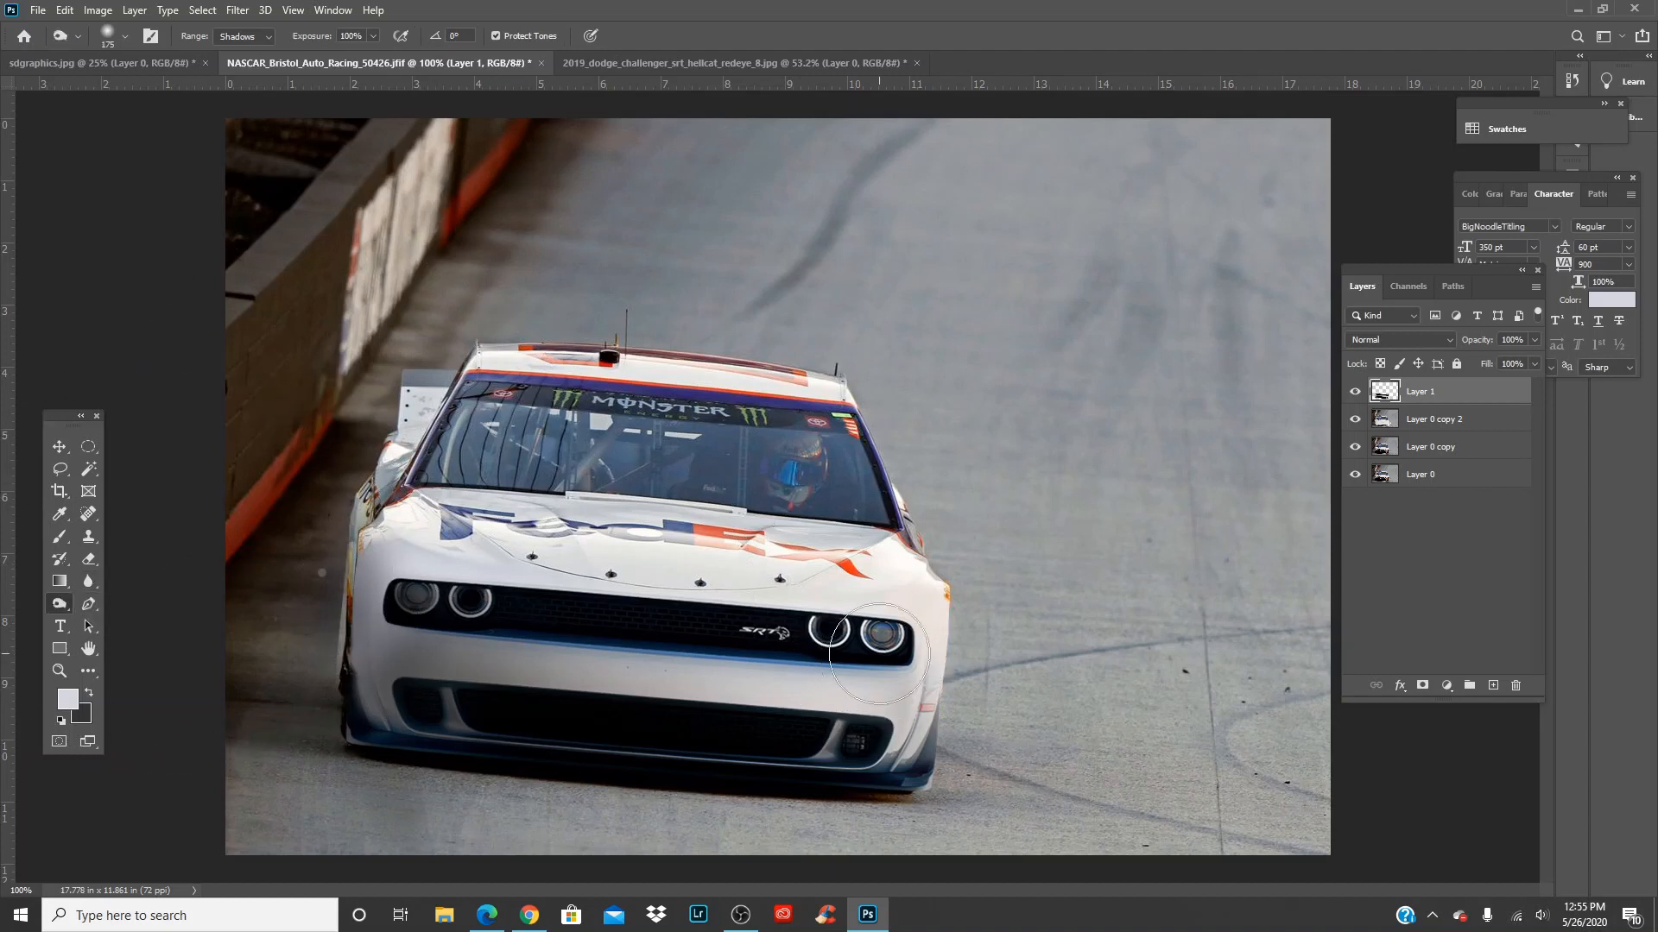
Try burning the shadows around the headlights beside the SRT badge with a 60 px brush, and undo the stroke
{"action": "key", "text": "["}
{"action": "left_click_drag", "start_coordinate": [812, 638], "coordinate": [931, 645]}
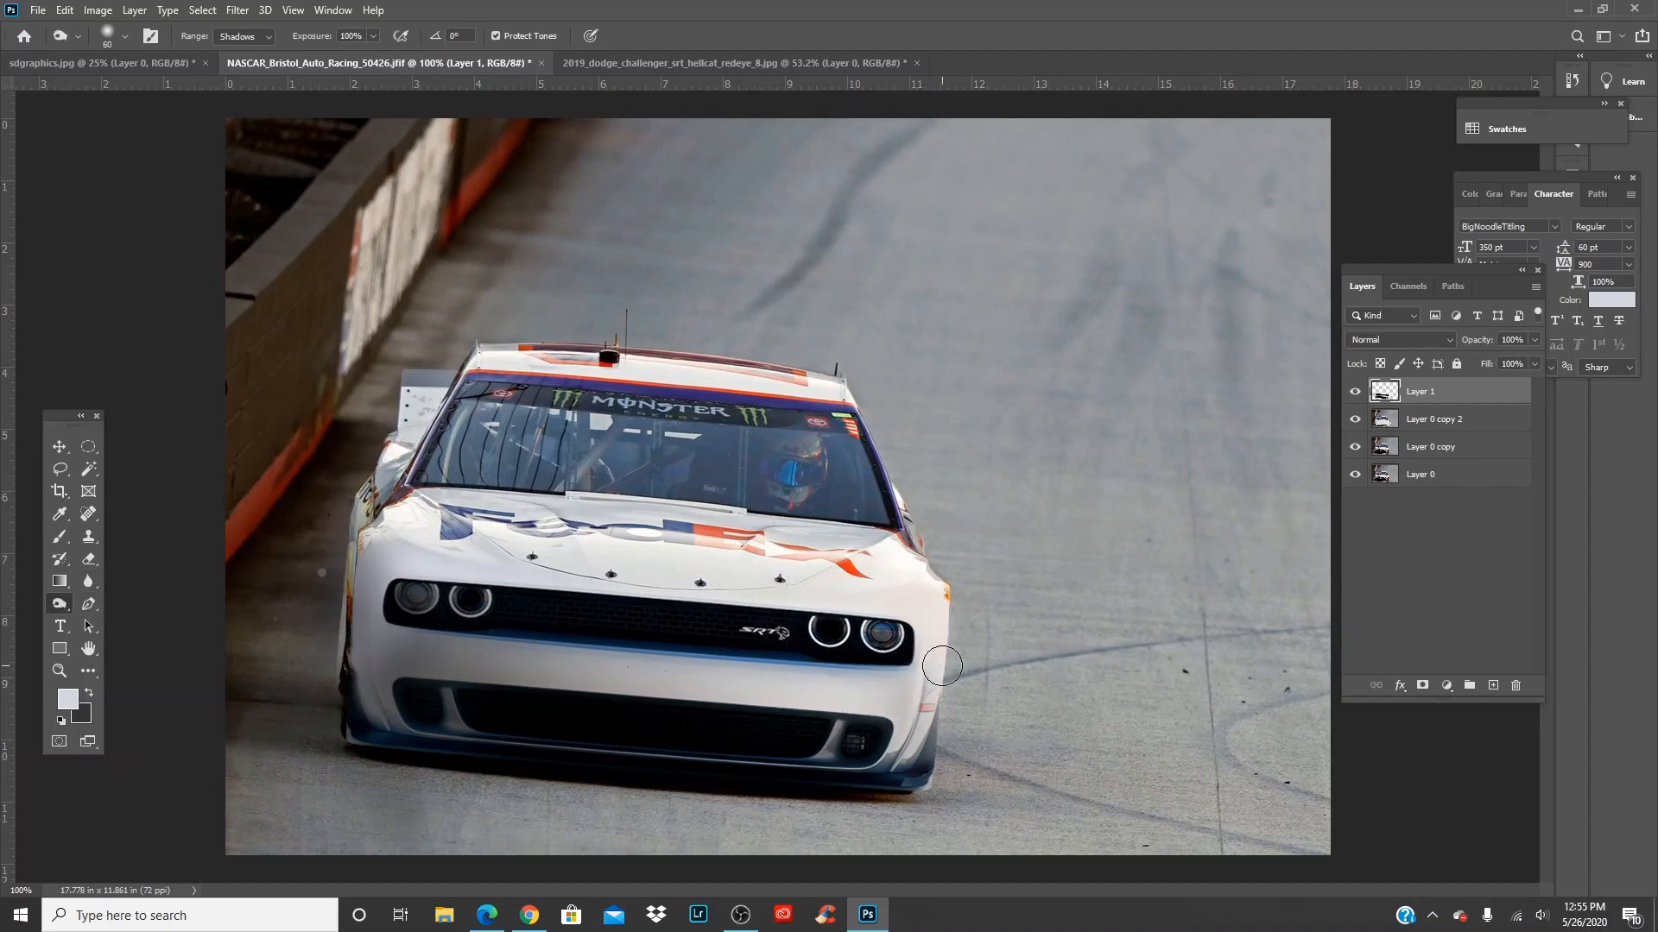
{"action": "key", "text": "ctrl+z"}
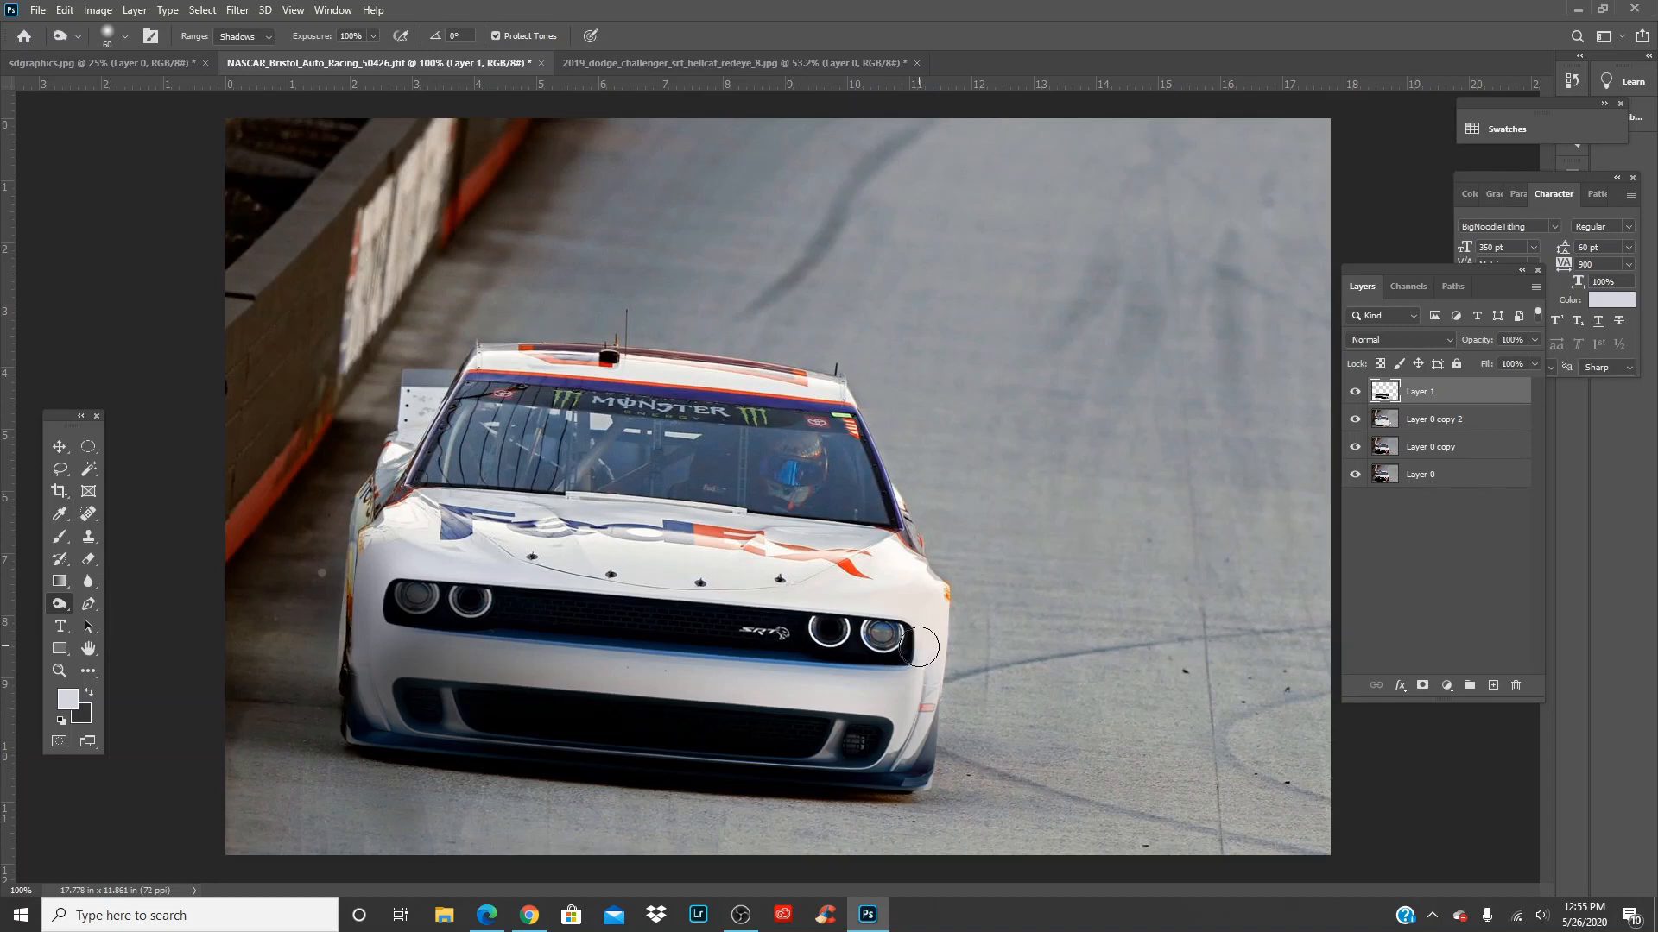
Set the Burn range to Highlights, try a Dodge stroke with a 700 px brush on the front bumper's track-side corner, and undo it
{"action": "left_click", "coordinate": [245, 37]}
{"action": "left_click", "coordinate": [252, 77]}
{"action": "right_click", "coordinate": [42, 610]}
{"action": "right_click", "coordinate": [62, 605]}
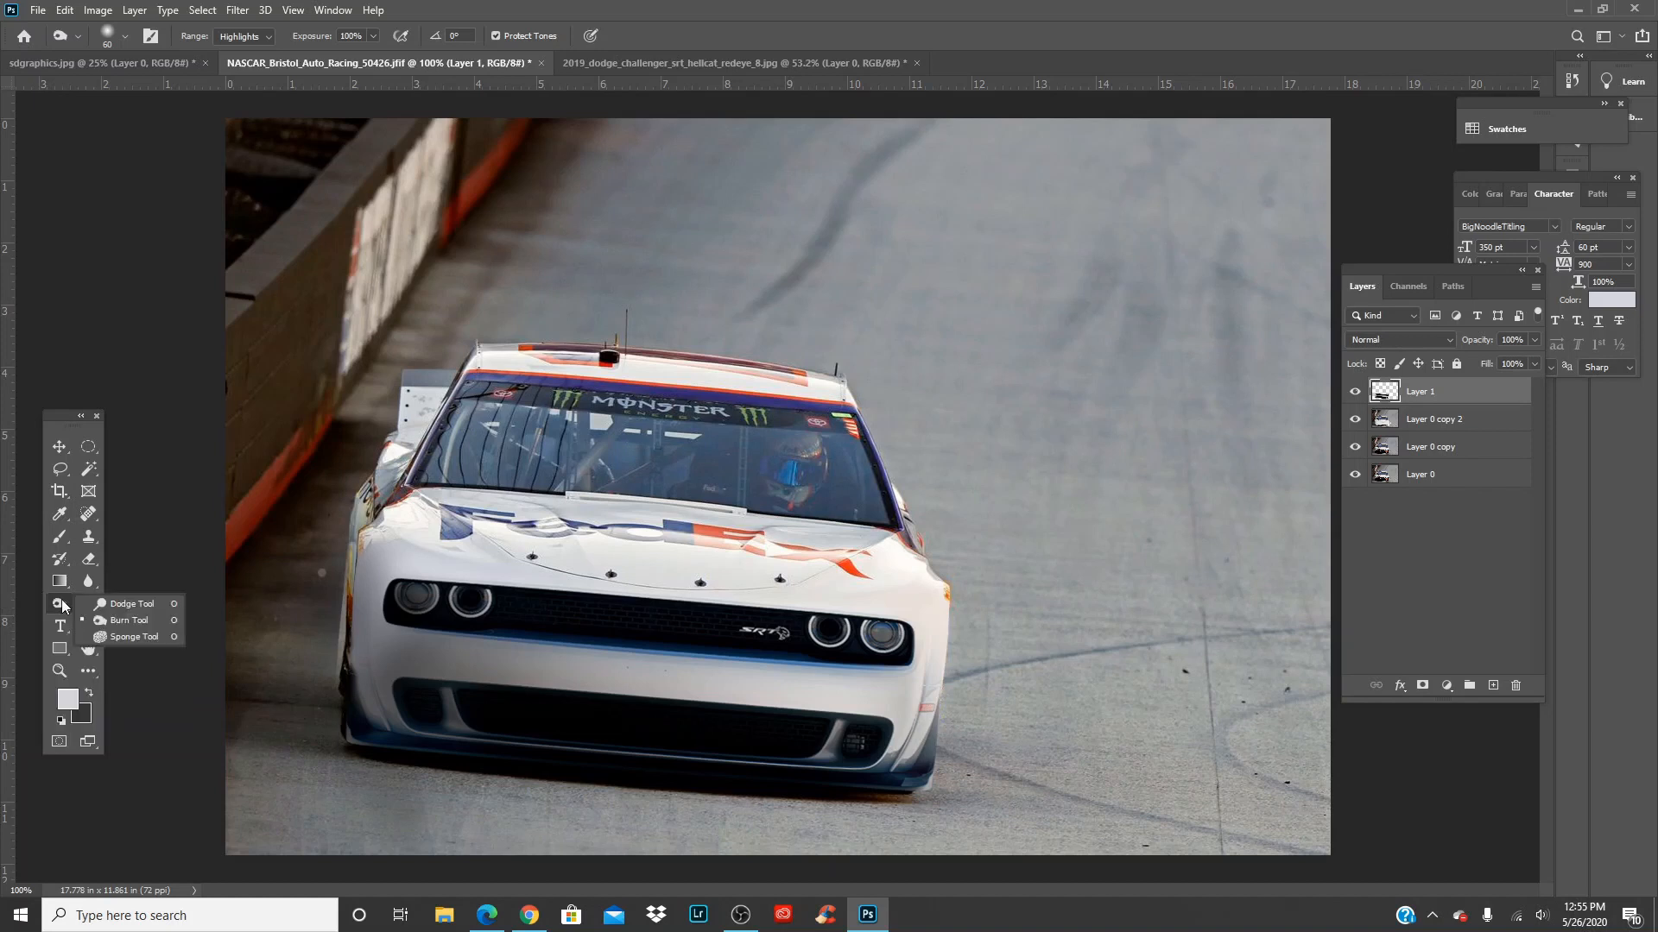
{"action": "left_click", "coordinate": [138, 605]}
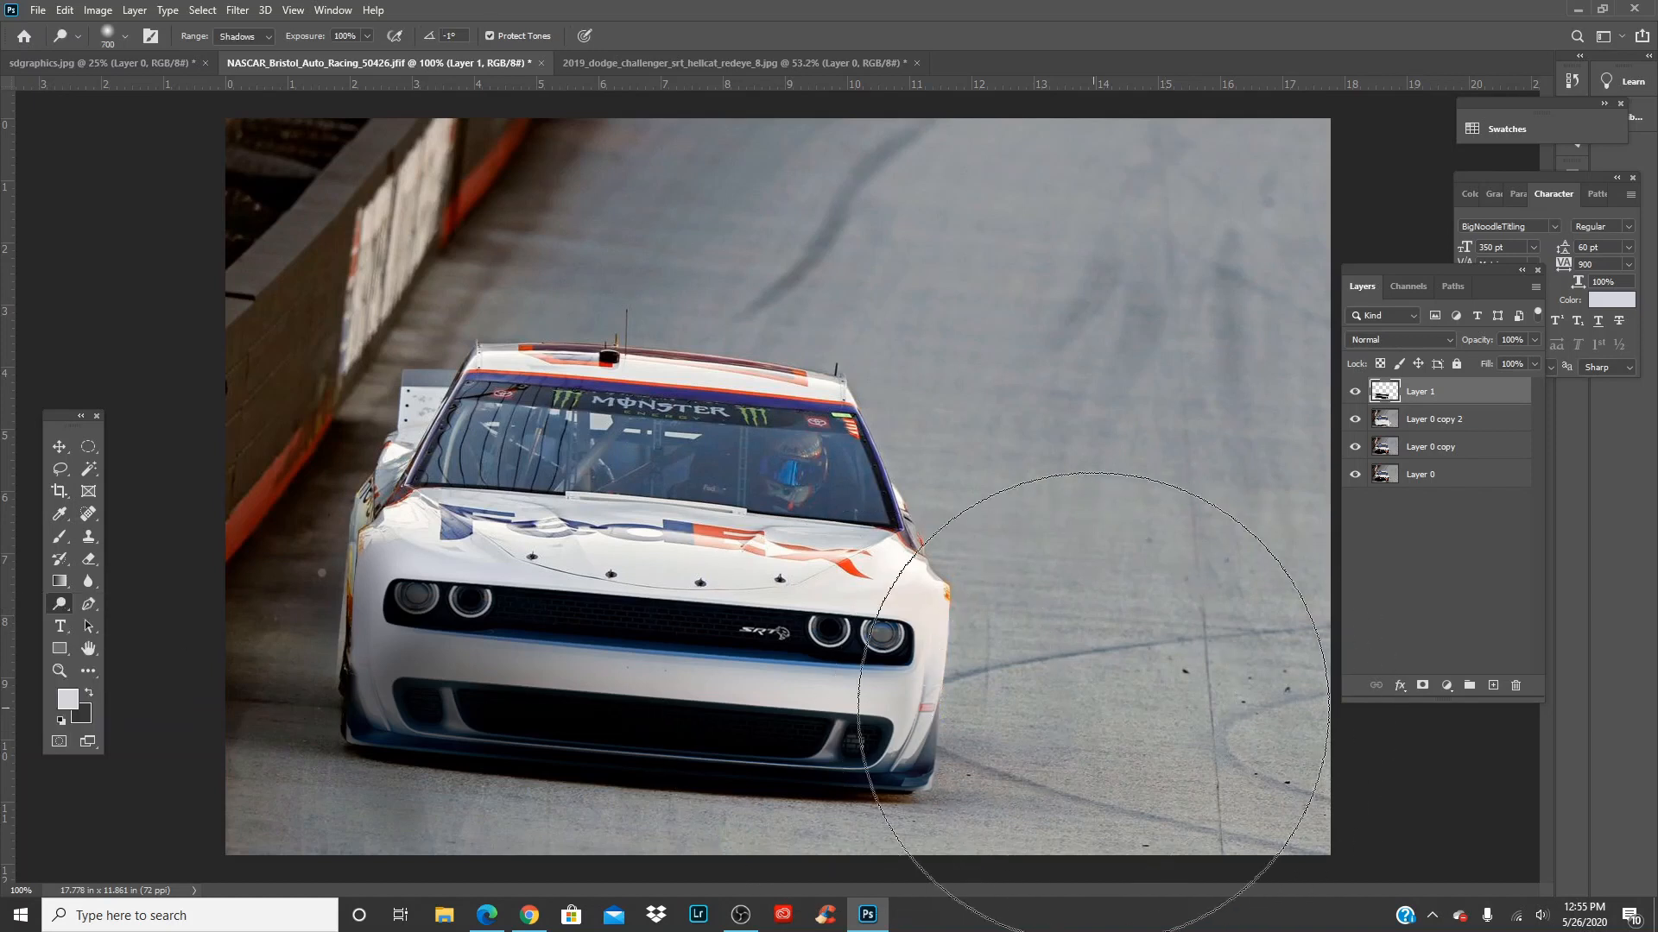
{"action": "key", "text": "["}
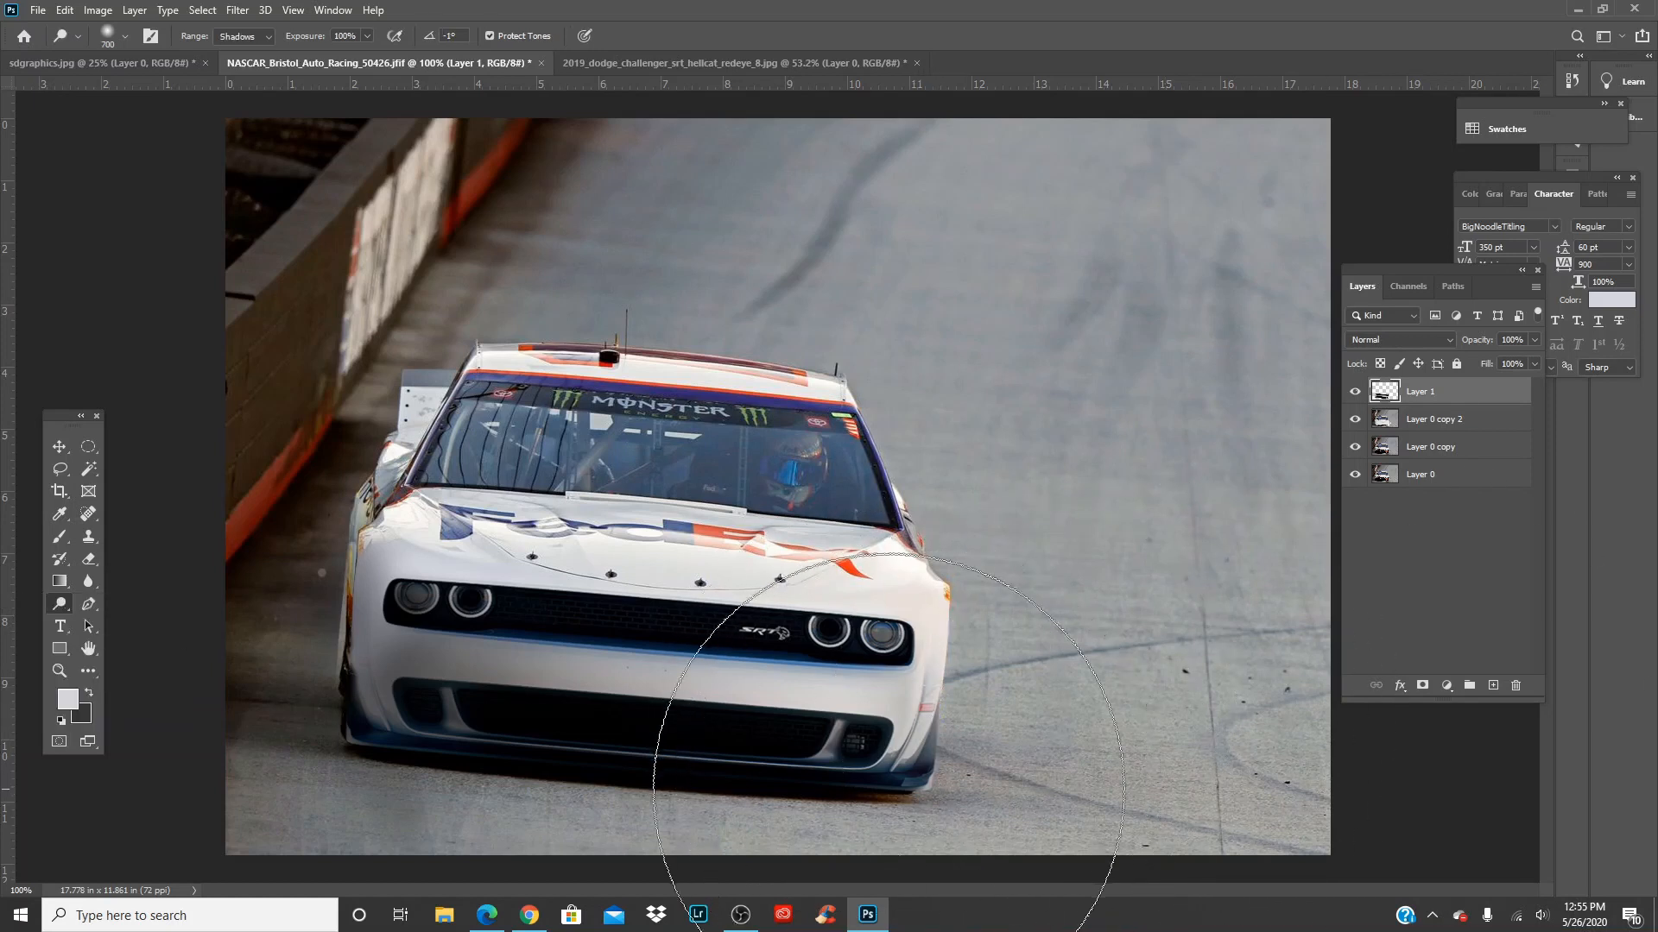
{"action": "left_click", "coordinate": [883, 743]}
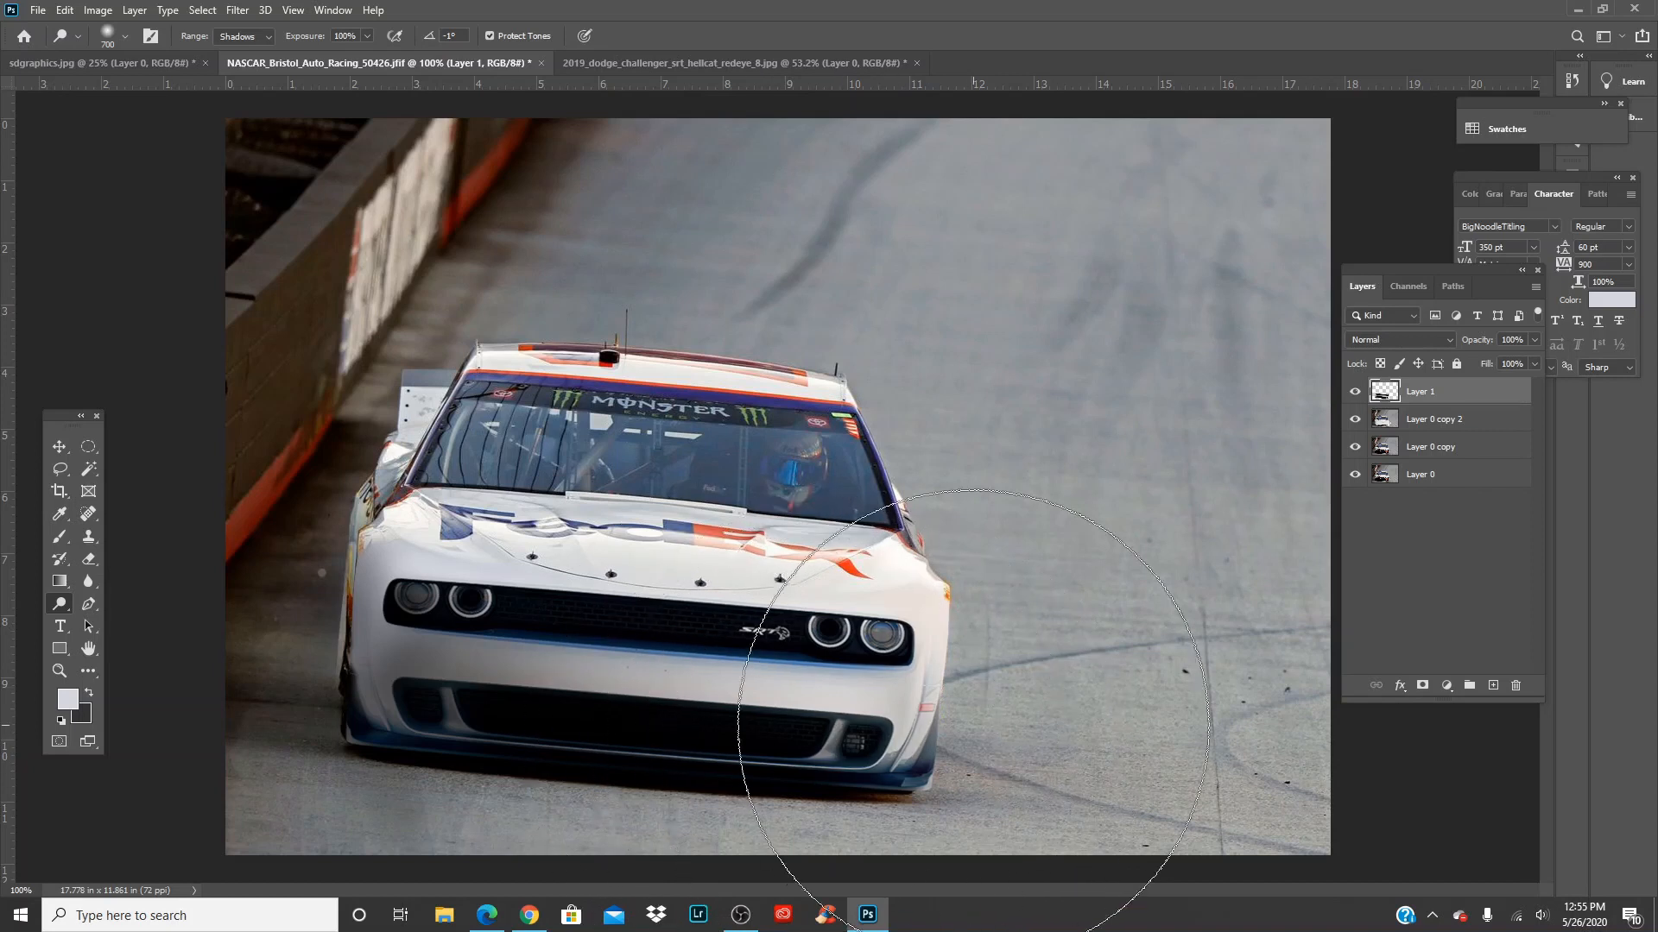
{"action": "key", "text": "ctrl+z"}
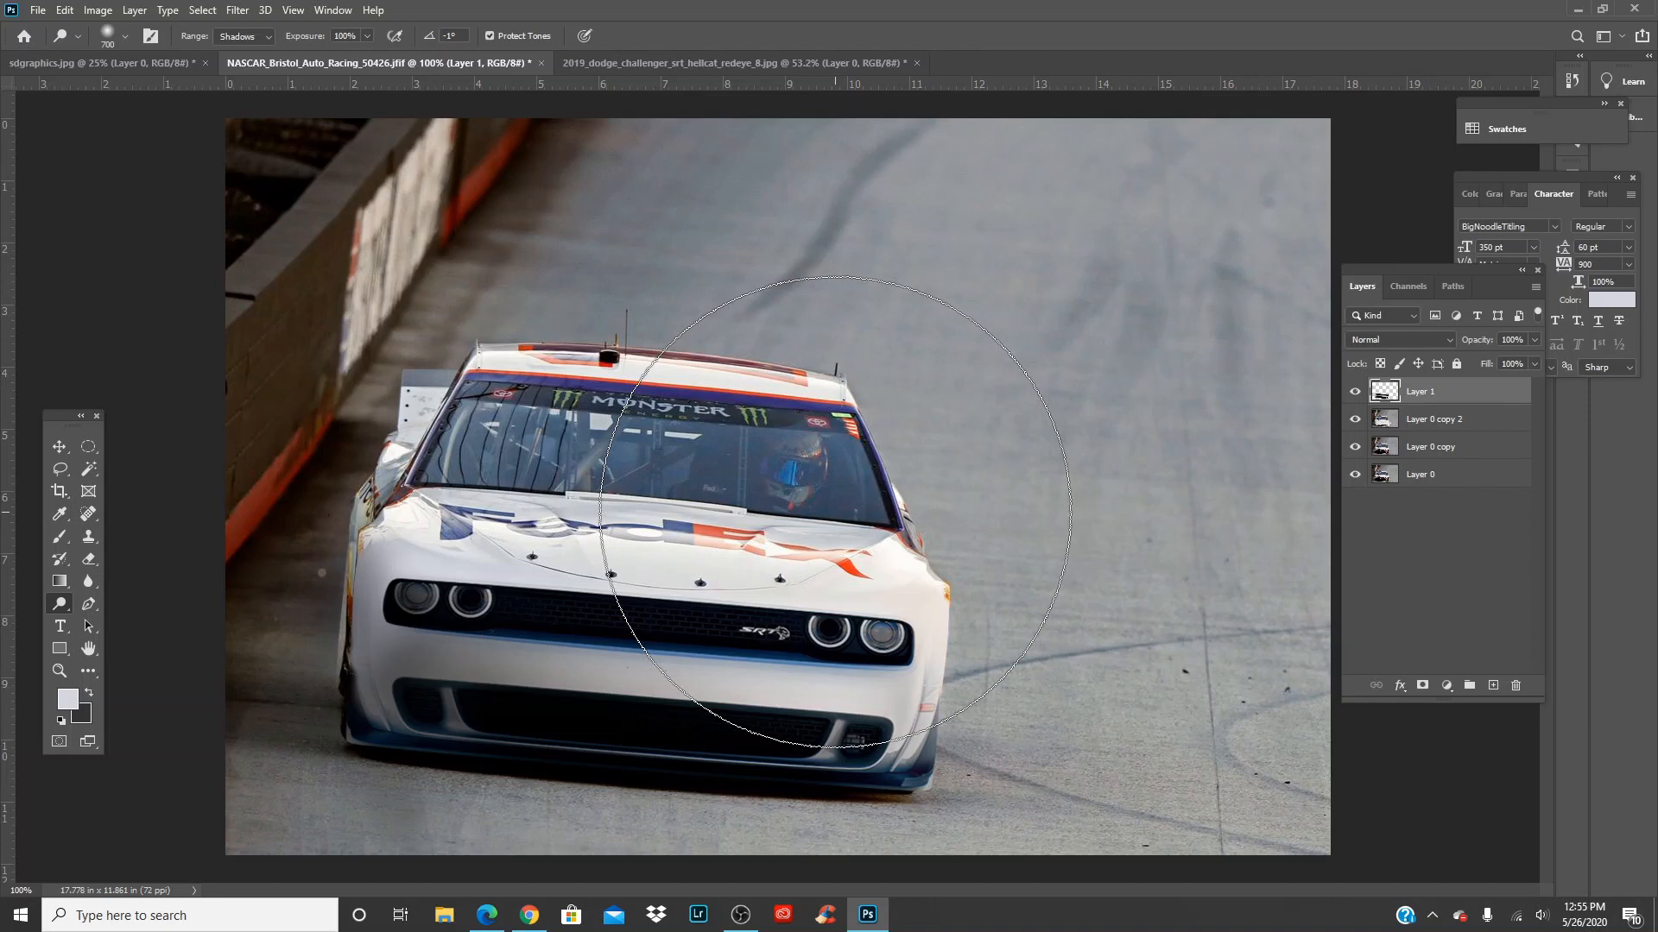
Remove the Toyota logo from the wall-side end of the windshield banner on Layer 0 copy 2 with the Spot Healing Brush
{"action": "key", "text": "j"}
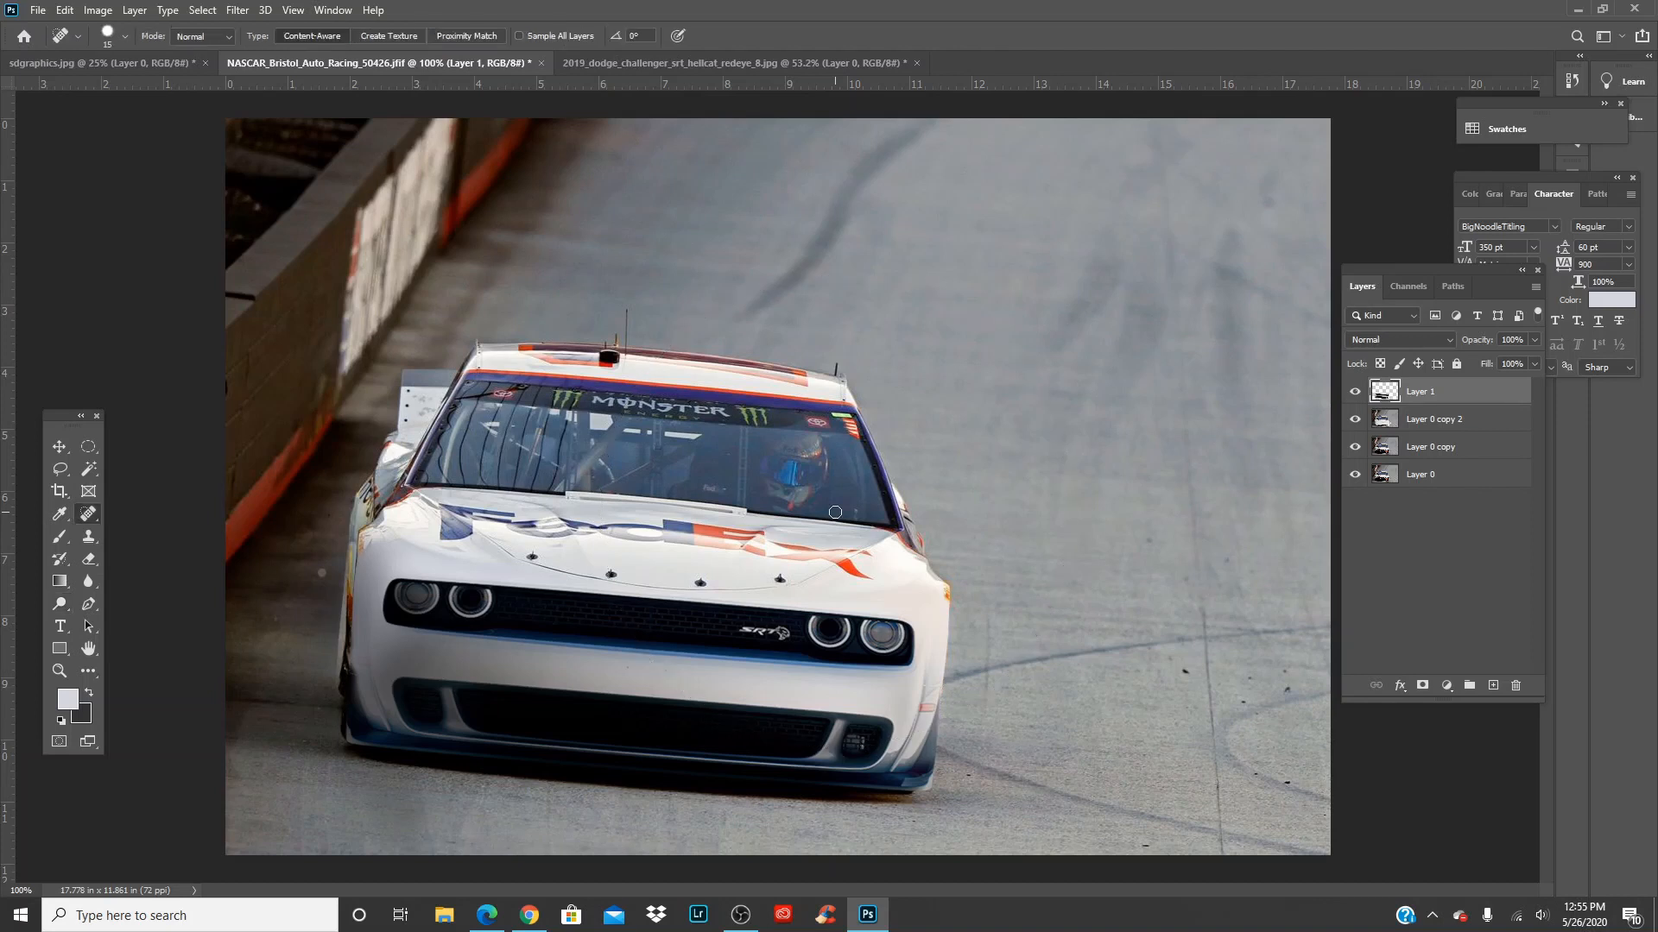
{"action": "right_click", "coordinate": [96, 520]}
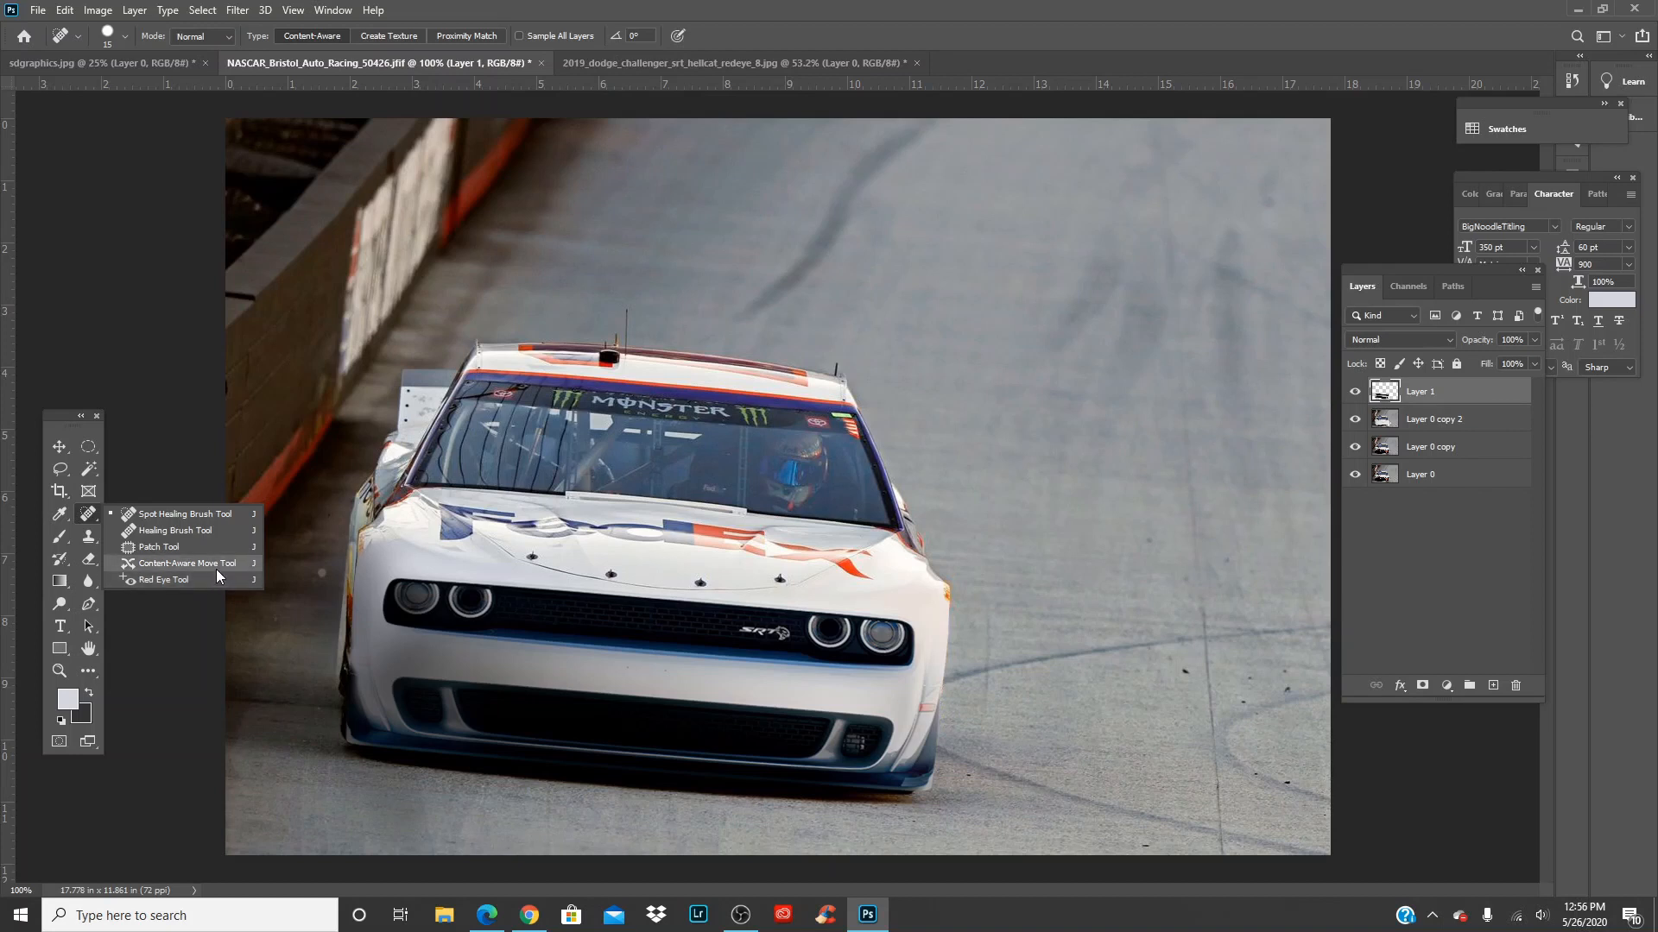
{"action": "left_click", "coordinate": [210, 514]}
{"action": "key", "text": "ctrl+plus"}
{"action": "key", "text": "ctrl+plus"}
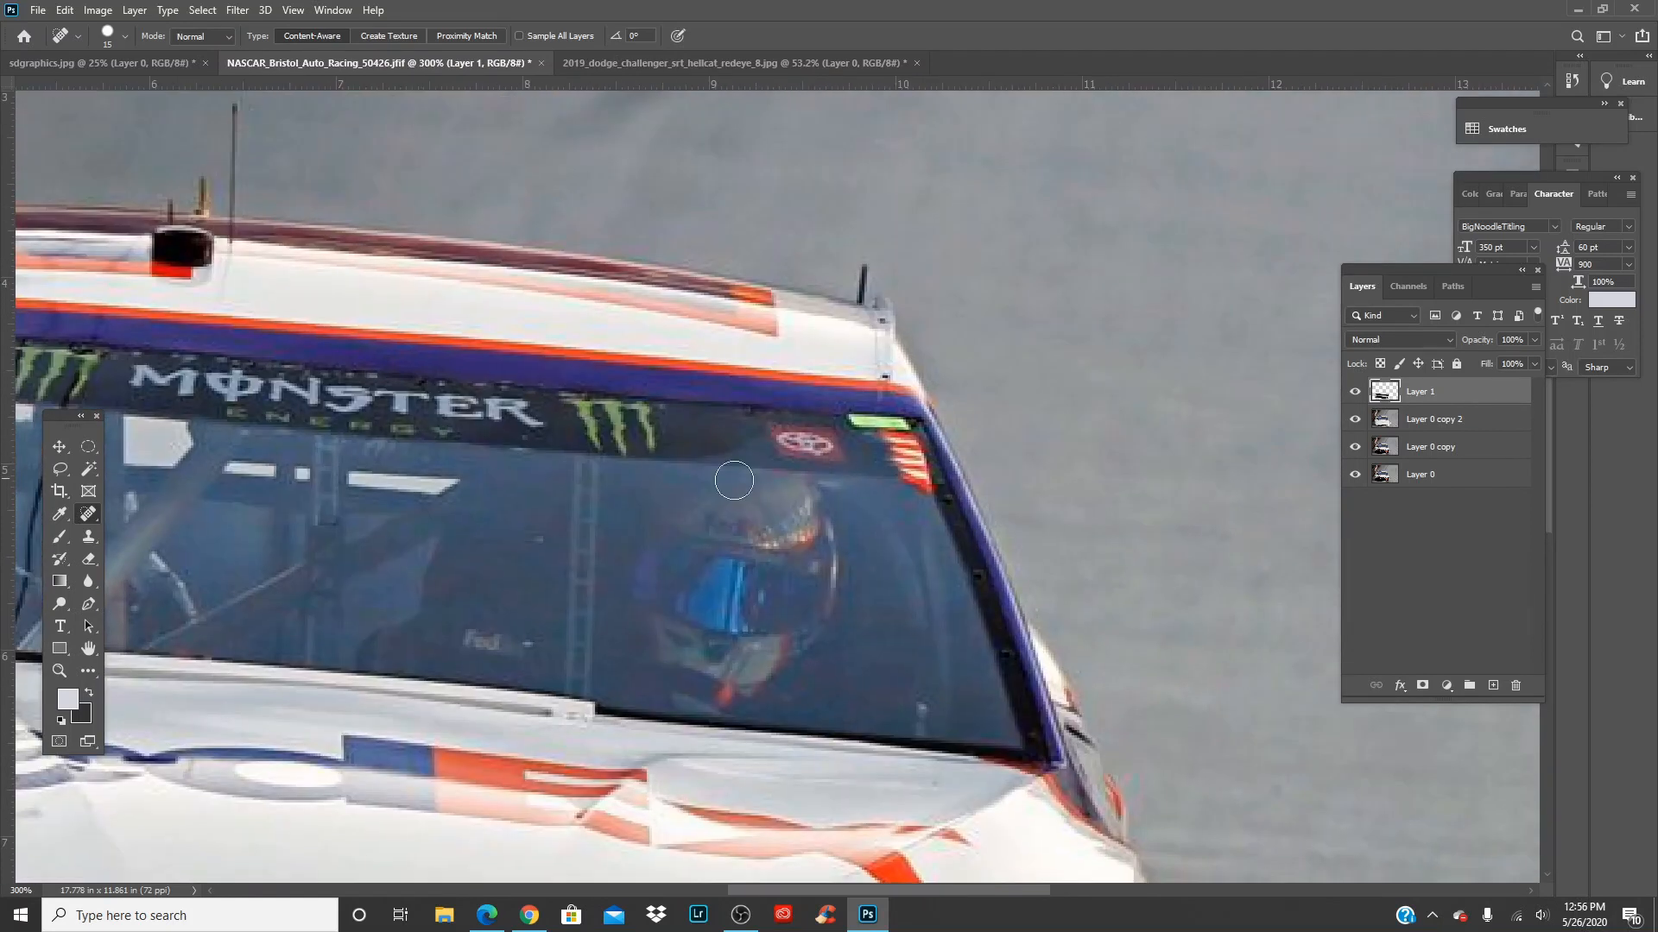
{"action": "scroll", "coordinate": [596, 484], "scroll_direction": "left", "scroll_amount": 5}
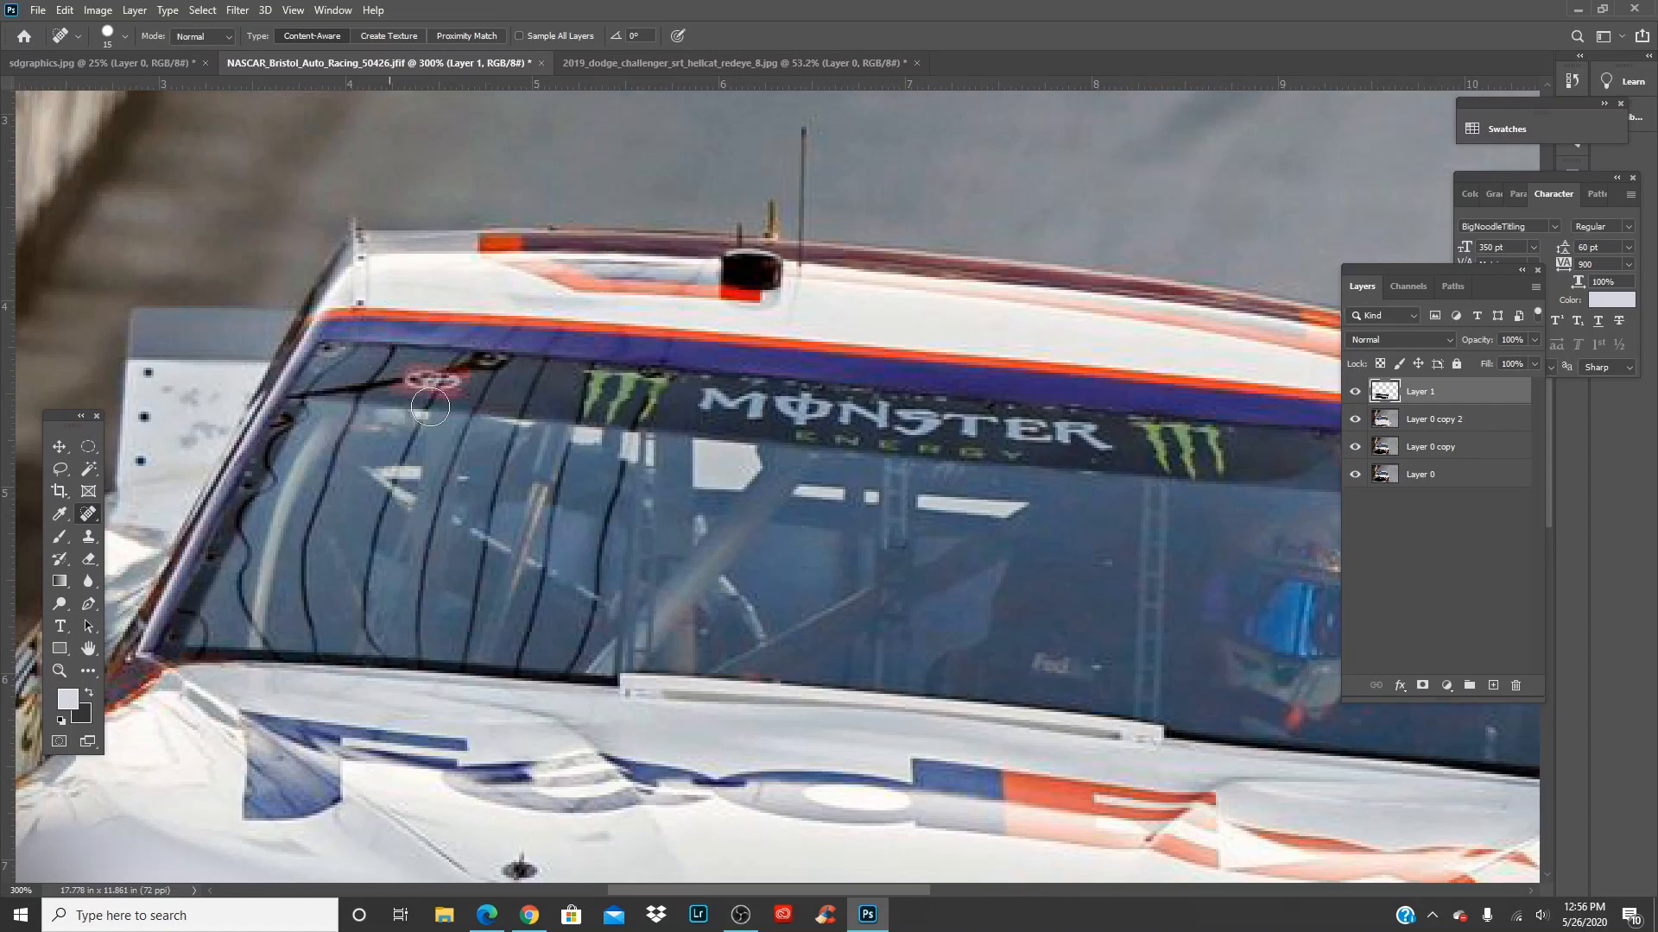
{"action": "mouse_move", "coordinate": [460, 383]}
{"action": "left_mouse_down"}
{"action": "mouse_move", "coordinate": [385, 384]}
{"action": "mouse_move", "coordinate": [459, 386]}
{"action": "left_mouse_up"}
{"action": "left_click", "coordinate": [1465, 419]}
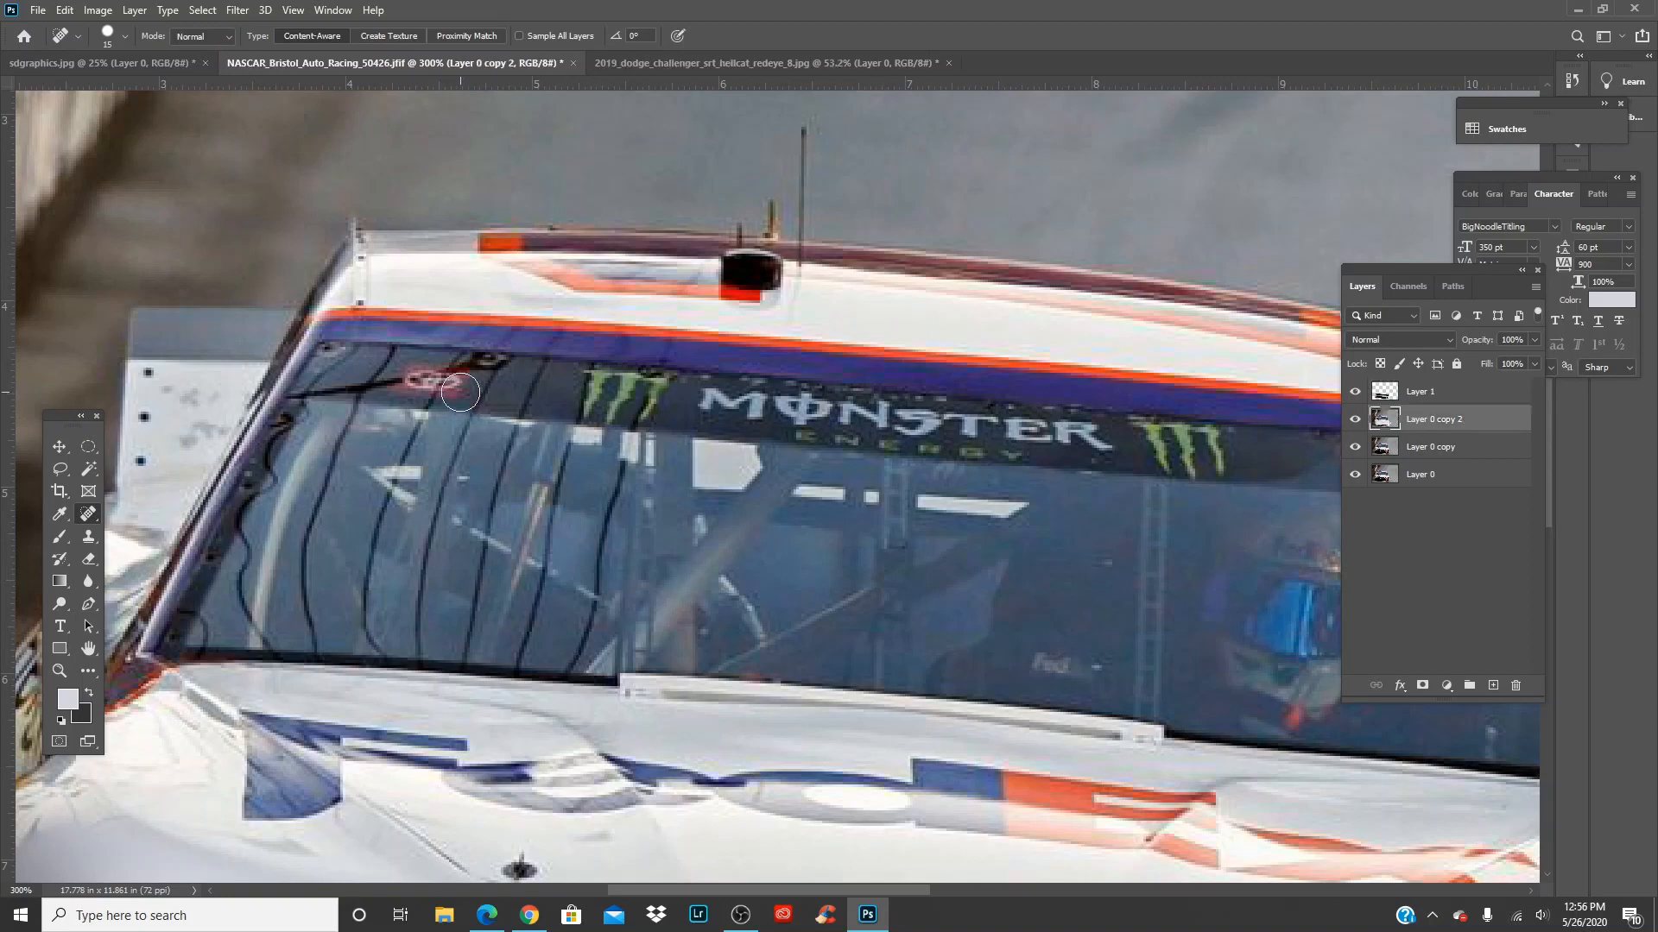
{"action": "left_click_drag", "start_coordinate": [449, 383], "coordinate": [398, 384]}
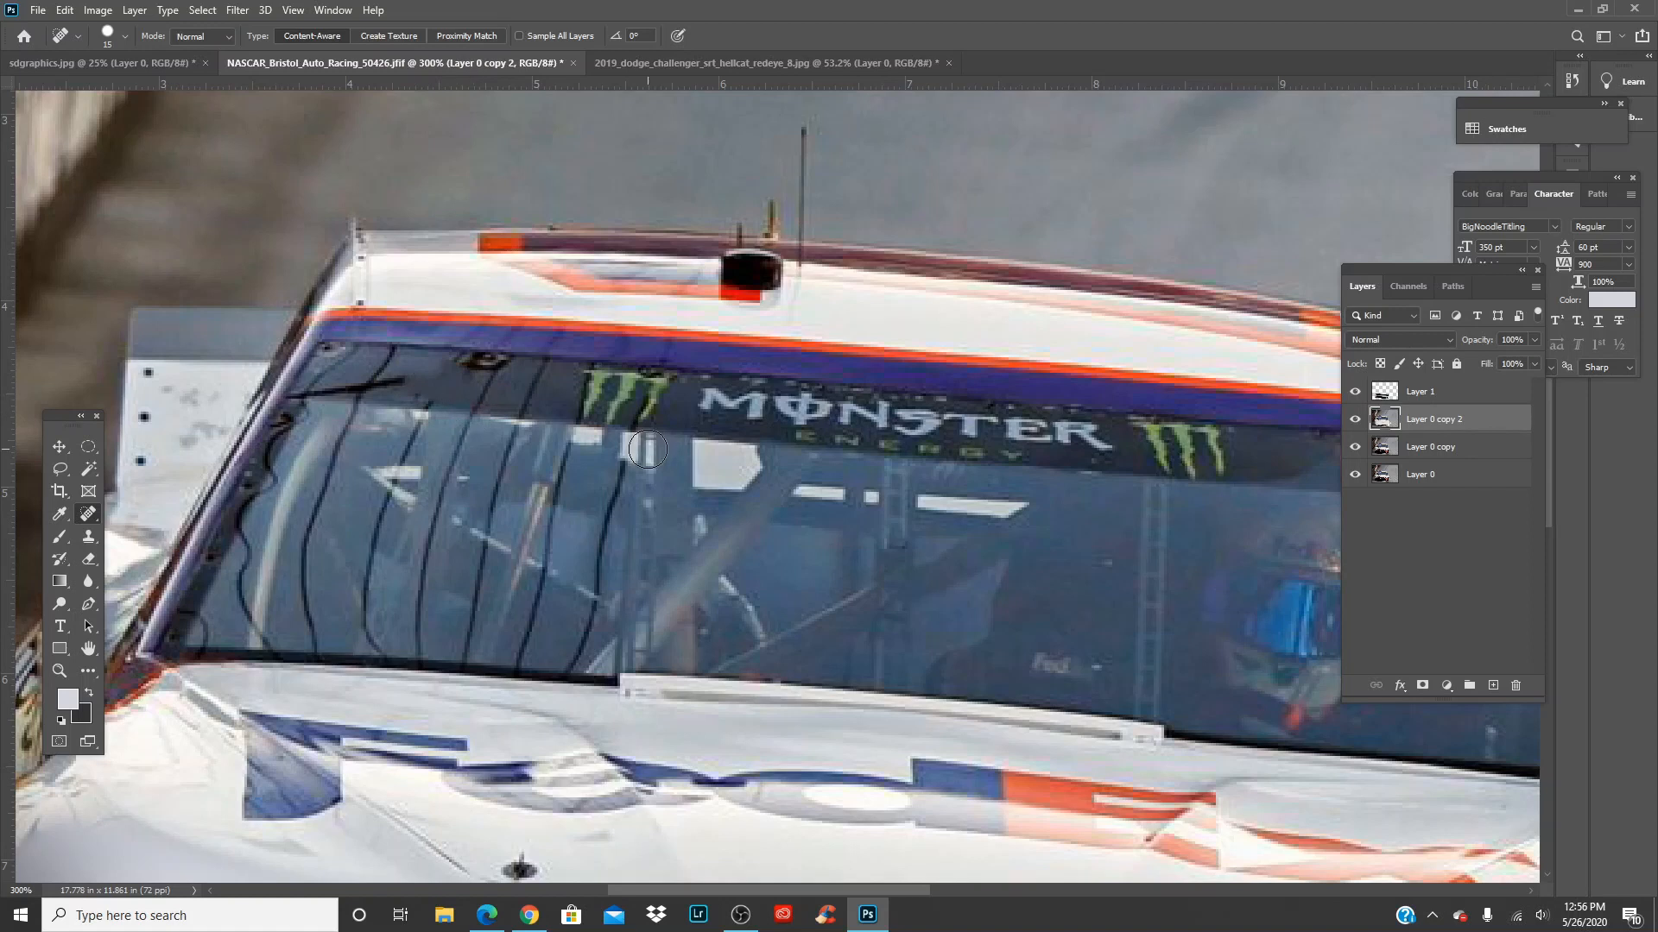
{"action": "key", "text": "ctrl+0"}
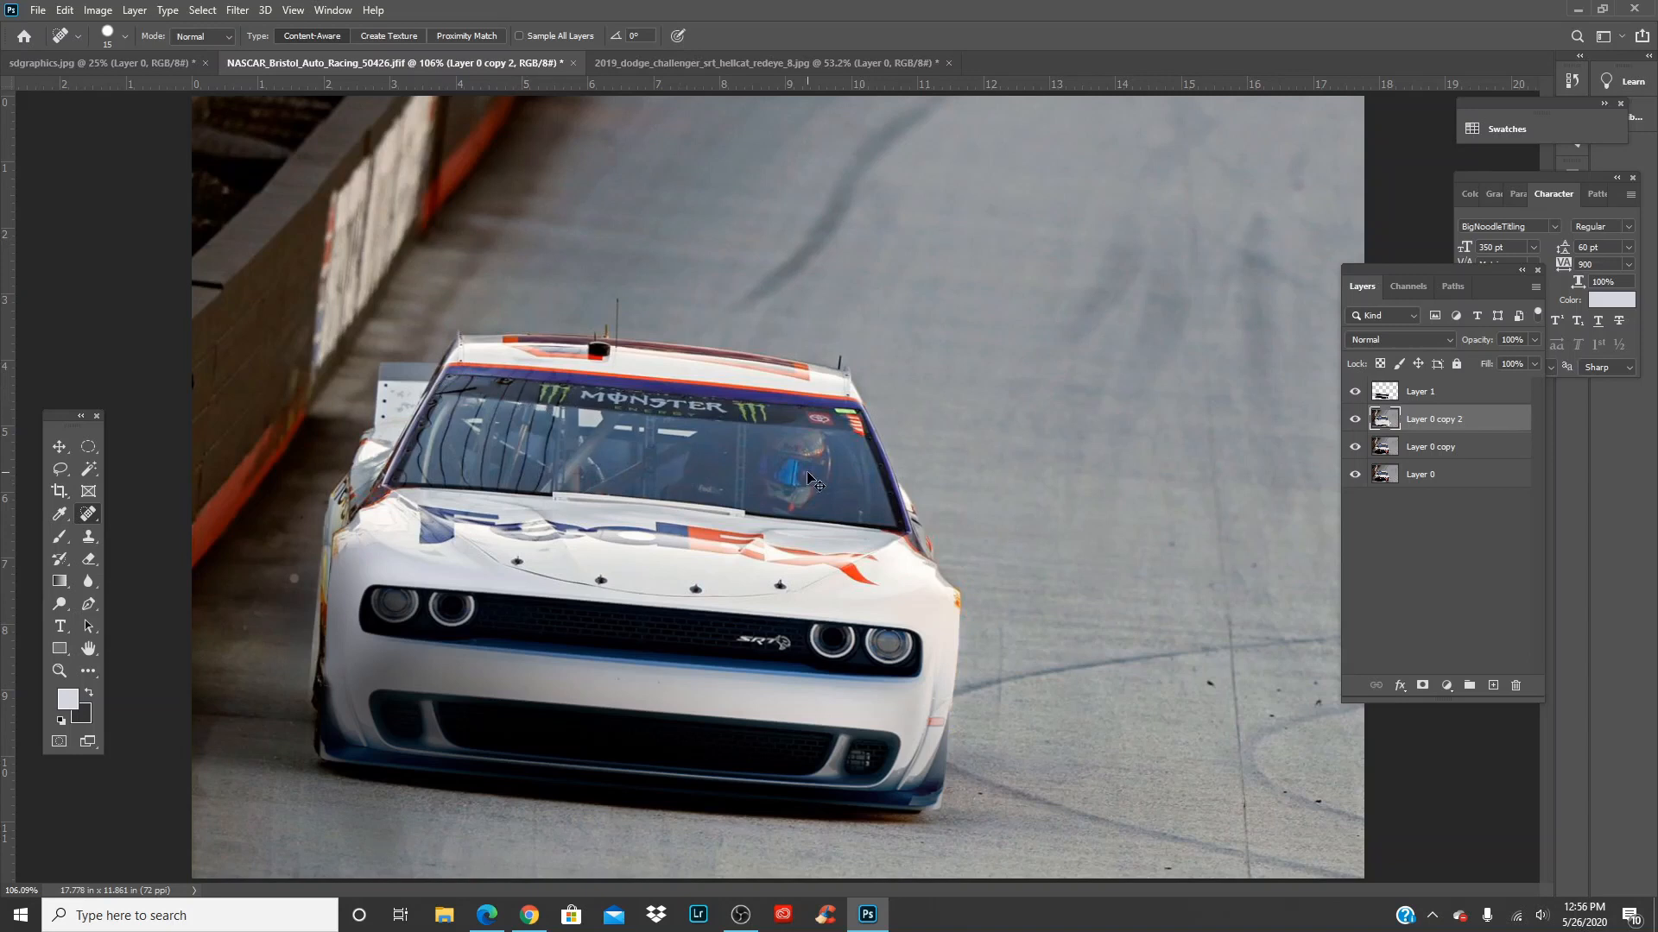
{"action": "scroll", "coordinate": [812, 479], "scroll_direction": "up", "scroll_amount": 5}
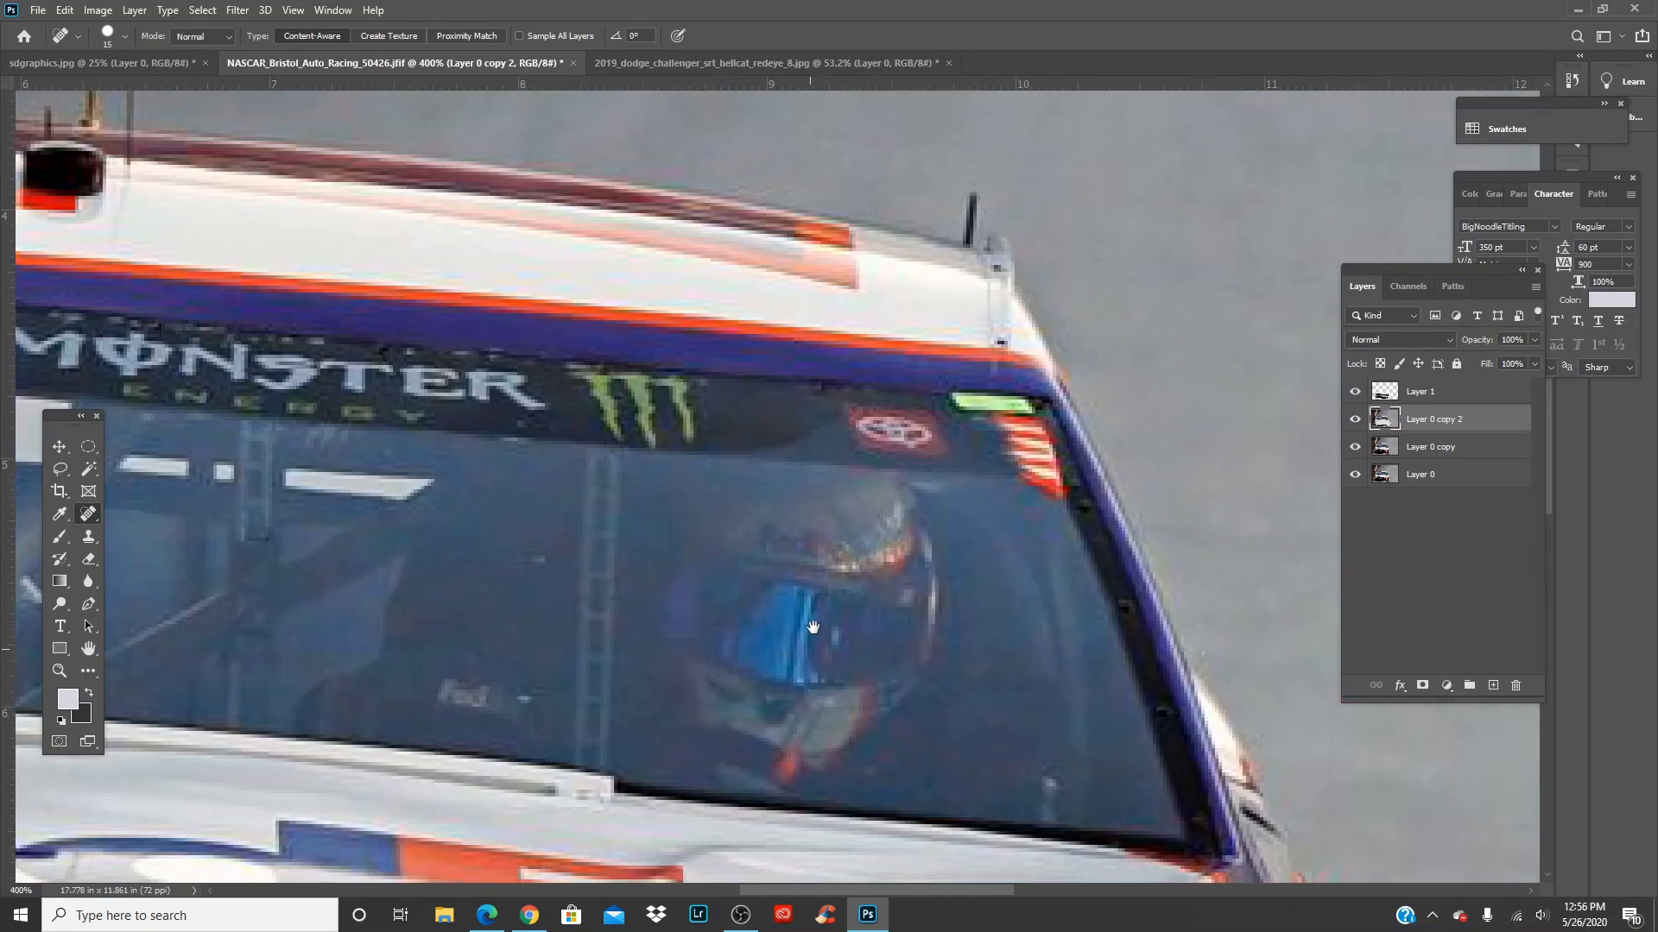
{"action": "left_click_drag", "start_coordinate": [313, 447], "coordinate": [1220, 579]}
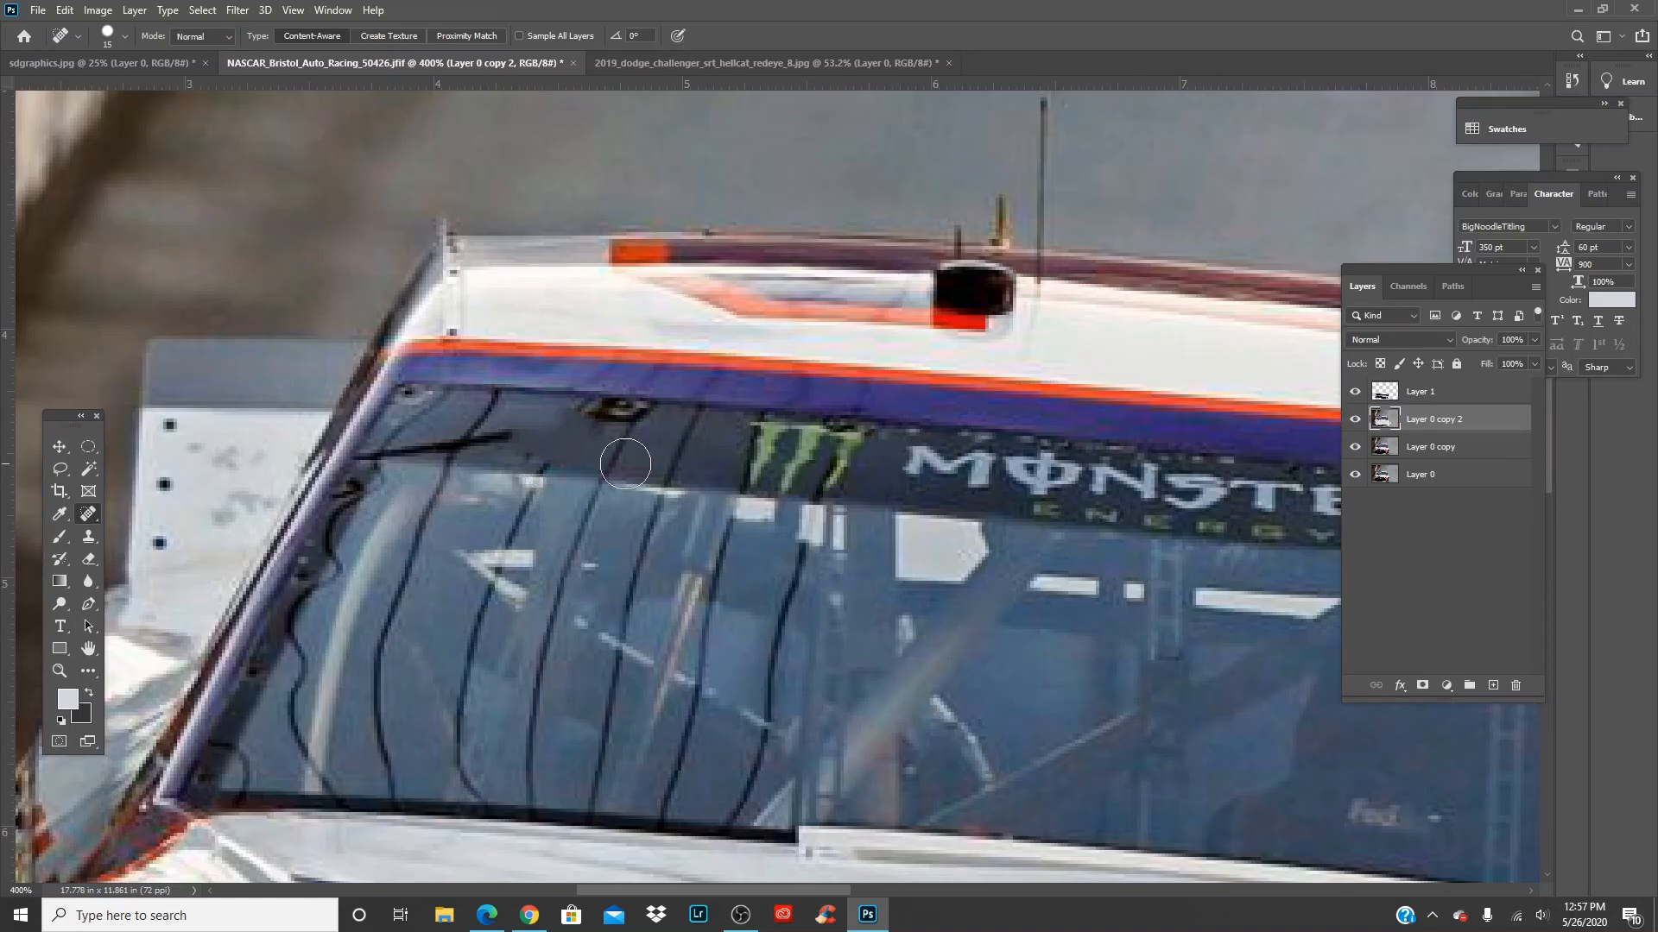
{"action": "key", "text": "s"}
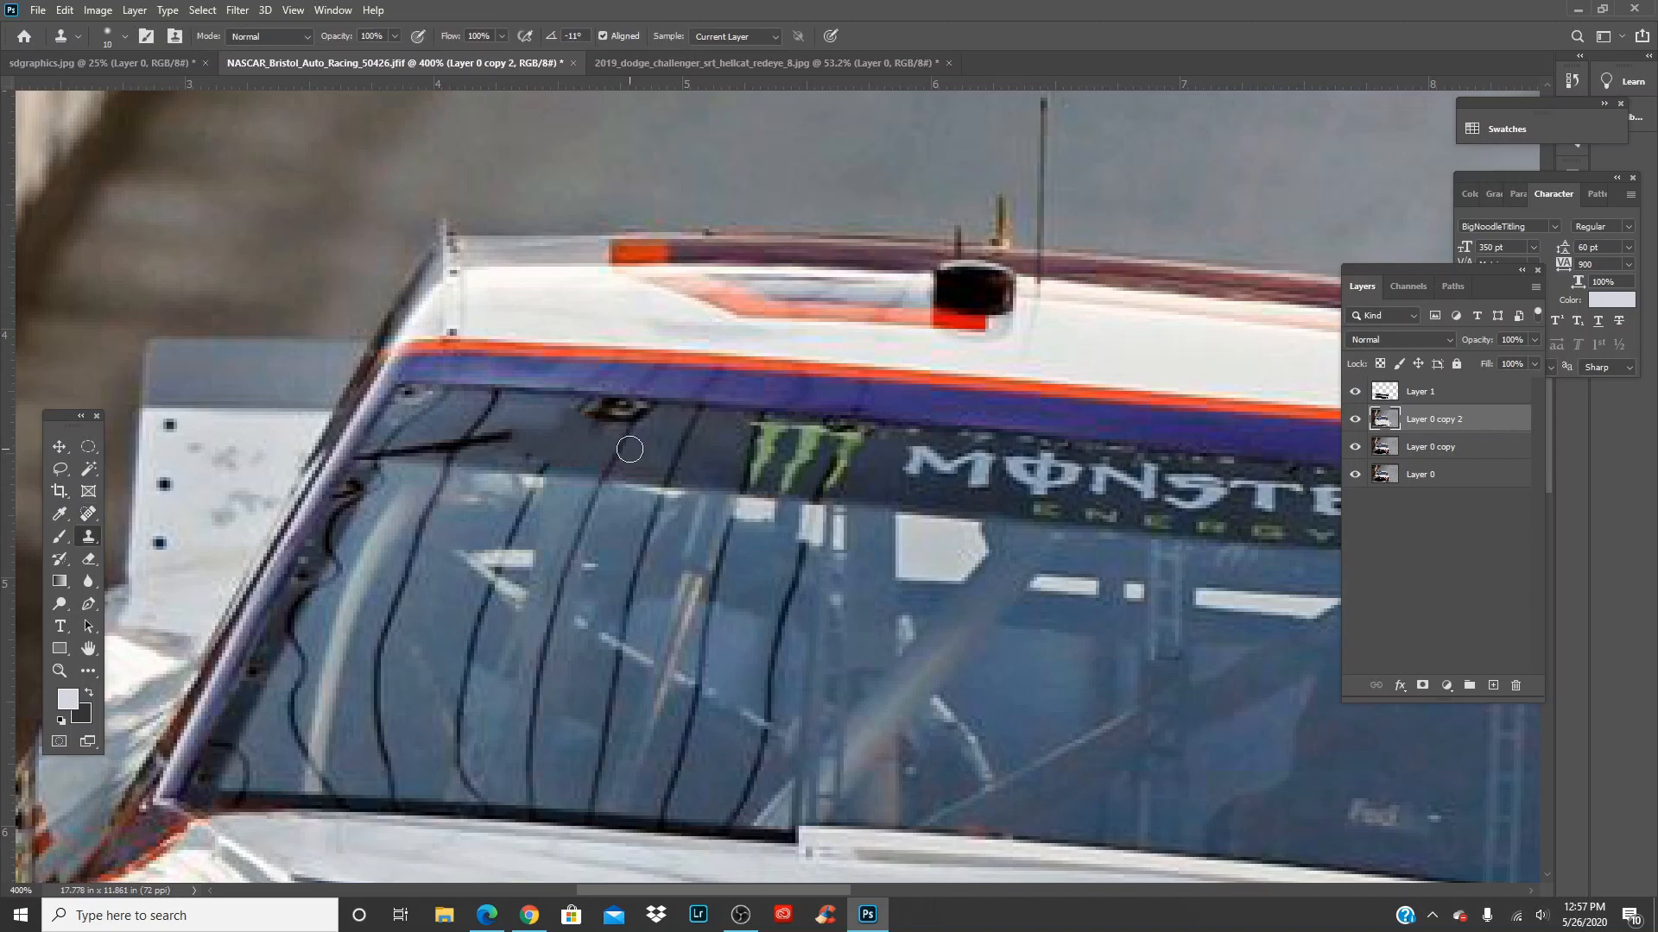
{"action": "key", "text": "bracketright"}
{"action": "key", "text": "bracketright"}
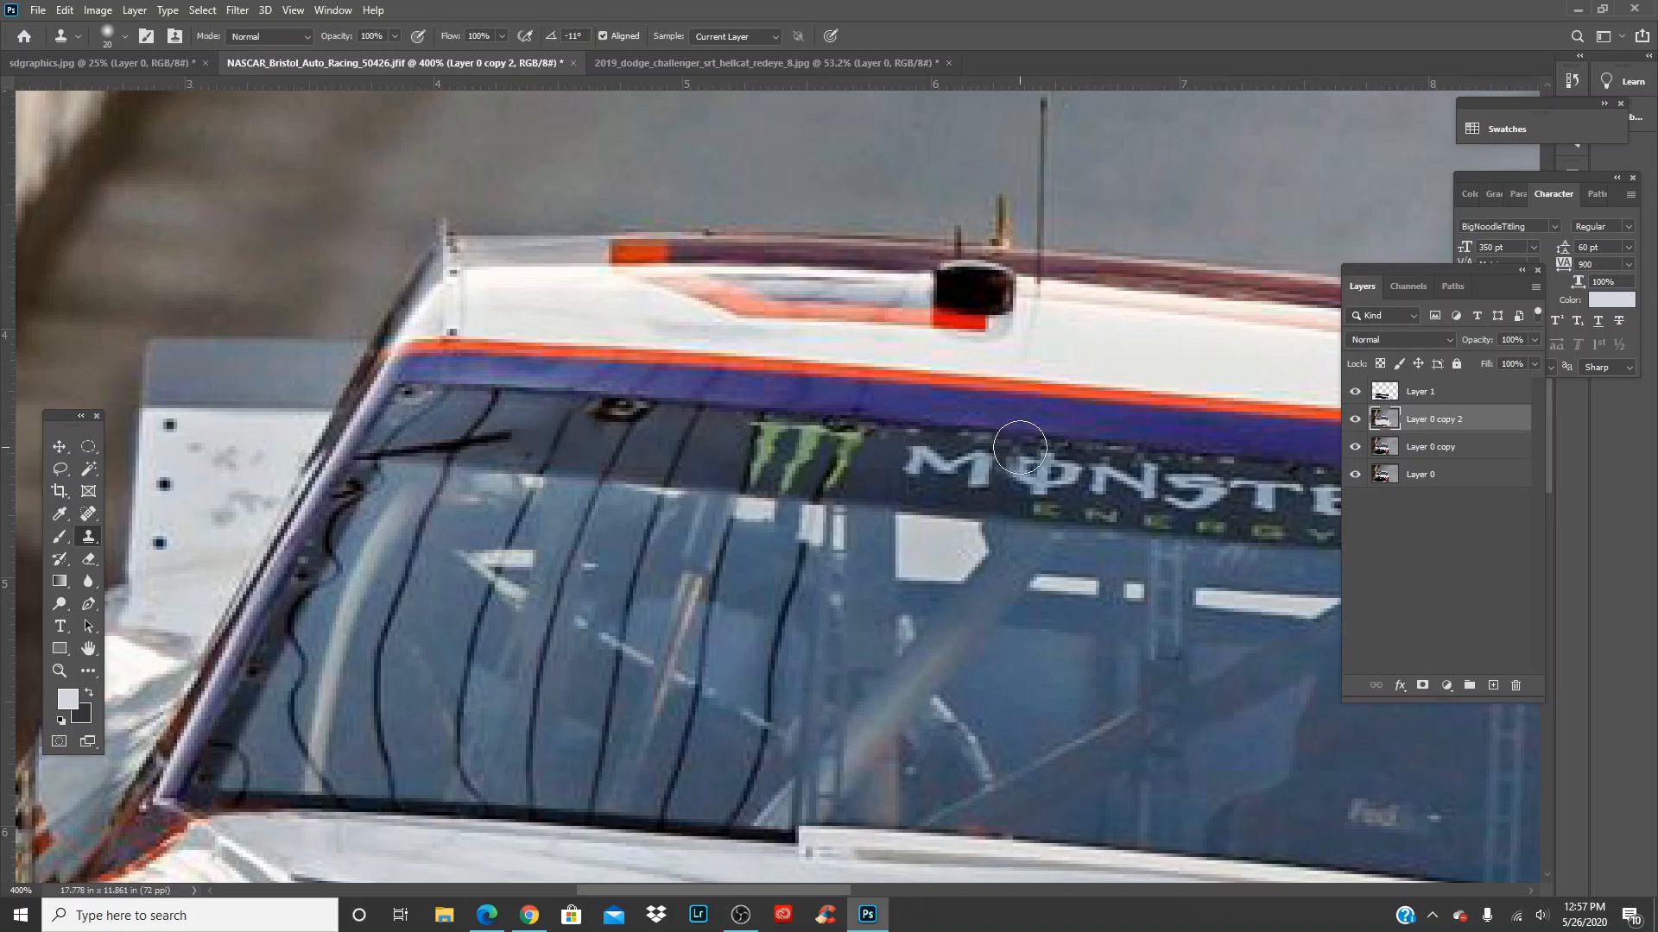
{"action": "key", "text": "ctrl+0"}
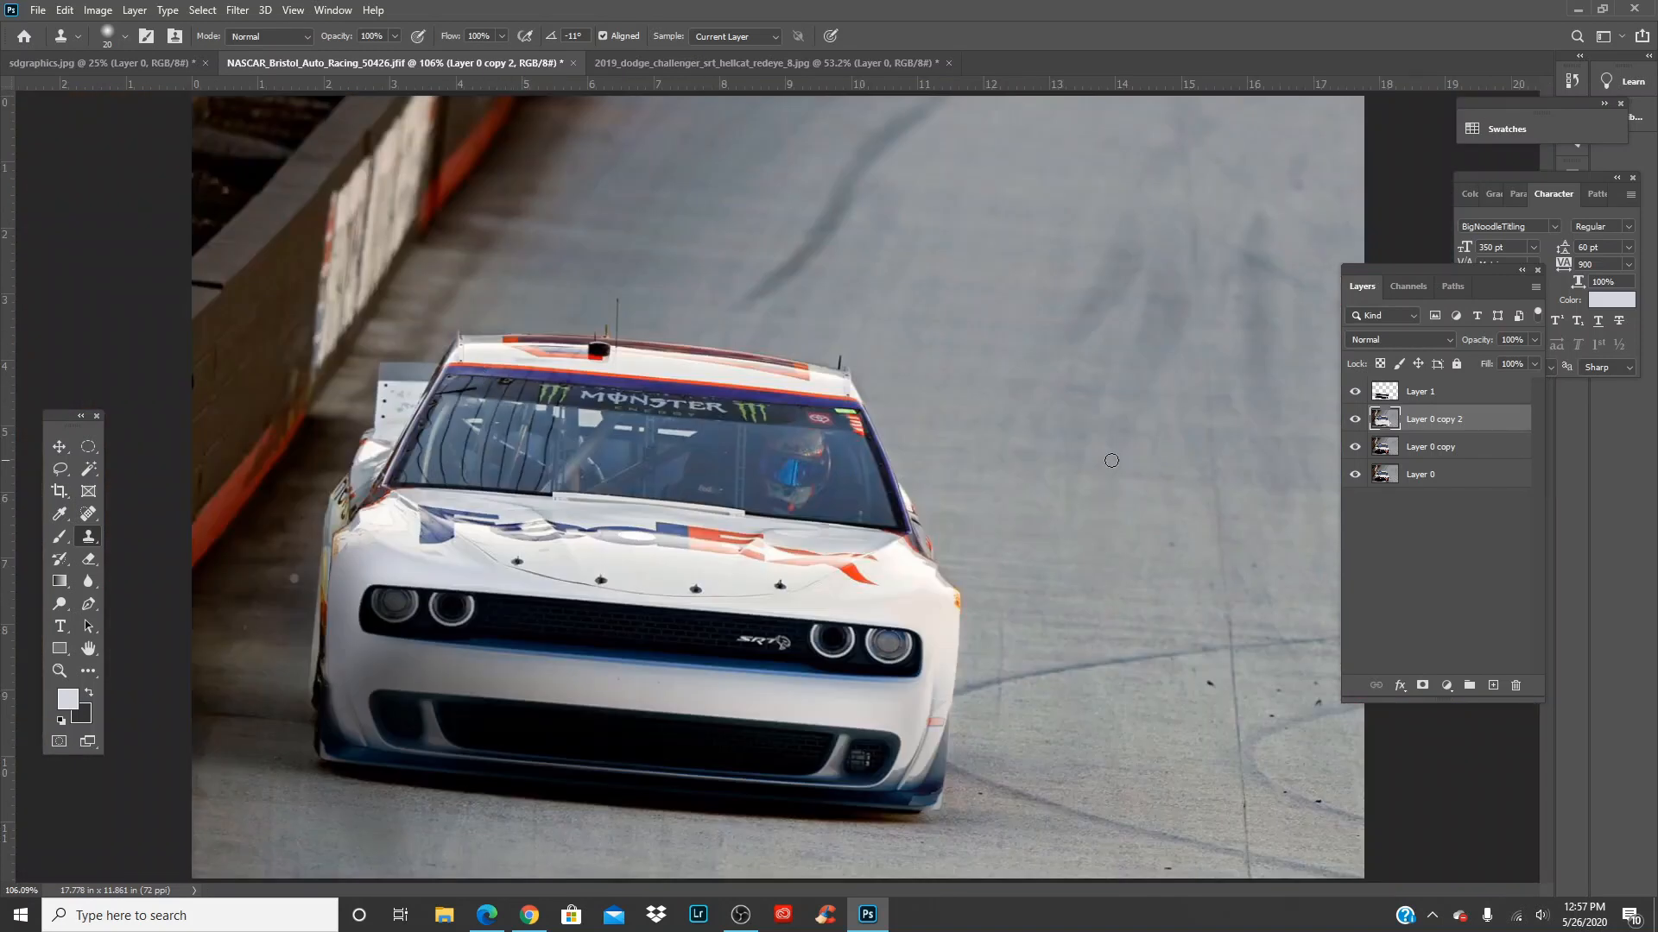
Heal away the Toyota logo above the driver's helmet on the windshield banner of Layer 0 copy 2 with the Spot Healing Brush
{"action": "key", "text": "ctrl+plus"}
{"action": "key", "text": "ctrl+plus"}
{"action": "key", "text": "ctrl+plus"}
{"action": "key", "text": "ctrl+plus"}
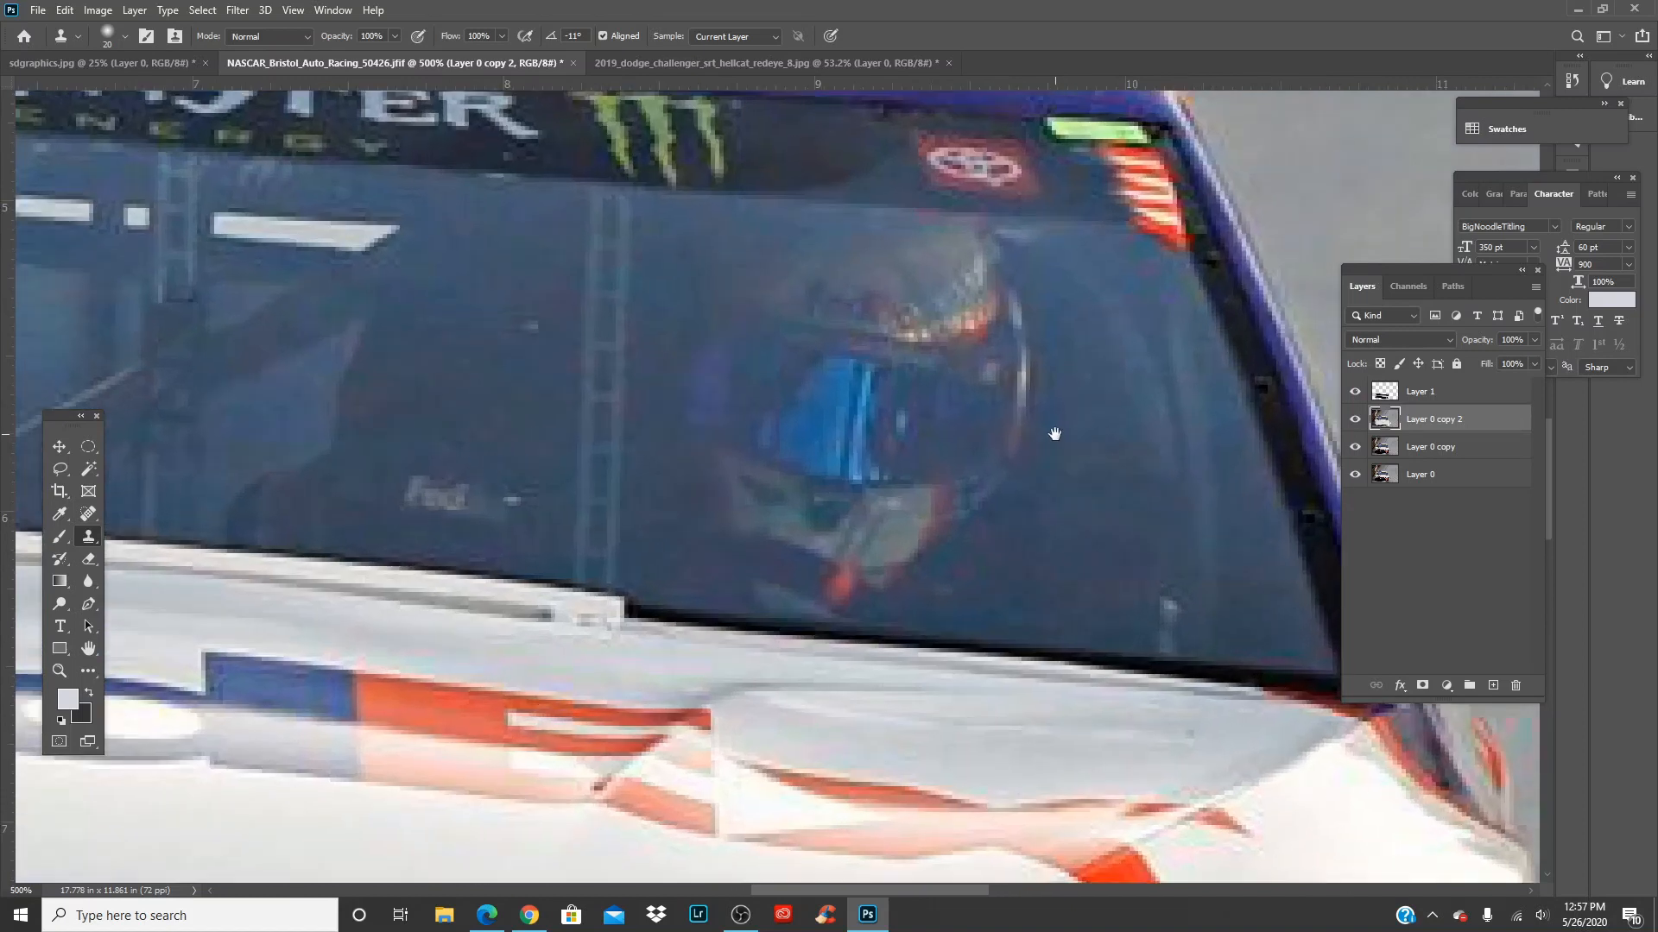
{"action": "left_click_drag", "start_coordinate": [1054, 434], "coordinate": [877, 740]}
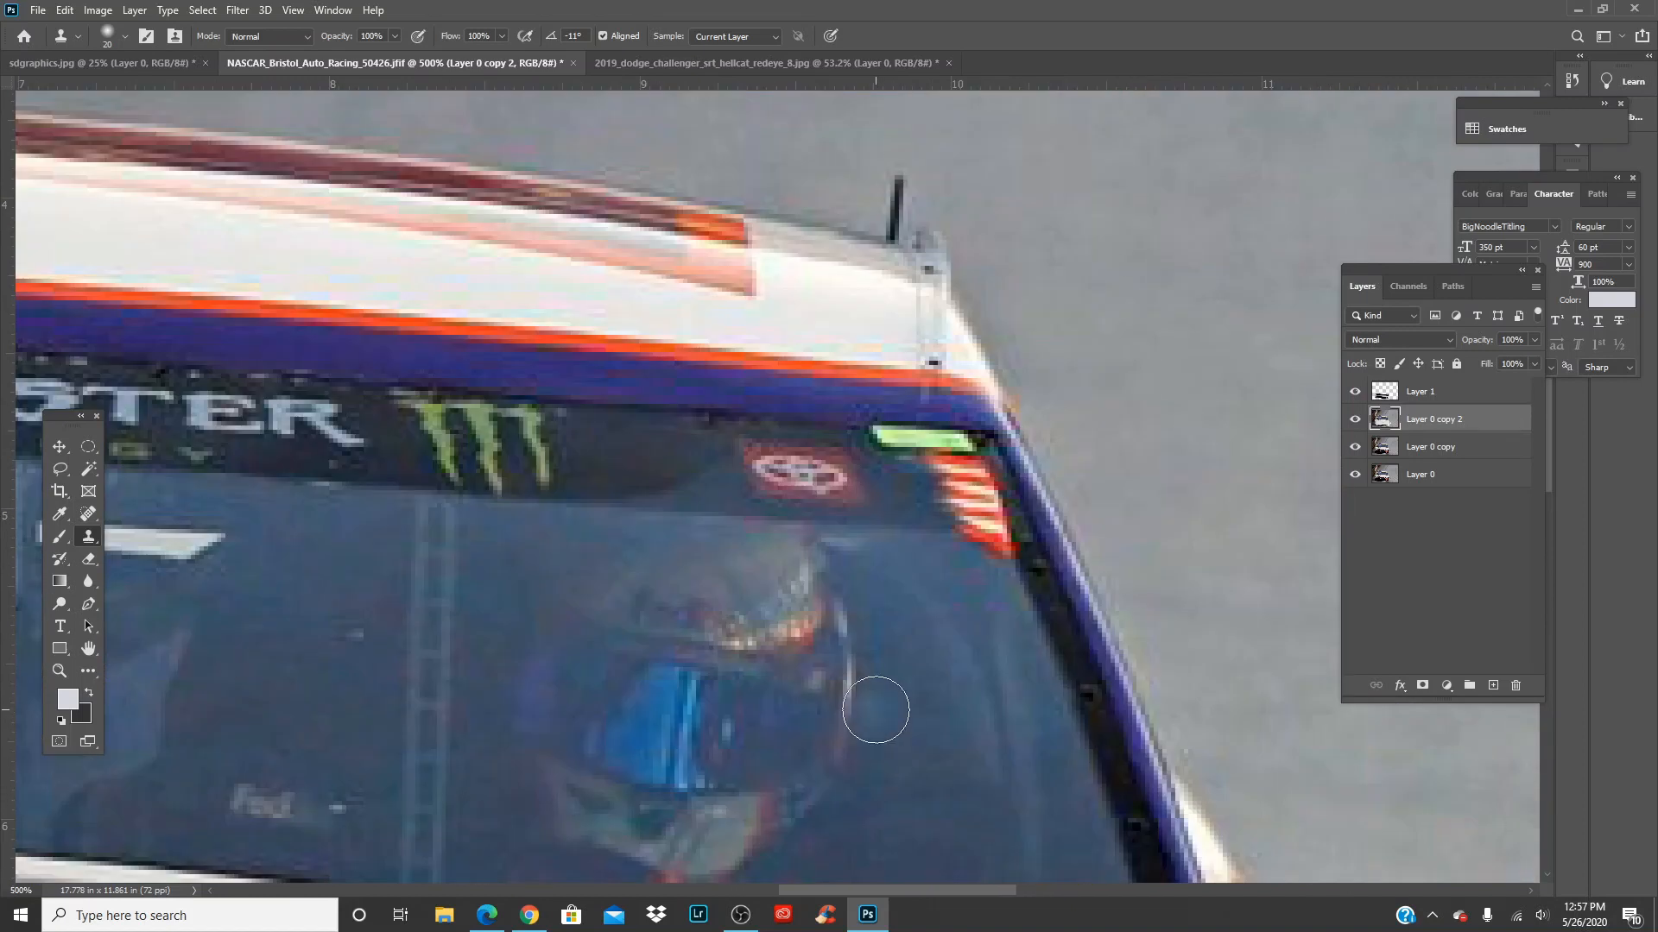
{"action": "key", "text": "j"}
{"action": "left_click_drag", "start_coordinate": [864, 474], "coordinate": [729, 473]}
{"action": "left_click", "coordinate": [855, 486]}
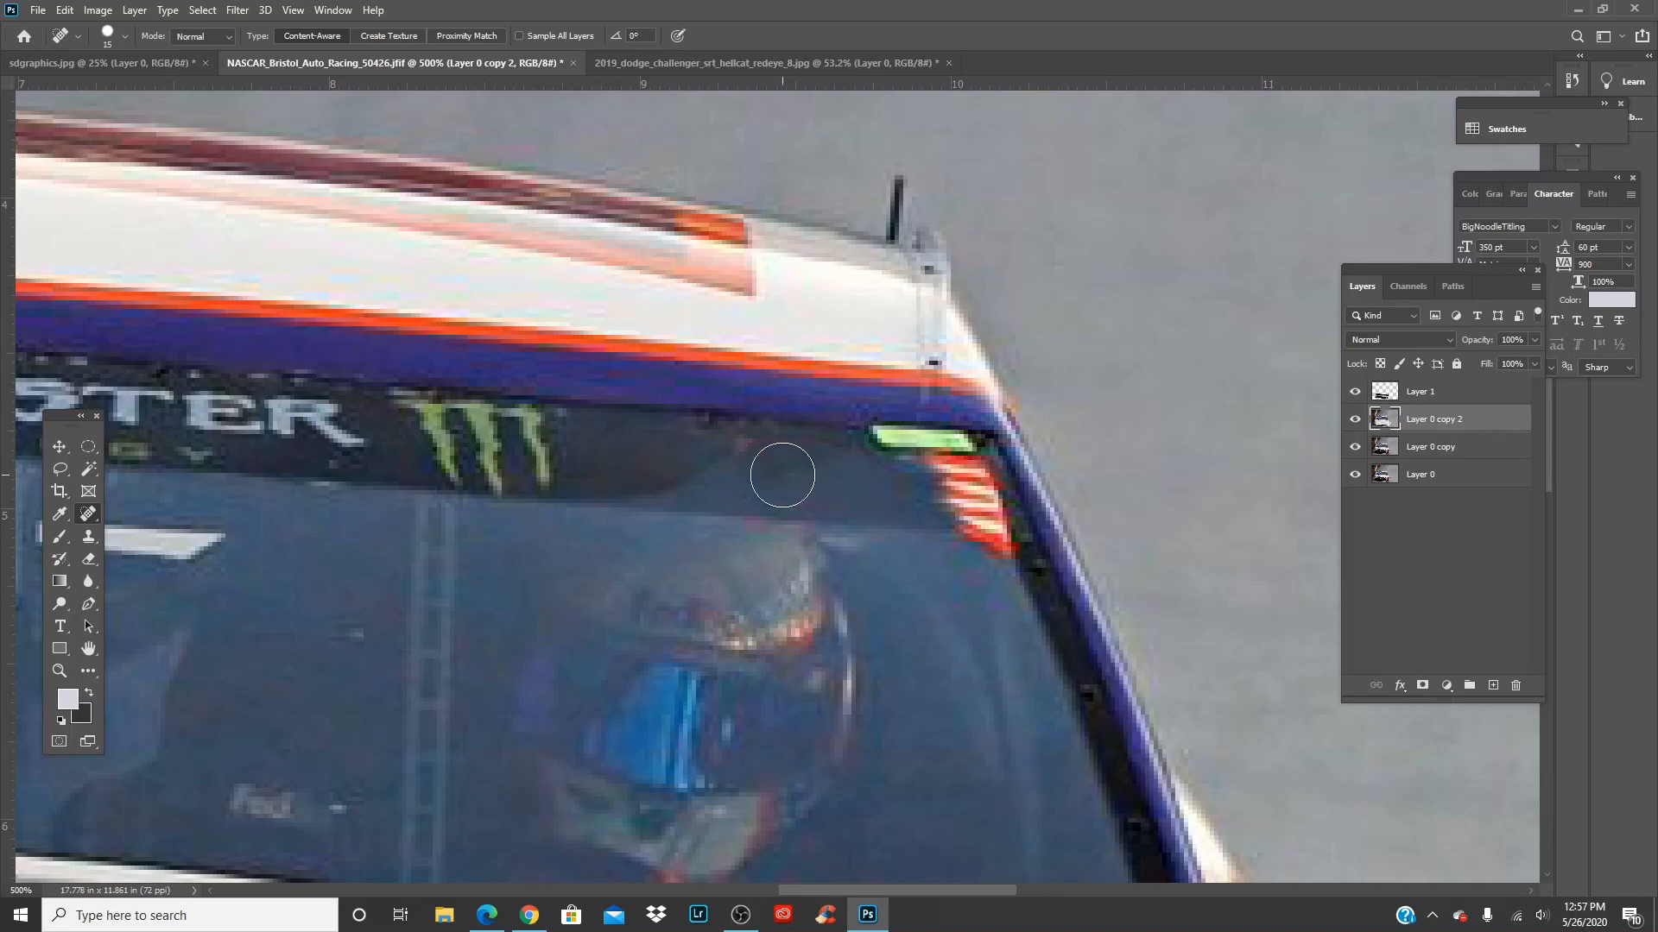
{"action": "left_click", "coordinate": [734, 455]}
{"action": "left_click", "coordinate": [804, 463]}
{"action": "left_click", "coordinate": [764, 481]}
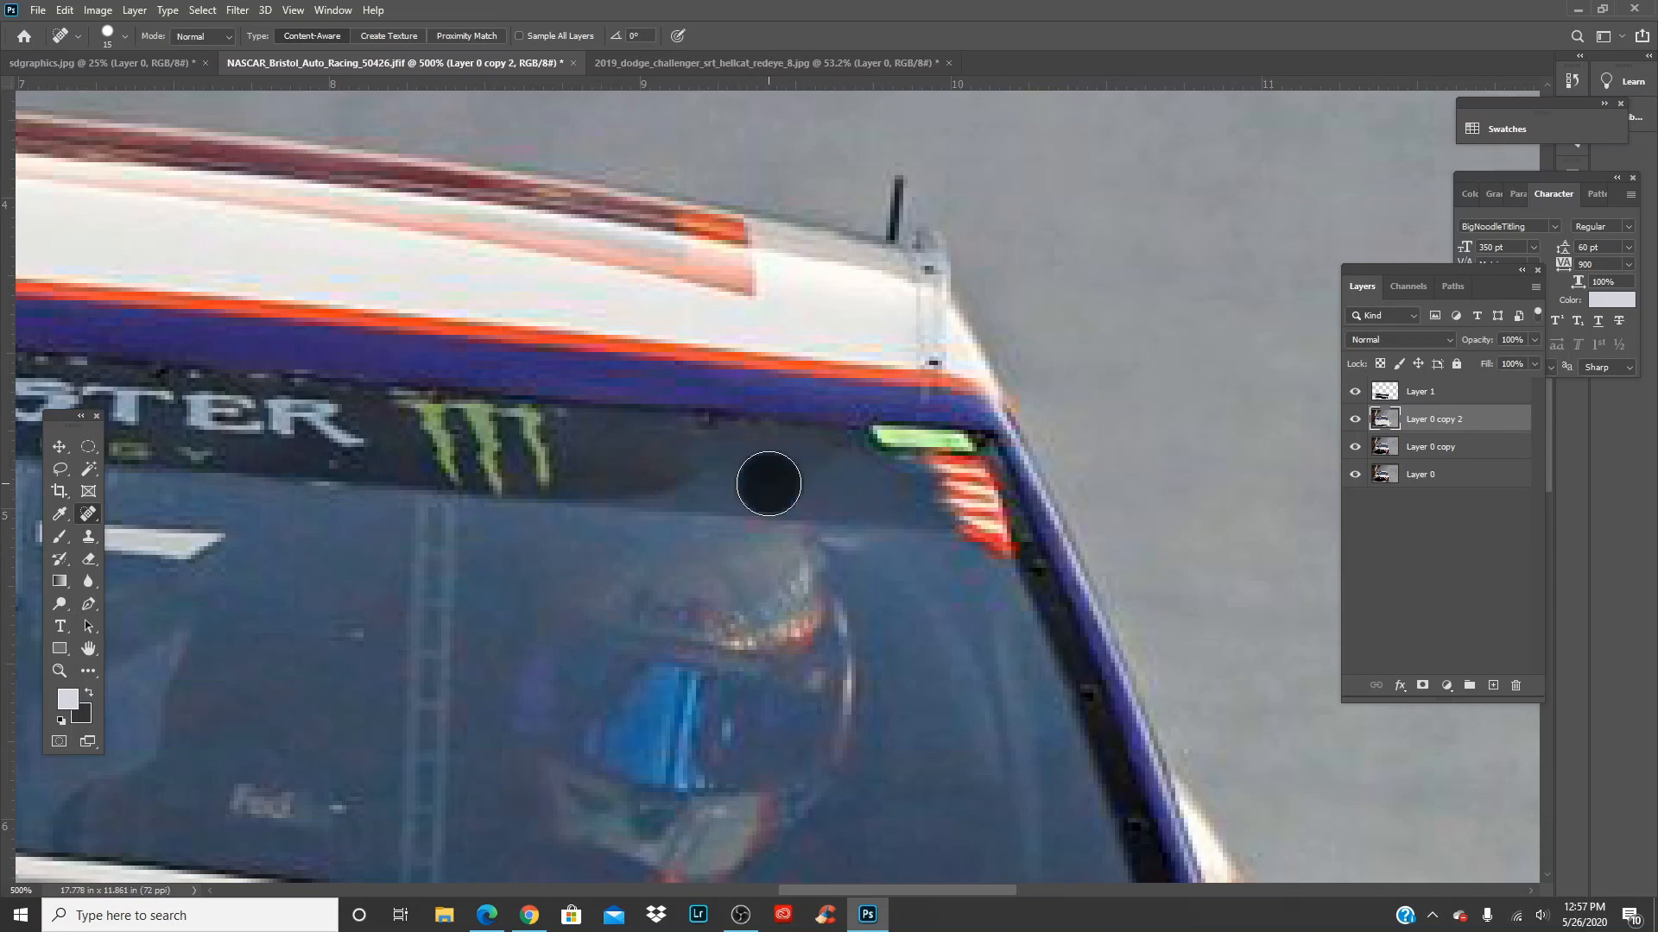
{"action": "left_click", "coordinate": [834, 468]}
{"action": "left_click", "coordinate": [769, 462]}
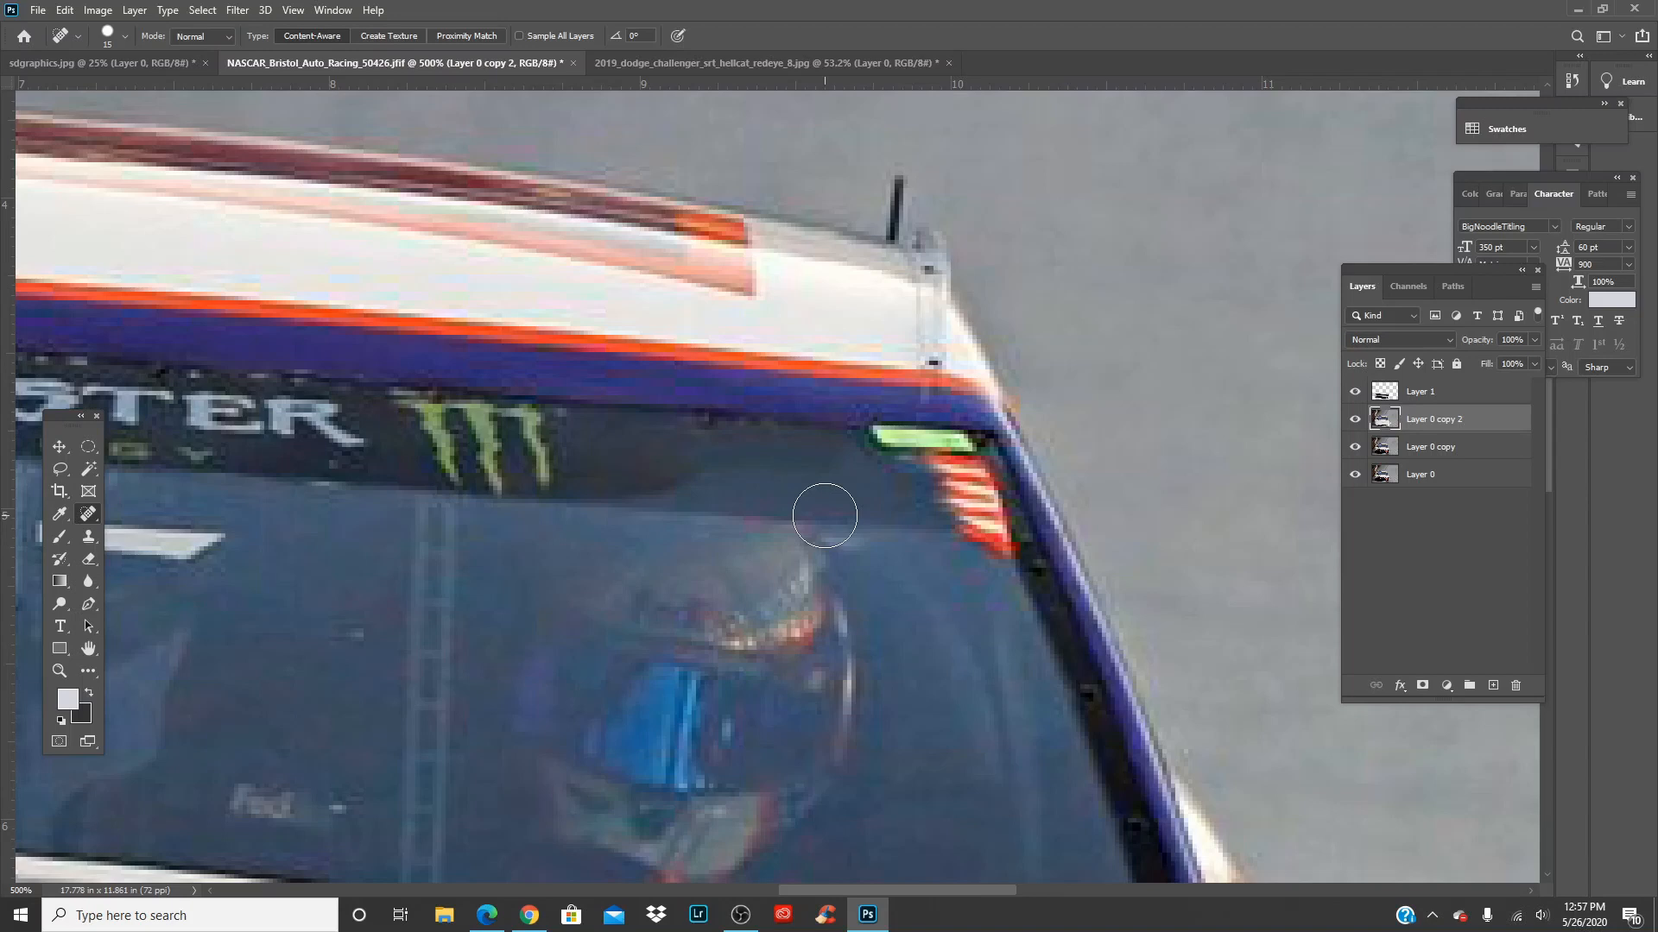
{"action": "key", "text": "ctrl+0"}
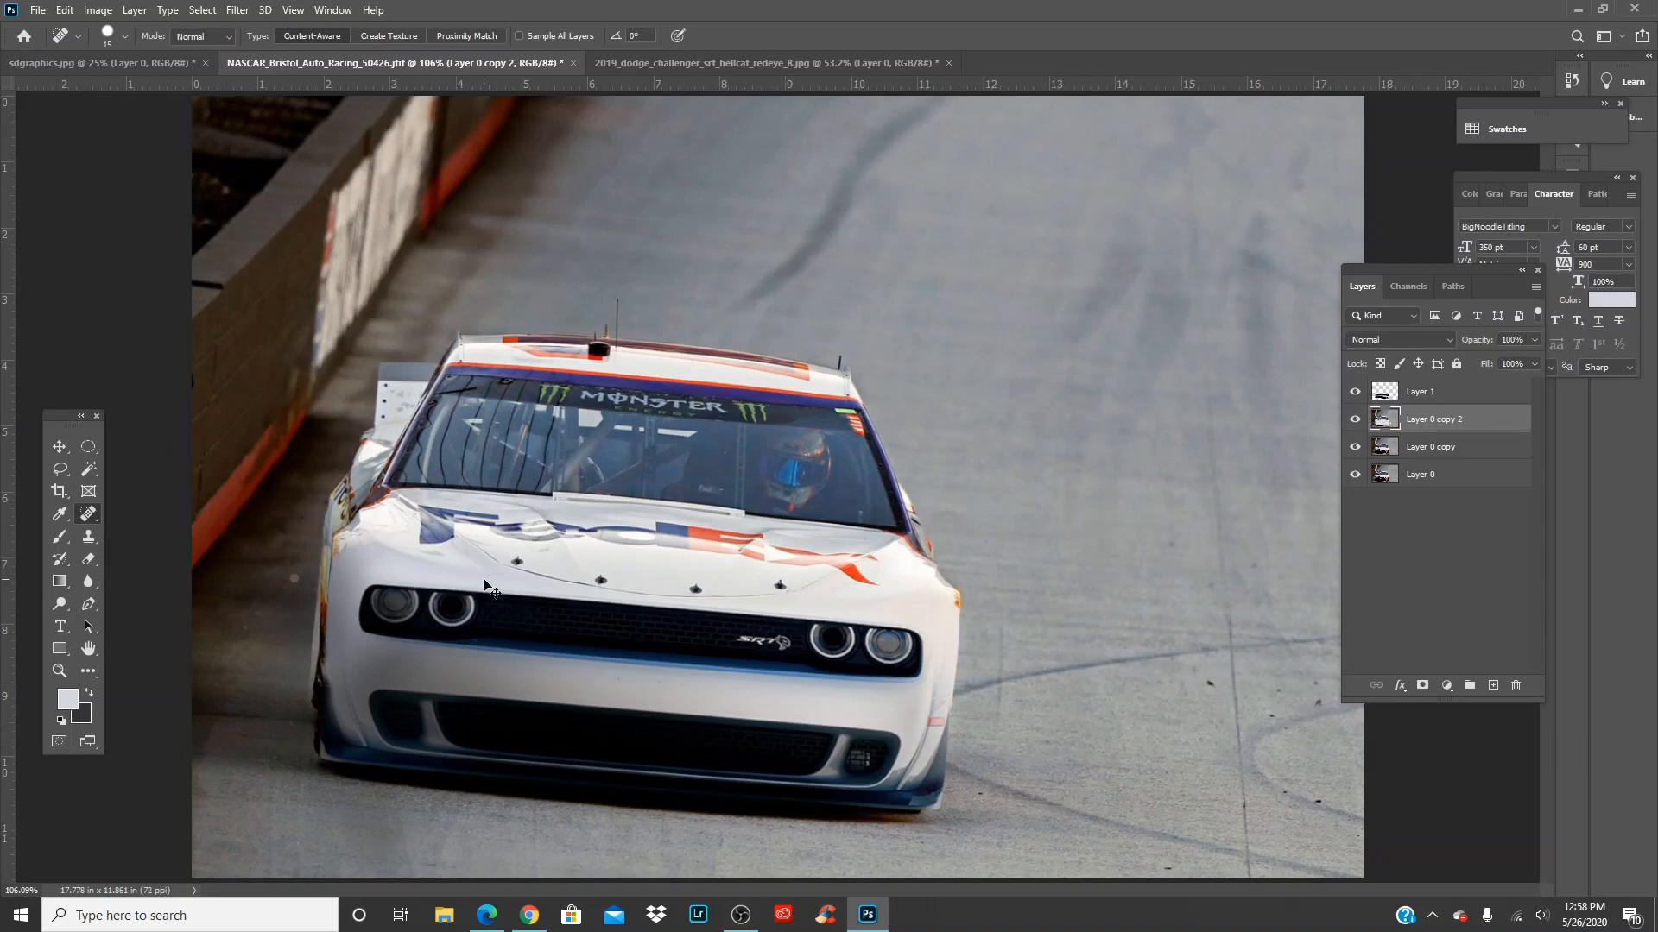
Soften the edges around the wall-side headlights and upper grille on Layer 1 using the Blur tool at 16% strength with an 8 px brush
{"action": "key", "text": "ctrl+plus"}
{"action": "key", "text": "ctrl+plus"}
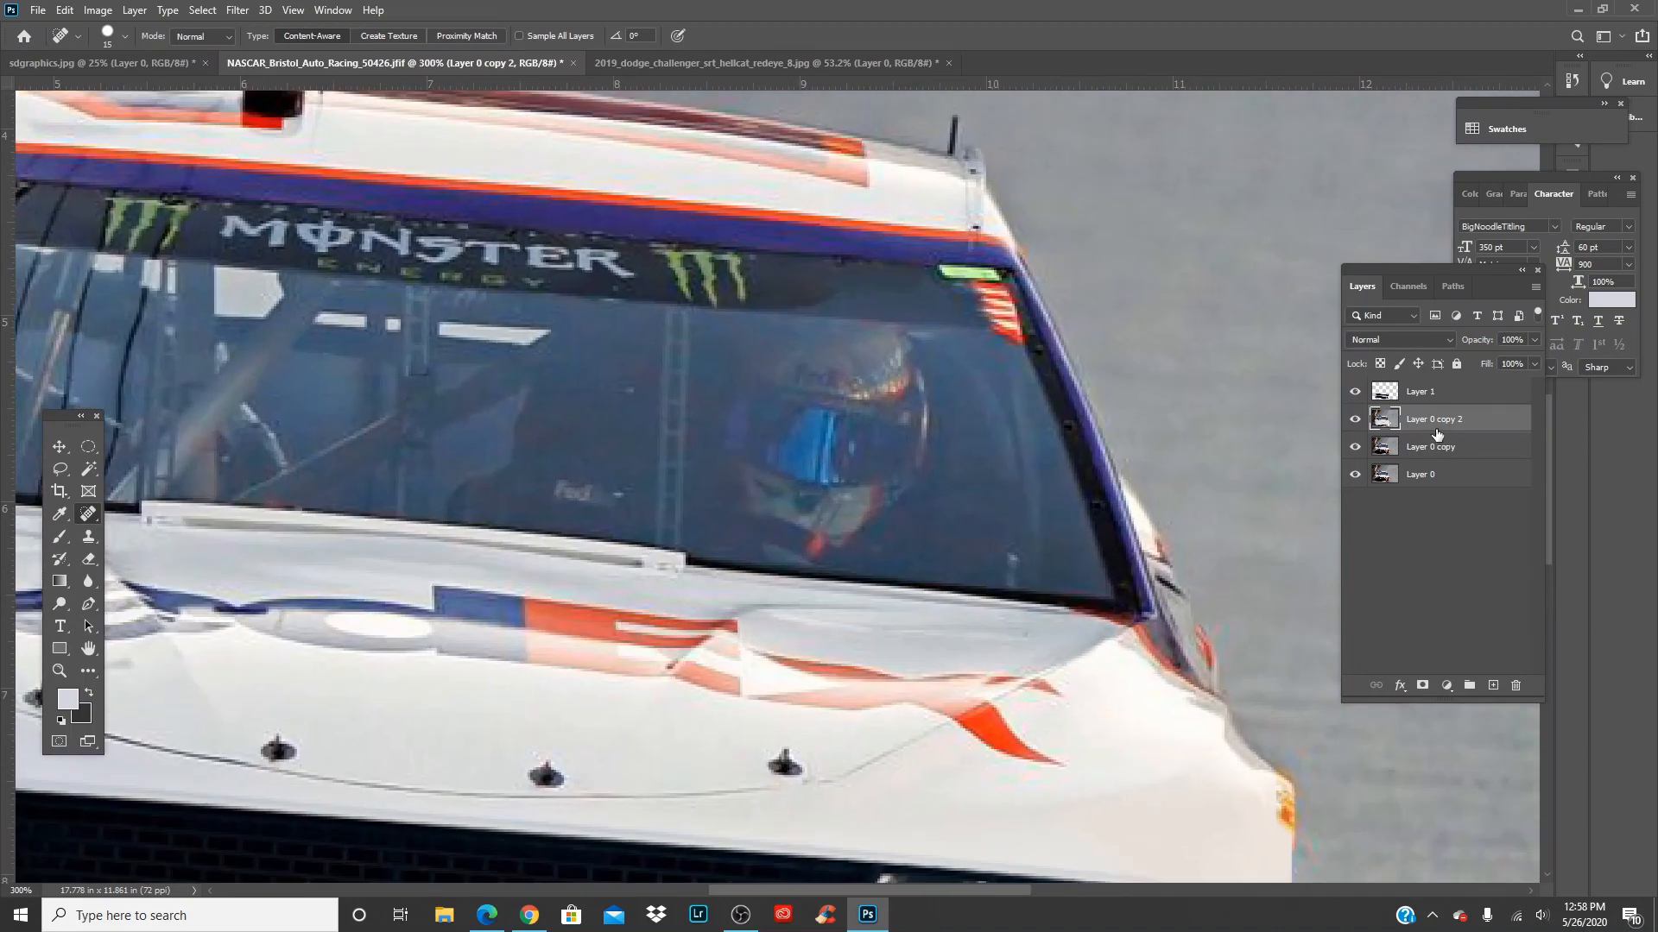
{"action": "left_click", "coordinate": [1448, 402]}
{"action": "left_click_drag", "start_coordinate": [611, 658], "coordinate": [1145, 344]}
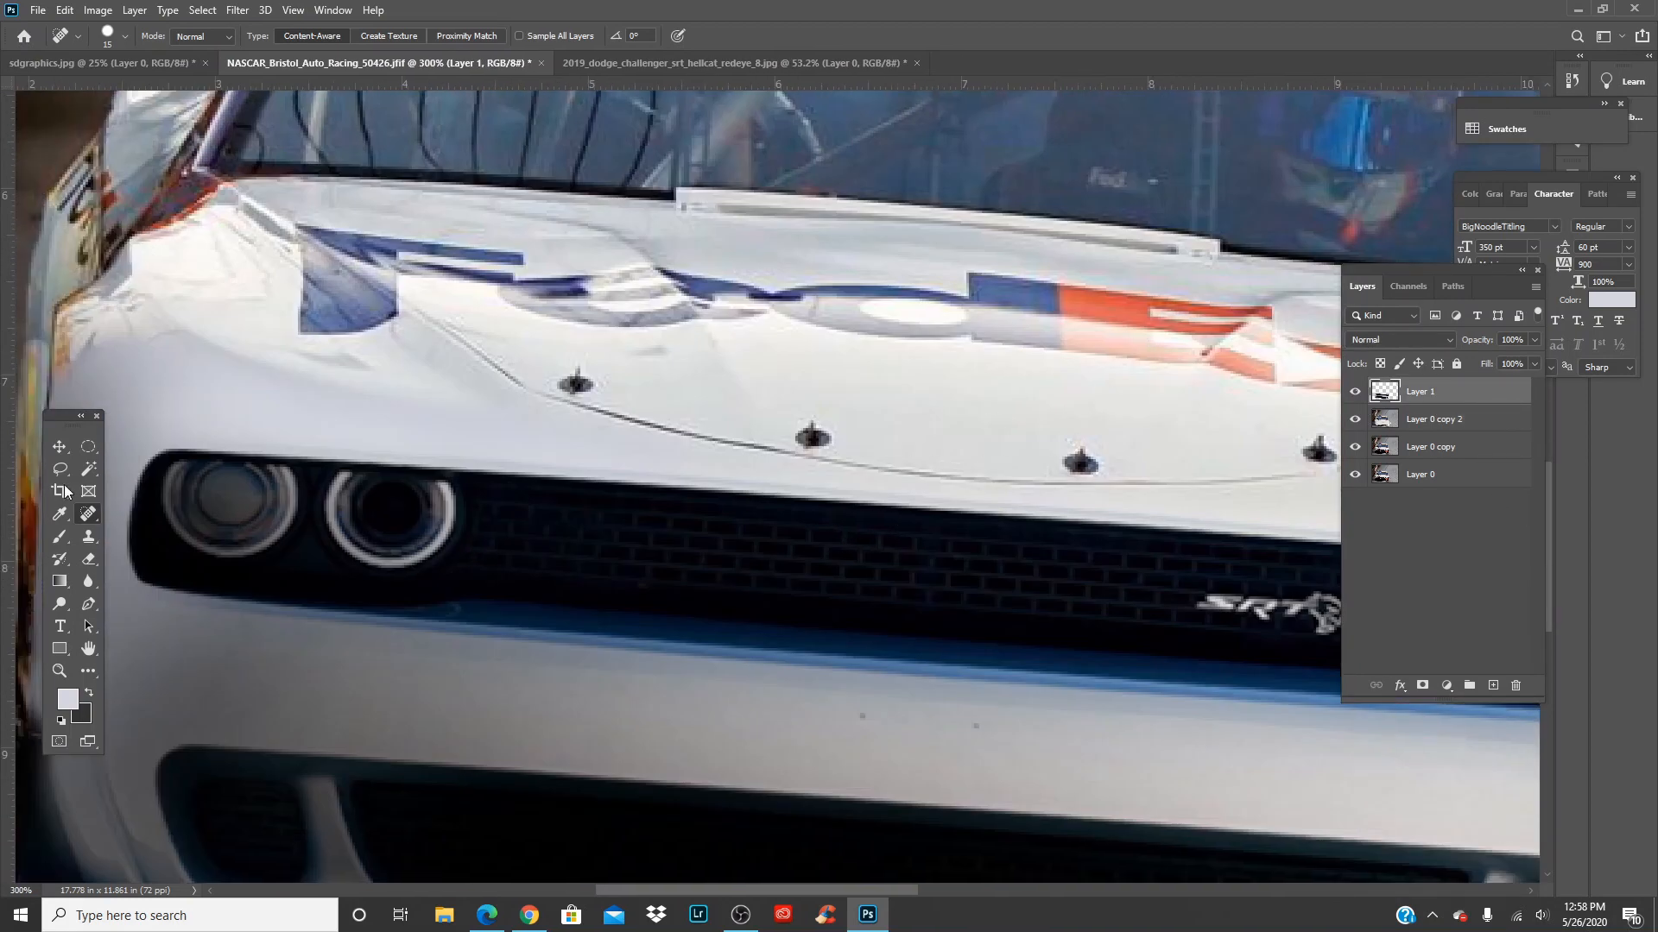
{"action": "left_click_drag", "start_coordinate": [374, 542], "coordinate": [842, 536]}
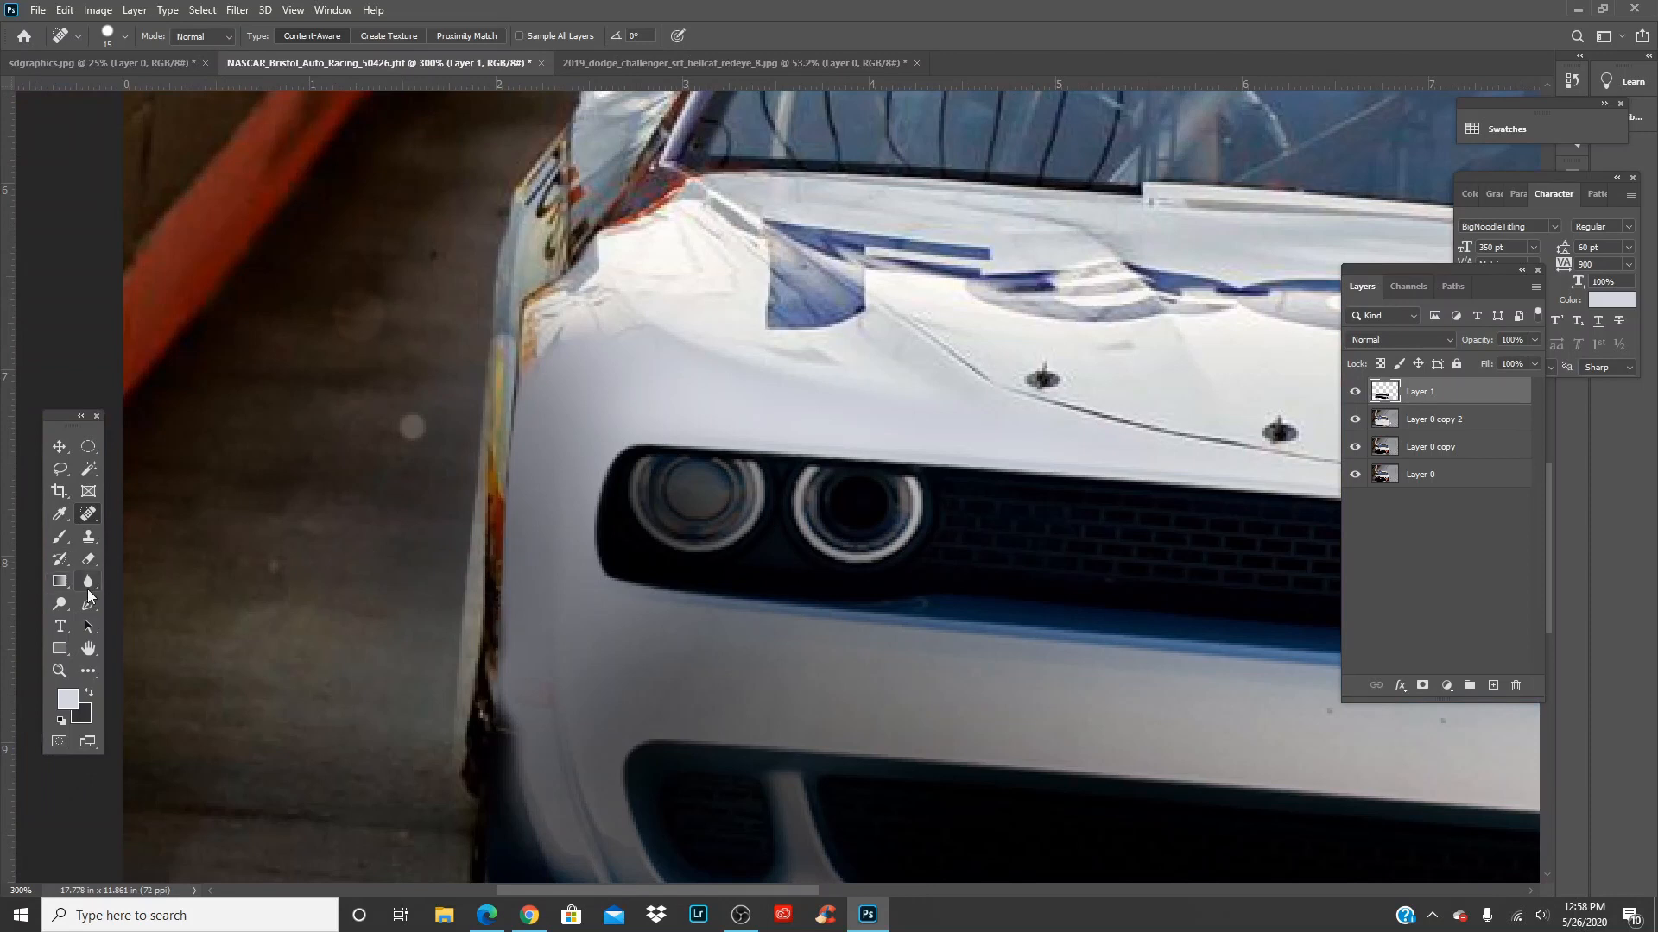
{"action": "left_click", "coordinate": [89, 585]}
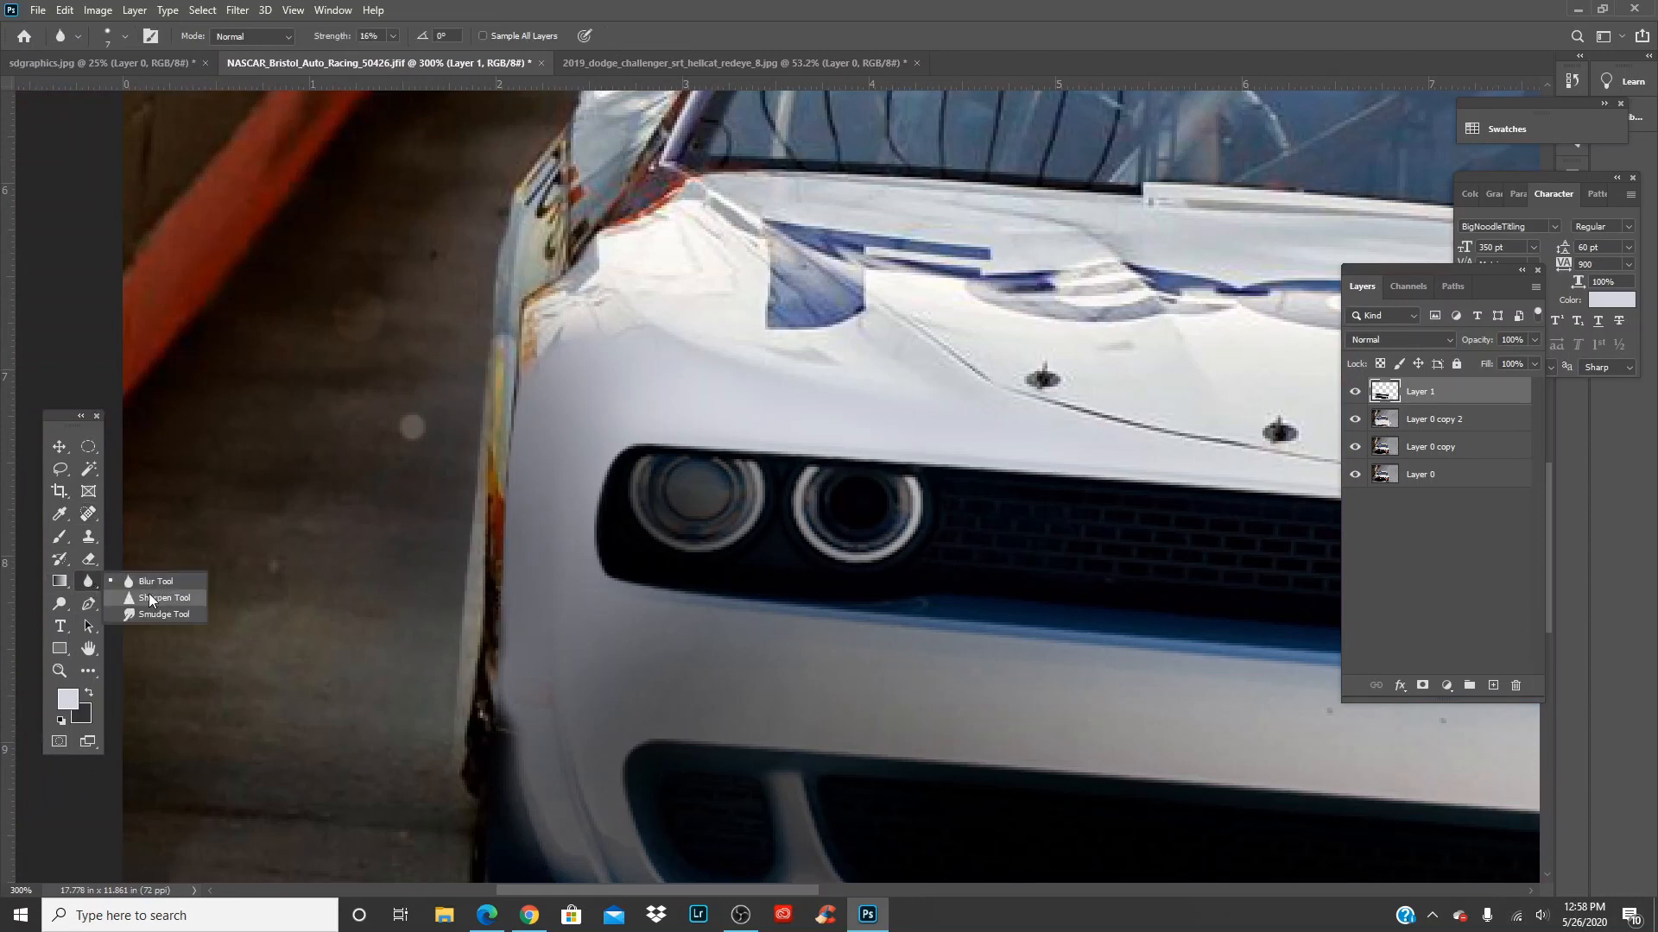
{"action": "left_click", "coordinate": [125, 581]}
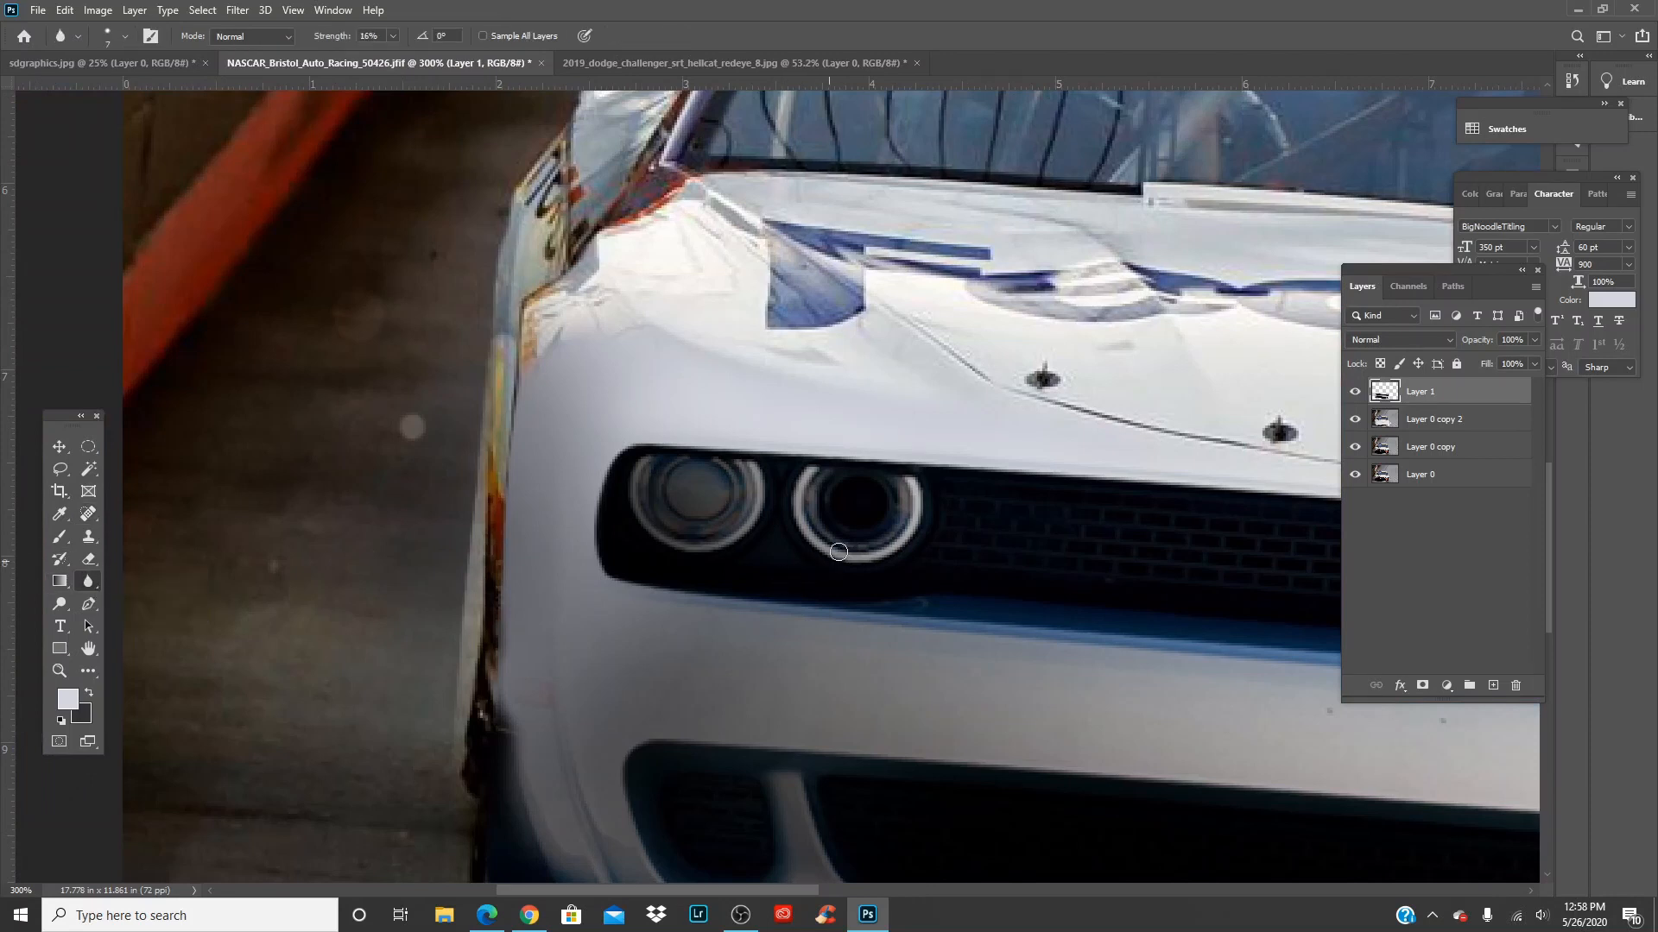
{"action": "key", "text": "]"}
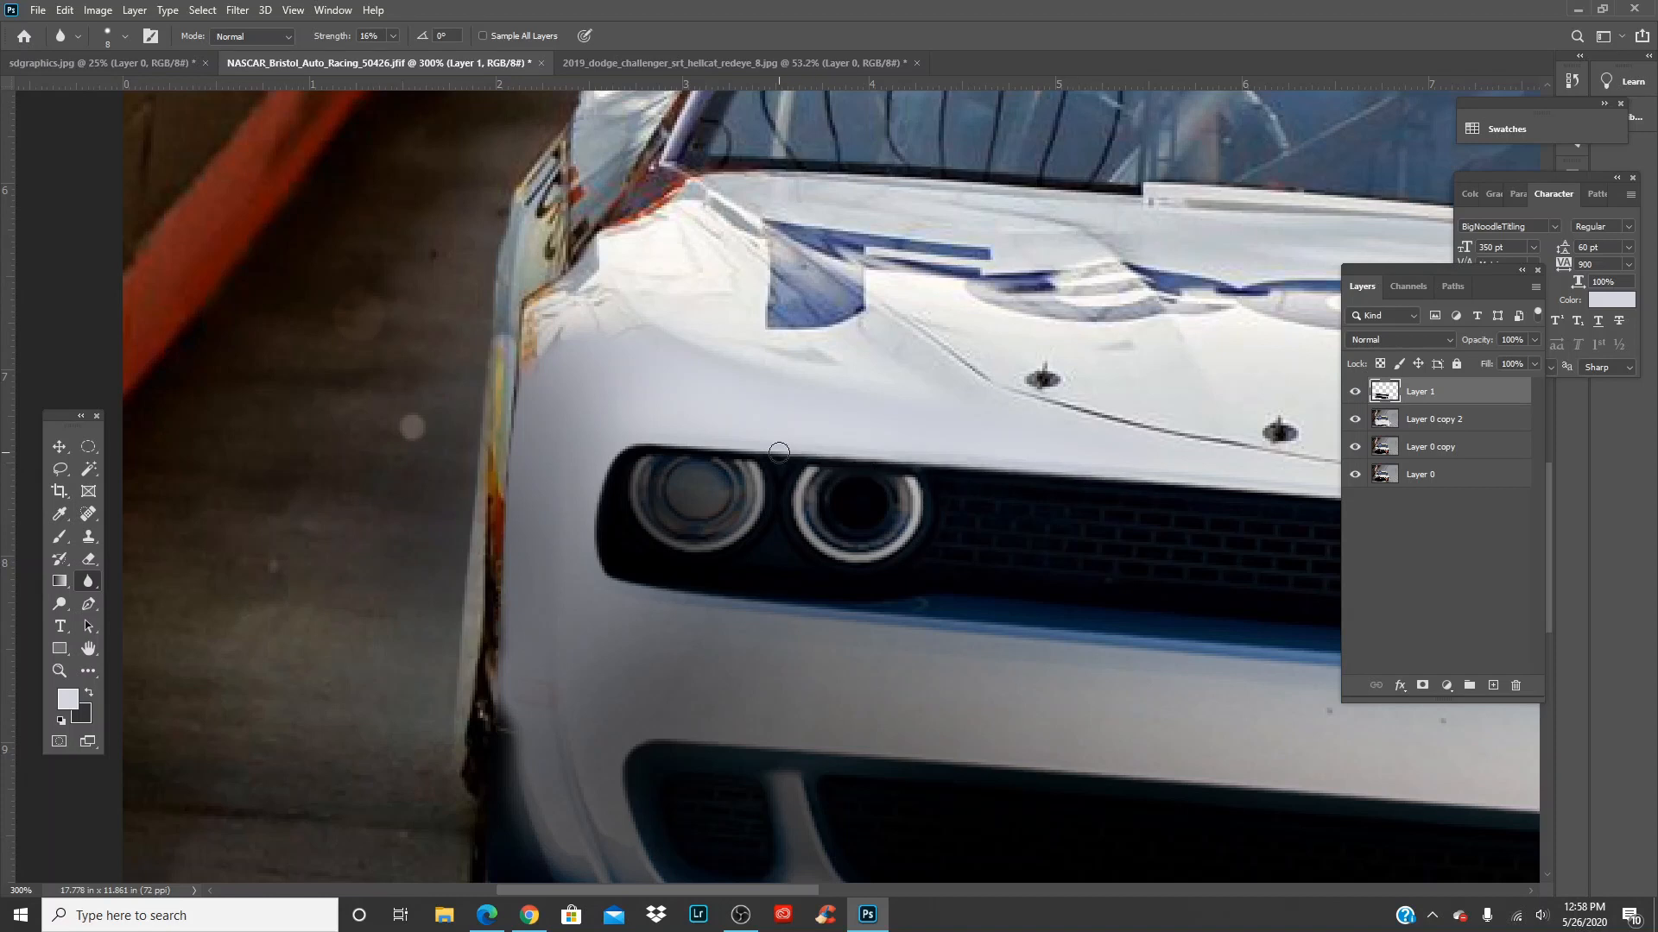
{"action": "mouse_move", "coordinate": [778, 452]}
{"action": "left_mouse_down"}
{"action": "mouse_move", "coordinate": [625, 447]}
{"action": "mouse_move", "coordinate": [639, 441]}
{"action": "mouse_move", "coordinate": [590, 513]}
{"action": "mouse_move", "coordinate": [592, 561]}
{"action": "mouse_move", "coordinate": [881, 616]}
{"action": "left_mouse_up"}
{"action": "mouse_move", "coordinate": [736, 450]}
{"action": "left_mouse_down"}
{"action": "mouse_move", "coordinate": [1263, 490]}
{"action": "mouse_move", "coordinate": [611, 510]}
{"action": "mouse_move", "coordinate": [1089, 544]}
{"action": "mouse_move", "coordinate": [555, 492]}
{"action": "left_mouse_up"}
{"action": "mouse_move", "coordinate": [566, 493]}
{"action": "left_mouse_down"}
{"action": "mouse_move", "coordinate": [931, 527]}
{"action": "mouse_move", "coordinate": [976, 564]}
{"action": "mouse_move", "coordinate": [962, 661]}
{"action": "mouse_move", "coordinate": [649, 674]}
{"action": "mouse_move", "coordinate": [508, 648]}
{"action": "mouse_move", "coordinate": [1122, 663]}
{"action": "left_mouse_up"}
{"action": "mouse_move", "coordinate": [846, 654]}
{"action": "left_mouse_down"}
{"action": "mouse_move", "coordinate": [211, 590]}
{"action": "mouse_move", "coordinate": [860, 616]}
{"action": "mouse_move", "coordinate": [717, 629]}
{"action": "left_mouse_up"}
{"action": "mouse_move", "coordinate": [630, 592]}
{"action": "left_mouse_down"}
{"action": "mouse_move", "coordinate": [645, 490]}
{"action": "mouse_move", "coordinate": [668, 473]}
{"action": "mouse_move", "coordinate": [1071, 510]}
{"action": "left_mouse_up"}
{"action": "key", "text": "space"}
{"action": "left_click_drag", "start_coordinate": [1167, 537], "coordinate": [694, 562]}
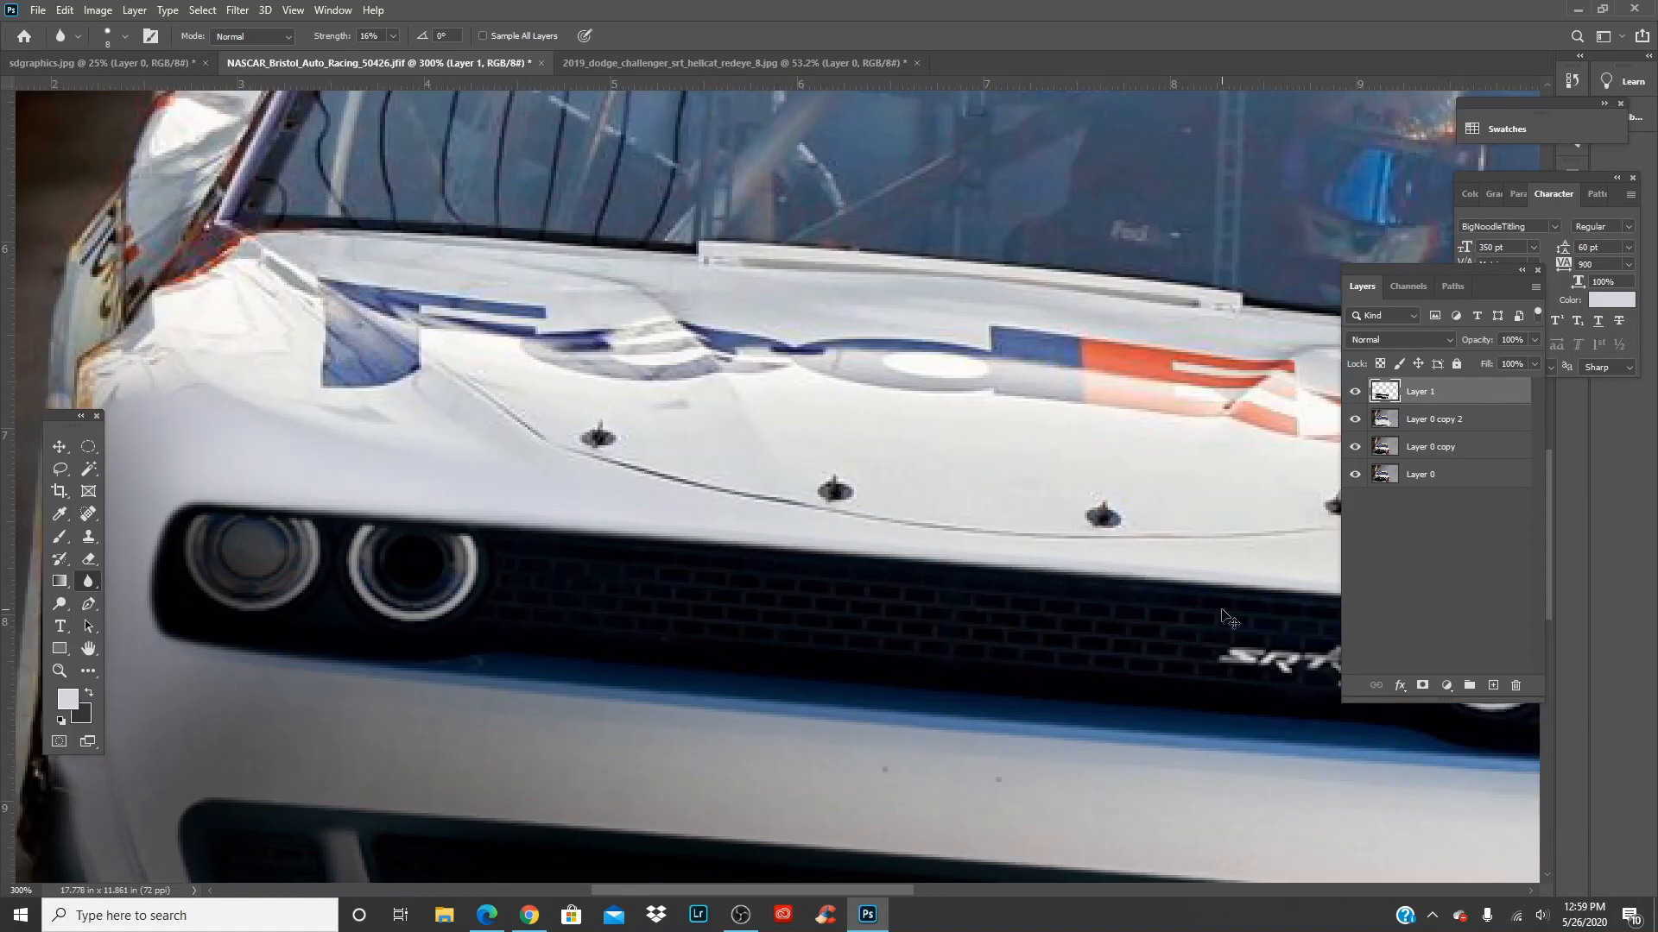
{"action": "key", "text": "ctrl+0"}
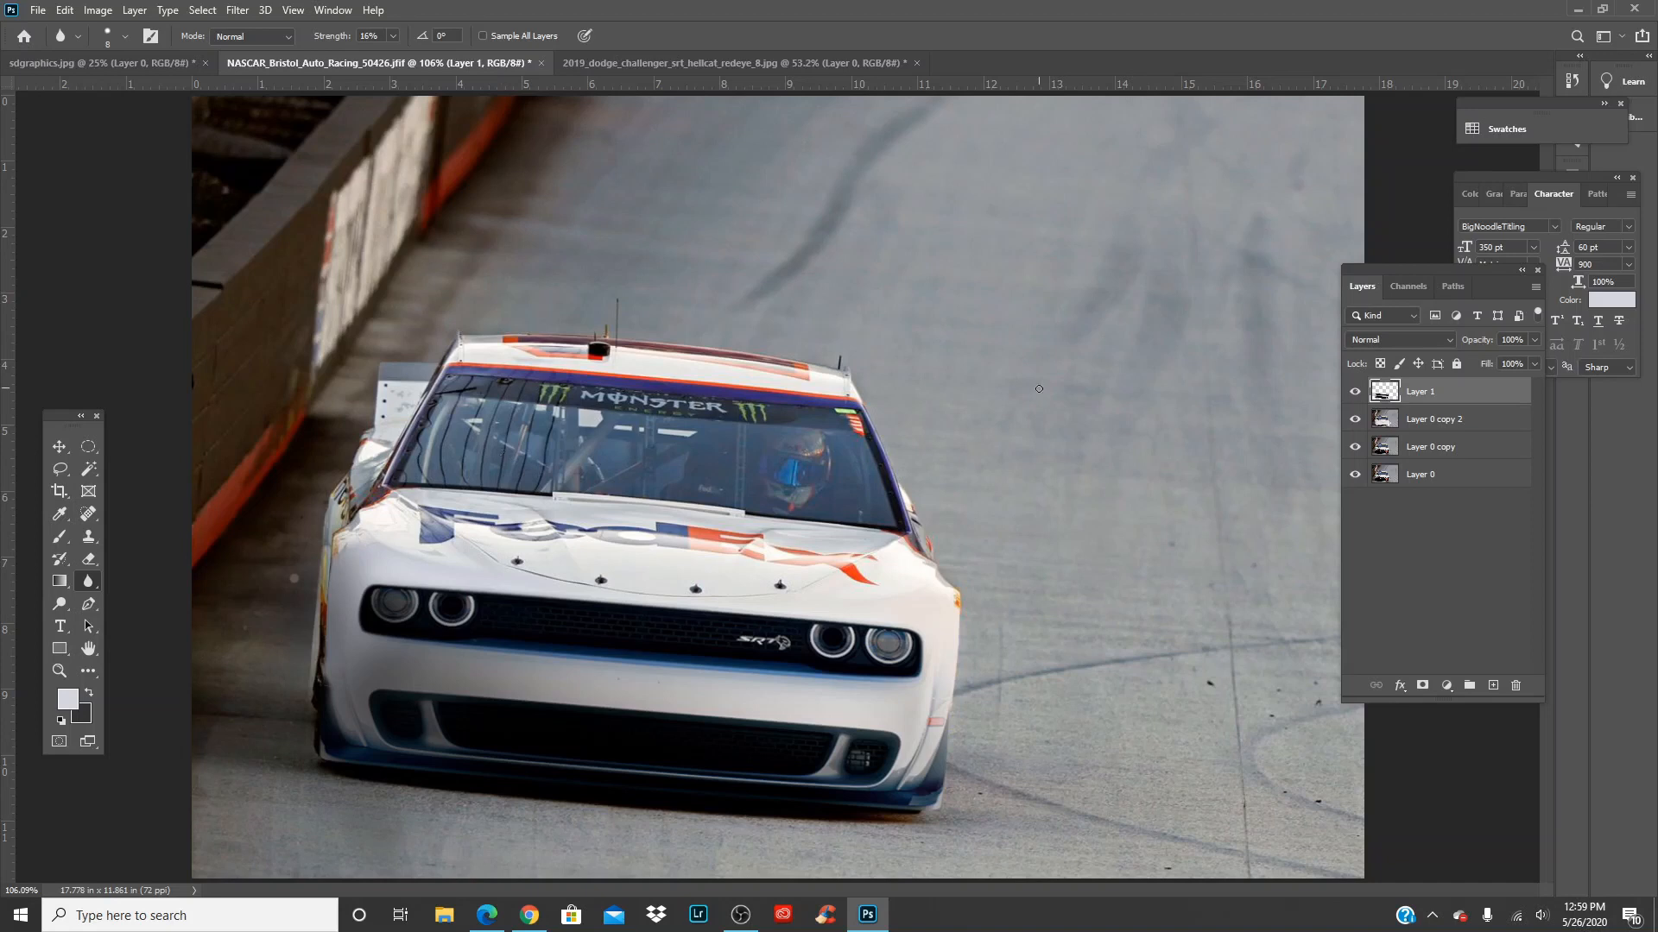
Copy the SD Graphics logo from sdgraphics.jpg into the NASCAR photo and place it over the track near the upper-right corner
{"action": "left_click", "coordinate": [122, 64]}
{"action": "key", "text": "v"}
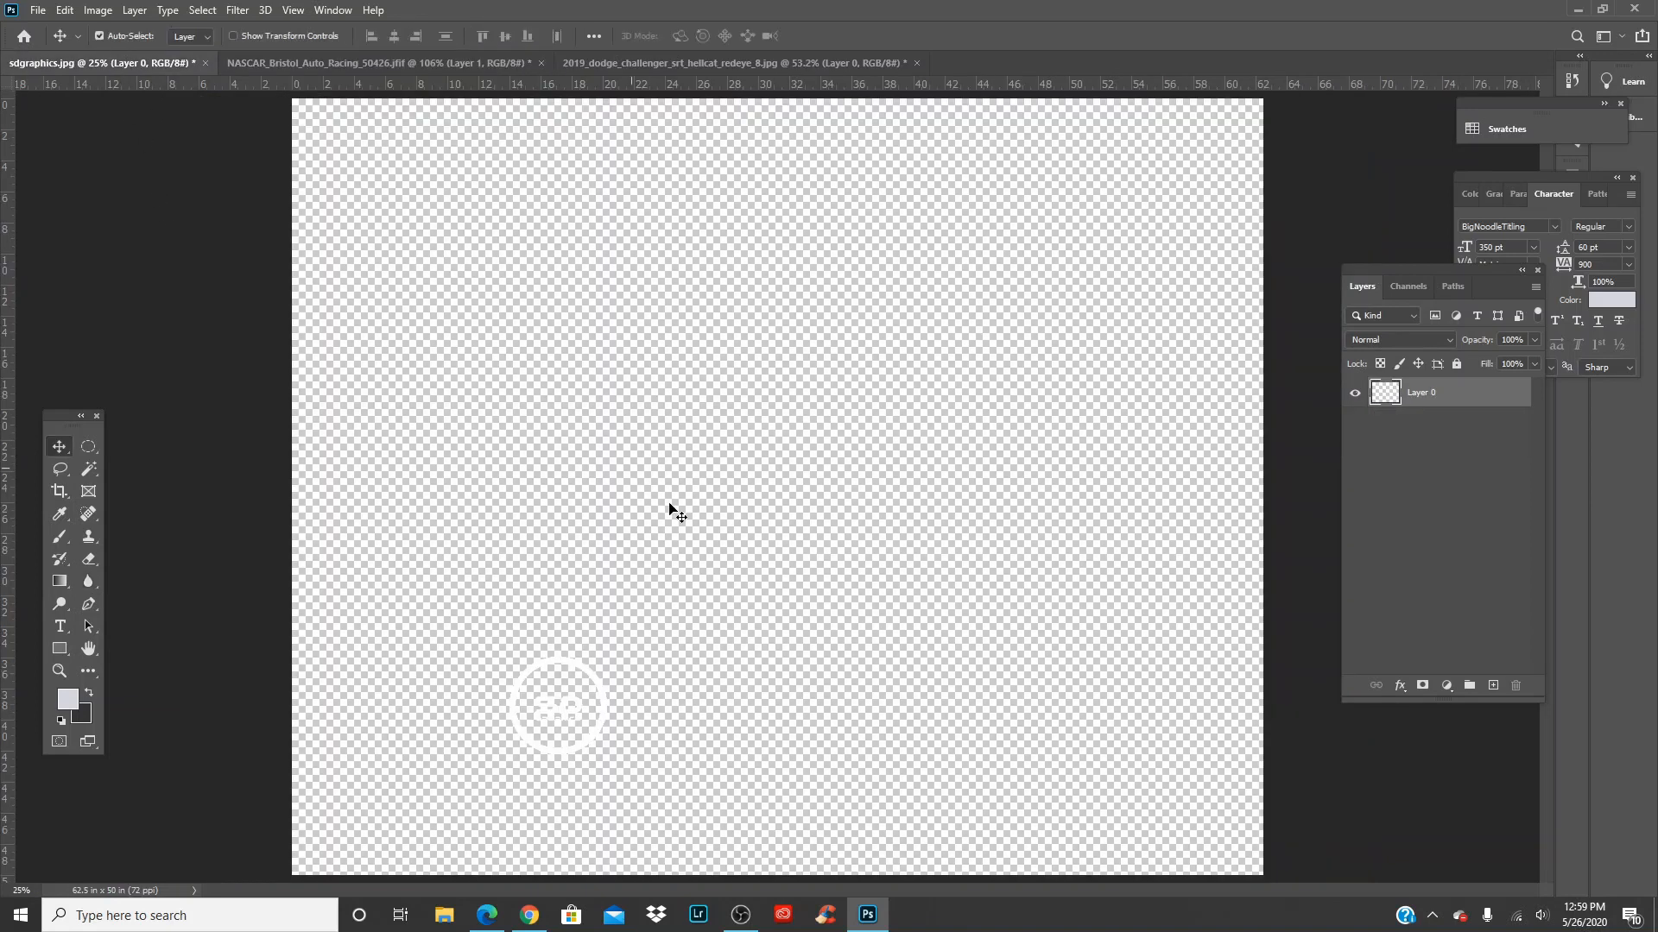
{"action": "left_click_drag", "start_coordinate": [604, 704], "coordinate": [1161, 338]}
{"action": "left_click_drag", "start_coordinate": [1412, 272], "coordinate": [1469, 313]}
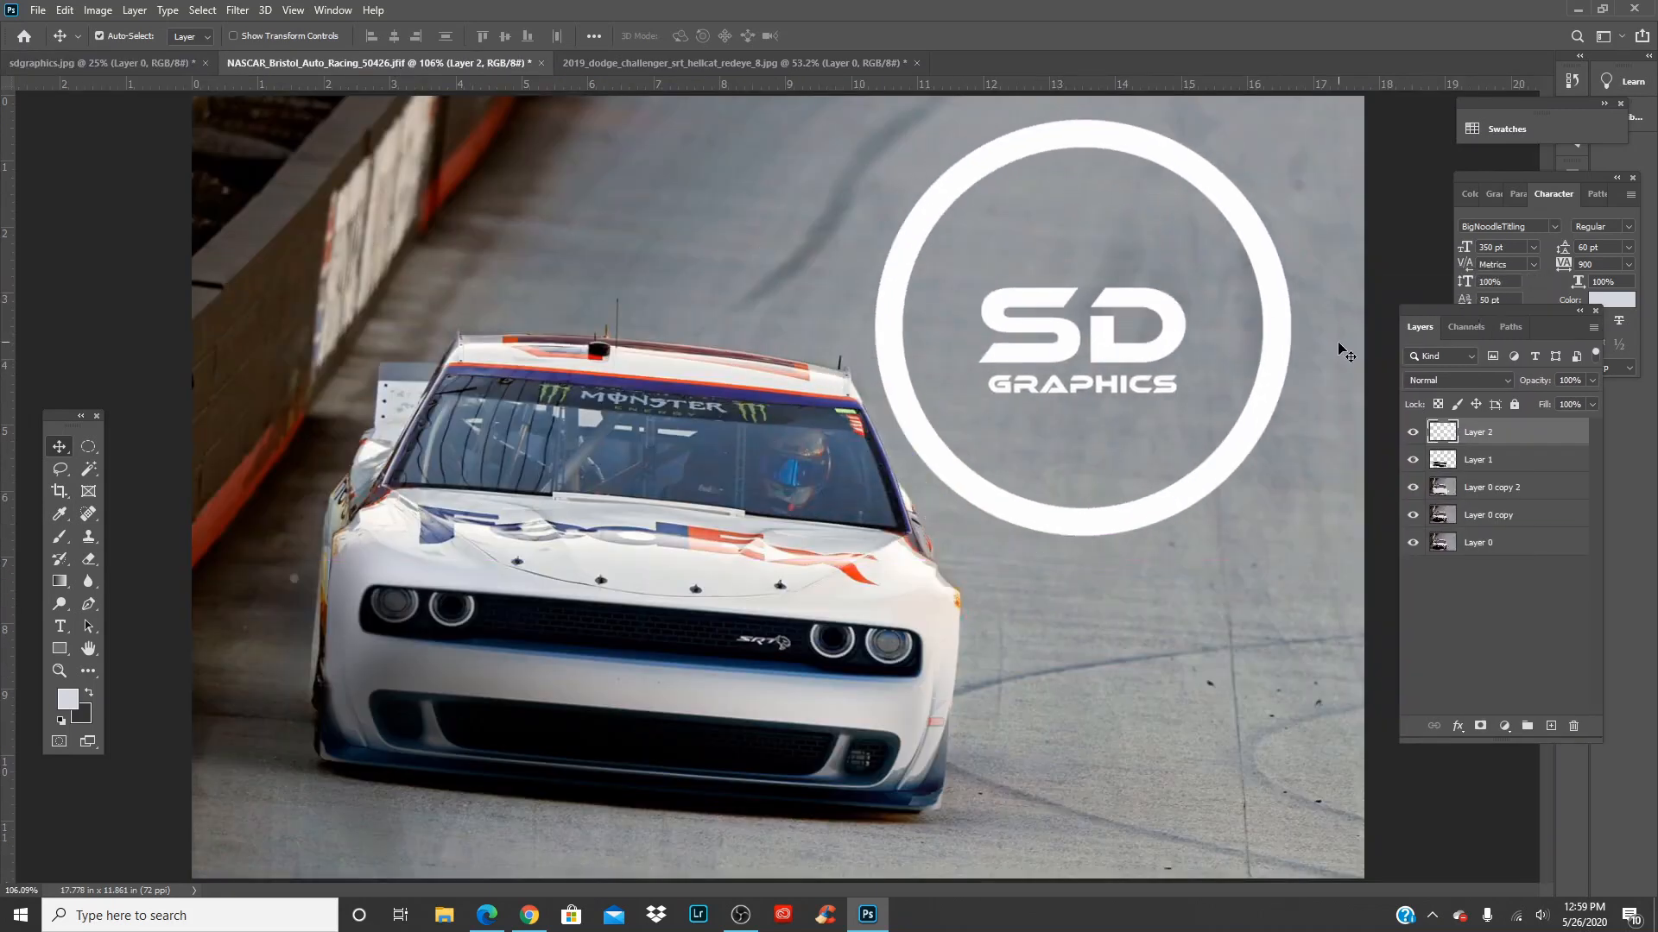
{"action": "left_click_drag", "start_coordinate": [1293, 392], "coordinate": [1332, 387]}
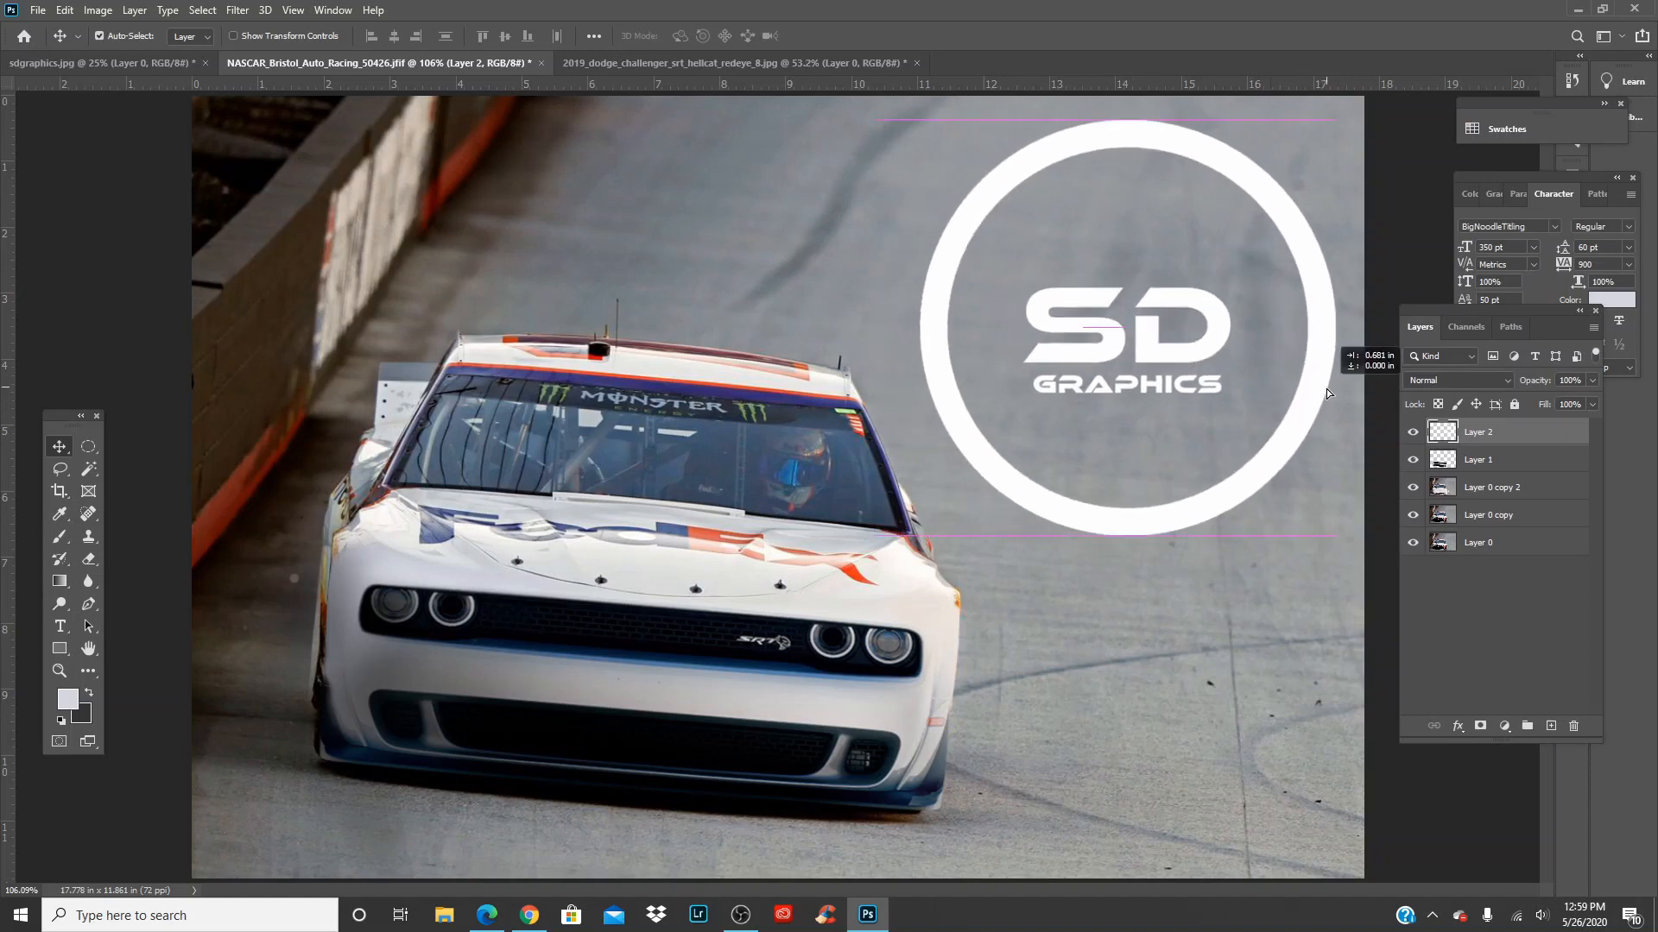
Scale the SD Graphics logo proportionally to about 50.66%, keeping its upper-right corner in place
{"action": "key", "text": "ctrl"}
{"action": "key", "text": "ctrl+t"}
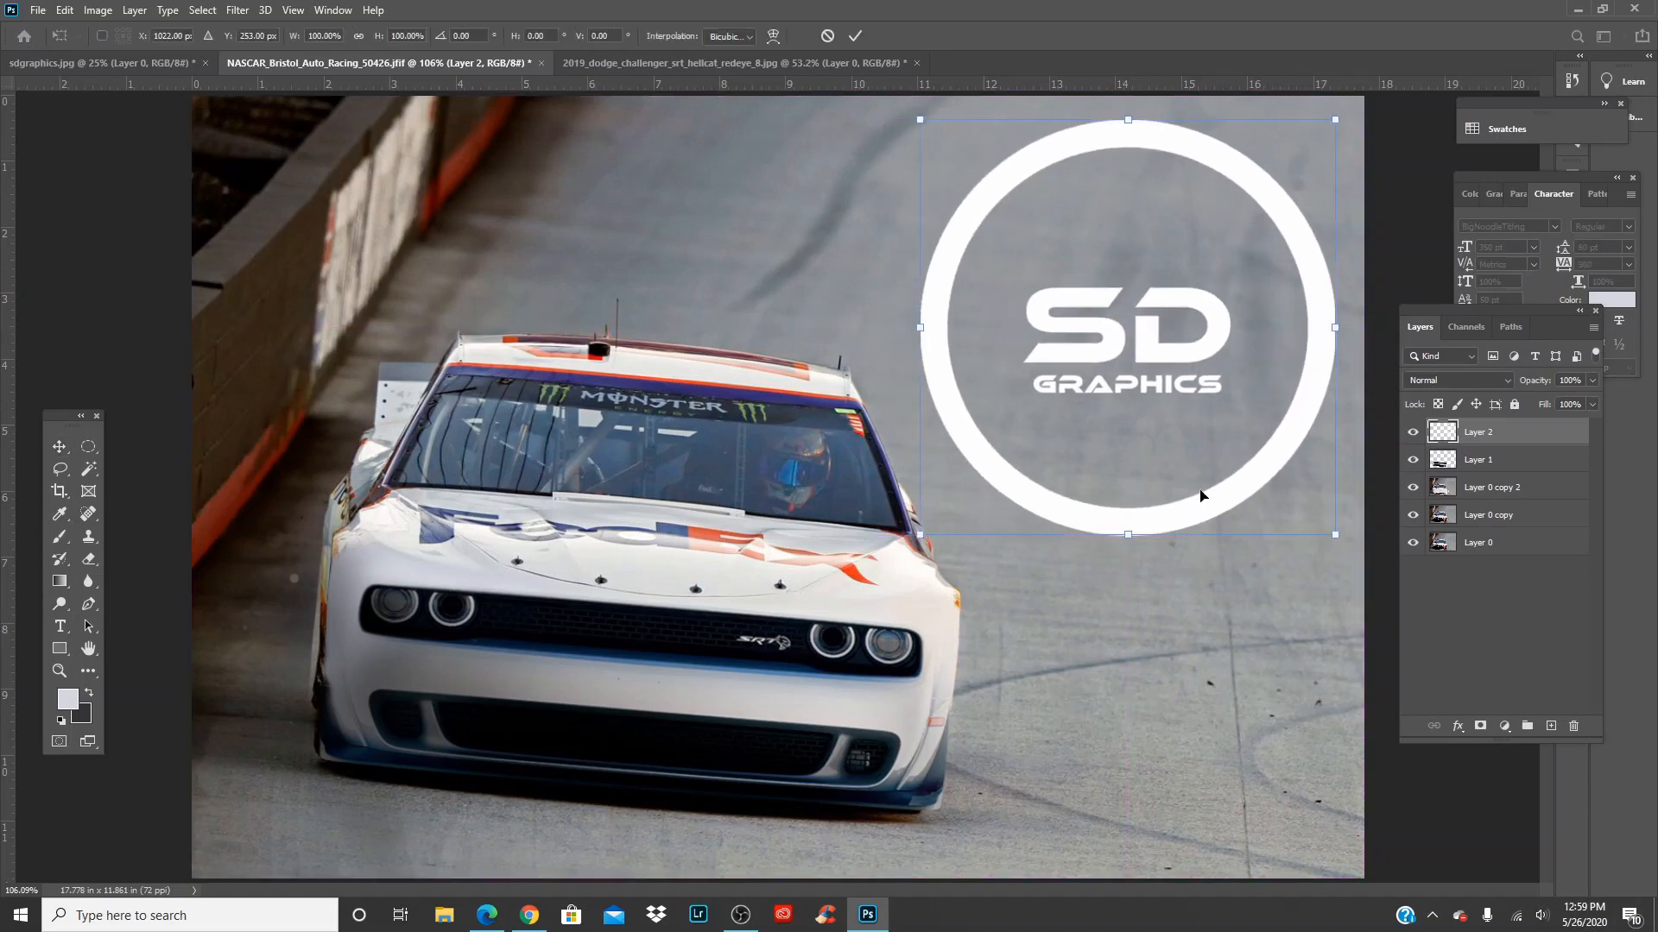
{"action": "left_click_drag", "start_coordinate": [921, 535], "coordinate": [1128, 327]}
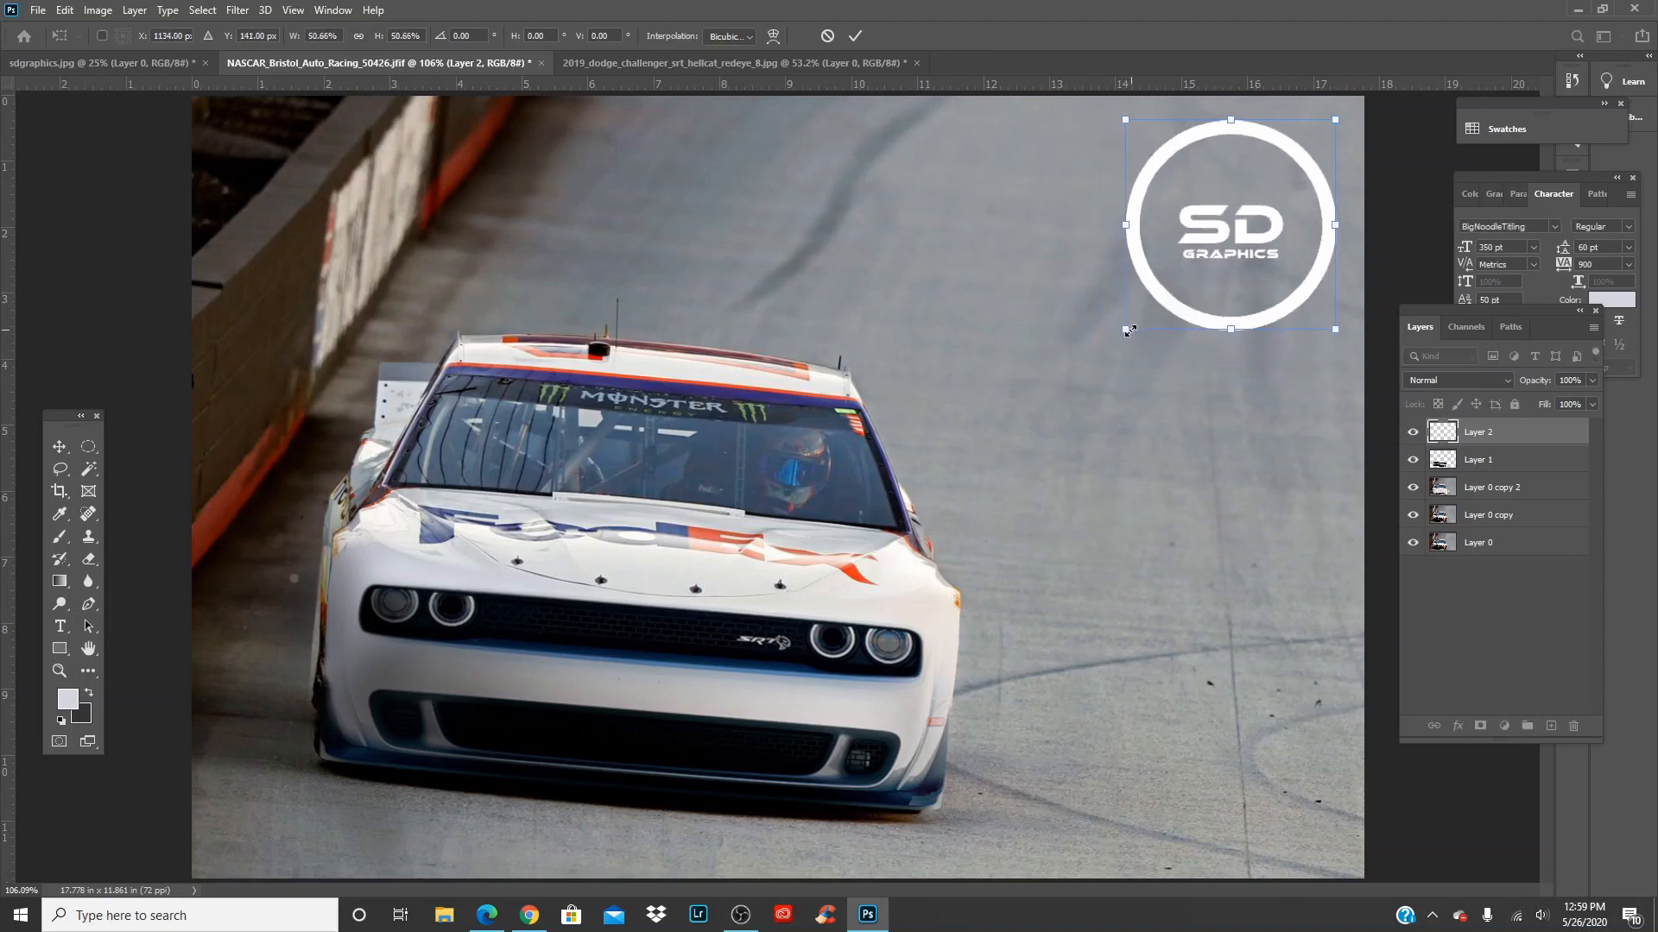
{"action": "left_click", "coordinate": [855, 36]}
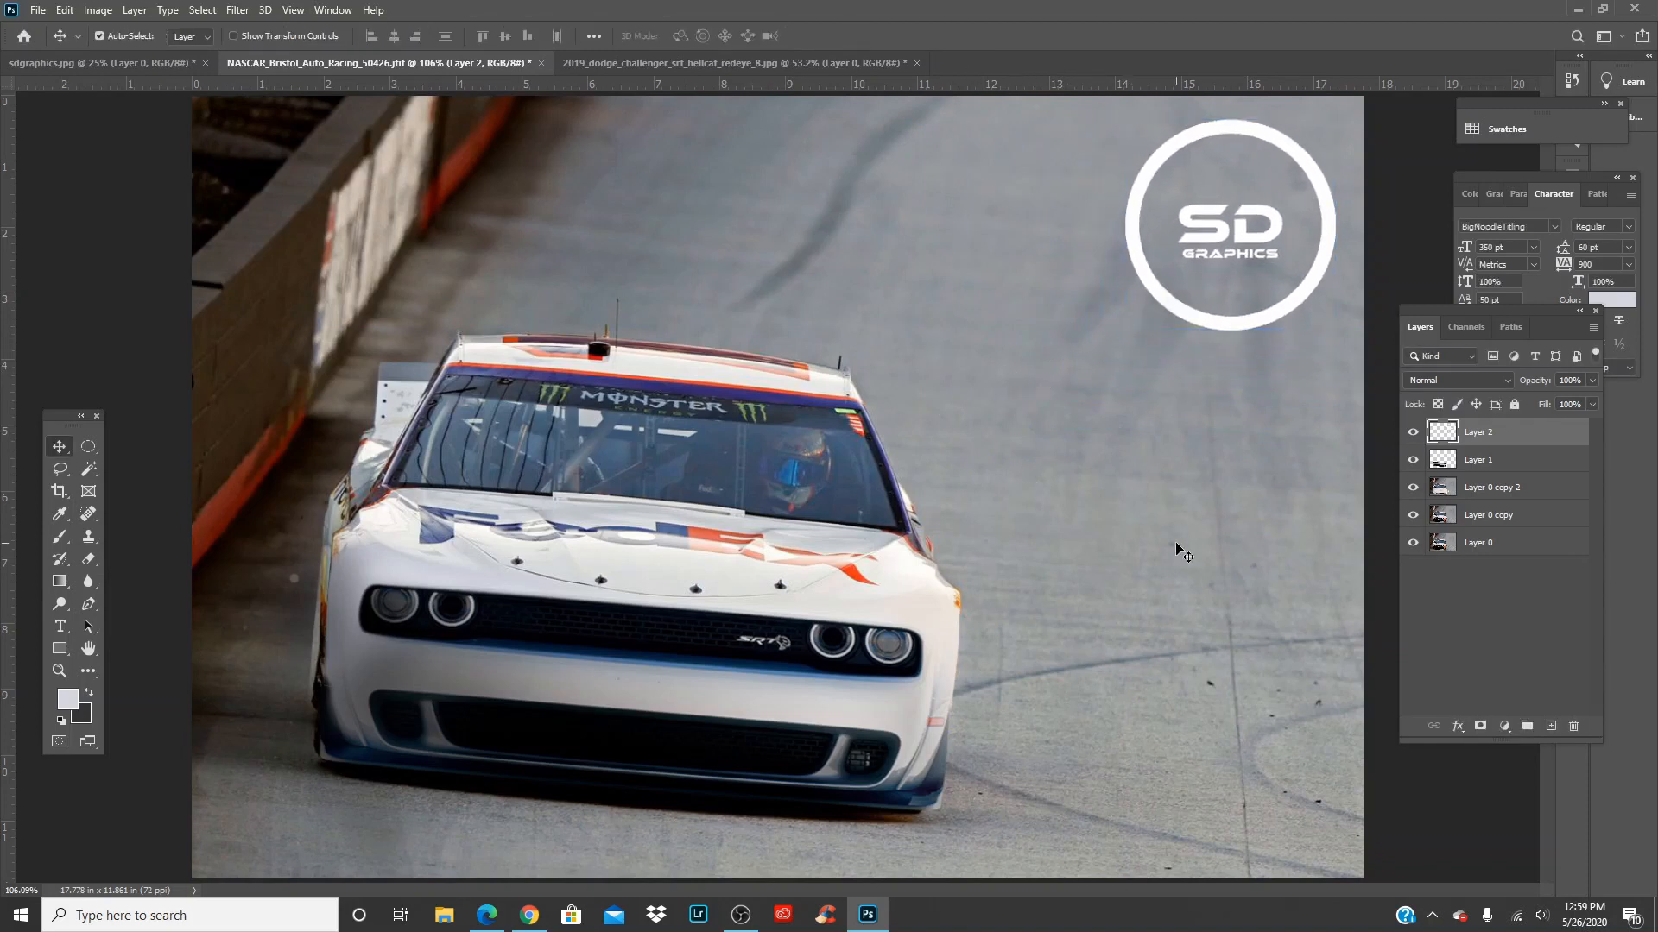